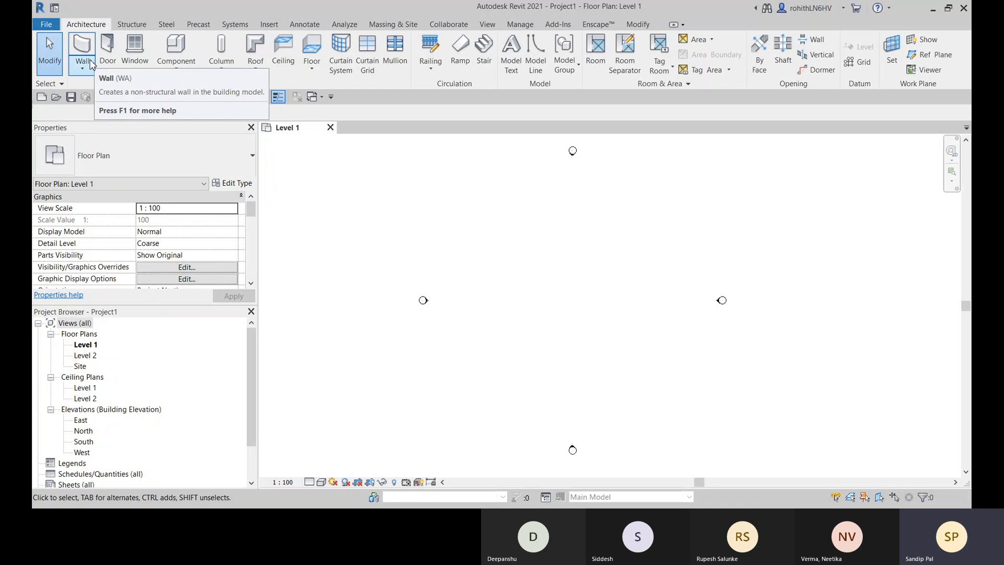
- Draw an L-shaped outline of six chained Generic - 200mm walls between the elevation markers, with a bottom wall about 20000 mm long and the upper-left corner open
key(w)
key(a)
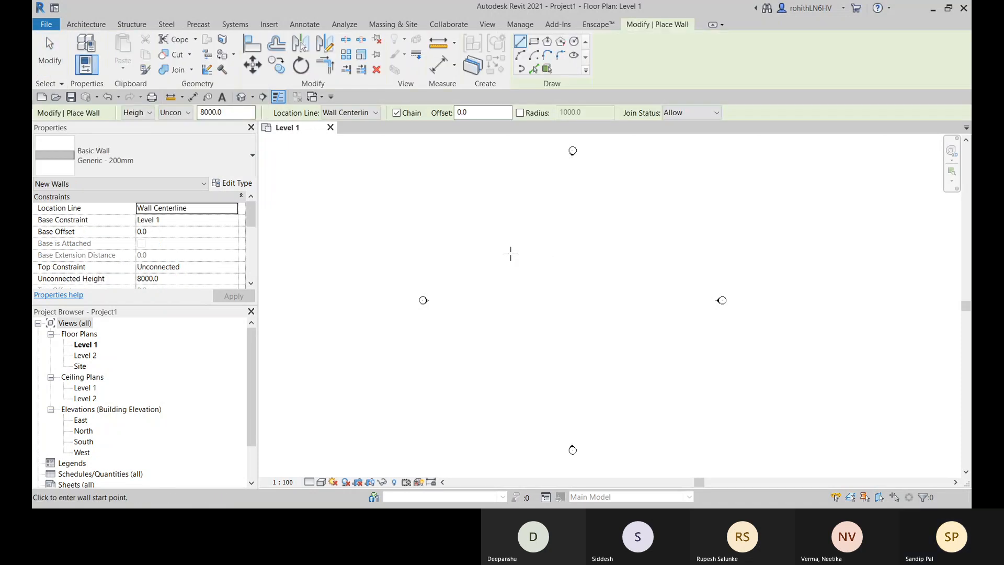
click(510, 252)
click(640, 253)
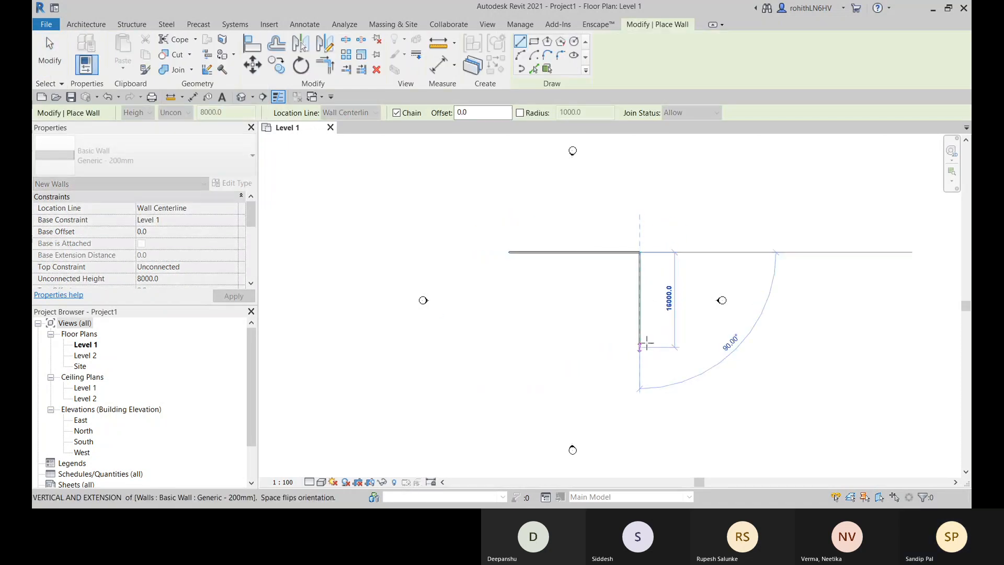
click(641, 312)
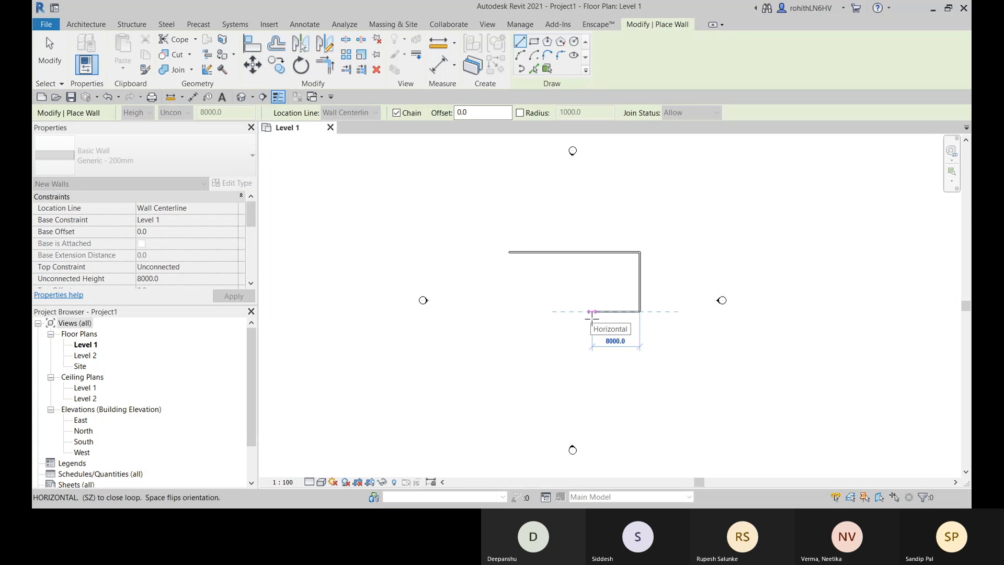
click(593, 313)
click(592, 365)
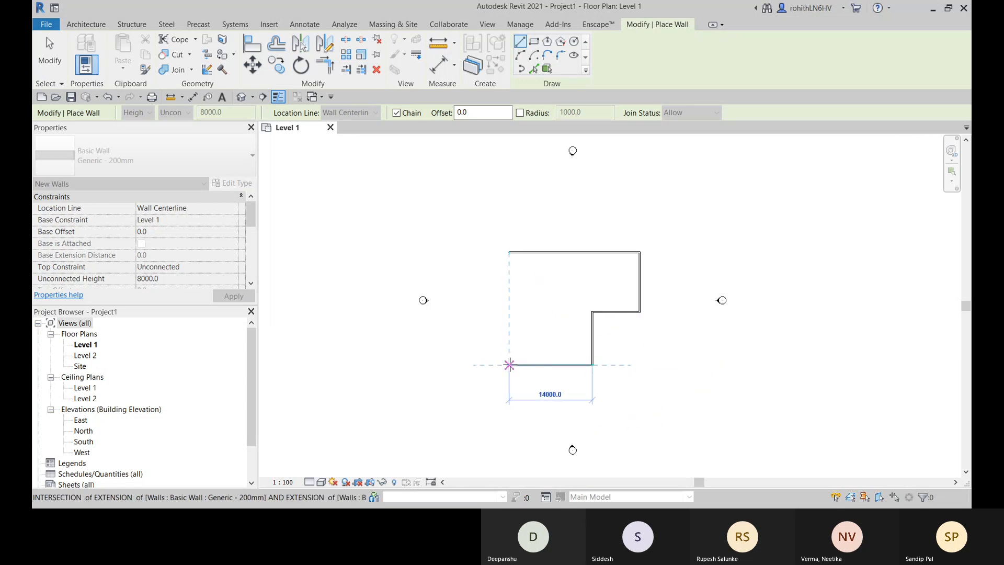
click(474, 365)
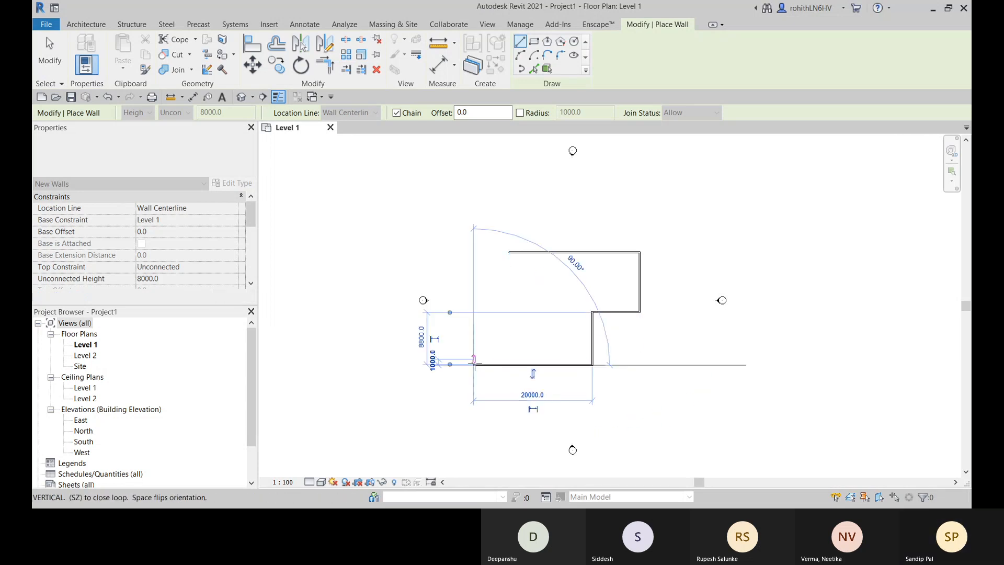
click(474, 252)
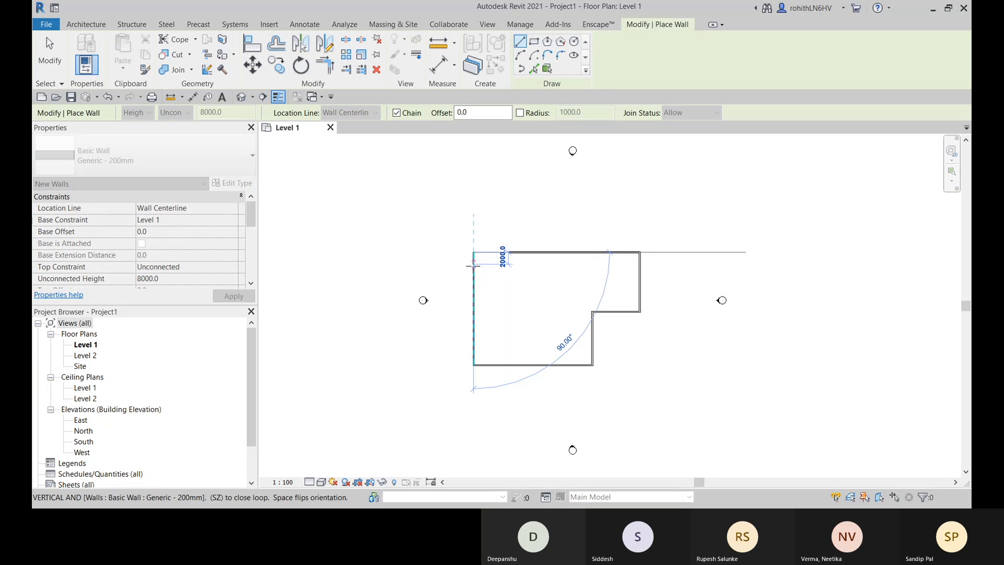
key(Escape)
key(Escape)
- Trim/extend the outline's left vertical wall and upper horizontal wall to meet in a closed corner
key(t)
key(r)
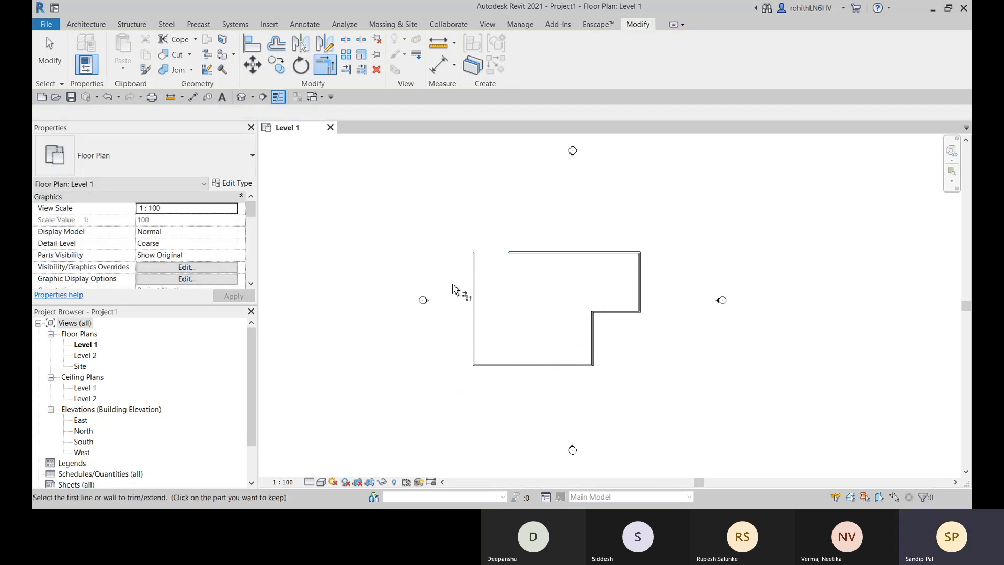
click(474, 281)
click(525, 254)
middle_drag(547, 275, 571, 254)
scroll(613, 243, up, 3)
middle_drag(462, 318, 595, 271)
middle_drag(673, 262, 522, 291)
key(Escape)
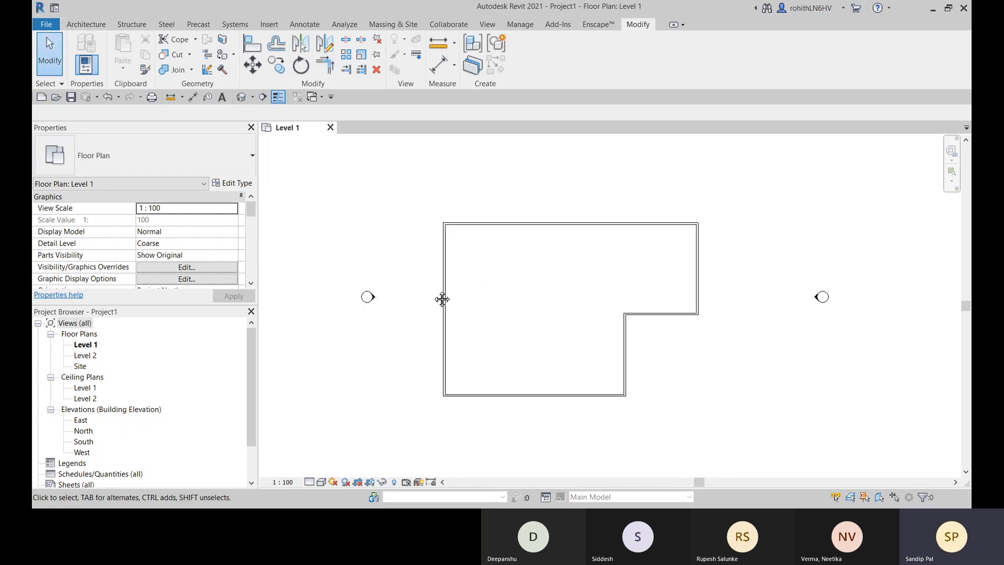
- Change the top constraint of all six walls in the outline together
middle_drag(442, 299, 447, 286)
drag(426, 195, 722, 412)
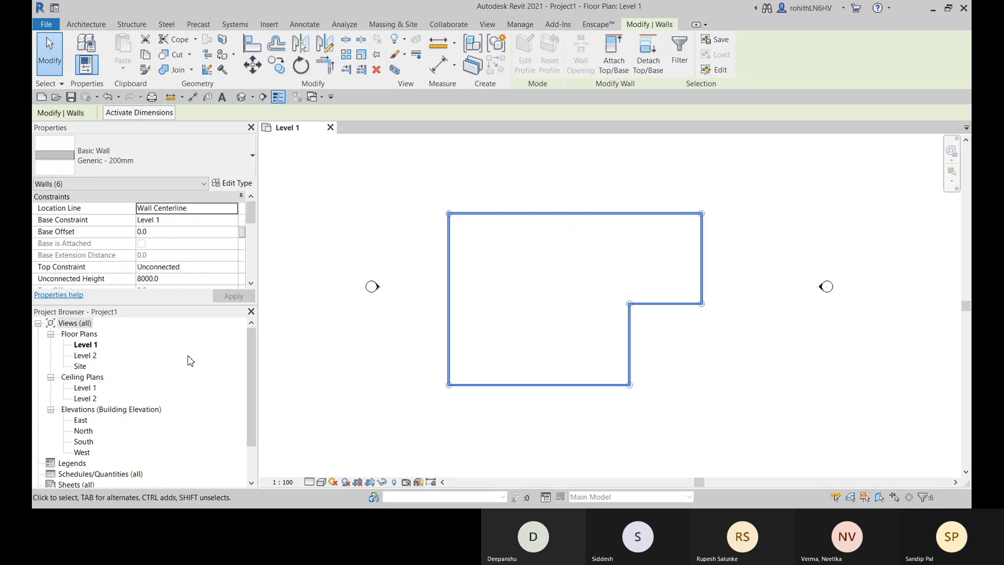
click(231, 268)
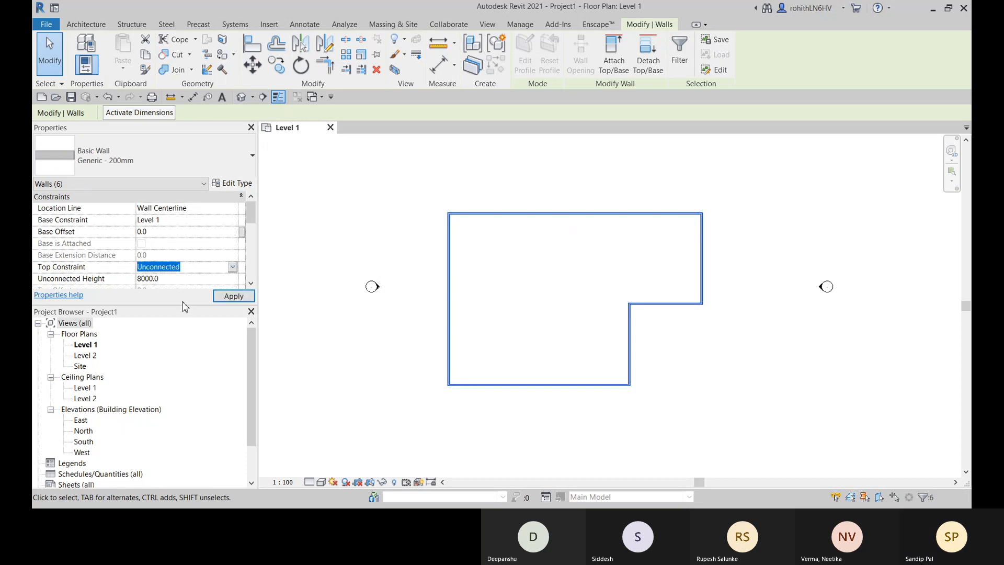
click(183, 302)
click(358, 227)
middle_drag(437, 235, 450, 217)
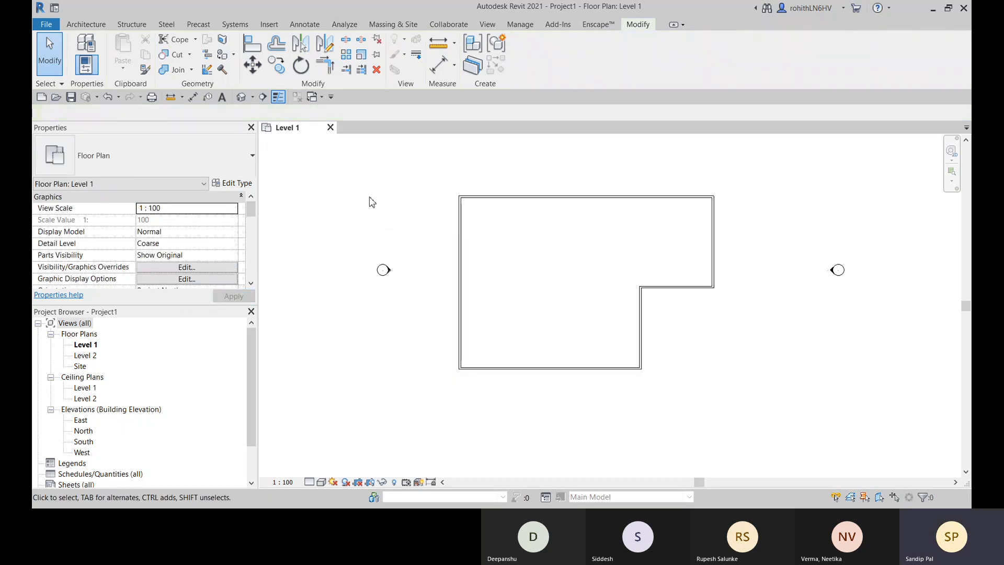
- Begin a new stair by component and set its actual run width to 3000 mm
click(86, 24)
click(484, 52)
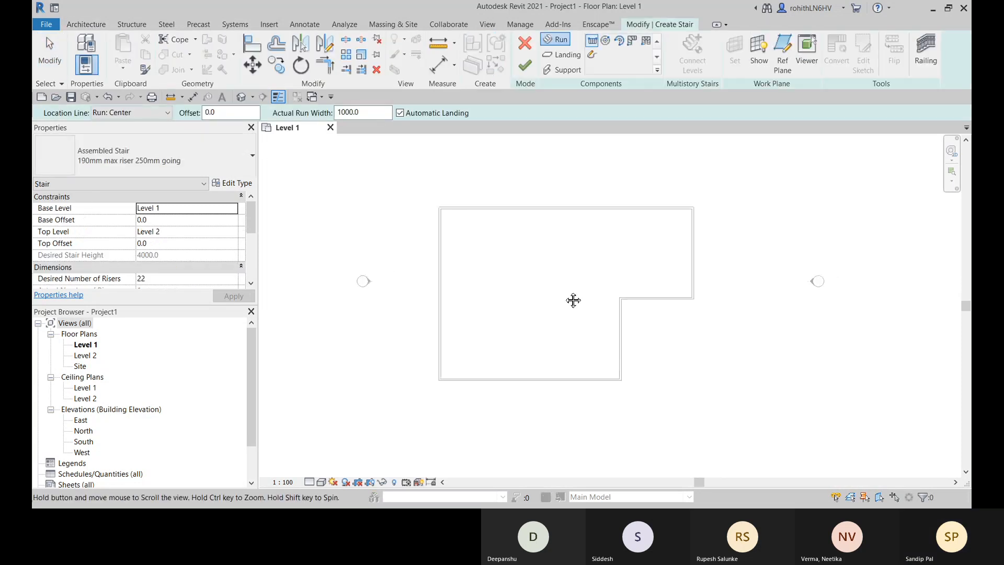
middle_drag(498, 273, 482, 278)
middle_drag(544, 272, 557, 271)
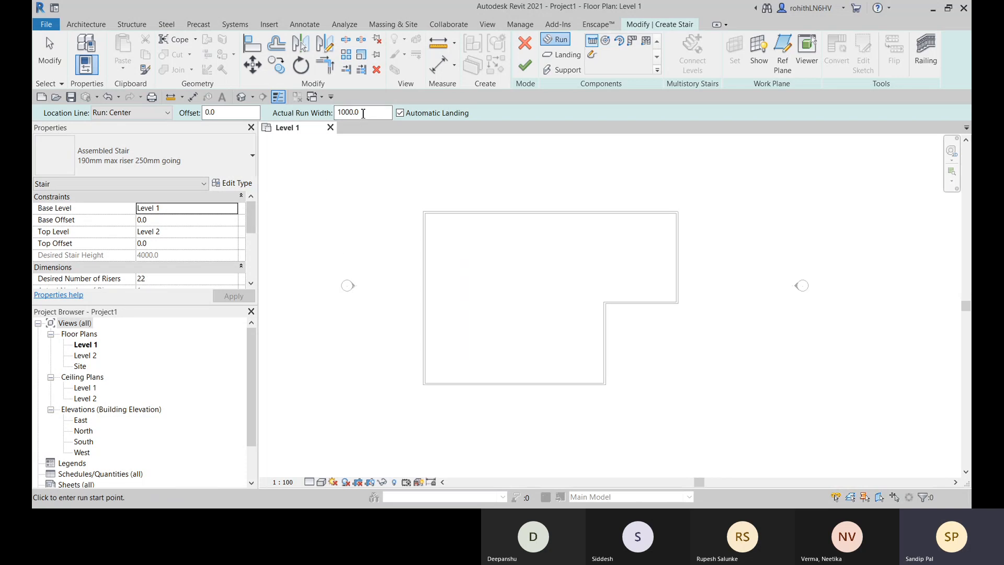
drag(363, 114, 337, 113)
text(3)
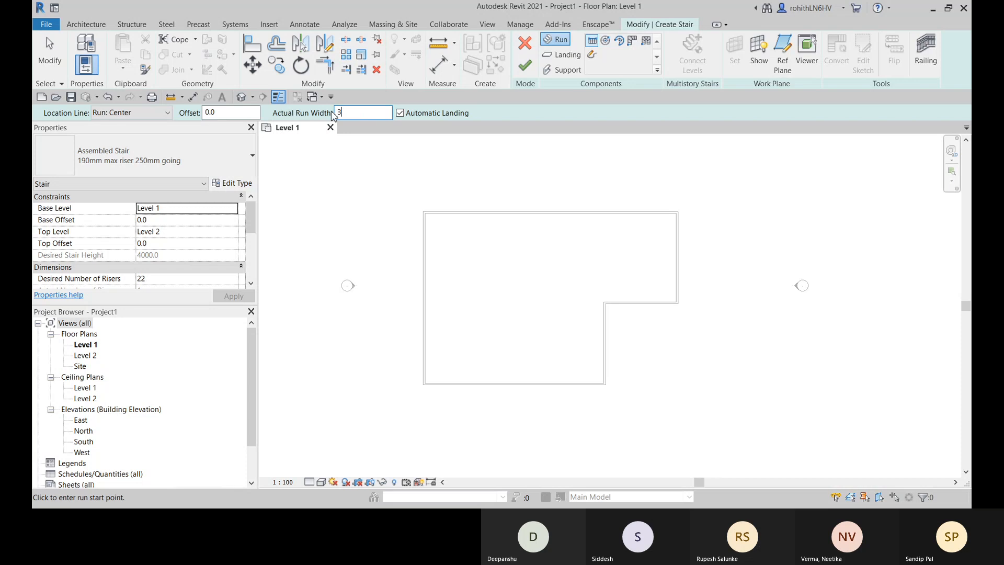
text(000.0)
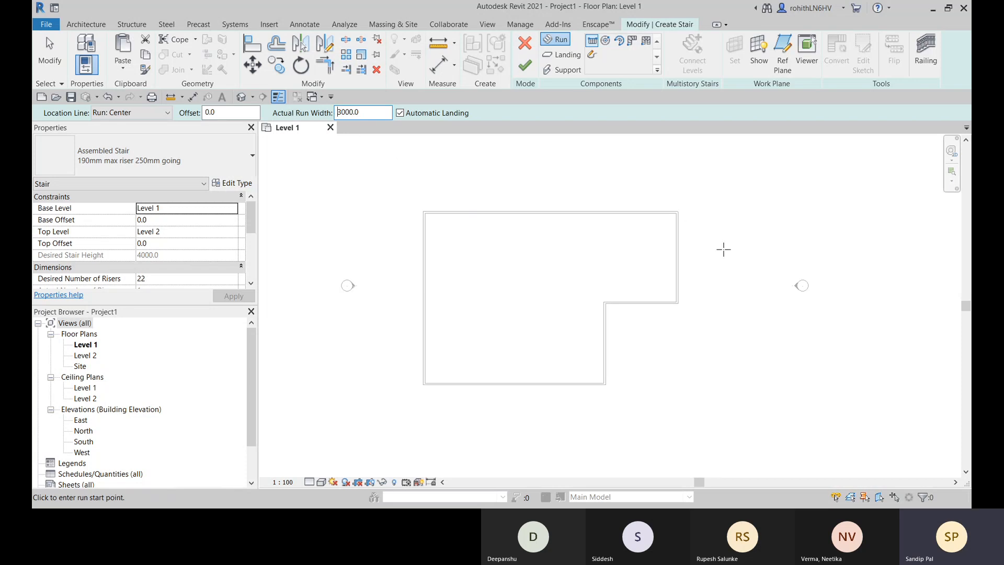
middle_drag(498, 278, 504, 271)
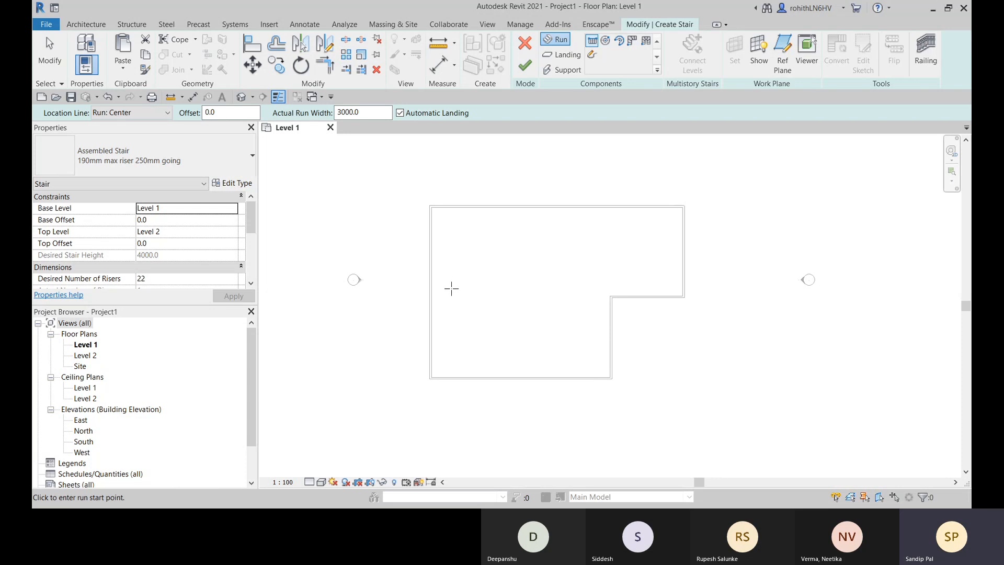
- Choose the Cast-In-Place Monolithic Stair type, with 25 desired risers and an actual tread depth of 275 mm
click(114, 169)
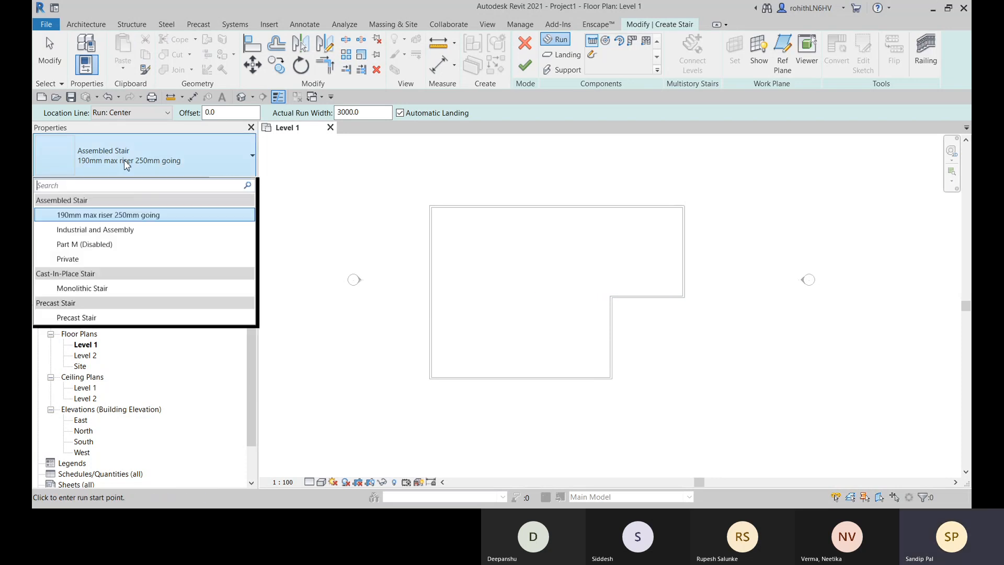
click(93, 292)
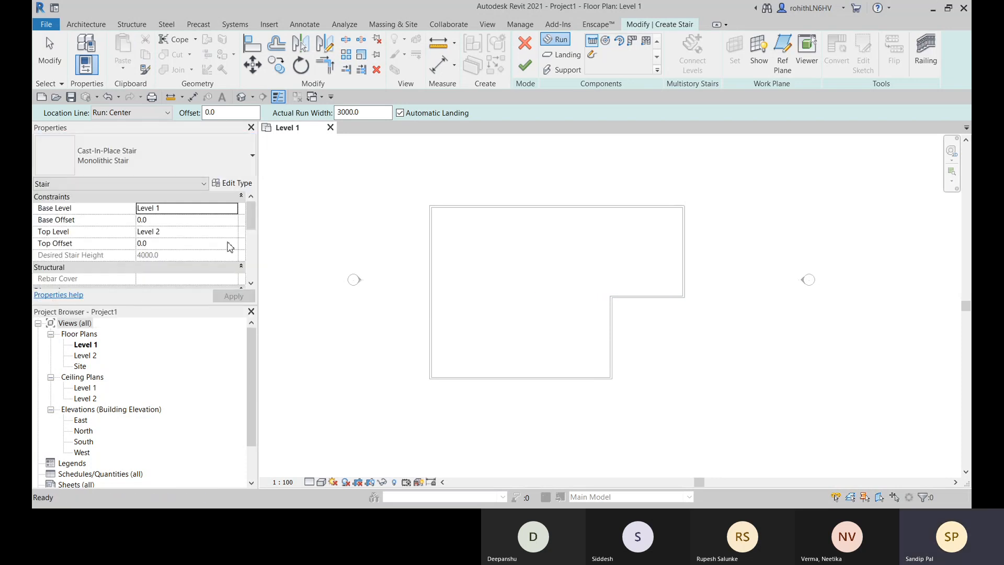
scroll(220, 245, down, 3)
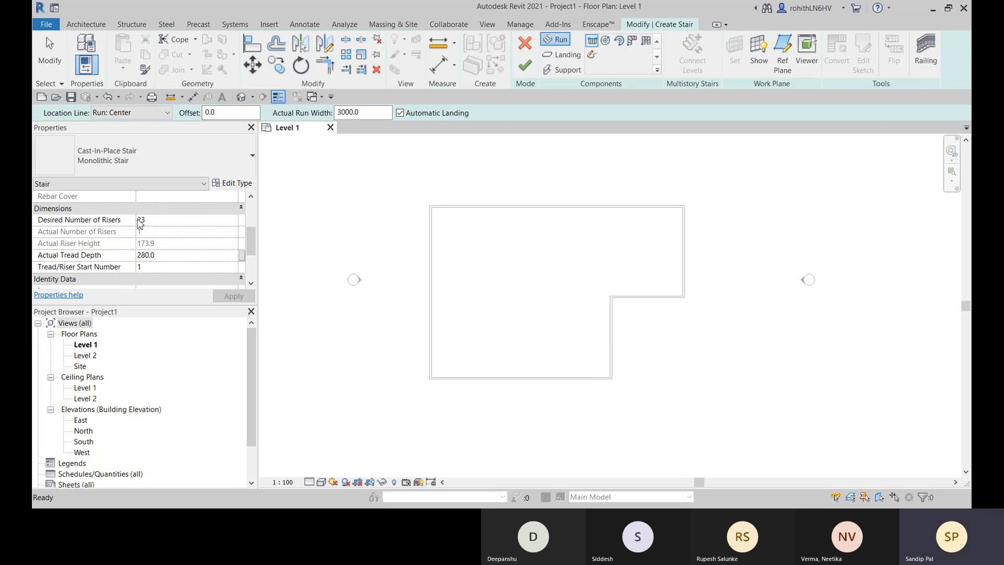
click(166, 221)
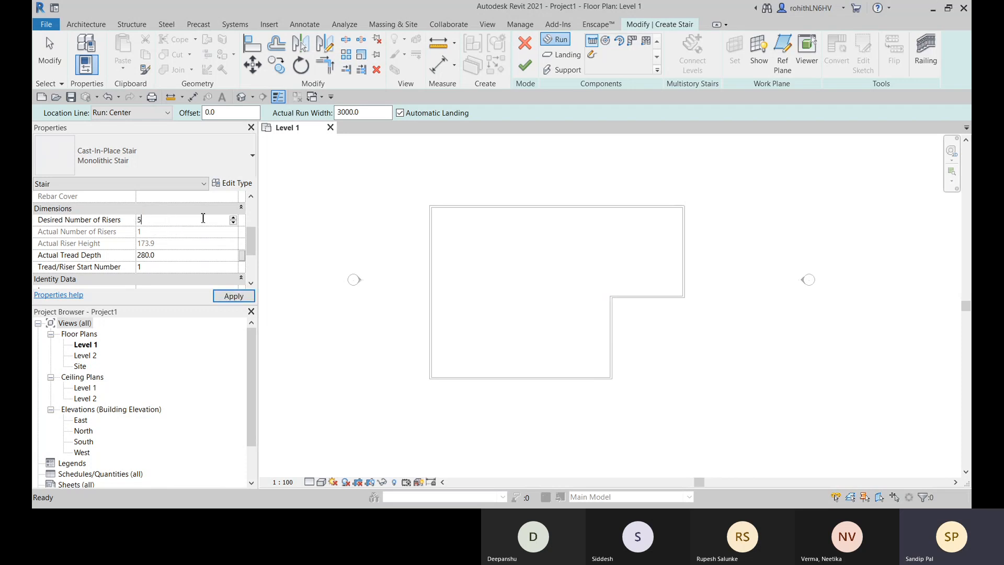
text(2)
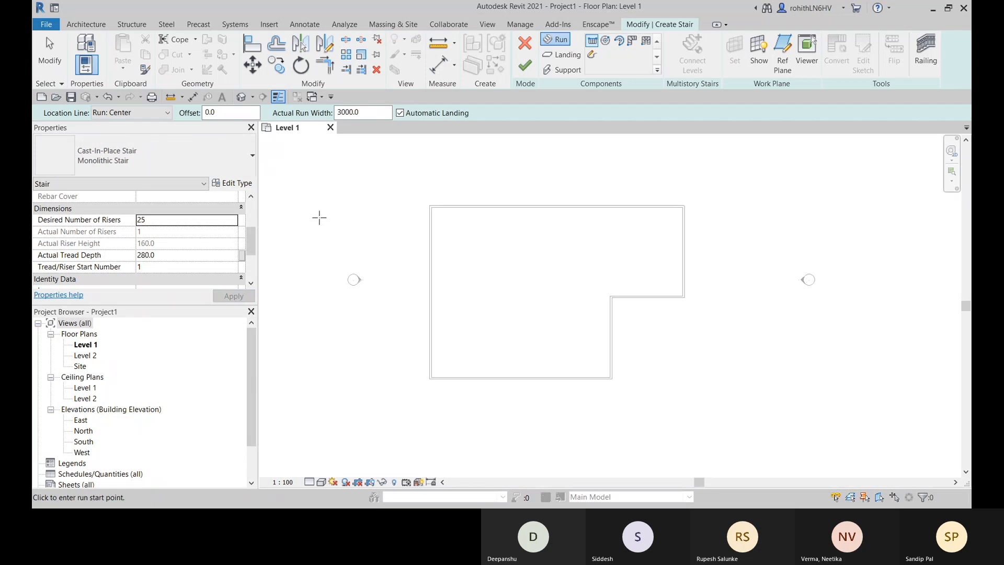
click(157, 256)
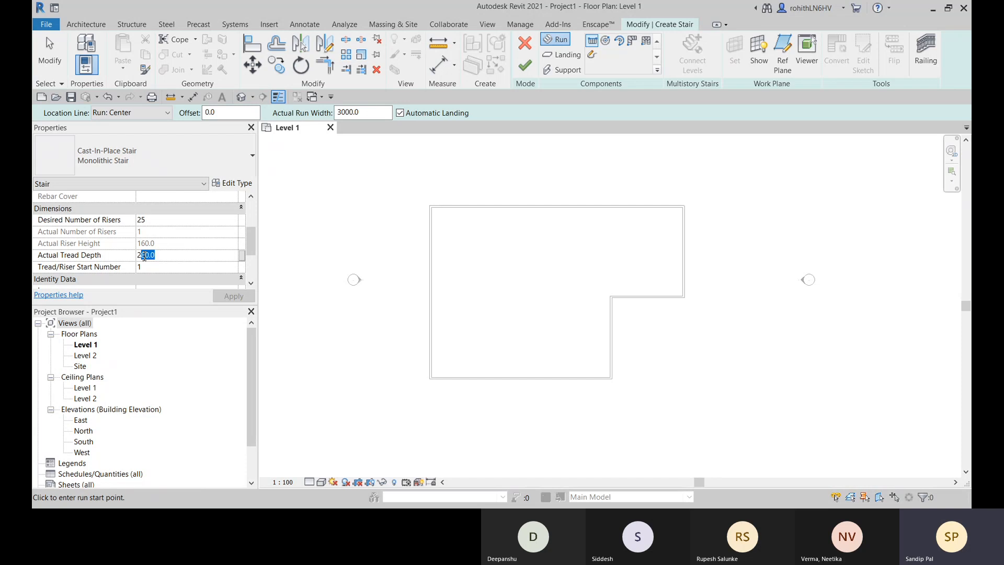
text(75)
- Draw the first straight run of 12 risers, about 3025 mm long, rightward along the upper wall from the line of the inner vertical wall
middle_drag(501, 267, 463, 273)
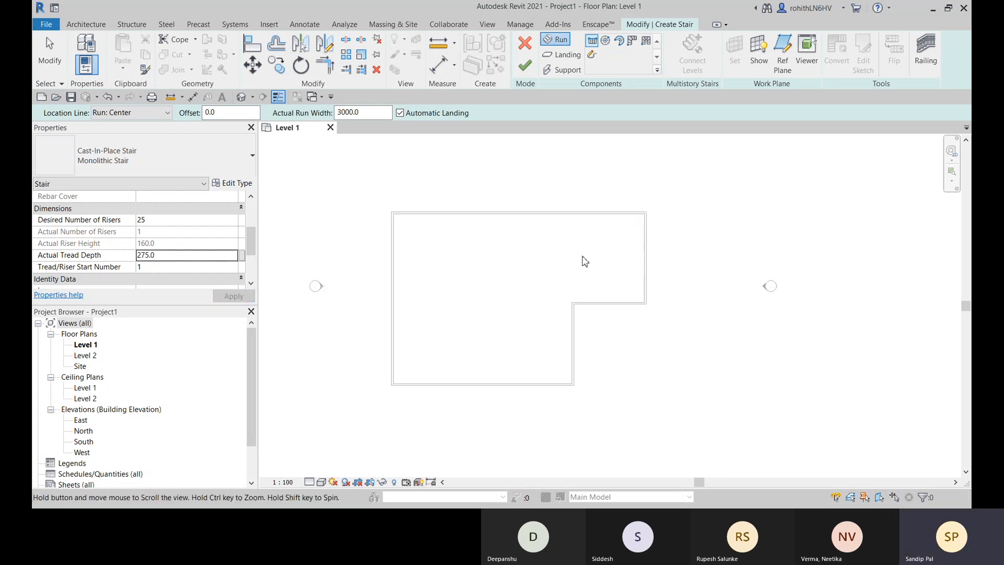
click(573, 223)
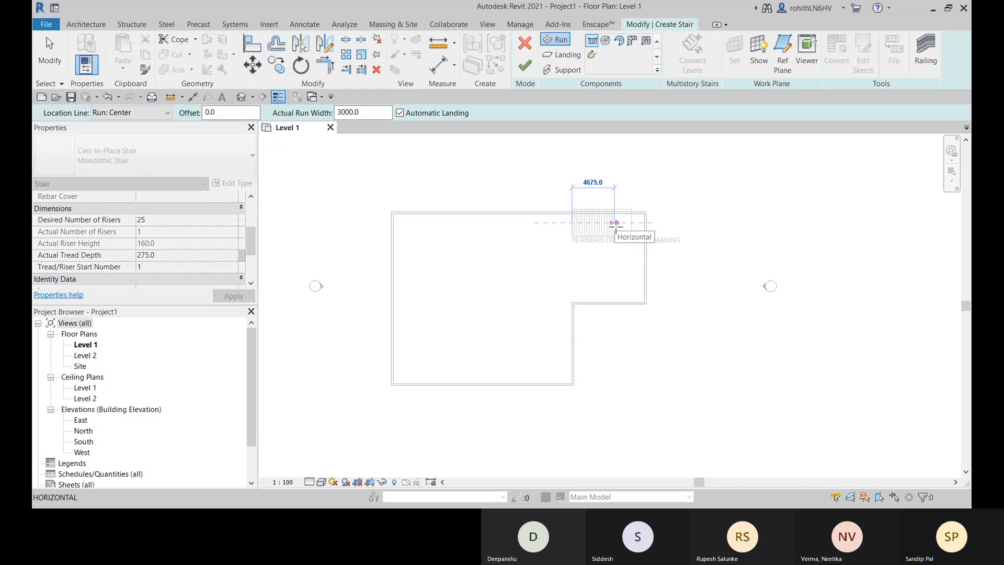
scroll(616, 226, up, 2)
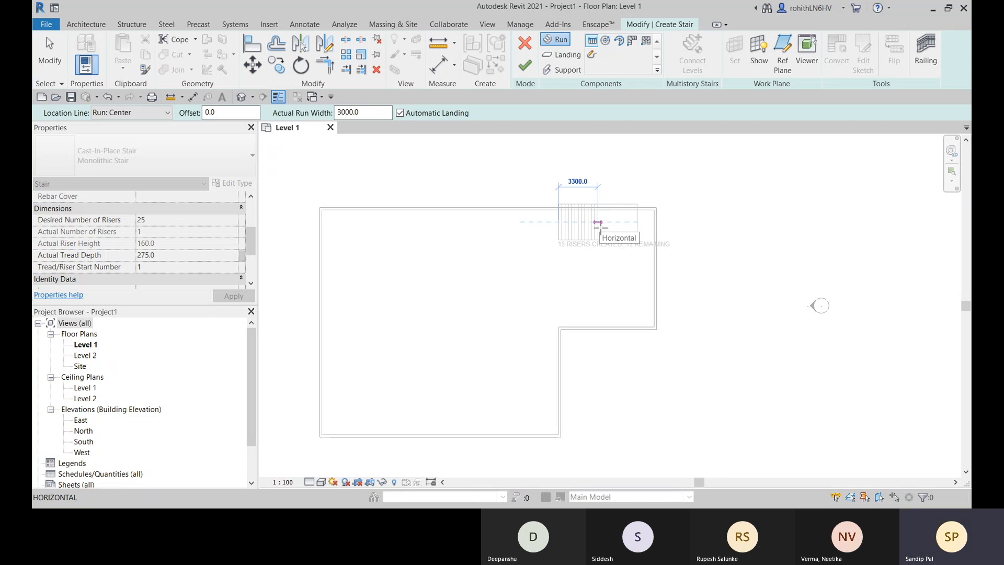
scroll(598, 226, up, 1)
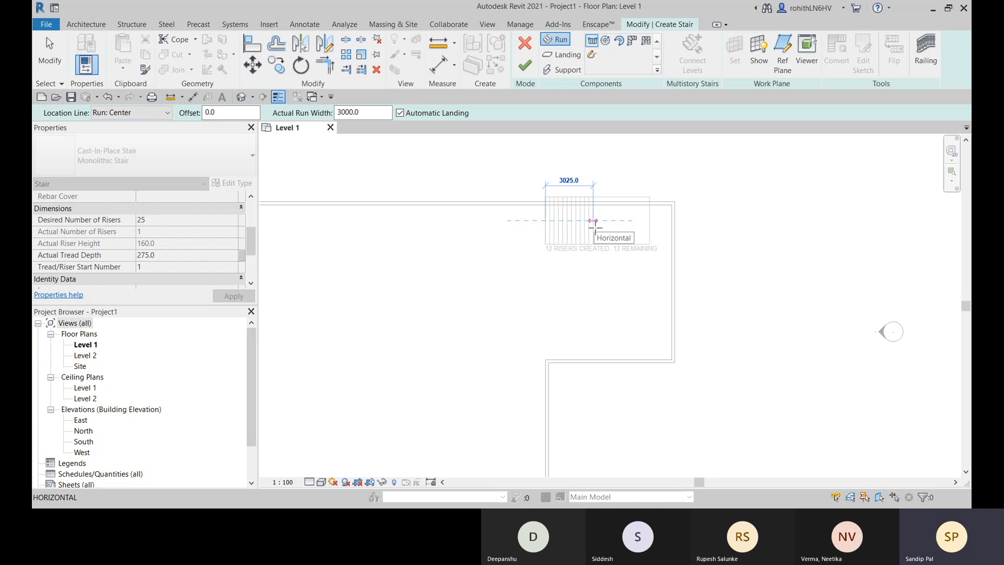
click(595, 226)
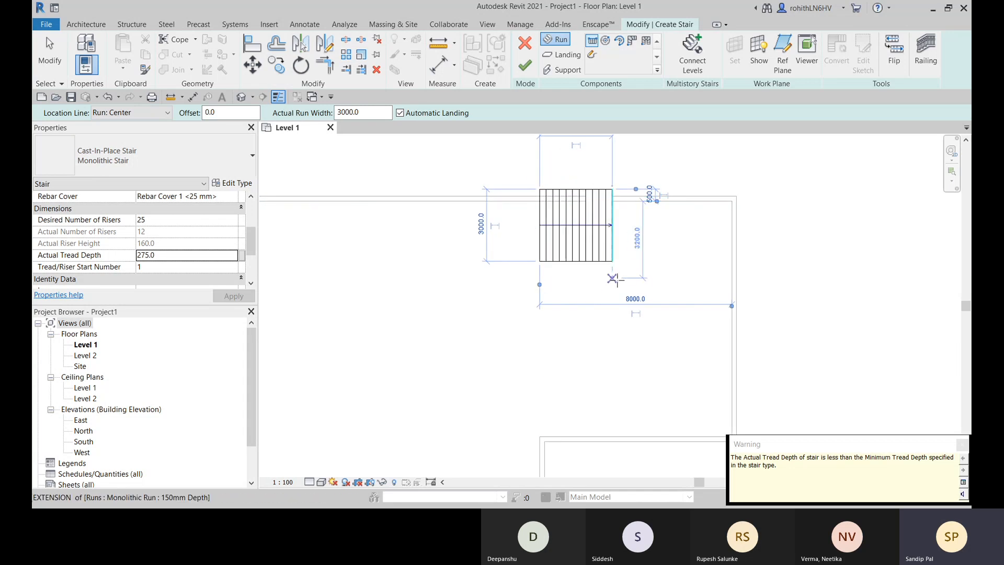
scroll(539, 260, up, 1)
click(132, 113)
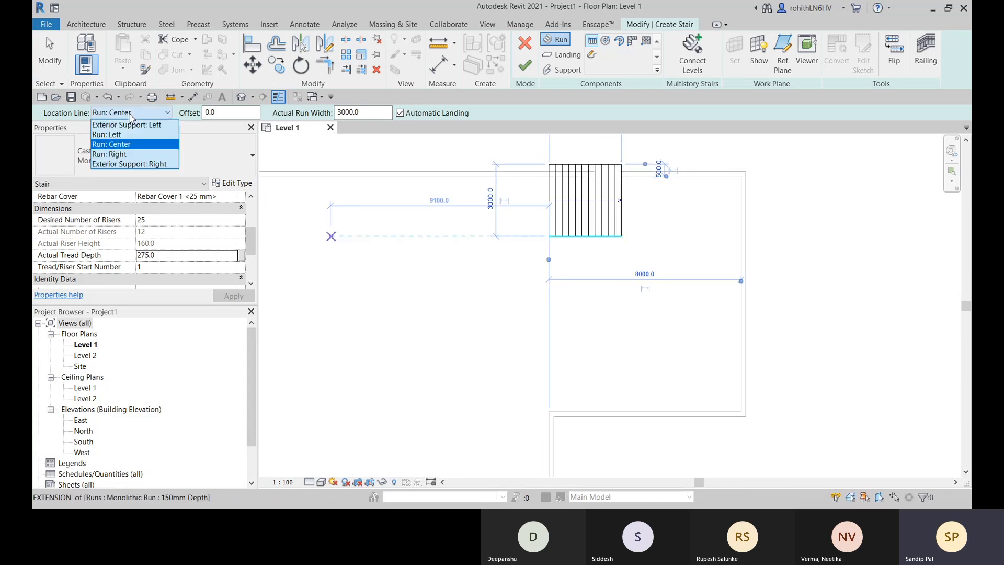
click(107, 134)
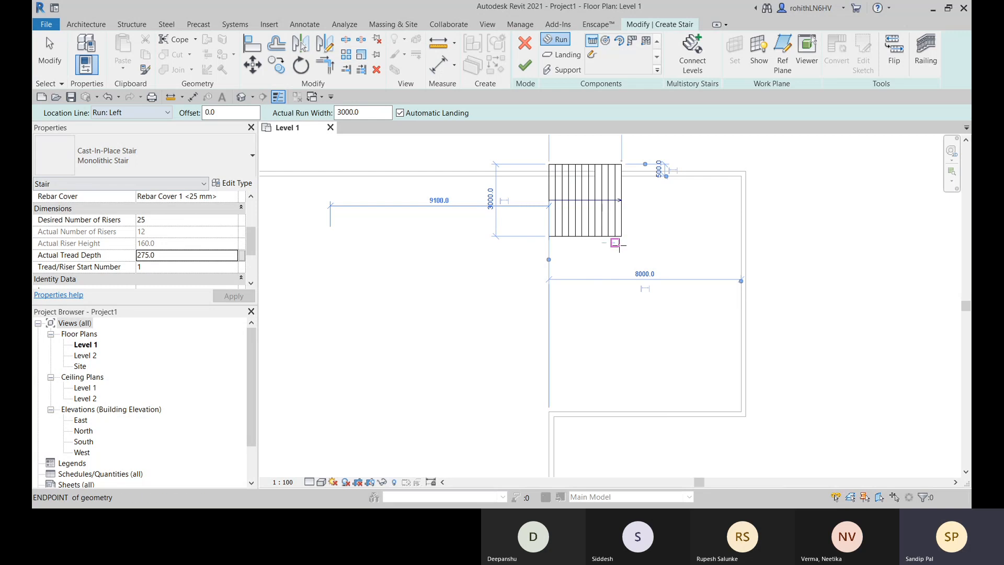
scroll(622, 242, up, 2)
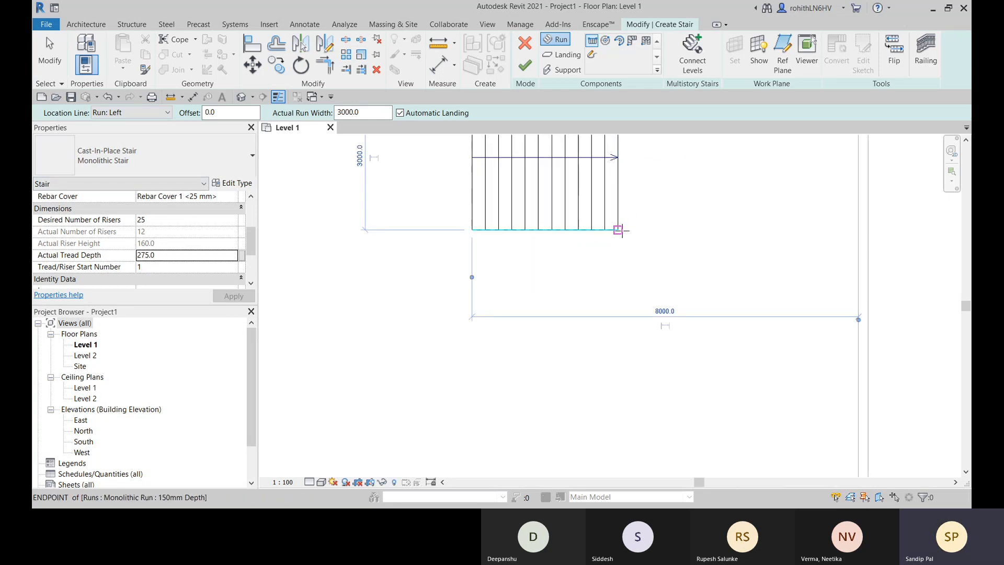
click(619, 229)
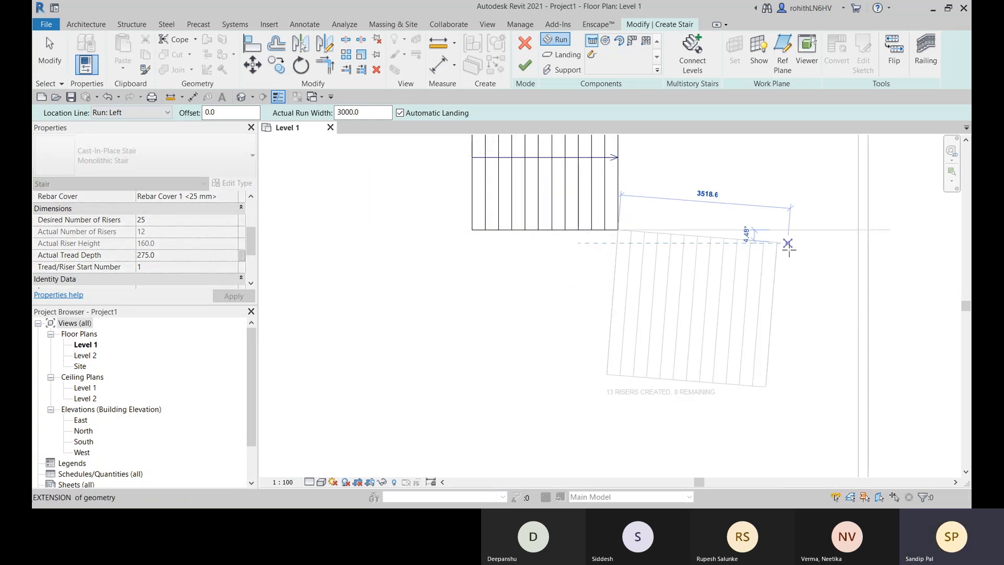
scroll(788, 247, down, 1)
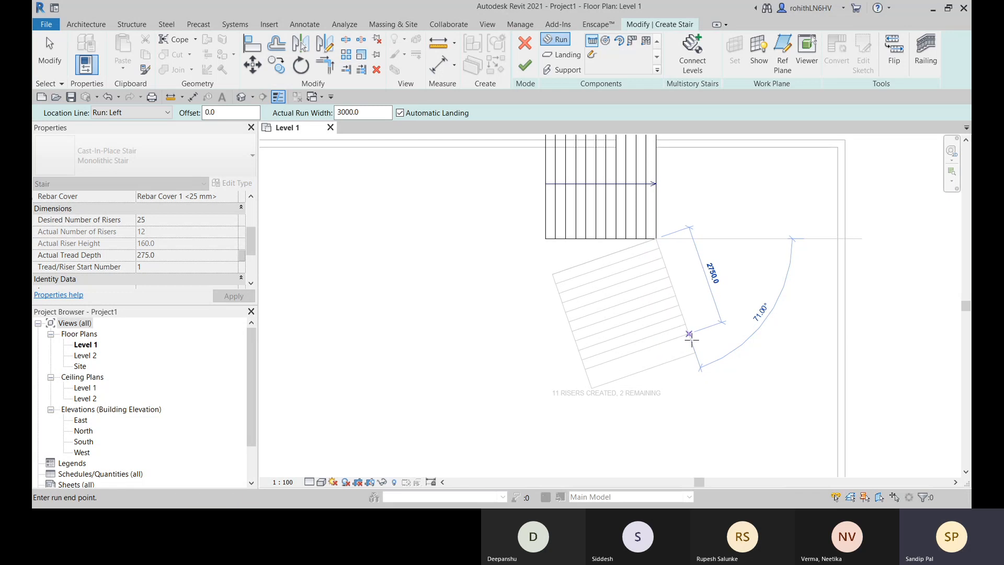
key(Escape)
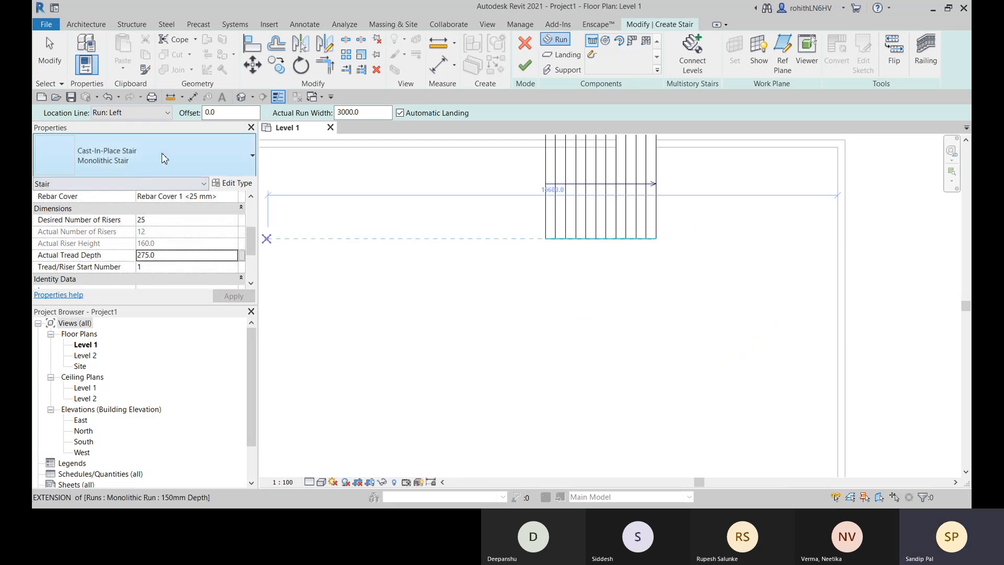
- Set the location line to Run: Right and draw the second run of 13 risers leftward from the first run's lower landing-side corner
click(131, 115)
click(128, 155)
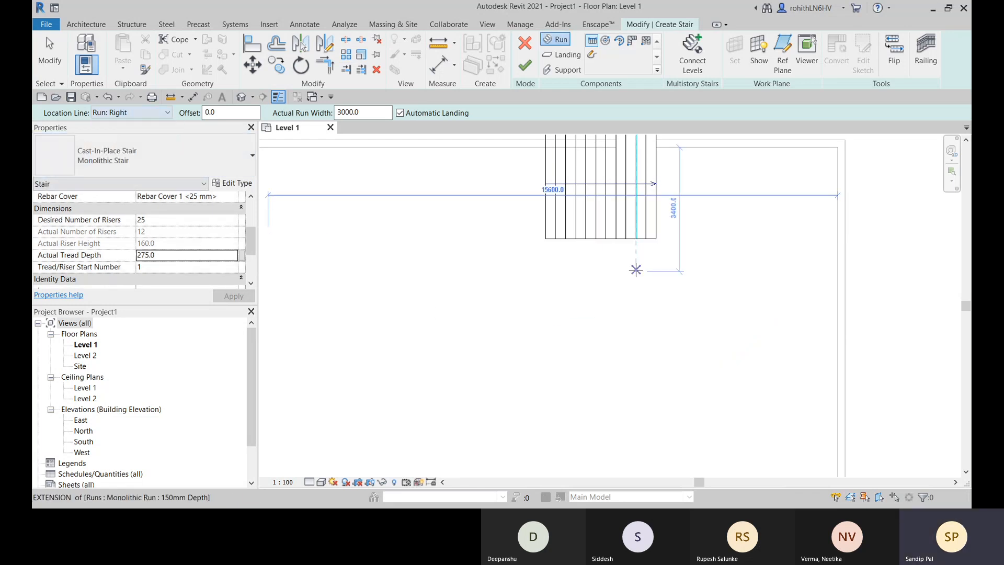
click(657, 239)
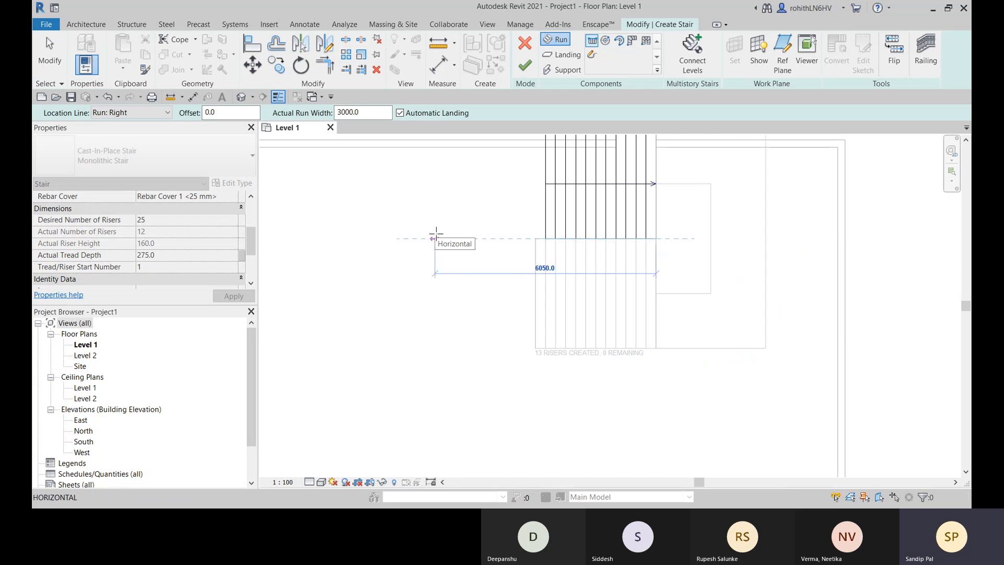
click(436, 234)
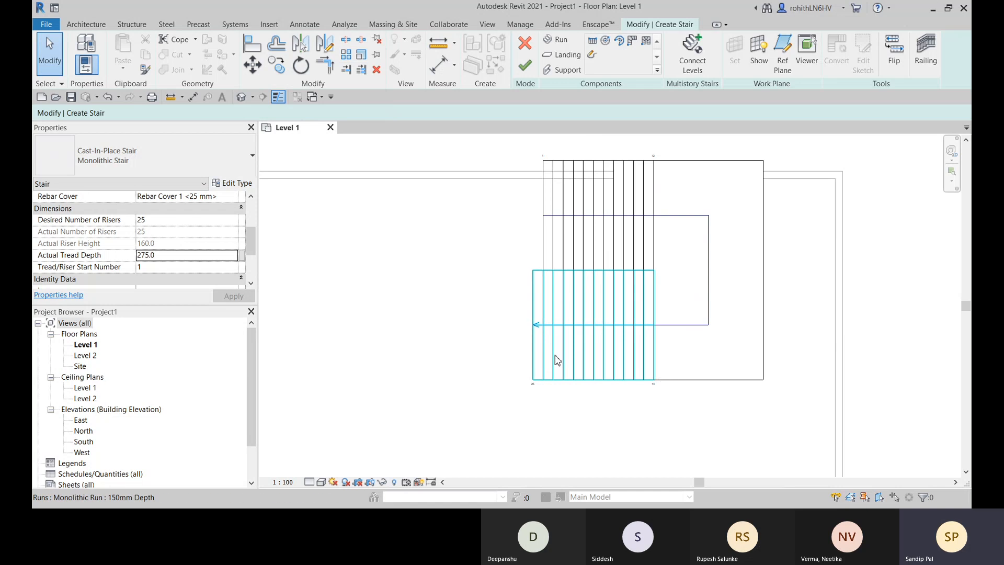
- Align the upper edge of the stair landing to the inner face of the upper wall
scroll(558, 360, down, 2)
click(253, 46)
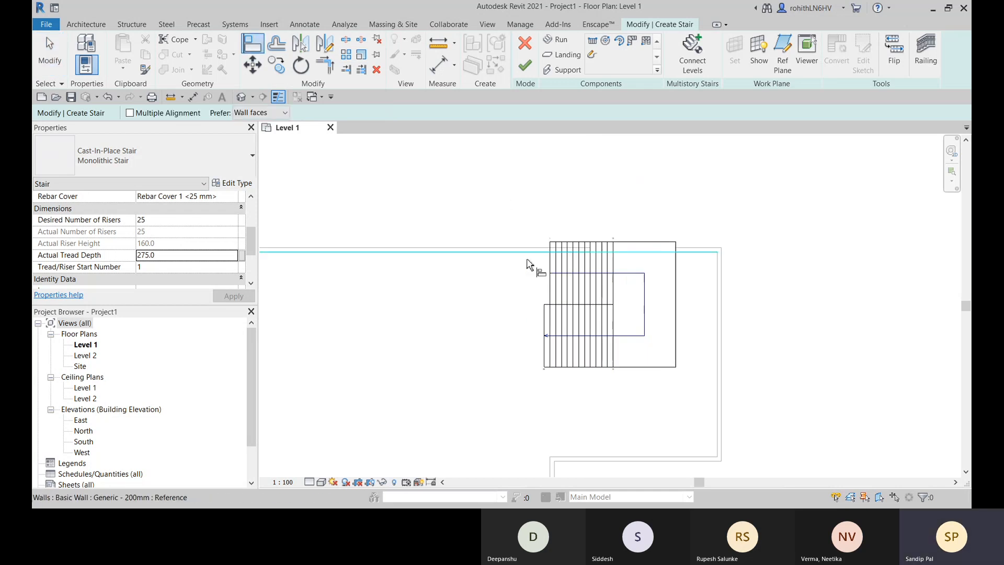
scroll(527, 263, up, 1)
click(543, 257)
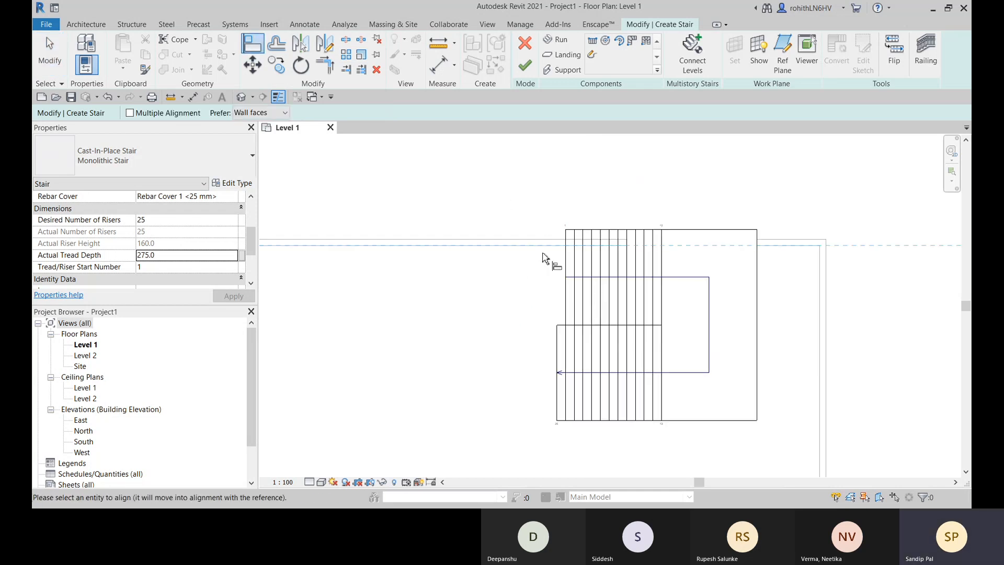
click(703, 230)
scroll(607, 308, down, 2)
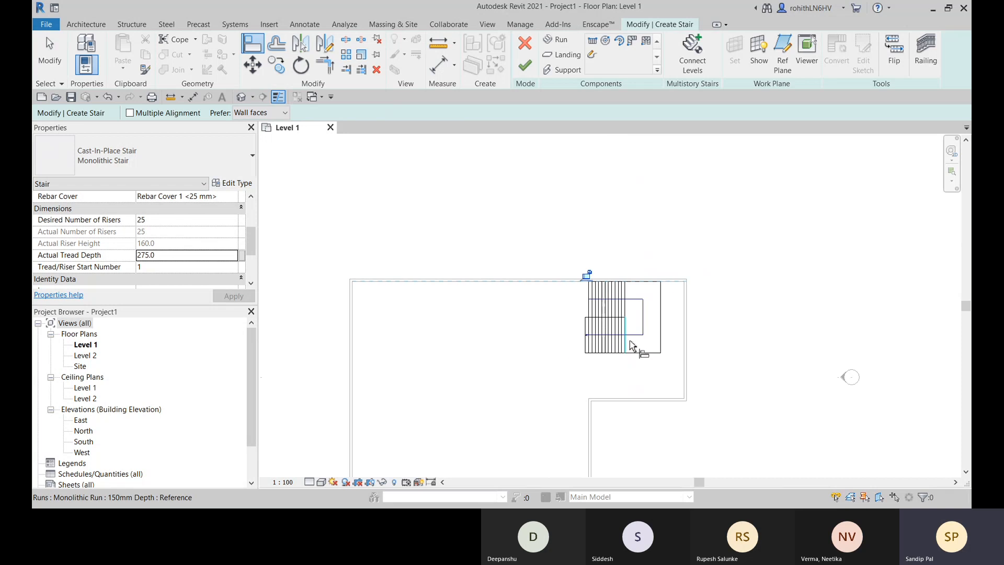
- Align the outer edge of the landing to the inner face of the building's right wall
scroll(702, 312, up, 3)
click(707, 297)
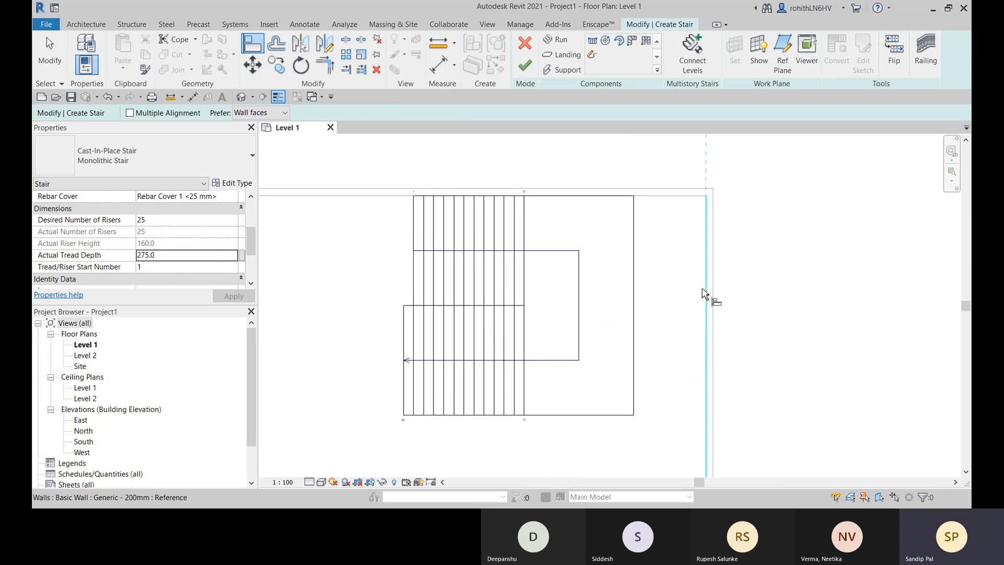
click(635, 314)
scroll(638, 316, down, 2)
middle_drag(658, 347, 600, 294)
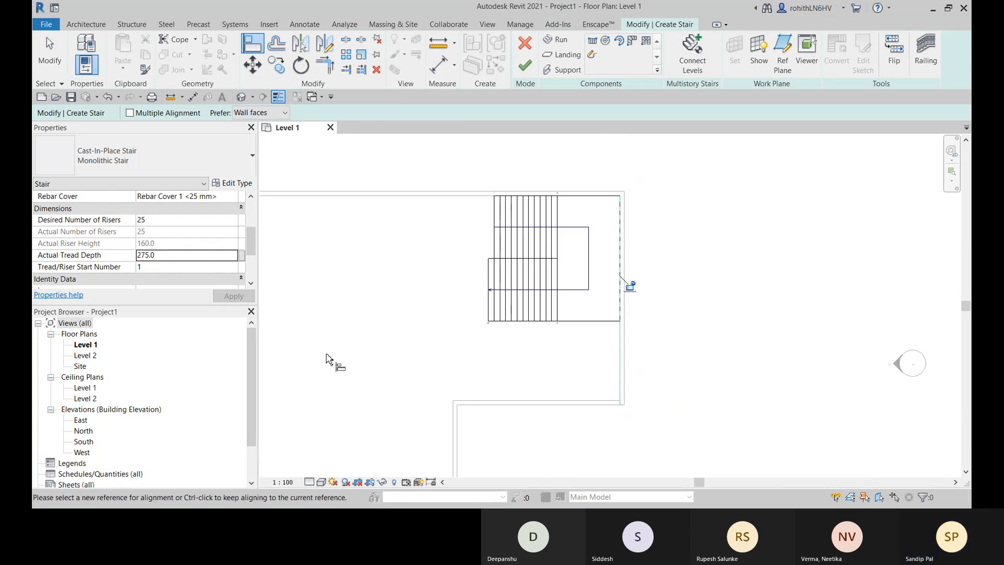
- Finish the stair and dismiss the warning about overlapping railing lines
scroll(527, 271, up, 2)
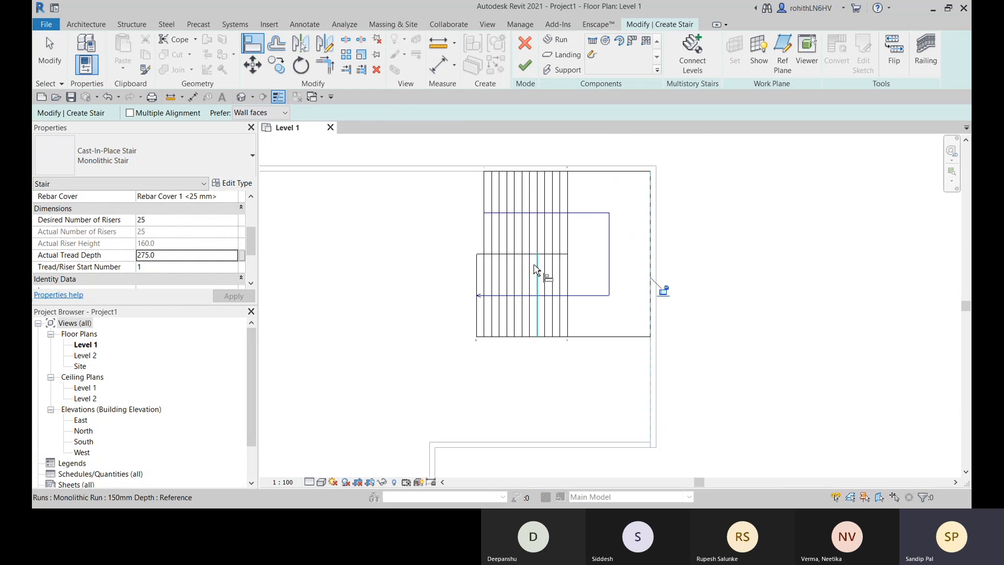
click(533, 70)
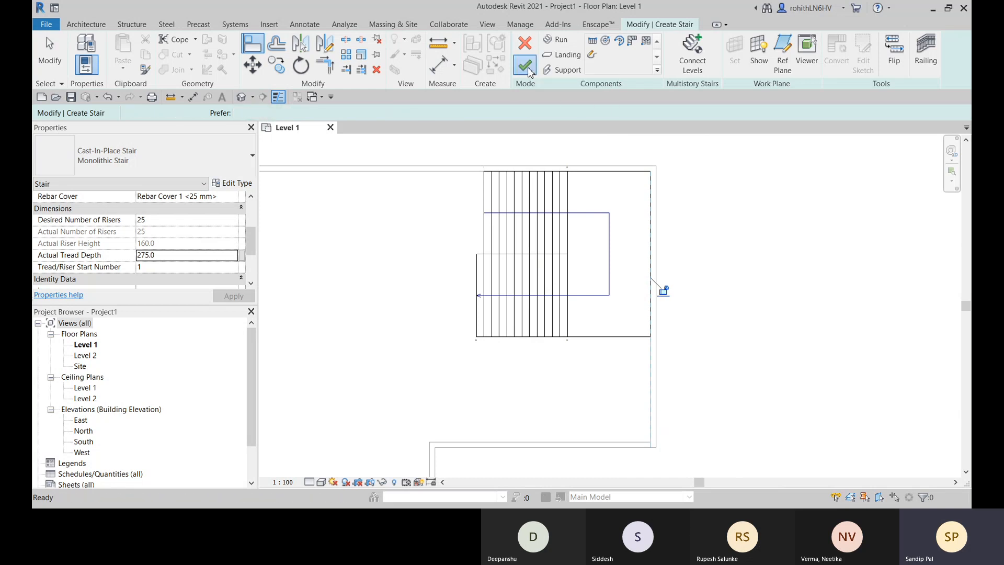
drag(754, 443, 586, 293)
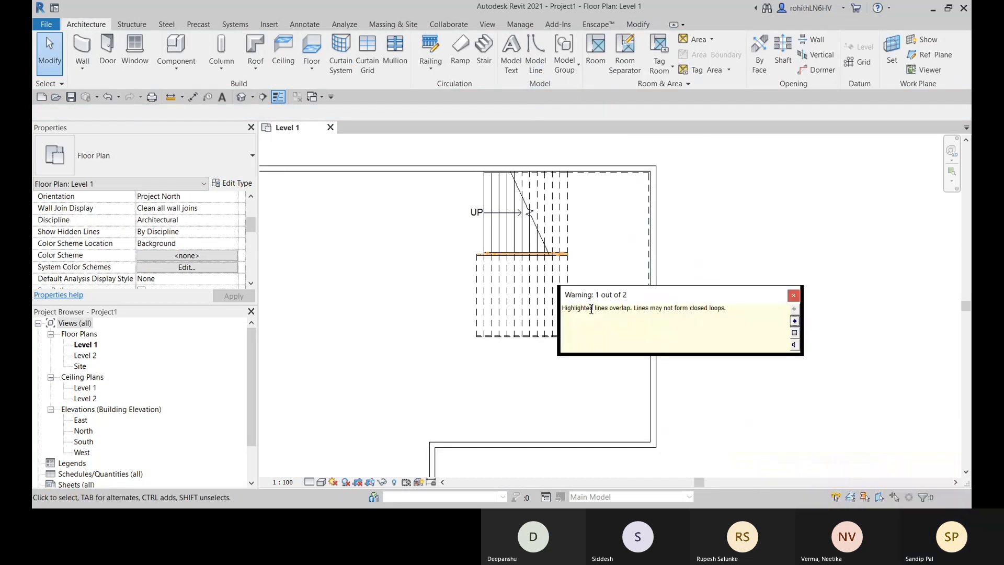
scroll(536, 304, up, 3)
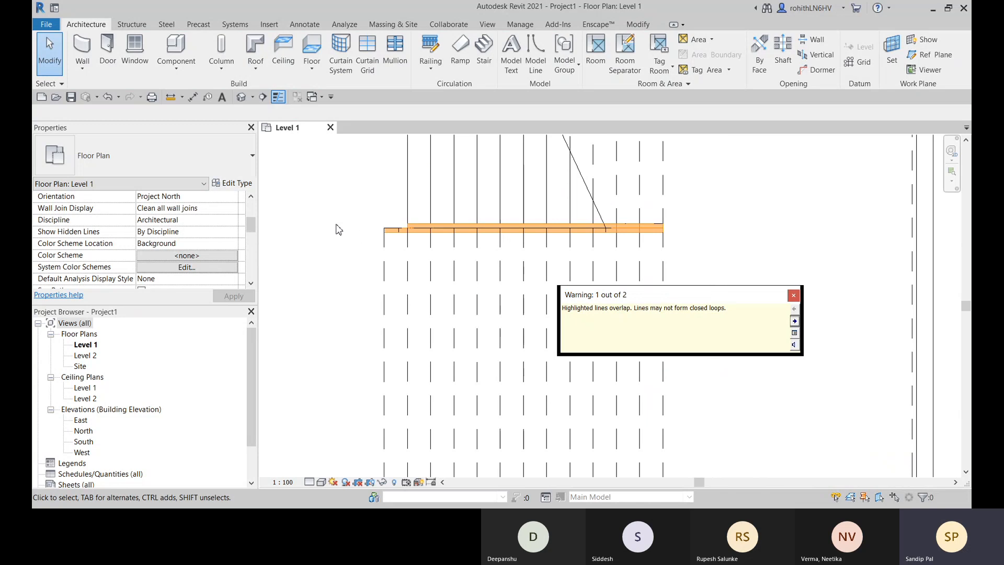
scroll(414, 234, up, 2)
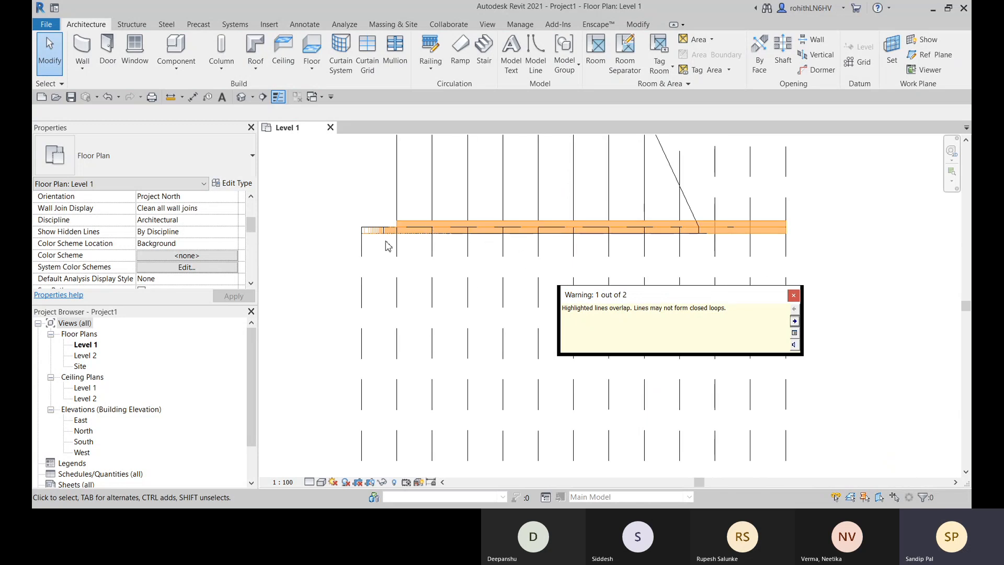
click(794, 296)
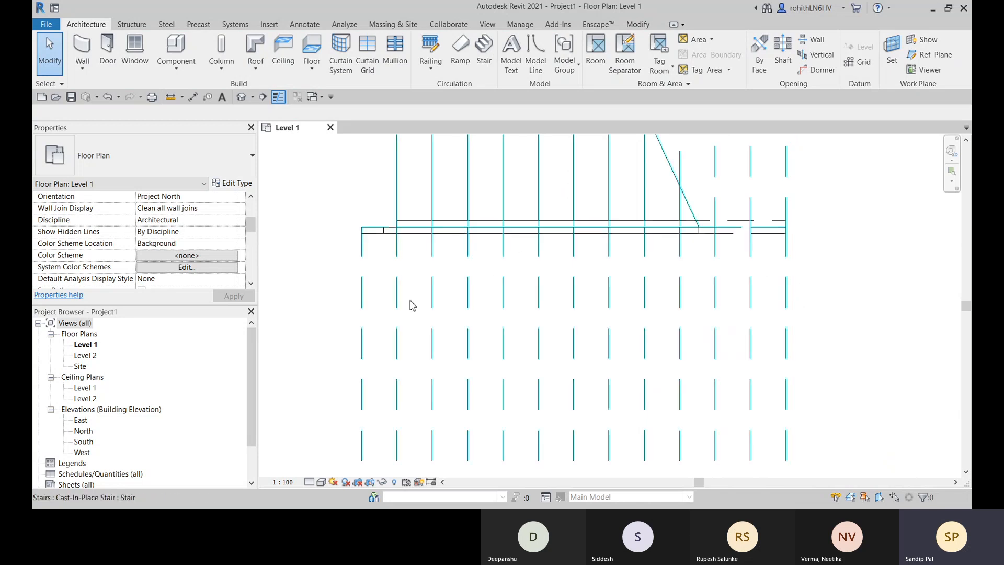
- Edit the path of the inner railing between the two runs and offset its line 50 mm toward the lower run
click(378, 239)
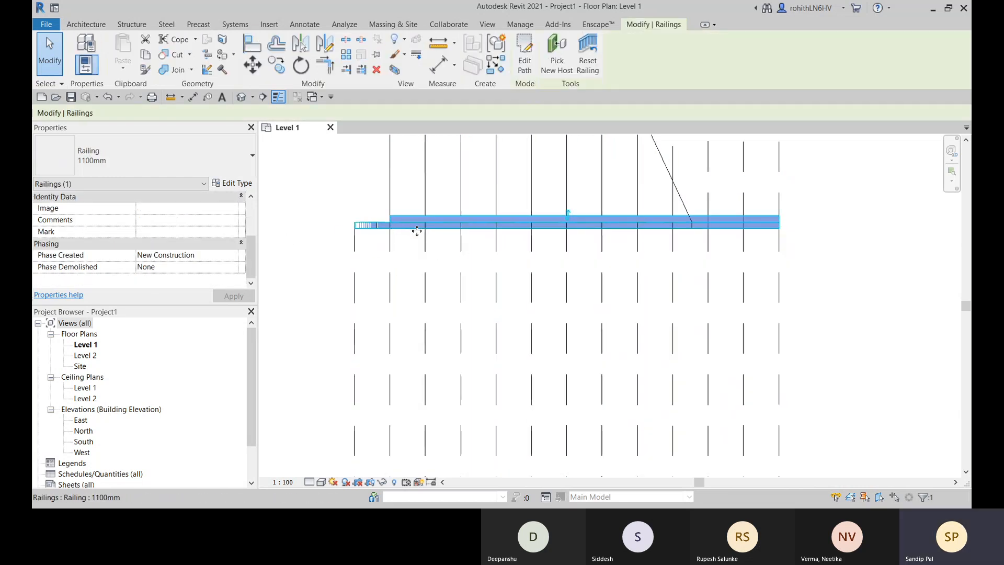
click(525, 53)
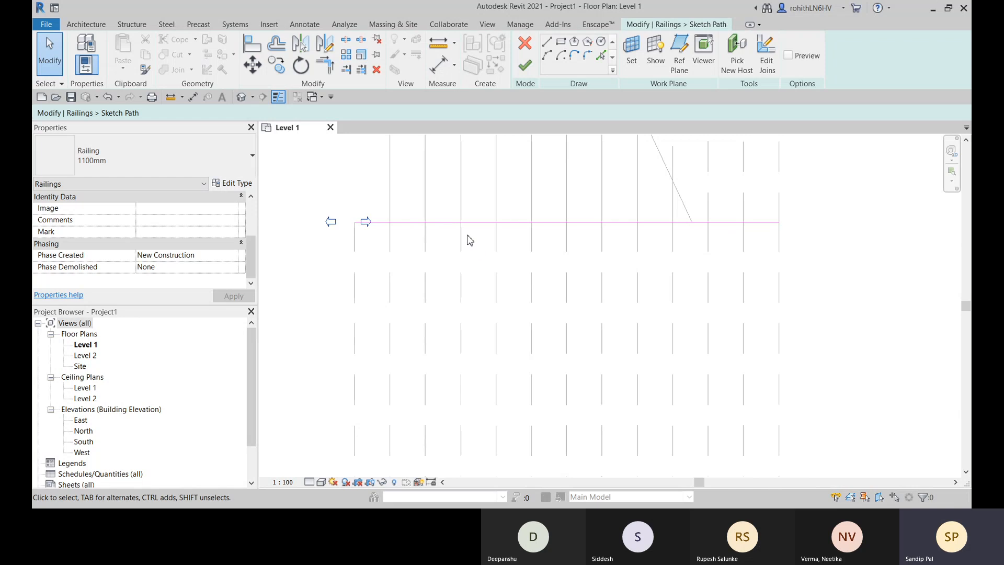
scroll(469, 240, up, 1)
click(475, 219)
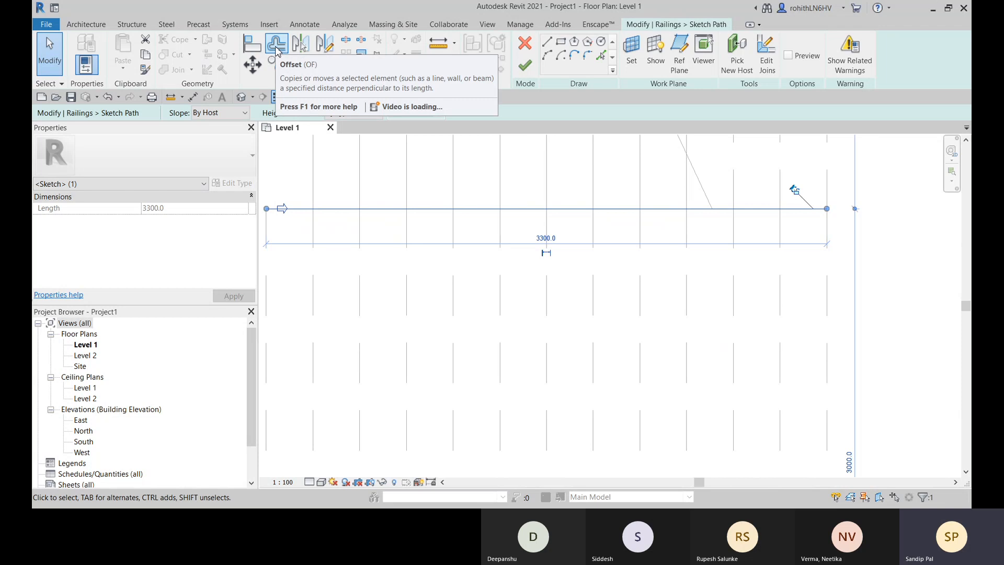
click(276, 48)
click(357, 113)
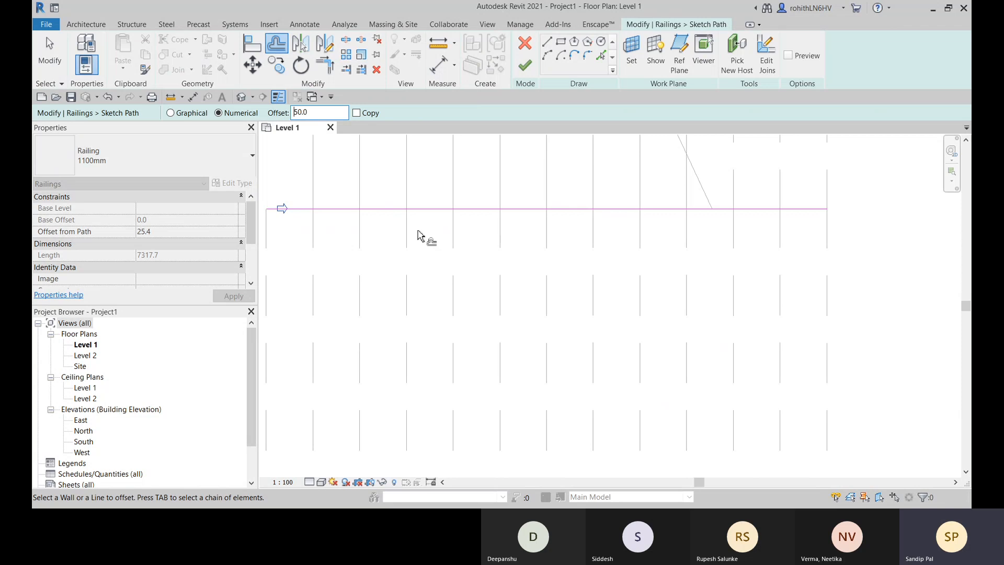
click(434, 219)
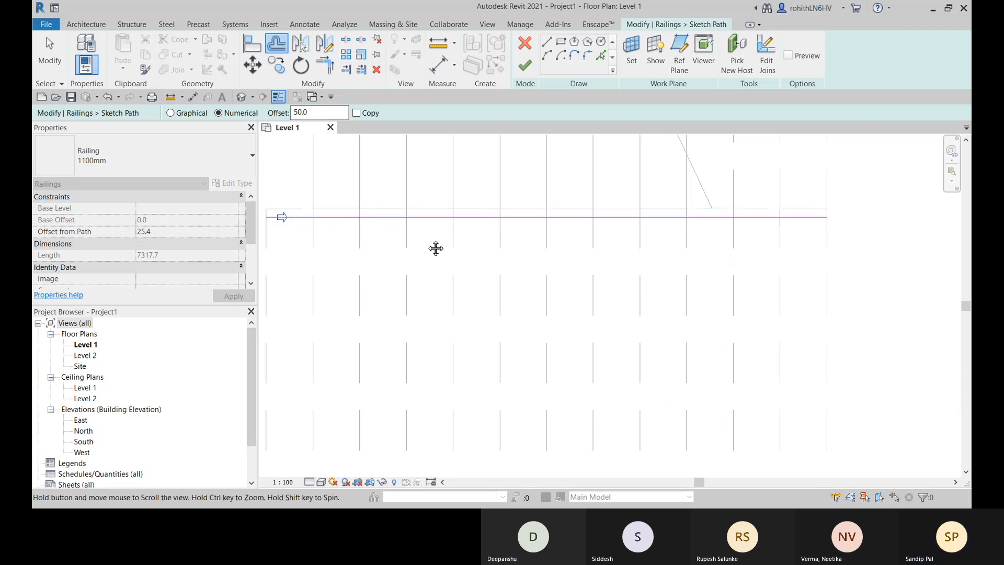
middle_drag(435, 248, 436, 253)
scroll(571, 230, up, 3)
middle_drag(569, 240, 592, 238)
scroll(513, 244, down, 3)
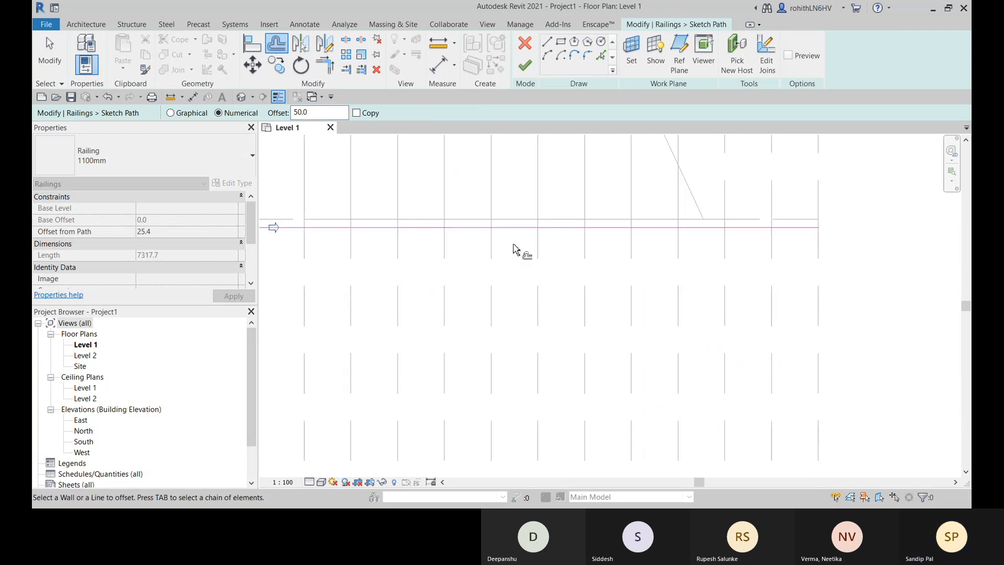
- Offset a copy of the inner railing line 100 mm toward the upper run
scroll(514, 248, down, 2)
middle_drag(527, 247, 590, 283)
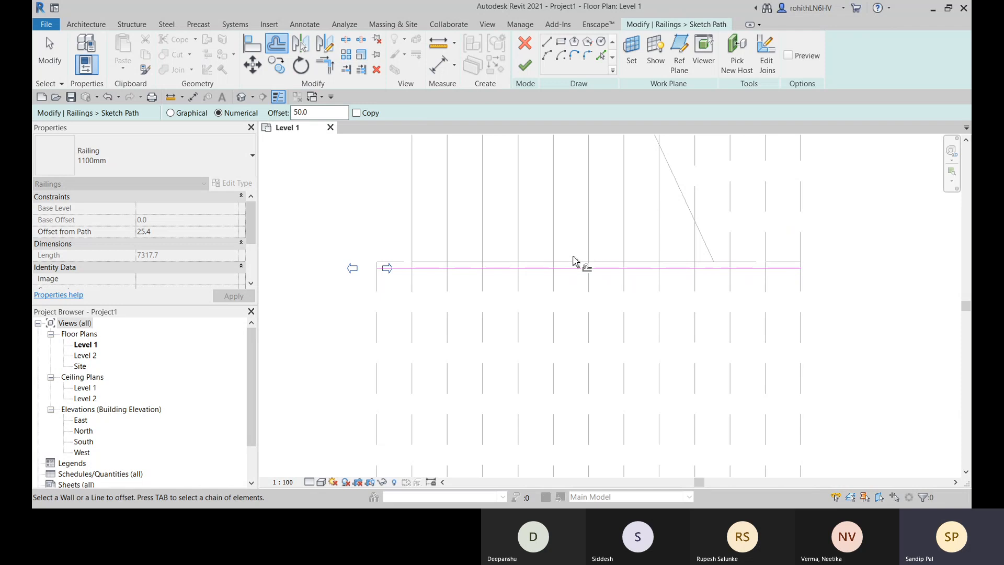
click(534, 273)
middle_drag(666, 261, 535, 273)
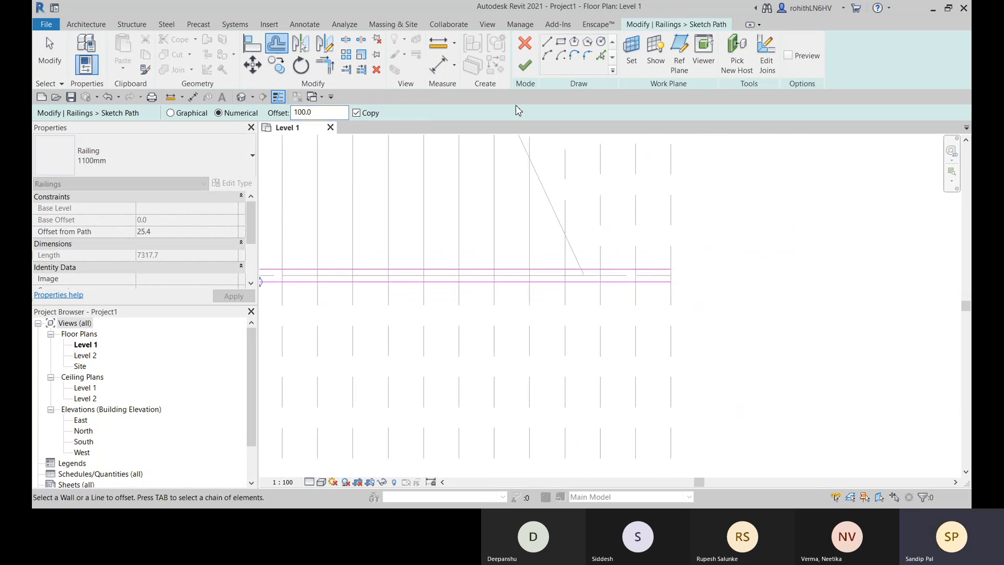
- Try to finish the railing path with the two separate parallel lines
click(525, 65)
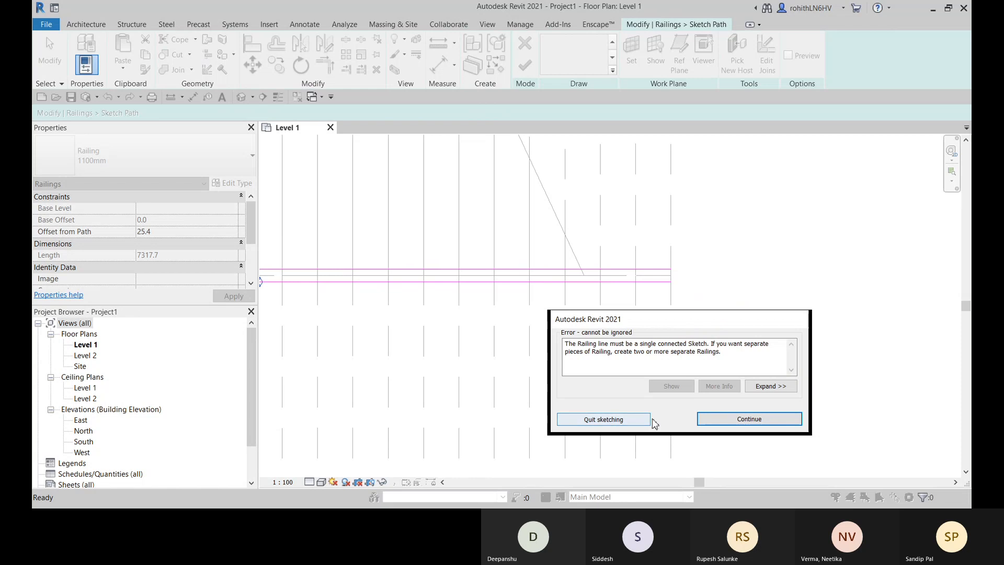
click(731, 424)
key(o)
key(f)
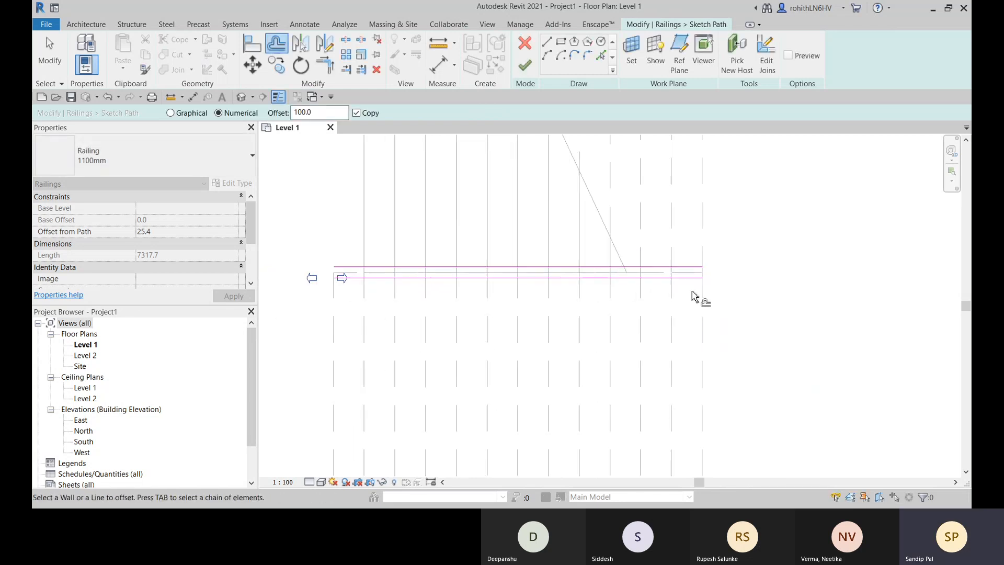
- Shorten the upper railing line to 3025 mm so that it starts at the upper run's first riser
scroll(653, 293, down, 1)
scroll(330, 282, up, 4)
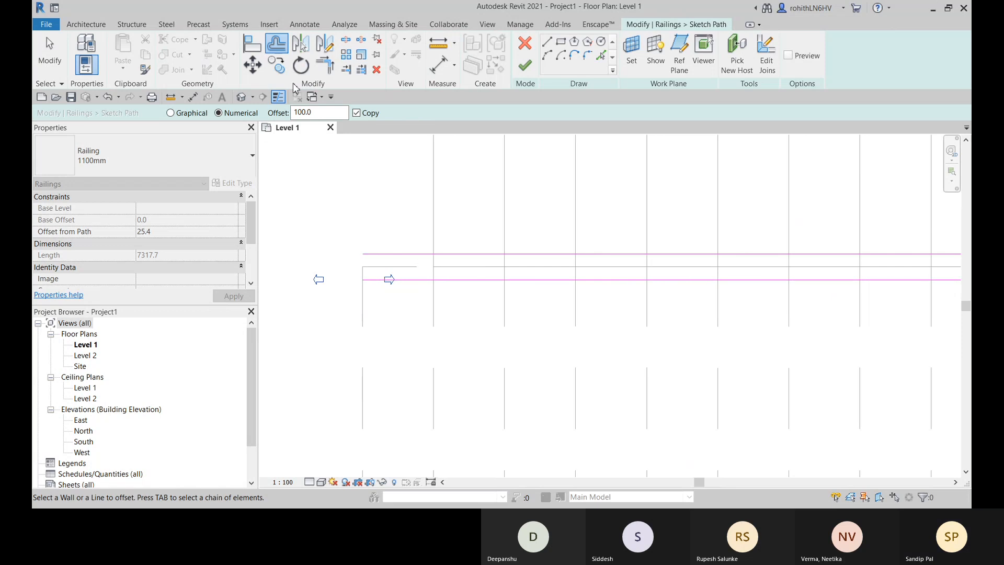
scroll(476, 297, down, 2)
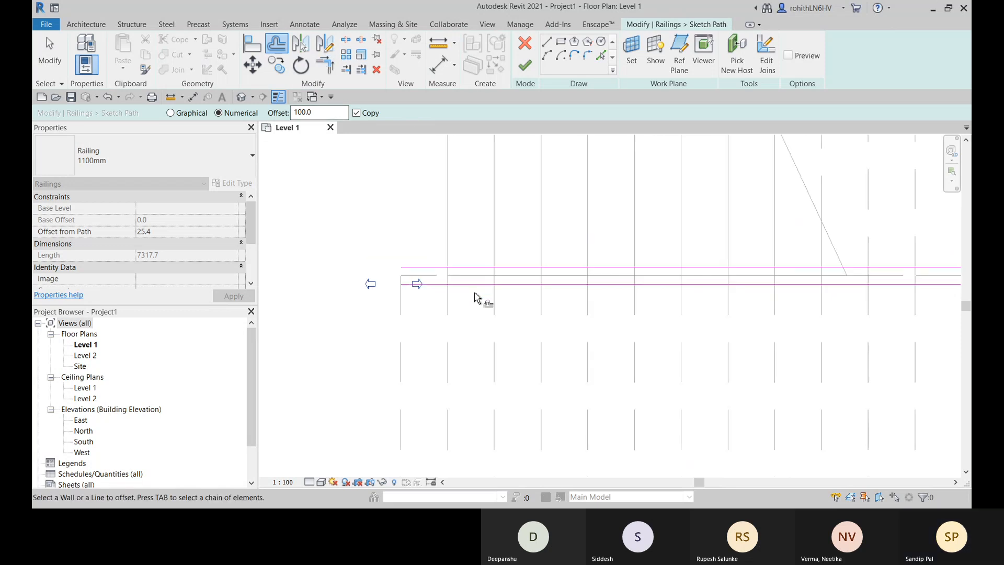
key(Escape)
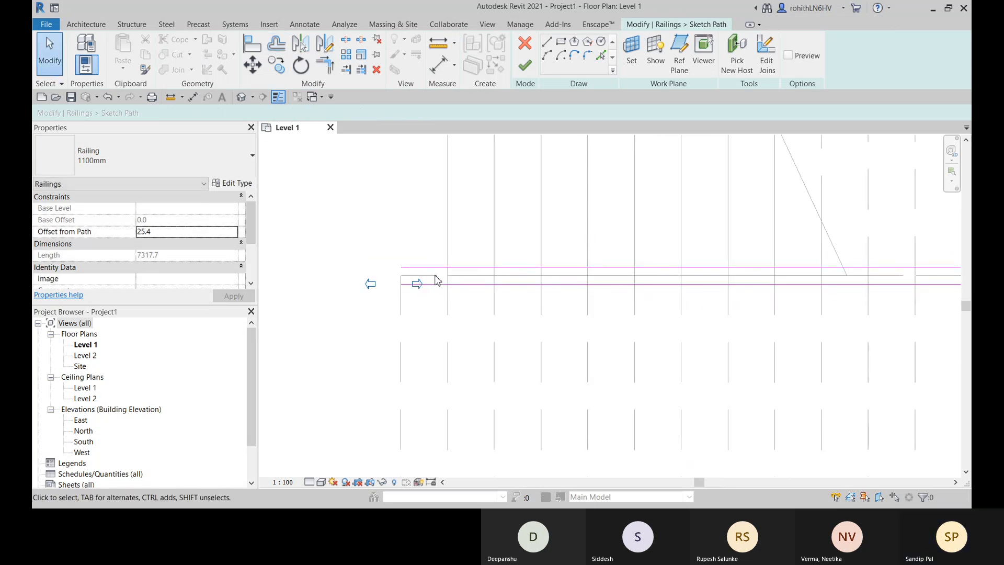
click(434, 268)
drag(401, 267, 447, 267)
- Add a connecting line offset 50 mm beyond the runs' landing-side edge and trim it with both railing lines to close that end
scroll(508, 295, down, 4)
middle_drag(620, 303, 340, 312)
scroll(479, 291, up, 7)
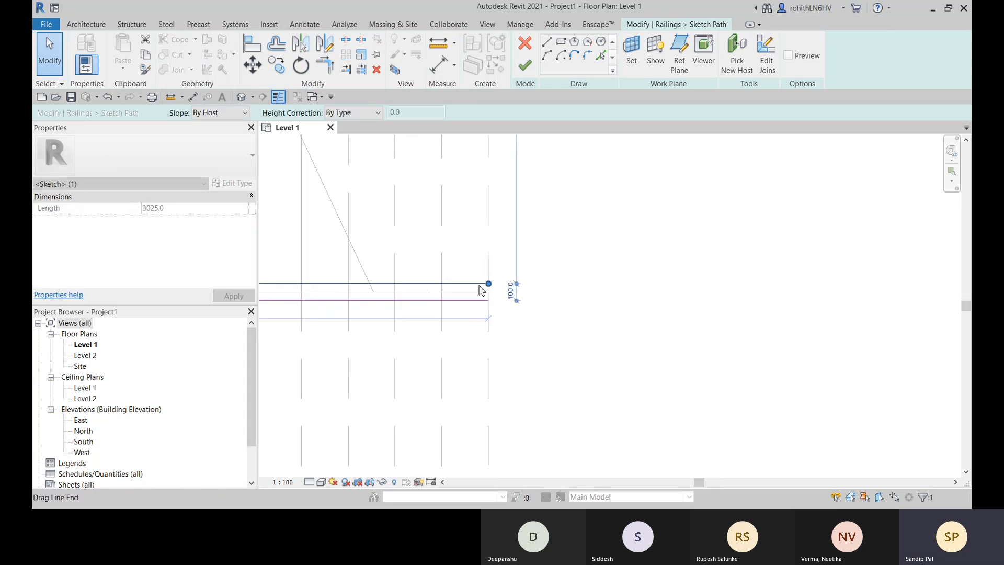
middle_drag(522, 302, 522, 302)
scroll(517, 303, up, 2)
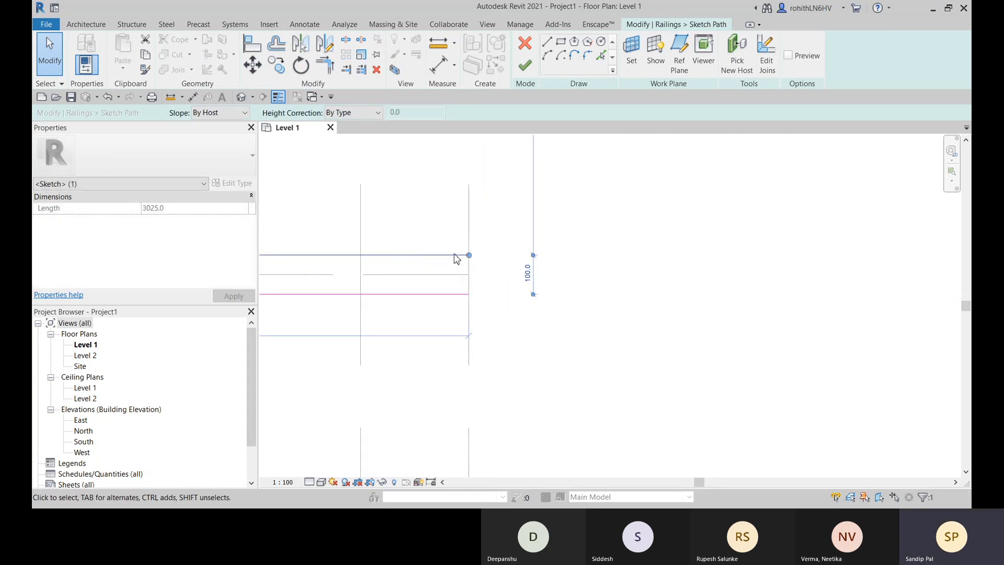
click(601, 55)
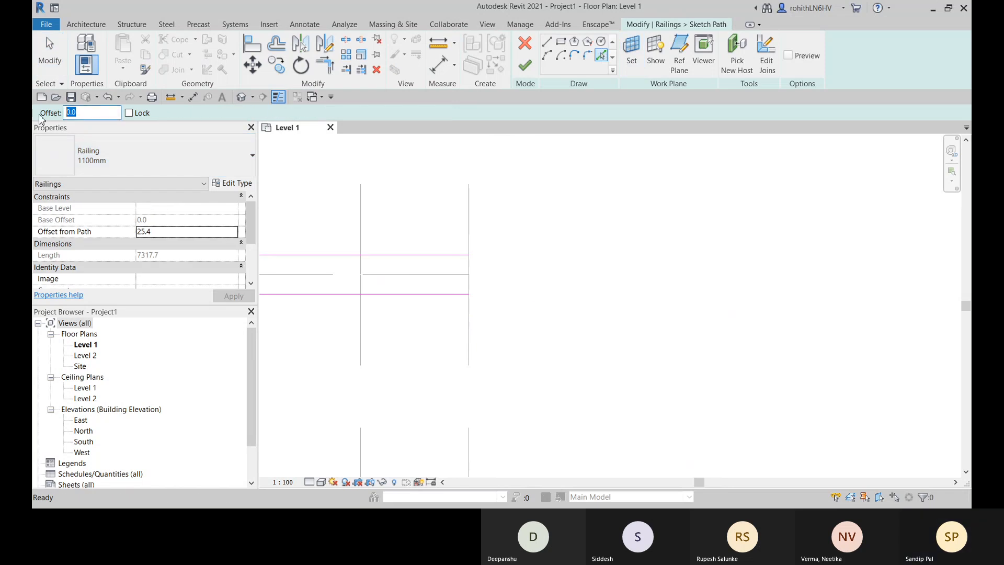
text(0)
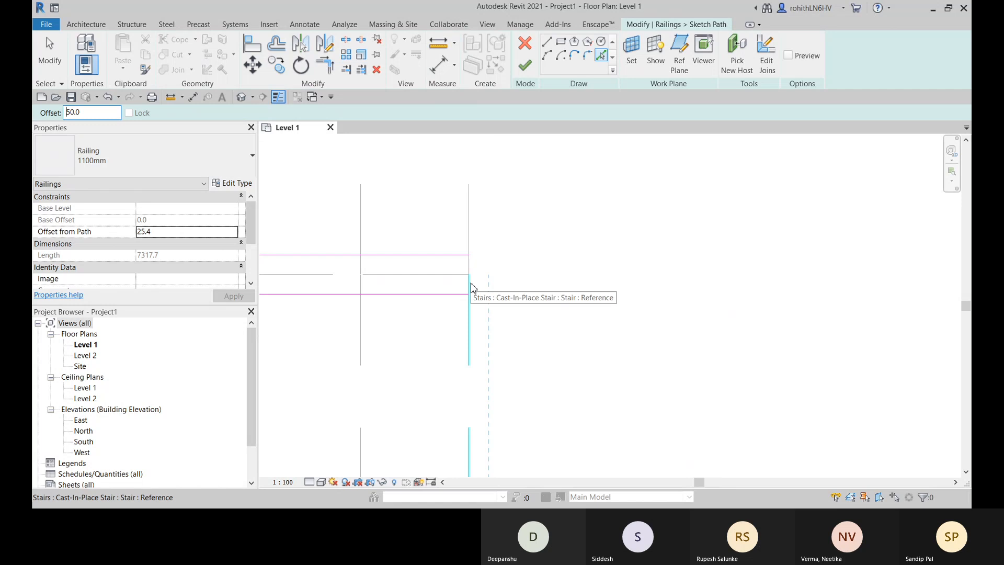
click(332, 72)
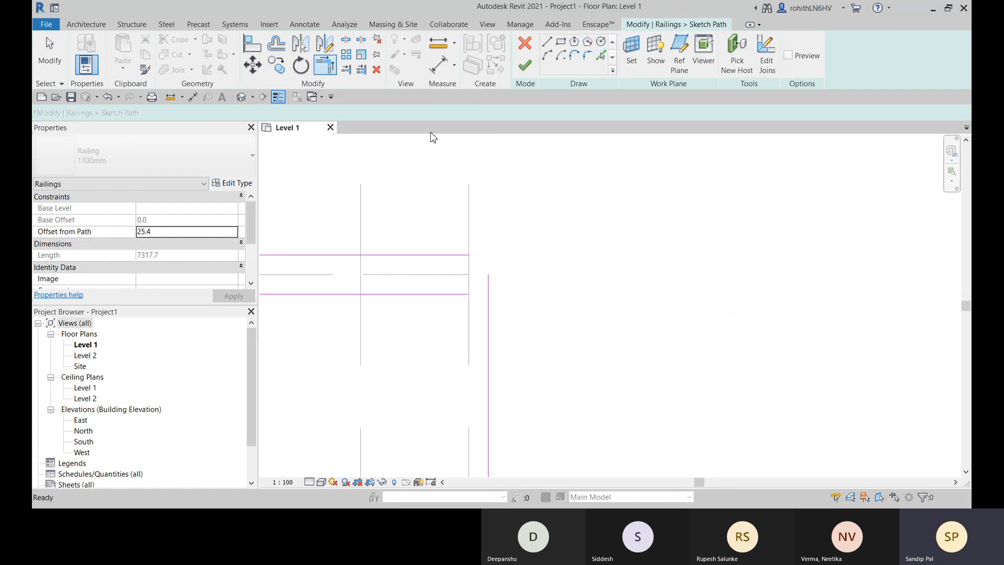
click(489, 285)
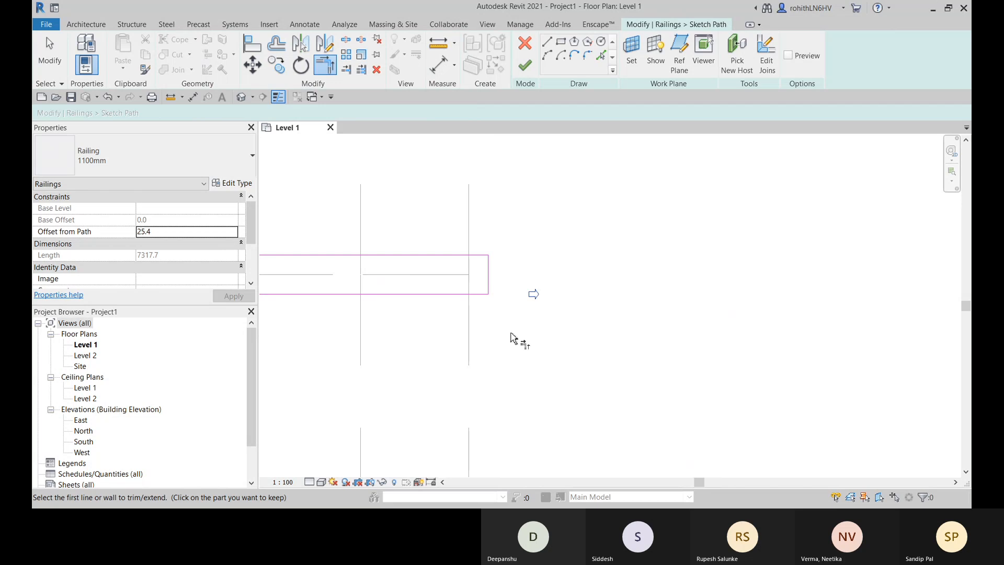
- Try to finish the railing path with its landing-side end connected
scroll(513, 338, down, 5)
mouse_move(498, 365)
middle_down()
mouse_move(690, 337)
mouse_move(677, 338)
middle_up()
click(526, 65)
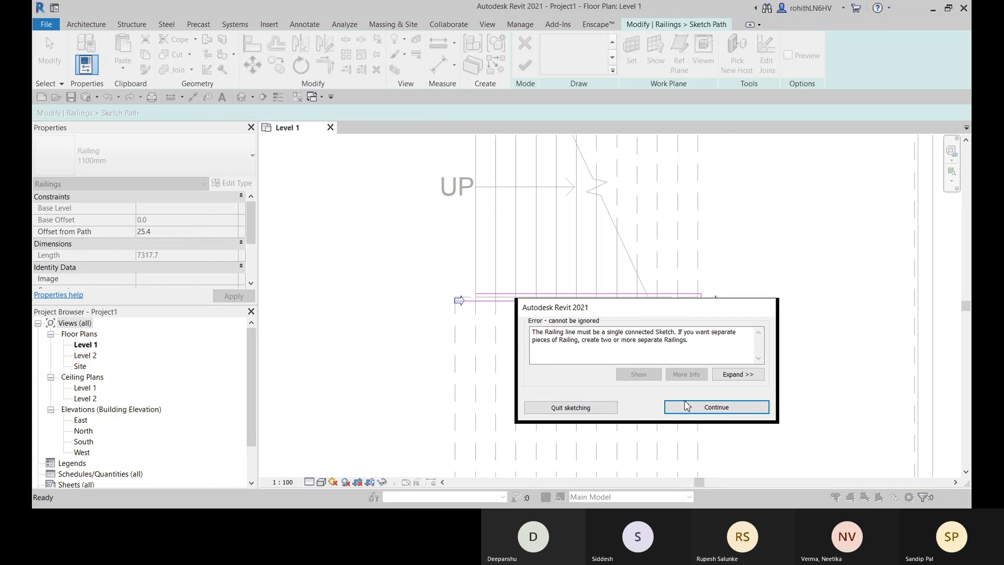
click(686, 409)
scroll(602, 324, up, 3)
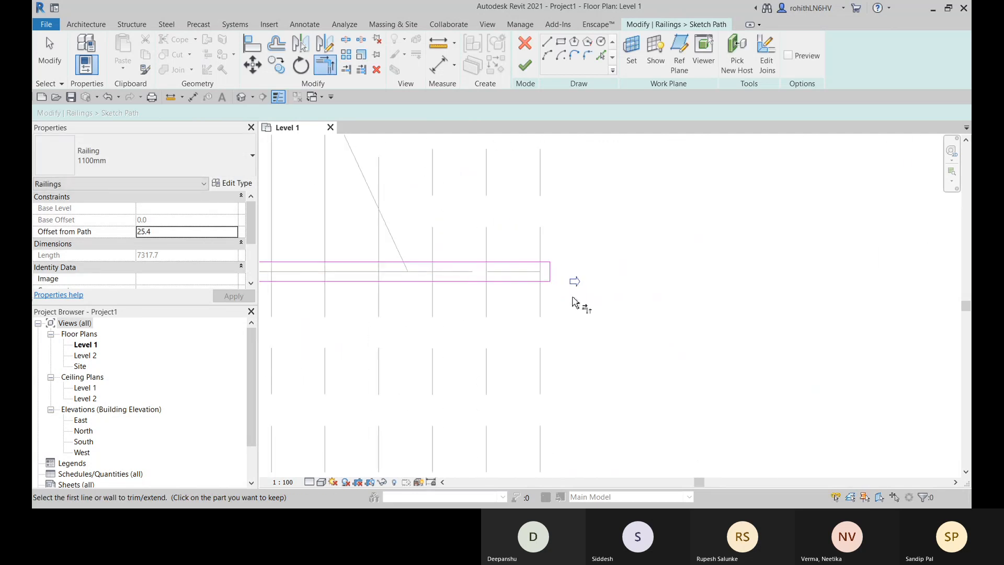
- Delete the short connecting line at the landing-side end of the railing path
key(Escape)
middle_drag(554, 304, 664, 294)
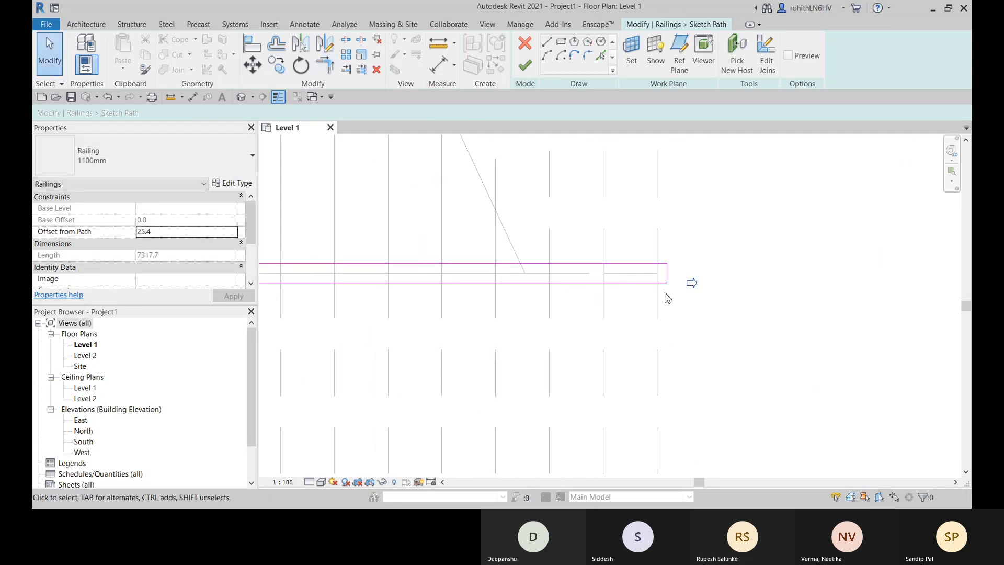
scroll(666, 287, up, 2)
click(668, 277)
scroll(670, 275, down, 2)
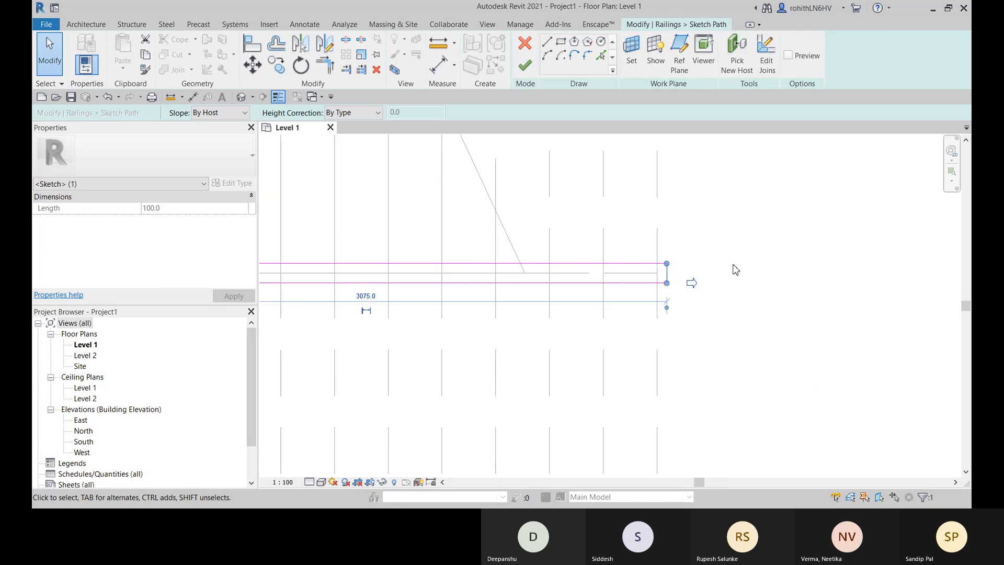
key(Delete)
scroll(691, 273, down, 2)
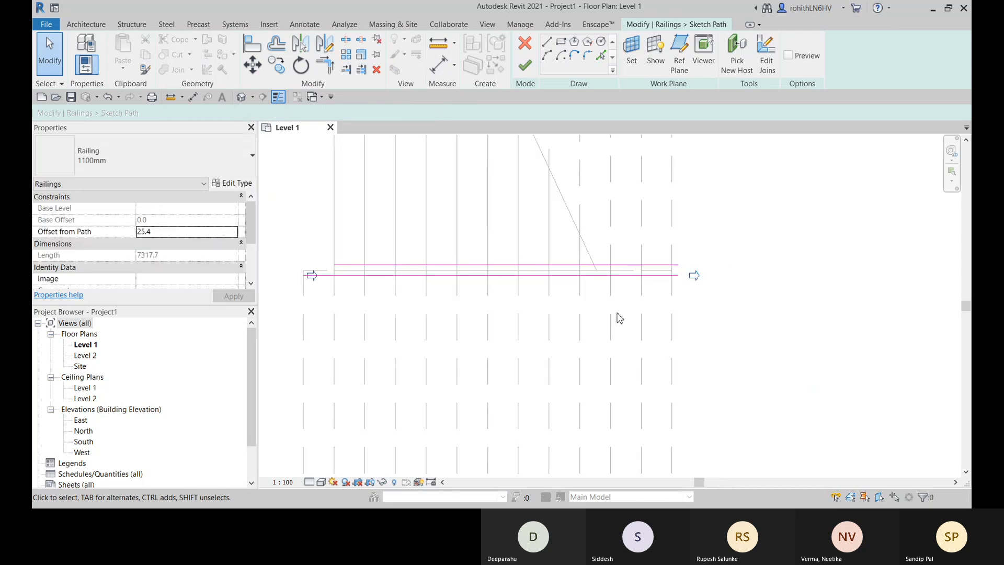
- Delete the upper railing line and try to finish the path with only the lower line
middle_drag(619, 318, 656, 330)
mouse_move(341, 261)
mouse_down()
mouse_move(720, 265)
mouse_move(753, 281)
mouse_up()
key(Delete)
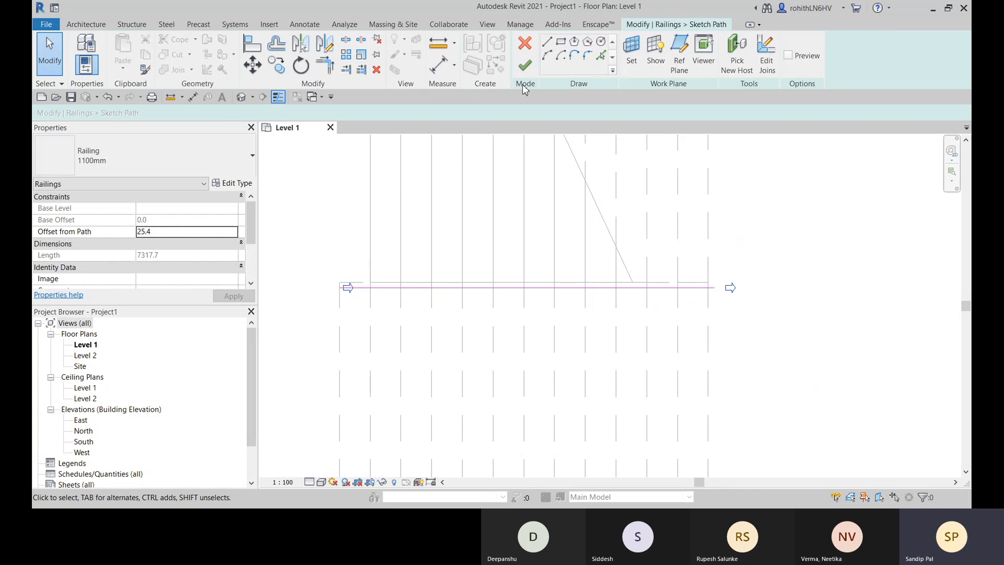
click(525, 65)
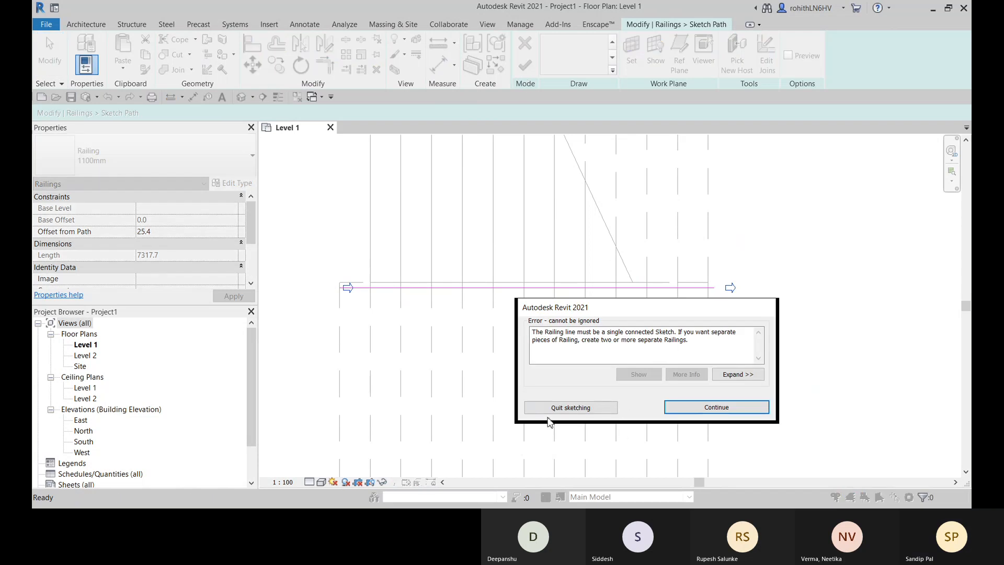
click(717, 408)
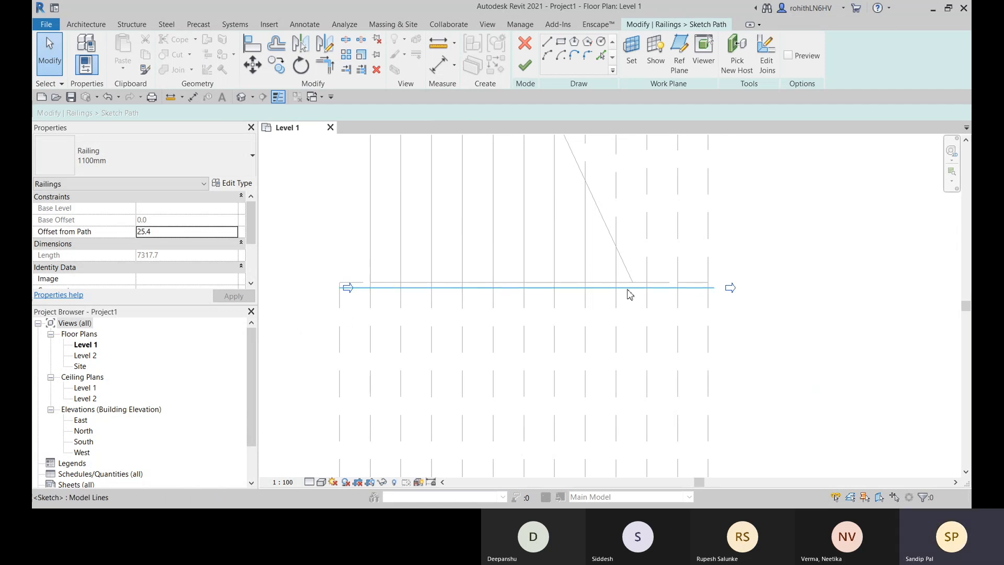
- Undo the deletions of the upper and connecting railing lines, and try again to finish the connected path
key(ctrl+z)
scroll(619, 325, up, 2)
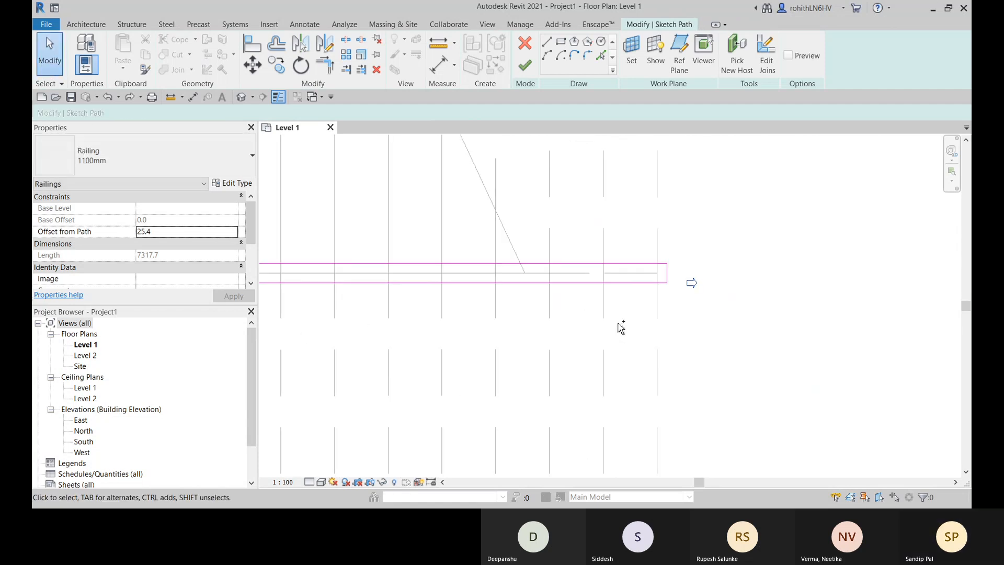
scroll(633, 330, down, 3)
middle_drag(537, 367, 593, 355)
scroll(632, 301, up, 1)
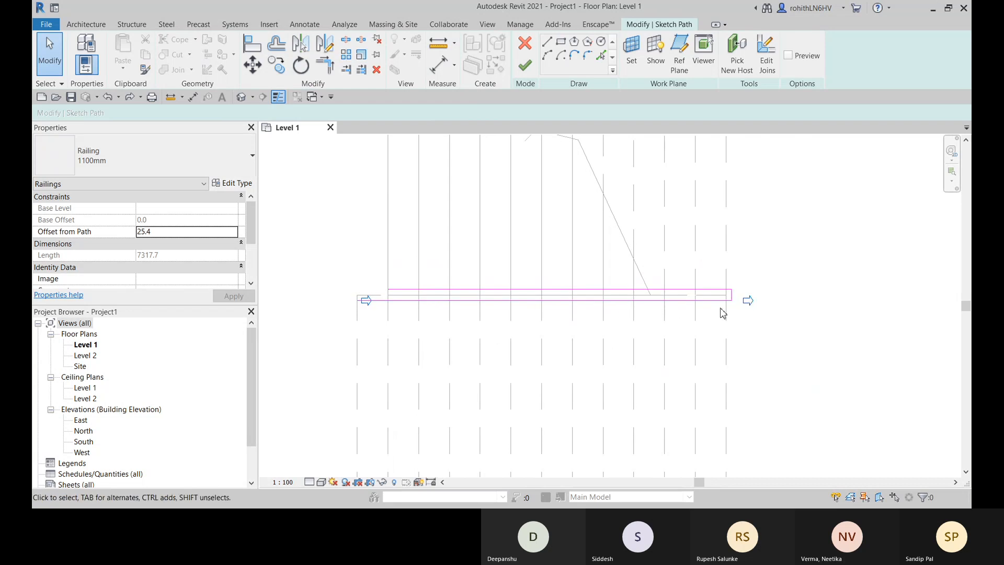
scroll(753, 305, up, 1)
scroll(751, 327, down, 4)
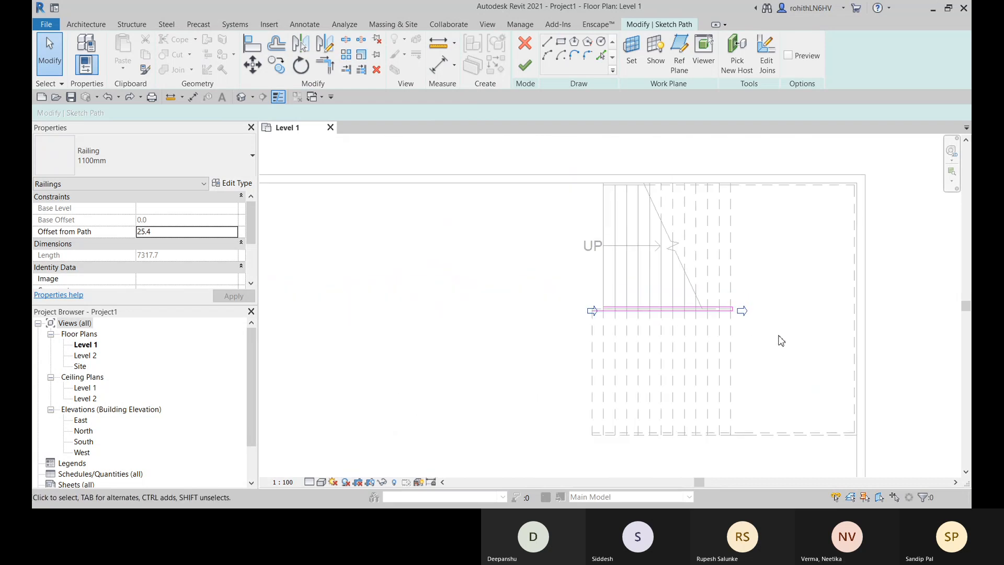
middle_drag(781, 340, 676, 338)
scroll(676, 338, up, 2)
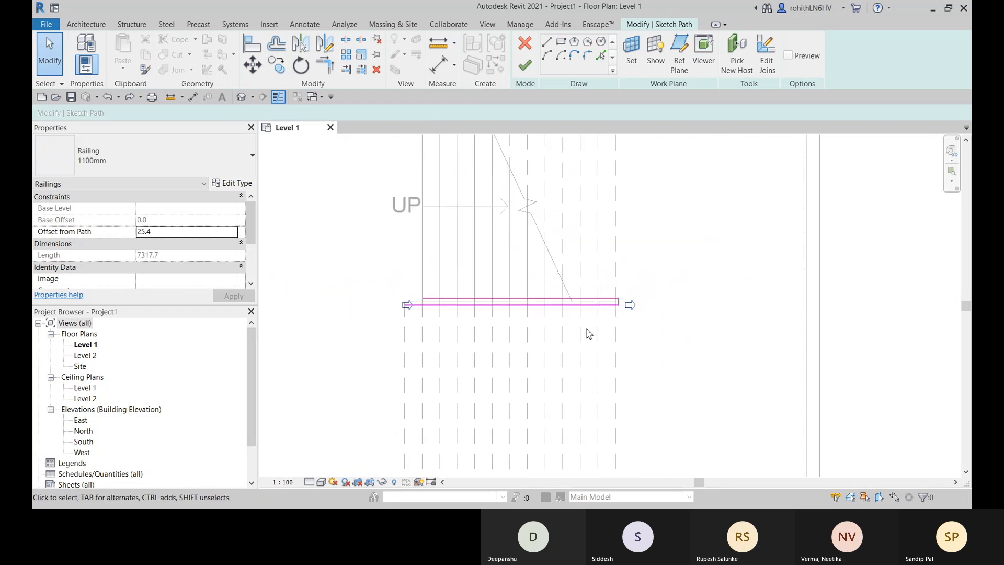
click(525, 66)
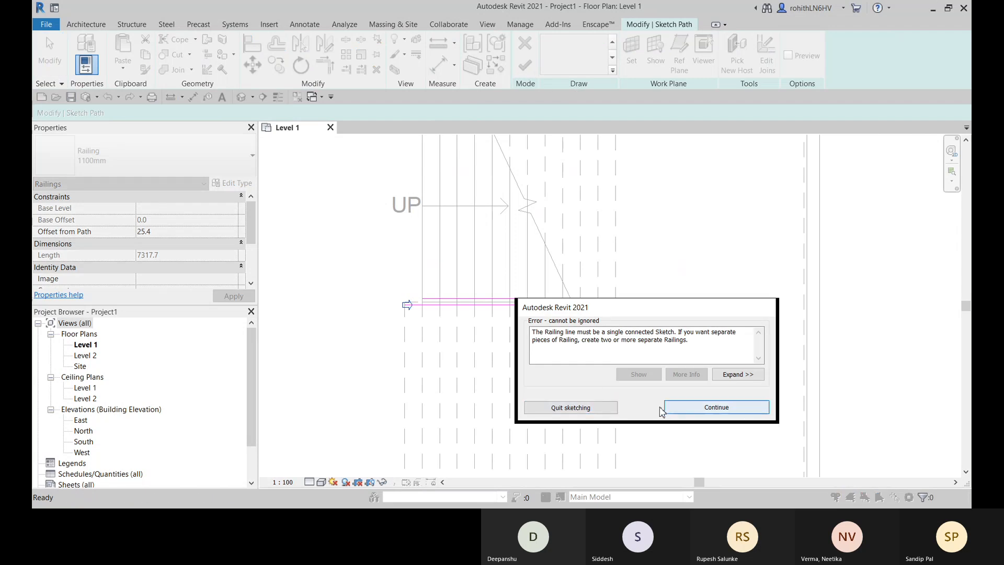
click(716, 410)
- Undo the trims of the connecting line and delete it, and try to finish the path with the two parallel lines
scroll(524, 366, up, 4)
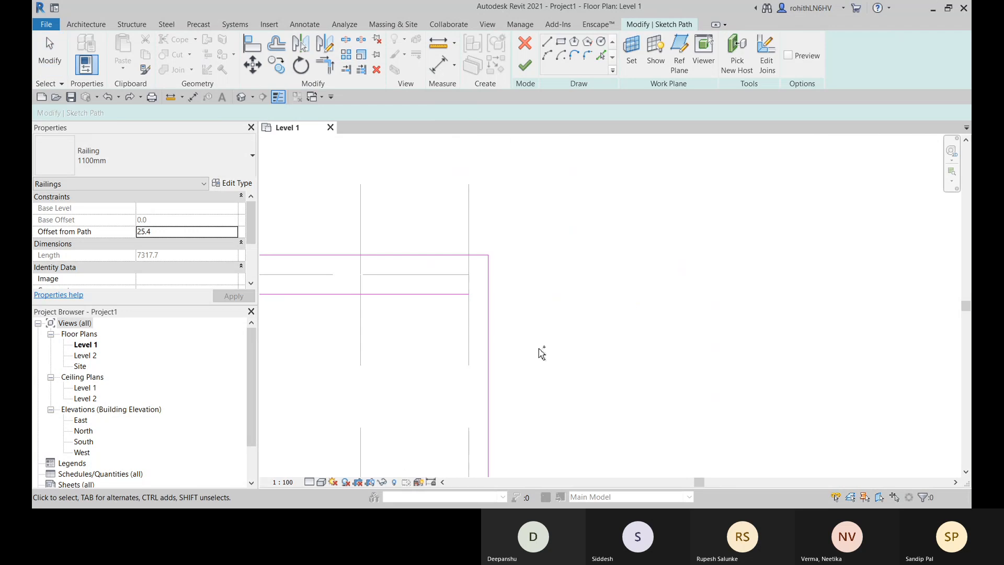
scroll(503, 330, down, 4)
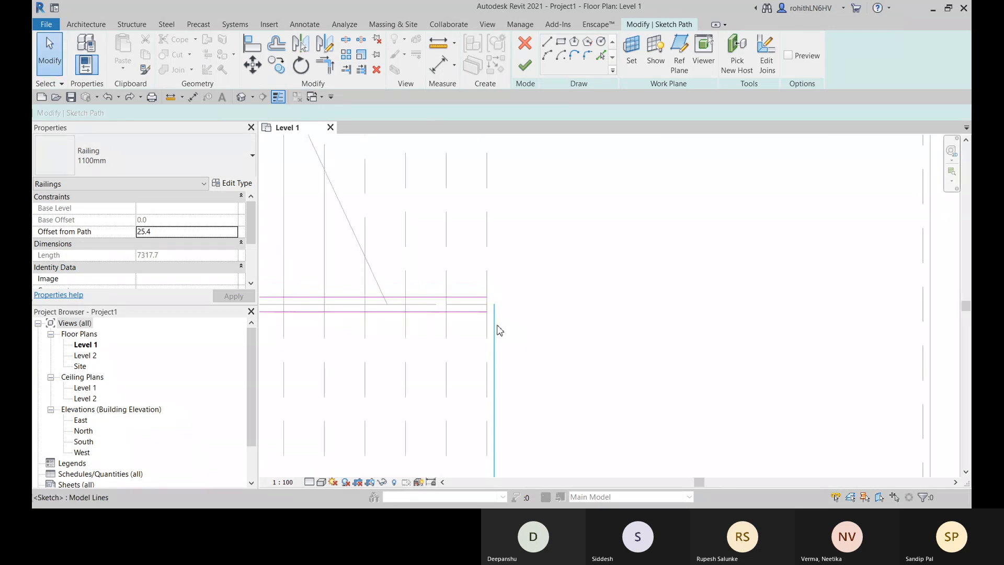
click(581, 299)
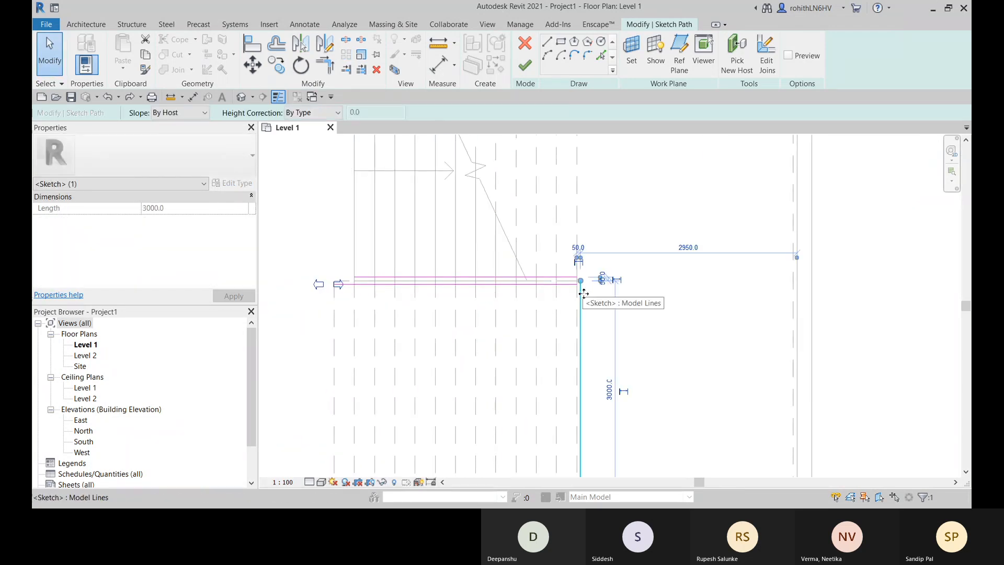
key(Delete)
click(526, 67)
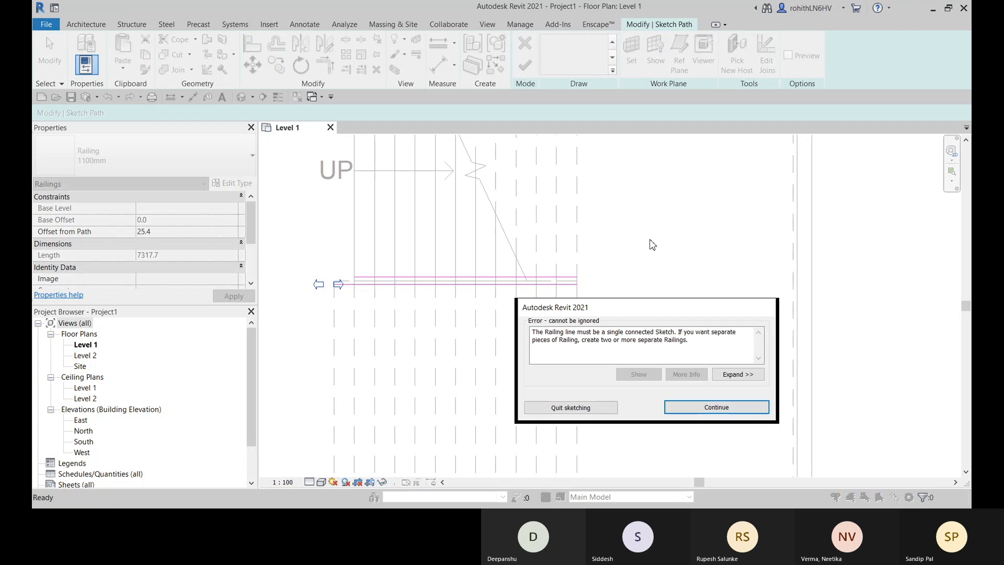
key(Return)
- Delete the 3025 mm upper railing line and finish the railing sketch with the remaining lower line
scroll(432, 269, up, 4)
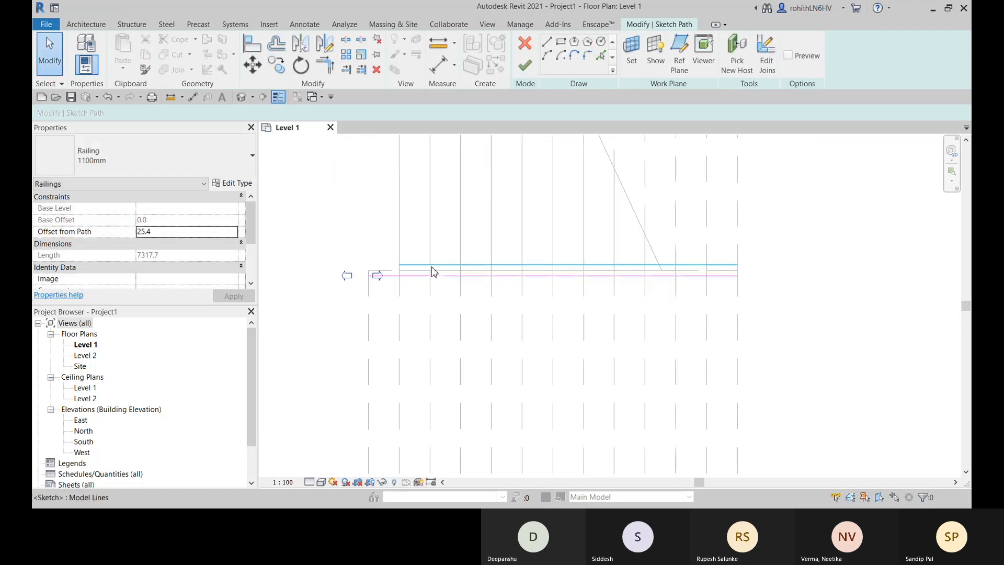
click(637, 261)
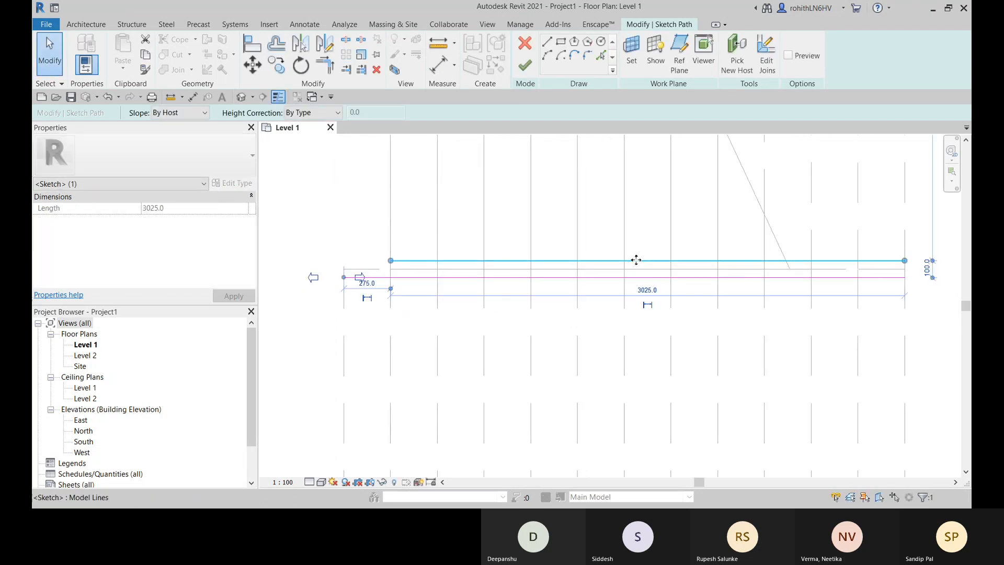
key(Delete)
middle_drag(600, 270, 538, 256)
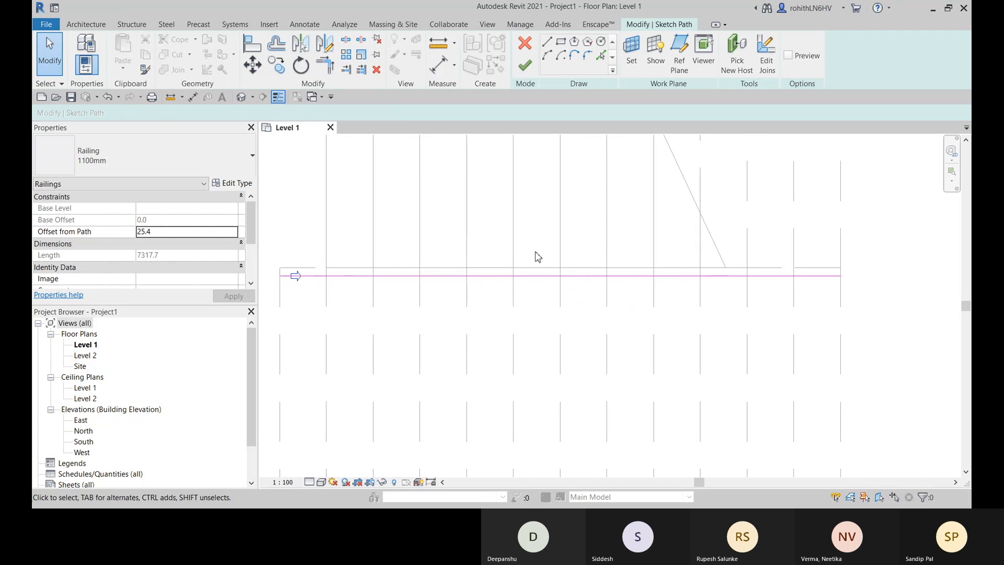
click(526, 69)
scroll(582, 303, down, 2)
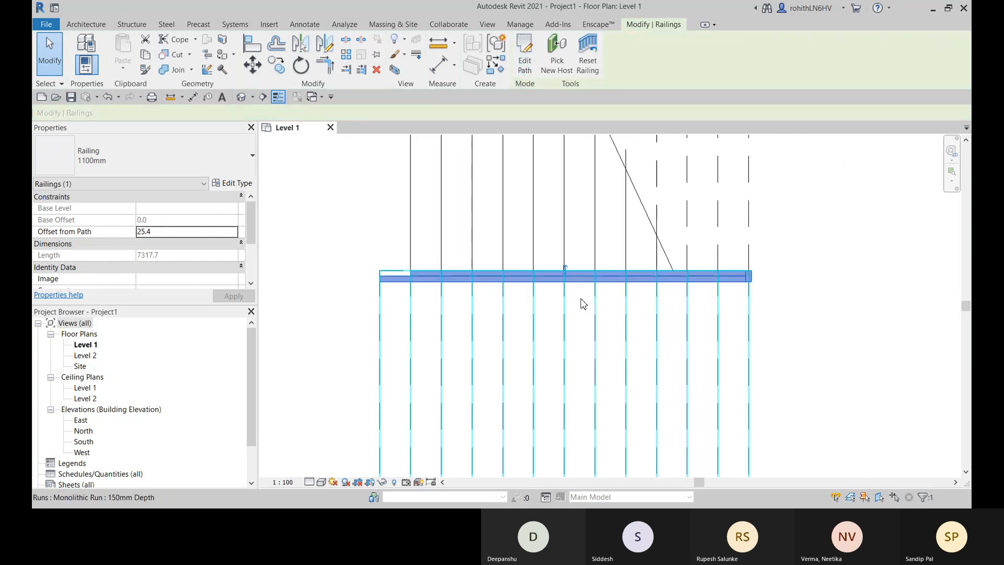
scroll(706, 277, up, 2)
scroll(717, 269, down, 2)
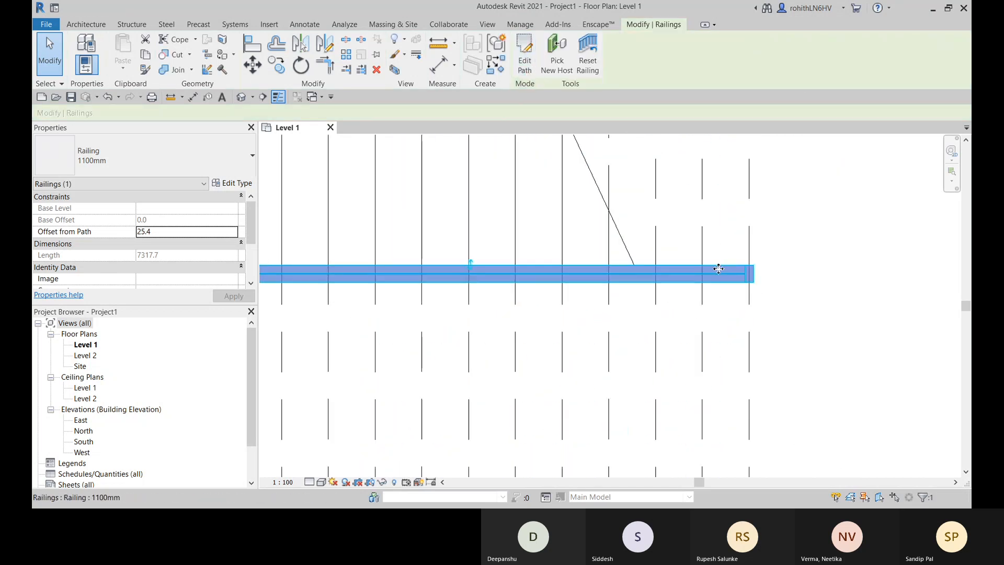
- Examine the inner railing and its balusters between the two stair runs in the 3D view
middle_drag(411, 304, 464, 289)
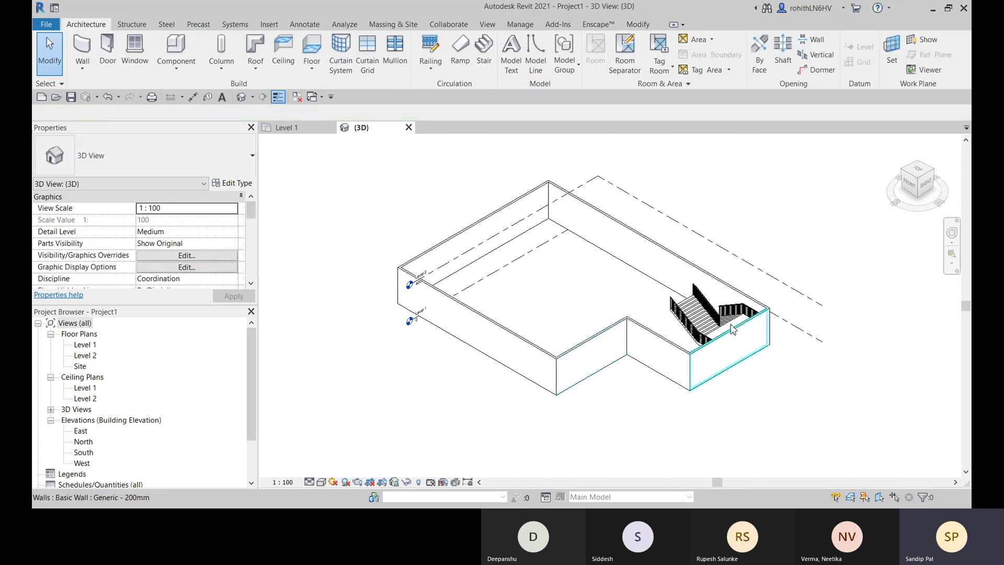
scroll(732, 328, up, 5)
shift+middle_drag(737, 335, 578, 202)
scroll(579, 202, down, 1)
middle_drag(503, 211, 308, 261)
scroll(467, 235, down, 2)
middle_drag(444, 148, 443, 330)
scroll(476, 347, up, 2)
scroll(442, 330, up, 6)
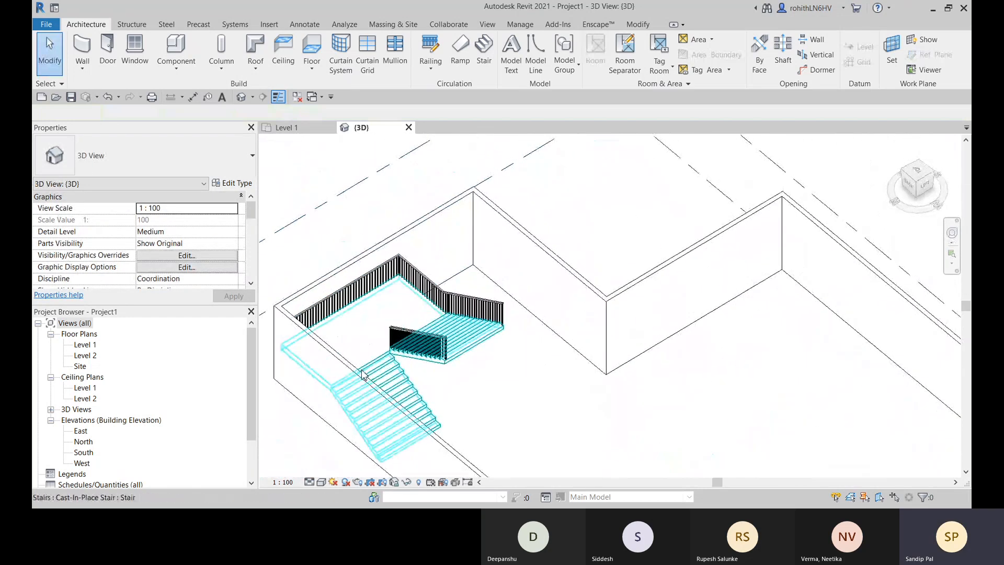
scroll(493, 241, up, 4)
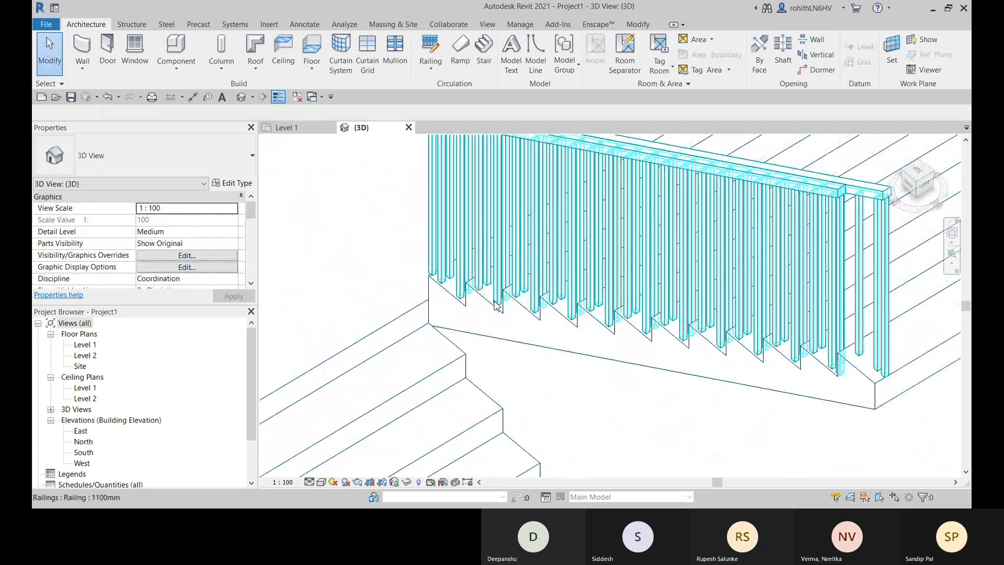
scroll(491, 323, up, 3)
scroll(408, 345, down, 6)
scroll(411, 343, down, 3)
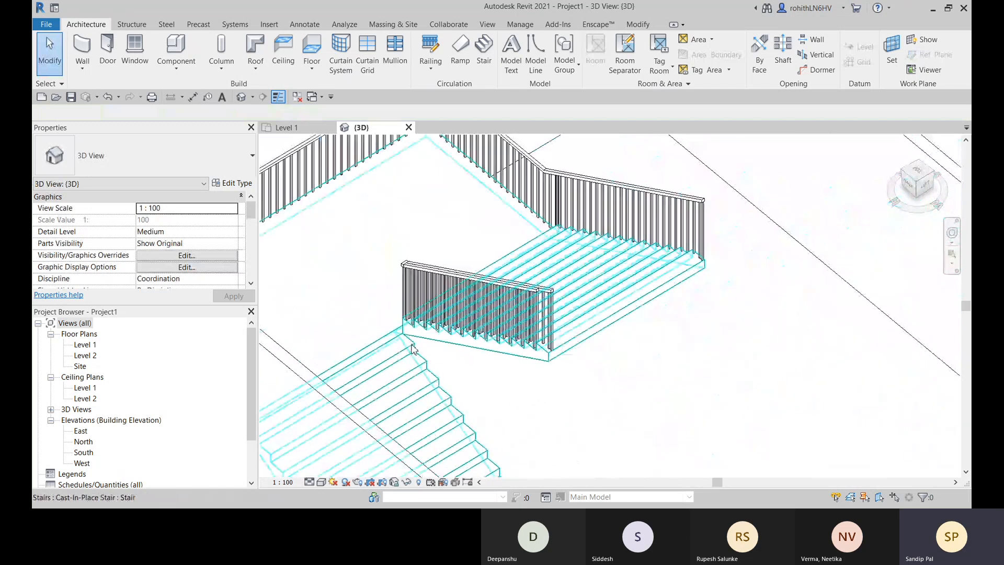
middle_drag(455, 382, 612, 445)
scroll(544, 302, down, 3)
scroll(610, 307, up, 3)
- Undo the railing edits back to the stair's creation, and redo until the completed stair with its railings is restored
double_click(618, 346)
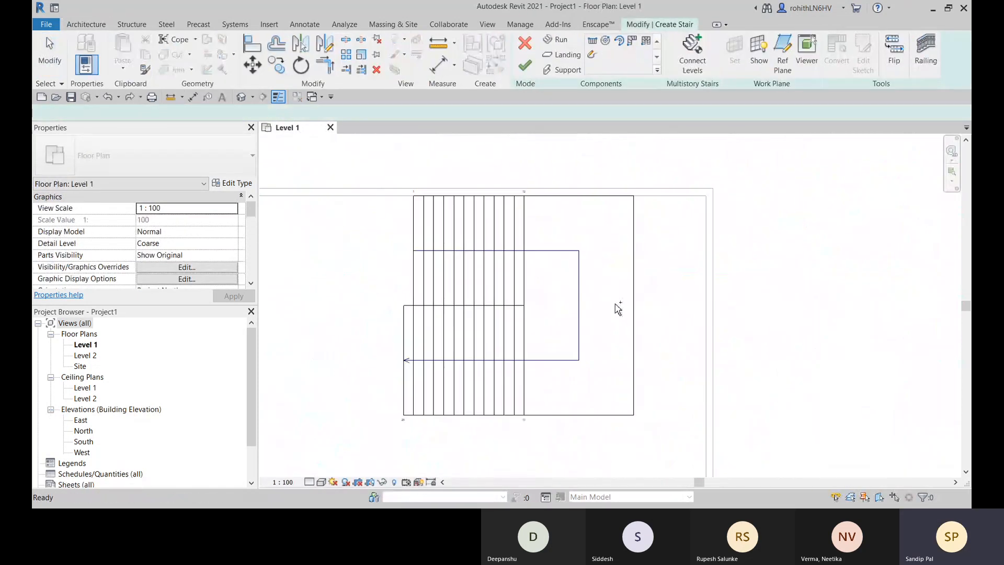
key(ctrl+y)
key(ctrl+y)
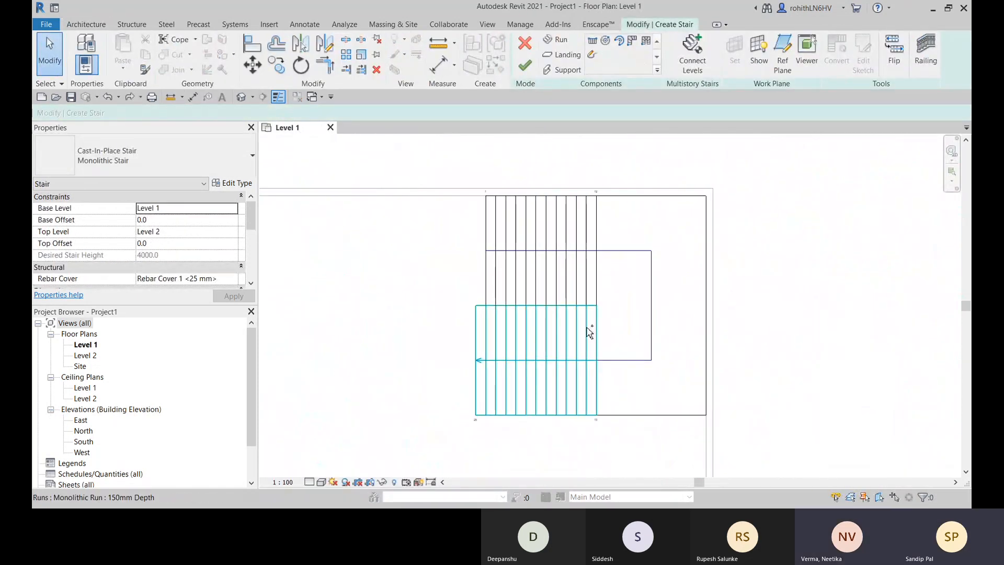
- Examine the restored inner railing in 3D, checking both runs and the gap at the landing
click(242, 98)
scroll(784, 346, up, 5)
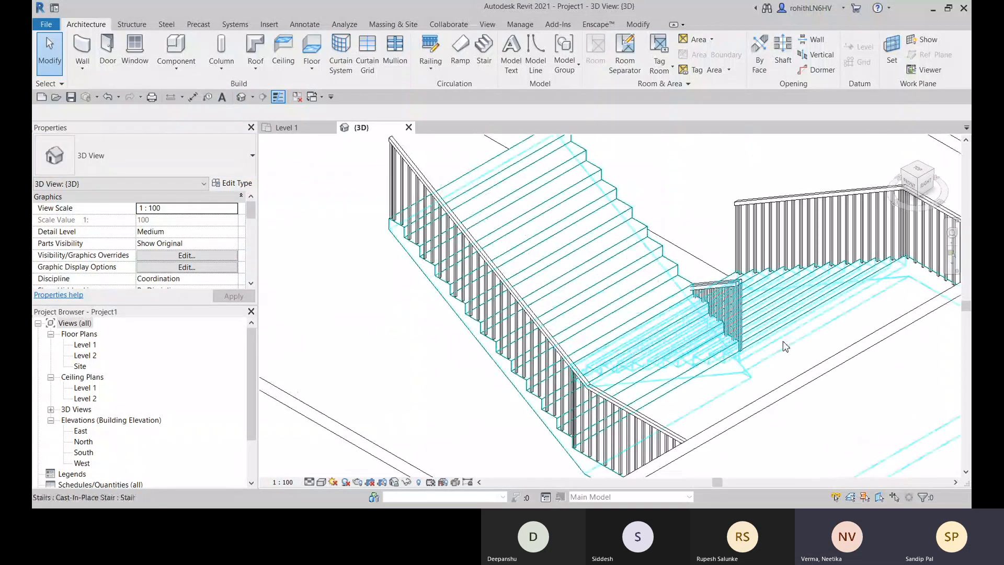
shift+middle_drag(795, 342, 406, 417)
scroll(656, 295, down, 6)
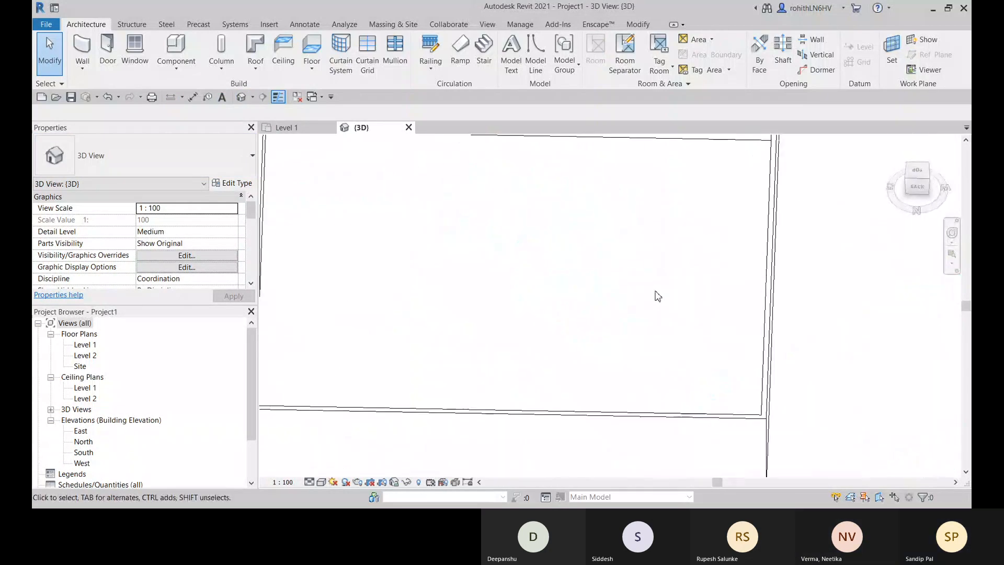
scroll(523, 262, up, 10)
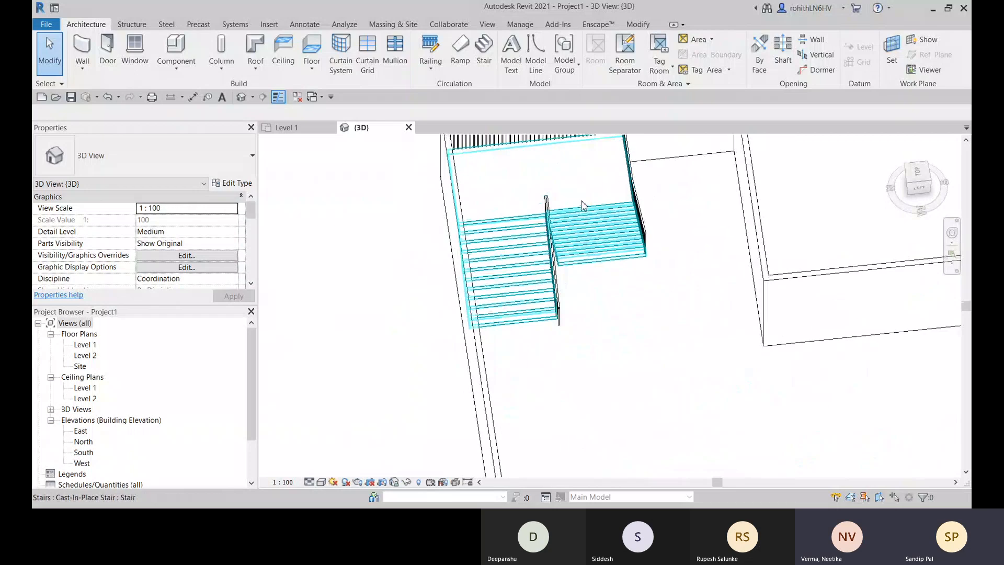
shift+middle_drag(562, 266, 579, 240)
scroll(539, 246, up, 5)
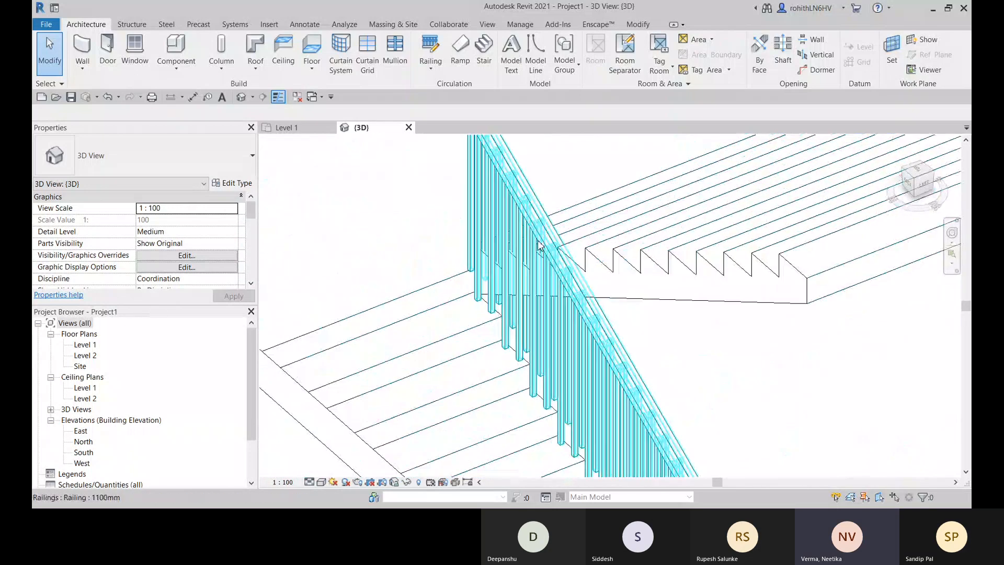
scroll(491, 261, down, 8)
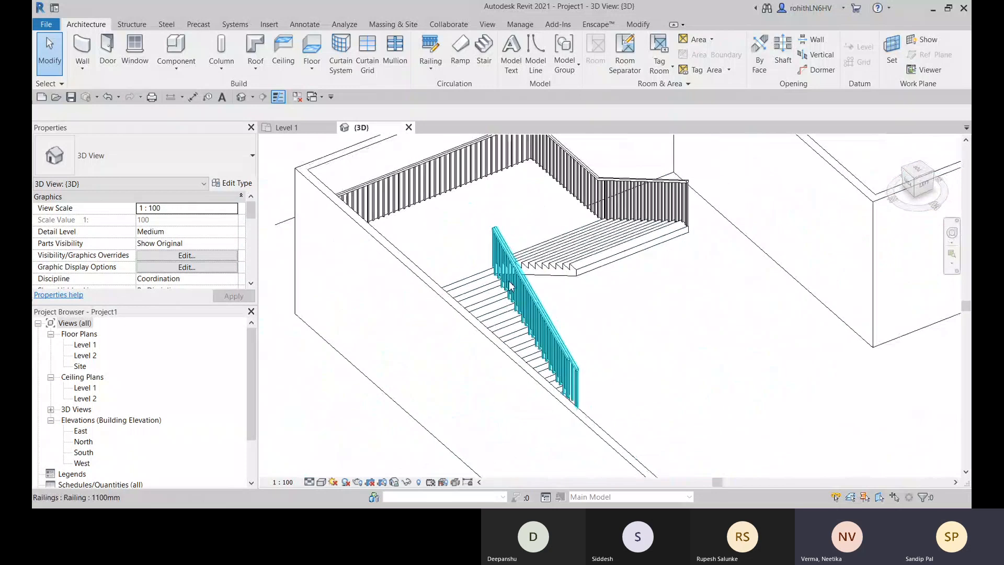
middle_drag(552, 283, 422, 356)
- Examine the inner railing lines between the two stair runs in the Level 1 floor plan
click(320, 130)
scroll(516, 321, up, 3)
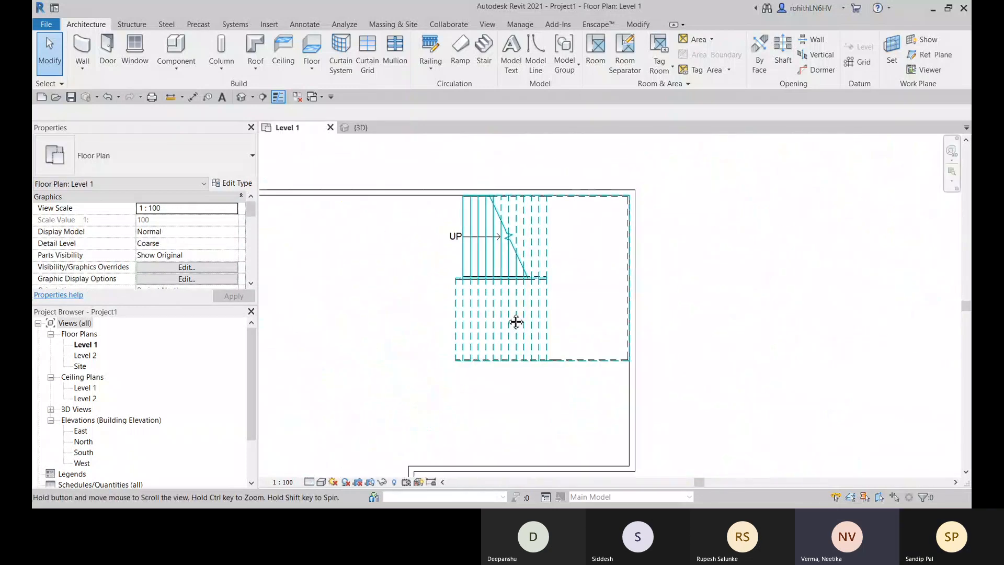
scroll(558, 285, up, 3)
scroll(430, 312, up, 3)
middle_drag(402, 292, 594, 284)
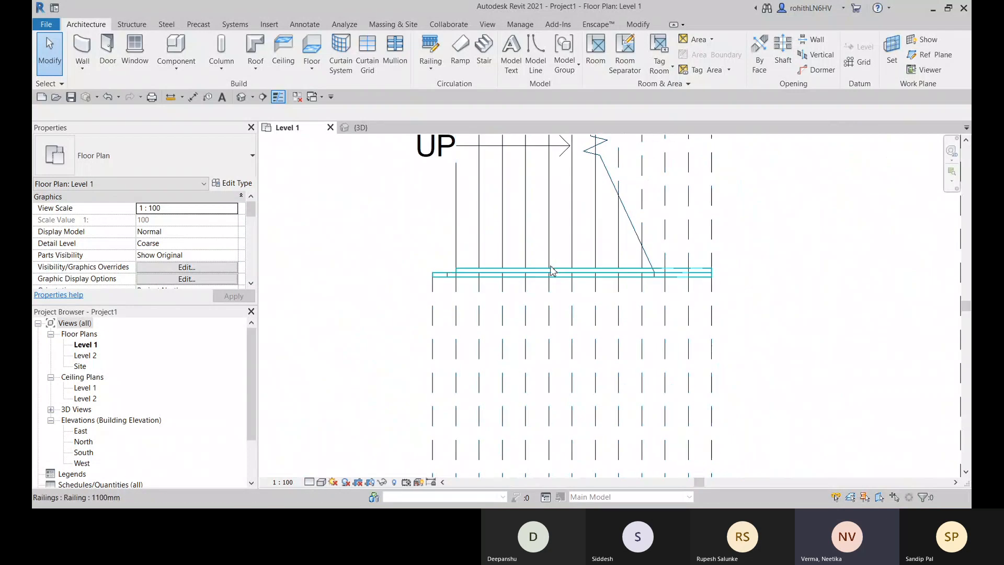
middle_drag(533, 267, 439, 363)
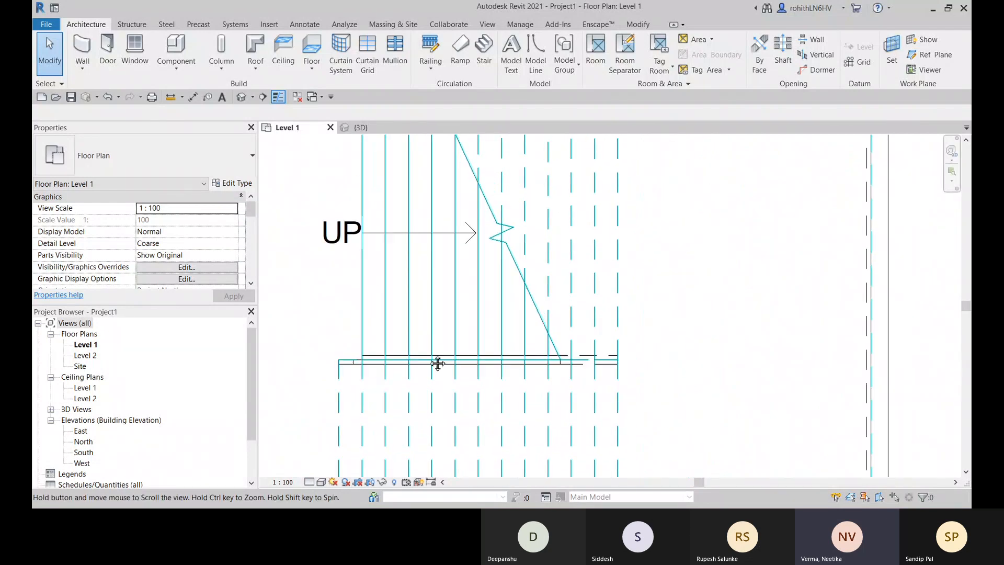
scroll(430, 370, down, 3)
click(432, 373)
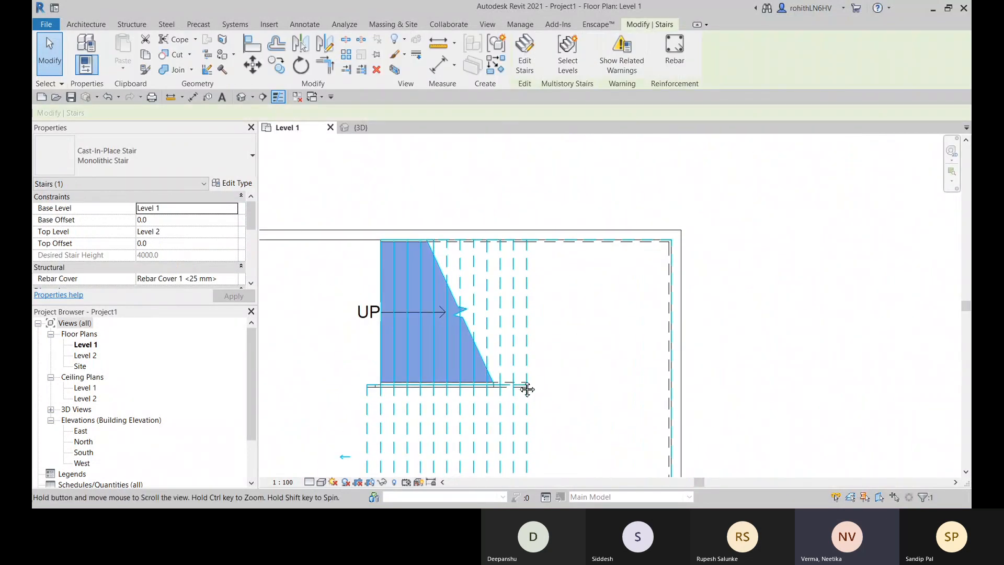
middle_drag(526, 386, 706, 311)
click(341, 359)
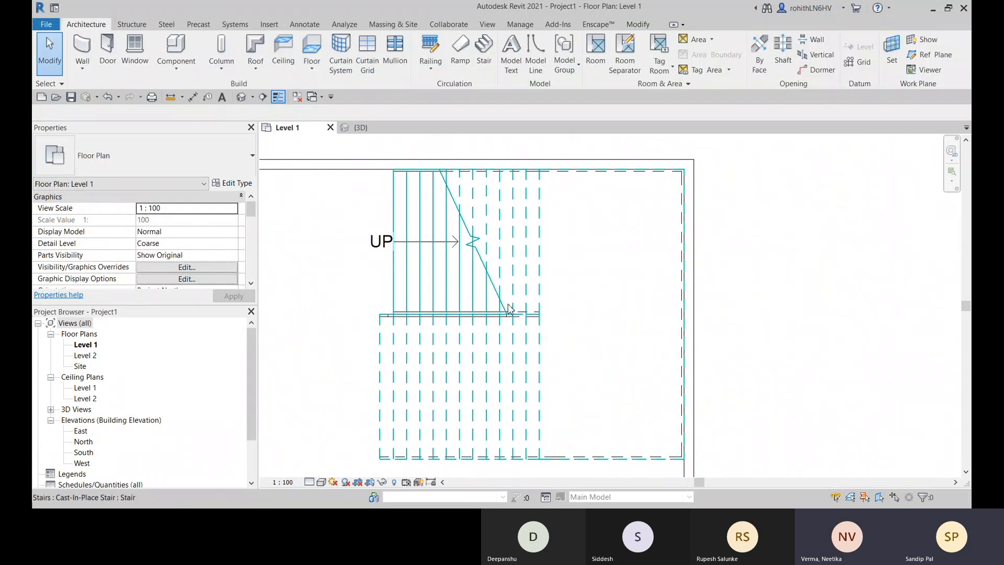
scroll(528, 303, up, 4)
scroll(531, 306, down, 3)
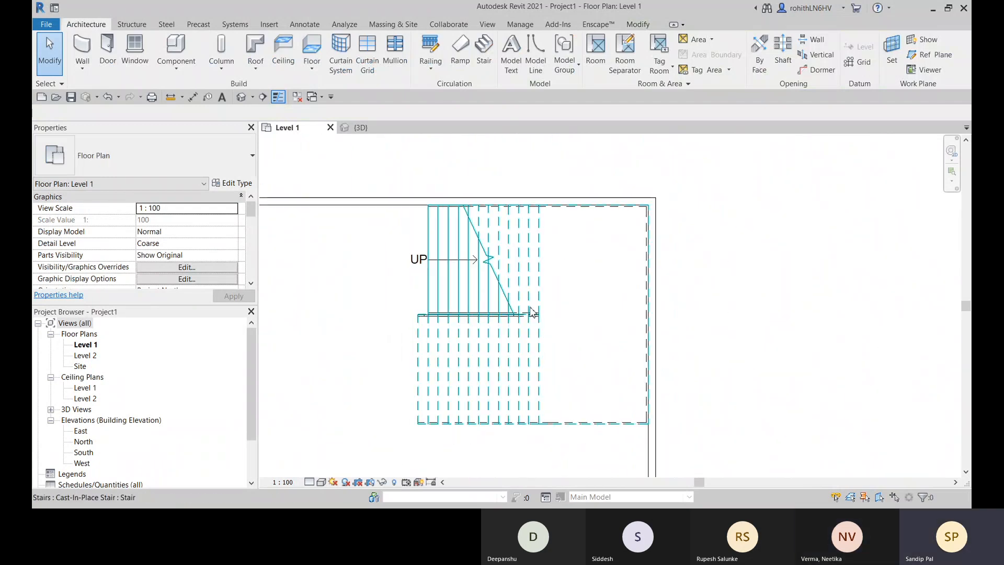
click(538, 324)
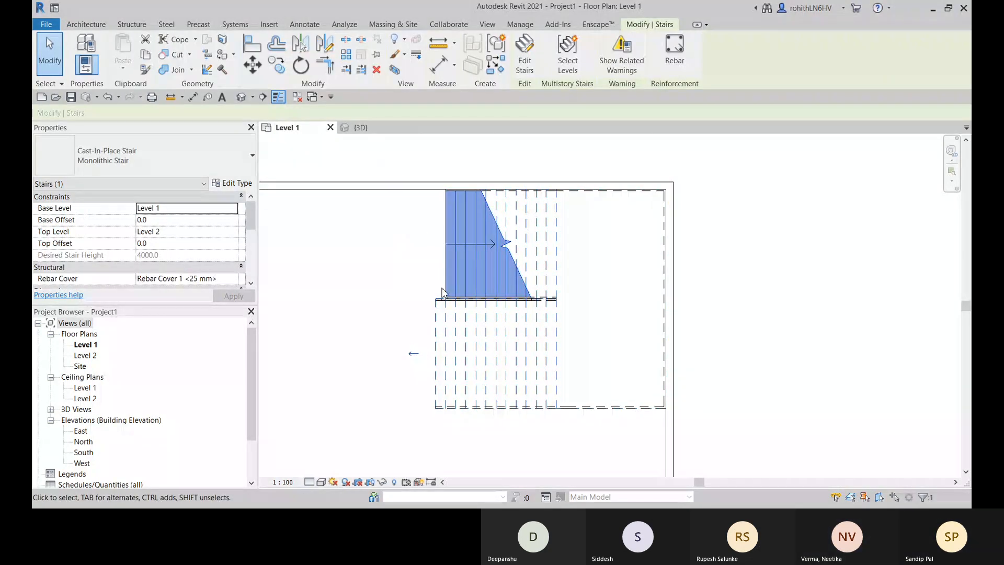
click(393, 294)
- Examine the inner railing along the lower run in the 3D view
click(360, 127)
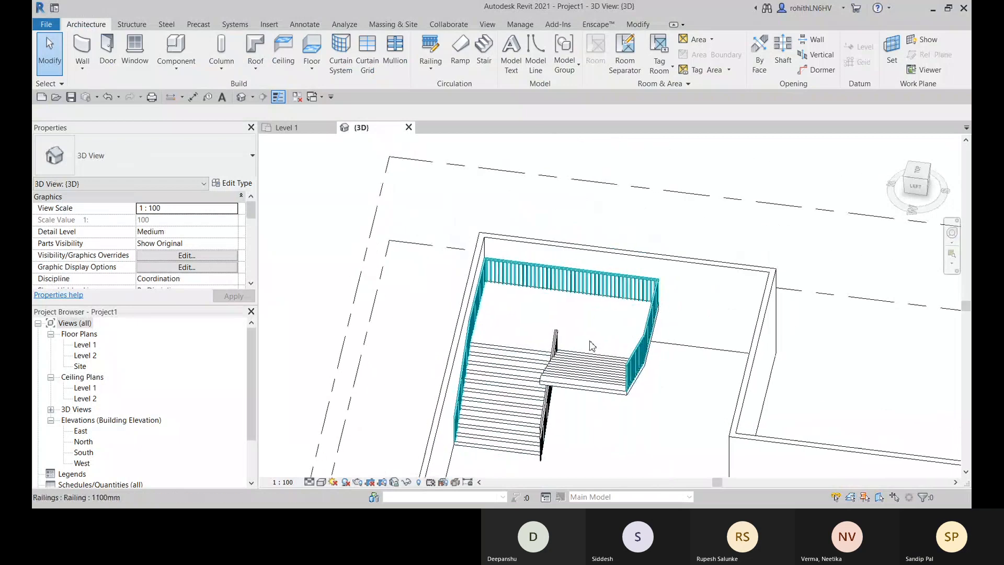
shift+middle_drag(592, 346, 617, 400)
scroll(434, 459, up, 4)
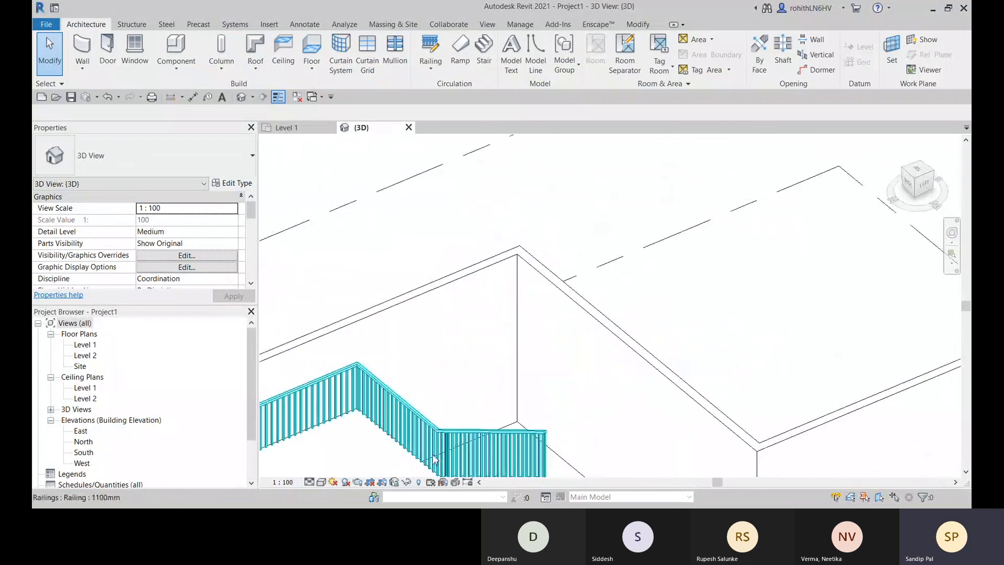
middle_drag(433, 459, 542, 263)
scroll(529, 285, up, 2)
middle_drag(529, 303, 538, 267)
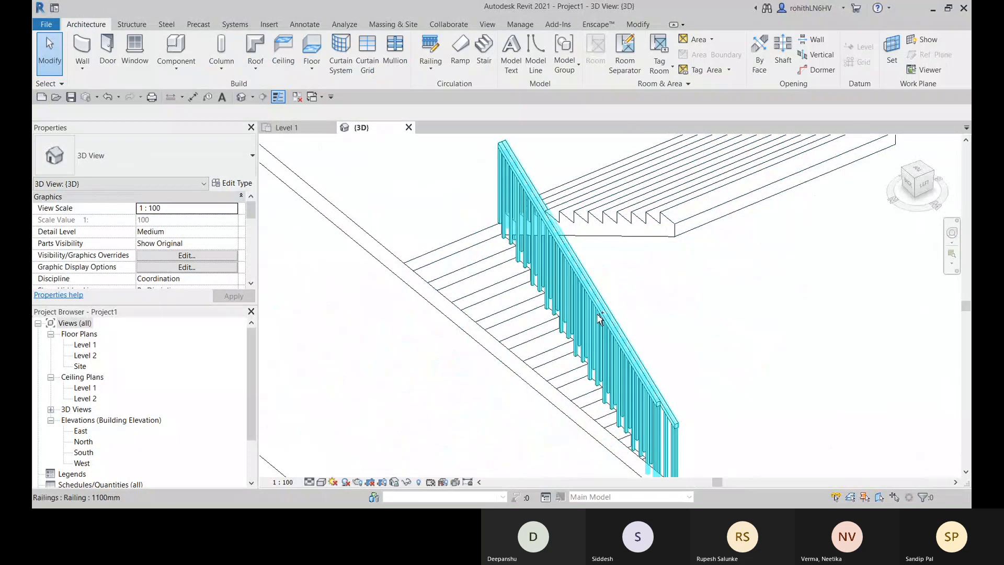
- Undo the stair's completion, accept the Default railing positioned on the treads, and finish the stair again
key(ctrl+z)
double_click(579, 321)
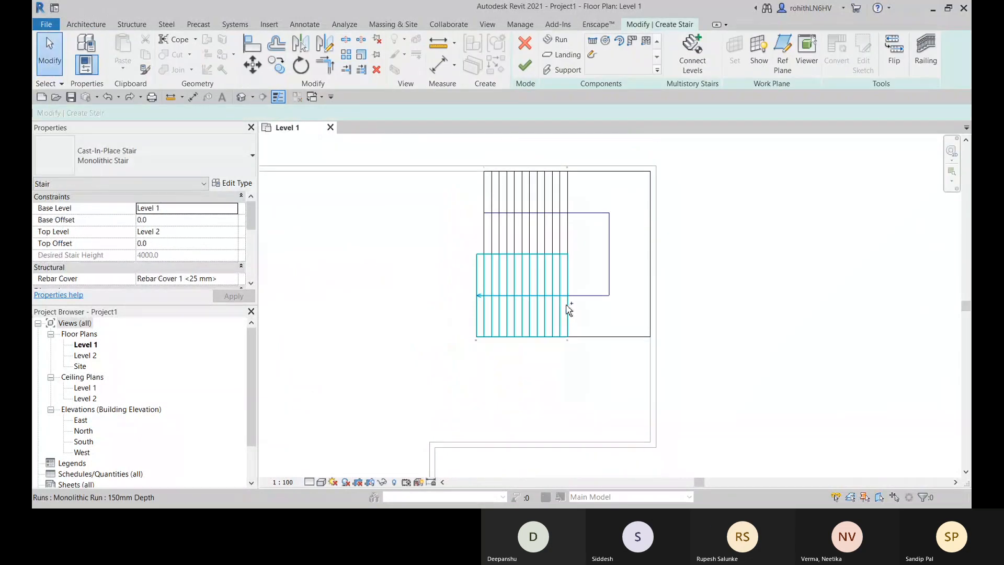
scroll(569, 310, up, 5)
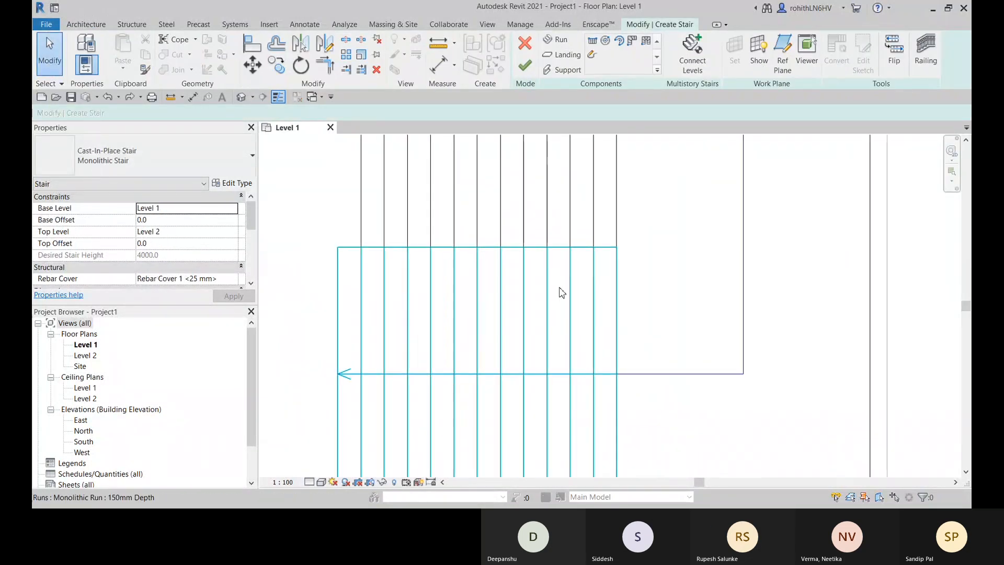
click(927, 53)
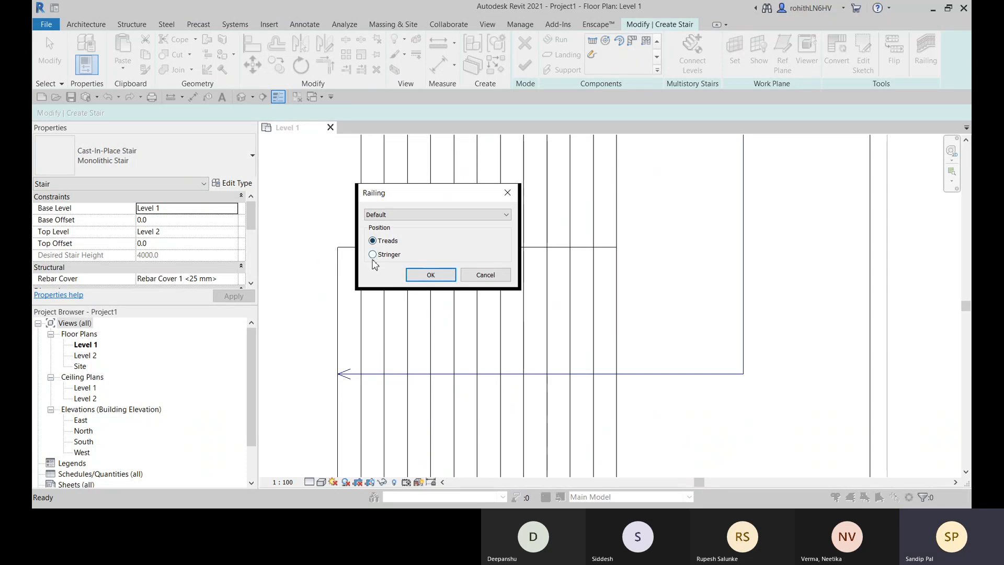
click(443, 277)
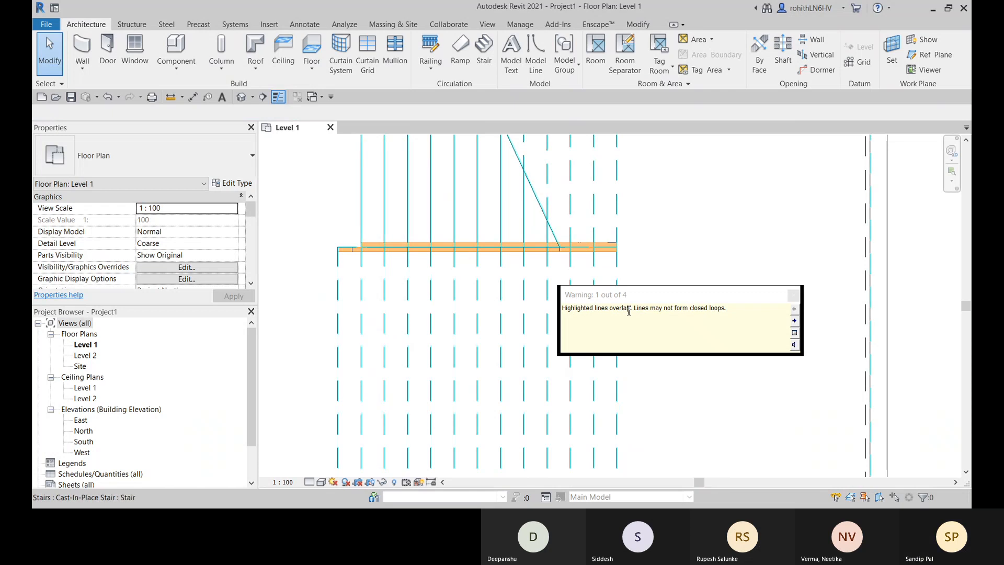
click(794, 296)
scroll(560, 316, up, 4)
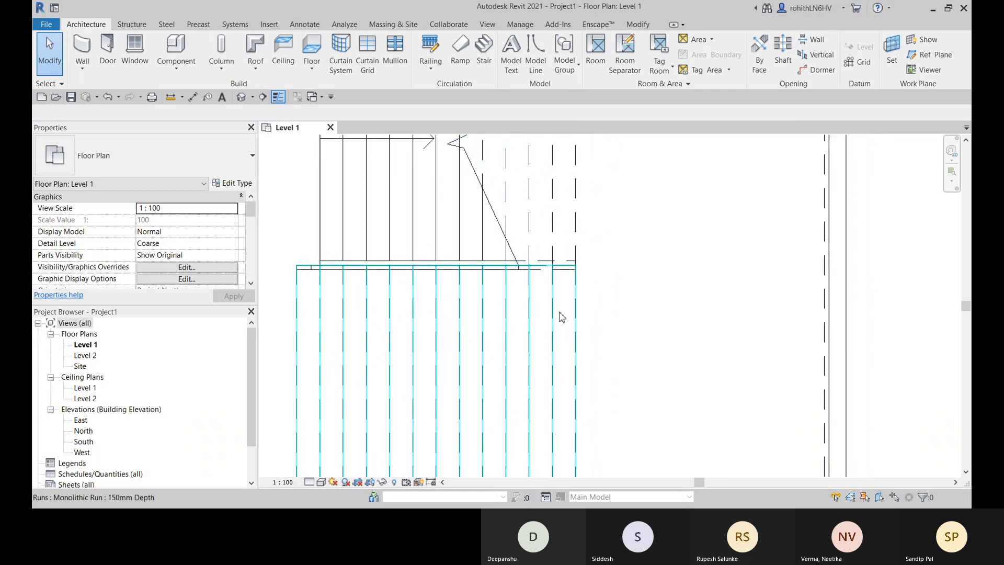
- Inspect the regenerated stair and its railings in the 3D view
click(241, 97)
scroll(731, 343, up, 5)
mouse_move(720, 306)
shift+middle_down()
mouse_move(672, 336)
mouse_move(294, 437)
mouse_move(706, 316)
shift+middle_up()
scroll(631, 322, up, 2)
shift+middle_drag(630, 322, 471, 390)
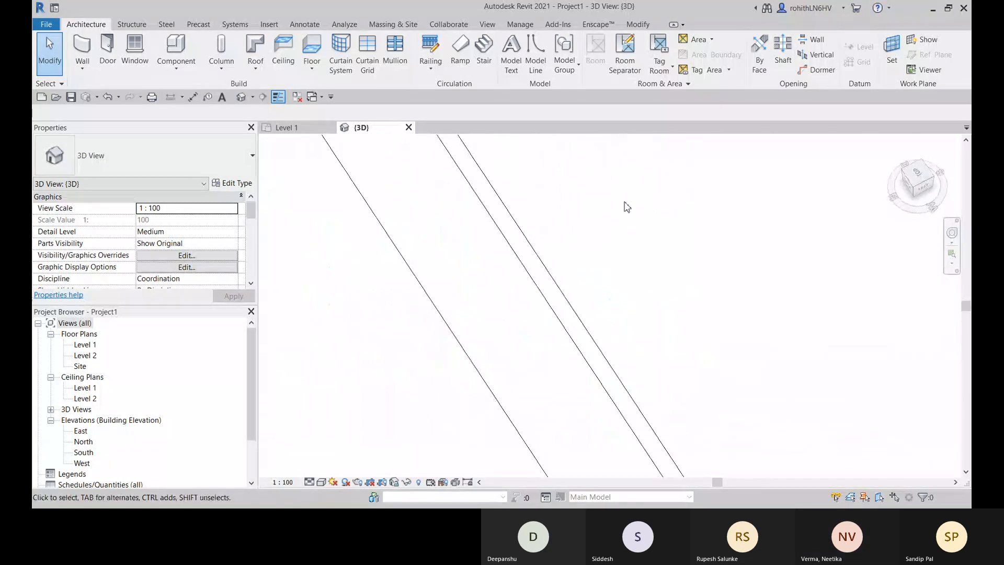
middle_drag(628, 206, 631, 353)
- Undo the finished stair, its second run and landing, and the first run's alignment, leaving the first run in the stair sketch
key(ctrl+z)
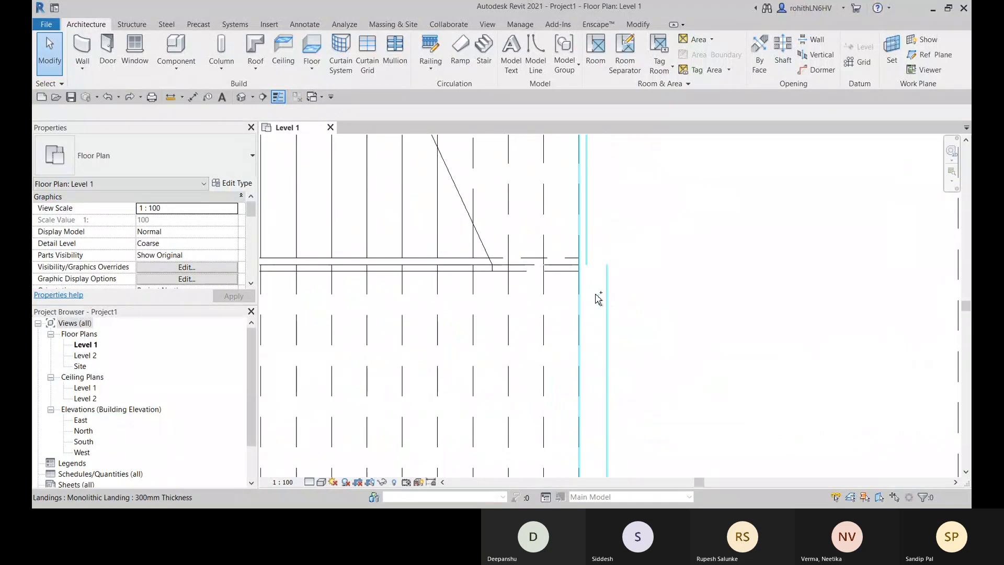
key(ctrl+z)
scroll(561, 309, down, 5)
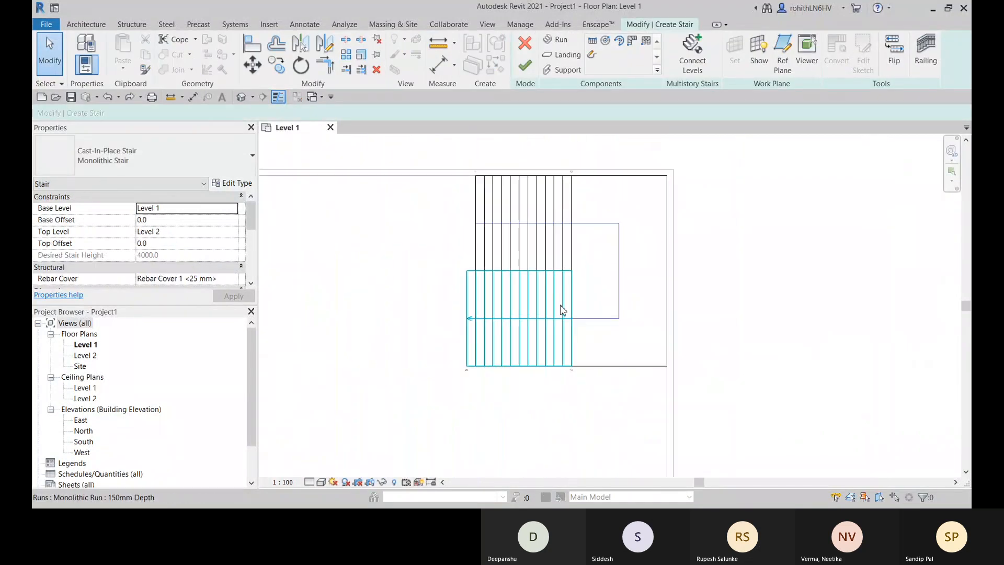
key(ctrl+z)
key(ctrl+z)
key(ctrl+z)
key(ctrl+z)
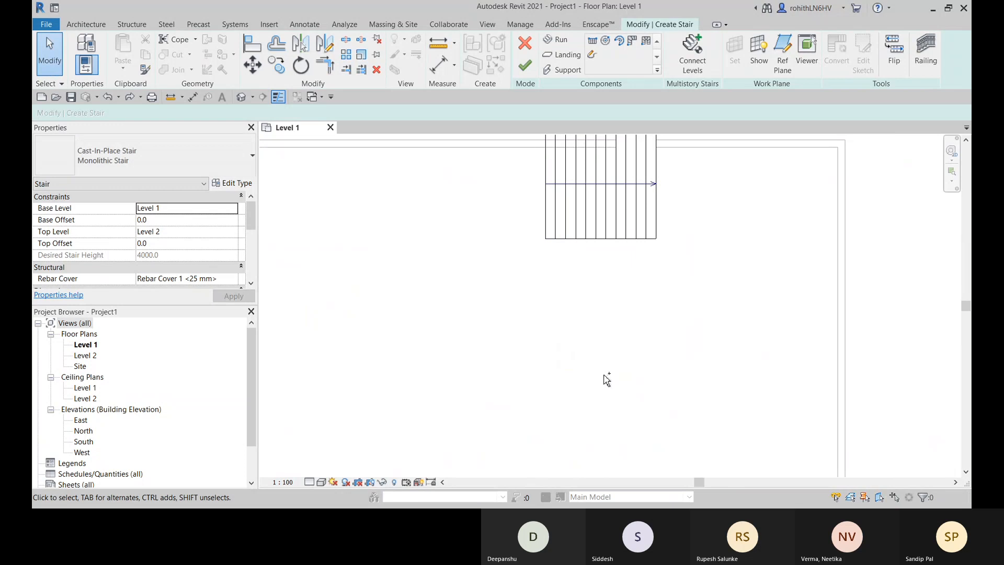
middle_drag(667, 320, 627, 359)
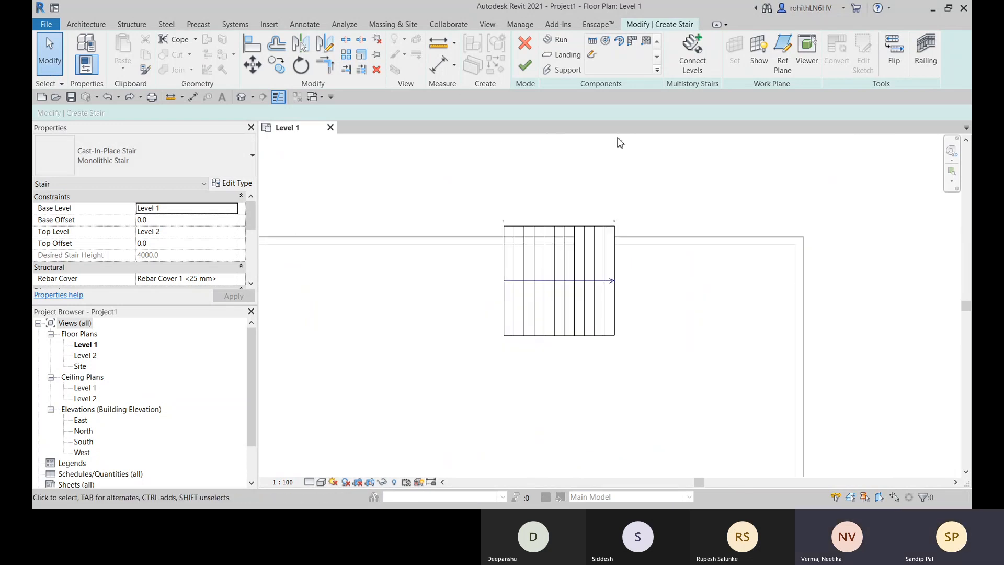
click(556, 40)
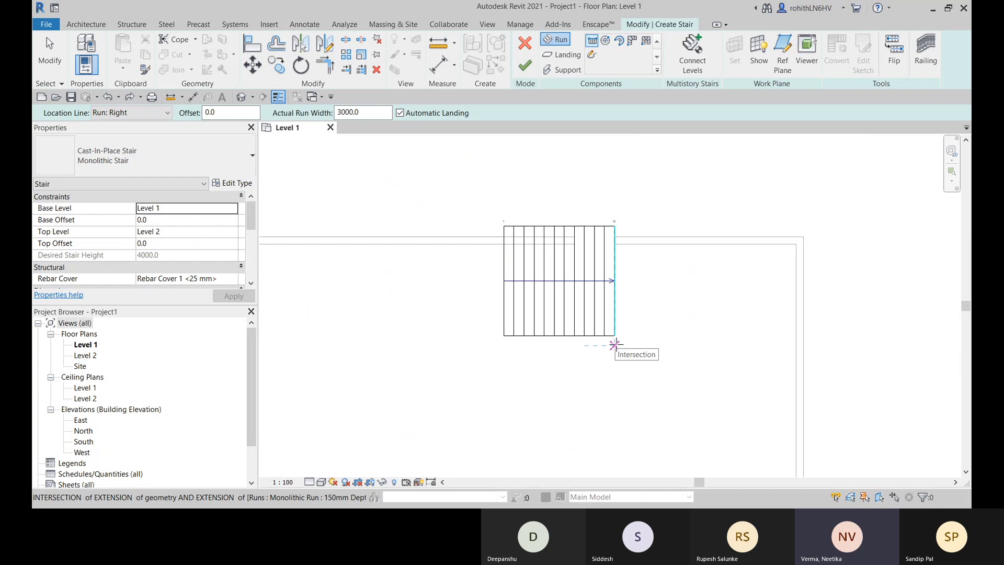
scroll(615, 344, up, 2)
scroll(616, 341, up, 2)
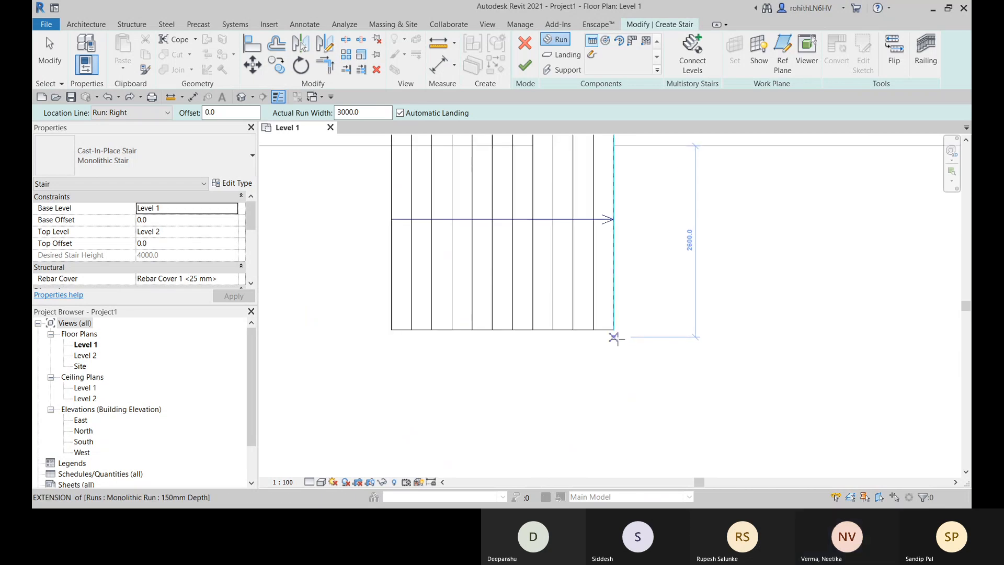
click(615, 330)
scroll(623, 340, down, 1)
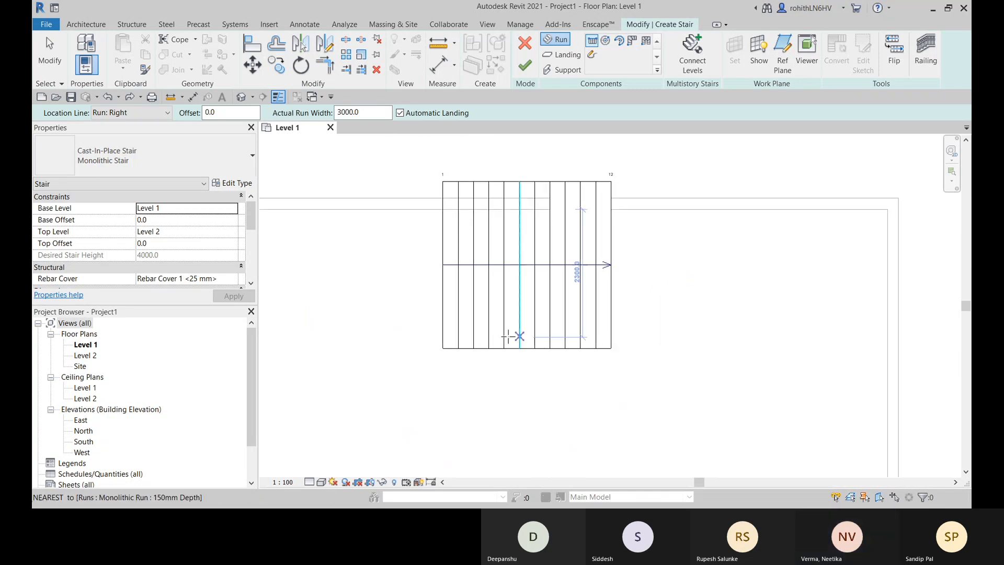
middle_drag(515, 337, 606, 339)
middle_drag(675, 276, 634, 279)
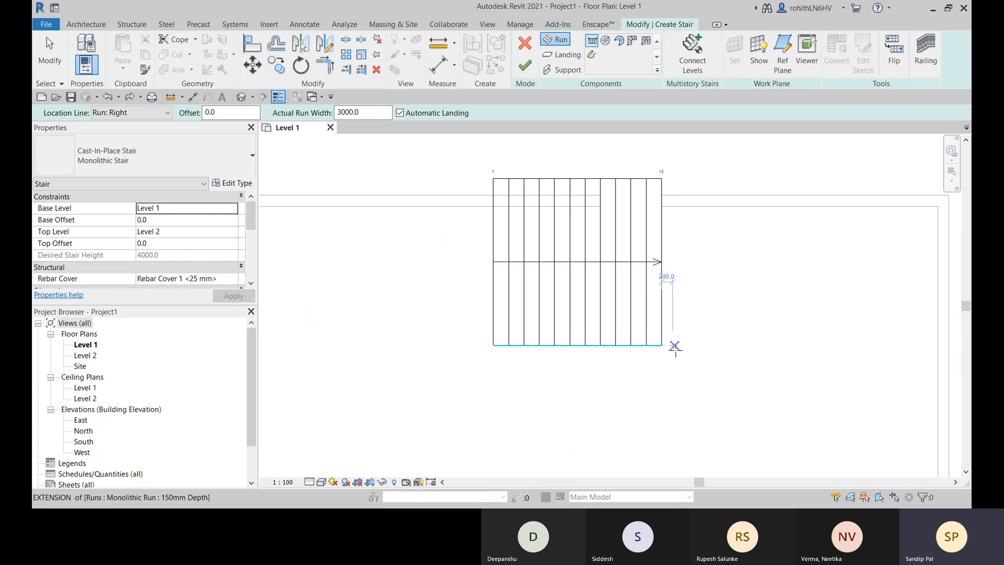
scroll(659, 358, up, 3)
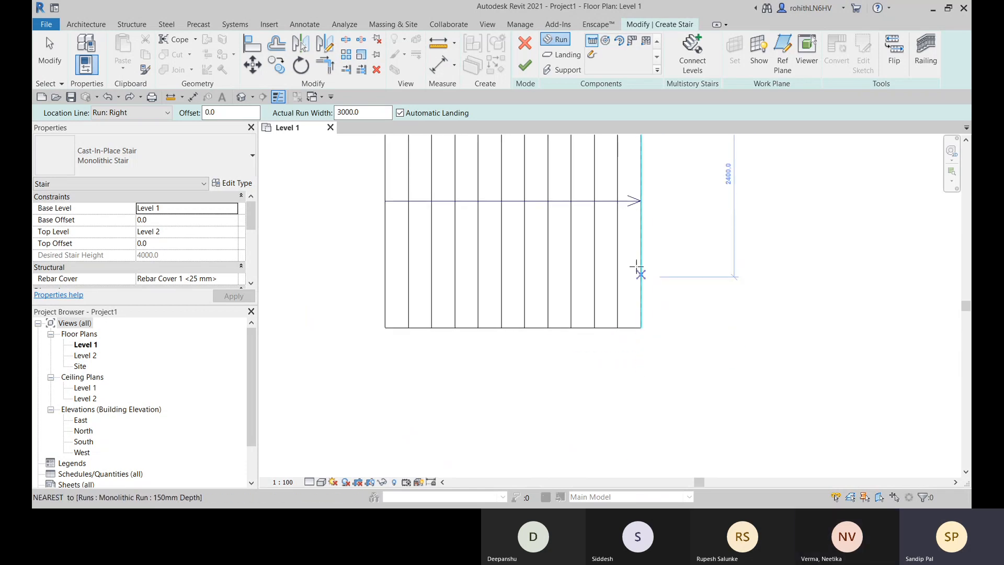
scroll(601, 344, up, 2)
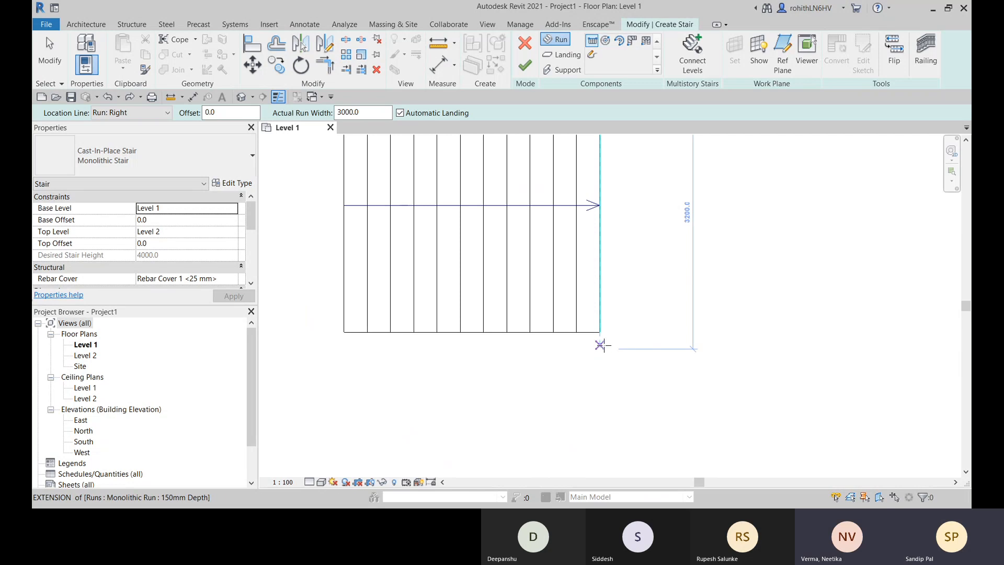
click(602, 343)
scroll(606, 350, down, 4)
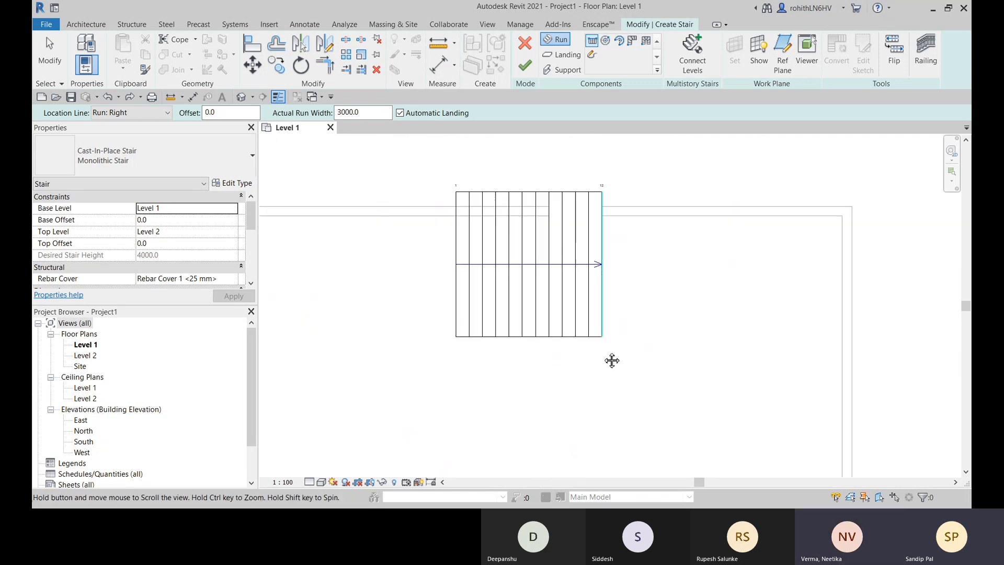
scroll(602, 356, up, 2)
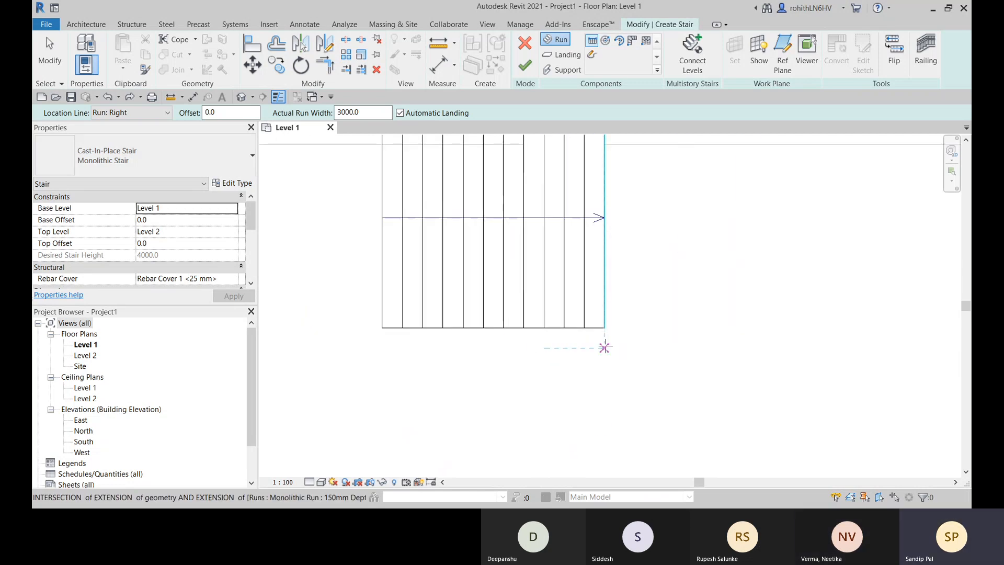
scroll(605, 343, down, 1)
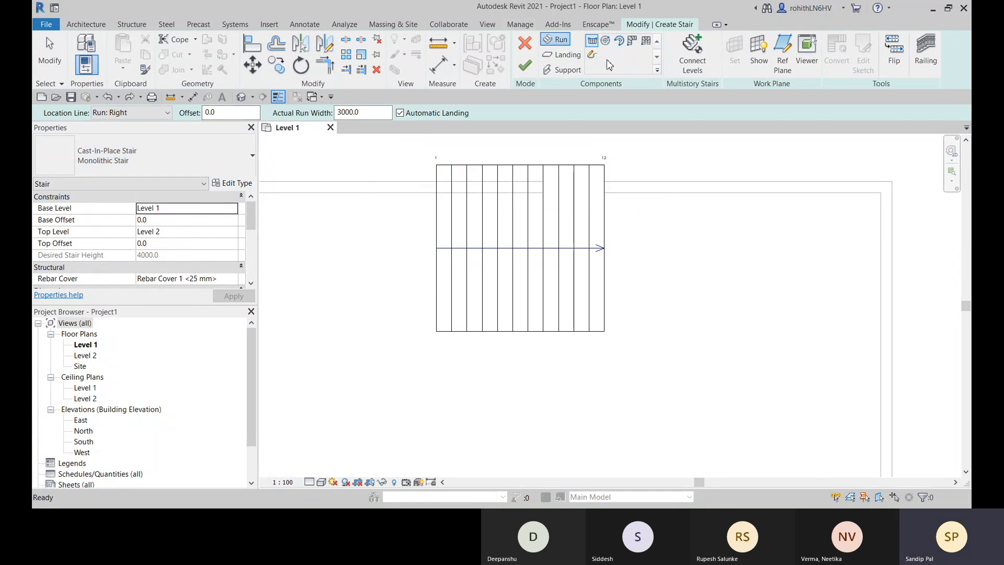
key(Escape)
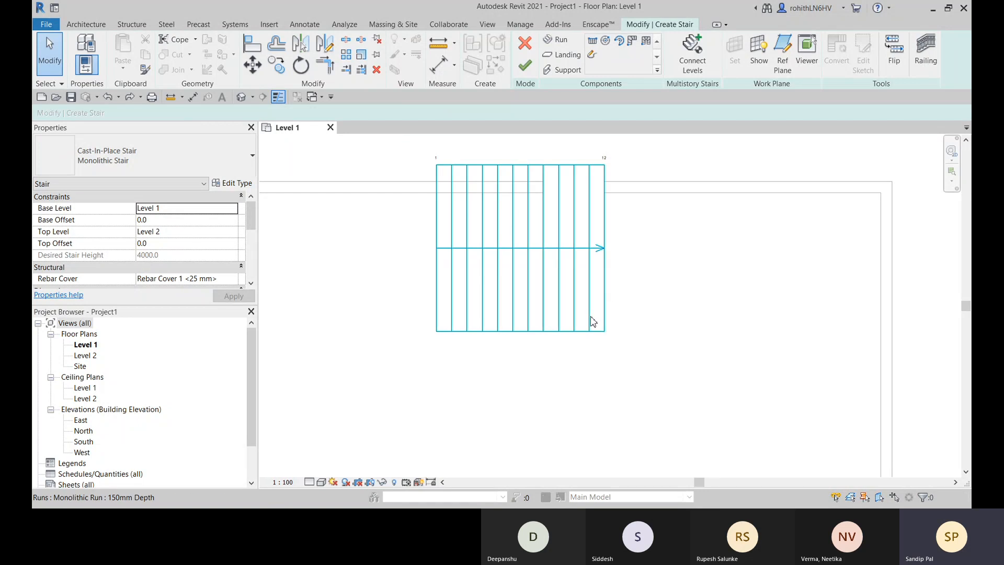
- Draw a 100 mm vertical model line downward from the lower corner at the arrow end of the first run
key(l)
key(i)
click(605, 331)
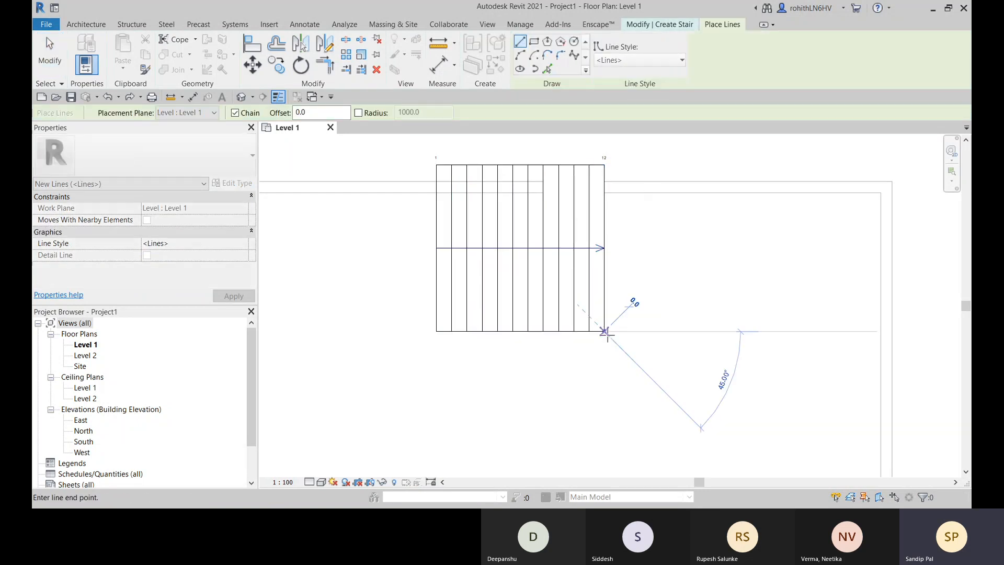
scroll(605, 349, up, 2)
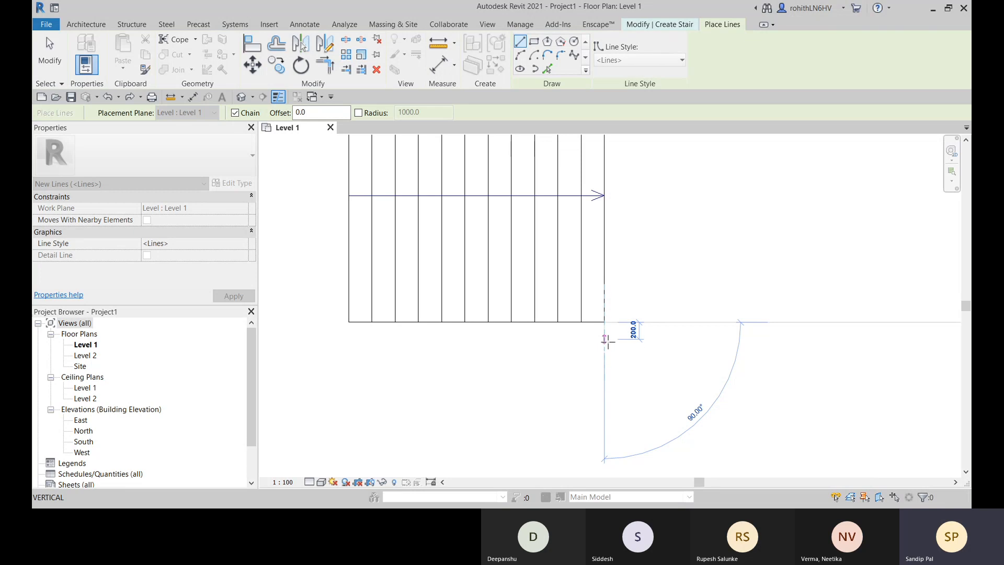
scroll(607, 340, up, 1)
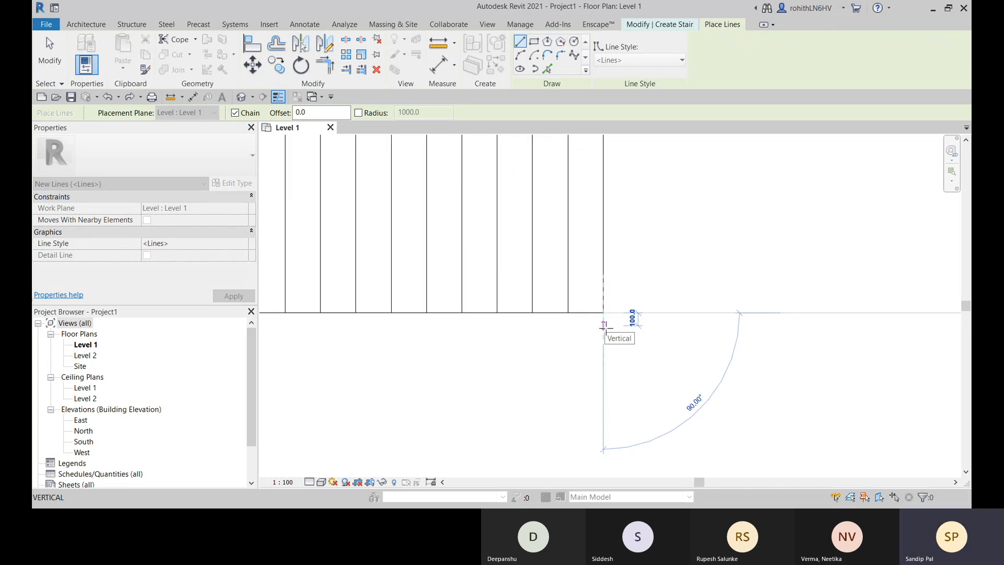
click(606, 325)
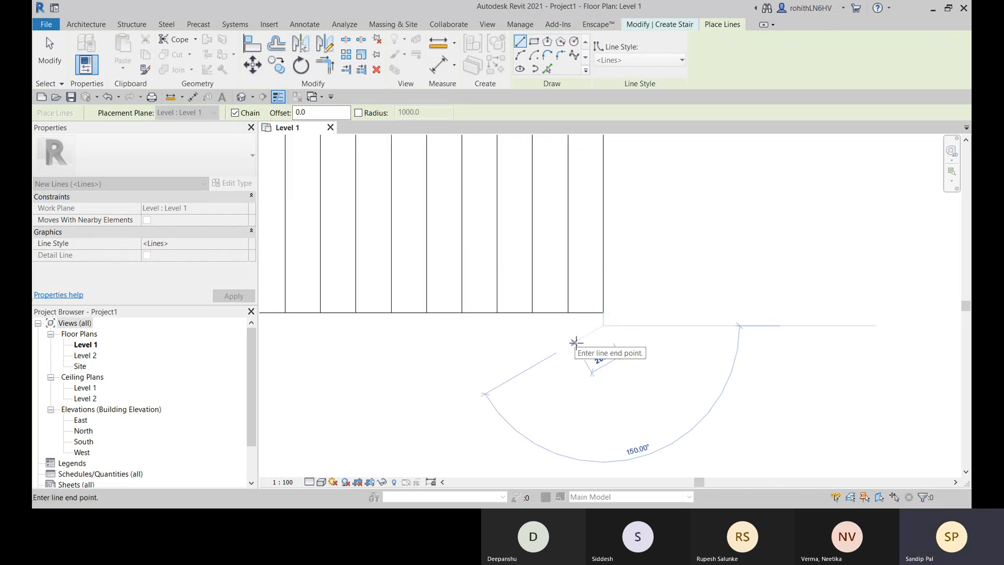
key(Escape)
key(Escape)
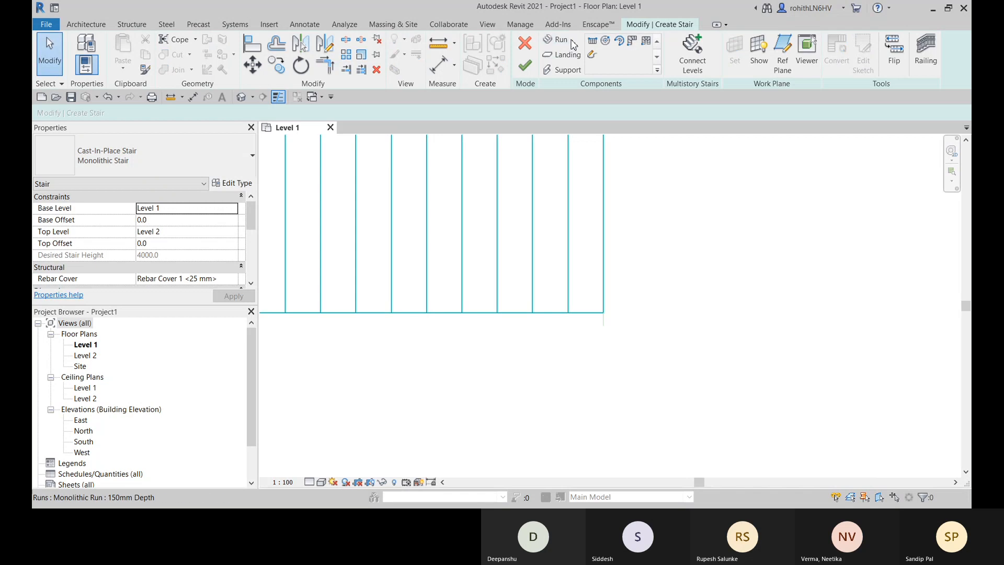
- Draw the second run with location line Run: Right, from the model line's lower end leftward past the first run's start
click(566, 42)
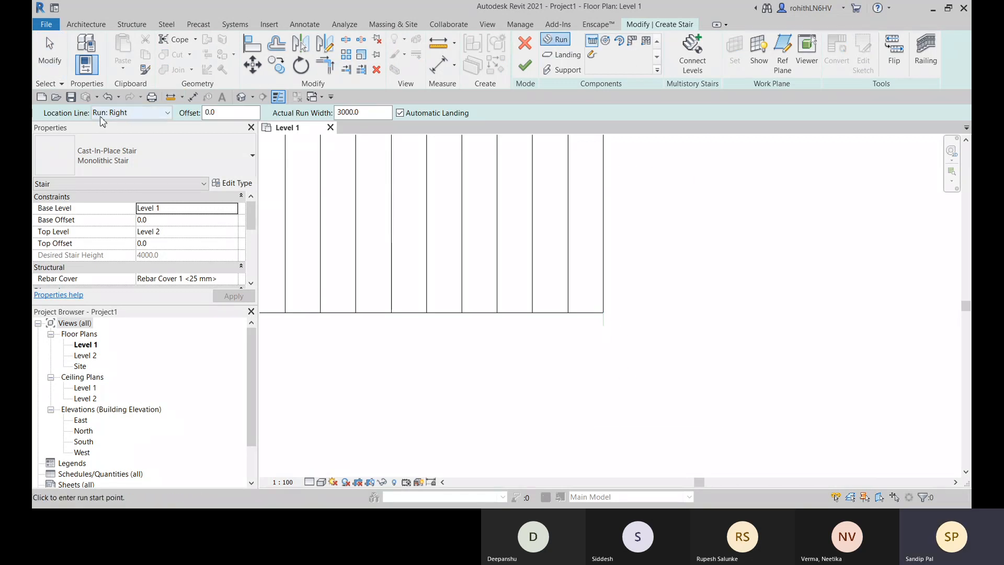
click(603, 325)
scroll(376, 345, down, 4)
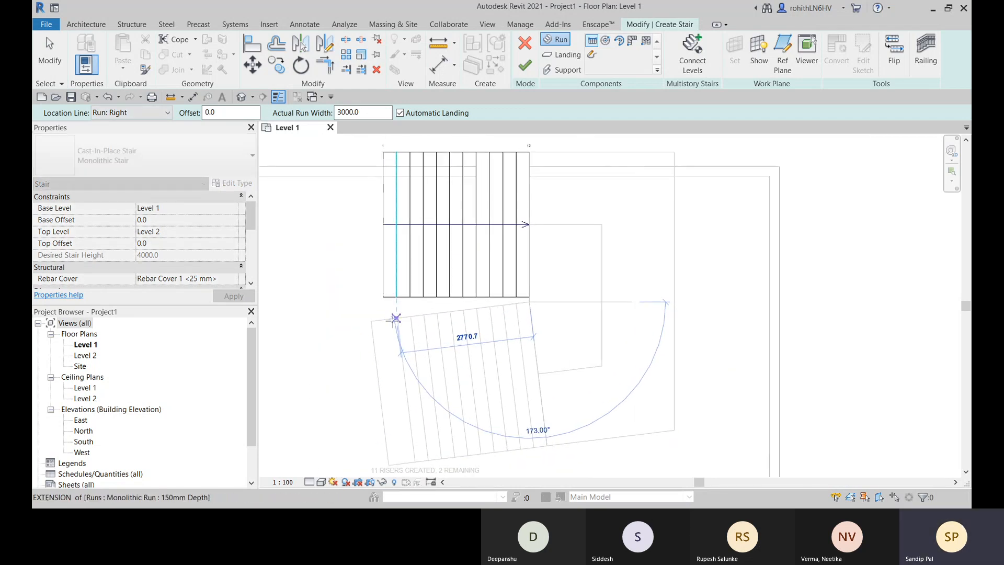
click(365, 303)
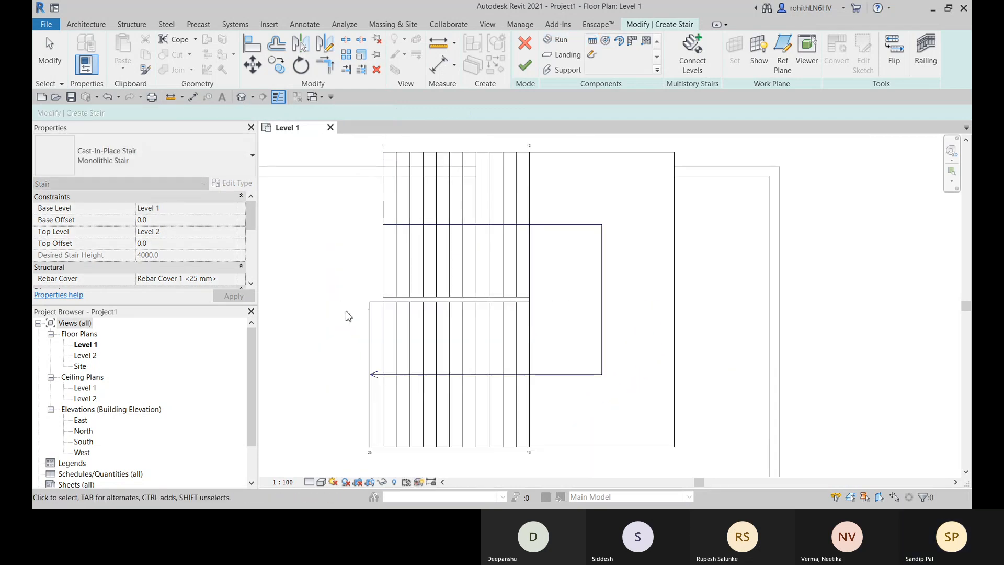
middle_drag(683, 341, 755, 359)
scroll(615, 326, up, 2)
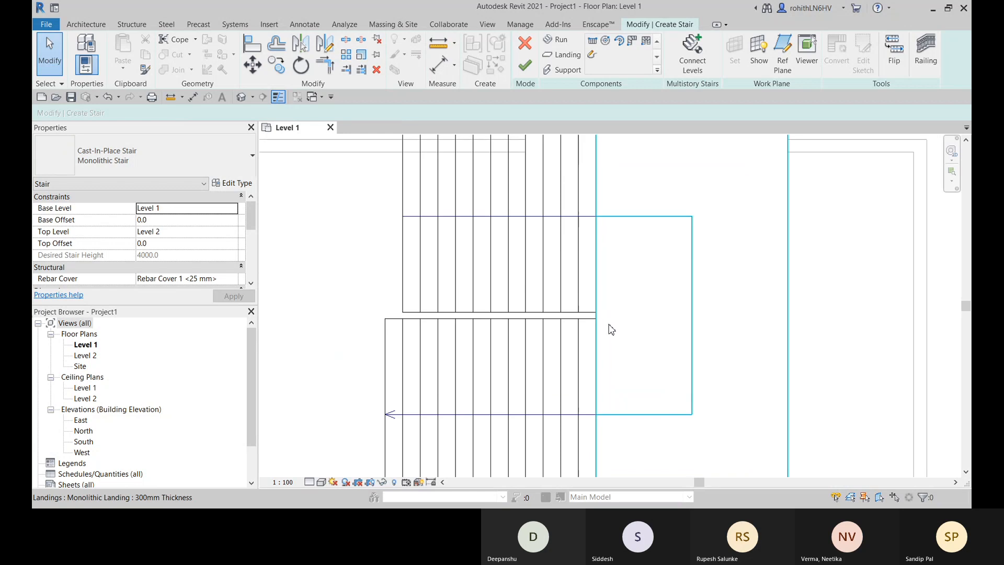
- Try to move the second run up against the first run, then undo the move
click(588, 301)
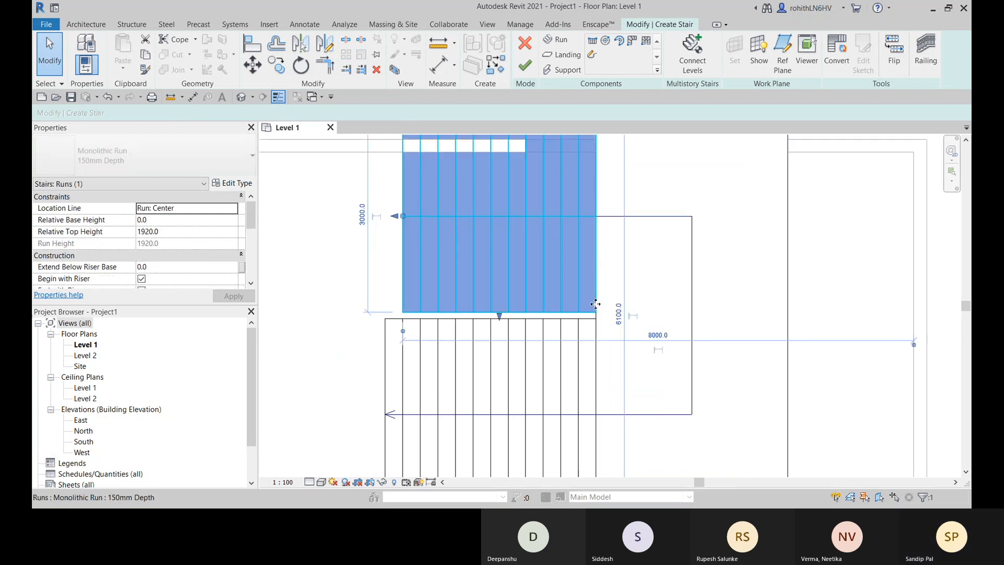
scroll(628, 306, down, 1)
scroll(634, 312, down, 3)
middle_drag(634, 313, 595, 298)
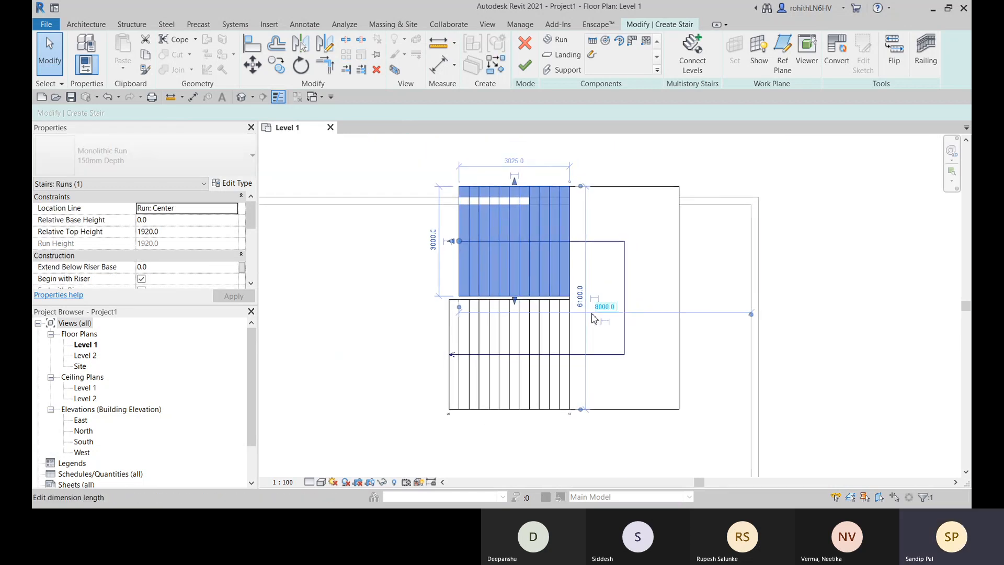
scroll(577, 320, up, 2)
click(540, 343)
scroll(555, 338, up, 2)
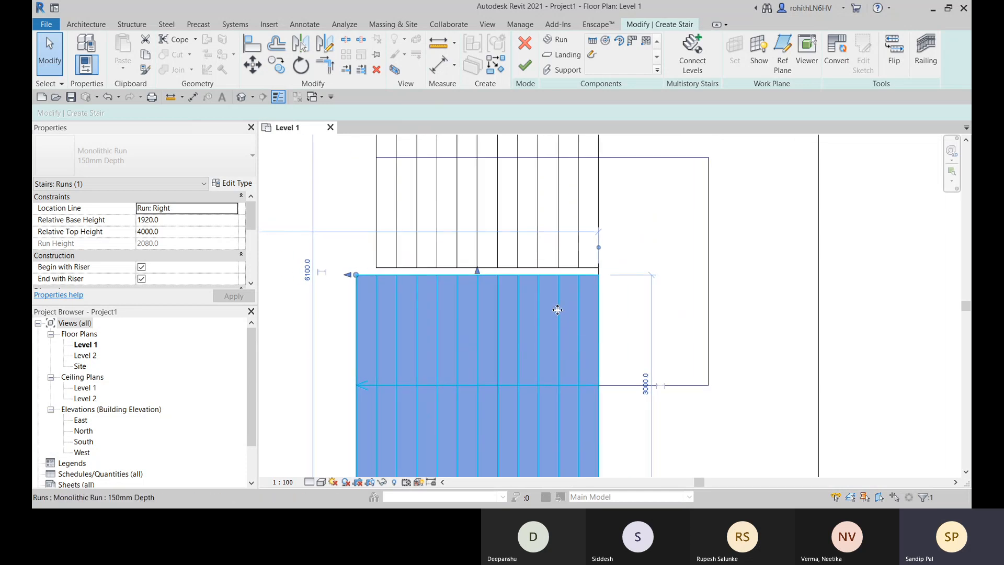
mouse_move(557, 297)
mouse_down()
mouse_move(558, 281)
mouse_move(559, 293)
mouse_up()
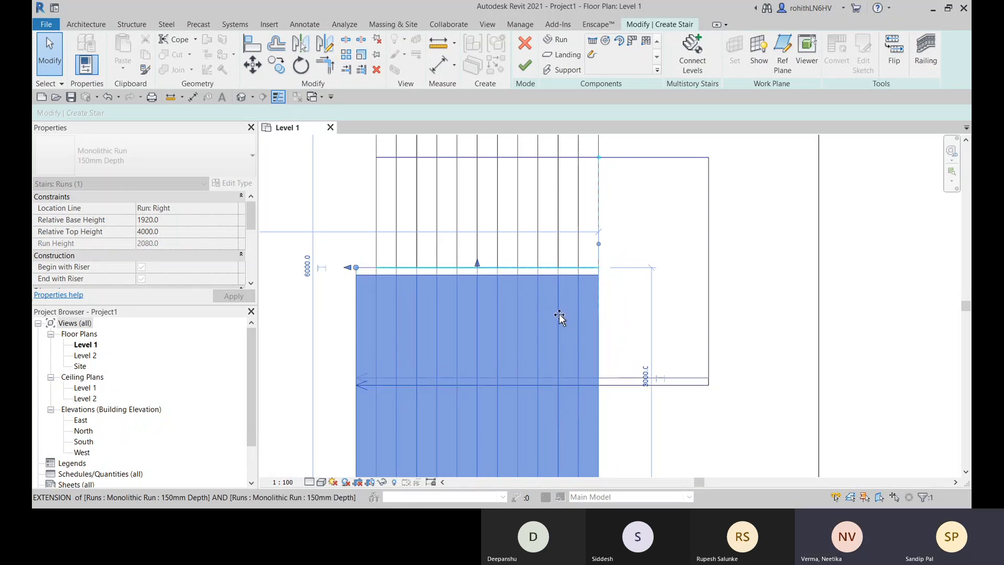
drag(558, 321, 559, 322)
key(ctrl+z)
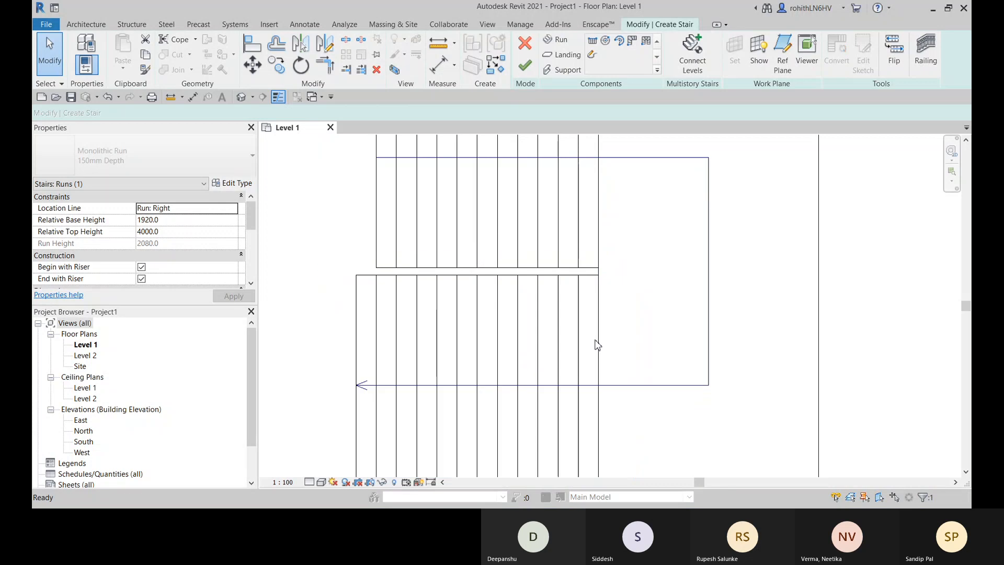
- Finish the stair, dismiss the railing warning, and reopen the stair for editing
click(526, 65)
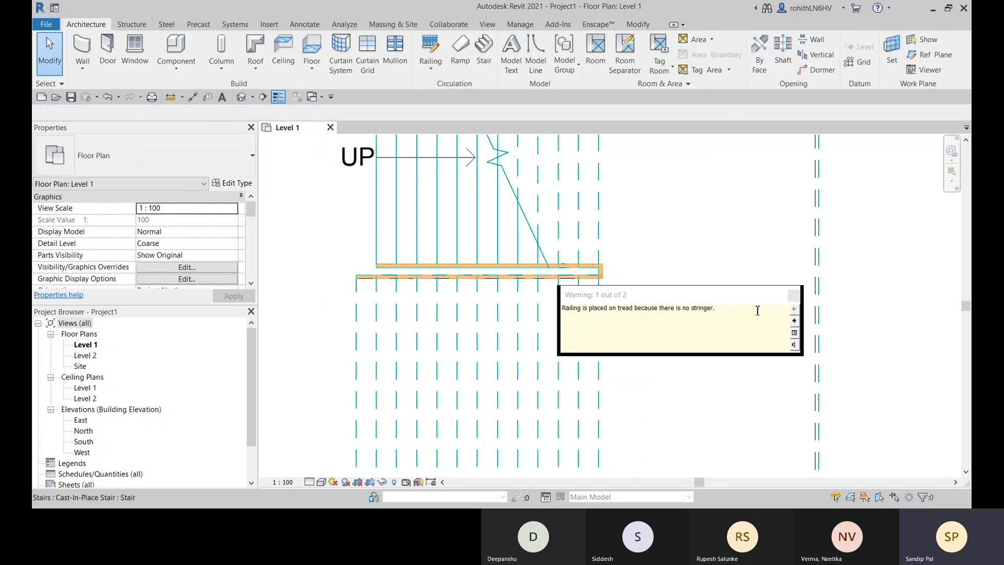
click(794, 297)
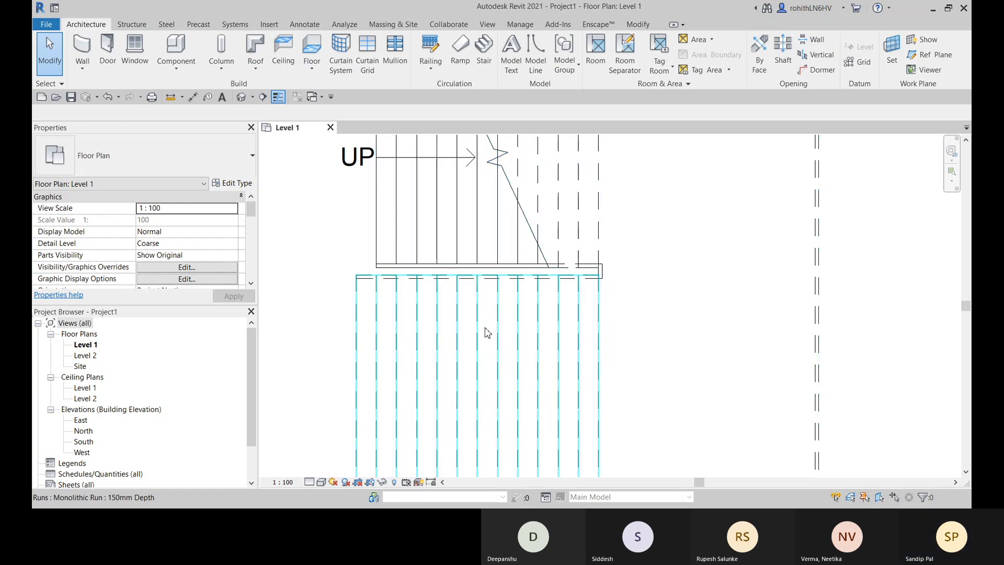
click(487, 346)
scroll(581, 259, down, 1)
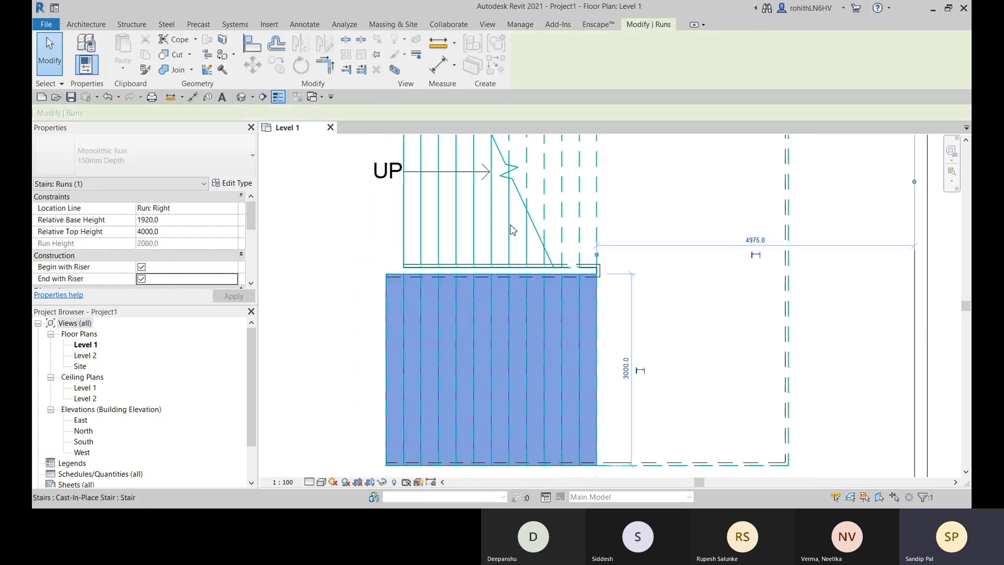
click(459, 241)
click(523, 60)
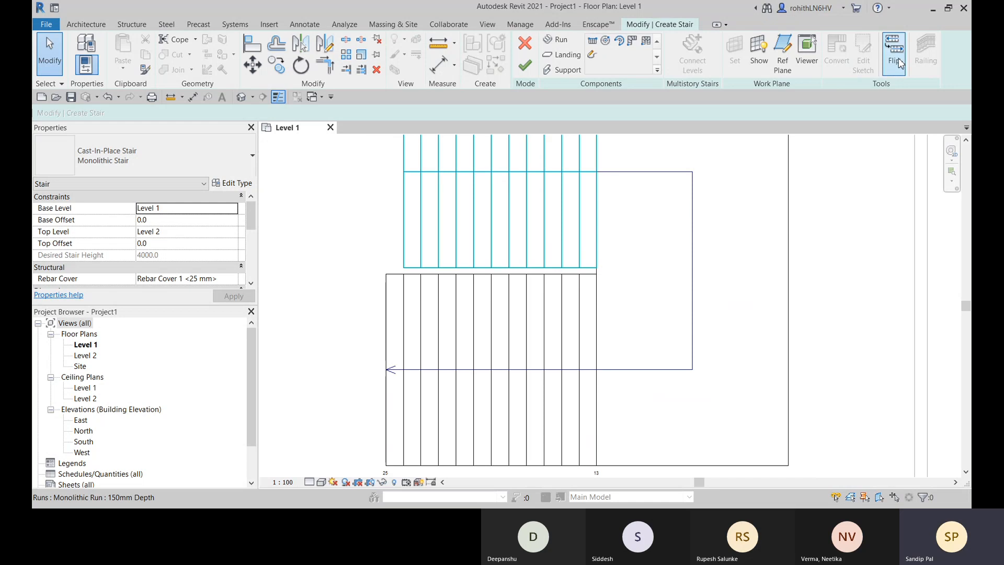
- Align the stair's upper edge and the landing's outer edge to the inner faces of the adjoining corner walls, then finish the stair
scroll(728, 193, down, 2)
middle_drag(732, 199, 692, 276)
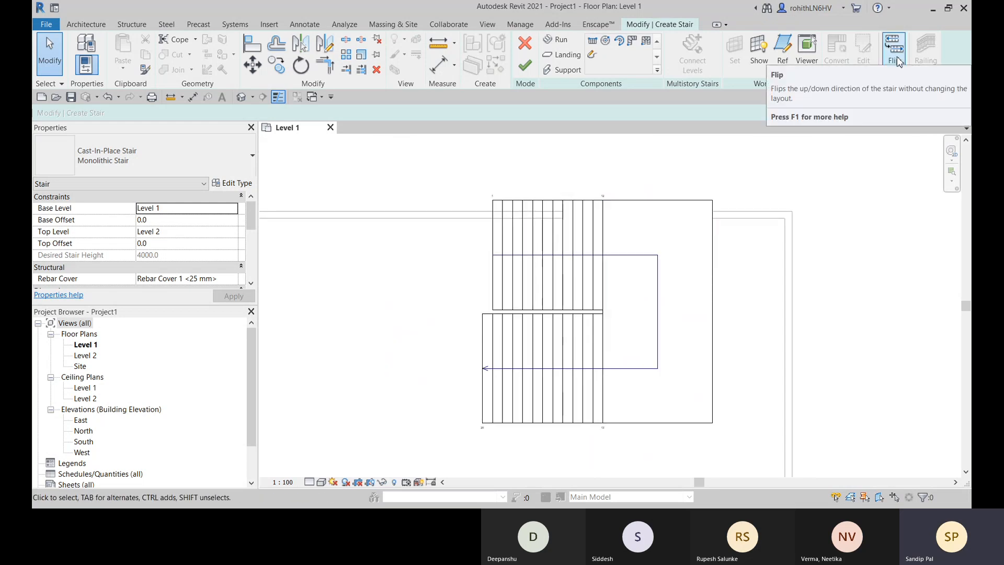
middle_drag(707, 208, 704, 178)
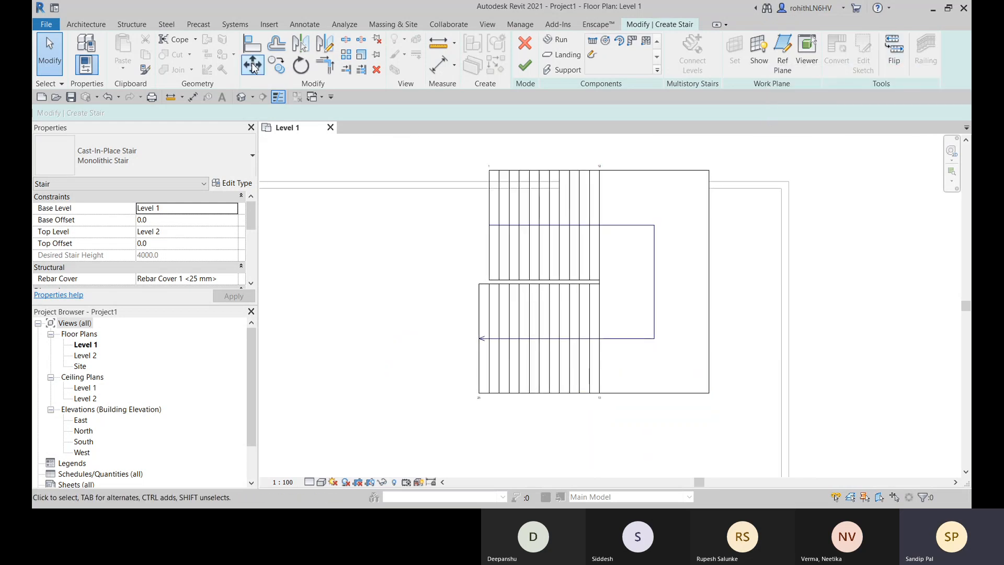
click(253, 45)
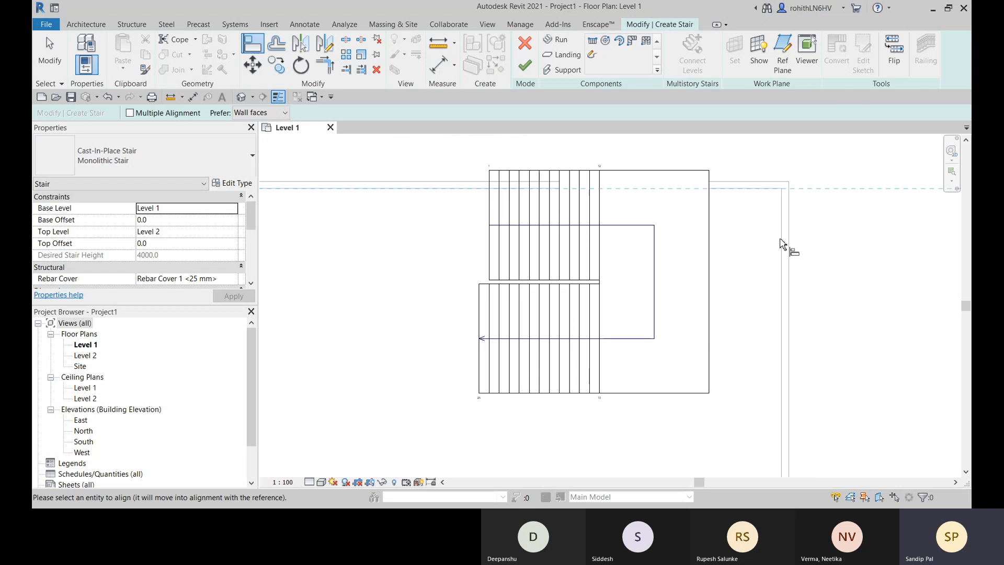
click(601, 188)
click(626, 170)
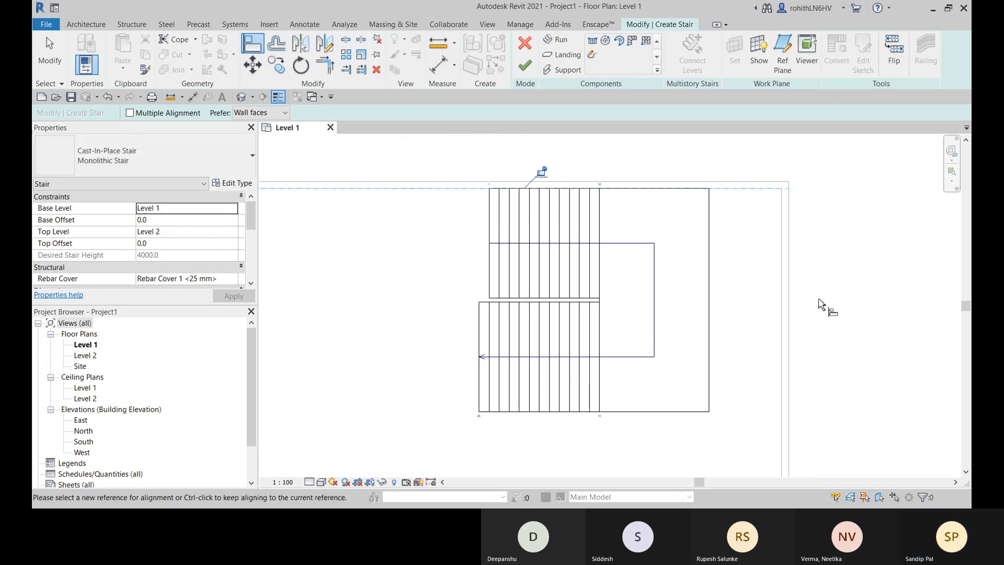
click(781, 248)
click(710, 263)
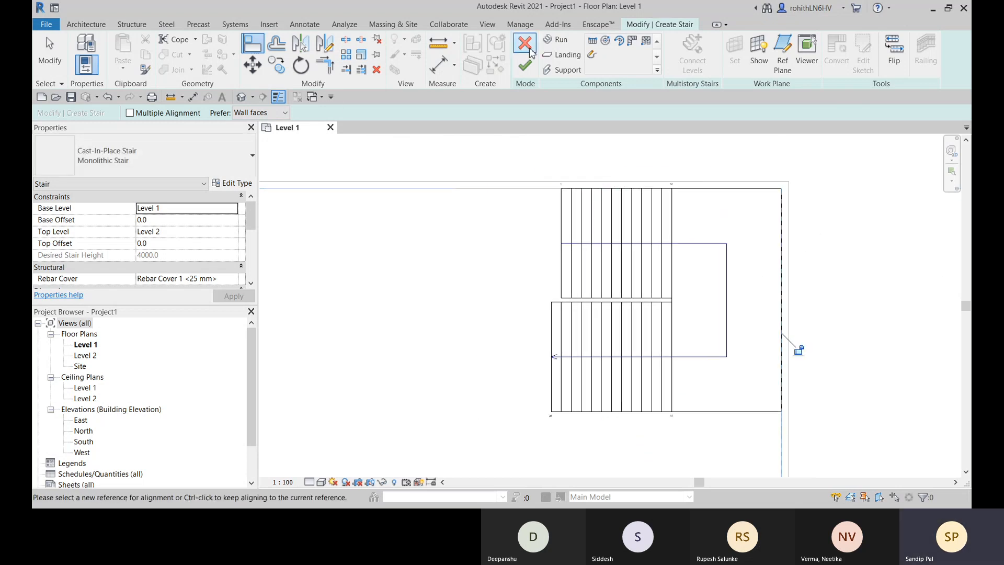
click(525, 66)
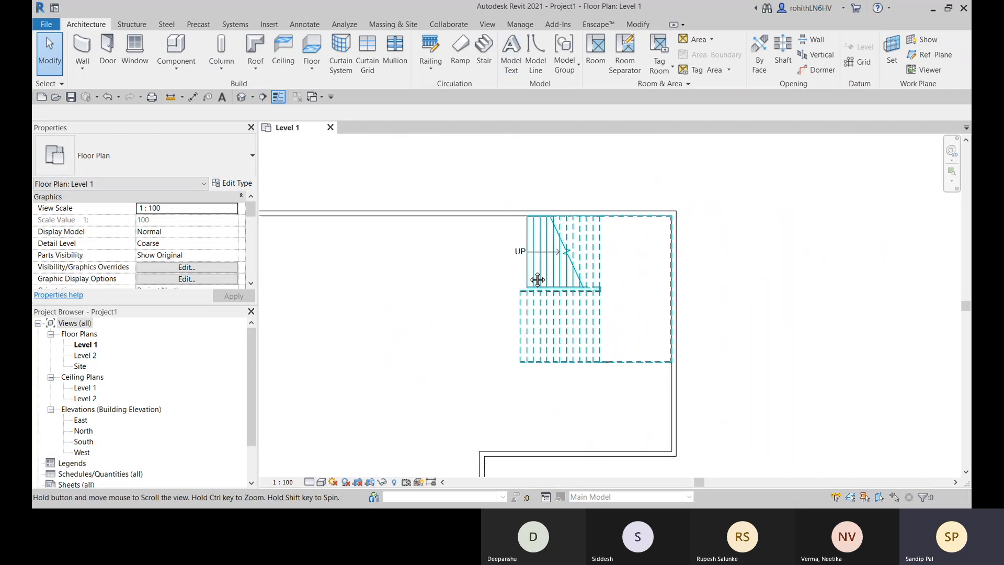
- Set the inner railing's Offset from Path to 50 in the 3D view
click(240, 97)
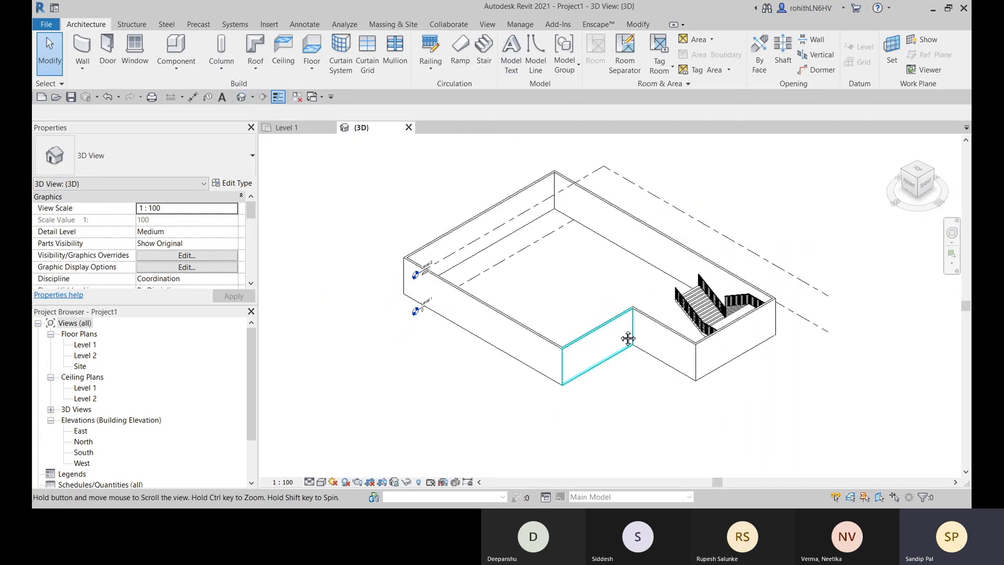
shift+middle_drag(638, 369, 701, 307)
scroll(516, 224, up, 5)
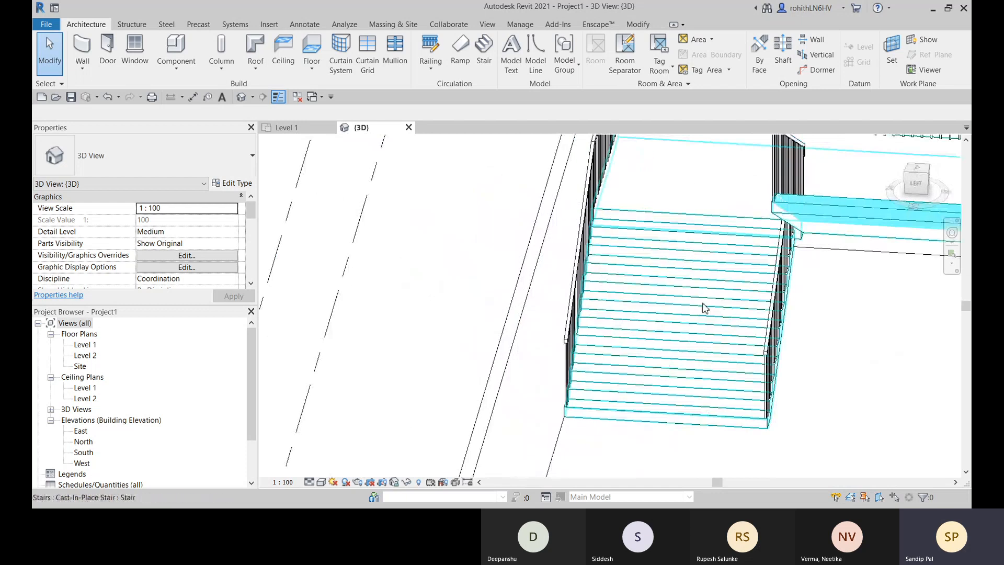
middle_drag(753, 324, 575, 302)
scroll(706, 294, up, 3)
scroll(592, 335, down, 6)
click(549, 338)
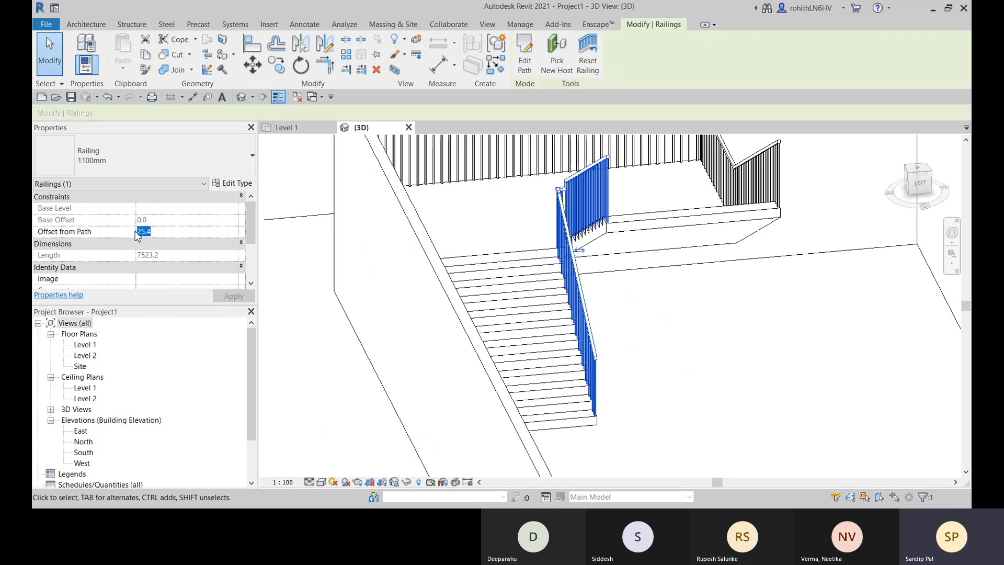
key(Return)
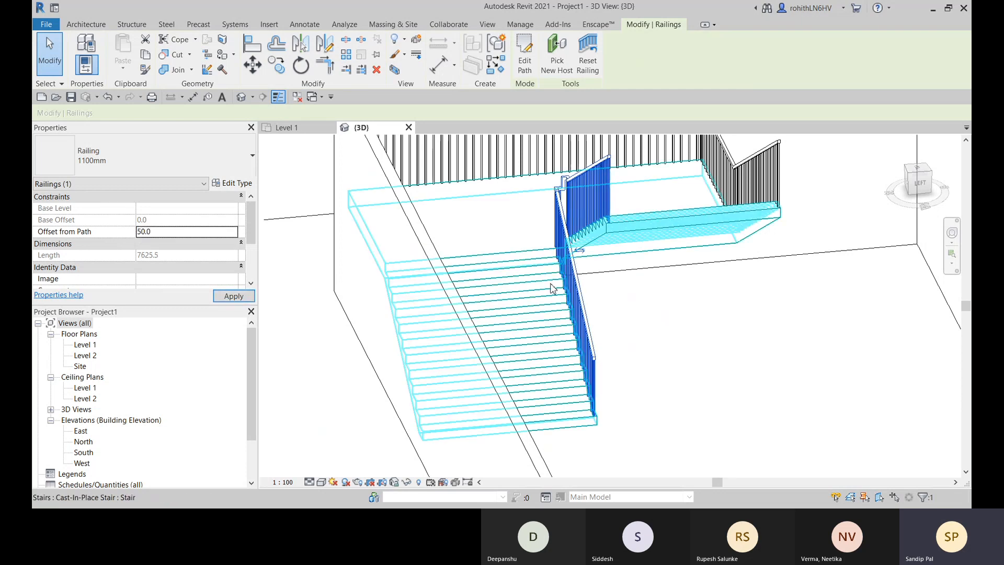
- Set the outer railing's Offset from Path to 50
scroll(601, 303, up, 3)
scroll(598, 273, down, 2)
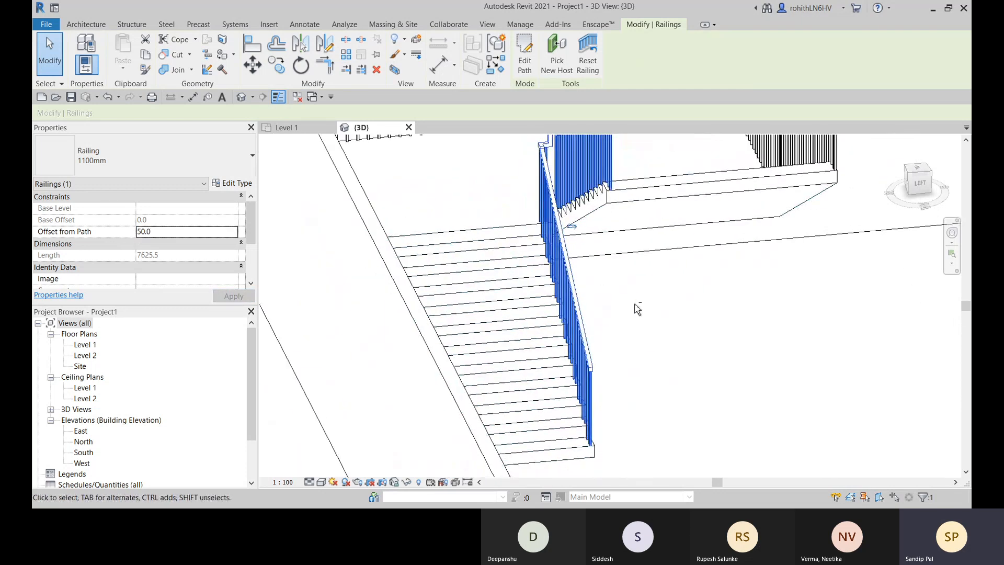
shift+middle_drag(635, 309, 584, 379)
scroll(579, 387, up, 1)
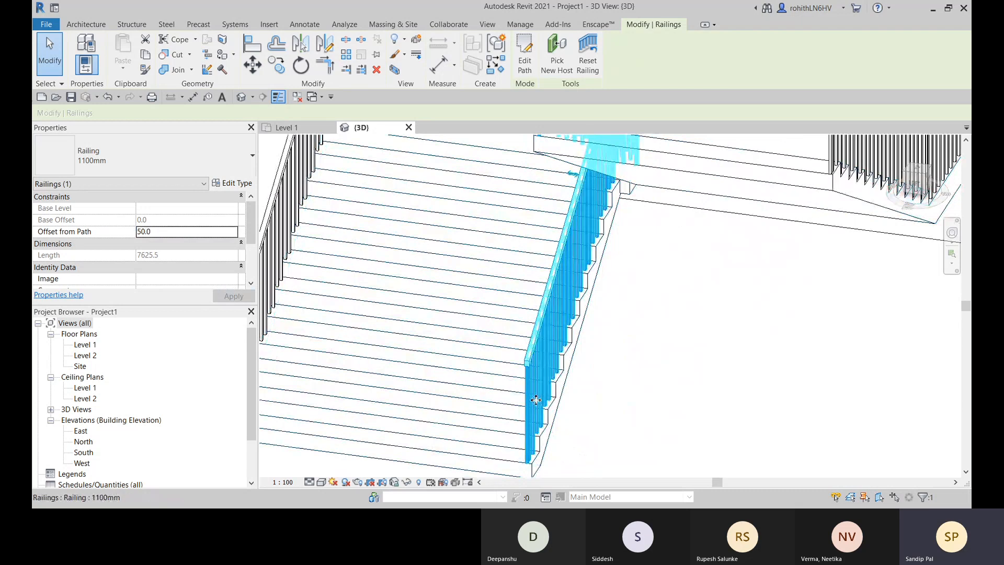
scroll(536, 400, down, 3)
shift+middle_drag(415, 408, 473, 415)
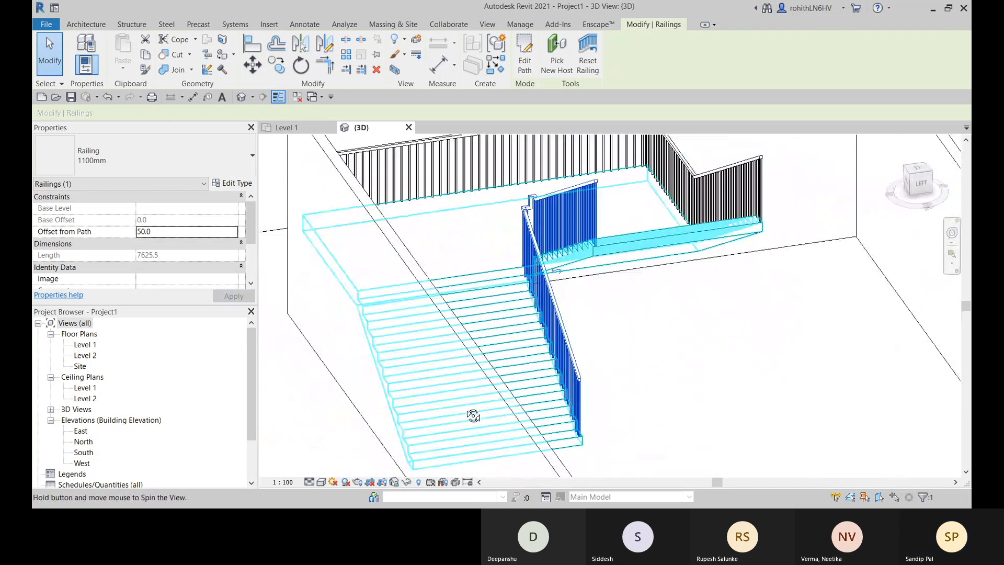
click(726, 369)
shift+middle_drag(726, 369, 544, 435)
click(607, 405)
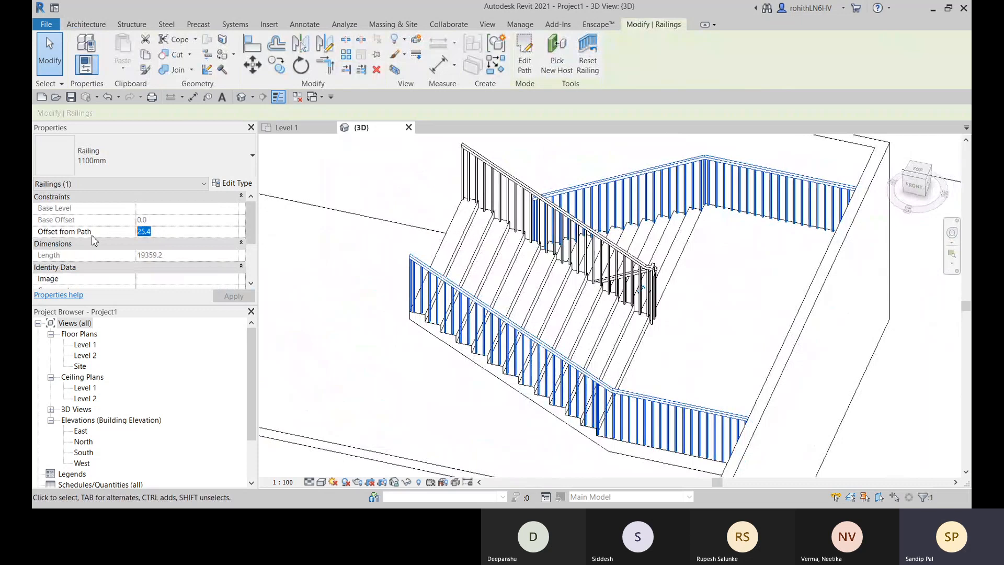
text(50)
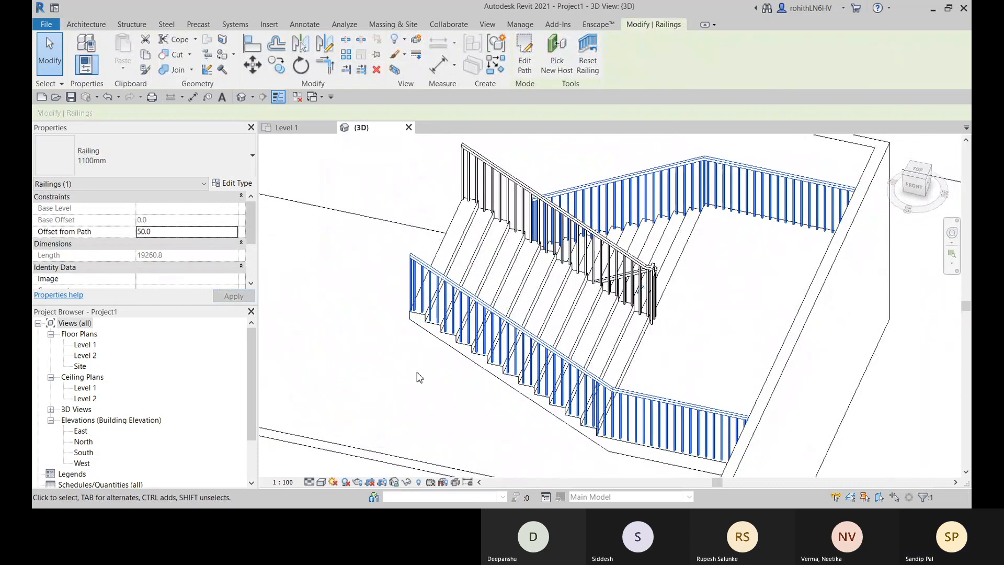
- Examine the stair with its adjusted railings and its position inside the walled building in 3D
shift+middle_drag(418, 377, 602, 318)
scroll(644, 393, down, 4)
click(670, 352)
scroll(671, 354, down, 2)
middle_drag(685, 372, 502, 349)
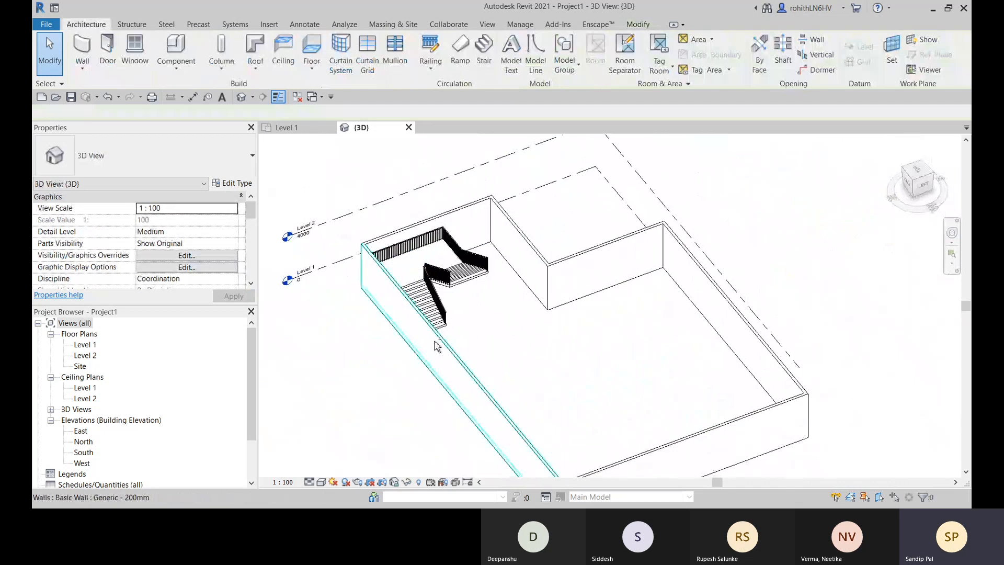
shift+middle_drag(438, 343, 449, 272)
scroll(535, 263, down, 3)
middle_drag(535, 267, 531, 345)
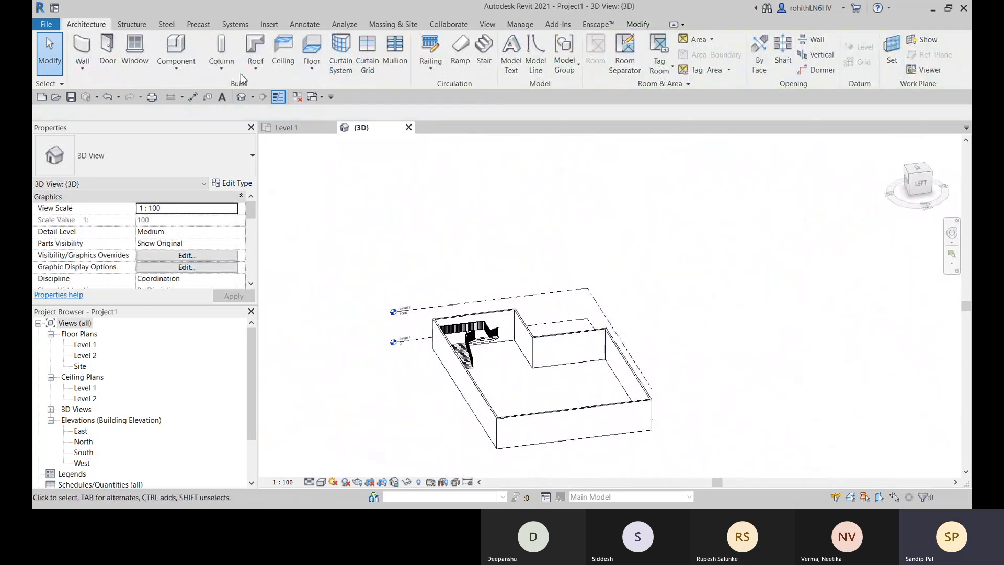
- Start a Generic 150mm floor on the Level 2 plan and trace its boundary along the upper and left walls with a 150 offset
double_click(86, 355)
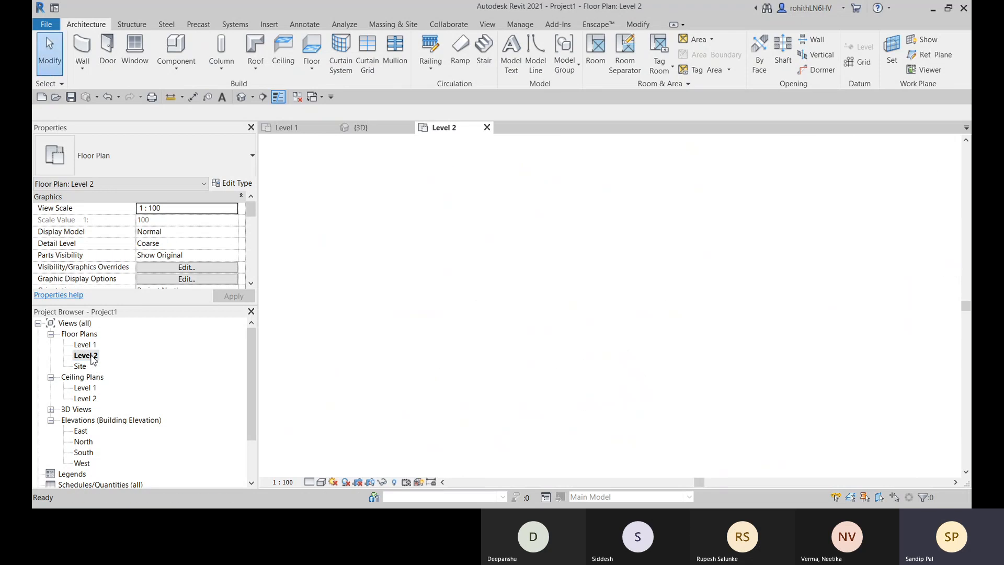
scroll(592, 332, up, 1)
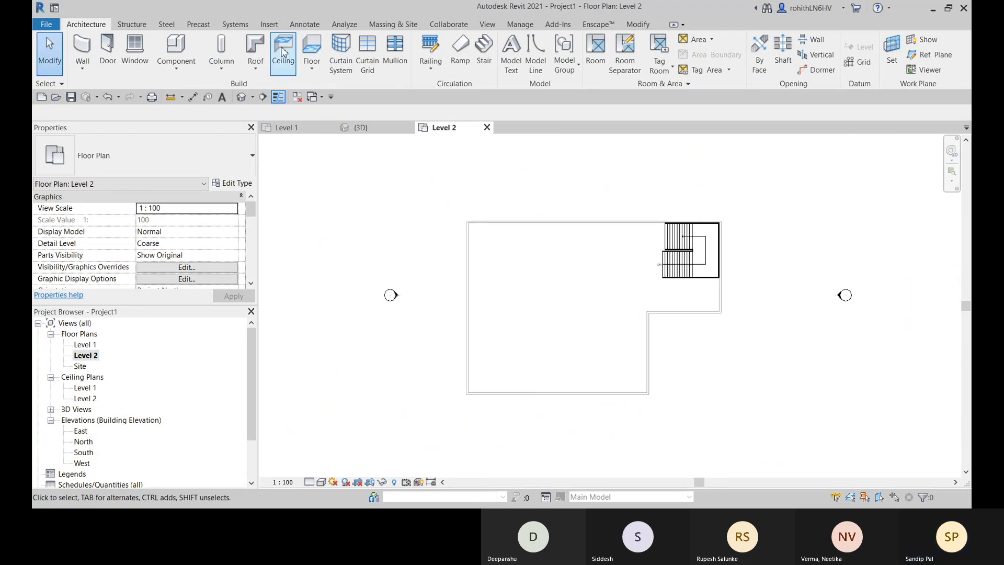
click(302, 47)
scroll(482, 222, up, 2)
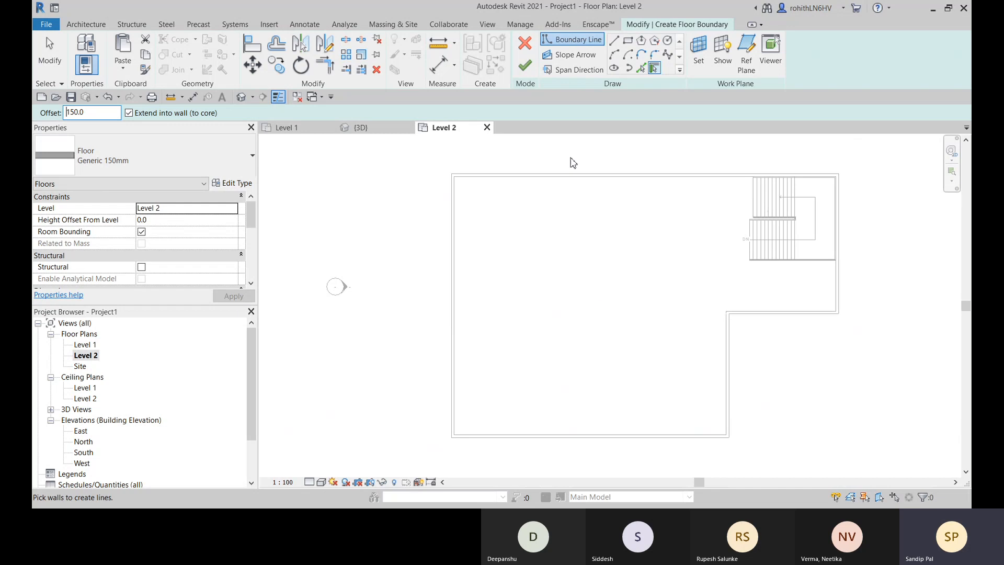
click(556, 173)
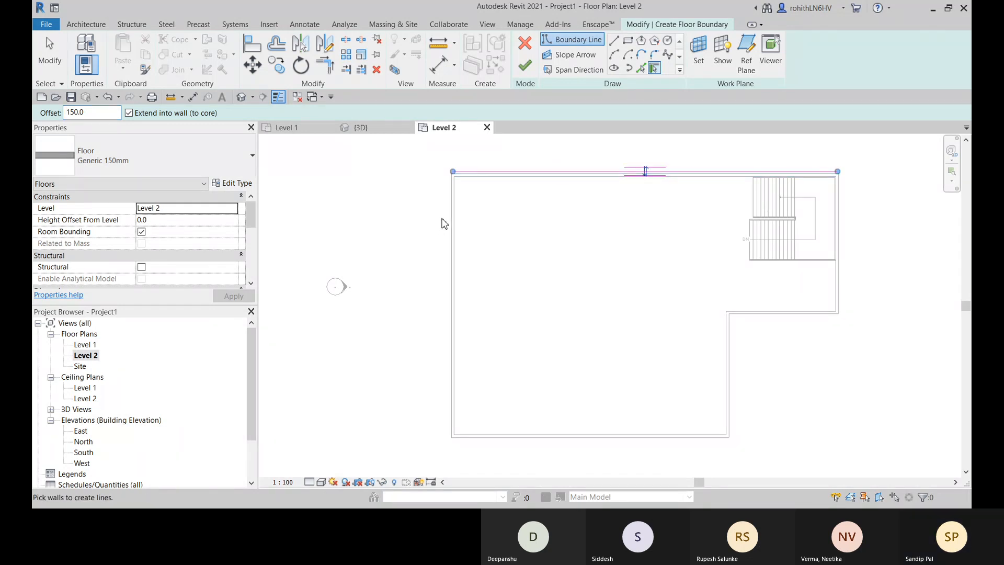
click(453, 217)
middle_drag(474, 345, 470, 299)
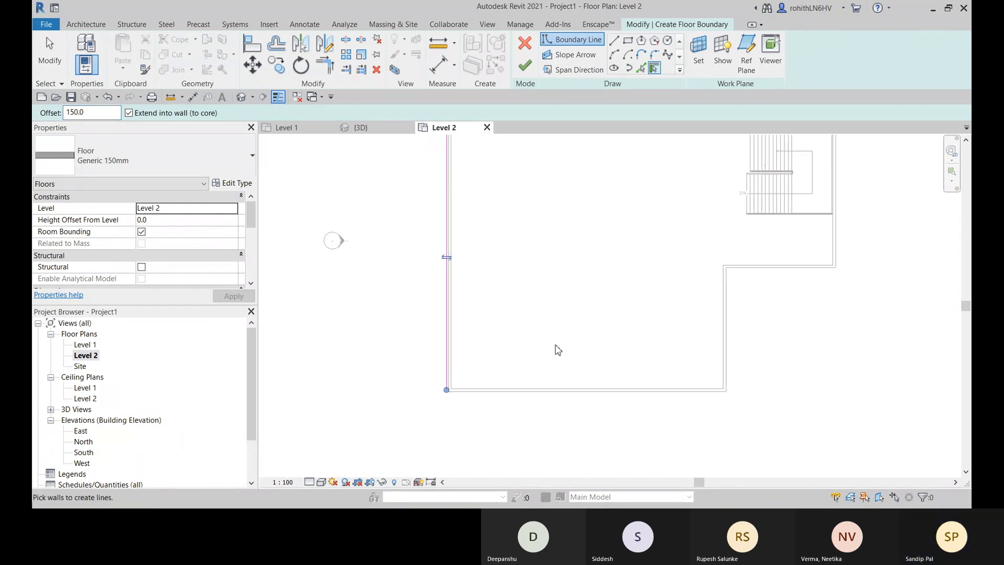
- Trace the floor boundary along the remaining four walls, then finish the floor and attach the walls to its bottom
click(498, 396)
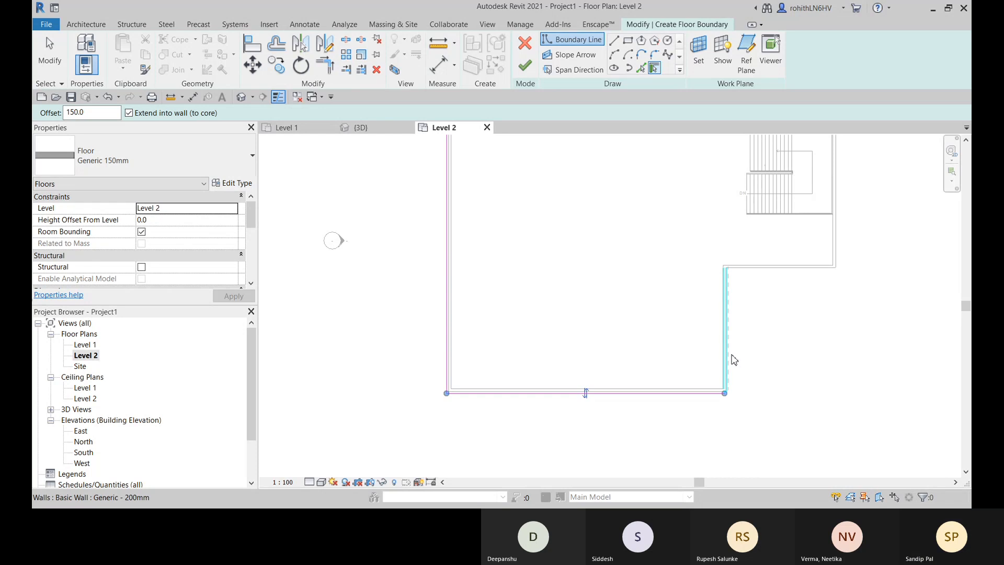
click(733, 359)
middle_drag(767, 343, 685, 343)
click(690, 267)
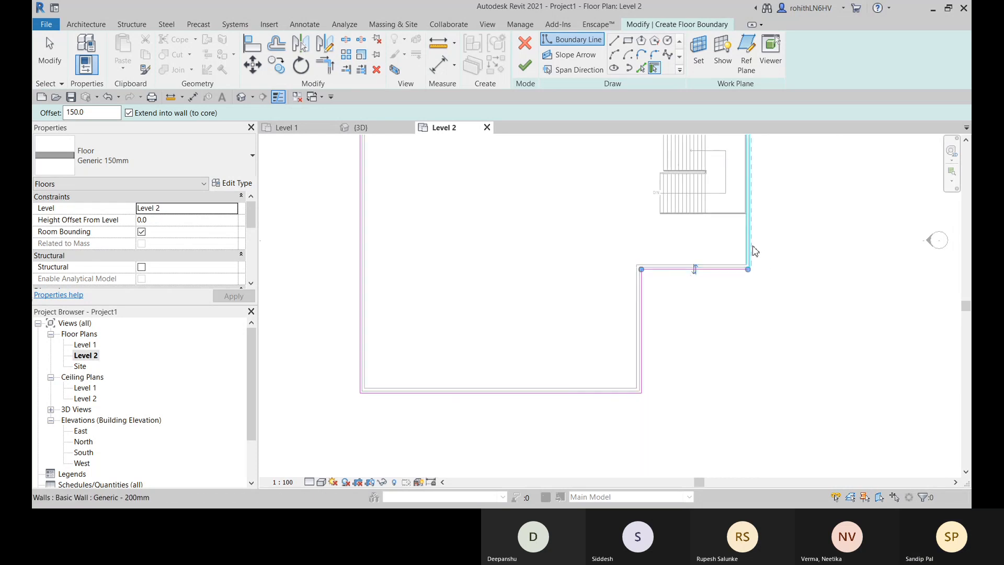
click(752, 252)
middle_drag(762, 253, 712, 293)
scroll(746, 289, down, 1)
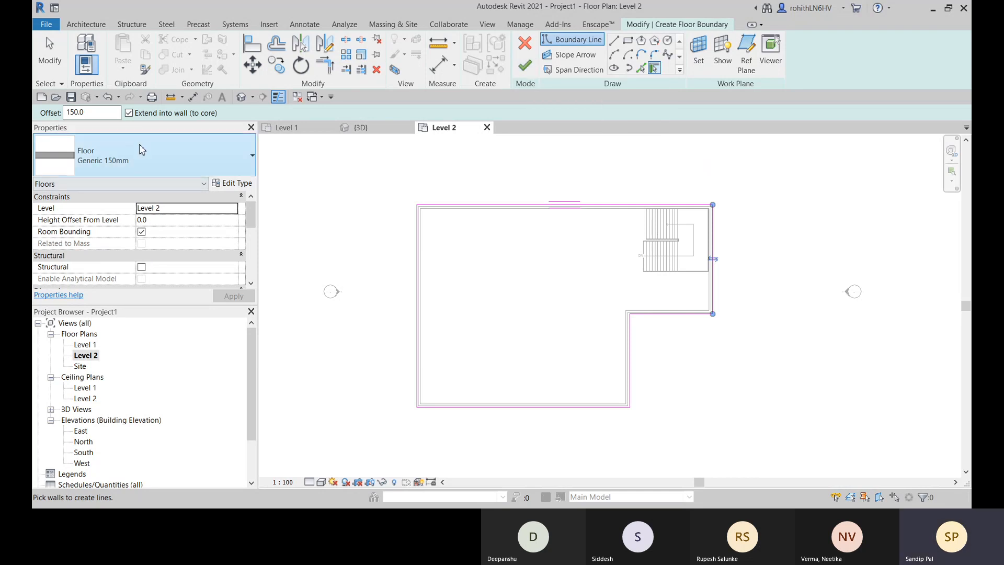
click(525, 65)
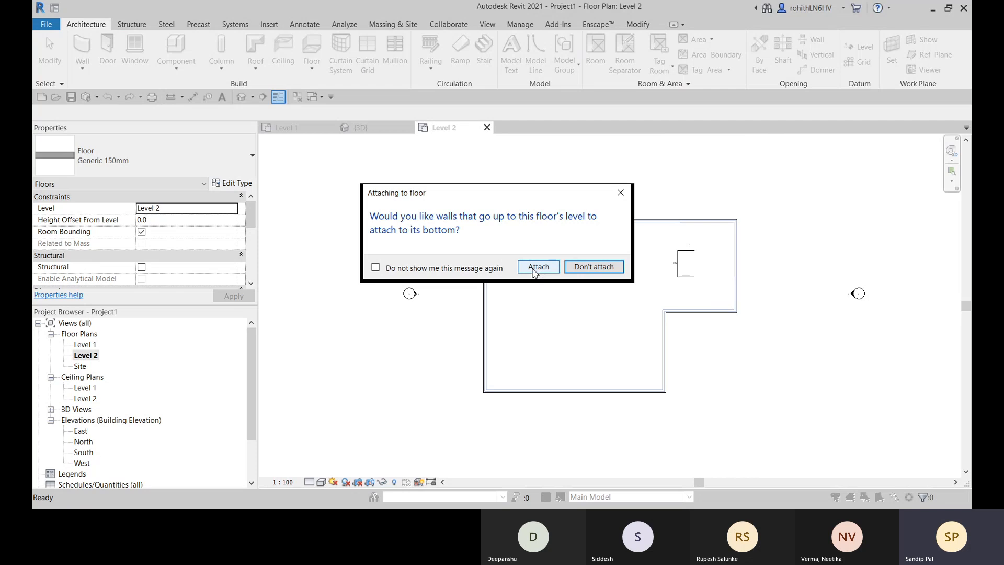
click(538, 268)
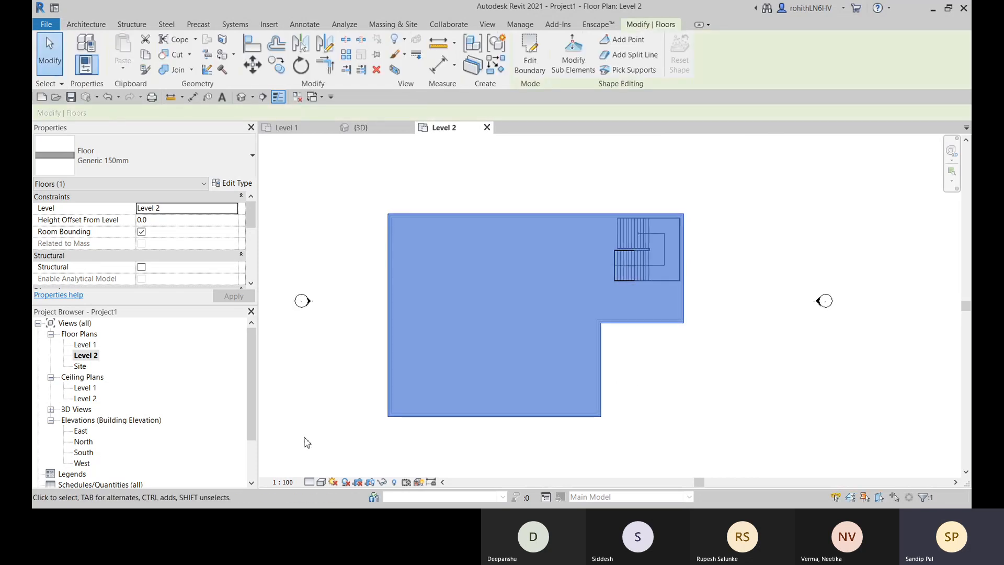
- Examine in 3D how the new Level 2 floor covers the building and meets the stair and its railings
click(360, 129)
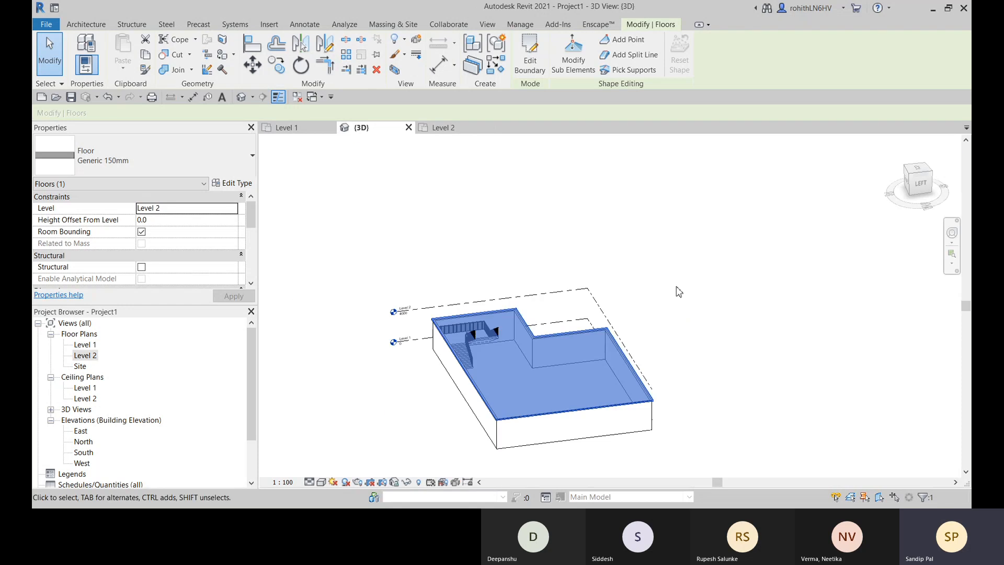
scroll(516, 350, up, 1)
click(691, 256)
shift+middle_drag(611, 361, 733, 340)
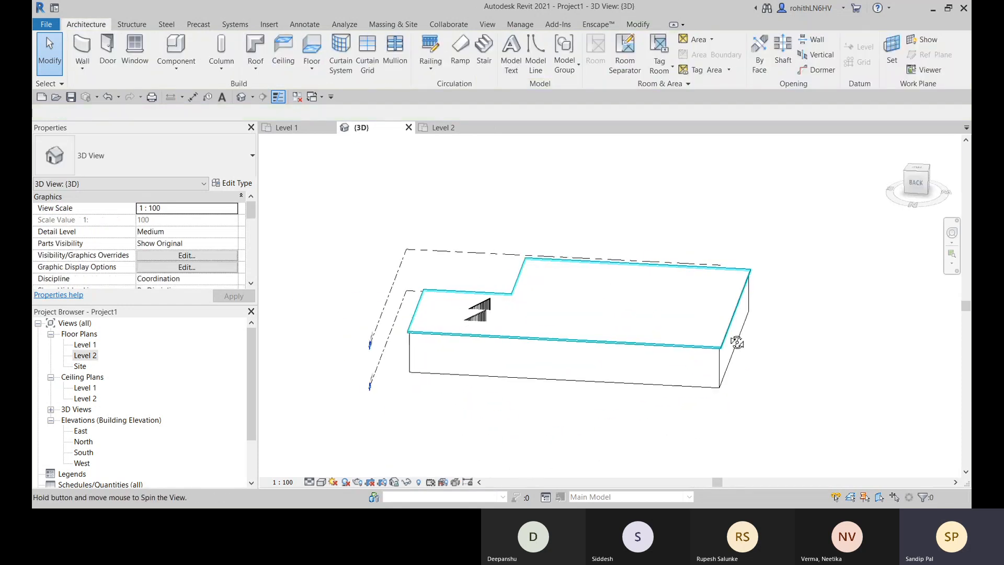
scroll(485, 314, up, 5)
shift+middle_drag(416, 289, 323, 311)
shift+middle_drag(422, 310, 648, 473)
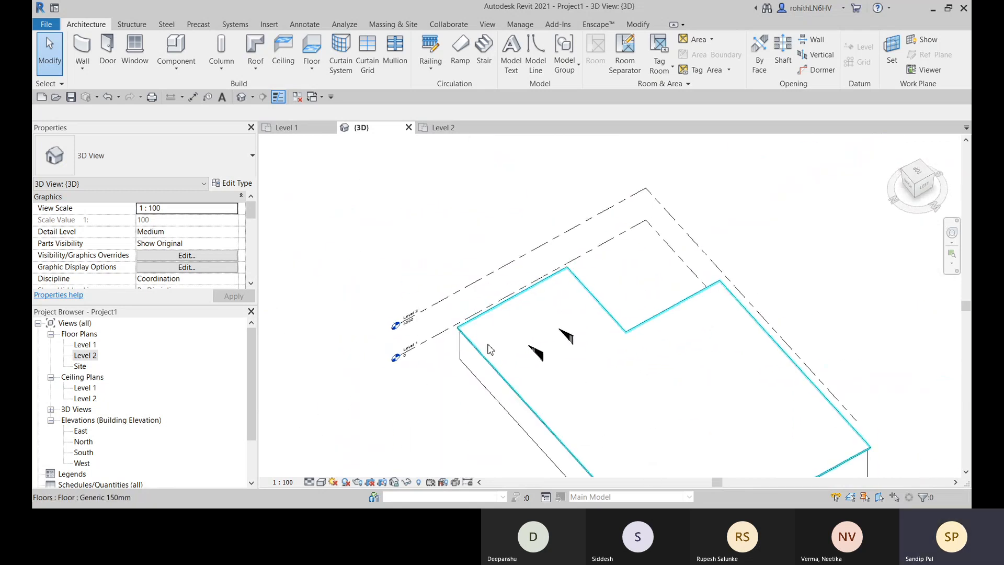
- Start a shaft opening sketch on the Level 2 plan and set the view's visual style to Wireframe around the stair
click(783, 52)
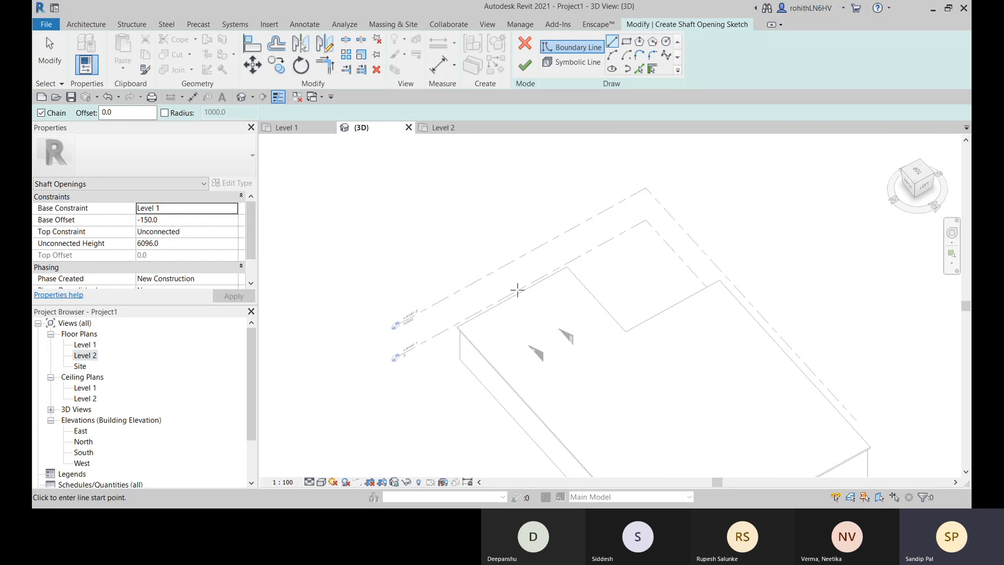
click(434, 130)
middle_drag(628, 287, 464, 274)
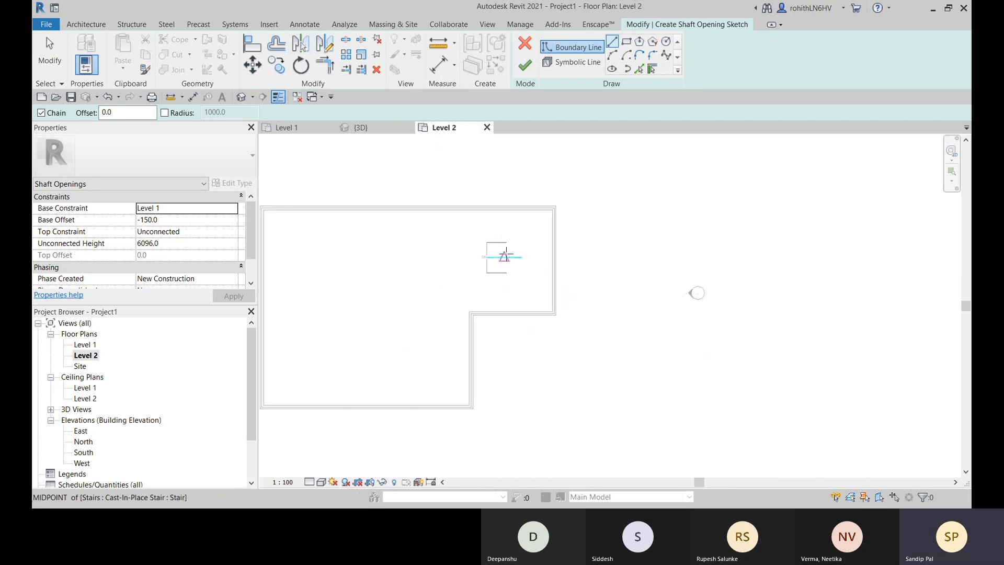
click(321, 482)
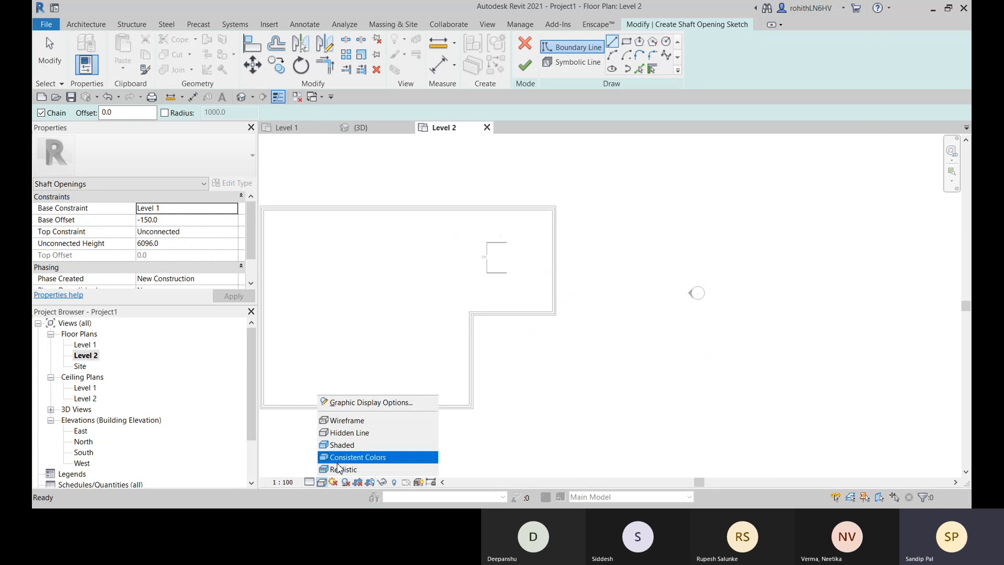
click(359, 418)
scroll(560, 269, up, 2)
scroll(523, 225, up, 4)
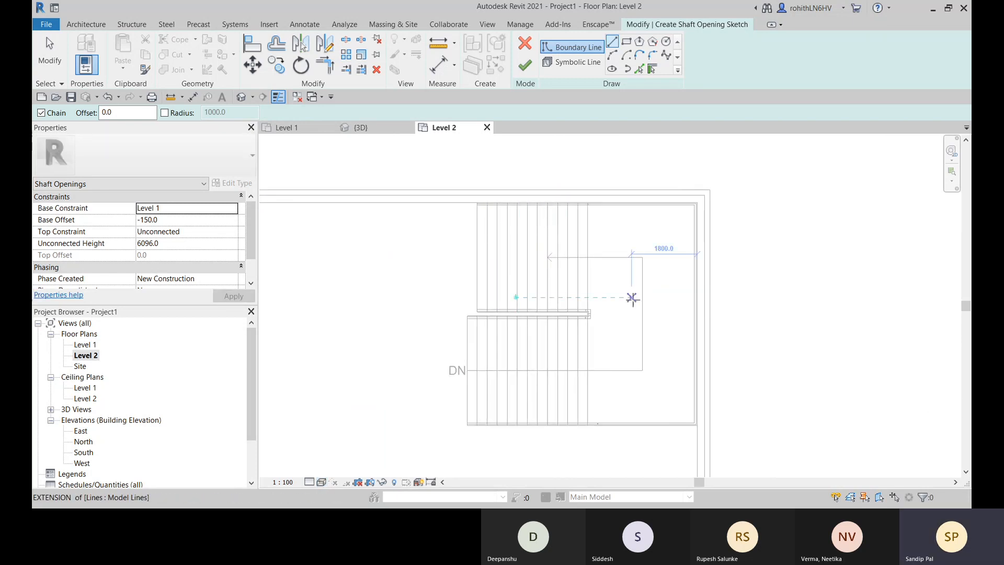
middle_drag(640, 301, 642, 299)
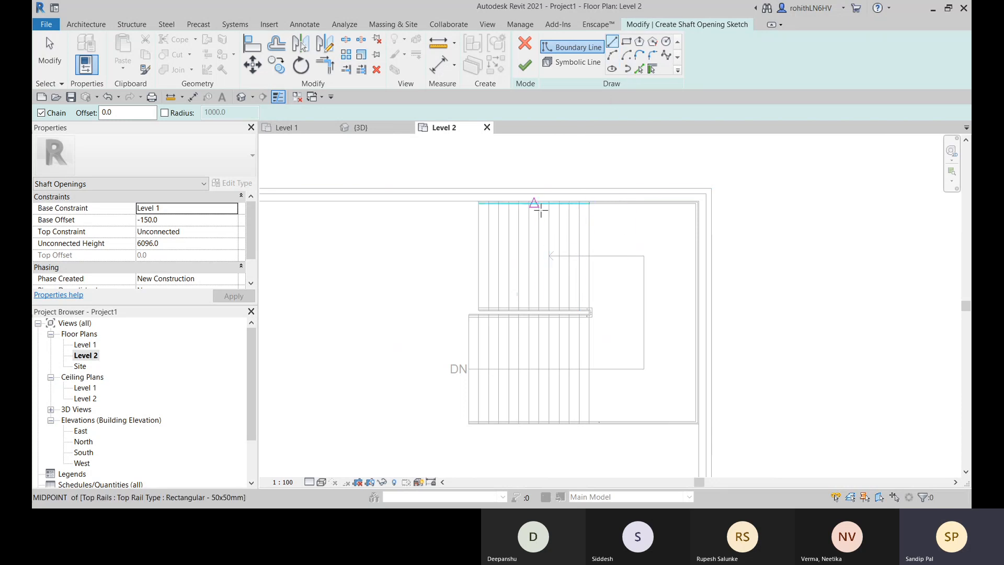
- Draw the shaft boundary down a riser of the upper run to the gap between runs, then 1650 to the lower run's outer end
click(489, 203)
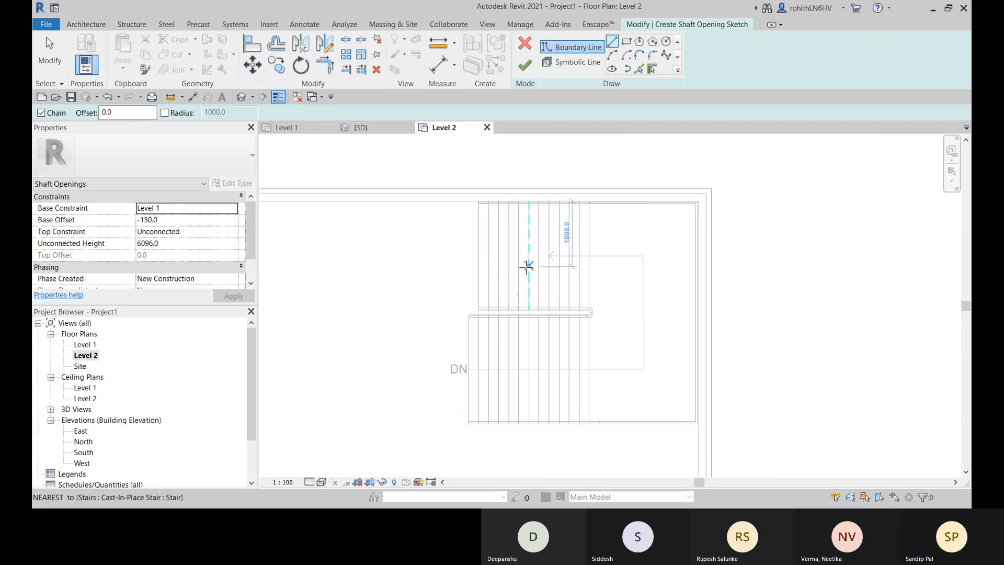
click(528, 202)
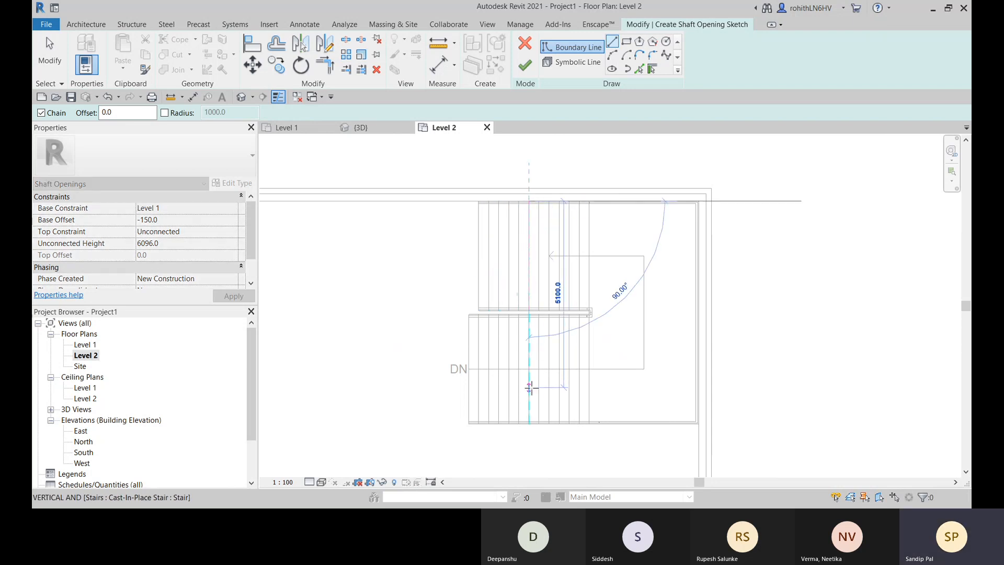
scroll(531, 319, up, 6)
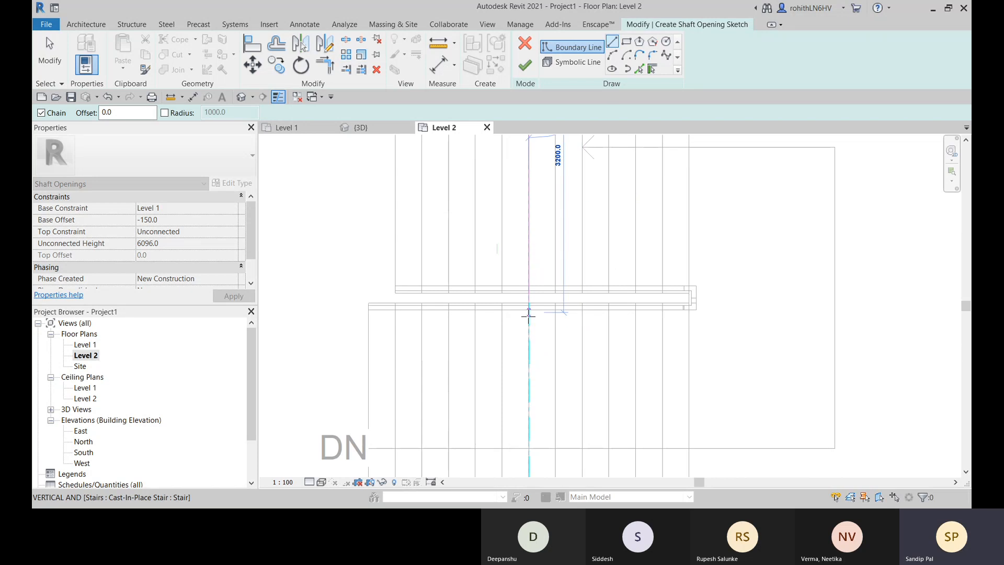
scroll(532, 299, up, 2)
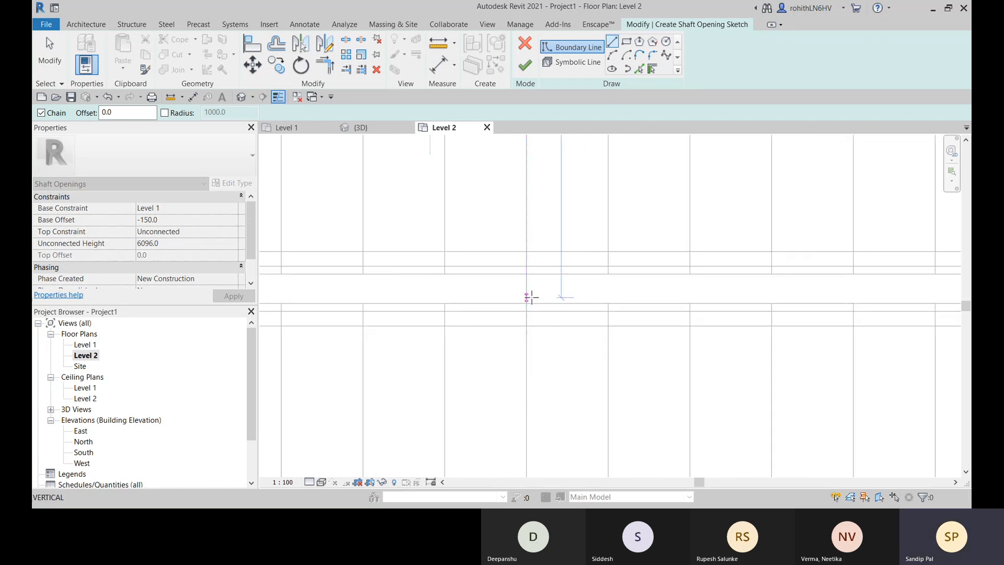
click(531, 299)
scroll(455, 296, down, 2)
scroll(453, 296, down, 2)
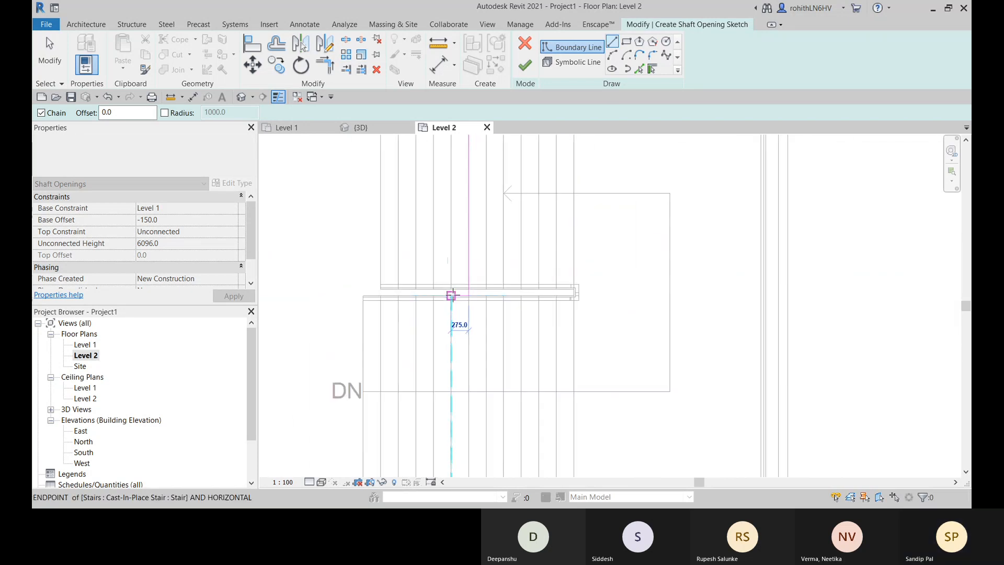
scroll(364, 296, up, 2)
click(371, 297)
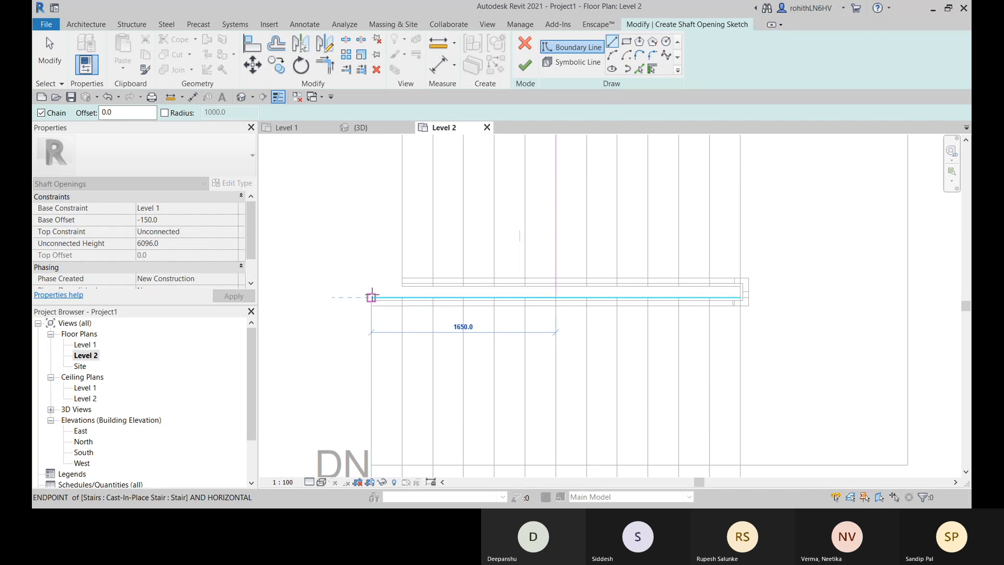
- Continue the shaft boundary 3000 down the end of the lower run, then along its lower edge to the right wall's inner face
scroll(370, 353, down, 2)
middle_drag(386, 445, 399, 309)
scroll(384, 360, up, 2)
scroll(384, 356, up, 3)
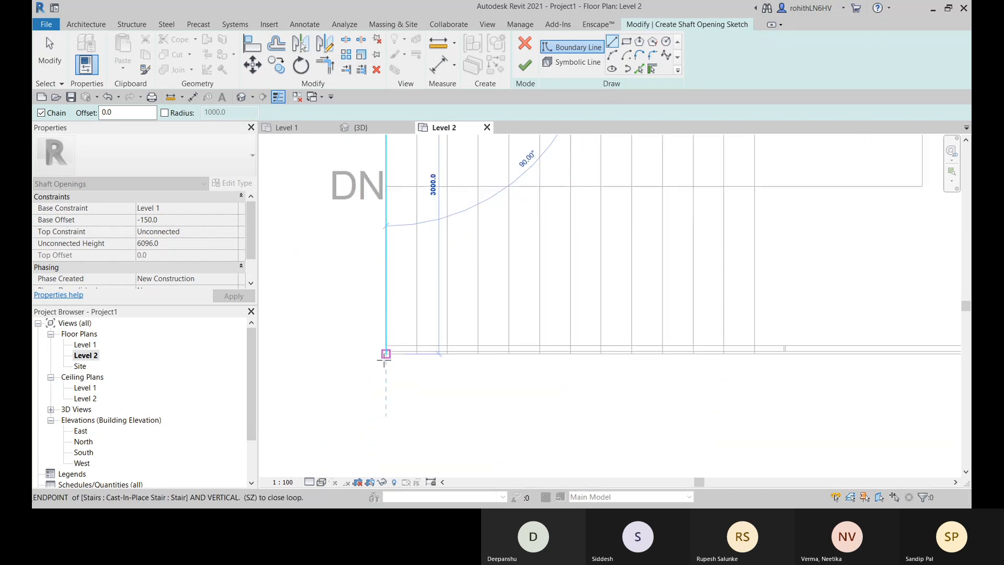
click(388, 349)
scroll(557, 368, down, 5)
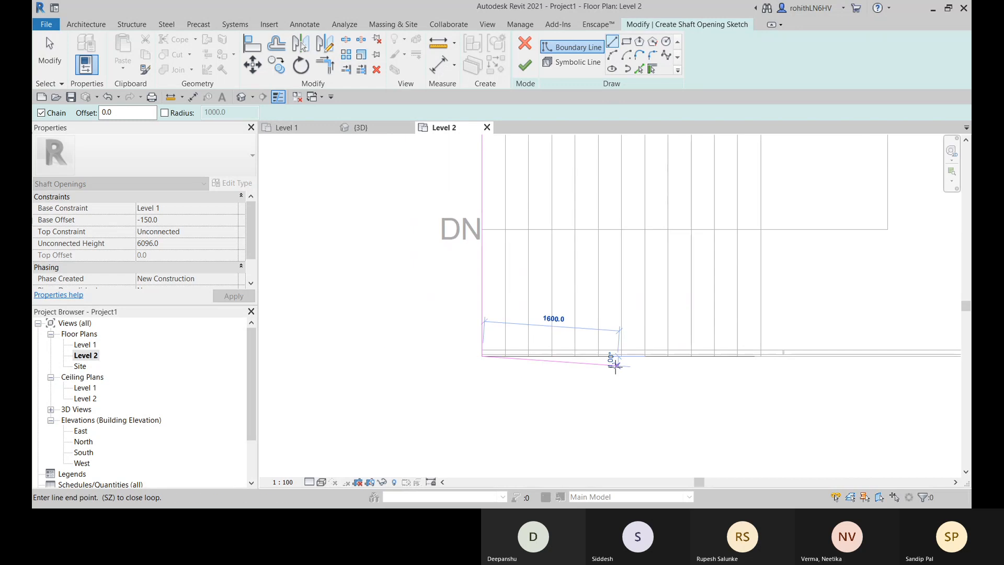
middle_drag(704, 363, 481, 360)
scroll(689, 361, up, 2)
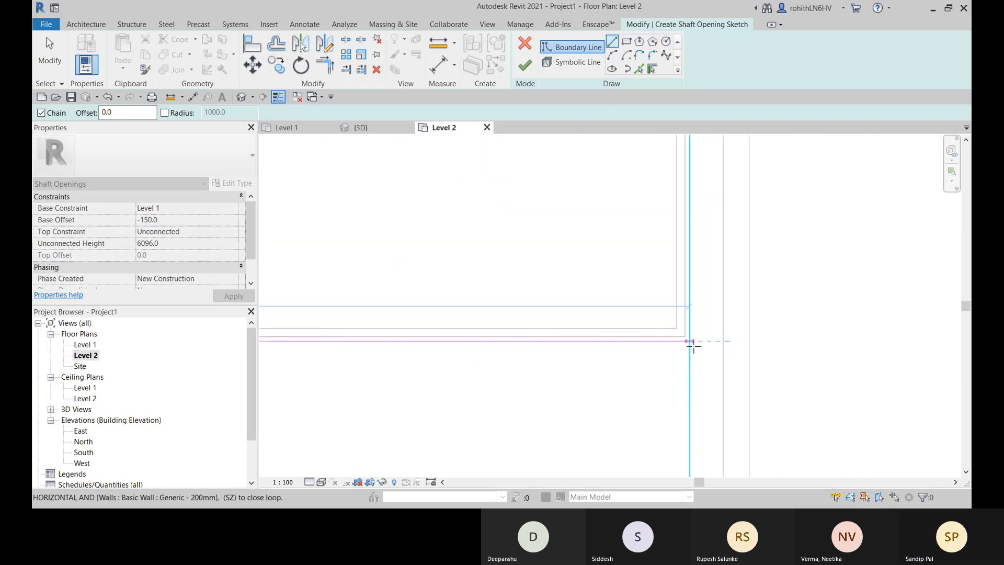
click(691, 347)
- Close the shaft boundary up the right wall's inner face and back along the stair's upper edge to the starting point
scroll(700, 272, down, 2)
middle_drag(701, 290, 687, 544)
scroll(696, 210, up, 4)
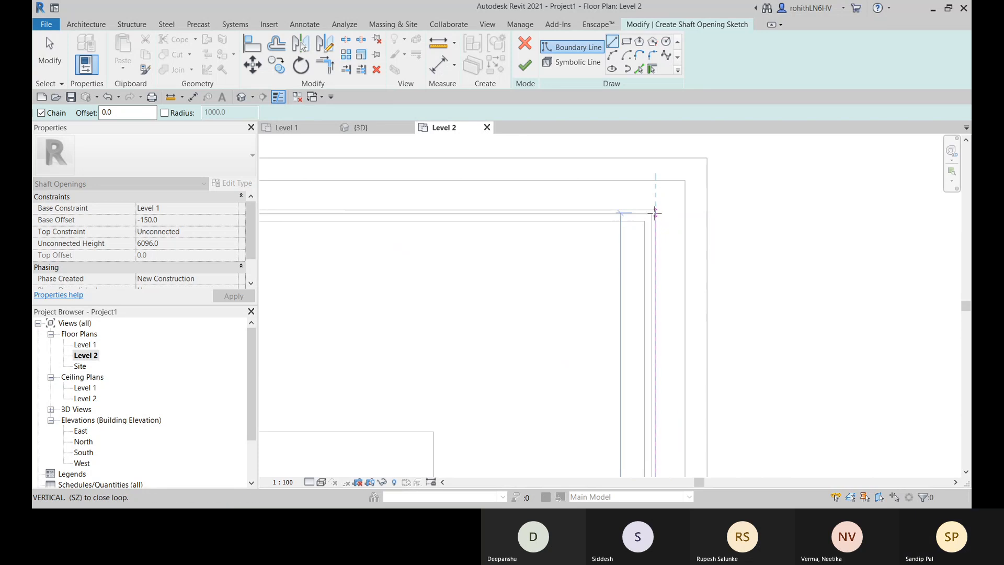
click(656, 210)
scroll(510, 232, down, 4)
mouse_move(474, 249)
middle_down()
mouse_move(516, 254)
mouse_move(573, 234)
mouse_move(587, 193)
mouse_move(656, 260)
mouse_move(531, 264)
middle_up()
scroll(595, 226, up, 4)
click(577, 195)
scroll(583, 209, down, 4)
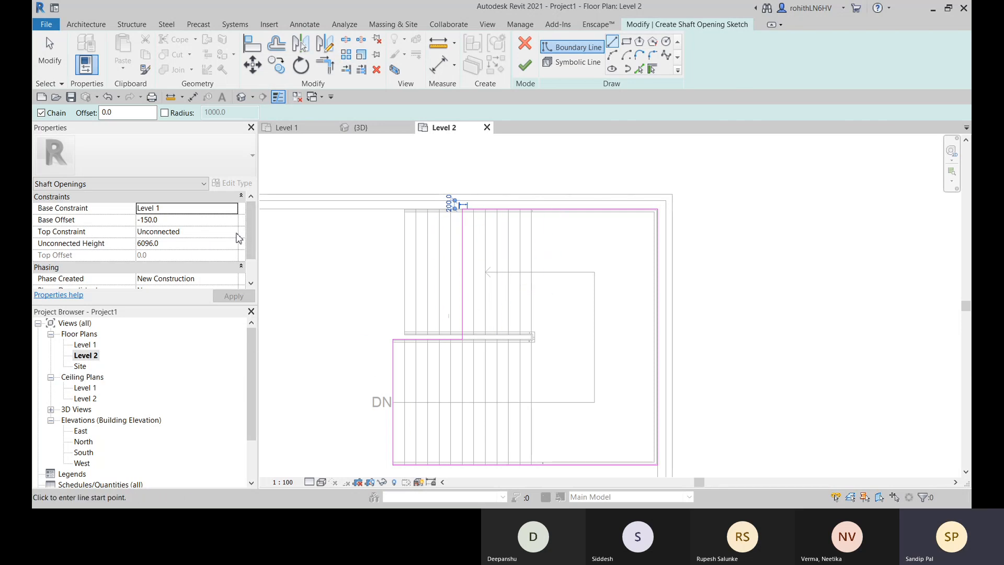
- Set the shaft opening's Top Constraint to Up to level: Level 2, with a Top Offset of 0.0
click(236, 232)
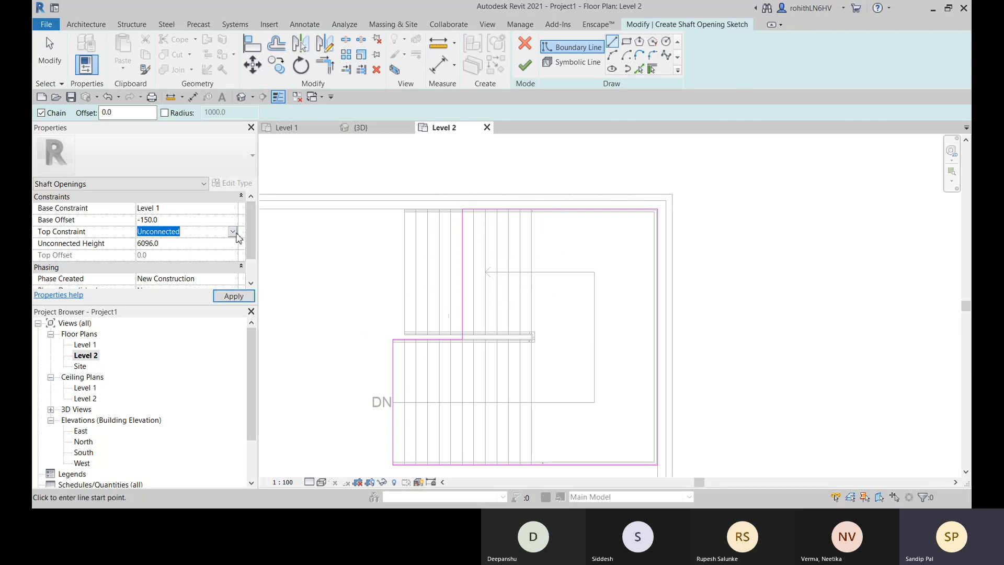
click(177, 268)
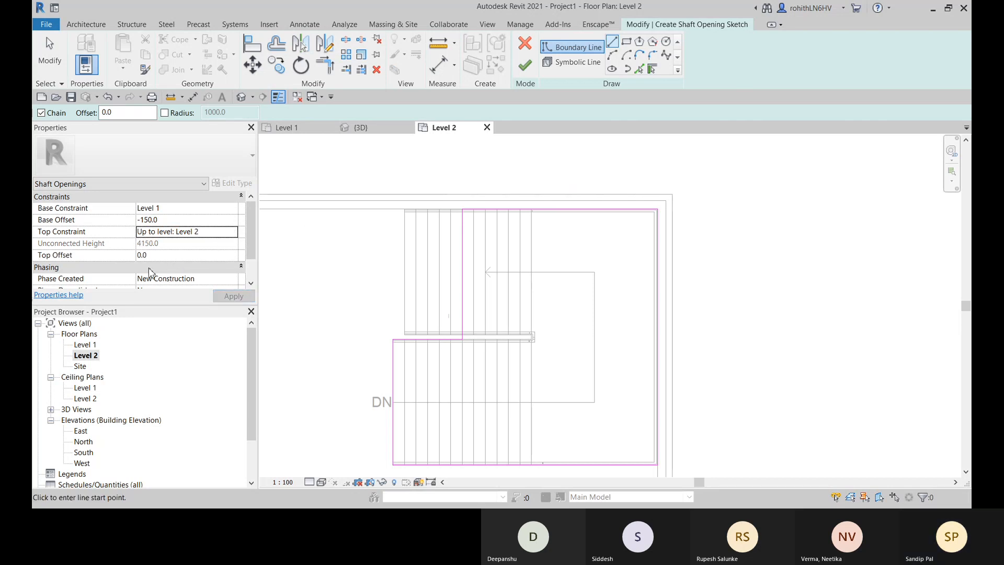
click(160, 257)
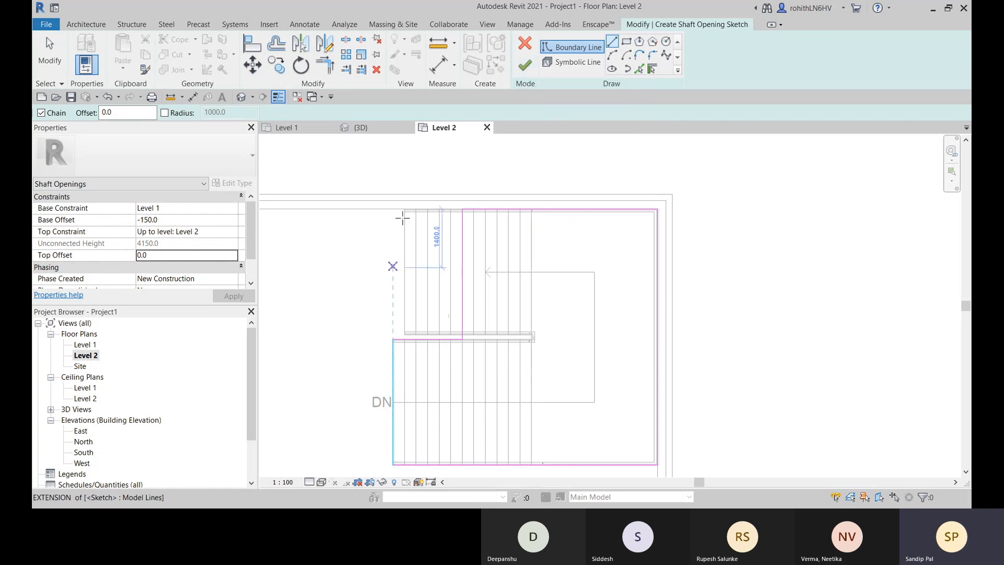
- Draw a diagonal symbolic line across the shaft from the boundary's upper corner on the riser to its lower-right corner
click(574, 64)
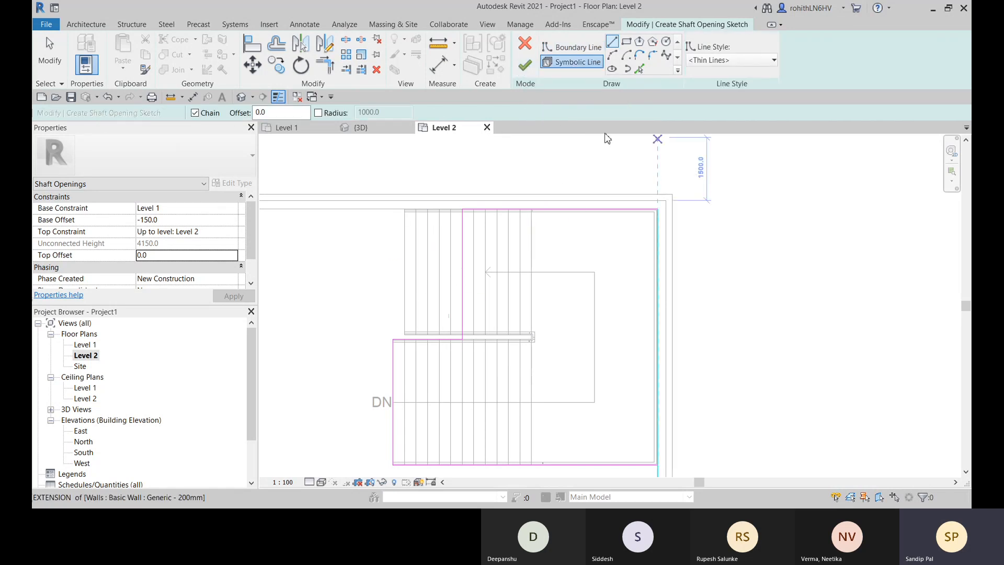
click(463, 210)
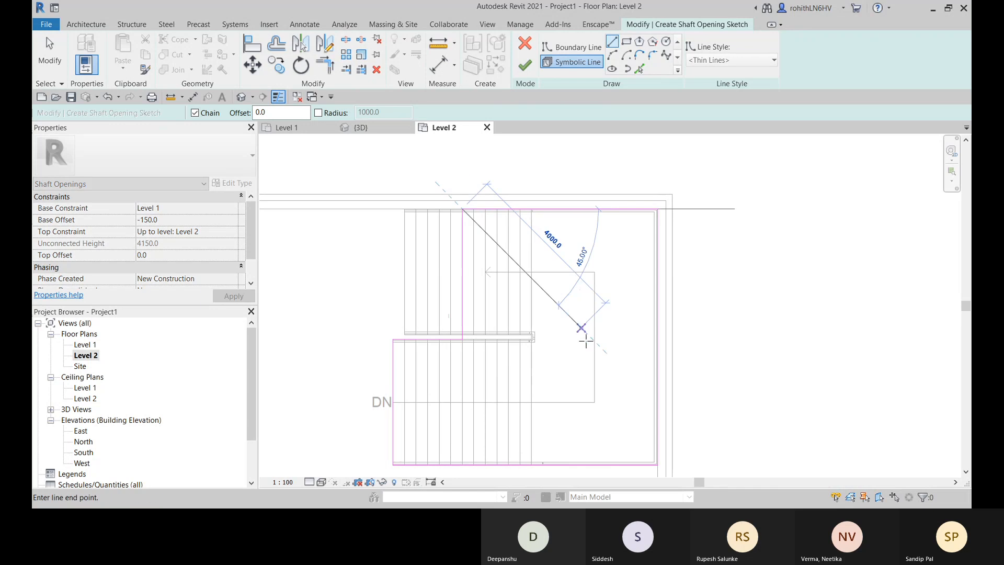
click(657, 464)
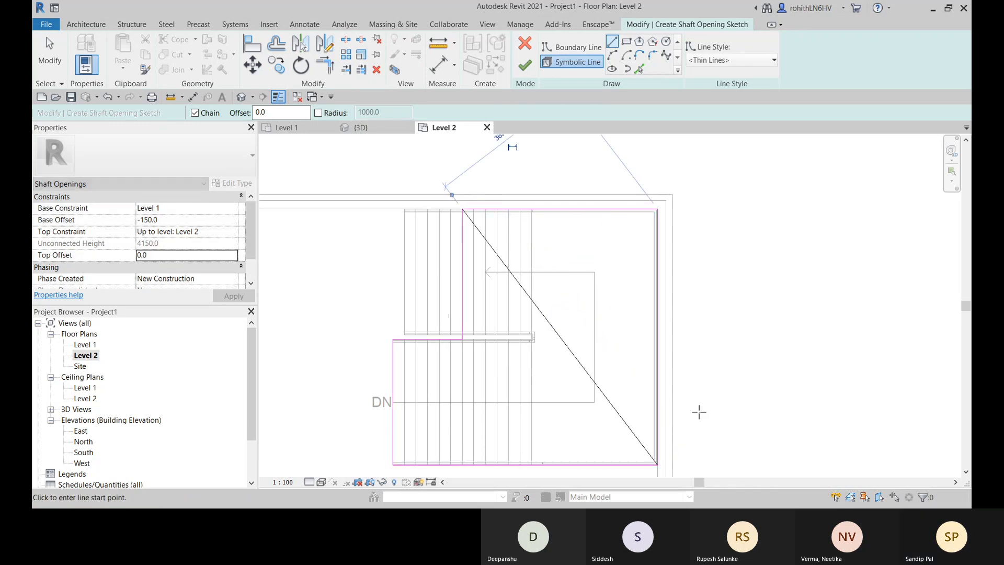
- Draw the second diagonal symbolic line across the shaft, from its upper-right corner to its lower-left corner, and finish the shaft sketch
click(658, 210)
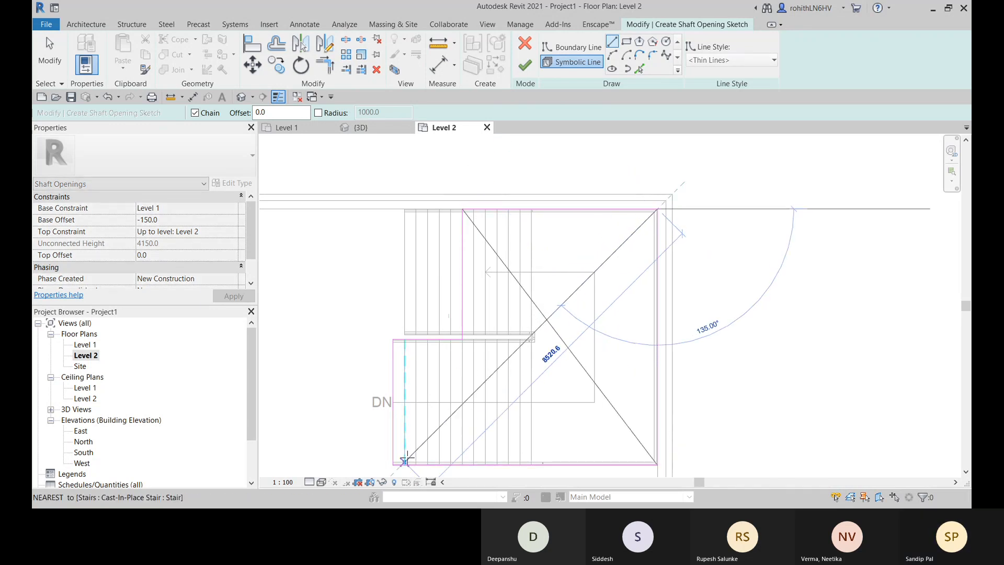
click(392, 464)
key(Escape)
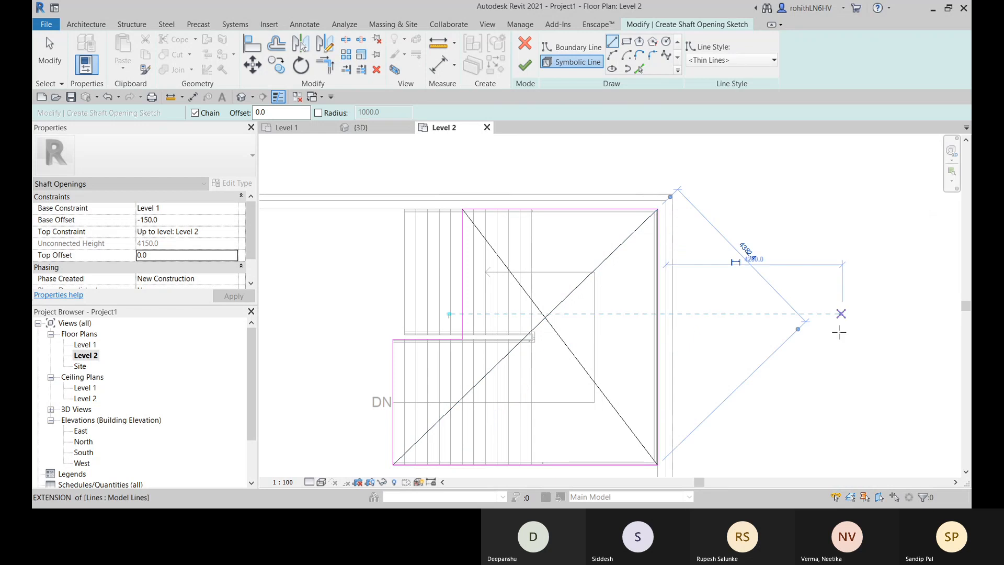
middle_drag(626, 321, 652, 301)
click(524, 66)
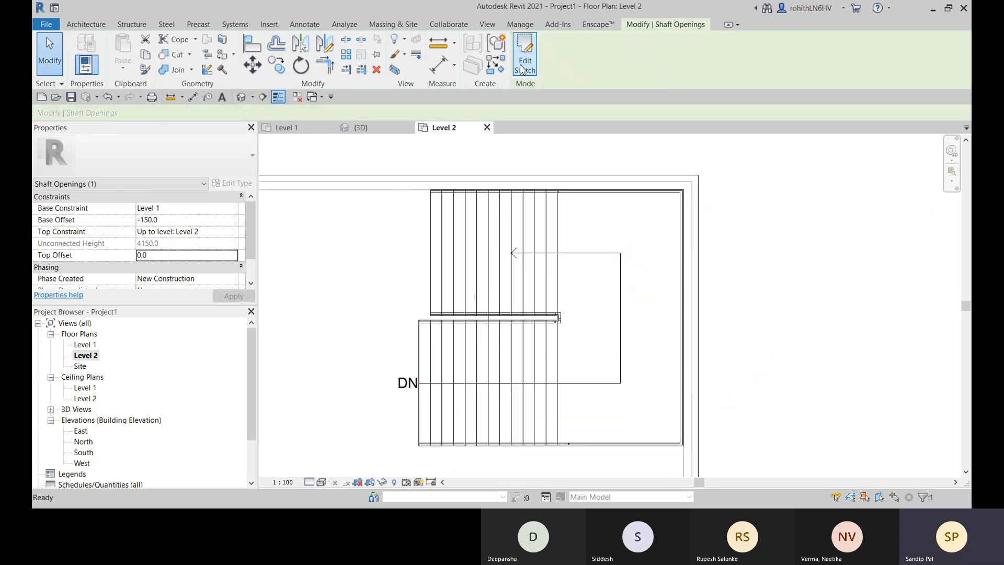
- Examine the shaft opening, stair and railings from several sides in the 3D view
middle_drag(481, 410, 506, 376)
click(364, 130)
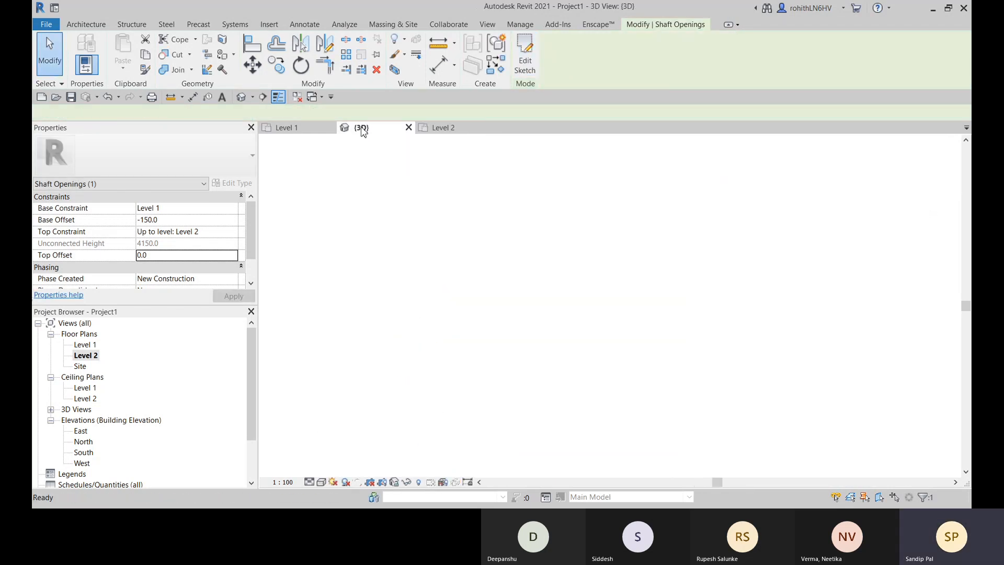
shift+middle_drag(588, 352, 628, 286)
click(508, 425)
scroll(370, 252, up, 4)
middle_drag(552, 302, 706, 299)
shift+middle_drag(462, 301, 613, 293)
shift+middle_drag(460, 302, 670, 300)
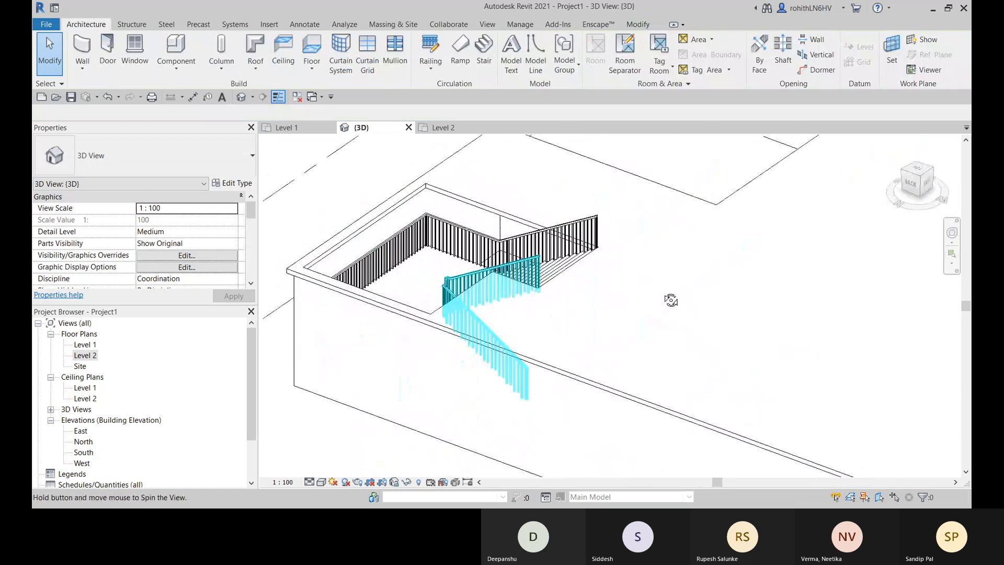
shift+middle_drag(484, 329, 728, 329)
middle_drag(513, 319, 569, 345)
shift+middle_drag(506, 325, 607, 337)
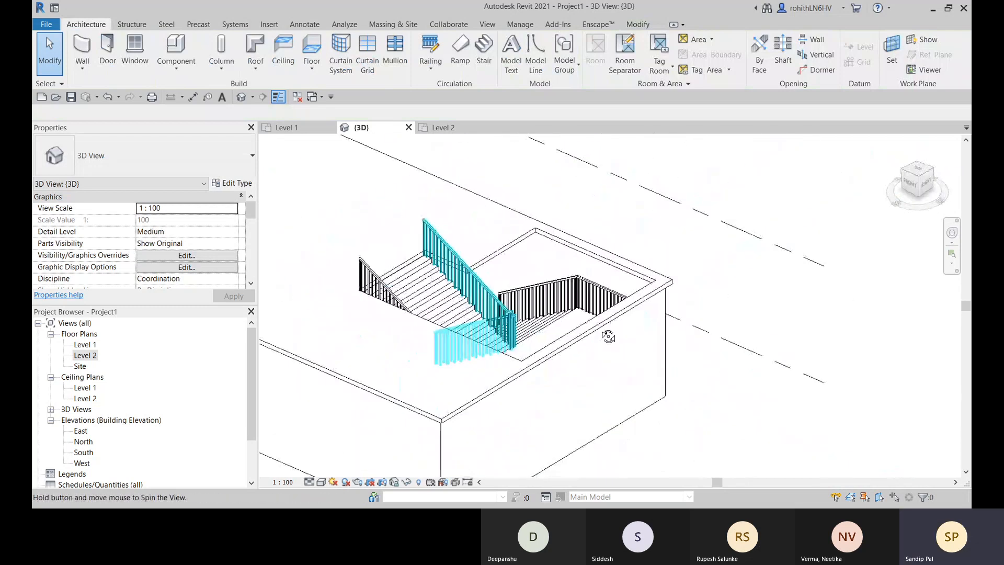
scroll(490, 259, up, 3)
scroll(529, 268, down, 3)
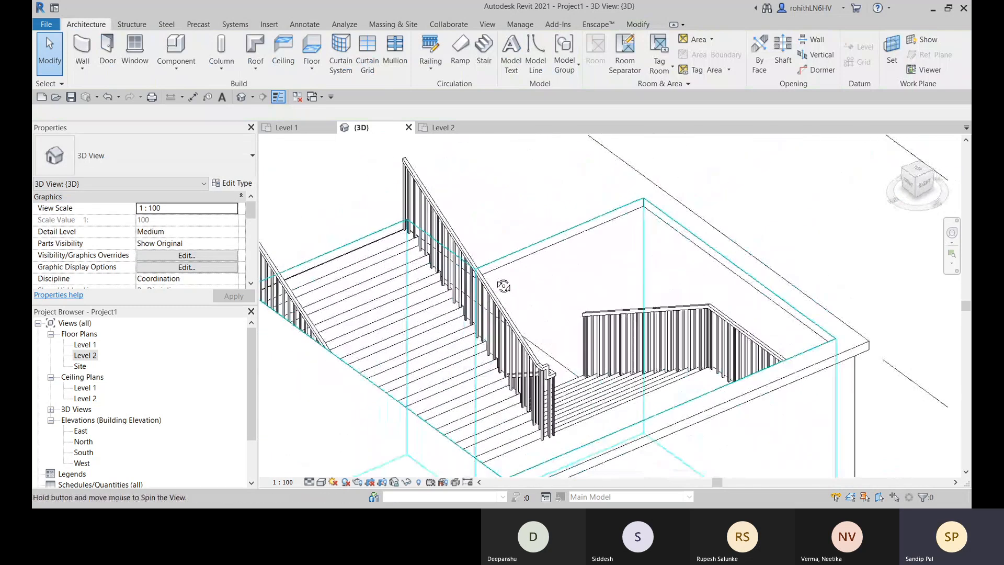
shift+middle_drag(529, 268, 652, 390)
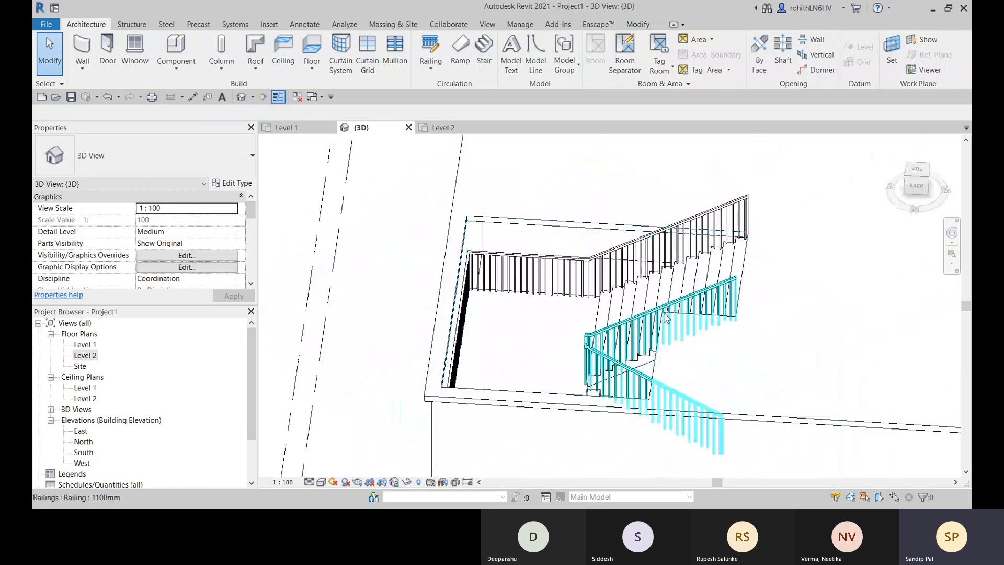
shift+middle_drag(666, 330, 590, 347)
shift+middle_drag(474, 360, 525, 378)
scroll(525, 377, down, 4)
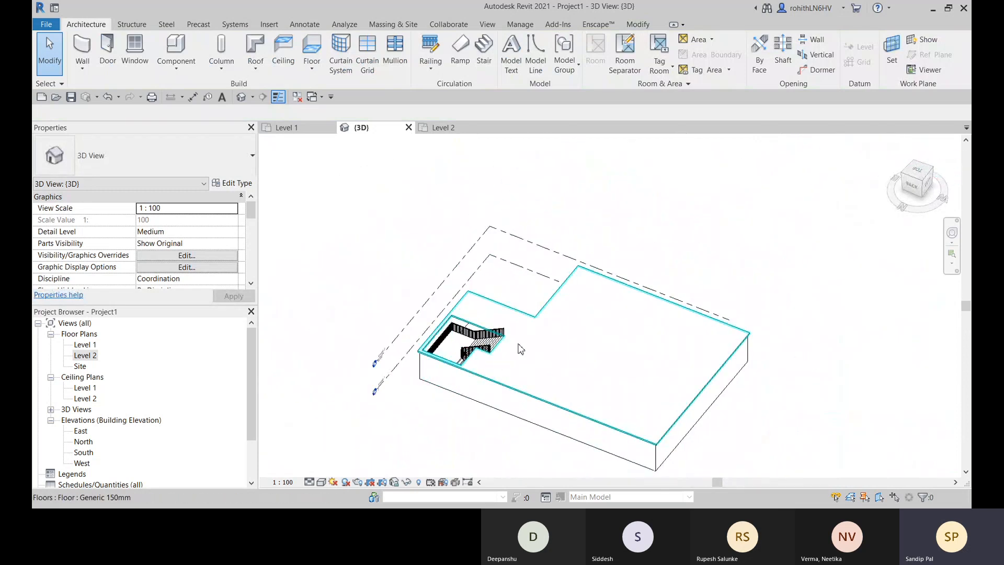
scroll(525, 380, up, 2)
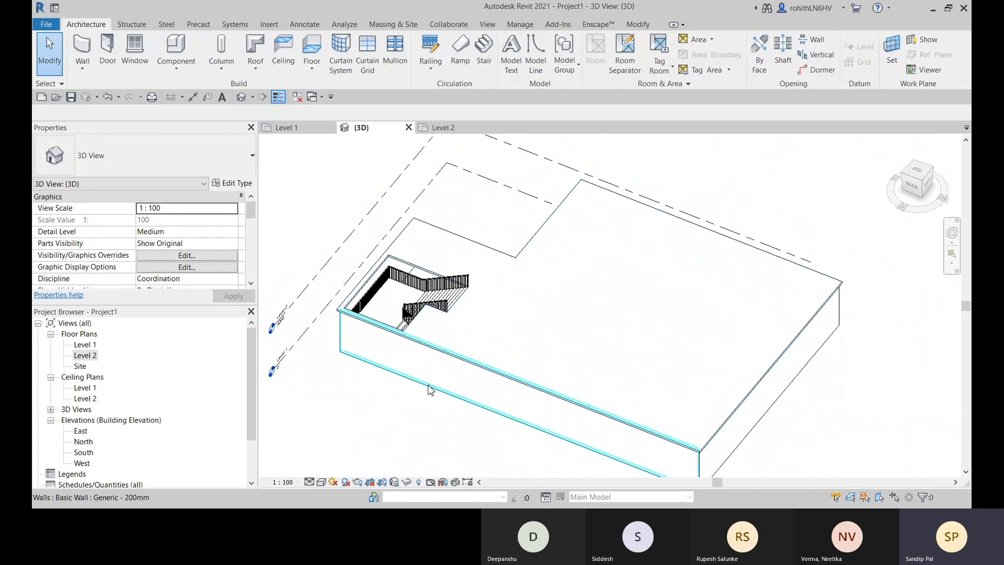
- Try to select the building's perimeter walls together, adding them one by one around the L-shape
click(510, 385)
middle_drag(512, 383, 510, 321)
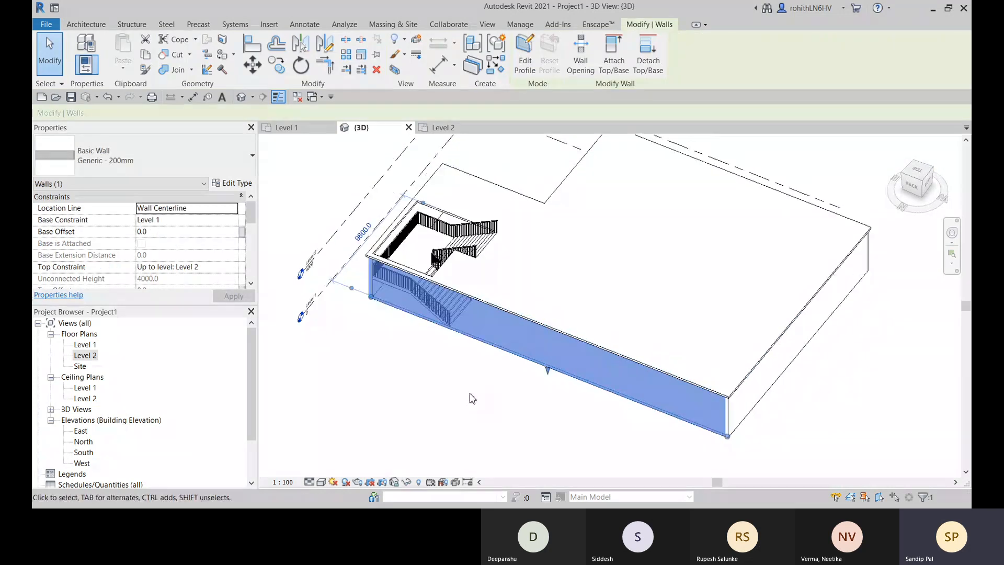
shift+middle_drag(497, 399, 722, 398)
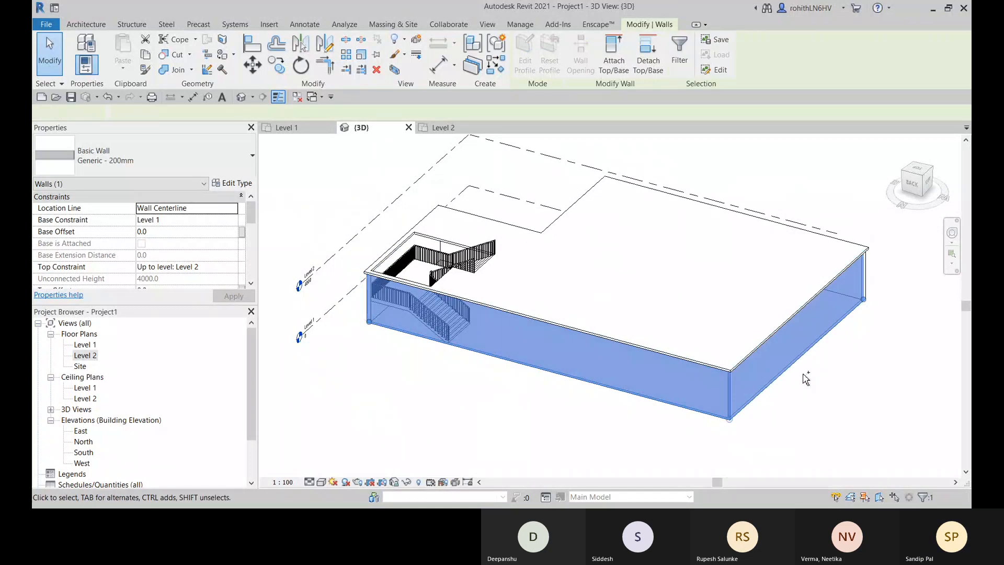
ctrl+click(798, 357)
shift+middle_drag(847, 363, 560, 341)
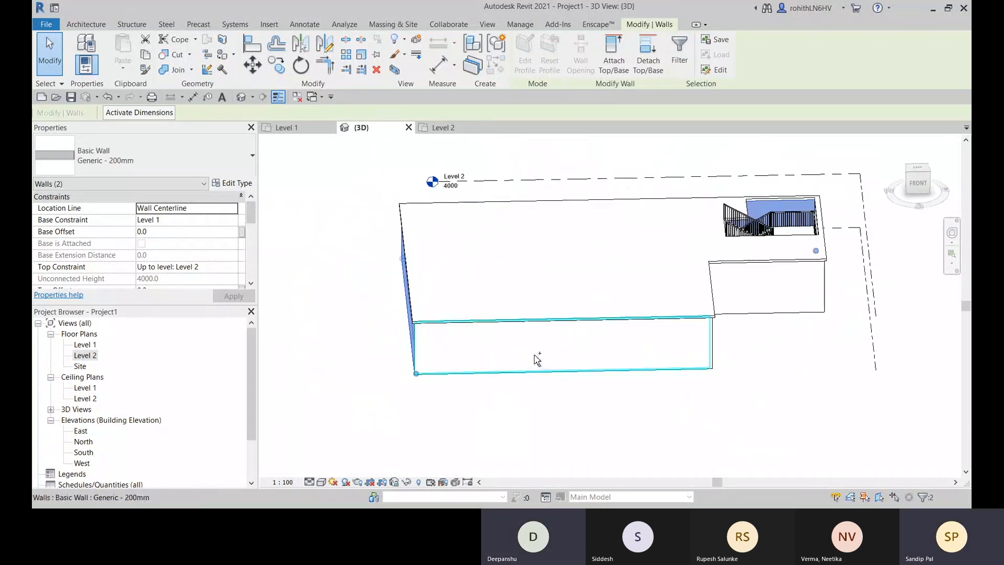
ctrl+click(538, 352)
ctrl+click(748, 310)
shift+middle_drag(768, 356, 544, 345)
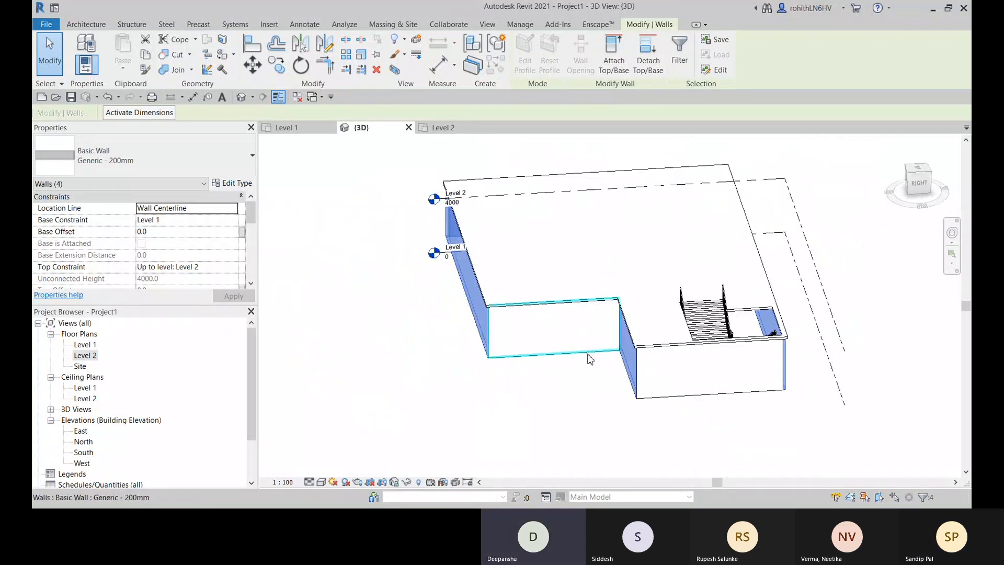
ctrl+click(543, 343)
middle_drag(554, 394, 675, 410)
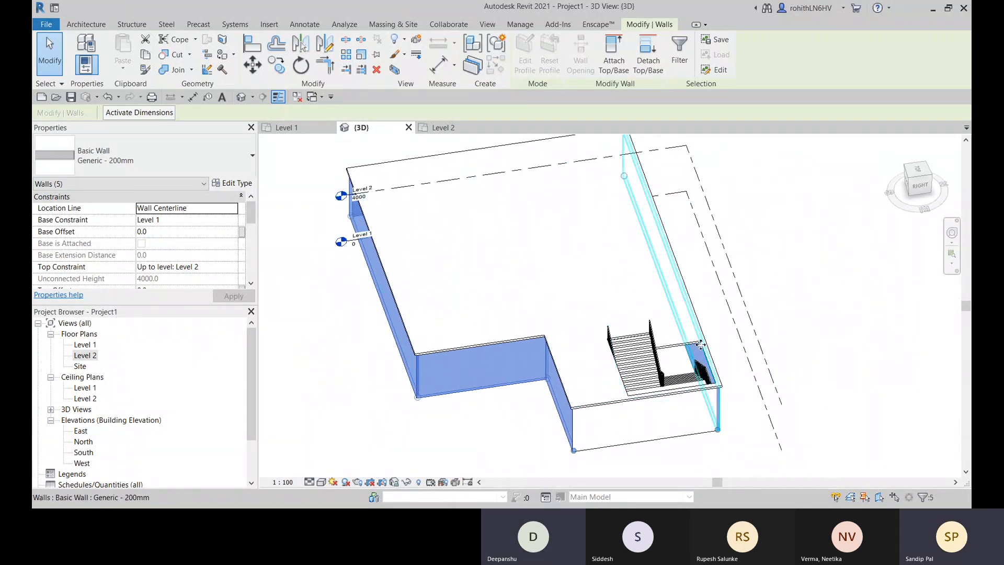
scroll(699, 347, up, 2)
- Select the Level 2 floor, inspect its cut-out around the stair, and clear the selection
click(670, 354)
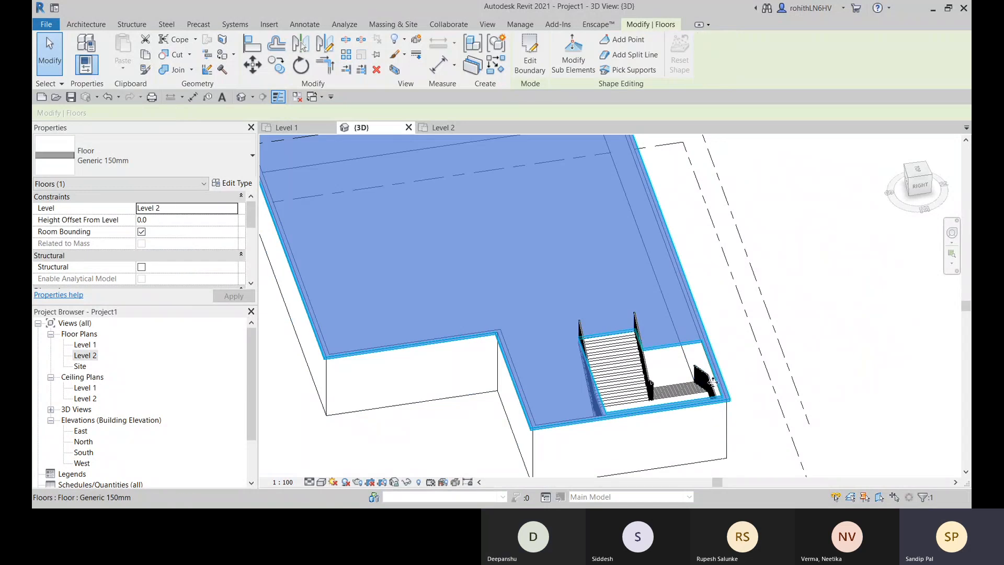
scroll(680, 403, down, 4)
middle_drag(692, 432, 630, 398)
scroll(529, 364, up, 4)
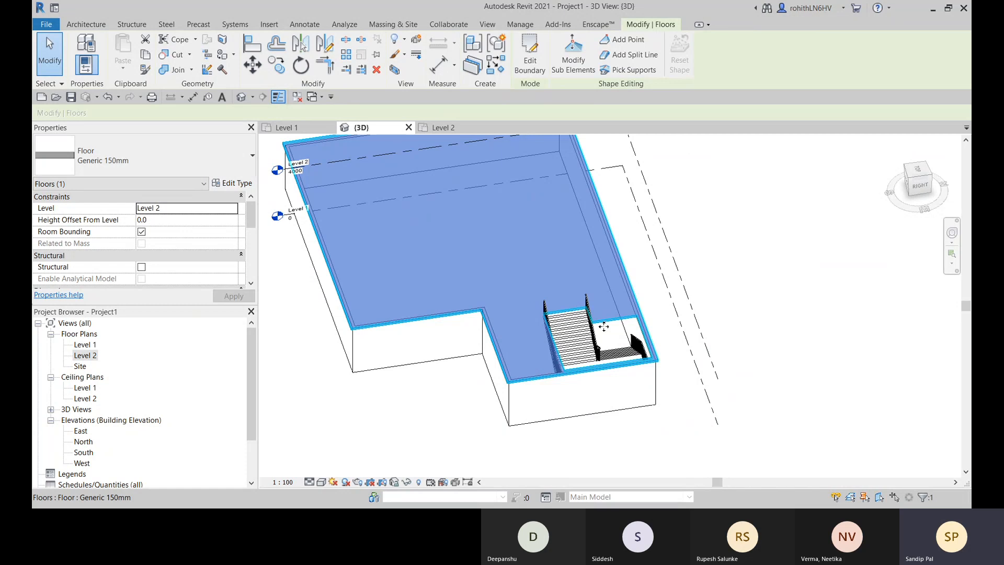
middle_drag(604, 327, 596, 365)
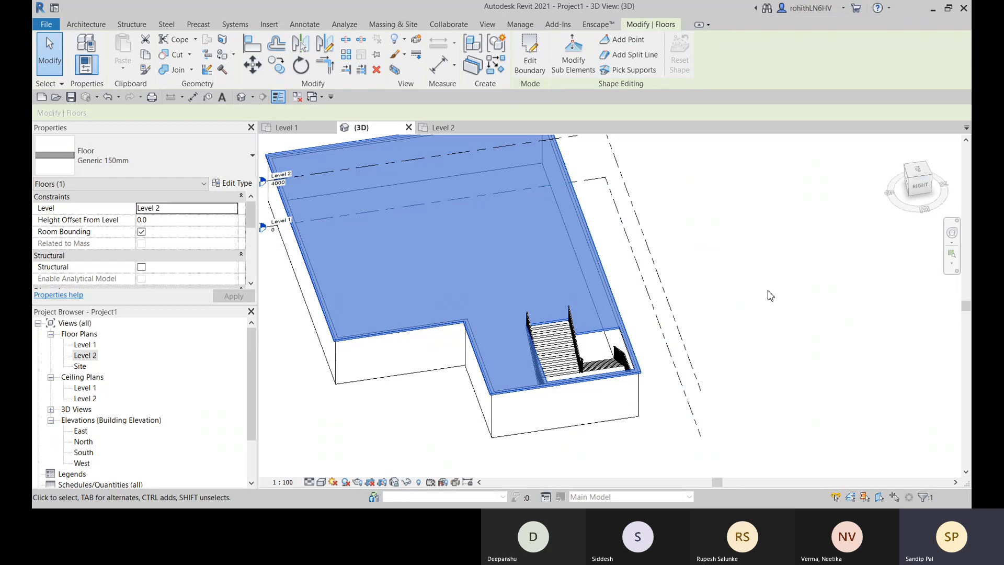
shift+middle_drag(749, 289, 782, 265)
click(782, 266)
- Stretch the top of the stair's shaft opening upward to a Top Offset of about 10884
click(637, 303)
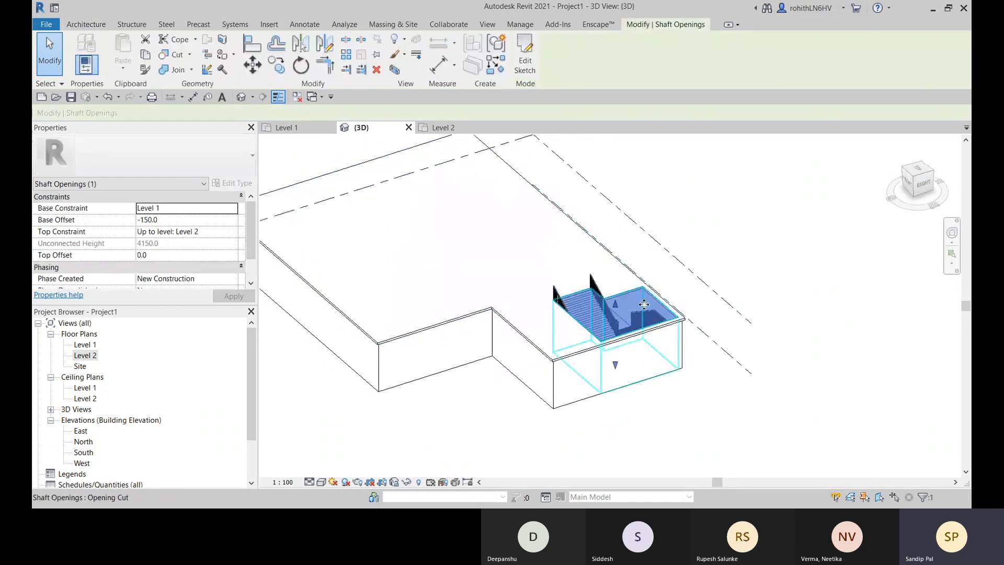
middle_drag(740, 370, 738, 364)
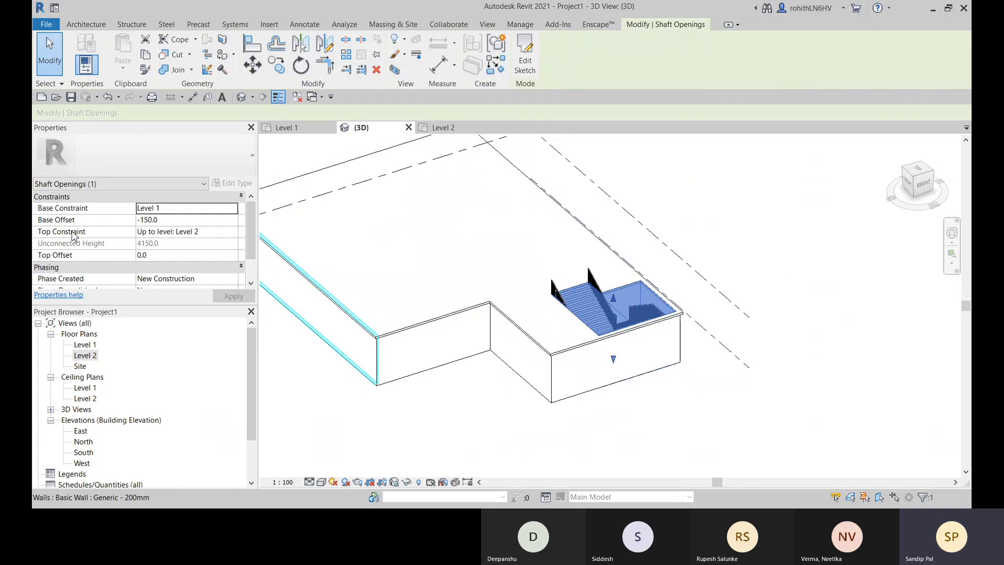
shift+middle_drag(680, 282, 715, 294)
scroll(650, 337, up, 1)
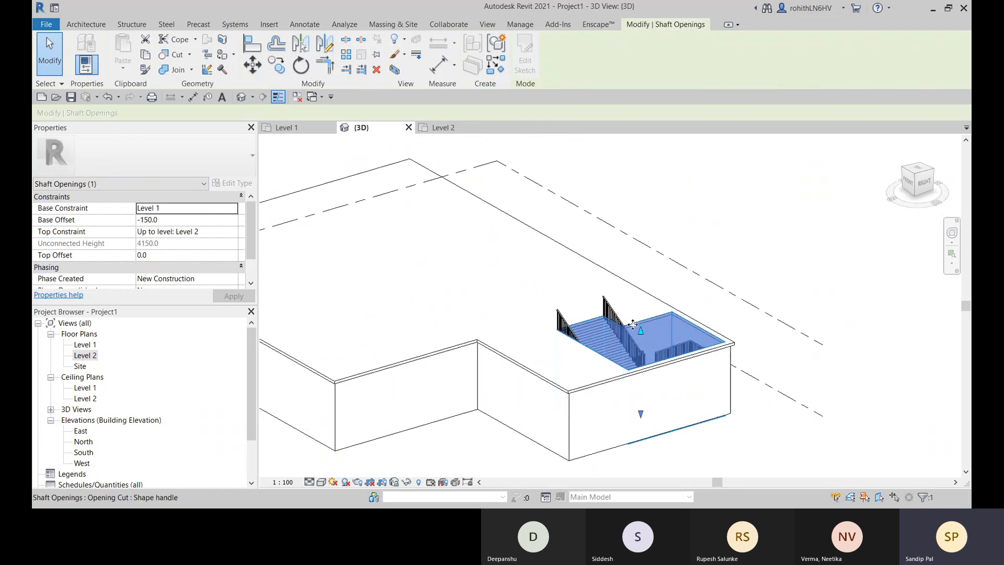
drag(643, 336, 654, 100)
middle_drag(718, 223, 717, 264)
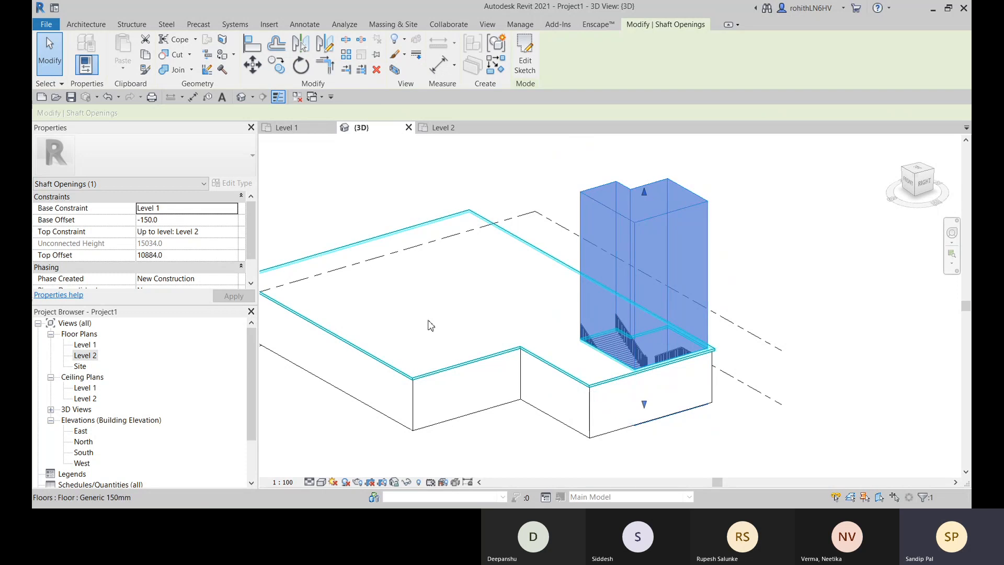
shift+middle_drag(506, 429, 675, 458)
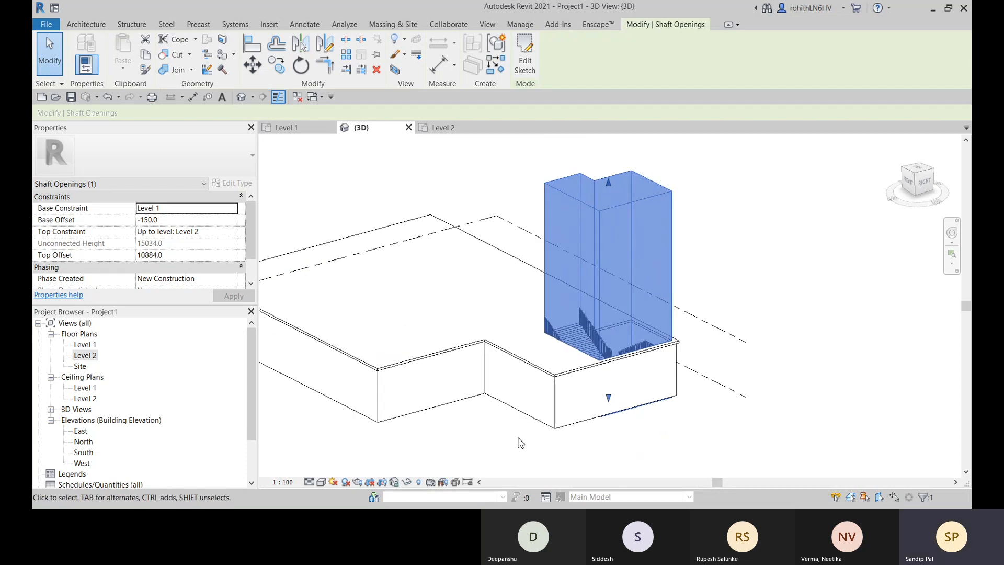
middle_drag(586, 355, 617, 340)
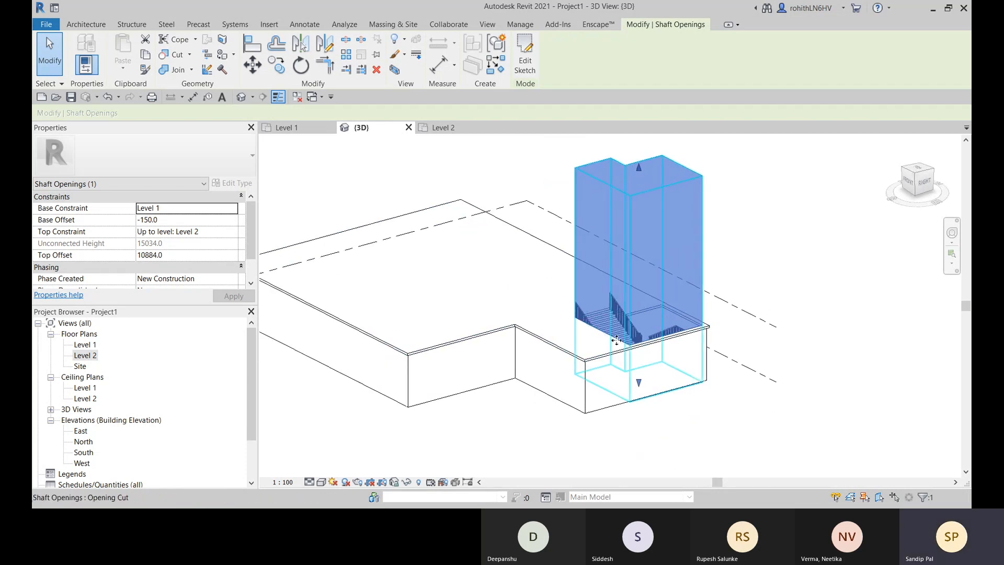
middle_drag(708, 414, 689, 414)
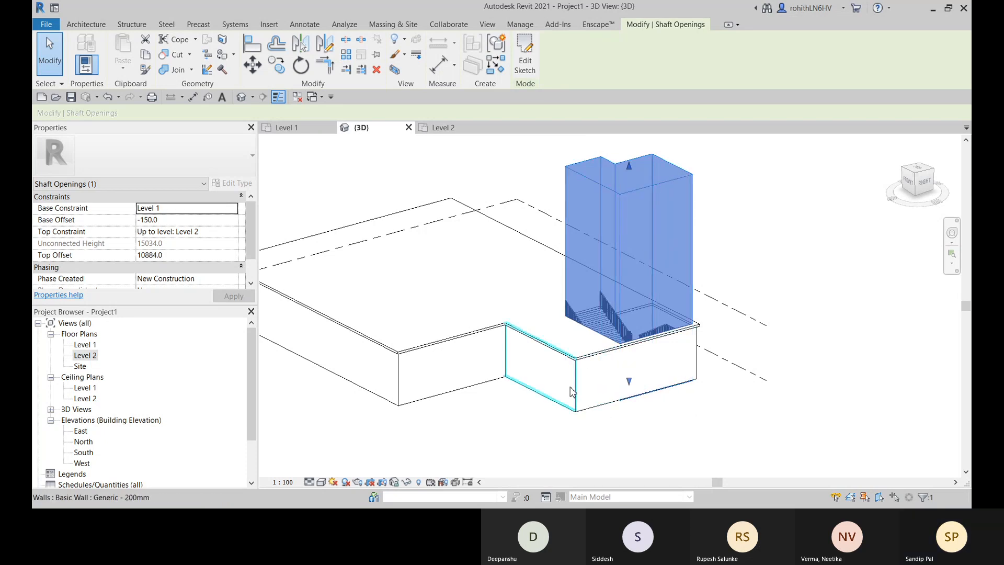
middle_drag(529, 389, 498, 364)
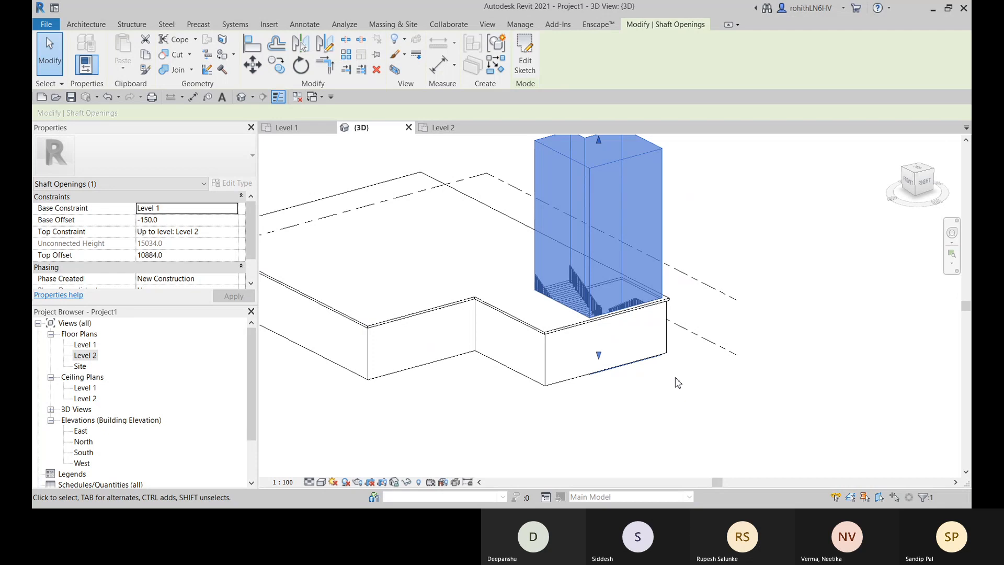
- Lower the top of the shaft opening to a Top Offset of about 876.5 and deselect it
middle_drag(677, 378, 669, 413)
drag(593, 179, 593, 176)
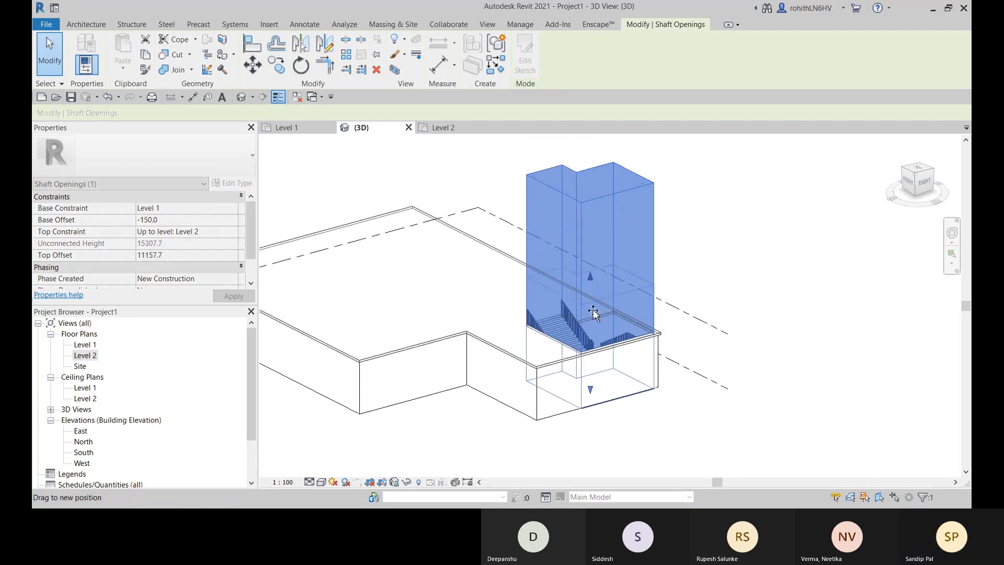
drag(593, 312, 593, 313)
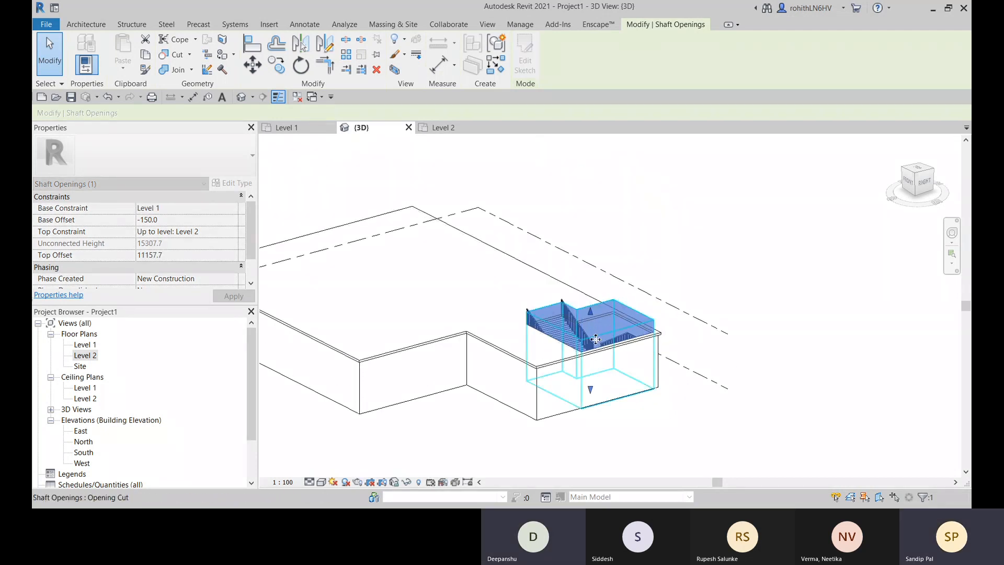
click(764, 329)
- Select the cast-in-place monolithic stair inside the shaft opening
scroll(575, 324, up, 4)
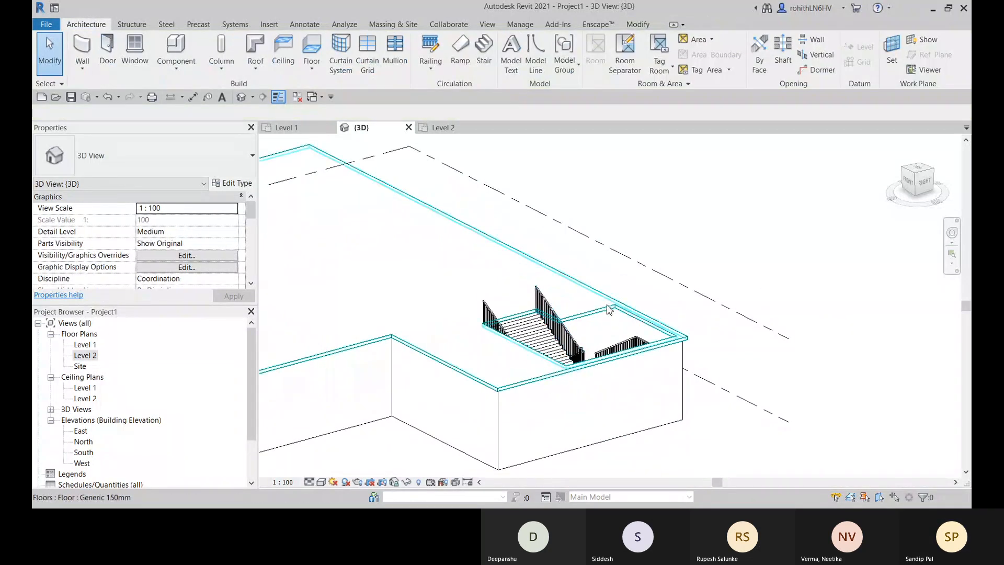
click(527, 329)
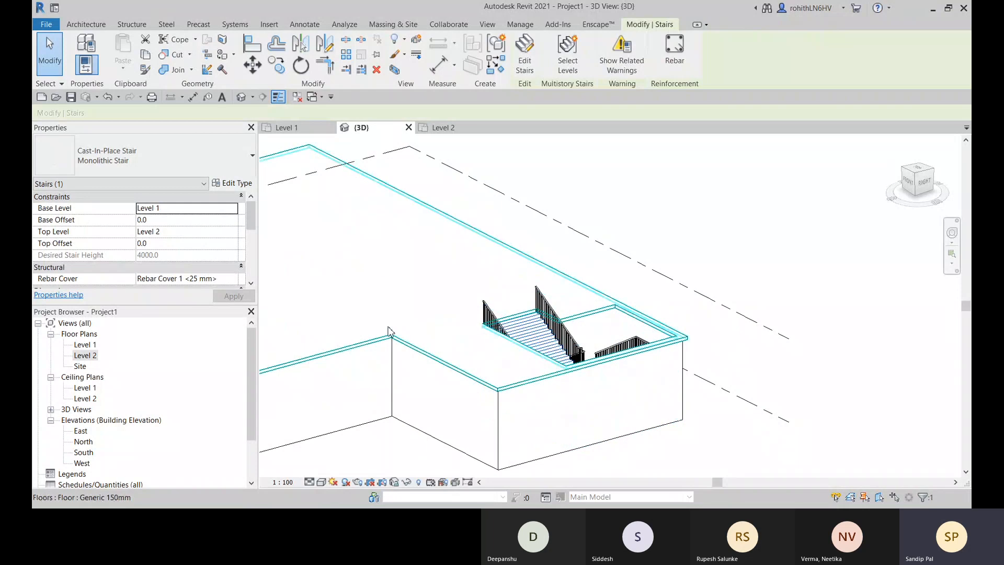
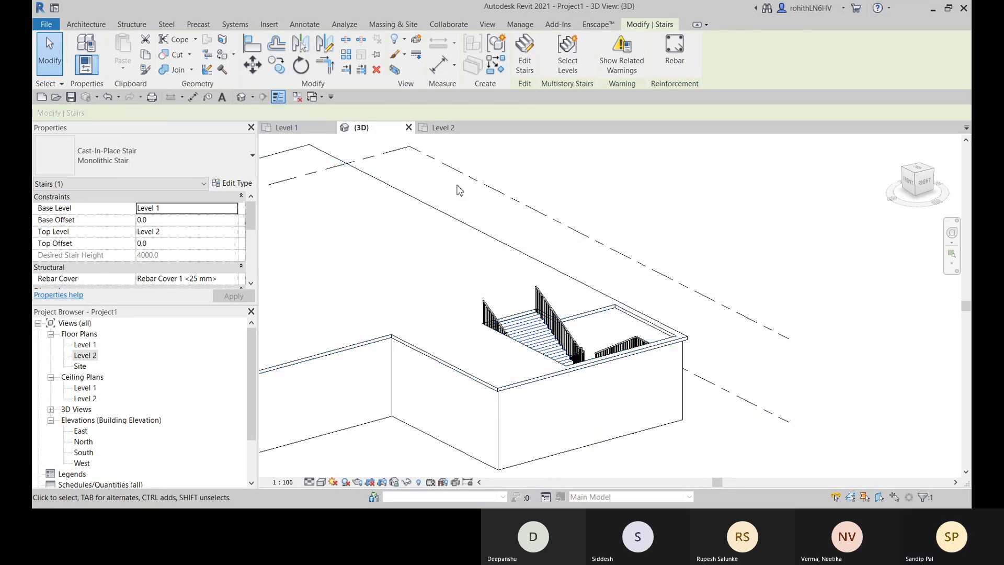
- Select the whole building in the 3D view and filter the Levels and Lines categories out of the selection
scroll(591, 317, down, 2)
scroll(594, 400, down, 3)
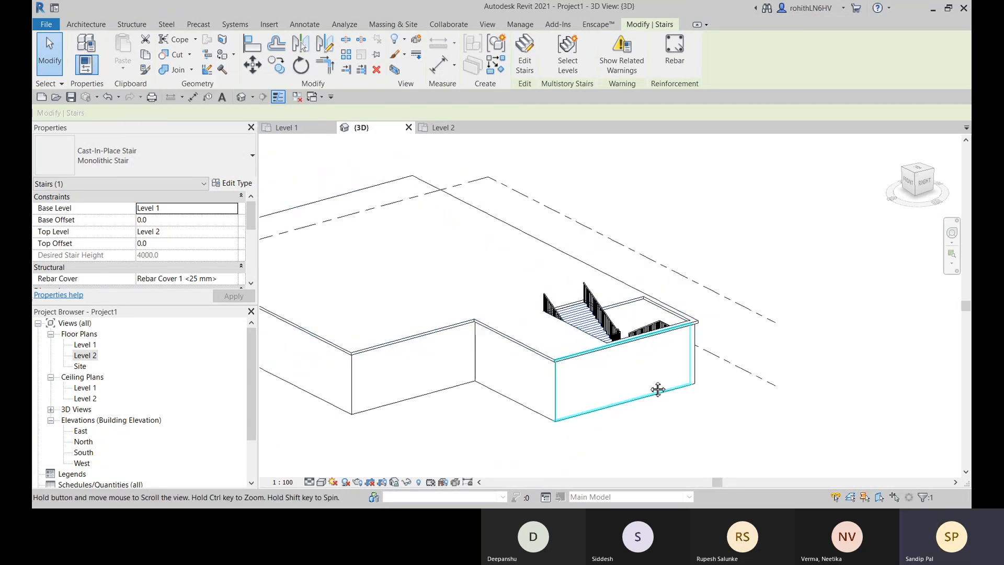
click(604, 397)
scroll(604, 398, down, 1)
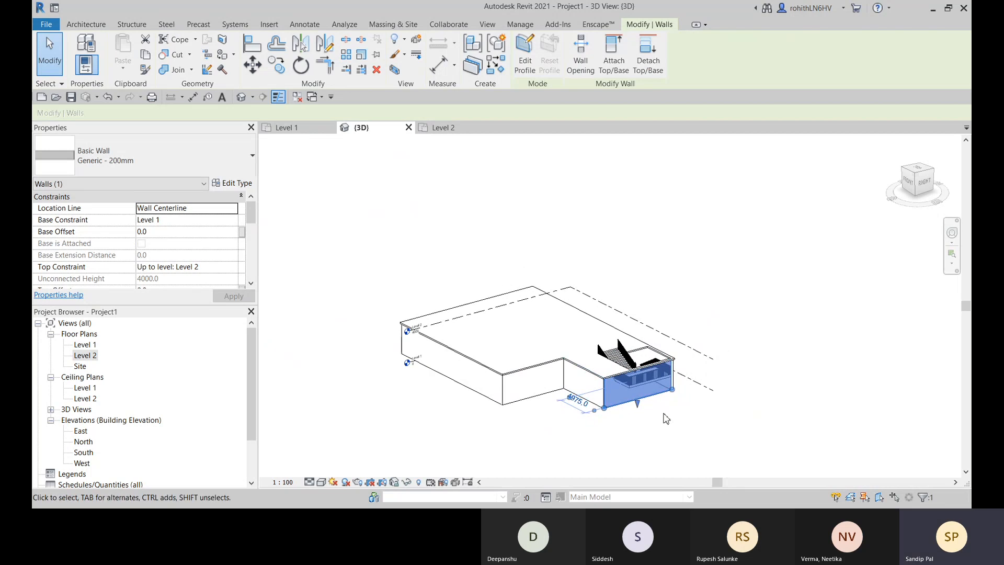
drag(702, 426, 419, 230)
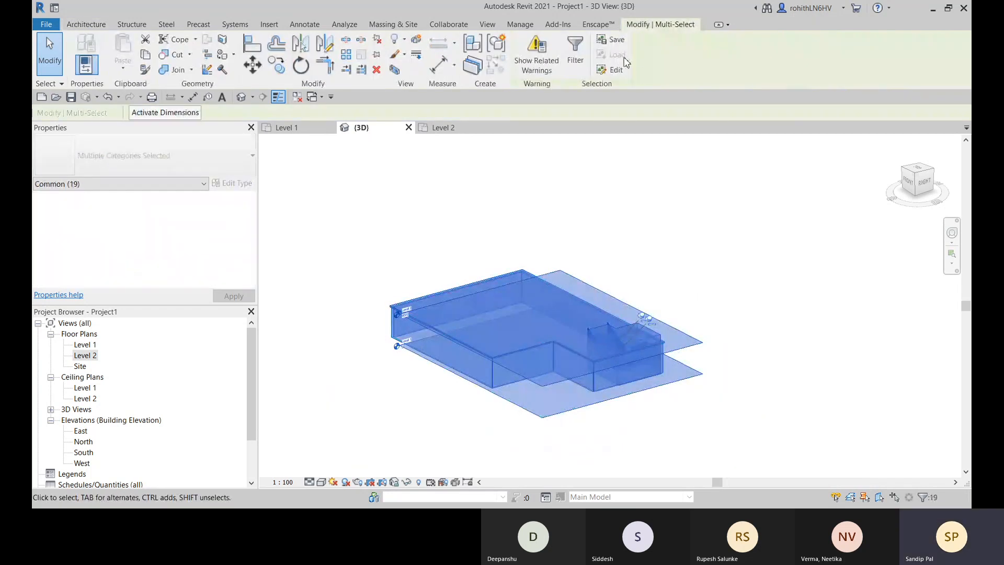
click(575, 55)
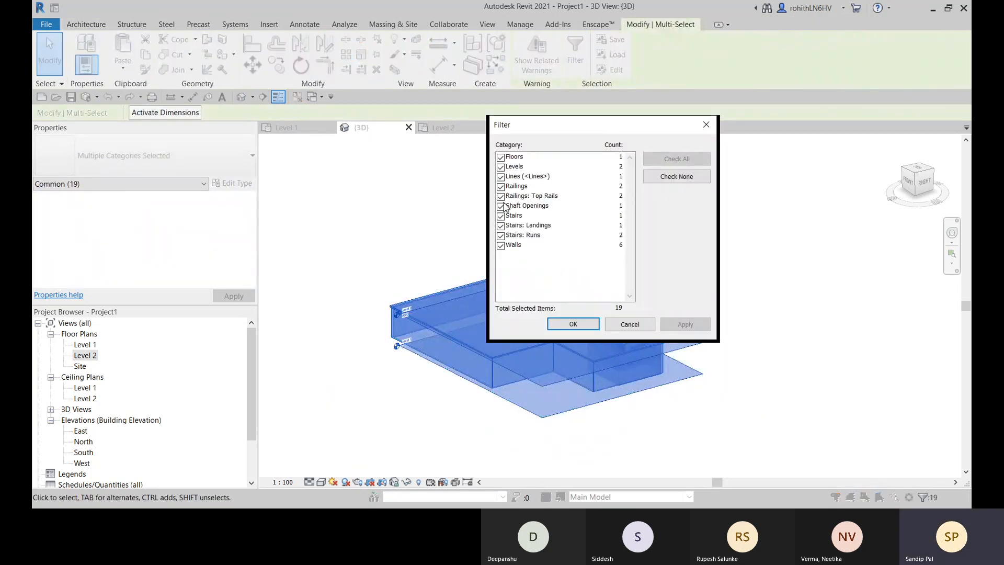
click(501, 166)
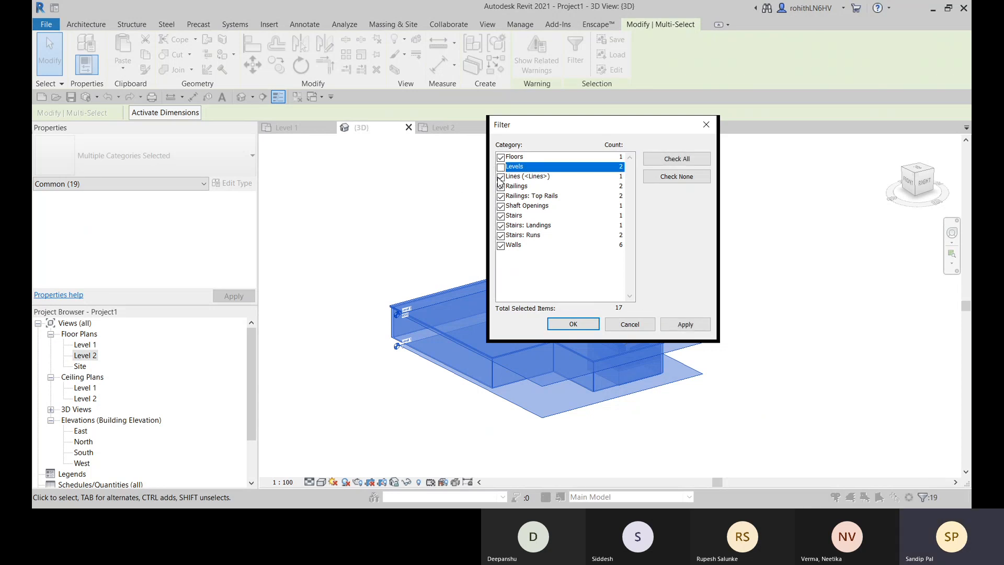
click(501, 177)
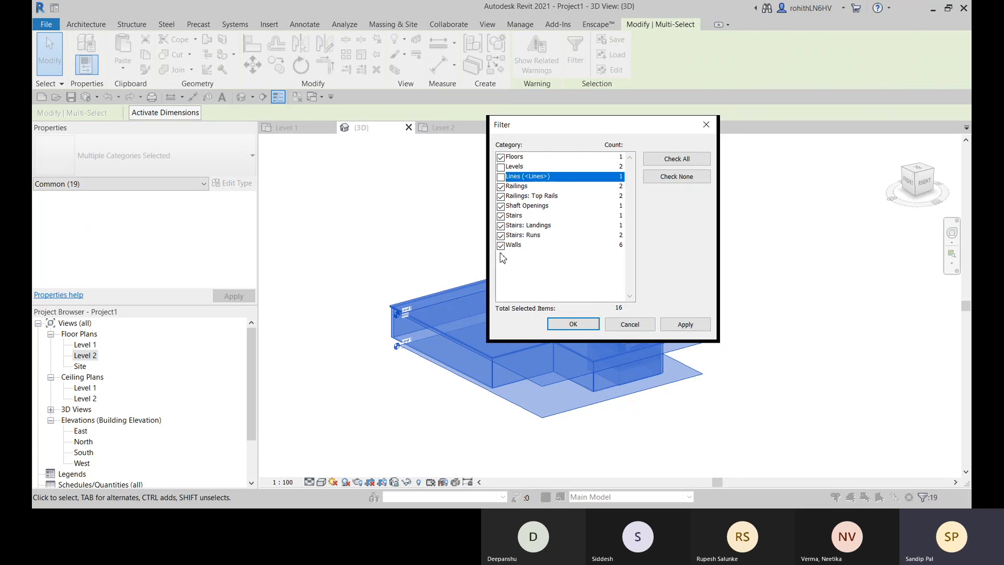
click(574, 324)
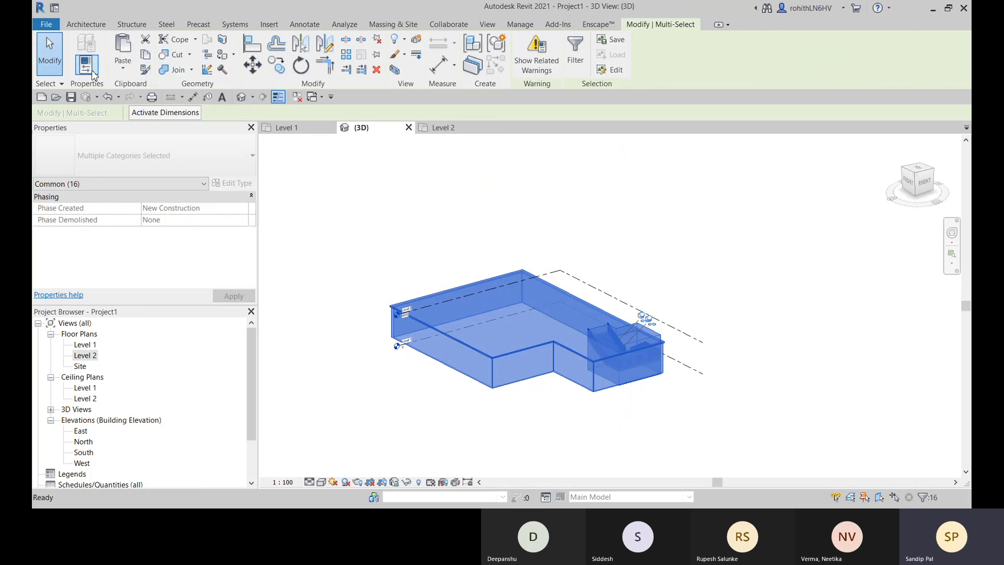
- Paste a copy of the selected elements, including the shaft opening, aligned to Level 2, then dismiss the stair warning and deselect
click(125, 69)
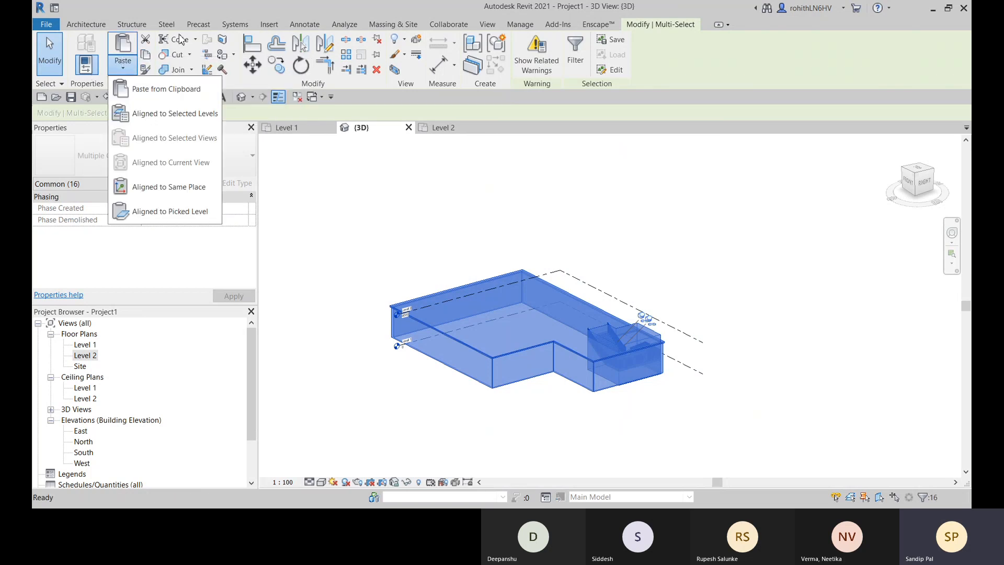
click(147, 115)
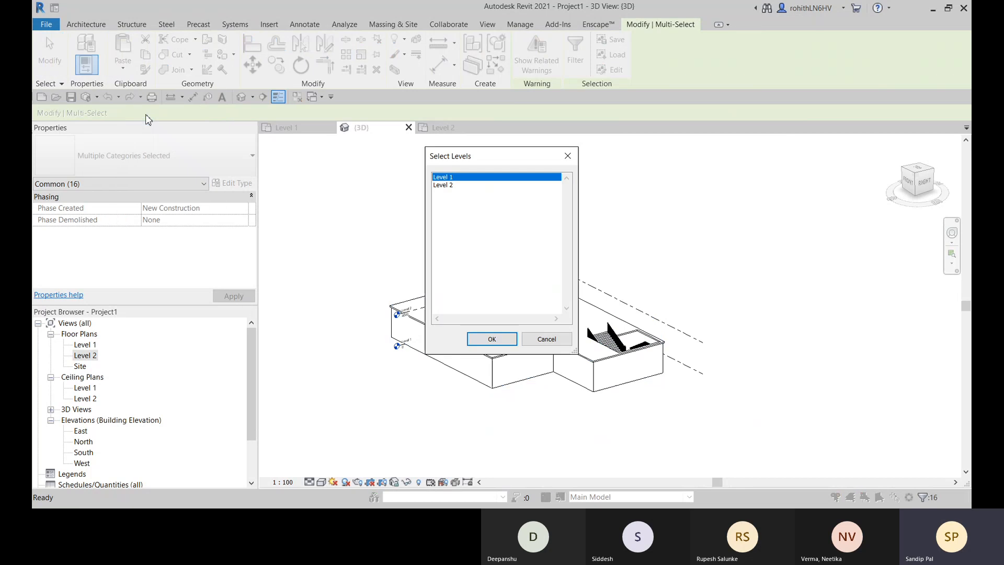
click(446, 186)
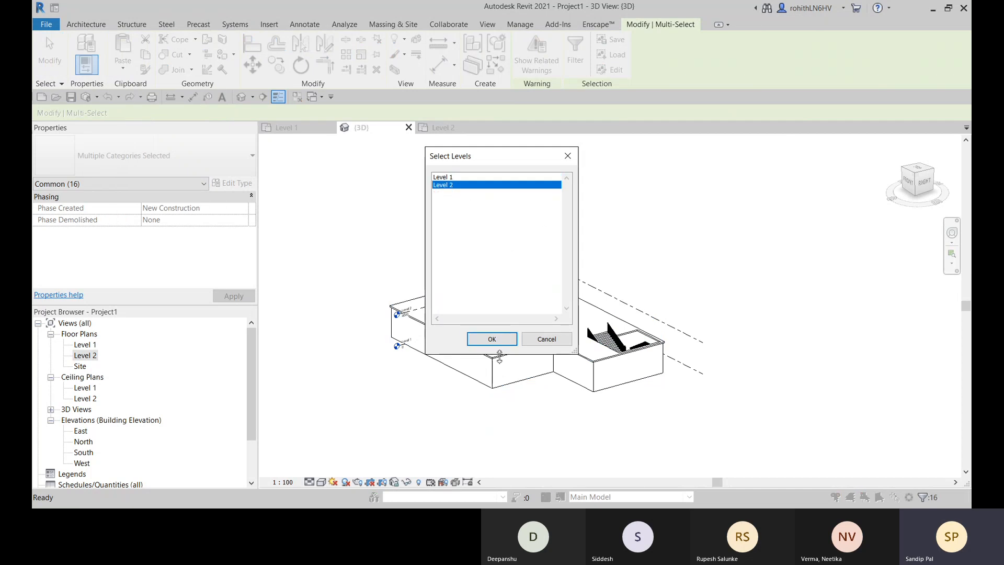
click(492, 339)
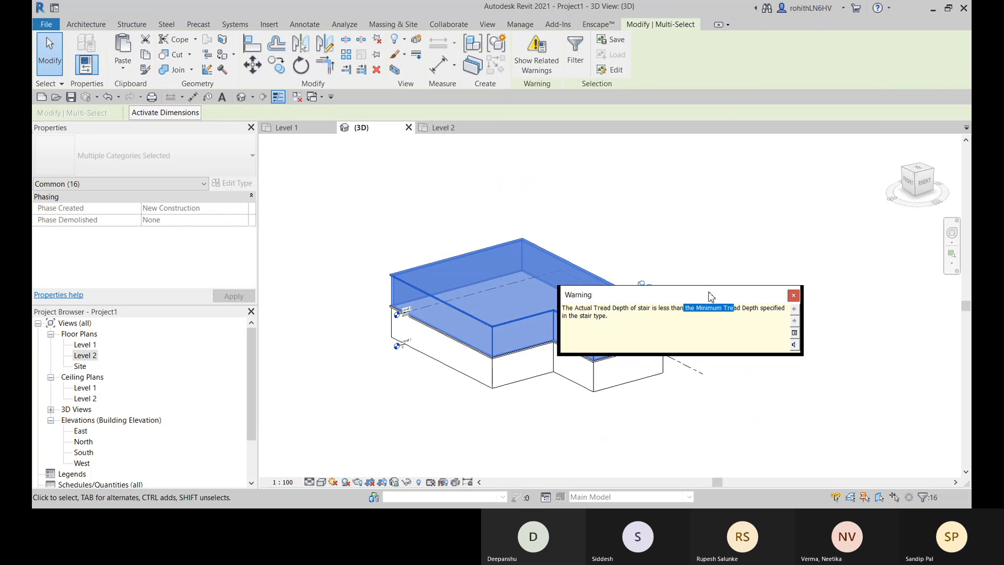
drag(710, 292, 817, 244)
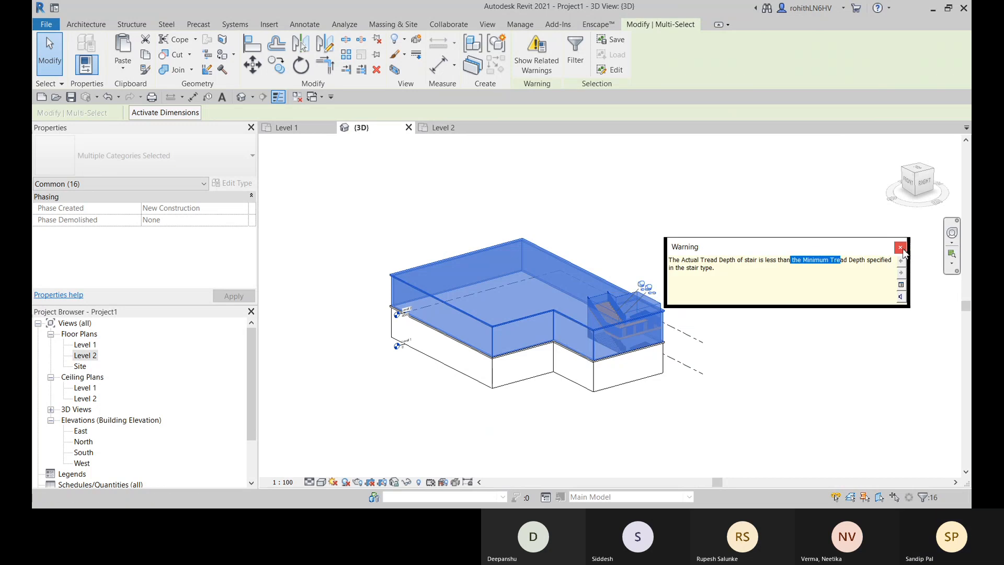
click(901, 249)
click(799, 337)
- Inspect the stair and shaft opening of the pasted storey, then undo the paste
scroll(598, 314, up, 3)
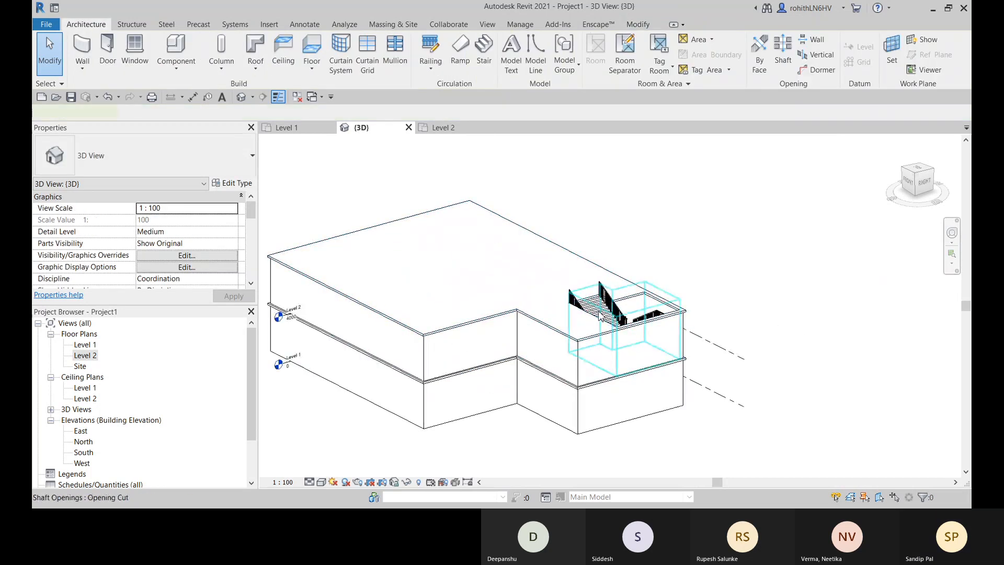
click(600, 316)
middle_drag(655, 371, 692, 357)
click(783, 258)
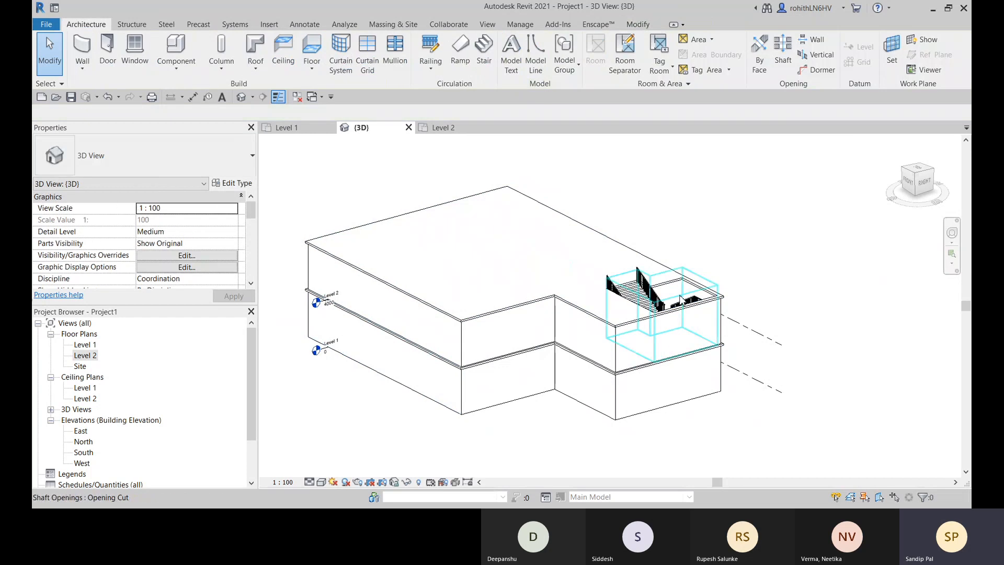
scroll(680, 303, up, 2)
scroll(709, 299, up, 1)
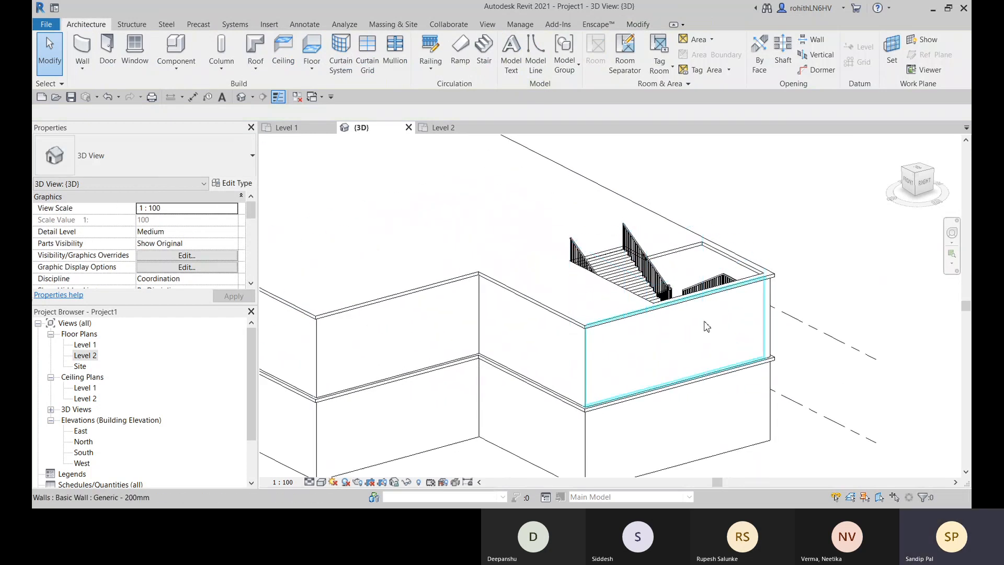
middle_drag(707, 365, 704, 346)
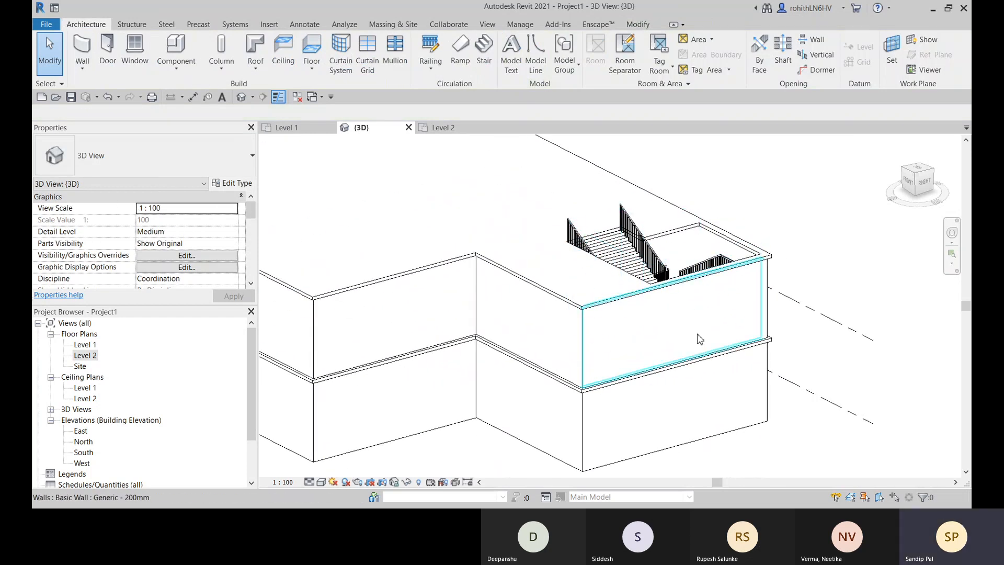
scroll(714, 299, down, 3)
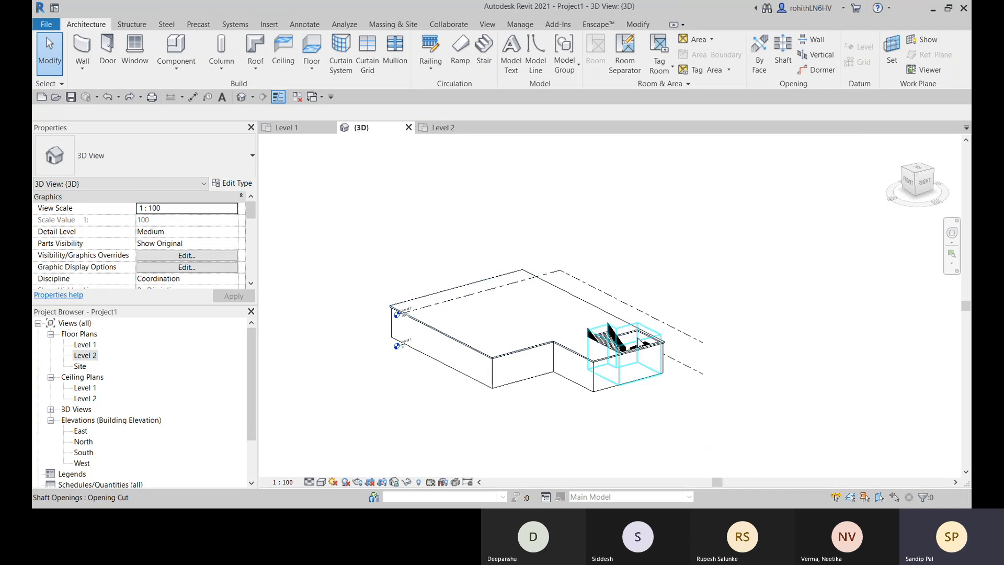
- Select the whole building and filter the Shaft Openings and Levels categories out of the selection
drag(320, 241, 743, 449)
click(578, 59)
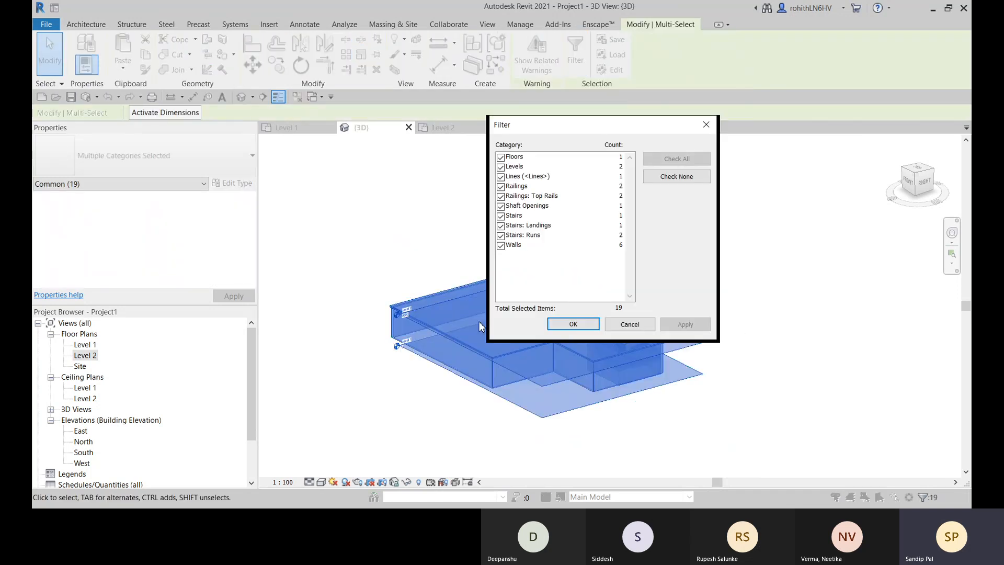
click(501, 205)
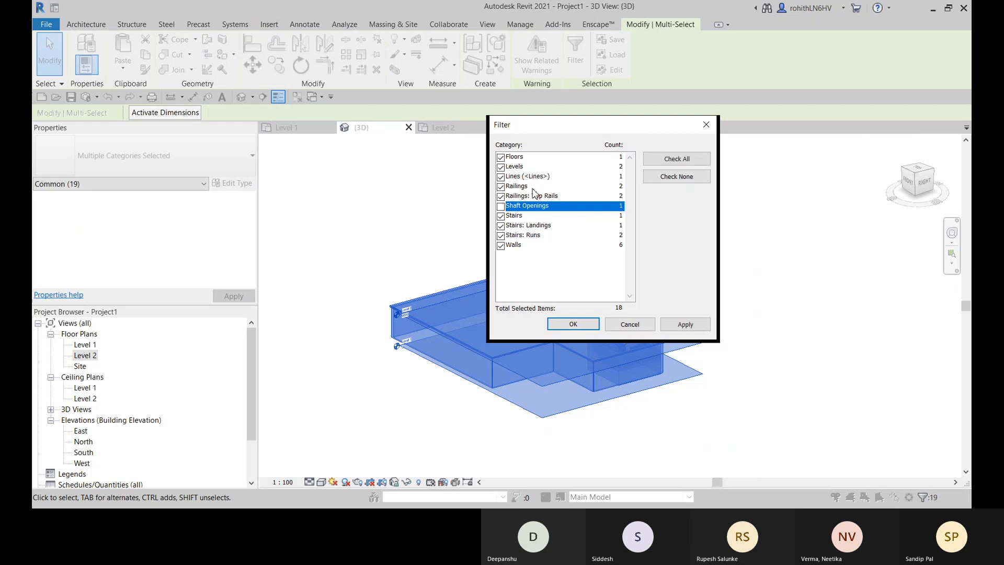
click(501, 167)
click(685, 324)
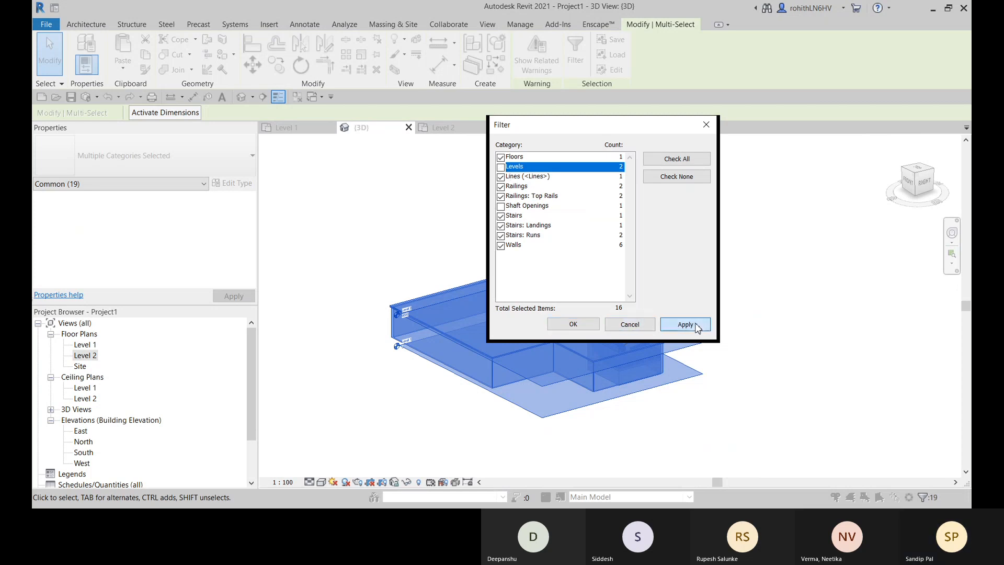
click(570, 325)
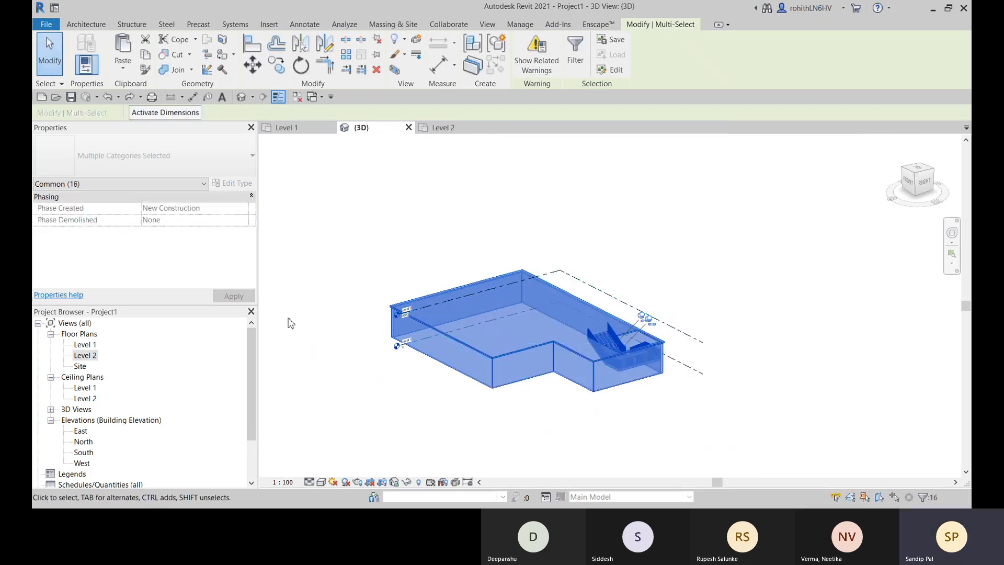
- Copy the filtered building elements, paste them aligned to Level 2, and dismiss the stair warning
click(147, 58)
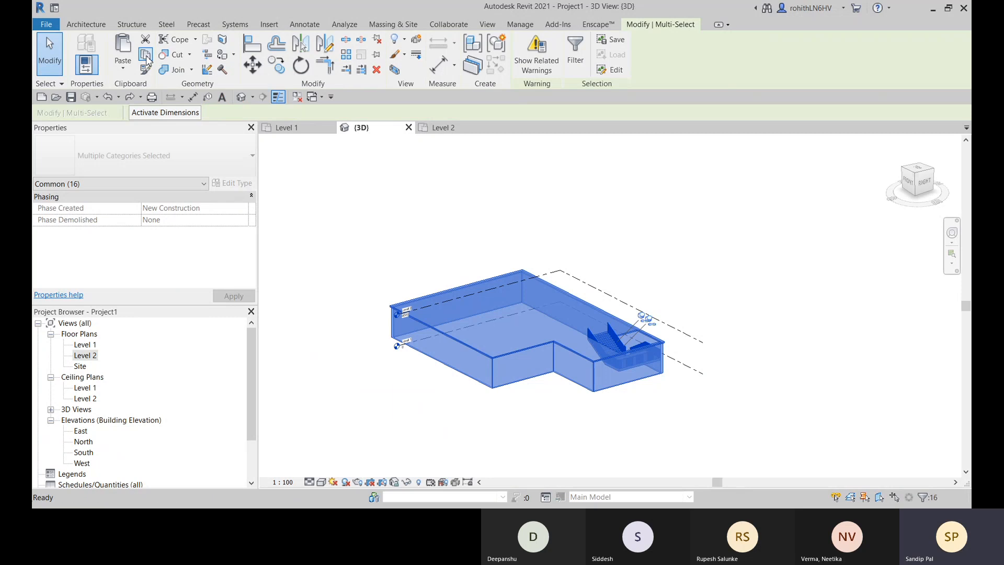
click(121, 68)
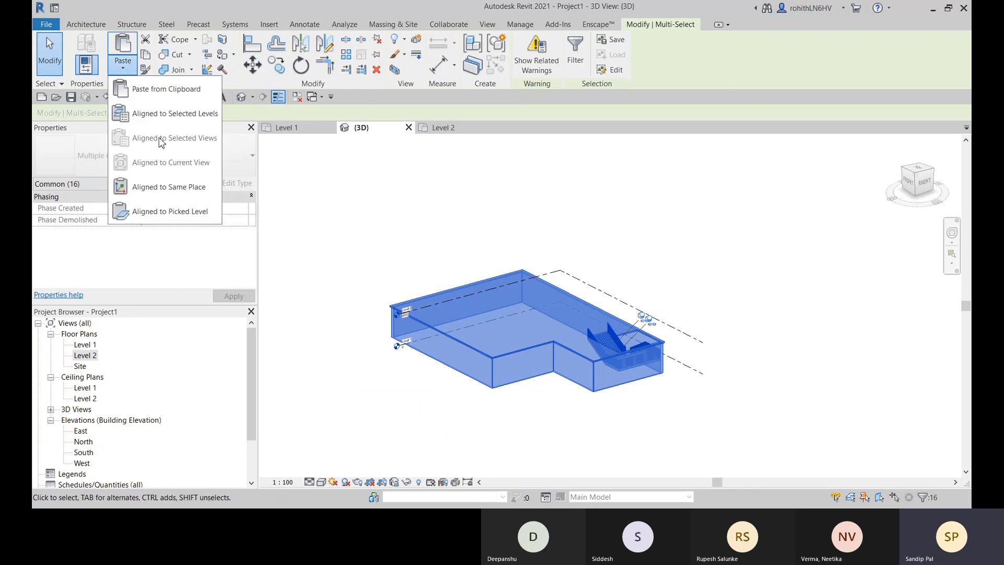
click(168, 113)
click(582, 305)
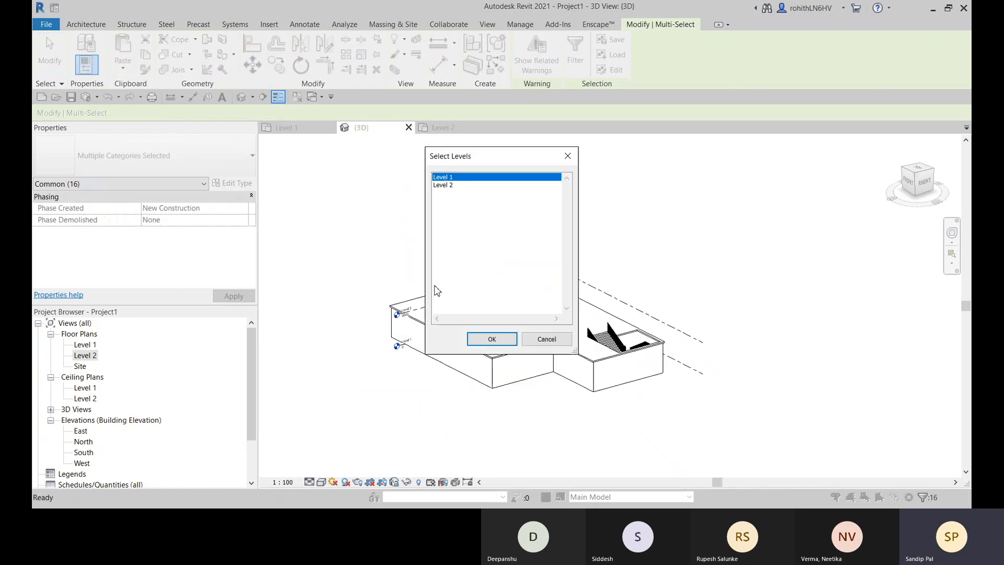
click(443, 186)
click(491, 343)
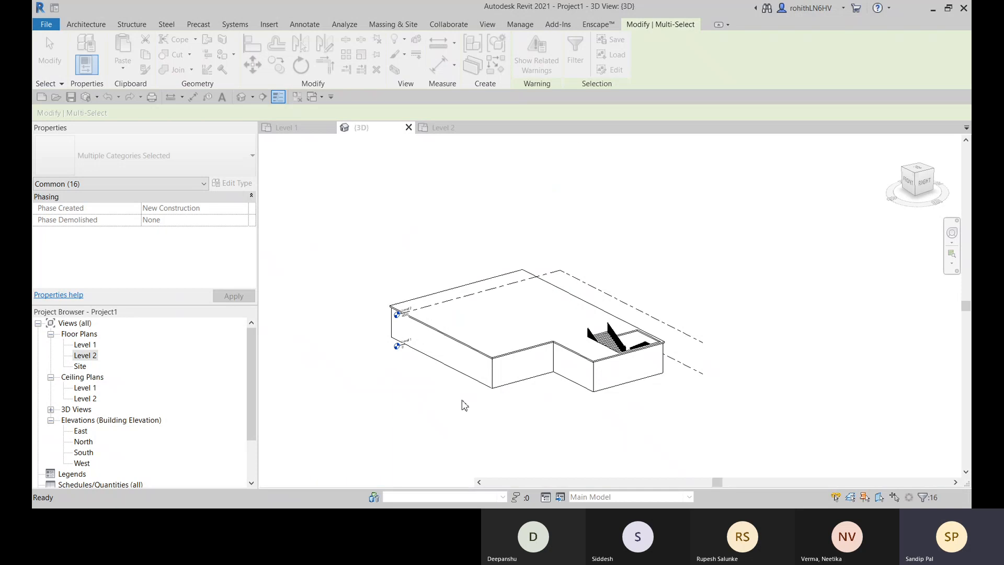
drag(807, 247, 747, 227)
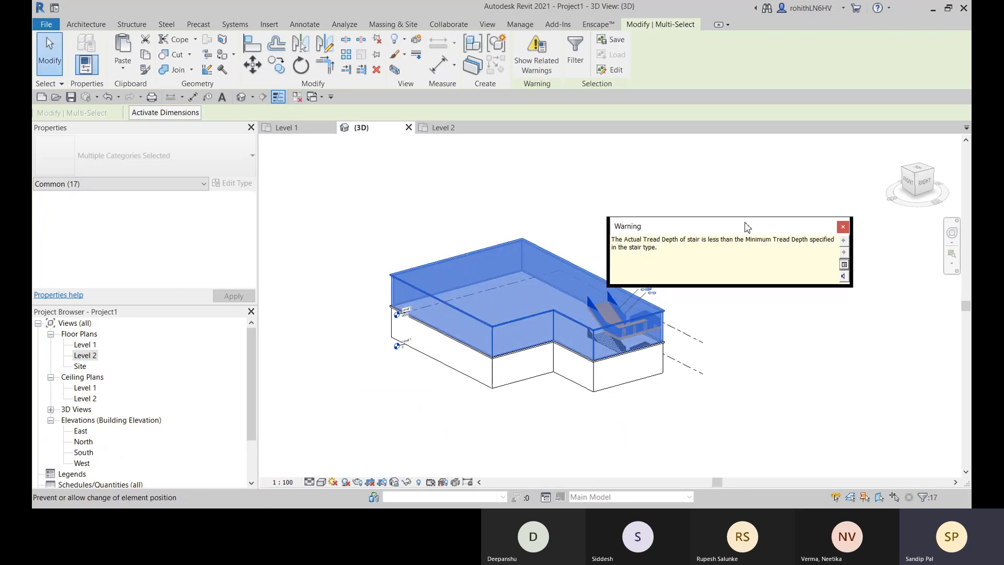
click(843, 228)
- Examine the pasted upper storey's stair, railings and floor from several sides and clear the selection
scroll(635, 348, up, 4)
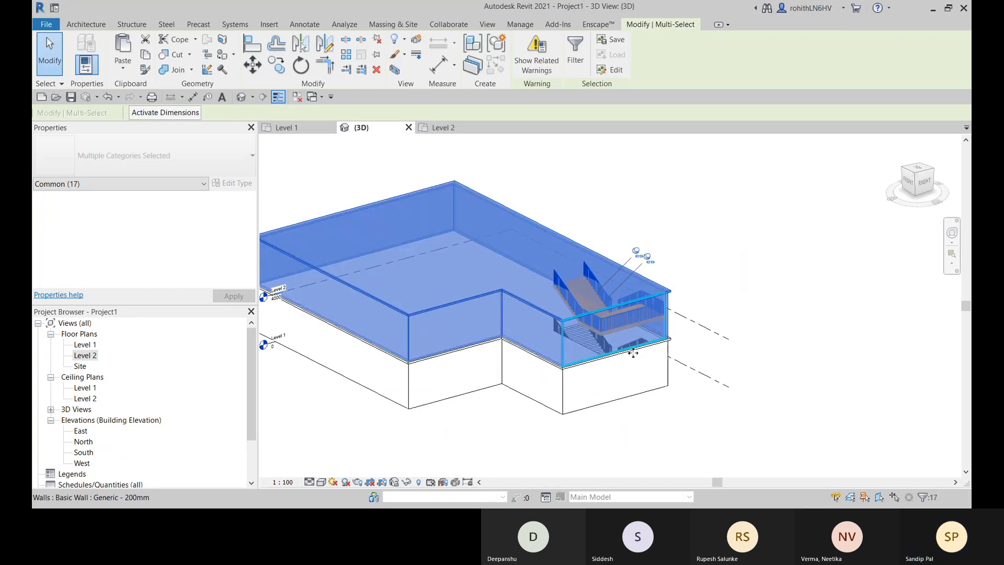
shift+middle_drag(654, 389, 878, 387)
middle_drag(597, 337, 643, 458)
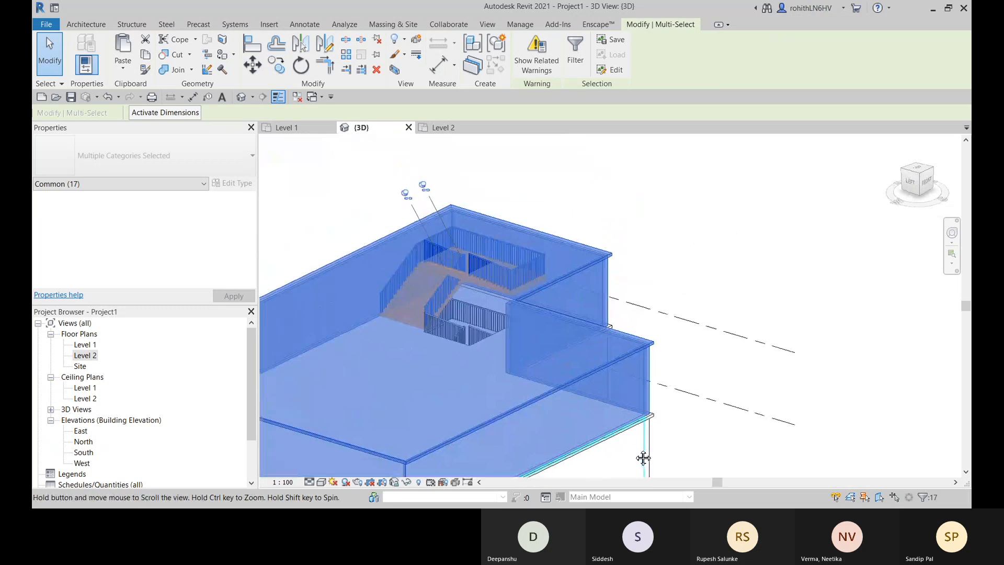
shift+middle_drag(380, 419, 497, 444)
middle_drag(306, 386, 405, 395)
scroll(636, 293, up, 3)
scroll(727, 271, down, 4)
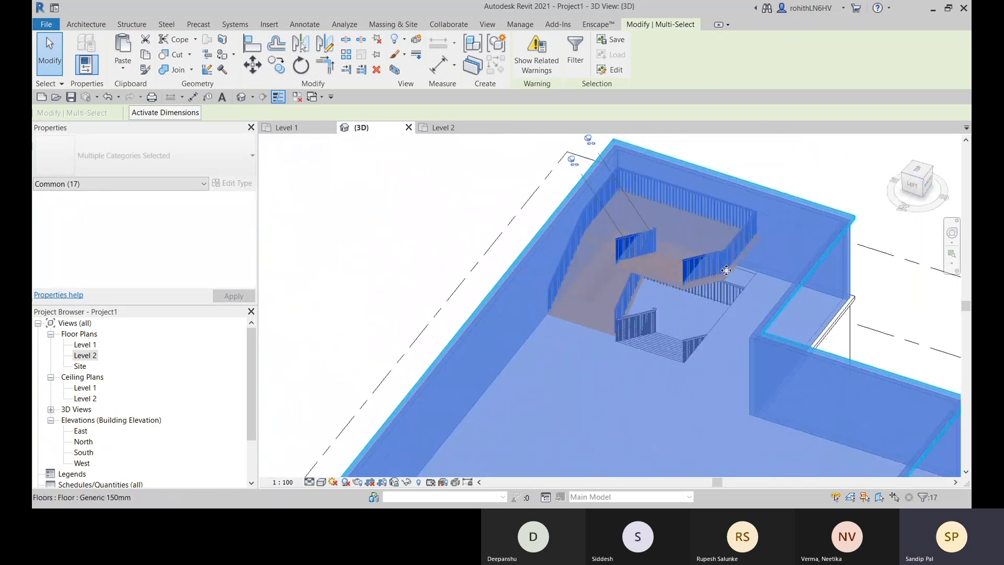
middle_drag(726, 272, 638, 349)
click(715, 207)
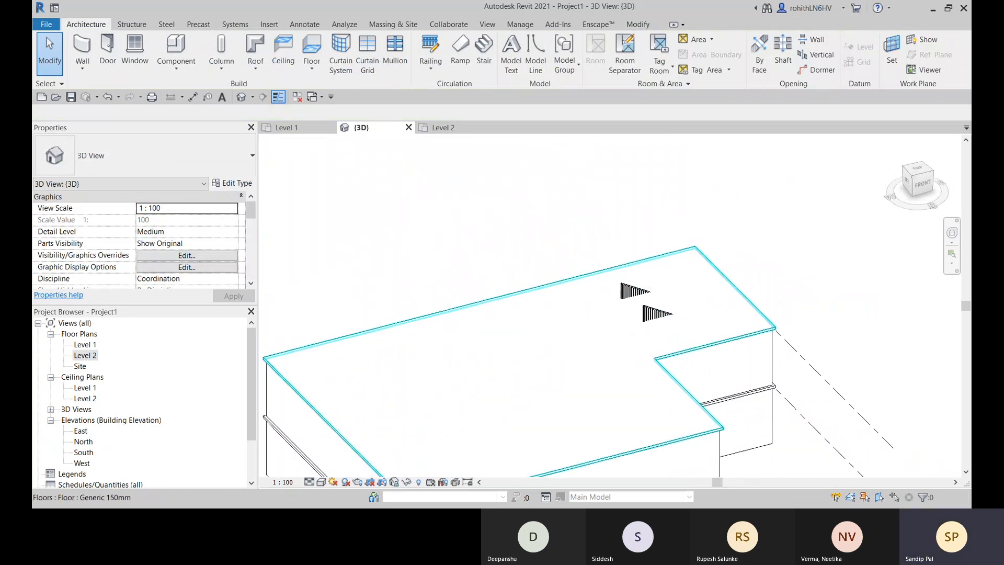
- Display the 3D view in wireframe and open the upper monolithic stair for editing
click(322, 482)
click(350, 425)
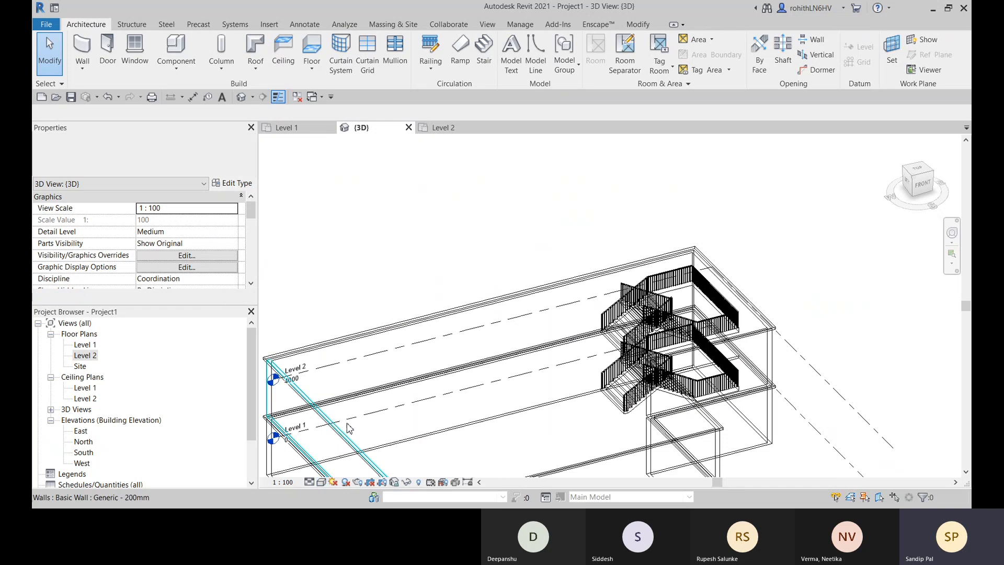
click(628, 329)
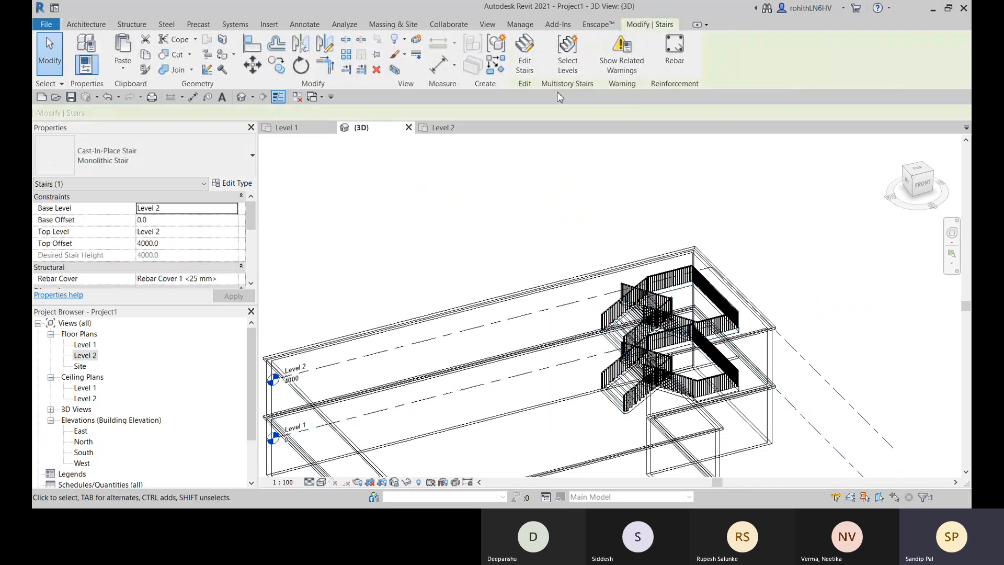
click(529, 64)
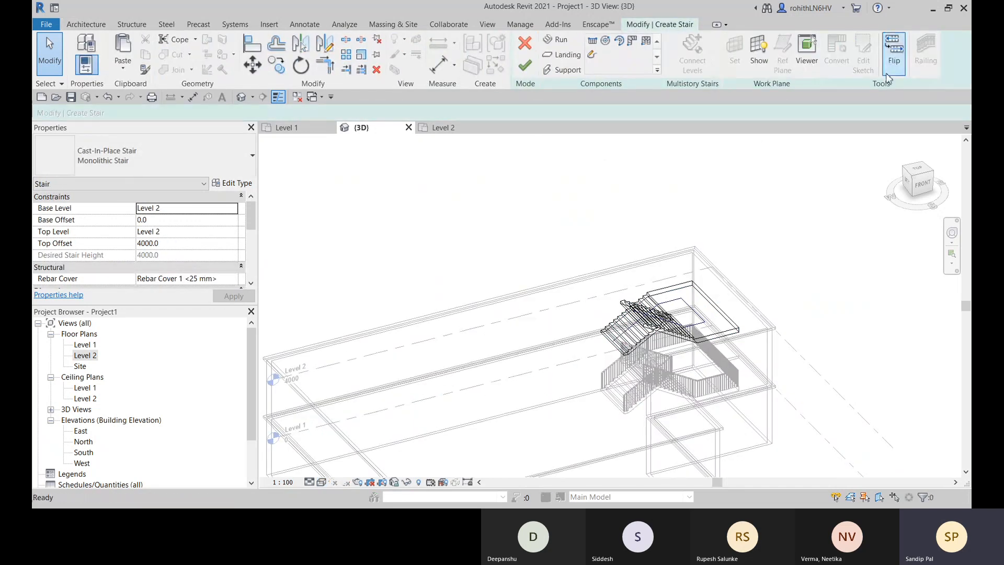
- Flip the direction of the upper stair after checking its two runs and landing
shift+middle_drag(651, 299, 504, 320)
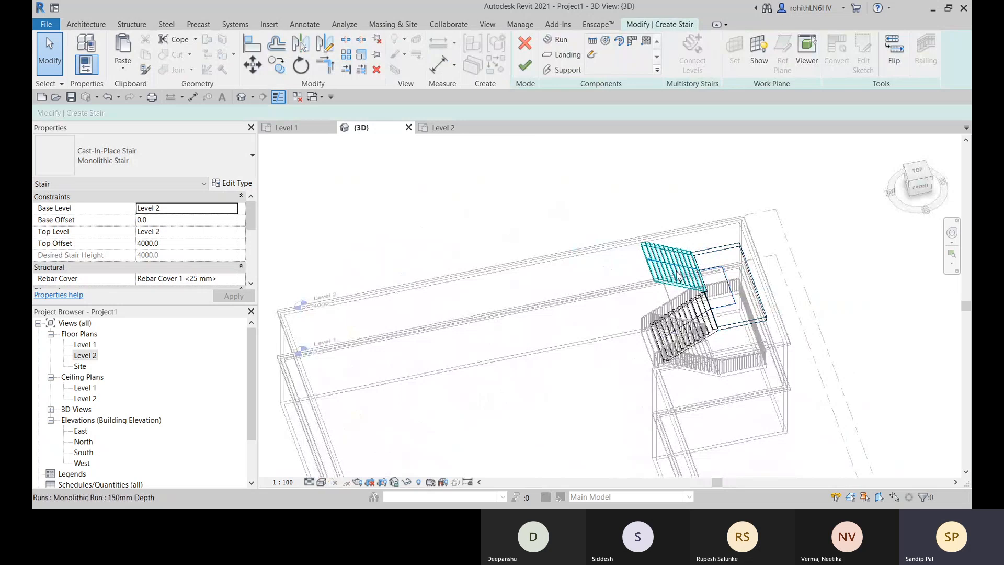
shift+middle_drag(678, 275, 518, 293)
click(898, 56)
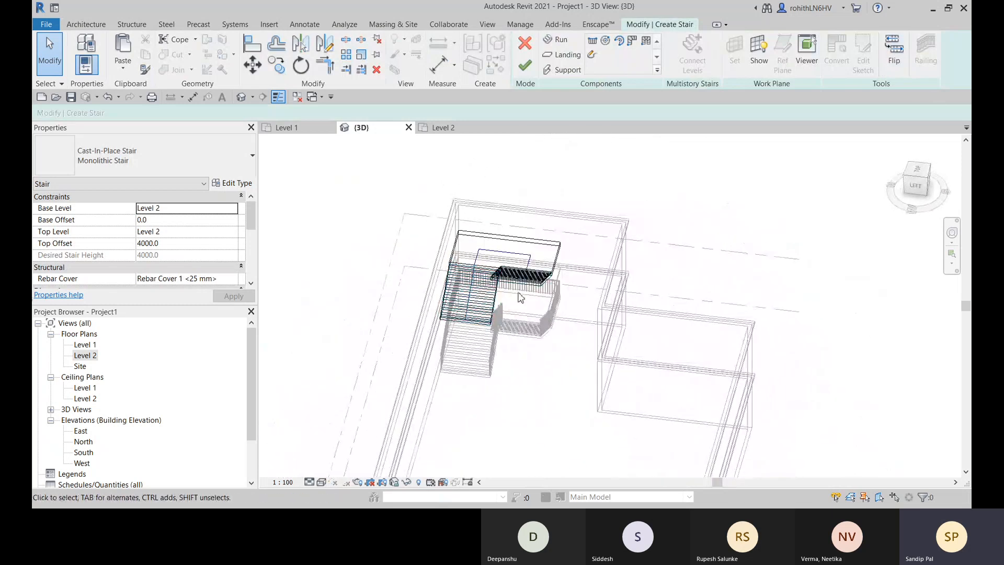
- Select the outer run of the upper monolithic stair and examine its height, riser, tread and width properties
scroll(521, 298, up, 6)
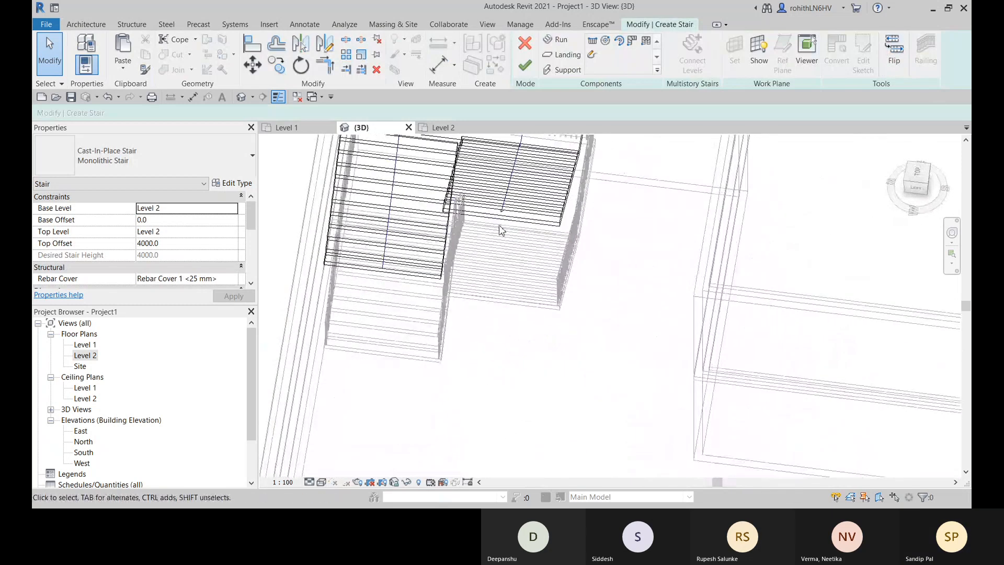
middle_drag(505, 230, 531, 338)
shift+middle_drag(430, 319, 551, 330)
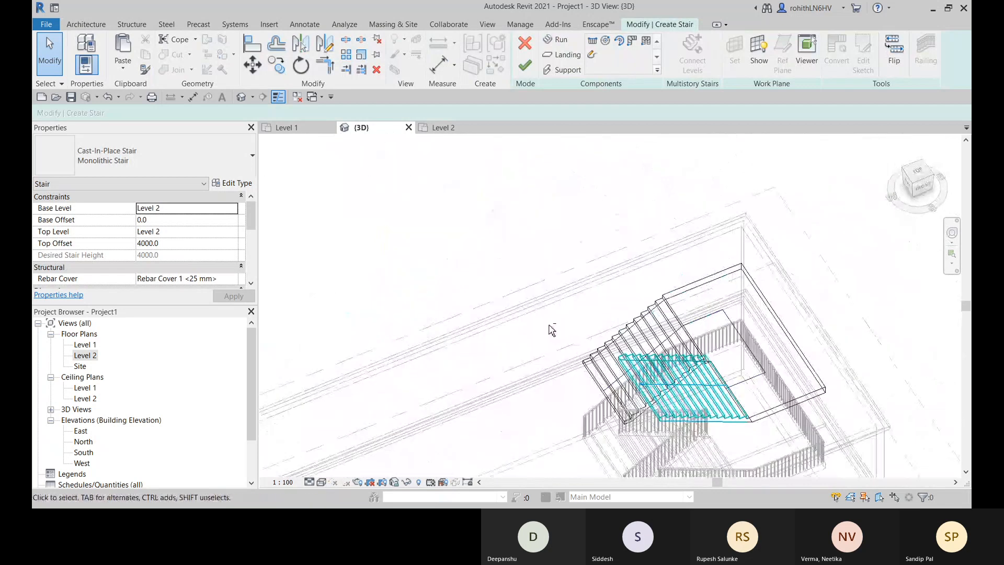
click(600, 359)
middle_drag(602, 362, 437, 340)
scroll(526, 361, up, 1)
middle_drag(527, 371, 555, 367)
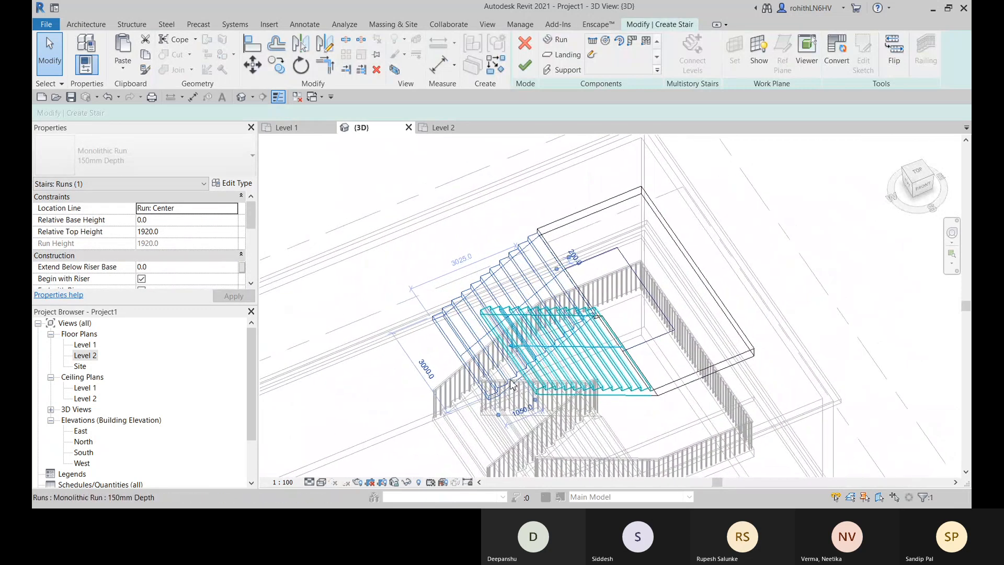
scroll(206, 256, down, 3)
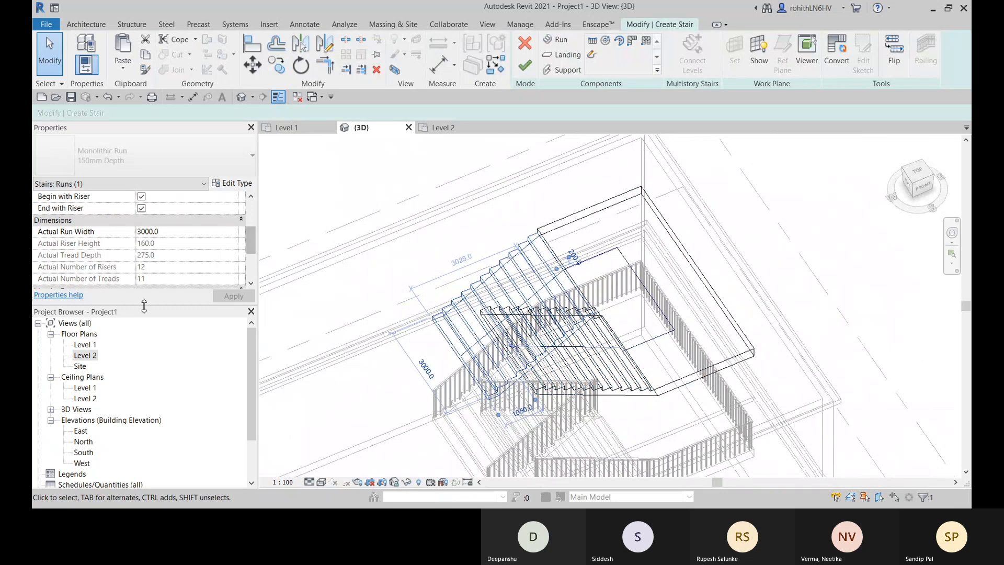
scroll(61, 238, up, 1)
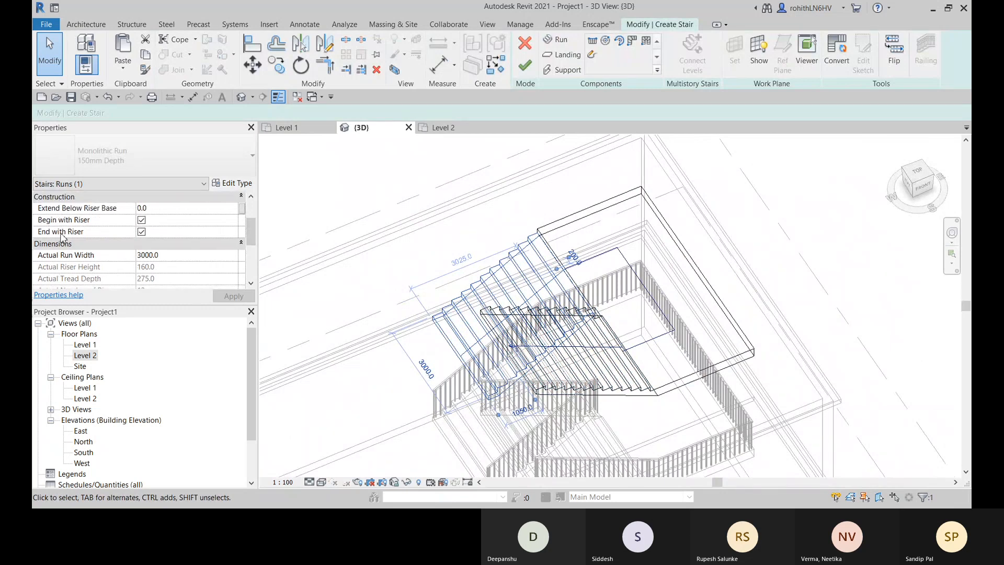
scroll(134, 263, up, 1)
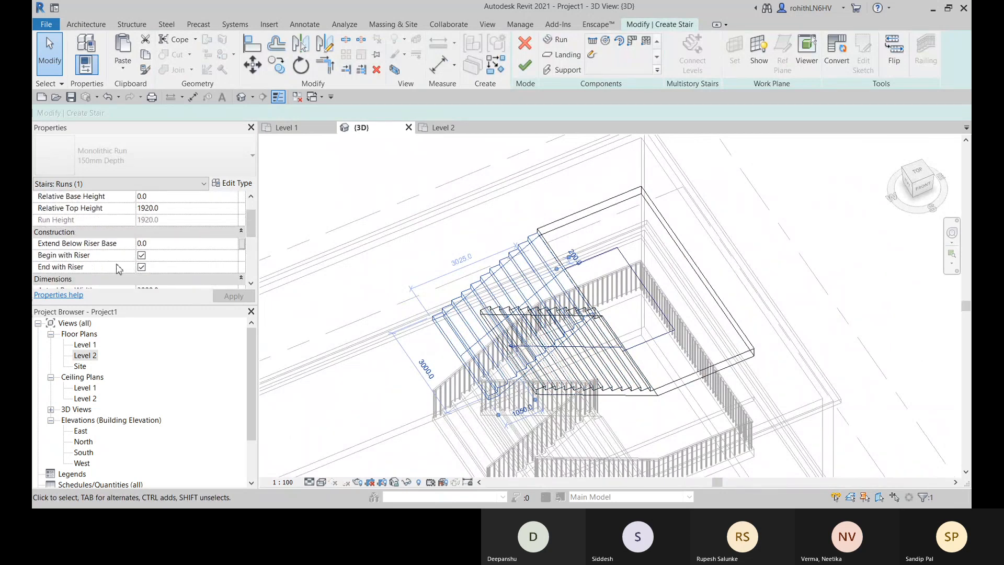
scroll(119, 269, up, 1)
- Examine how the selected run meets the landing, the second run and the railings from several sides
middle_drag(436, 401, 544, 304)
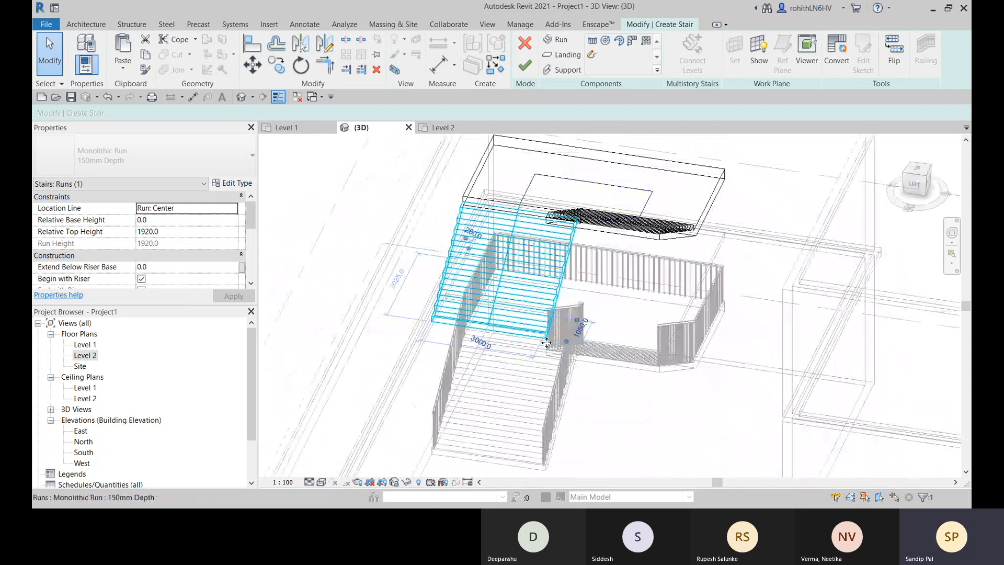
scroll(559, 360, up, 3)
scroll(559, 360, up, 1)
shift+middle_drag(560, 364, 648, 393)
shift+middle_drag(609, 283, 631, 341)
shift+middle_drag(676, 276, 611, 327)
scroll(652, 244, down, 3)
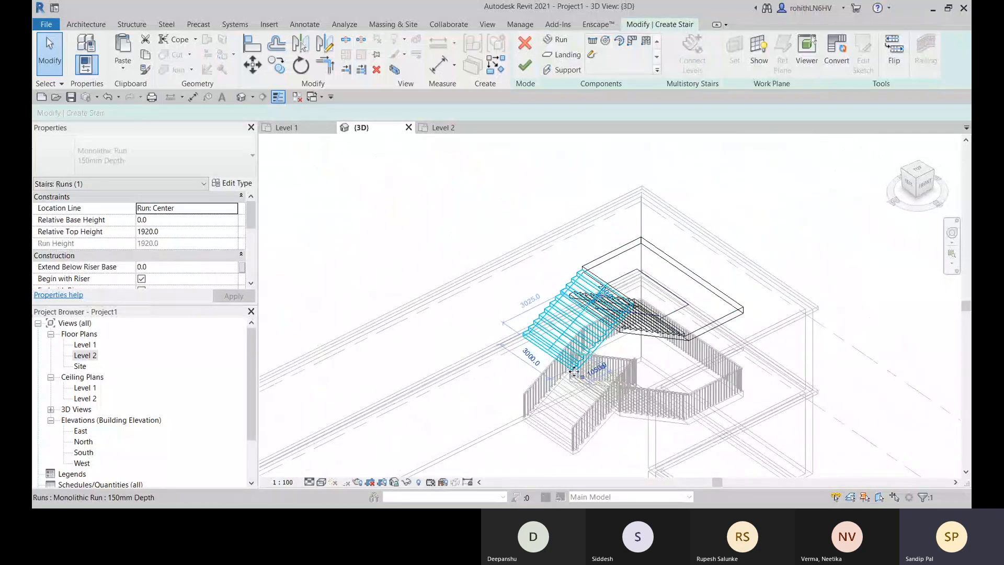
scroll(574, 371, up, 4)
shift+middle_drag(653, 355, 668, 435)
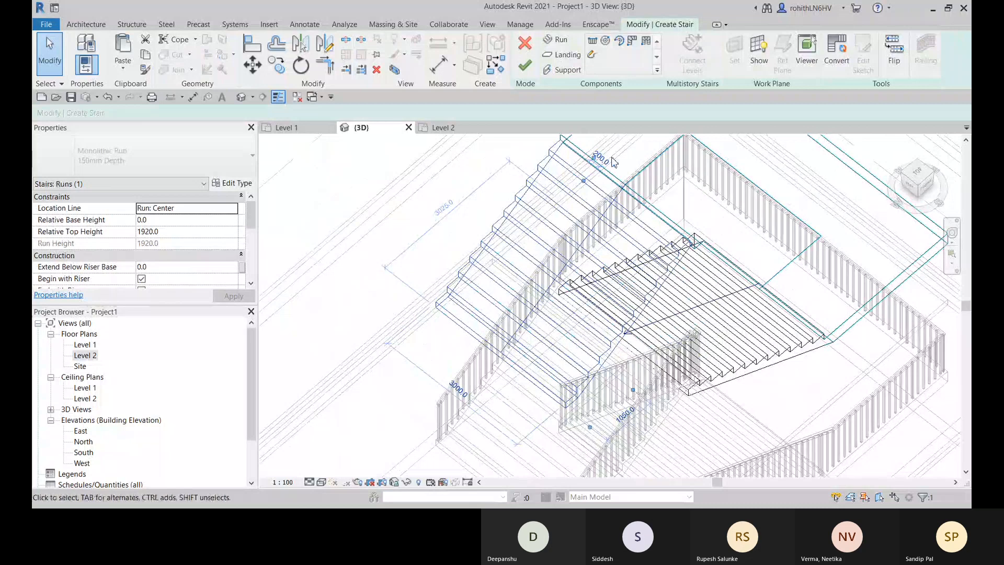
scroll(494, 267, down, 3)
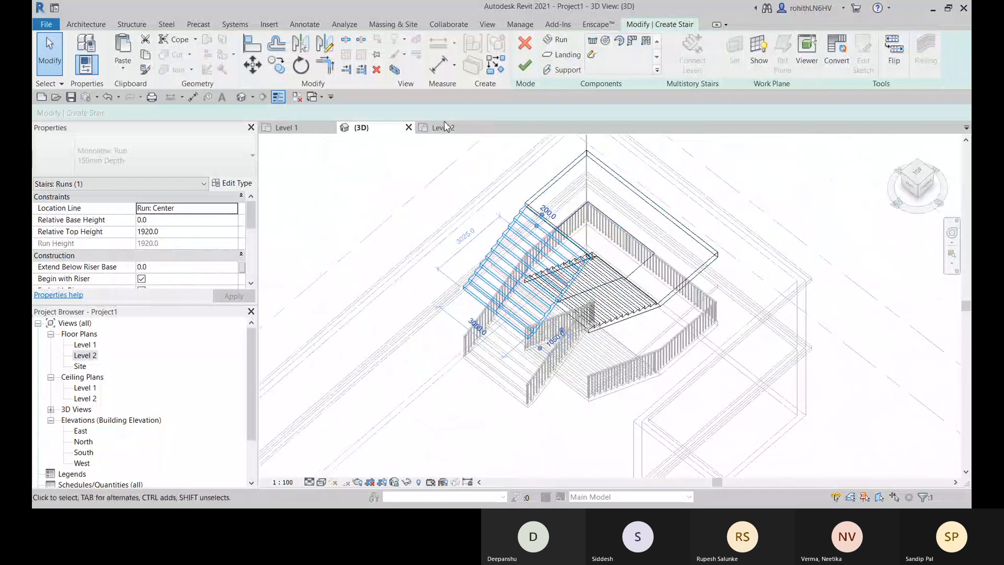
- In the Level 2 floor plan, lengthen the selected stair run by one tread, to a relative top height of 2080
click(445, 127)
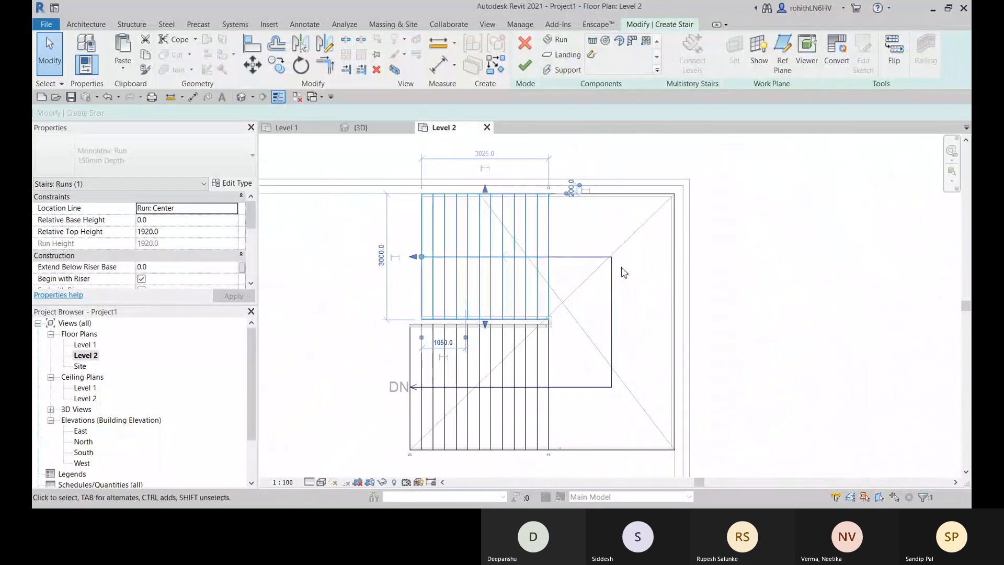
scroll(701, 271, up, 2)
middle_drag(702, 278, 788, 245)
middle_drag(534, 291, 598, 280)
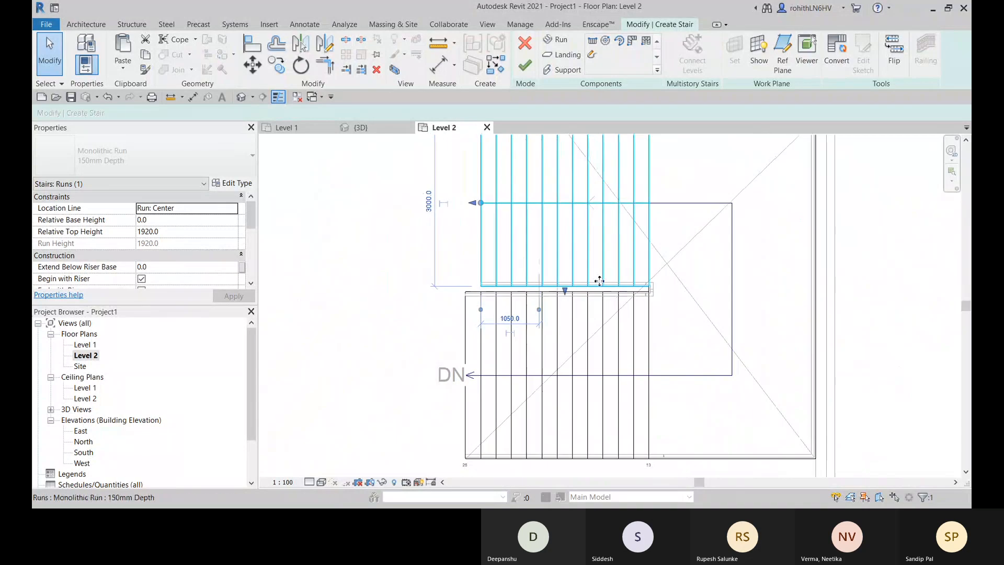
drag(473, 205, 471, 204)
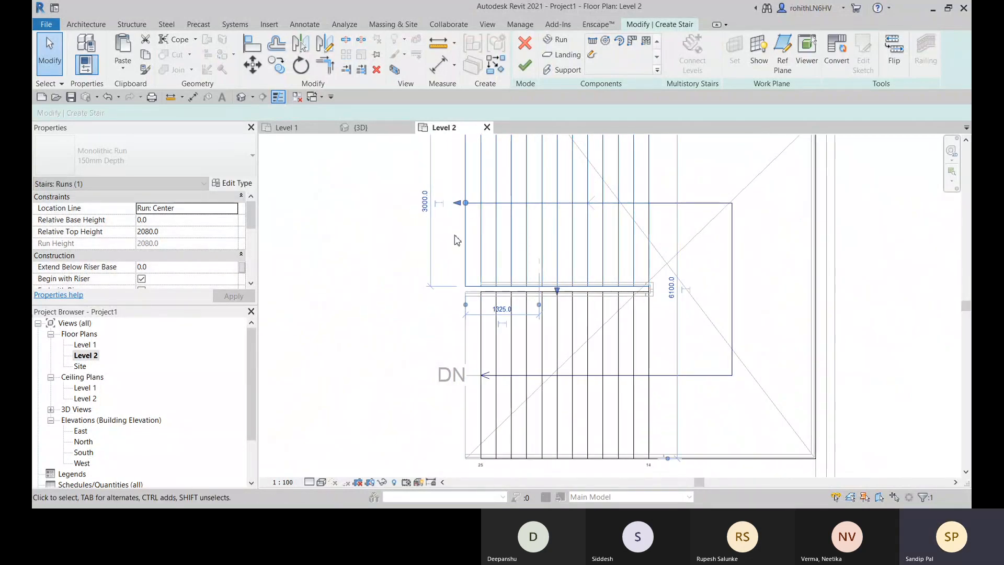
middle_drag(486, 331, 470, 356)
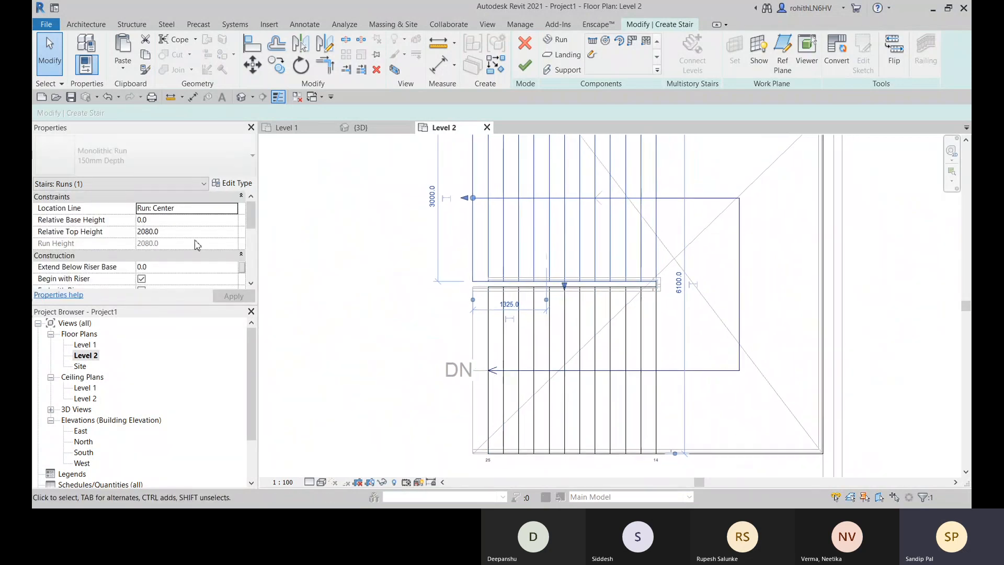
- Check the lengthened run's constraints and dimensions and finish editing the stair
scroll(177, 261, down, 3)
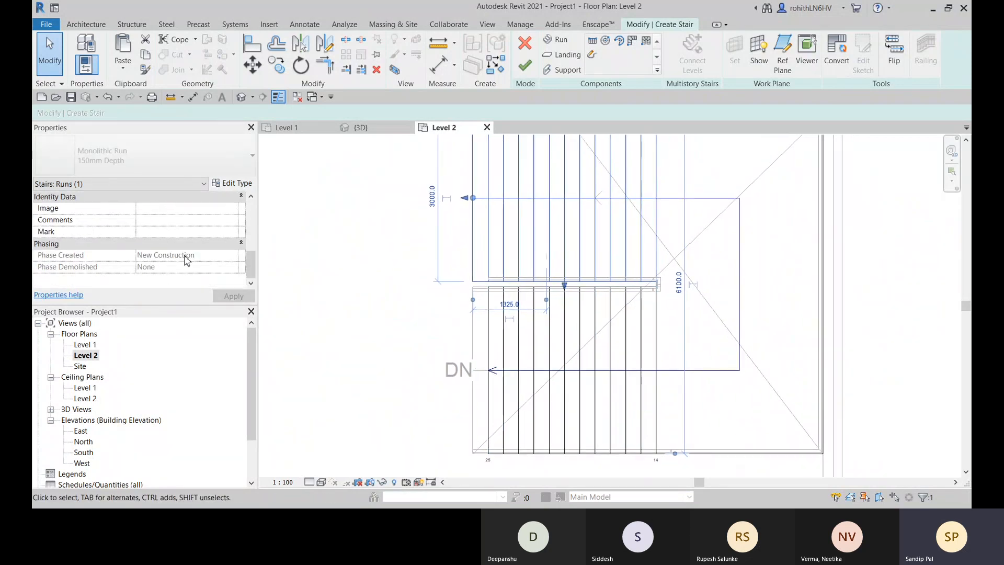
scroll(197, 254, up, 1)
scroll(157, 259, up, 2)
scroll(144, 269, down, 1)
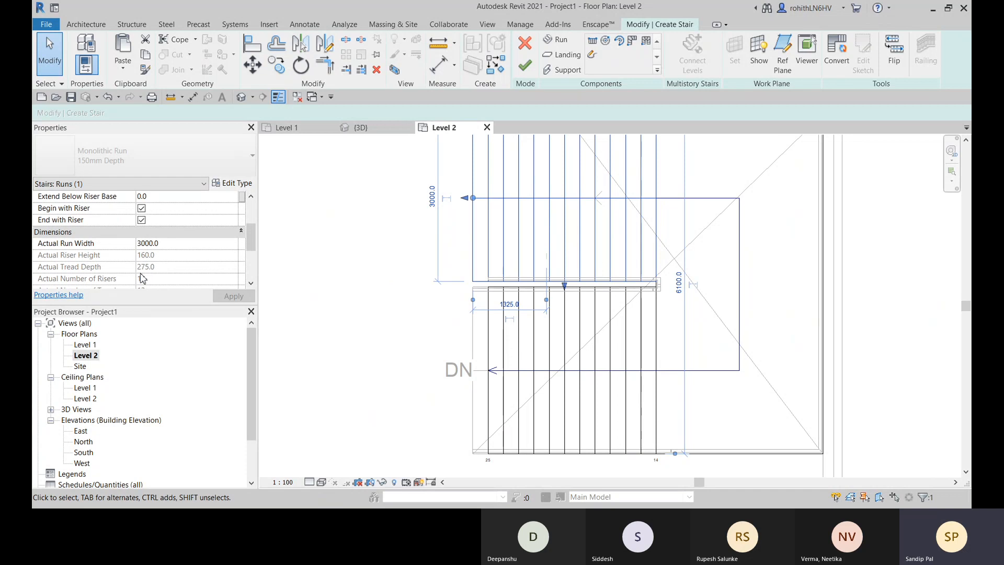
scroll(157, 264, up, 3)
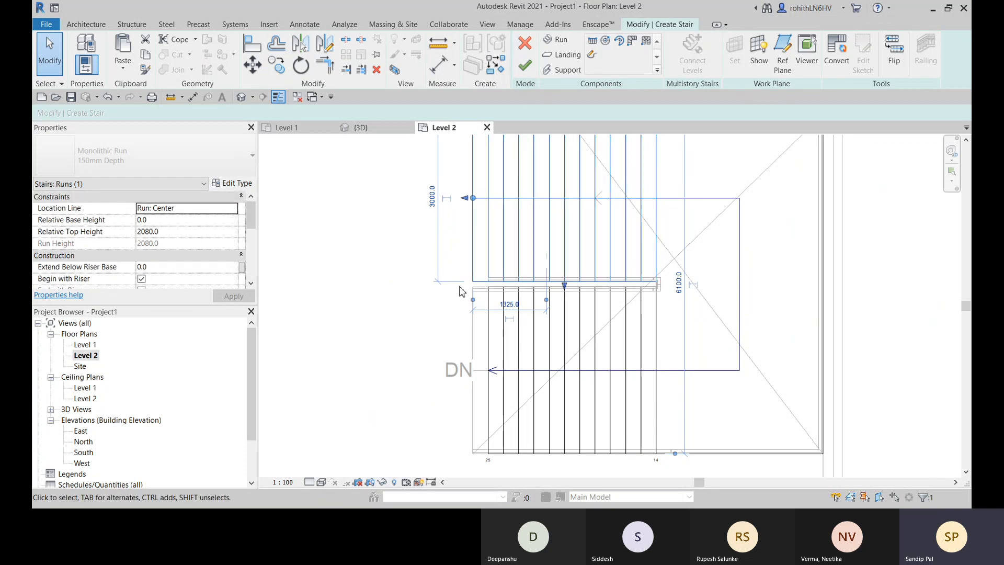
click(526, 66)
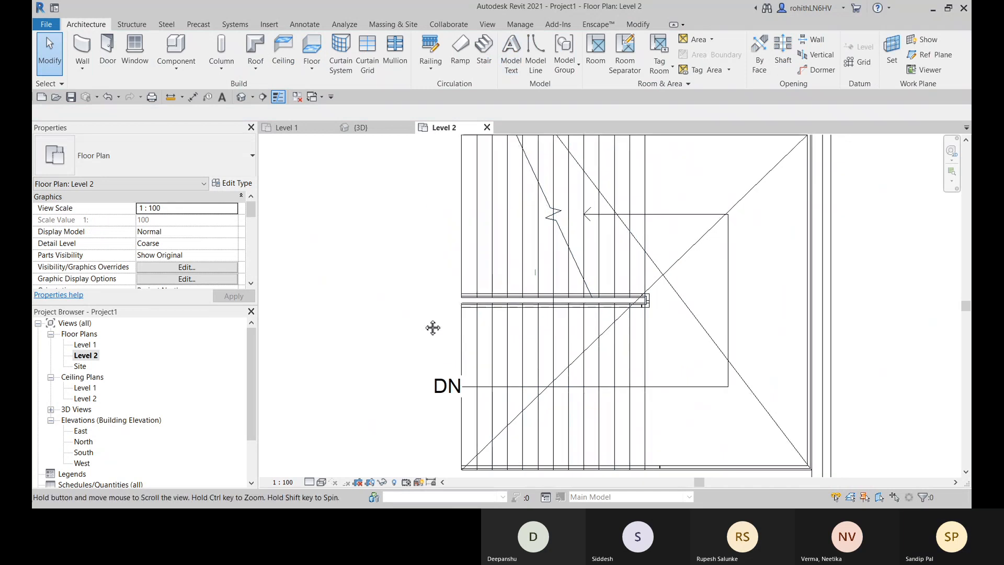
- In the 3D view, extend the stair's shaft opening upward through the upper floor slab, to a top offset of 6786
click(362, 127)
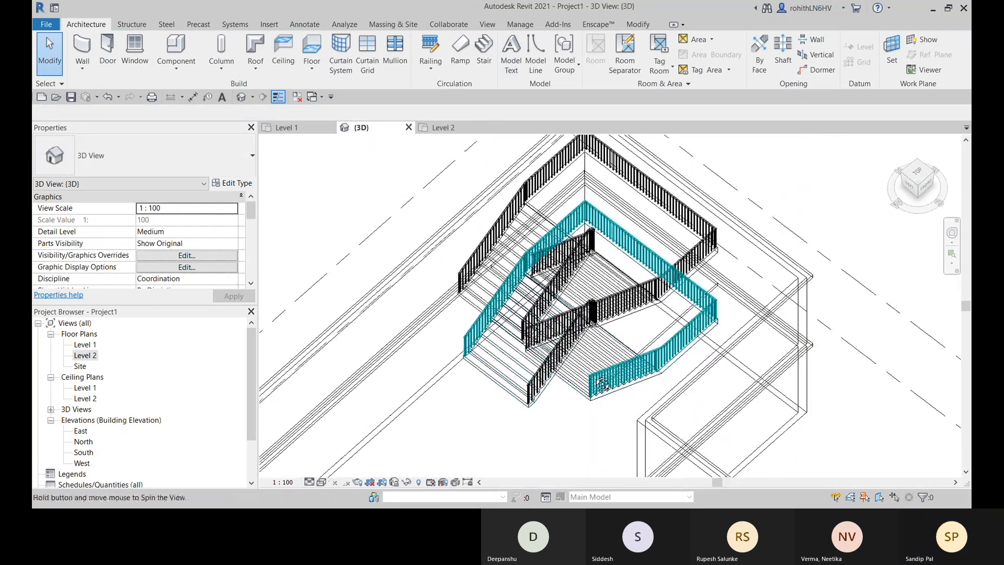
scroll(564, 343, up, 5)
shift+middle_drag(564, 342, 460, 466)
scroll(455, 373, down, 3)
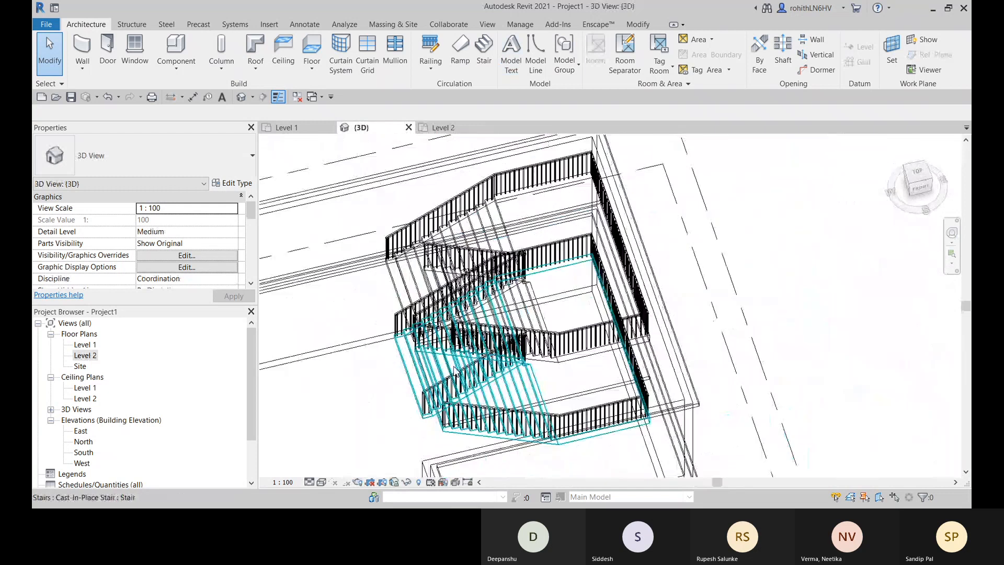
scroll(567, 403, down, 2)
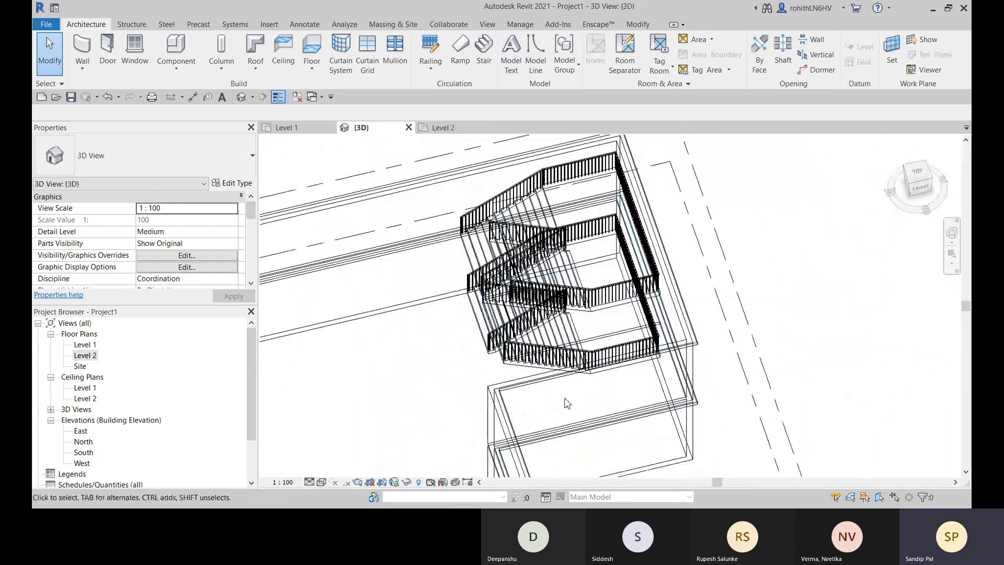
click(503, 380)
scroll(706, 335, down, 5)
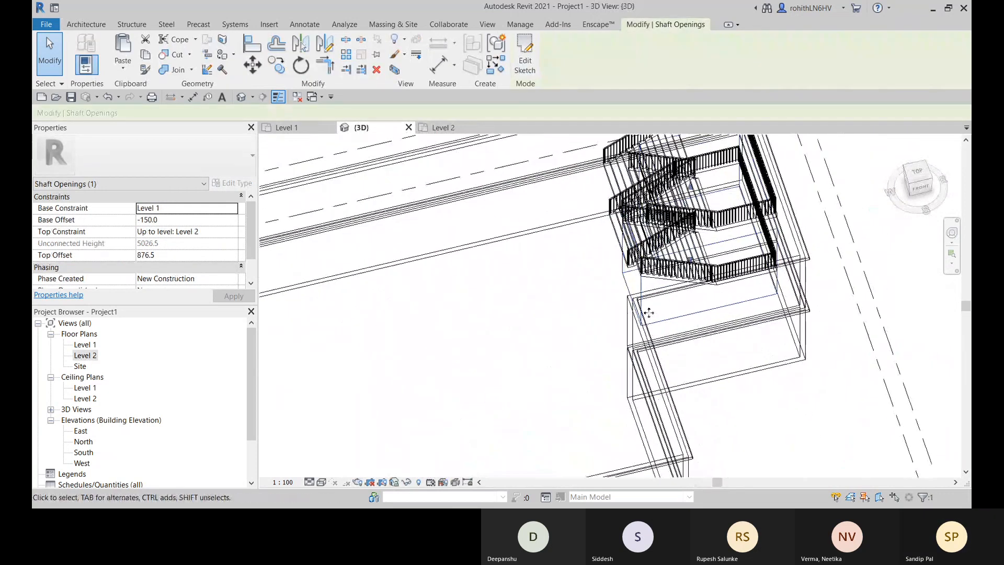
shift+middle_drag(706, 335, 575, 270)
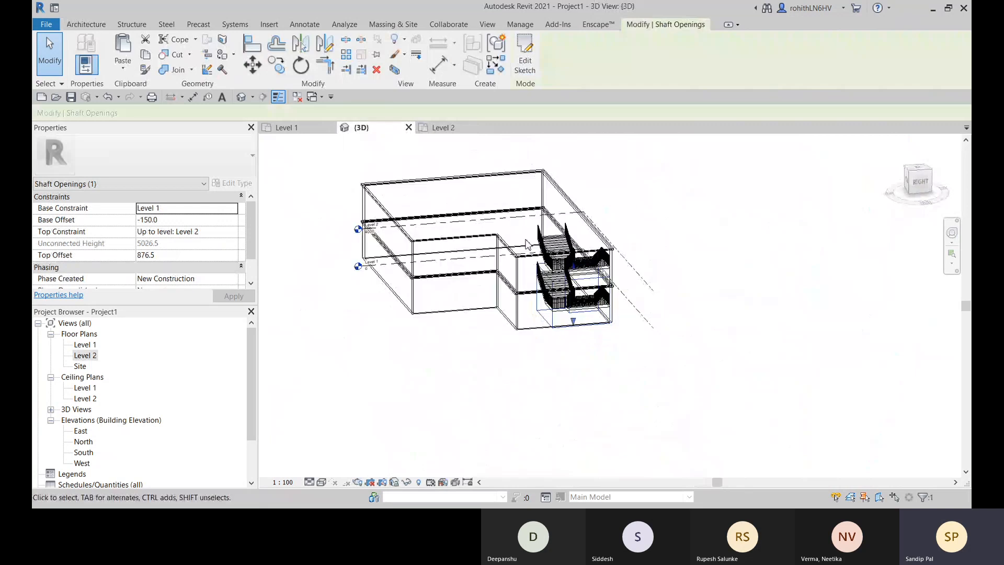
drag(575, 269, 581, 222)
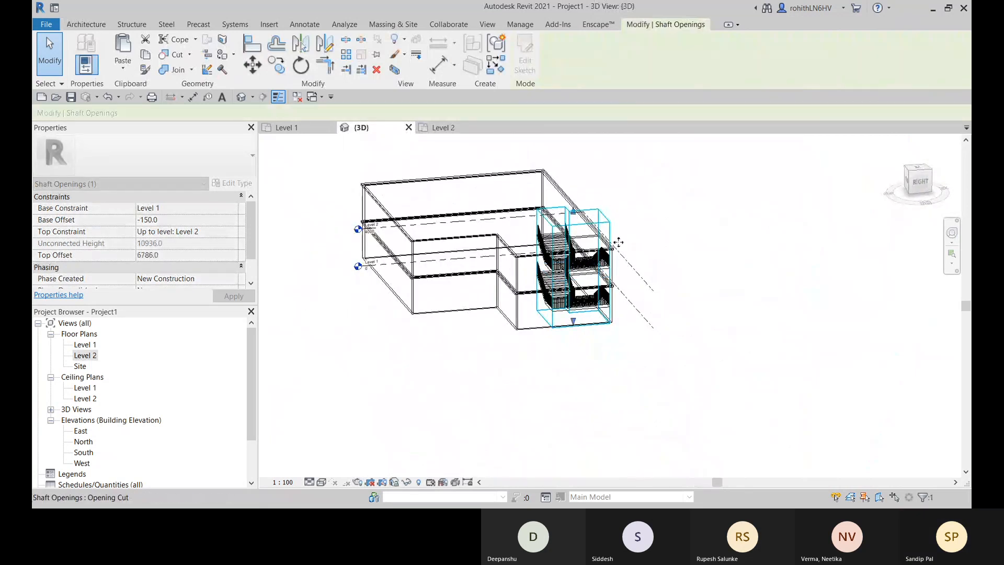
shift+middle_drag(604, 219, 714, 202)
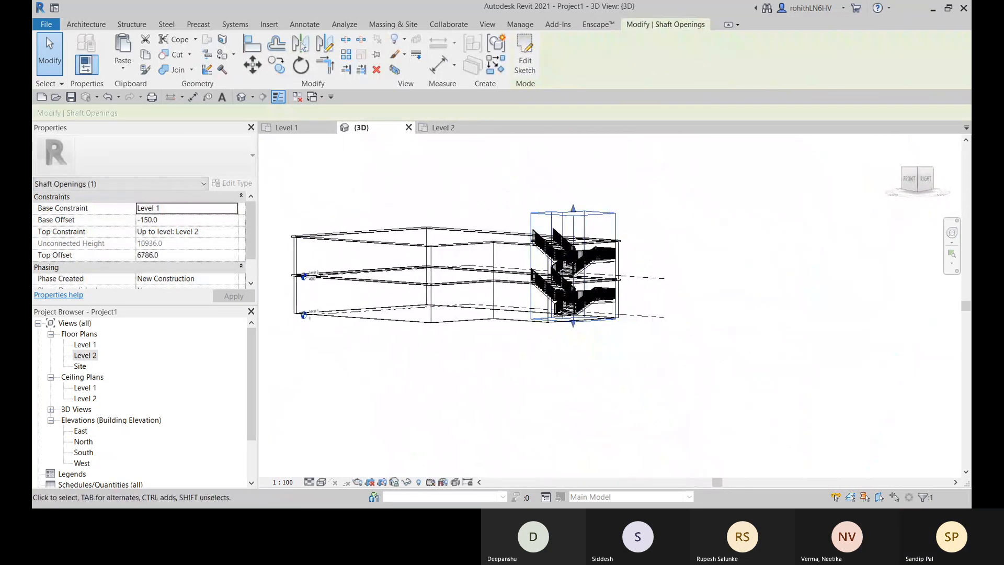
- Display the 3D model with shaded surfaces instead of wireframe and clear the shaft opening selection
click(320, 482)
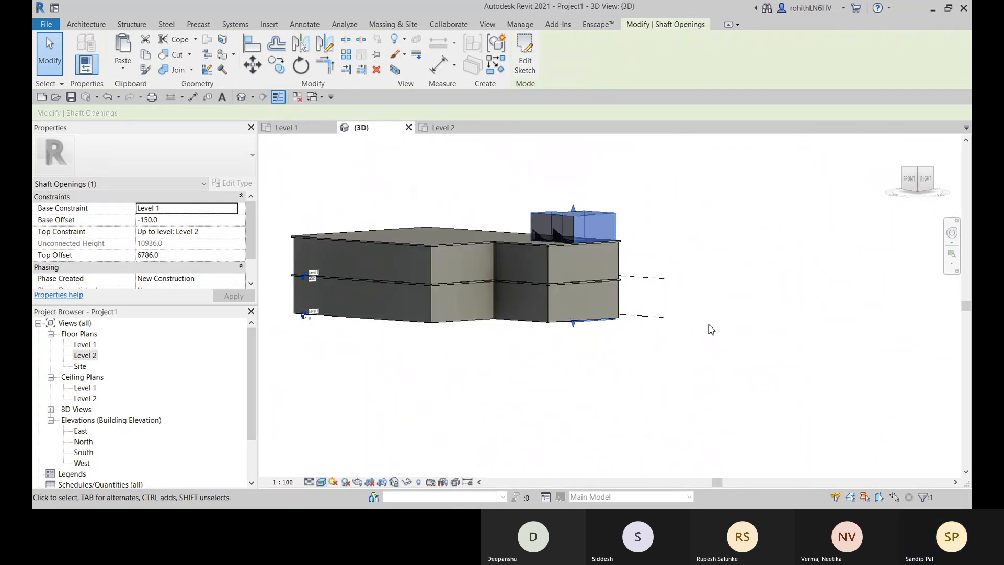
shift+middle_drag(709, 323, 709, 374)
click(741, 295)
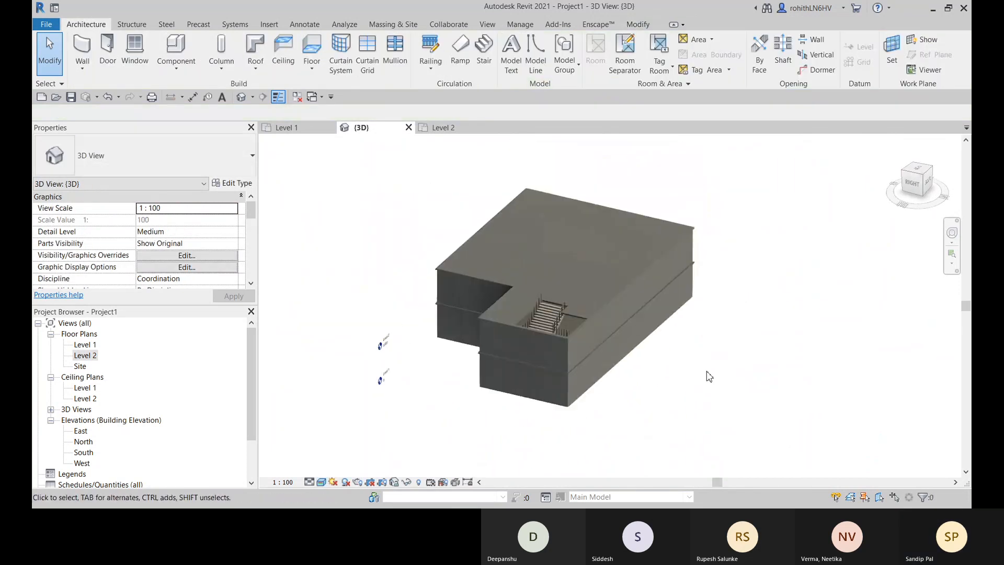
- Examine the stair, landing and railings through the opening in the uppermost floor from several sides
scroll(539, 317, up, 2)
shift+middle_drag(590, 335, 579, 392)
scroll(617, 320, up, 3)
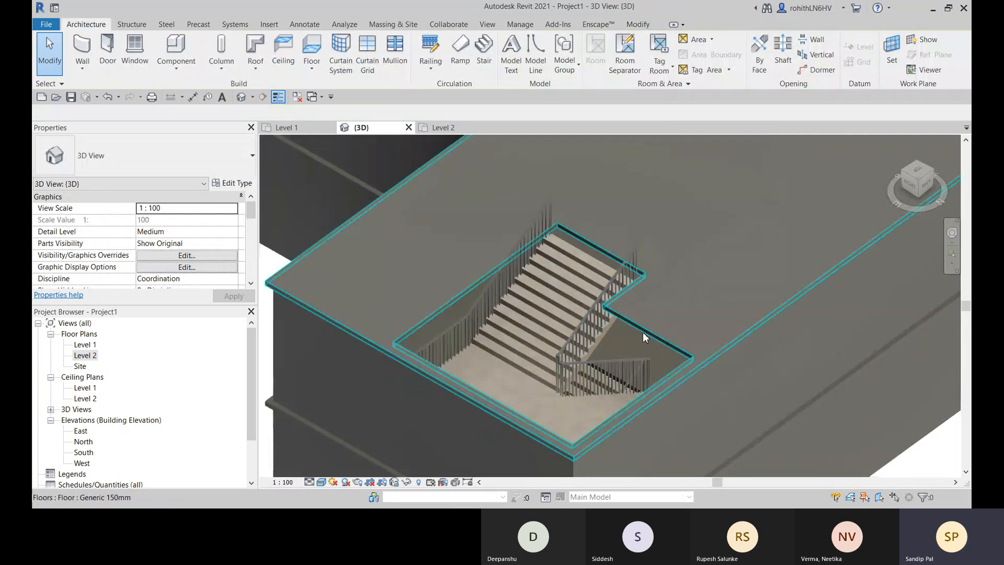
shift+middle_drag(642, 331, 503, 388)
middle_drag(672, 315, 558, 313)
middle_drag(620, 396, 602, 340)
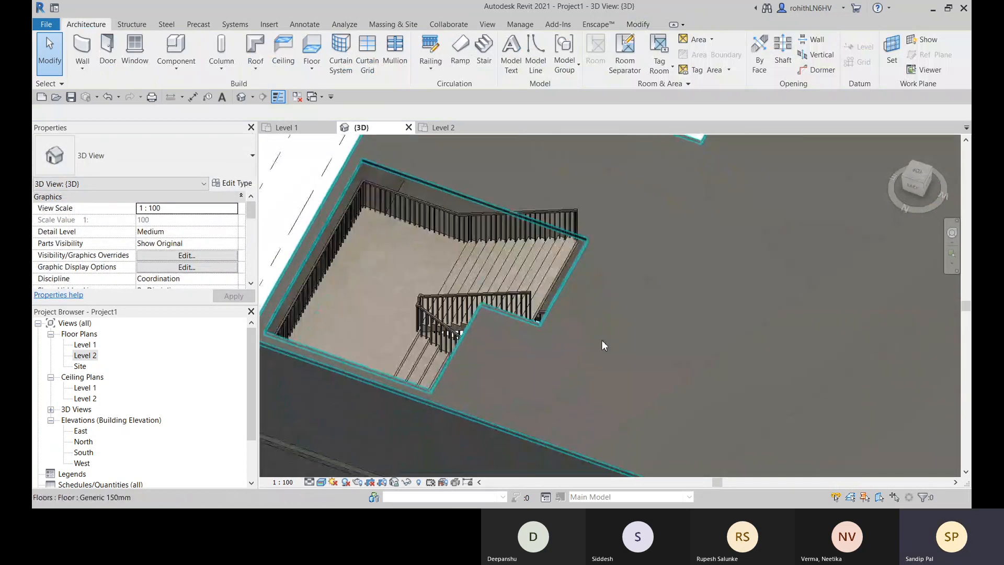
scroll(560, 347, down, 3)
scroll(561, 346, down, 1)
middle_drag(434, 418, 471, 410)
shift+middle_drag(555, 436, 714, 367)
scroll(530, 325, up, 2)
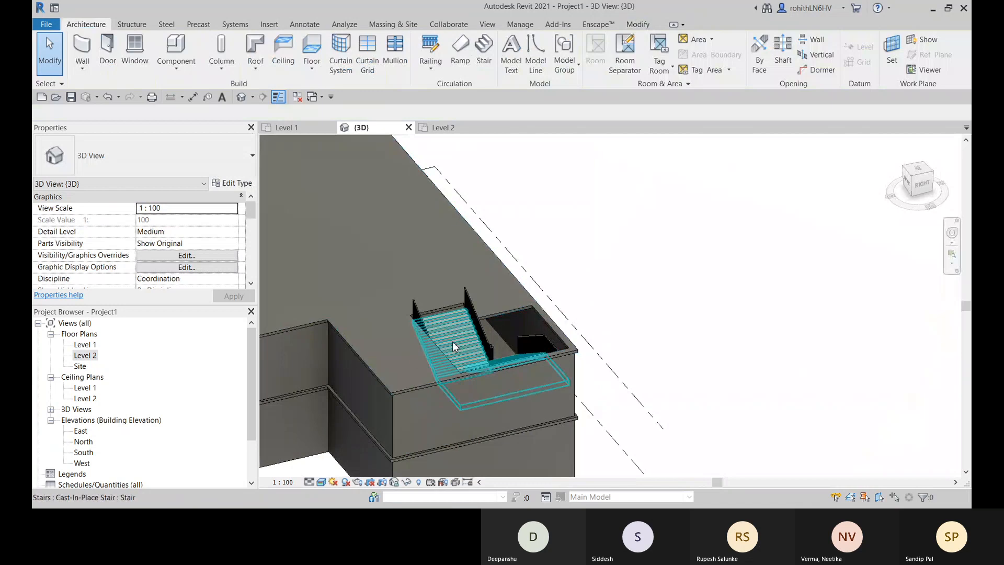
scroll(494, 335, down, 2)
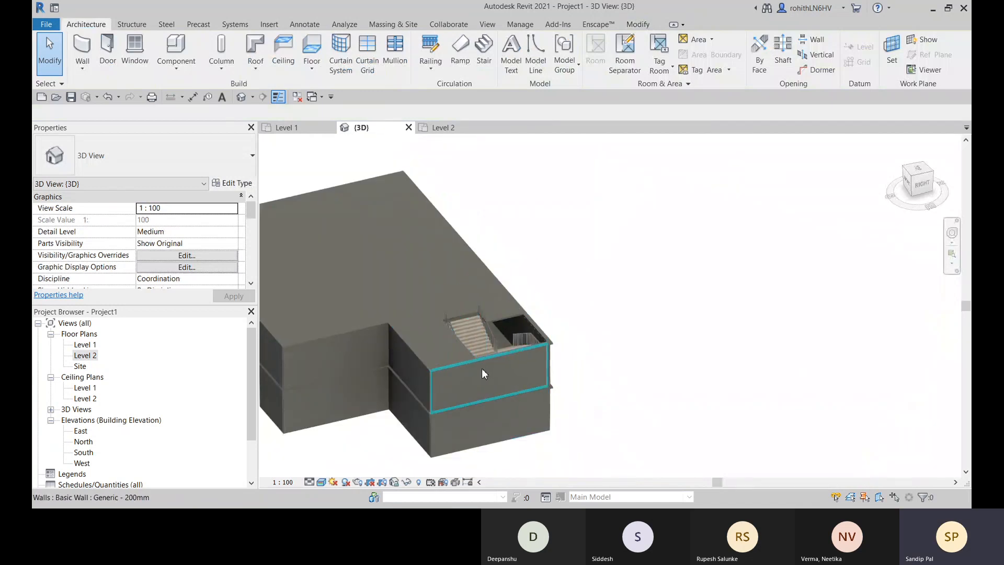
middle_drag(482, 368, 620, 350)
middle_drag(585, 426, 552, 479)
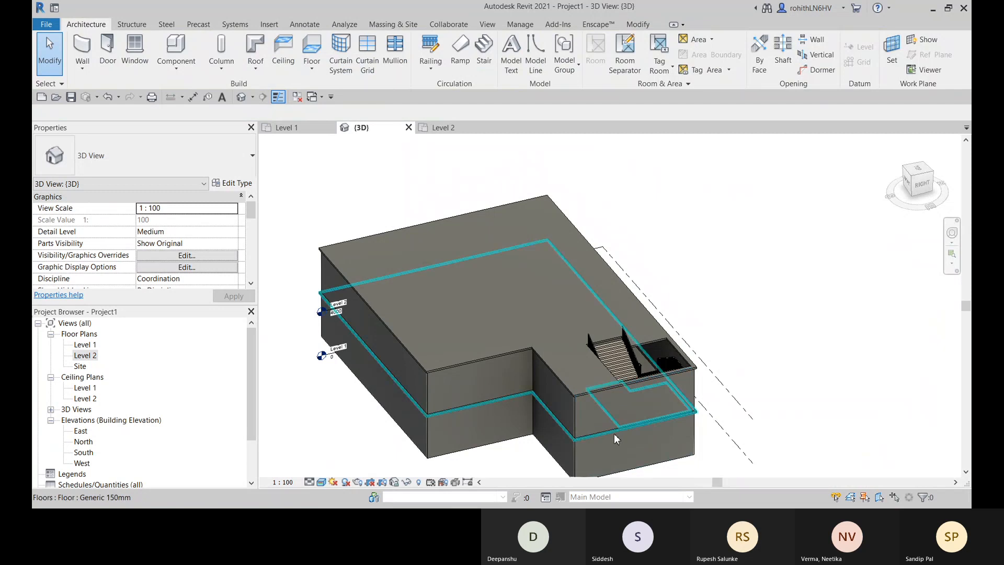
middle_drag(607, 424, 627, 372)
click(491, 350)
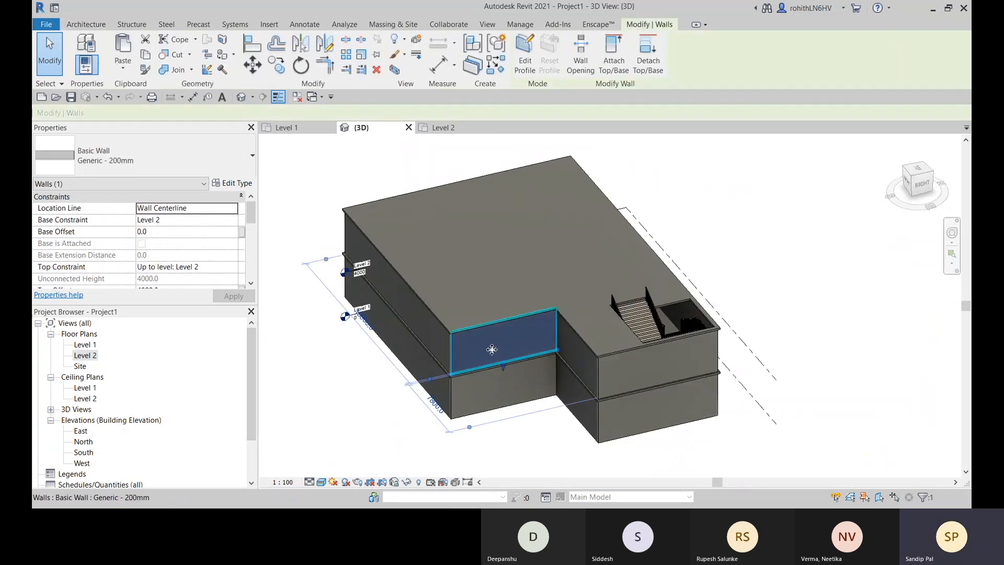
ctrl+click(432, 335)
ctrl+click(618, 376)
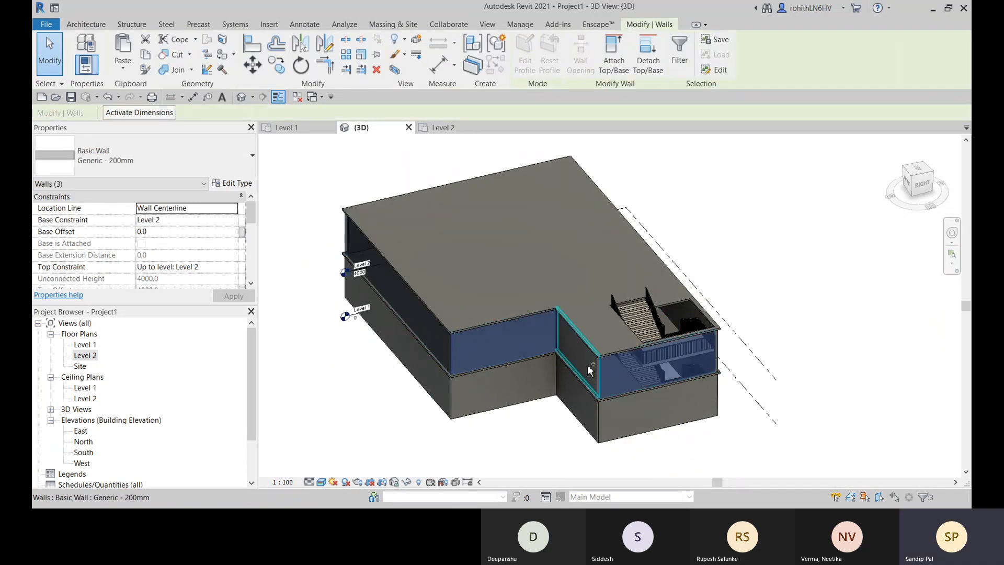
ctrl+click(588, 365)
shift+middle_drag(645, 394, 454, 361)
ctrl+click(454, 360)
shift+middle_drag(601, 368, 482, 378)
ctrl+click(477, 384)
shift+middle_drag(702, 411, 625, 425)
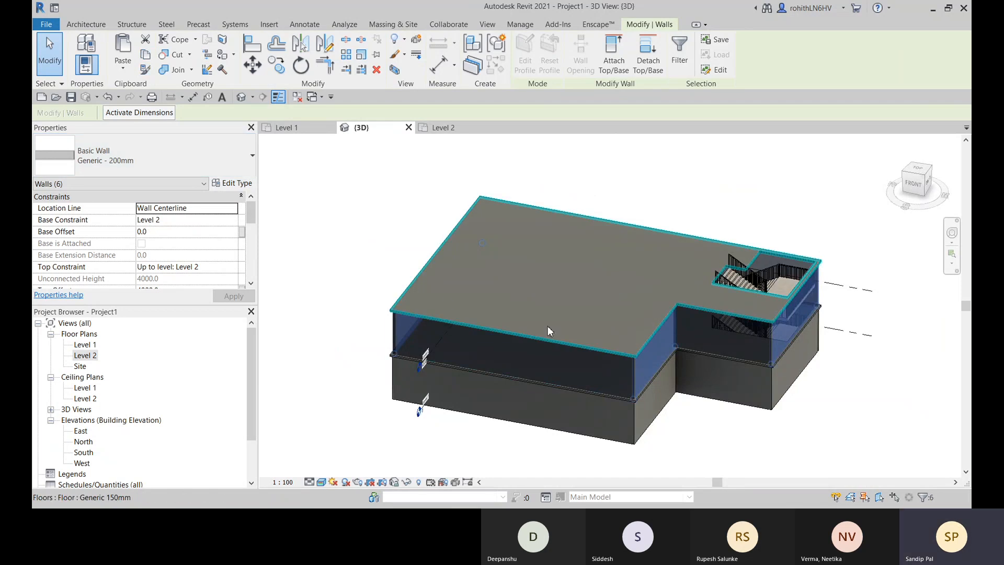
scroll(540, 317, down, 1)
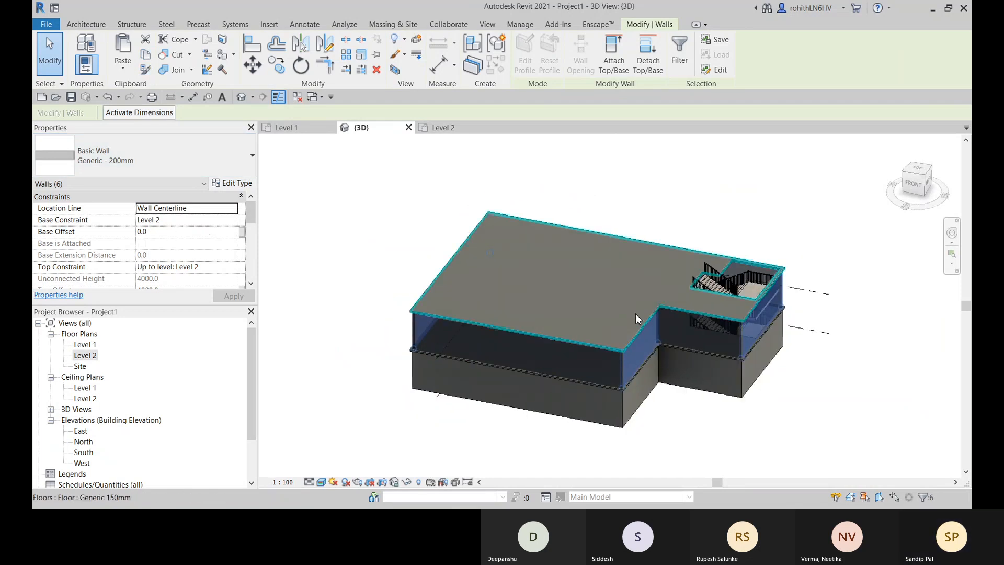
shift+middle_drag(376, 340, 534, 252)
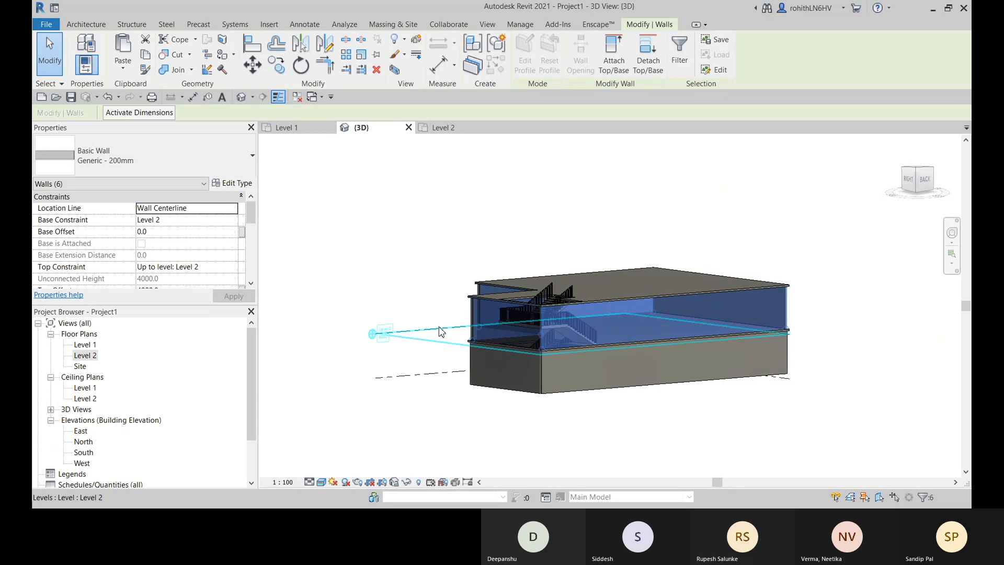
click(432, 365)
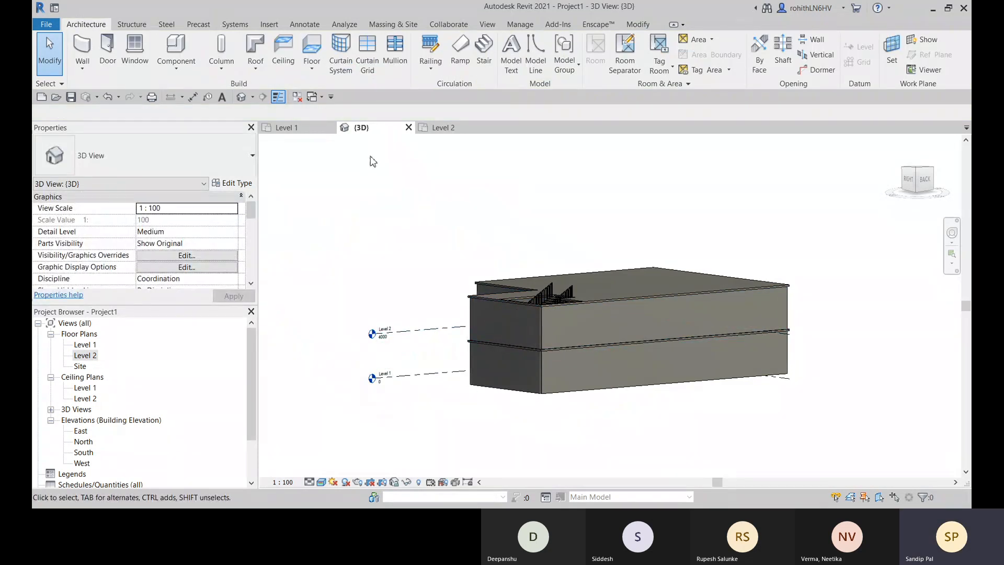
- In the North elevation, add a new level by picking the top edge of the uppermost floor slab, with a plan view
click(85, 442)
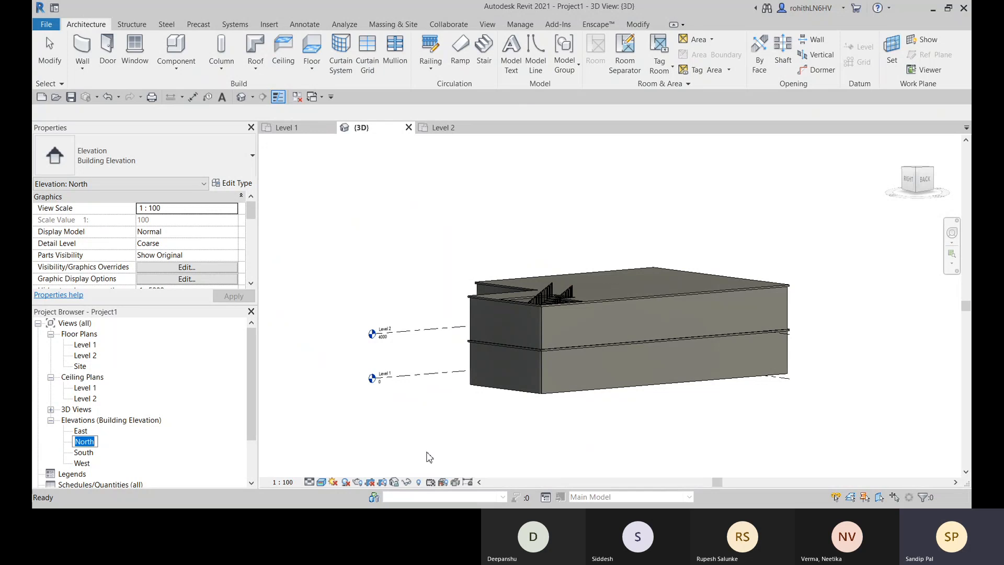
double_click(85, 442)
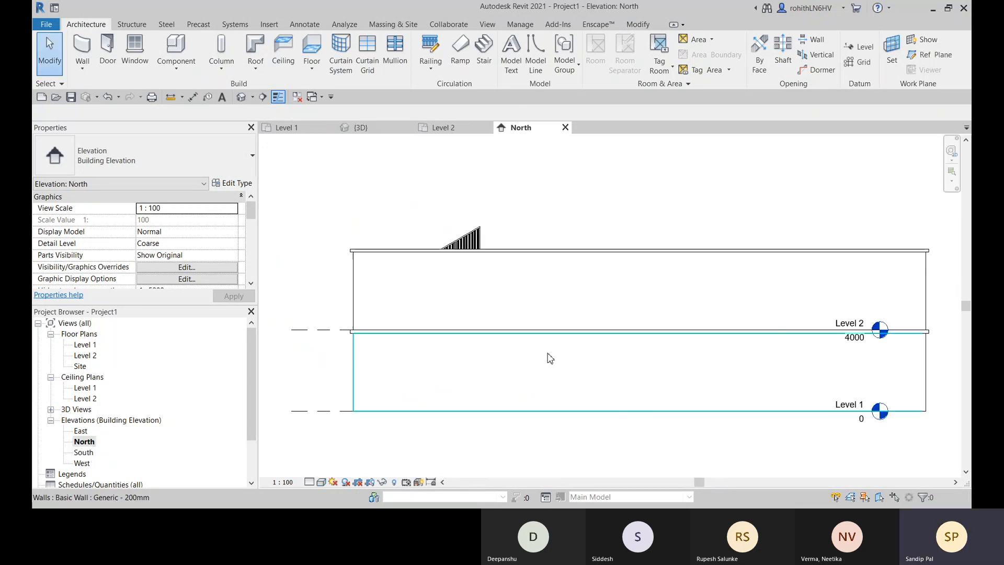
scroll(664, 321, down, 1)
middle_drag(687, 334, 602, 335)
scroll(440, 333, up, 3)
middle_drag(438, 333, 432, 326)
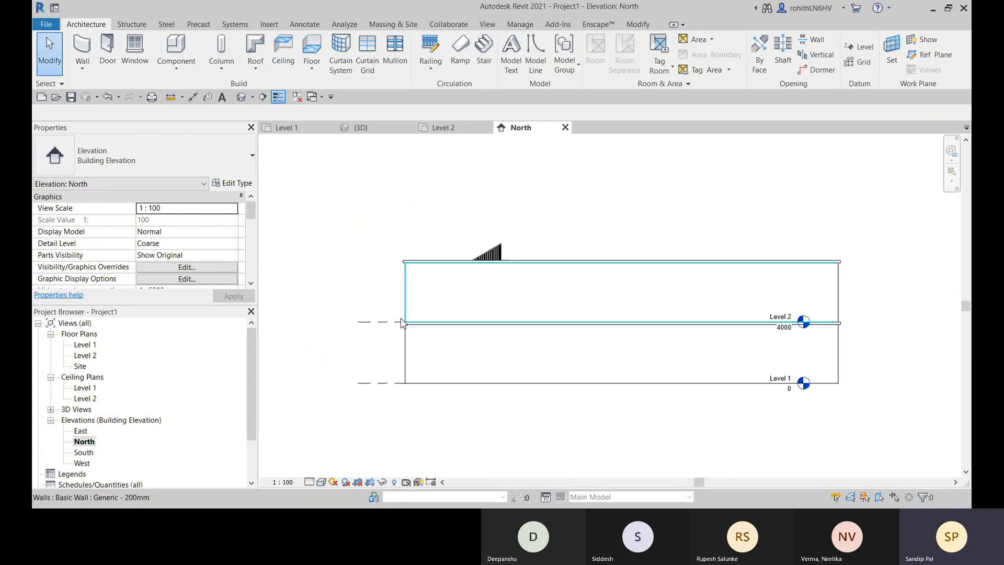
key(l)
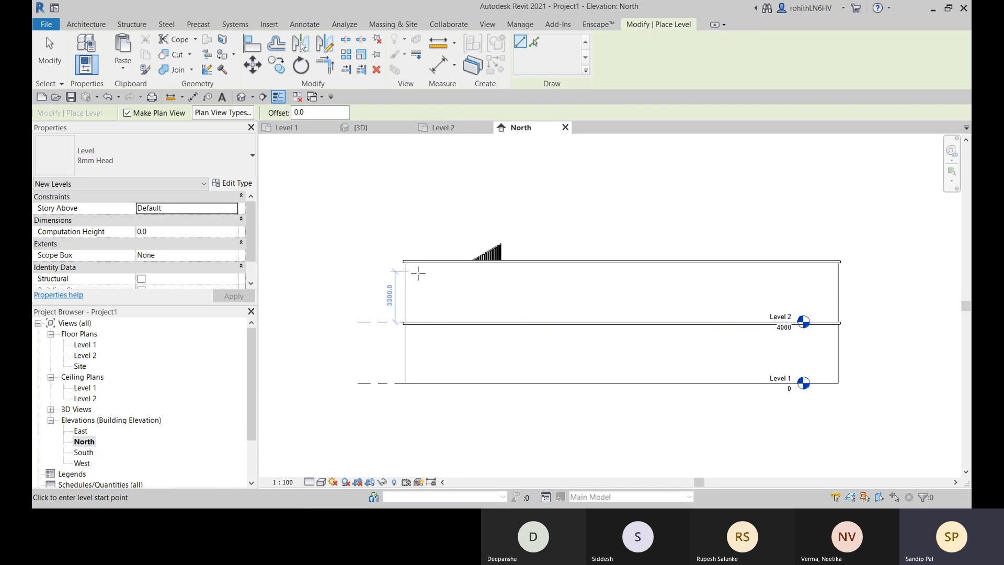
click(534, 41)
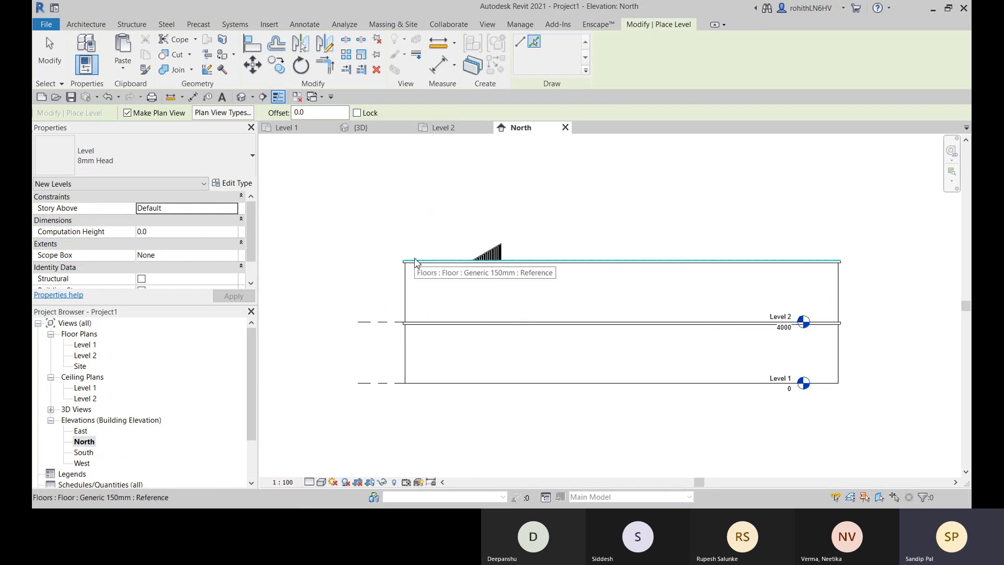
click(415, 262)
middle_drag(468, 285, 440, 284)
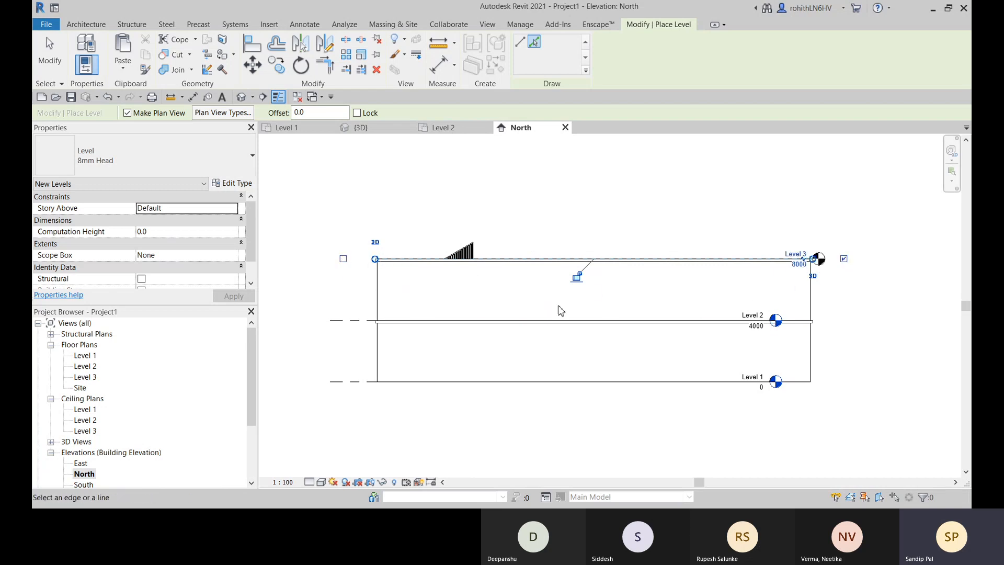
- Lengthen the Level 3 line beyond both ends of the building and align the Level 1 and Level 2 heads with its head
drag(375, 260, 331, 259)
drag(819, 259, 871, 258)
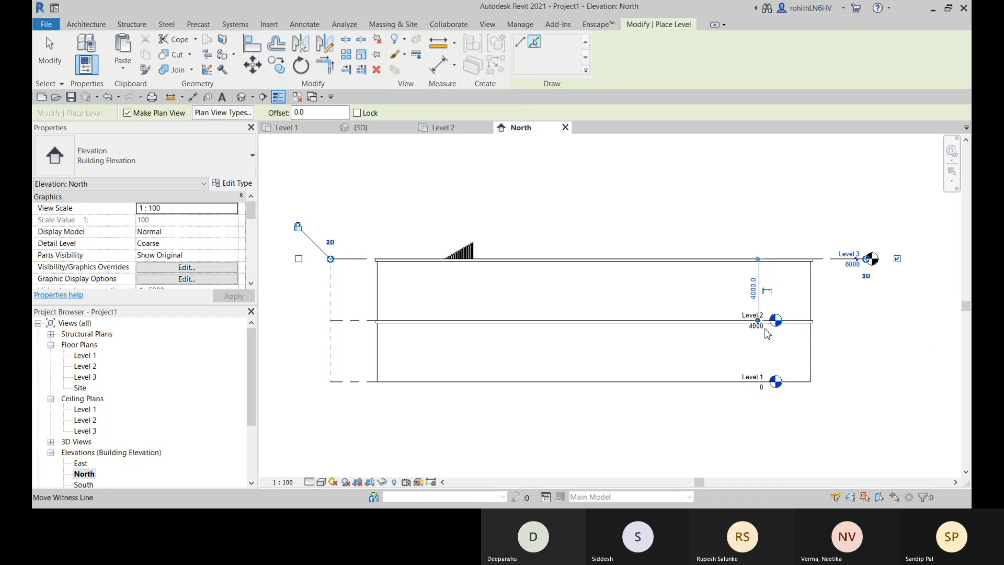
key(Escape)
key(Escape)
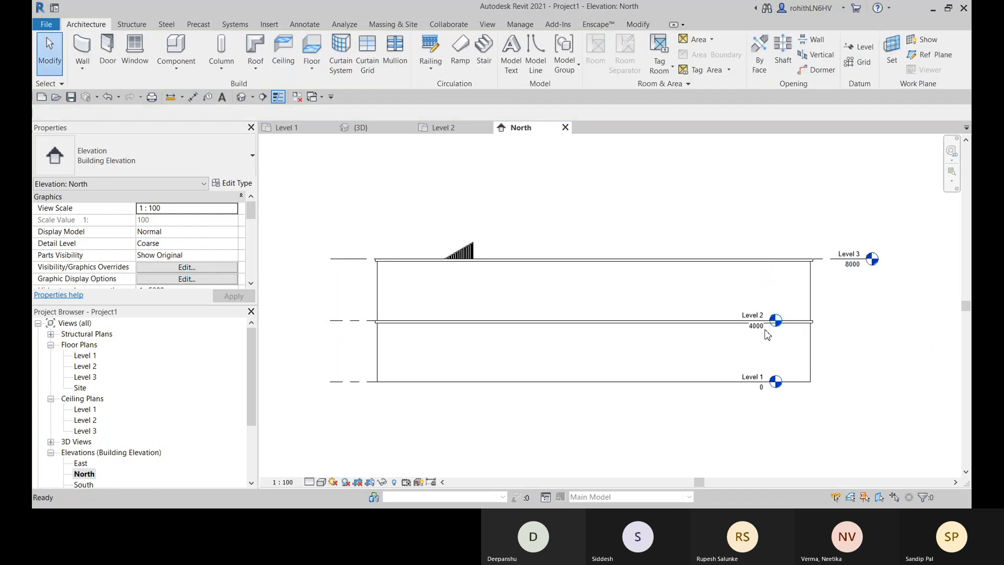
click(366, 321)
drag(772, 323, 872, 320)
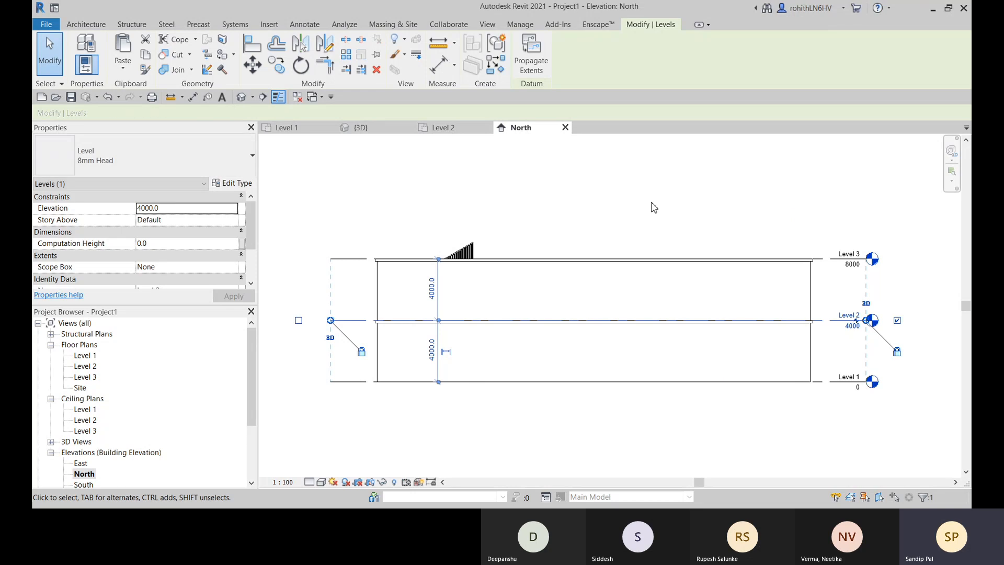
middle_drag(648, 199, 617, 211)
click(618, 215)
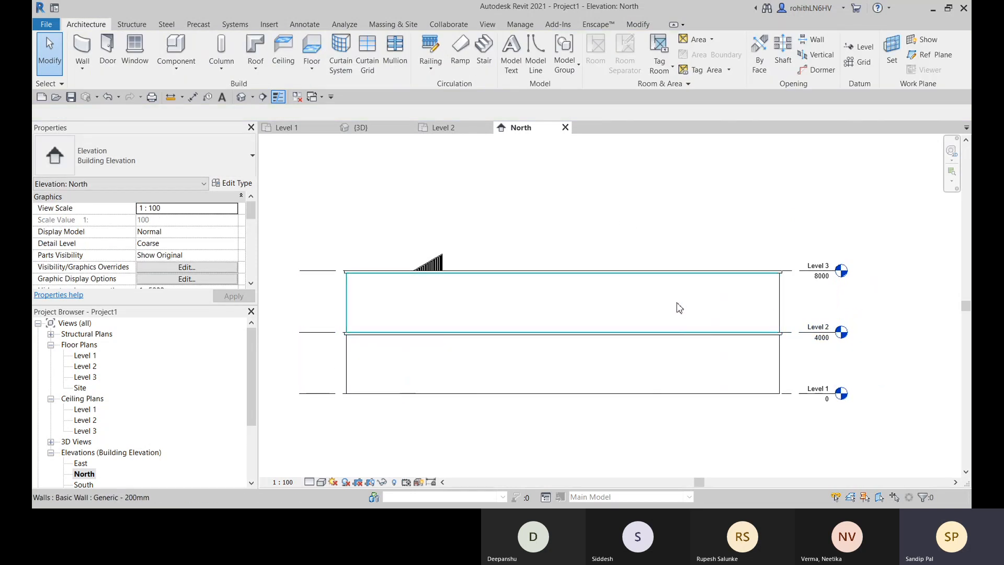
- In the 3D view, select all Generic - 200mm walls in the entire project and remove the ground-storey walls from the selection
click(376, 130)
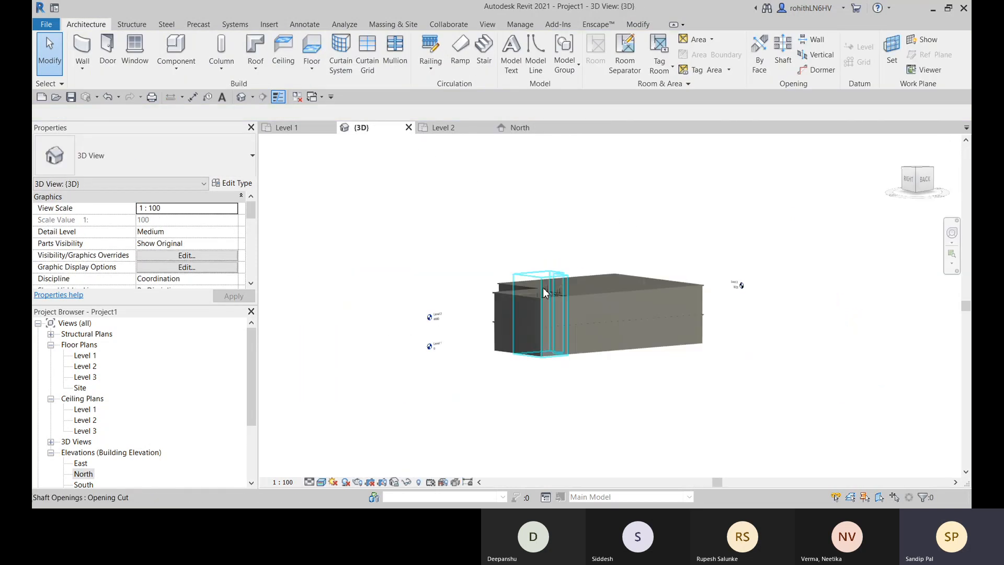
shift+middle_drag(543, 288, 550, 335)
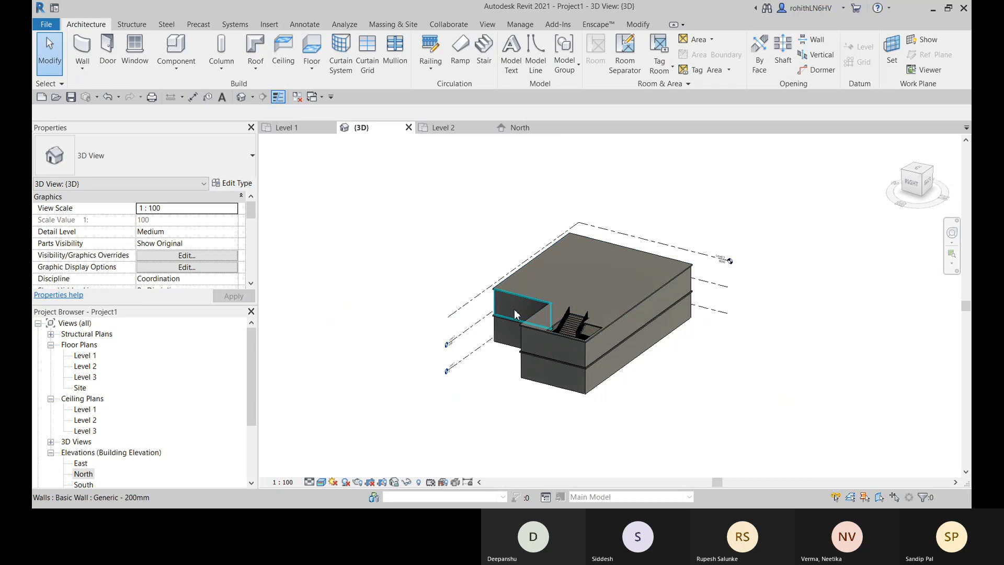
click(530, 311)
scroll(530, 311, up, 5)
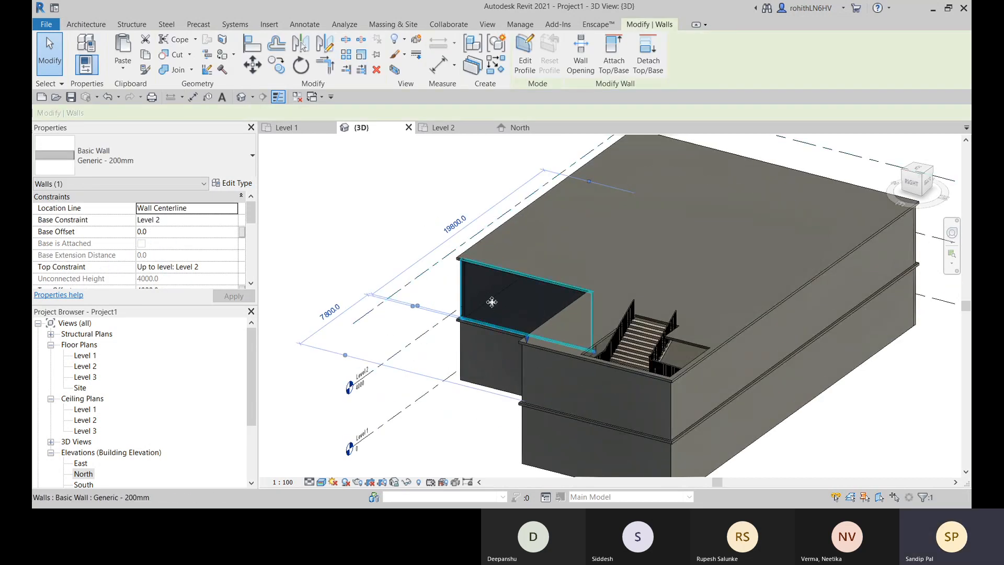
right_click(369, 162)
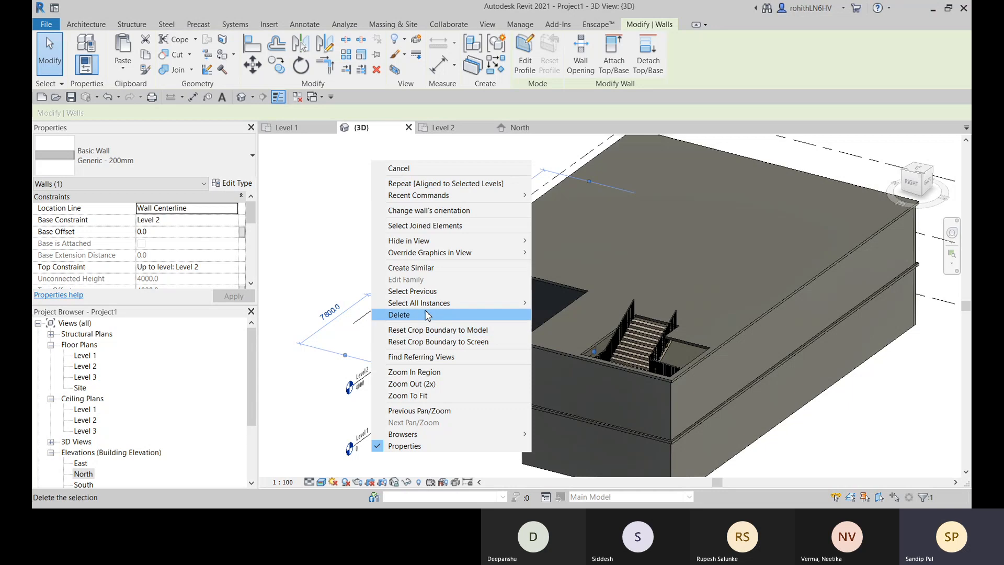
mouse_move(462, 304)
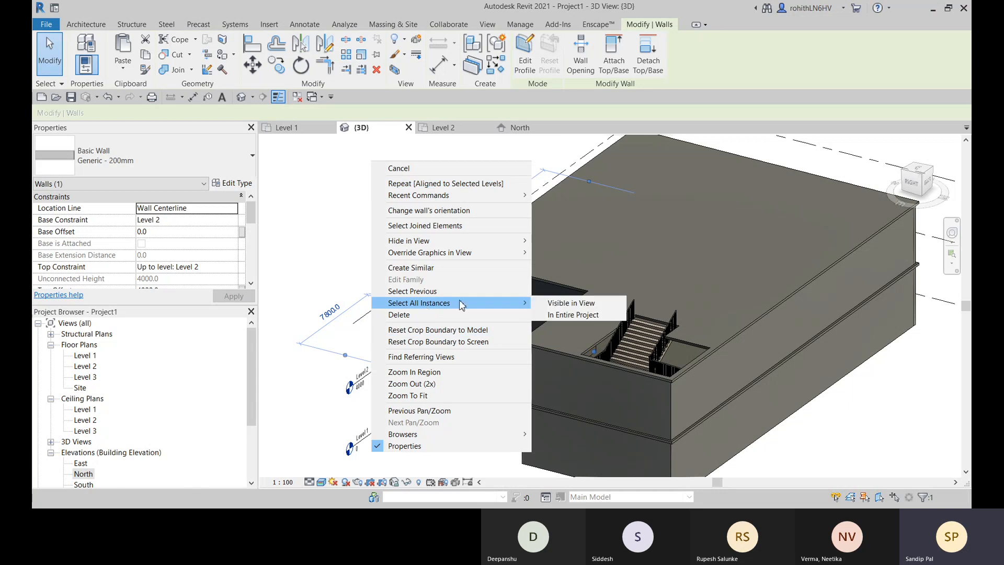
click(575, 314)
middle_drag(588, 387, 352, 309)
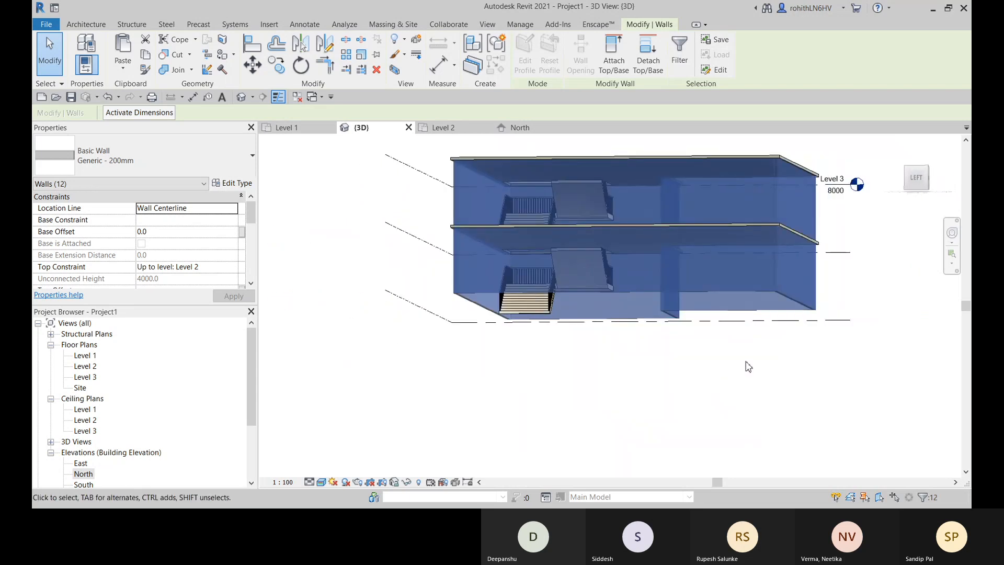
drag(880, 361, 246, 272)
shift+middle_drag(661, 317, 303, 347)
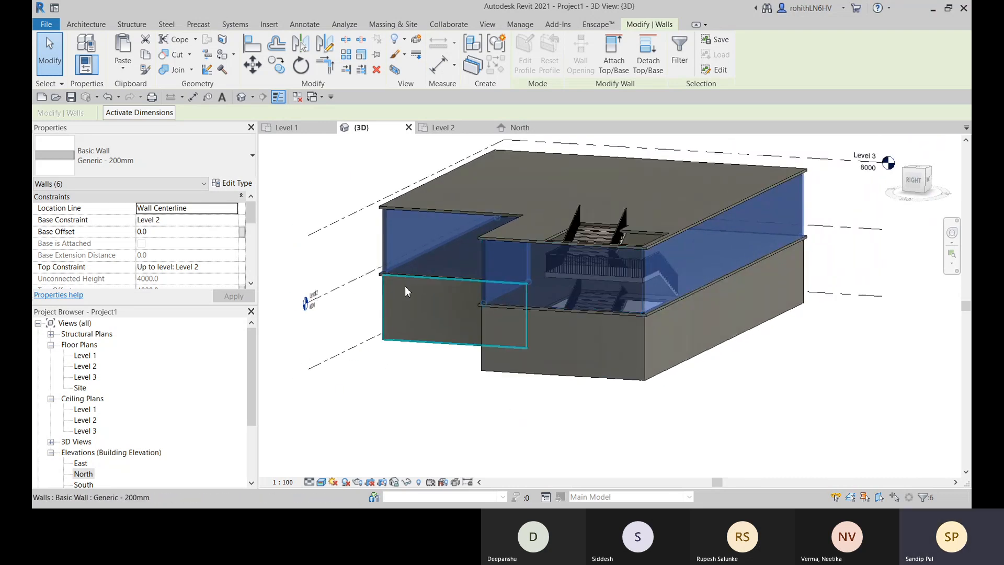
- Copy the six selected upper-storey walls to the clipboard and paste them aligned to Level 3
click(143, 59)
click(125, 69)
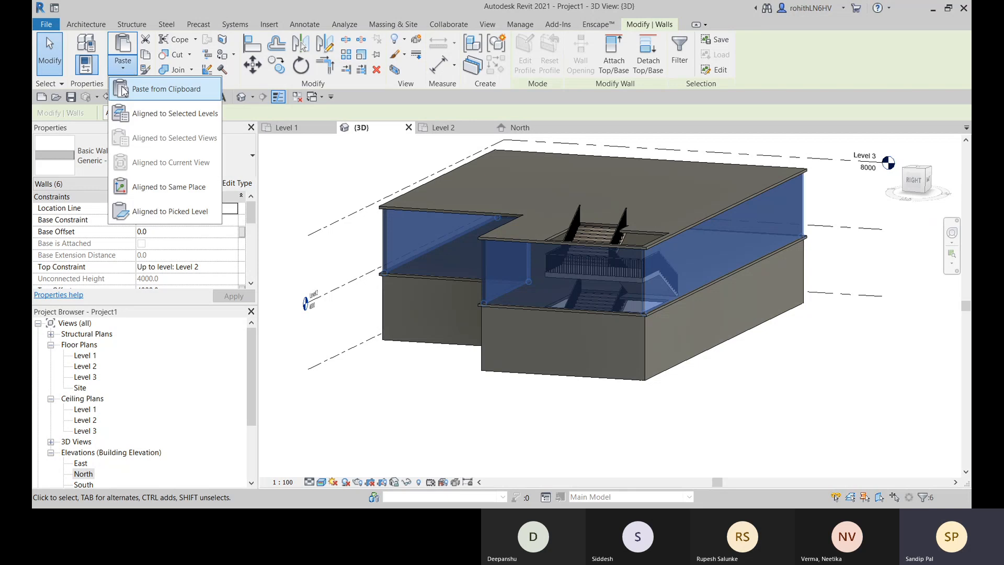
click(178, 117)
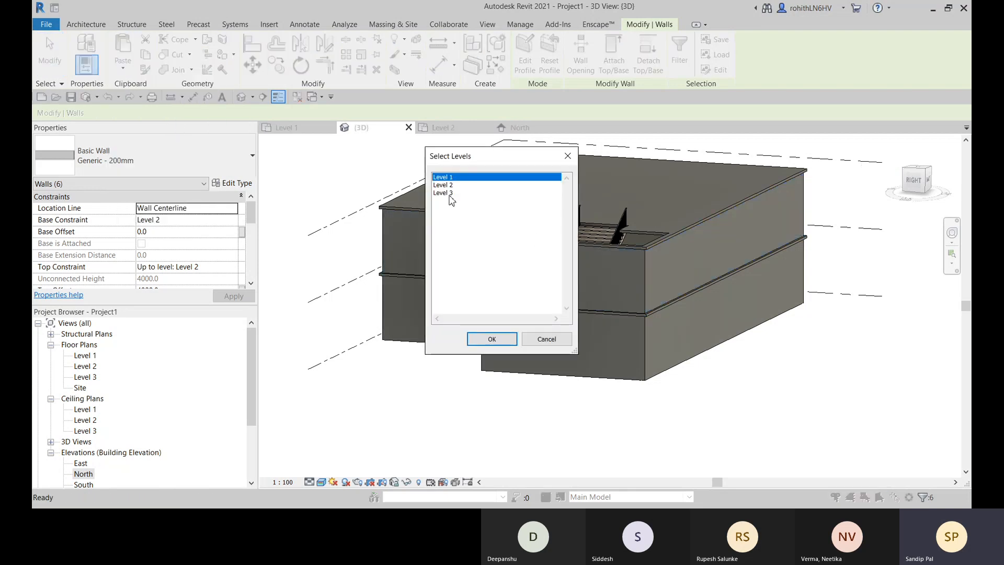
click(445, 193)
click(503, 339)
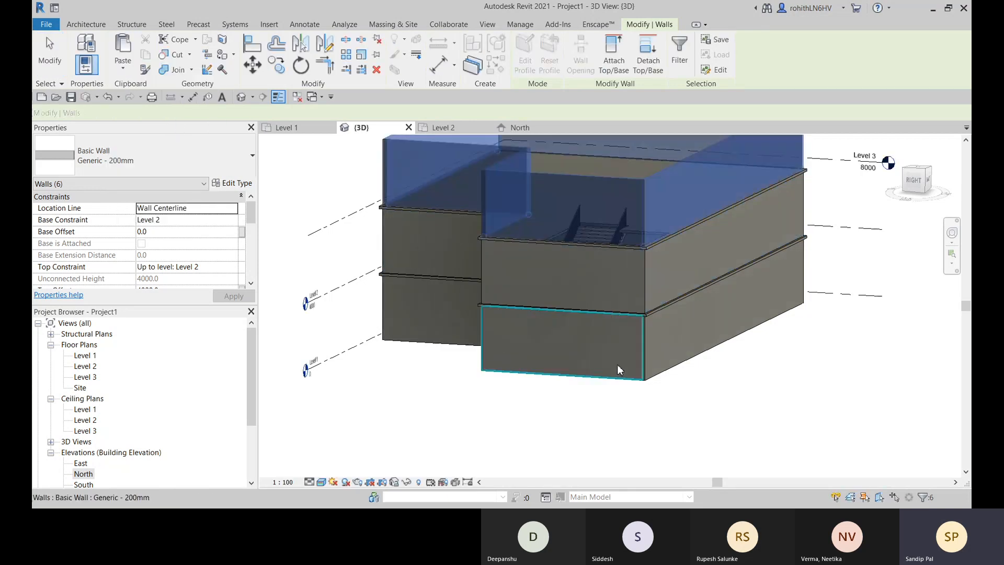
scroll(617, 364, down, 3)
shift+middle_drag(726, 362, 821, 310)
shift+middle_drag(493, 379, 325, 403)
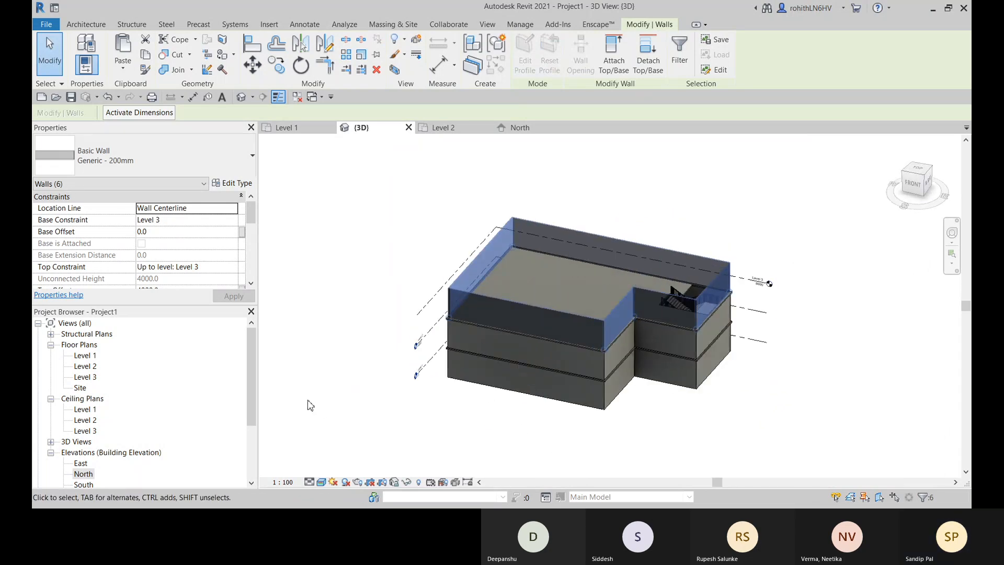
- In the North elevation, add a level along the top edge of the pasted walls and align its head with the level heads below
click(513, 127)
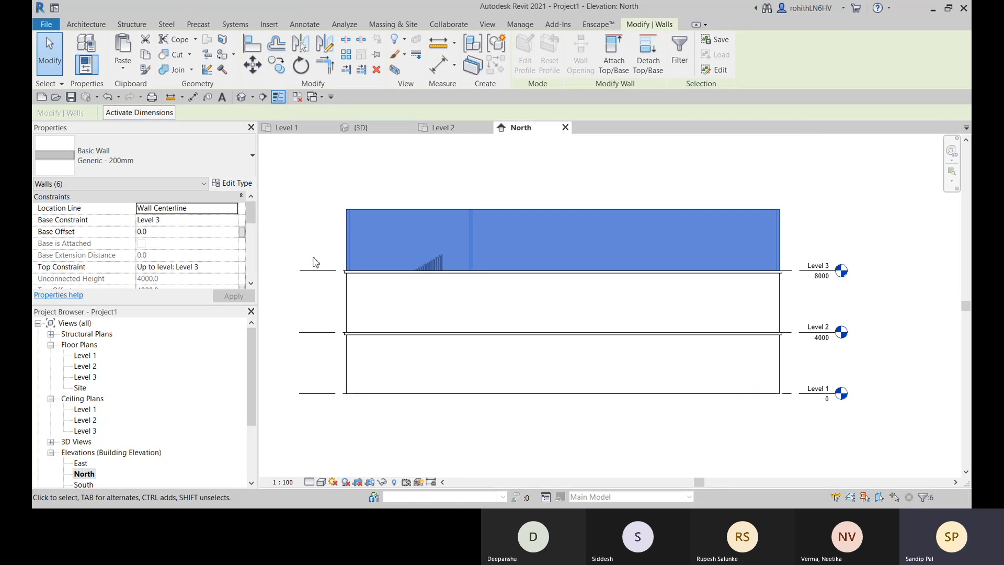
key(l)
key(l)
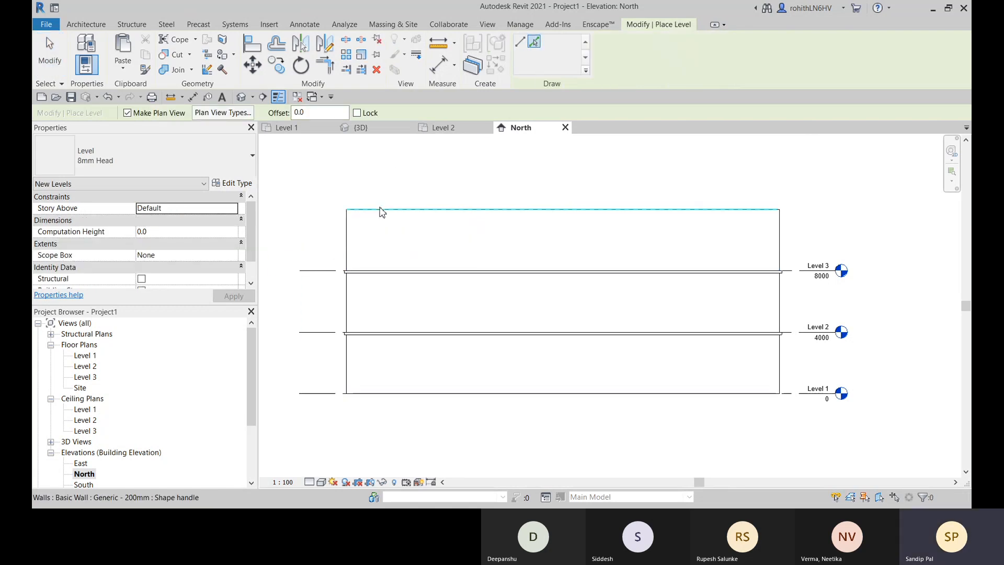
click(382, 210)
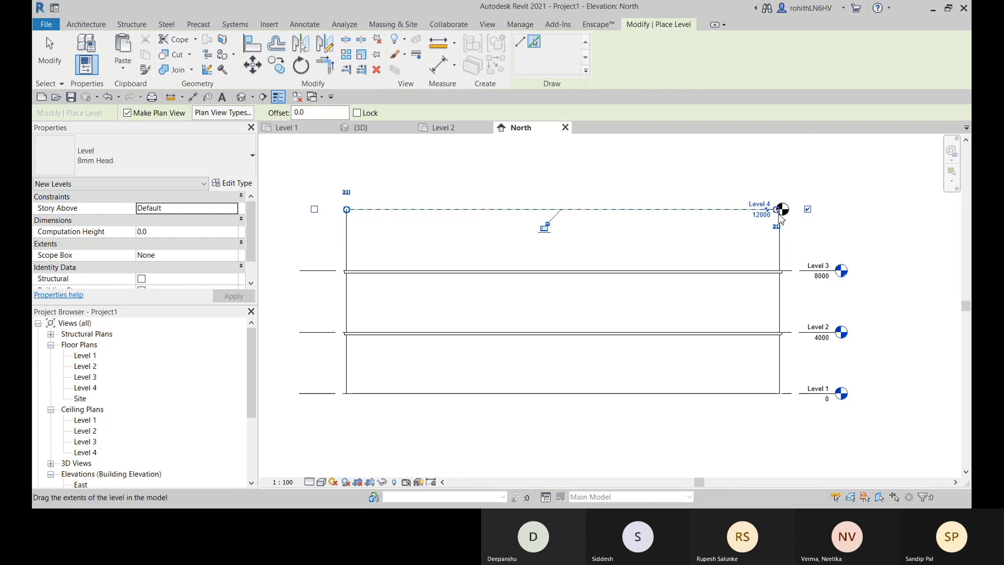
drag(780, 215, 836, 209)
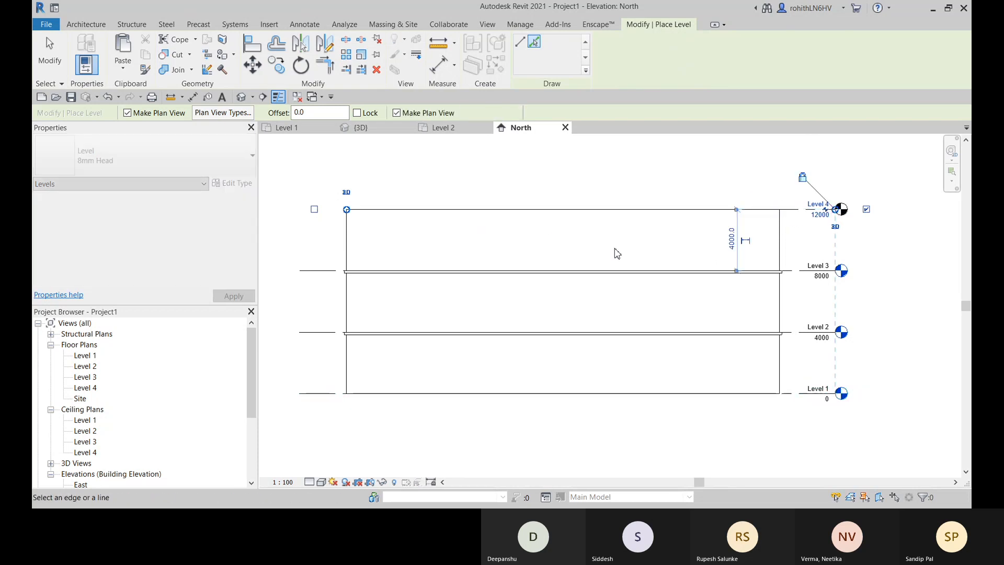
key(Escape)
key(Escape)
- Open the Level 4 floor plan and set its underlay range from base Level 1 to top Level 4
click(85, 387)
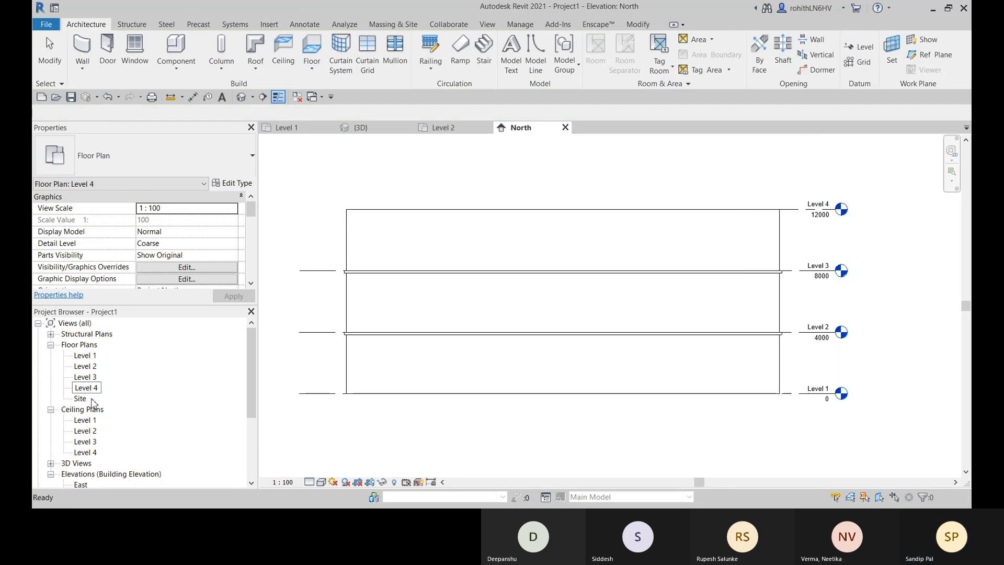
double_click(86, 389)
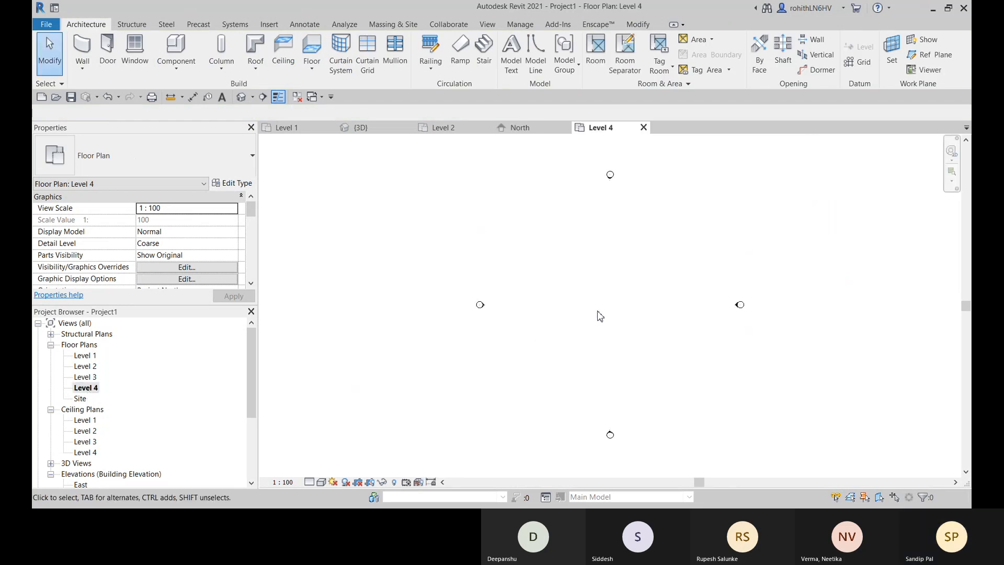
scroll(131, 251, down, 5)
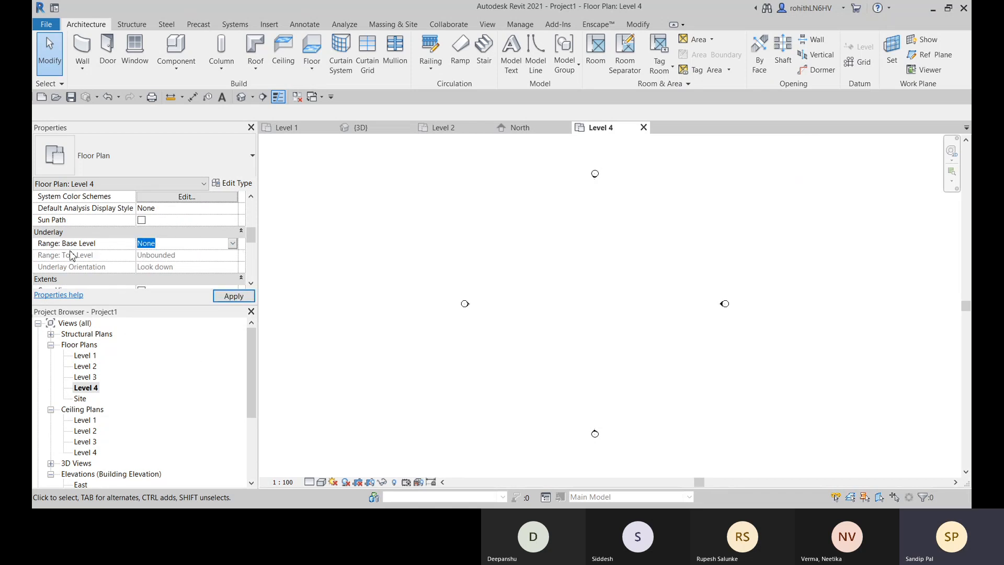
key(Down)
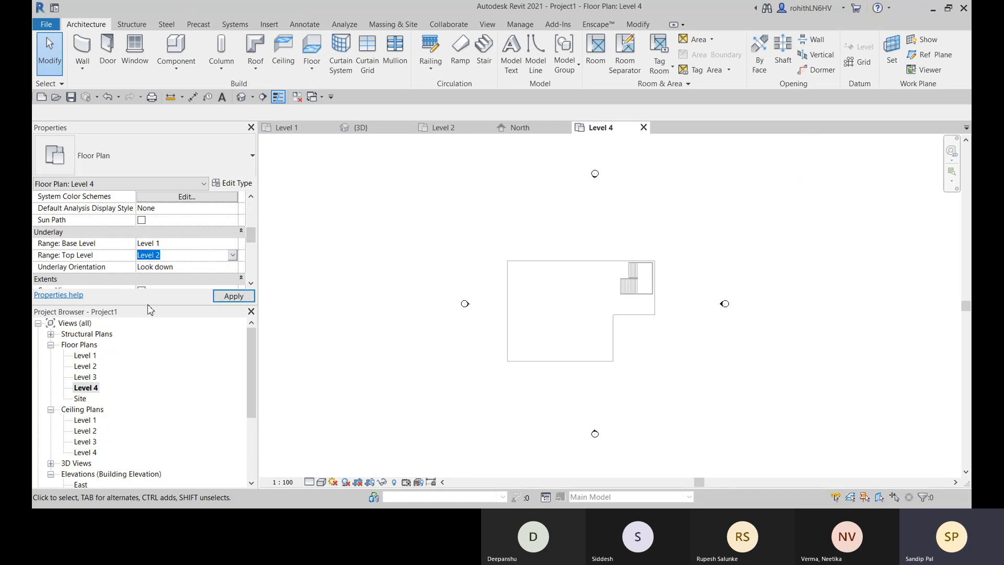
key(Down)
key(Down)
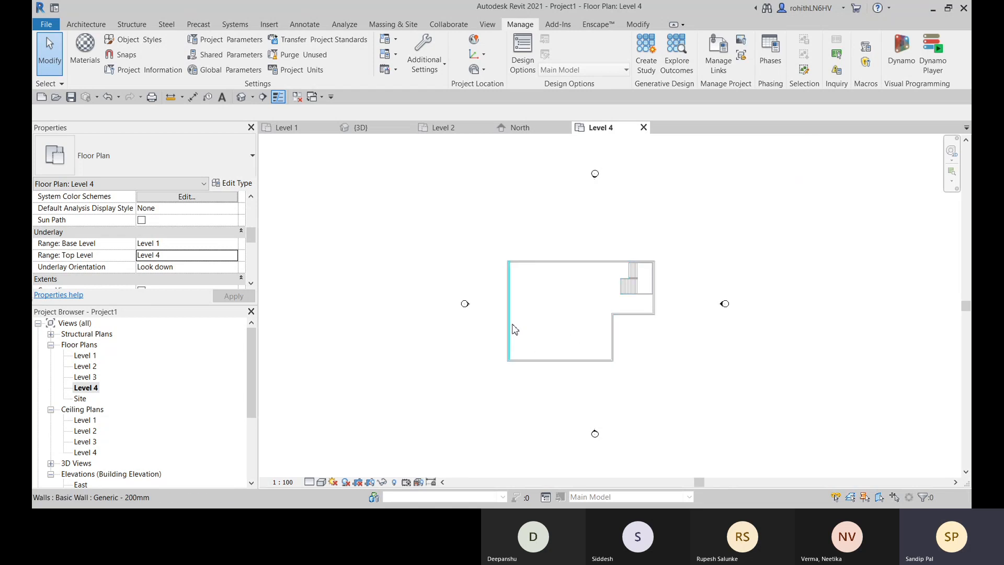
- Set the underlay line pattern to Hidden in the Halftone/Underlay settings
click(442, 69)
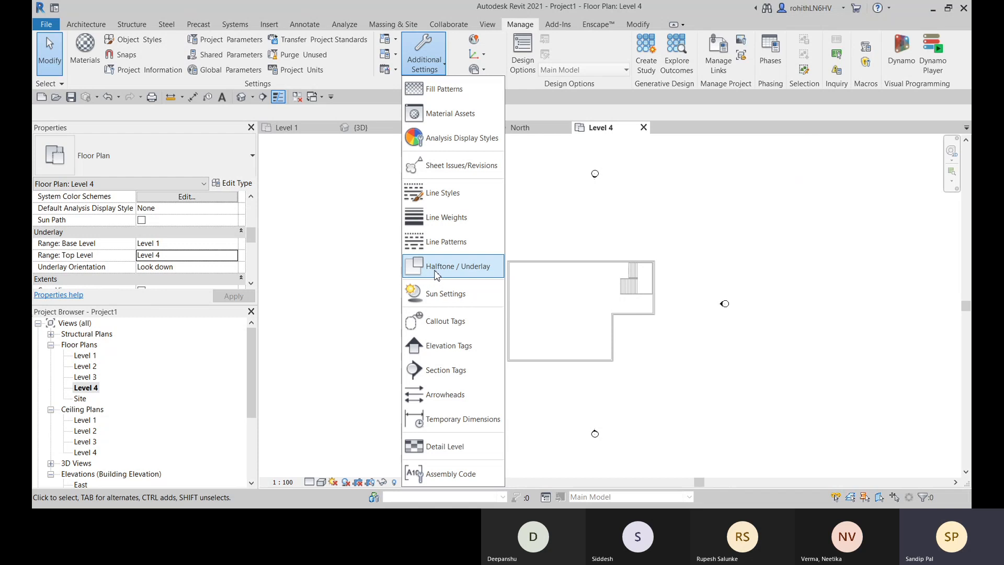
click(436, 273)
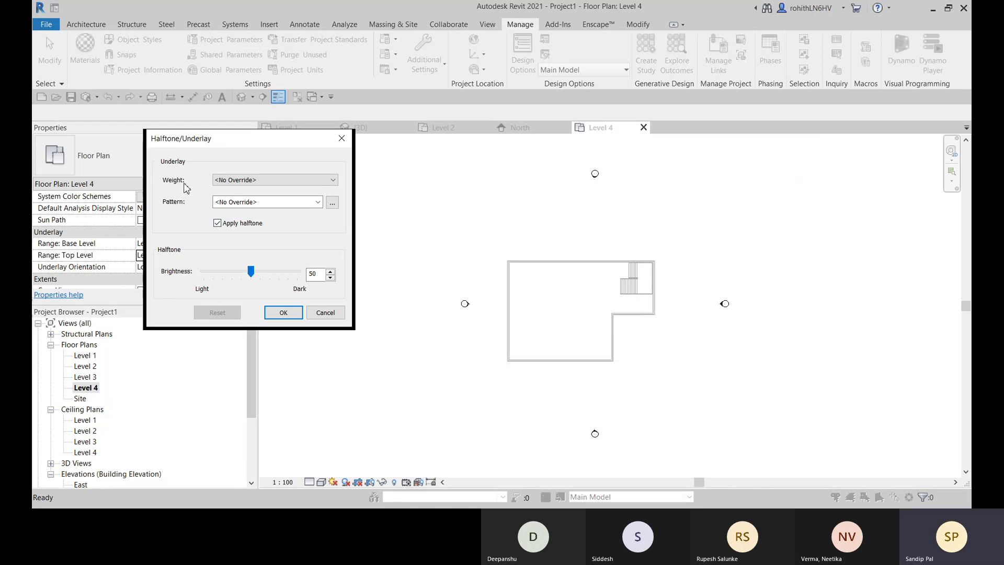
click(320, 205)
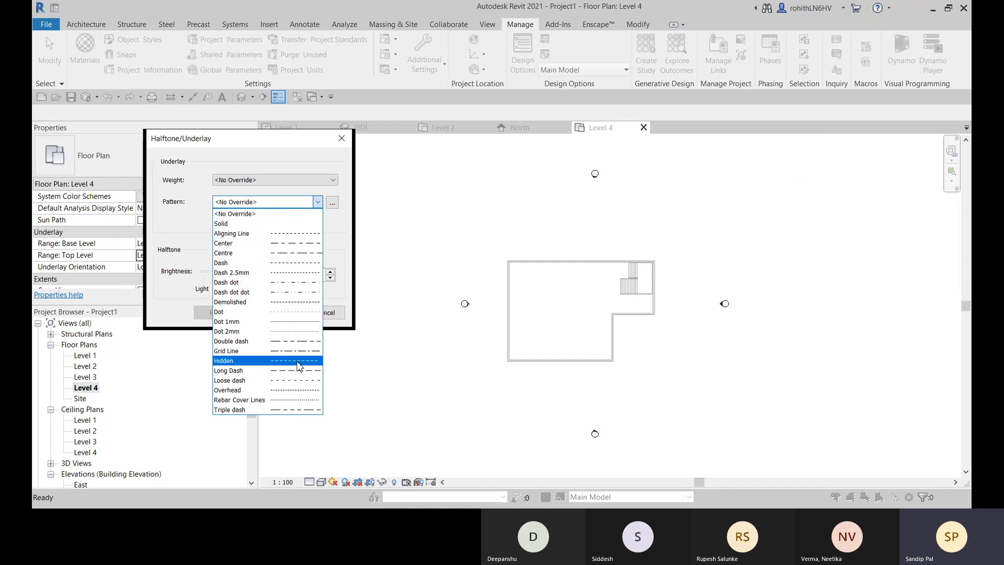
click(286, 364)
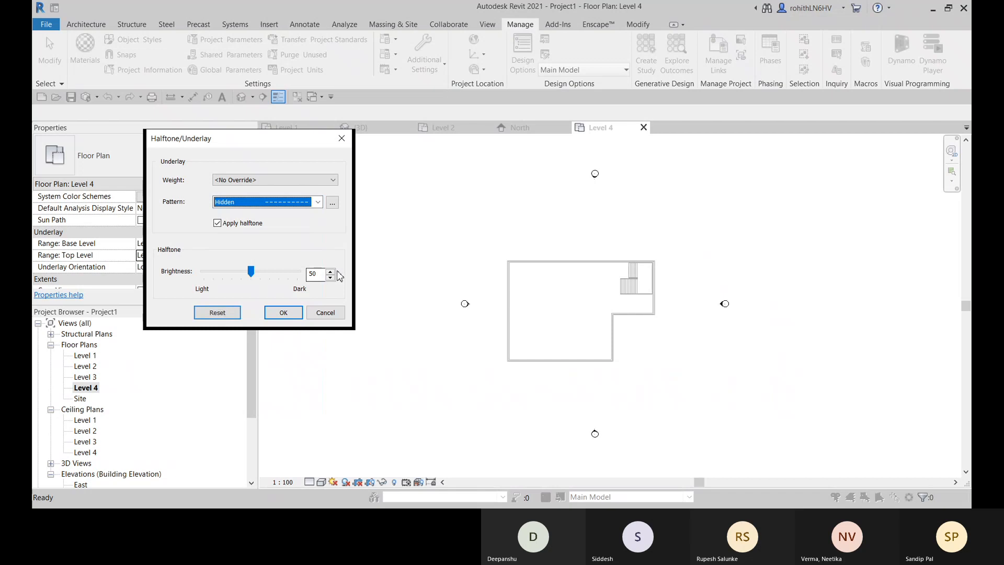
click(283, 312)
scroll(592, 269, up, 5)
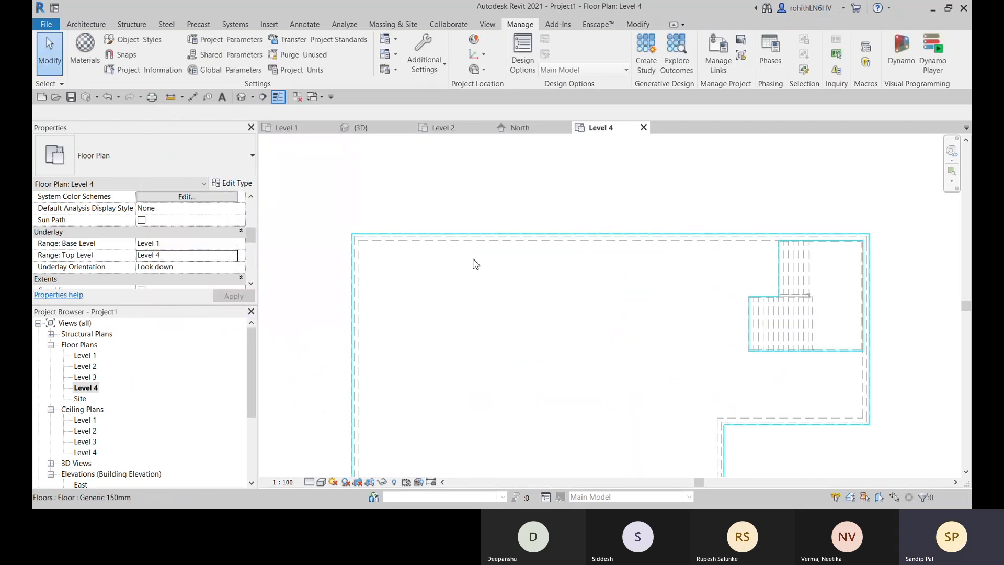
scroll(476, 264, down, 5)
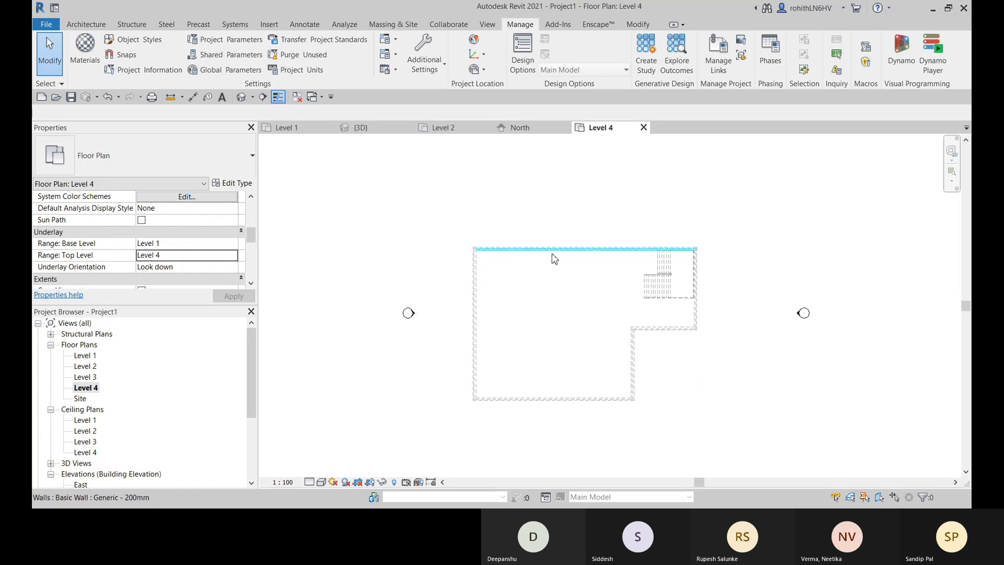
middle_drag(557, 322, 554, 304)
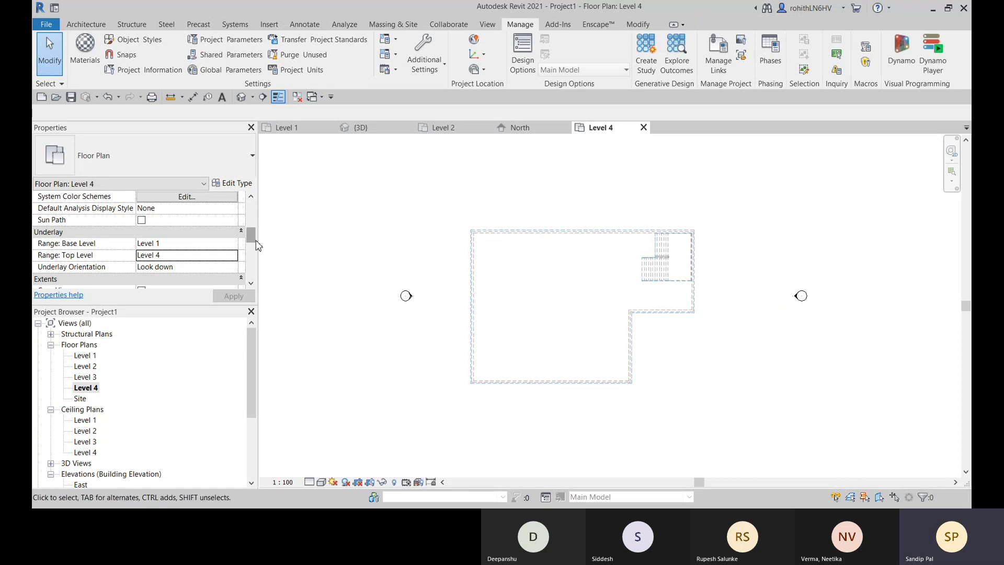
- Start a Roof by Footprint on Level 4 and pick the building's outer north and west edges as slope-defining boundary lines
click(67, 25)
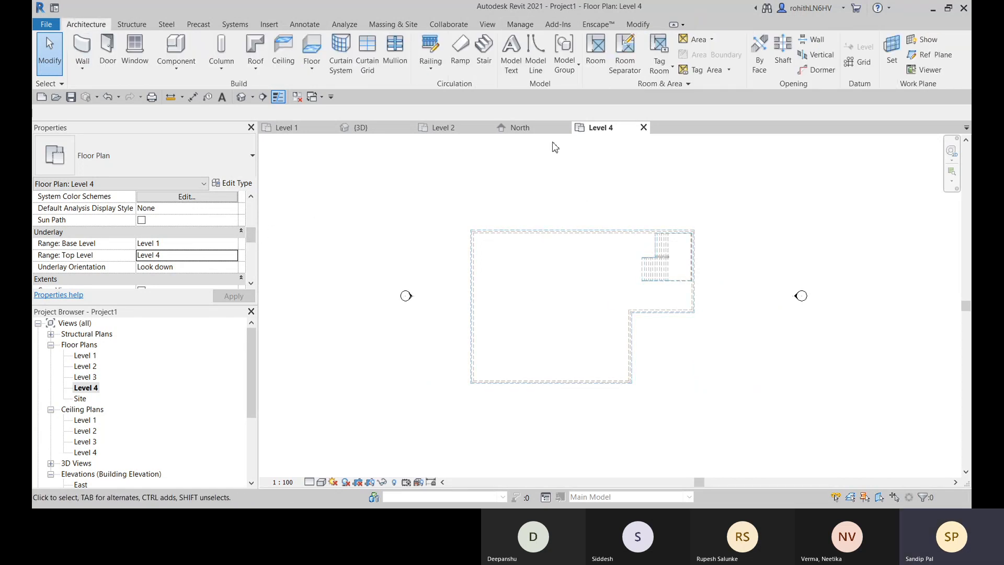
click(255, 68)
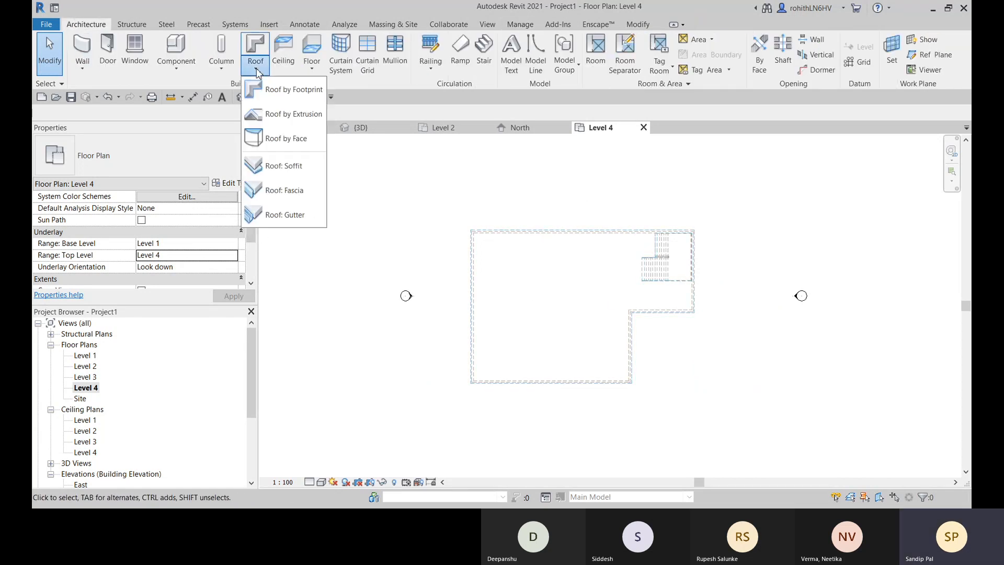
click(282, 94)
scroll(524, 265, up, 2)
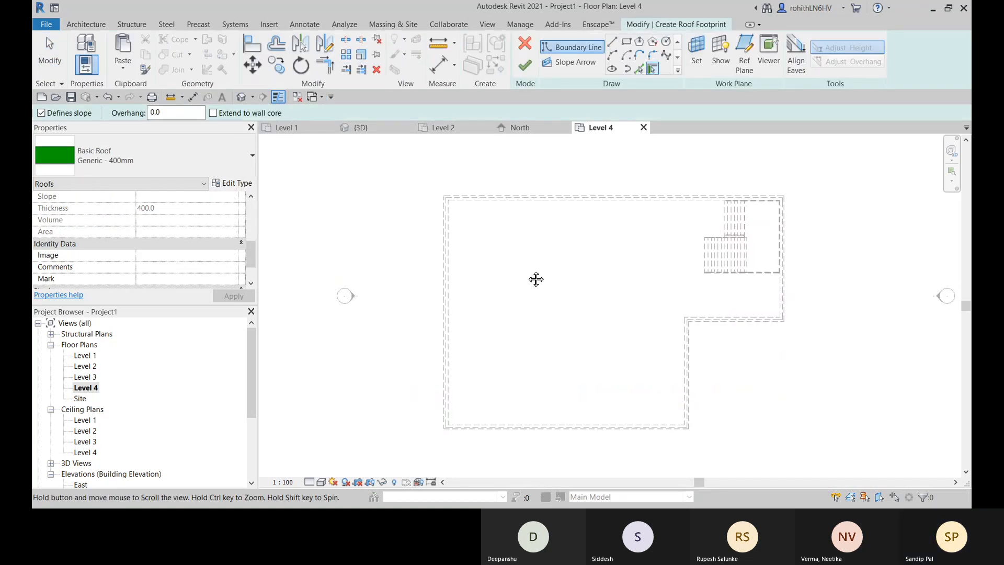
middle_drag(537, 279, 519, 263)
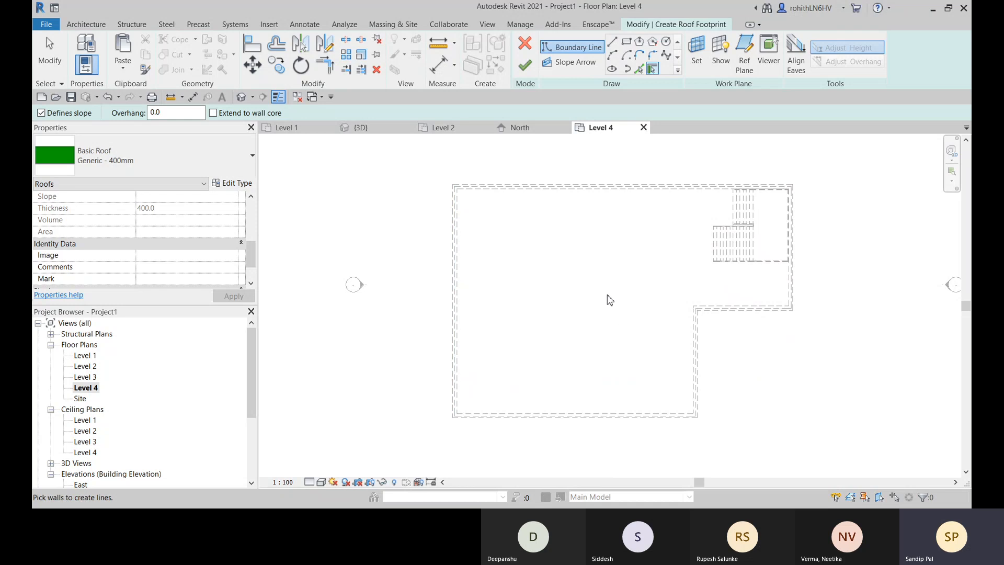
scroll(610, 300, up, 1)
scroll(410, 183, up, 2)
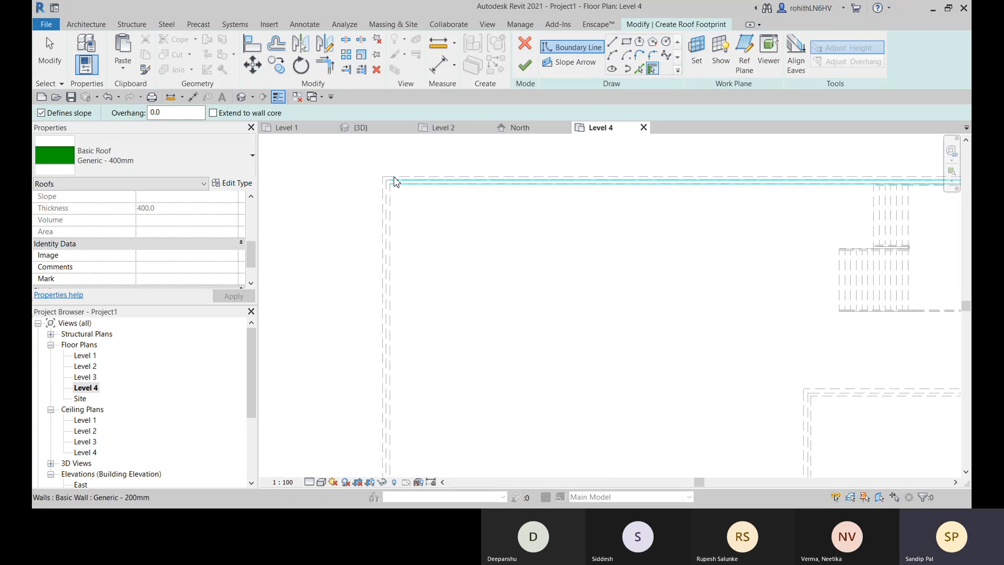
click(639, 69)
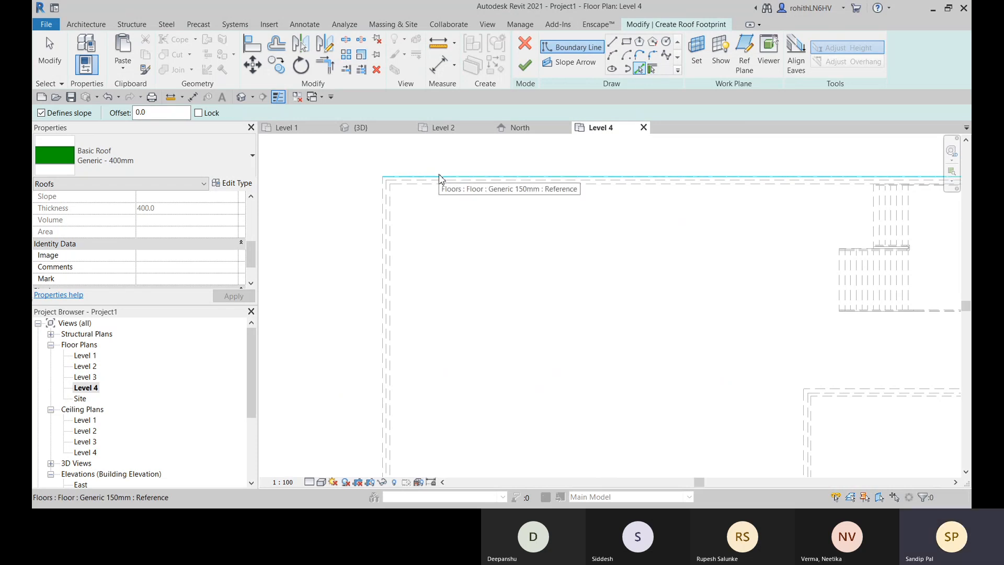
click(439, 179)
click(385, 210)
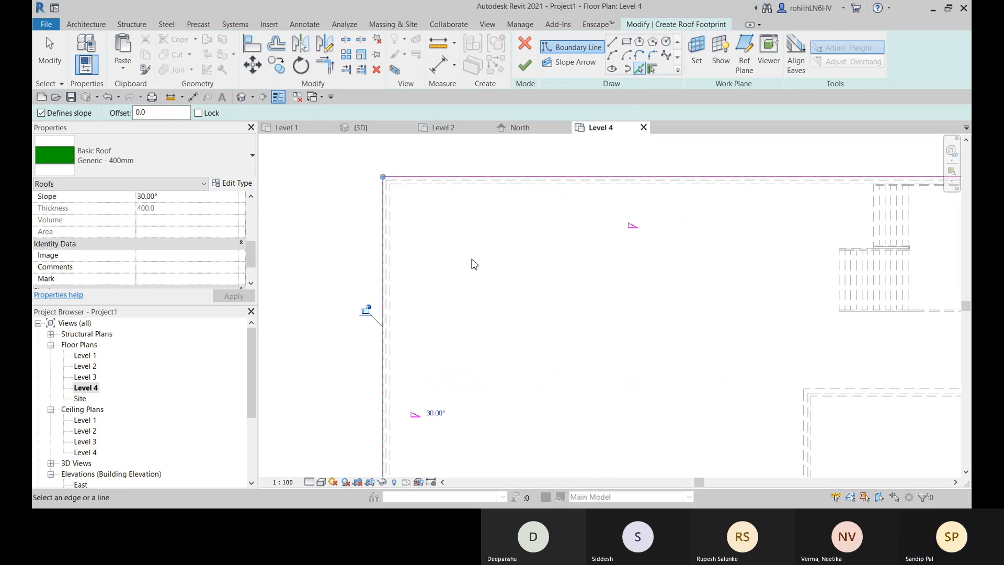
- Pick the remaining four outer edges of the L-shaped outline as slope-defining boundary lines and finish the Generic - 400mm roof
scroll(494, 258, down, 3)
scroll(679, 233, up, 4)
click(661, 218)
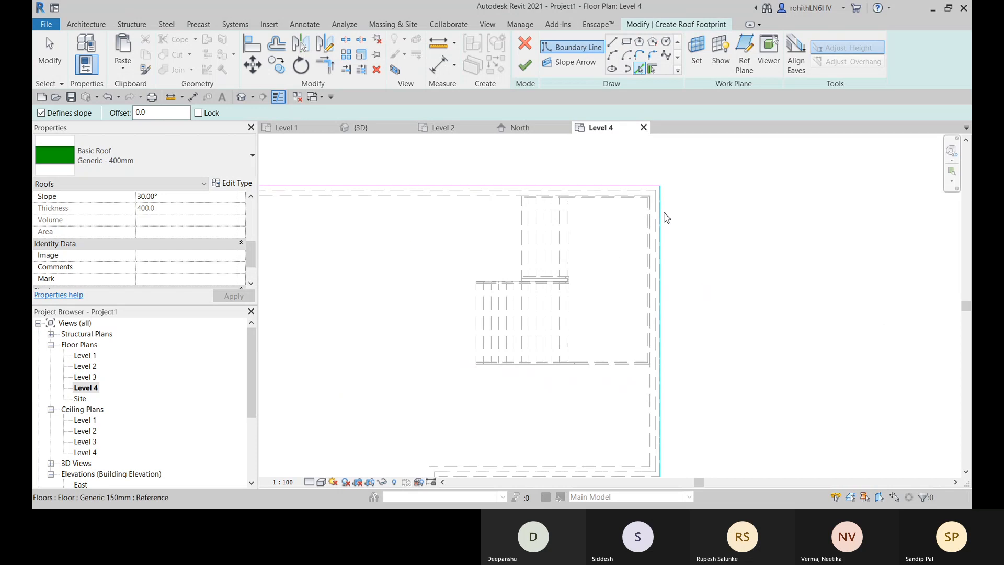
middle_drag(710, 343, 749, 214)
scroll(610, 383, up, 1)
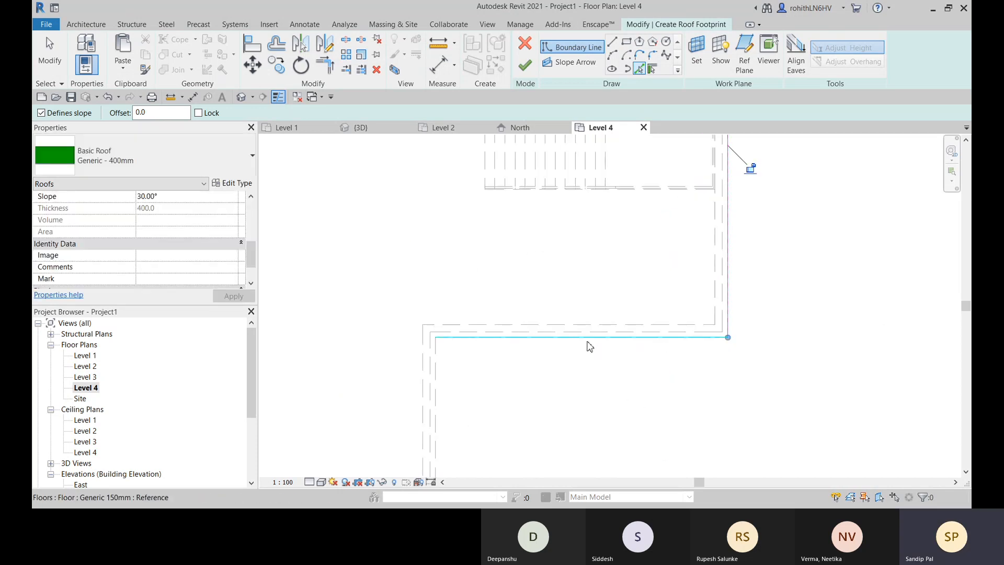
click(586, 340)
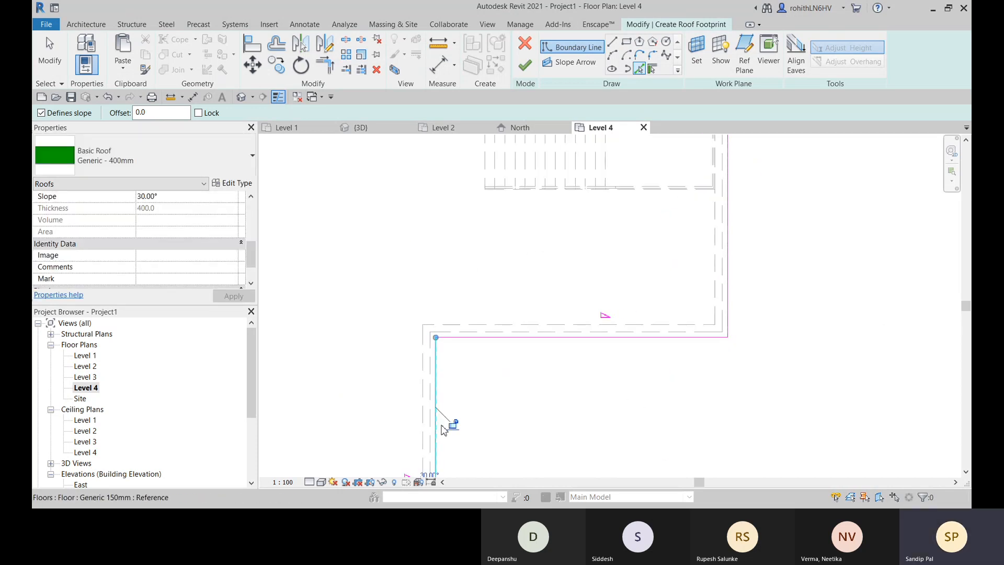
scroll(532, 410, down, 3)
middle_drag(531, 461, 646, 289)
scroll(540, 375, up, 1)
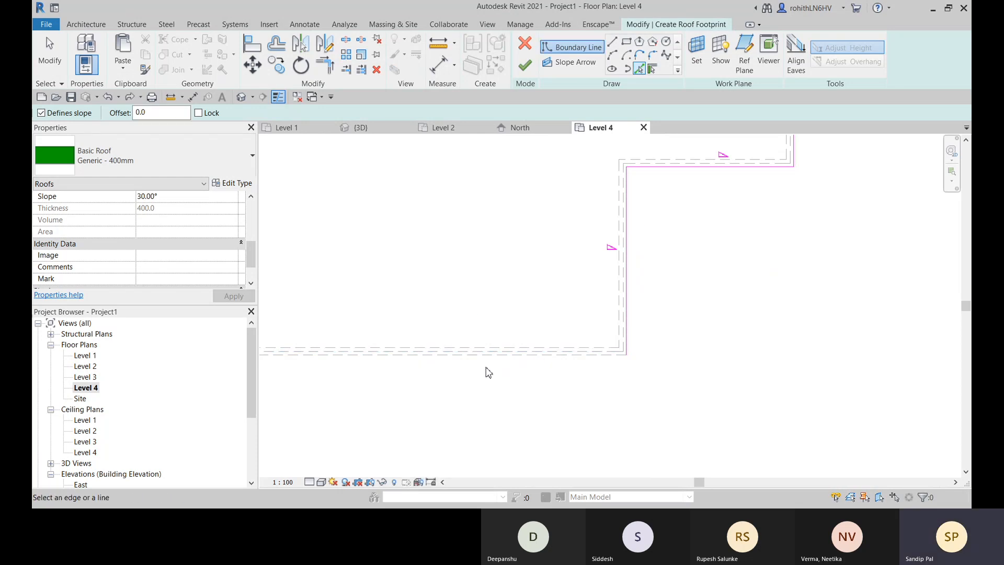
scroll(430, 402, down, 2)
scroll(430, 400, down, 1)
middle_drag(489, 407, 575, 374)
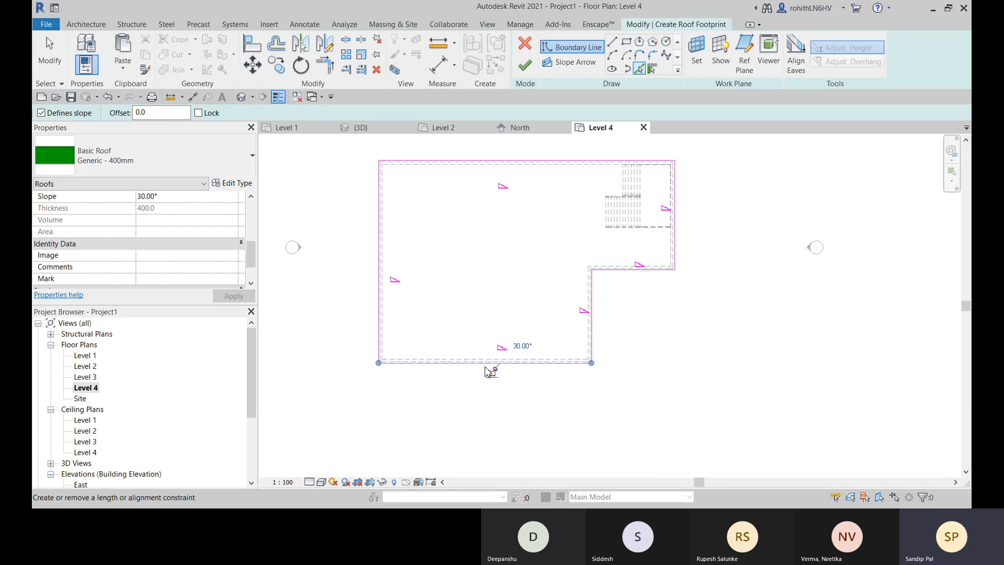
middle_drag(503, 375, 500, 393)
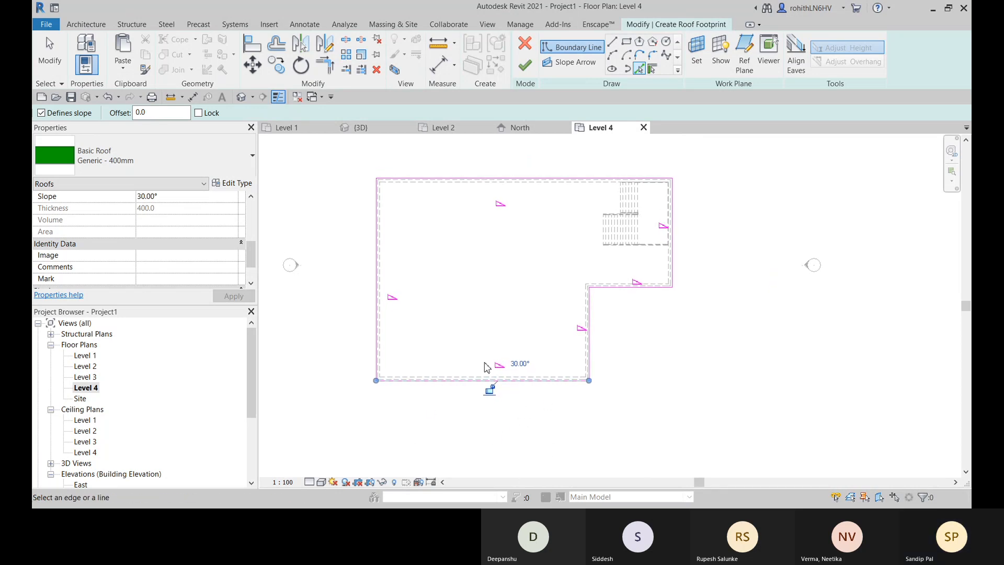
click(525, 66)
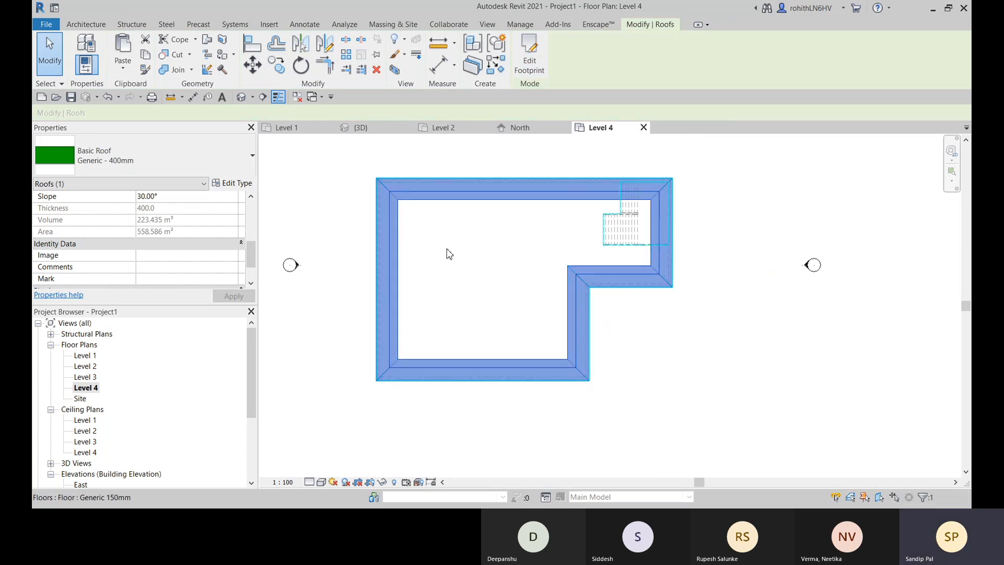
click(701, 369)
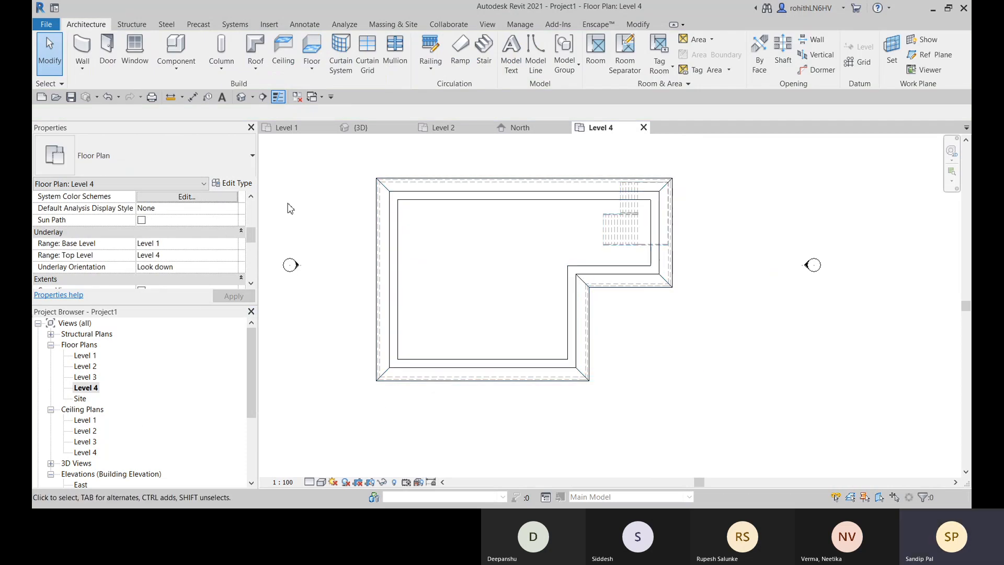
- Examine the new sloped roof over the L-shaped building in the default 3D view
click(241, 97)
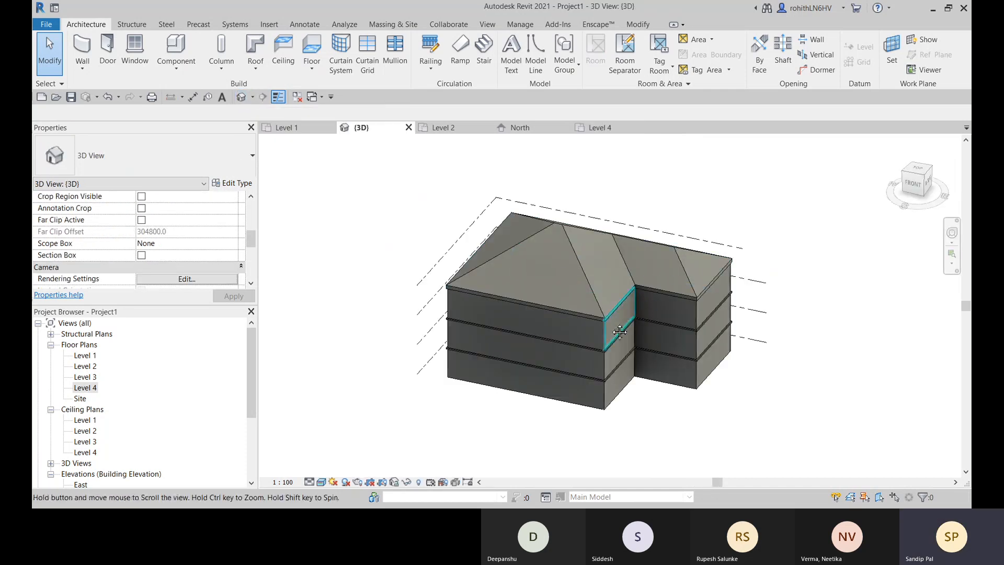
scroll(495, 301, up, 3)
scroll(551, 331, down, 3)
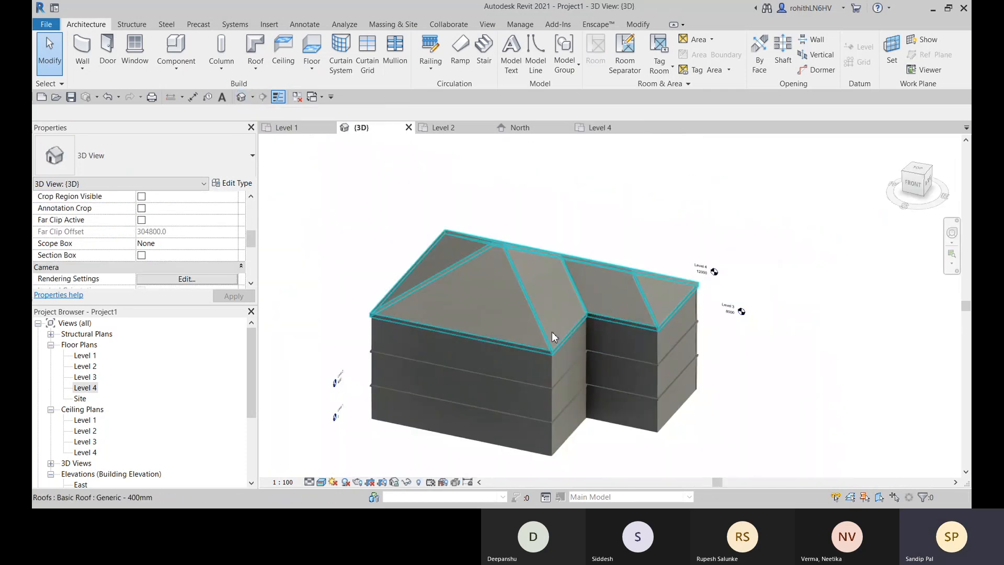
shift+middle_drag(579, 342, 551, 381)
scroll(598, 334, up, 2)
scroll(543, 317, up, 3)
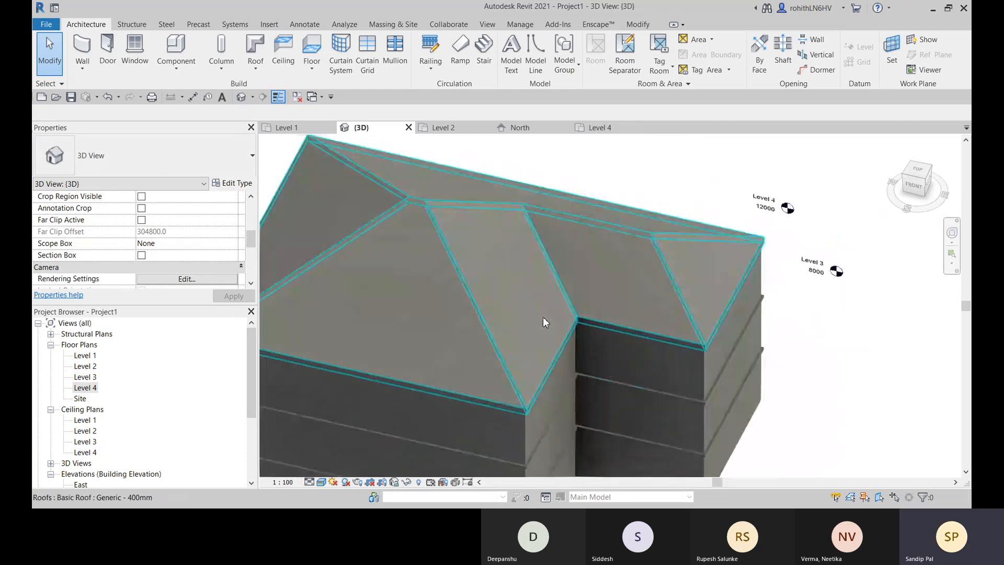
middle_drag(543, 318, 534, 392)
scroll(533, 387, down, 6)
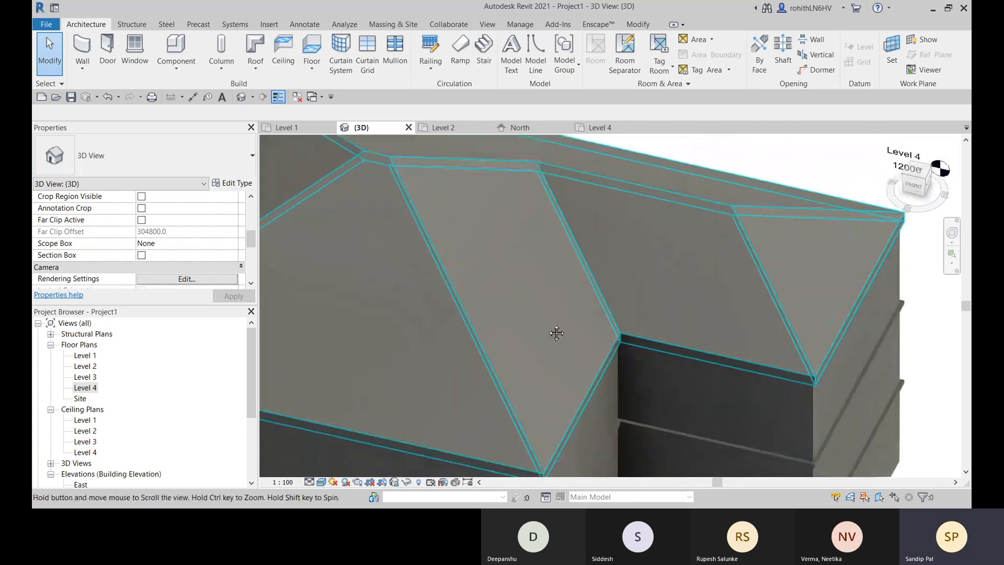
middle_drag(505, 325, 595, 343)
scroll(589, 310, up, 3)
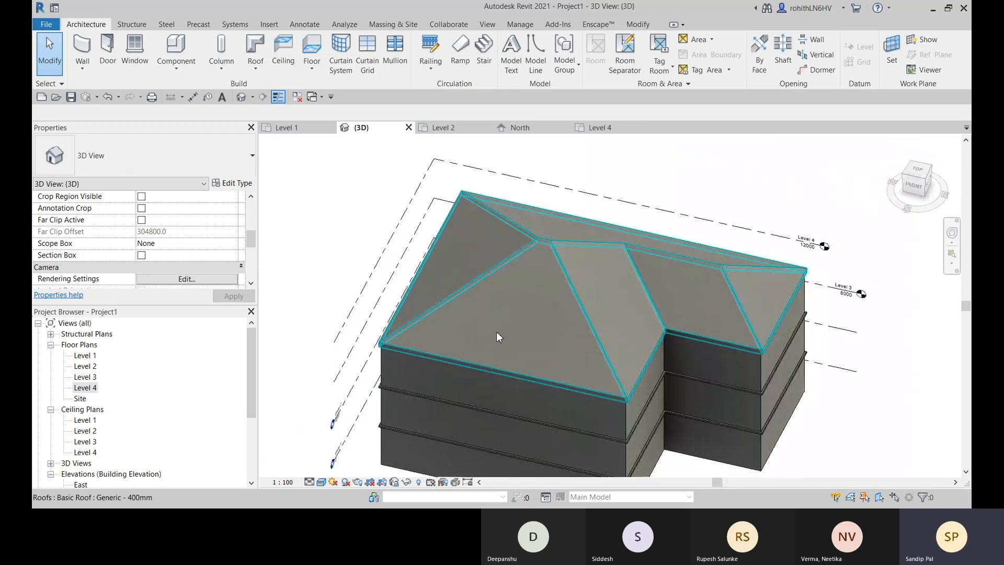
middle_drag(496, 336, 439, 327)
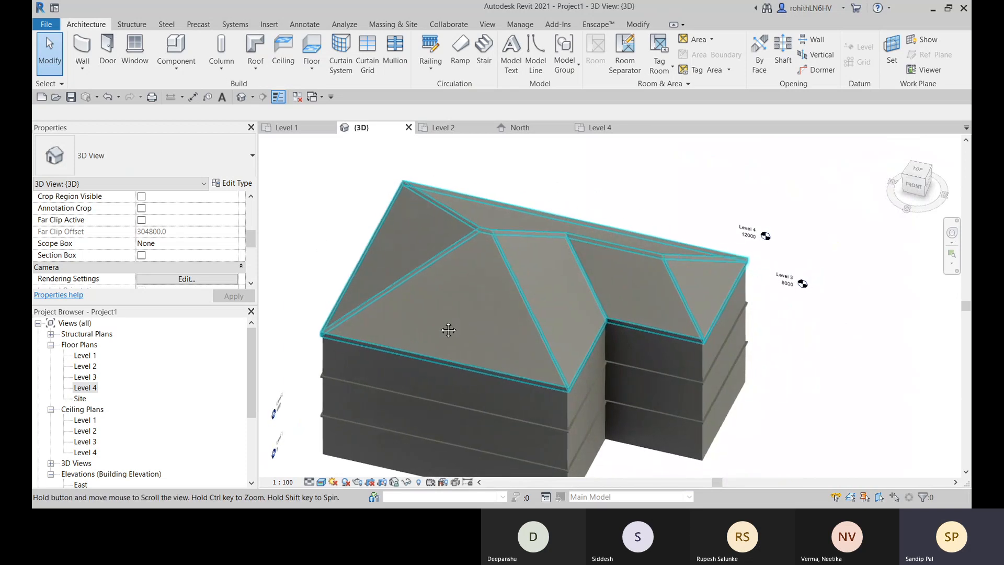
- Switch the 3D view to the Wireframe visual style to expose the stair and shaft inside the building
click(322, 482)
click(345, 418)
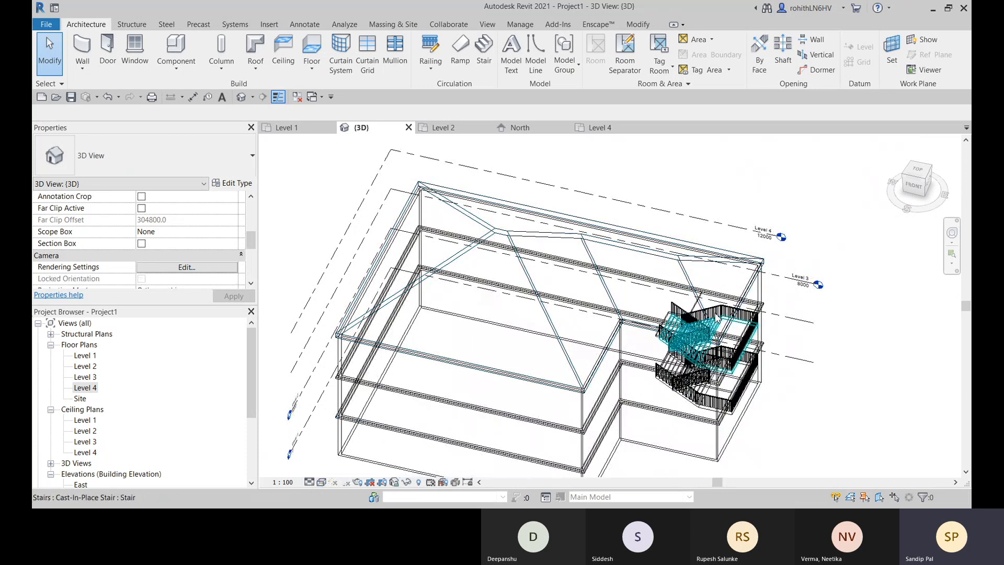
middle_drag(706, 324, 604, 282)
- Stretch the stair shaft opening's upper end through the Level 4 roof, to a top offset of about 12386
click(564, 310)
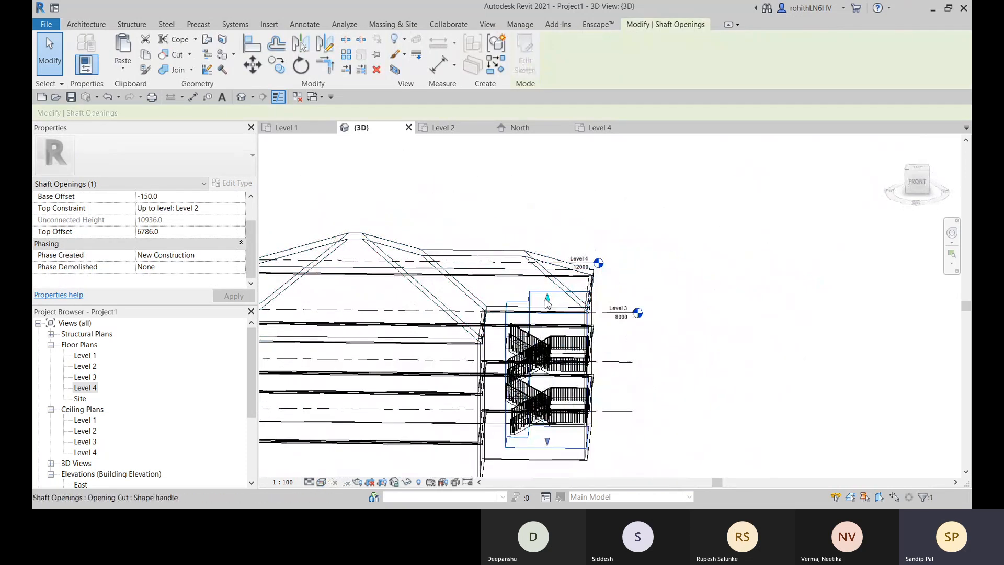
drag(548, 301, 545, 227)
shift+middle_drag(665, 345, 376, 471)
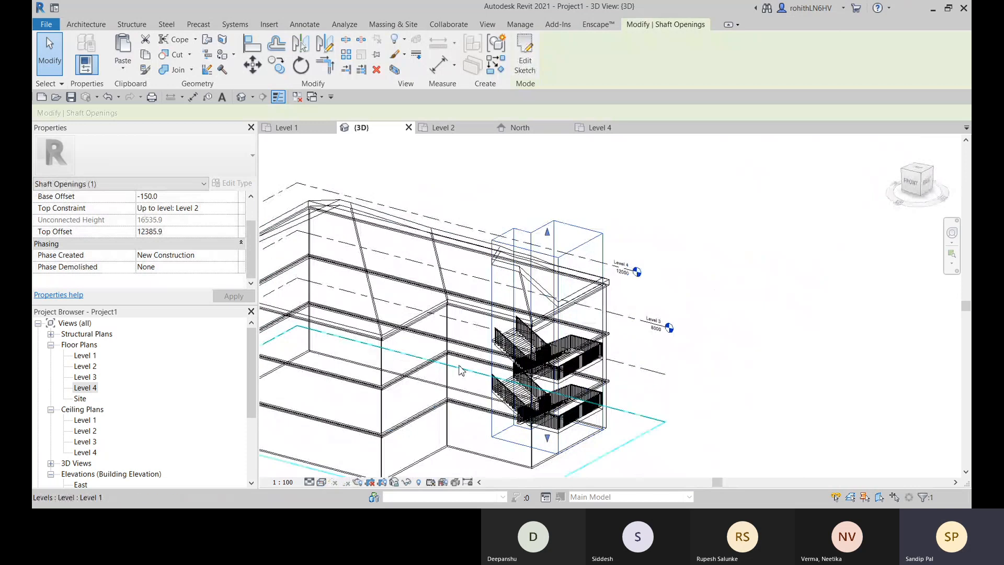
- Return the 3D view to shaded surfaces and examine the shaft's cut through the roof corner
click(321, 482)
click(338, 473)
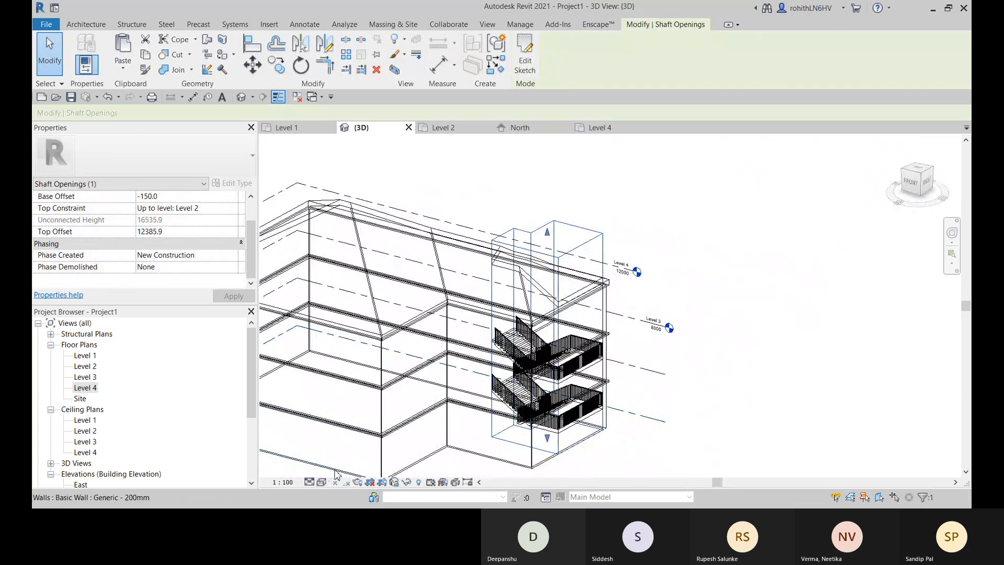
shift+middle_drag(696, 376, 573, 397)
click(751, 242)
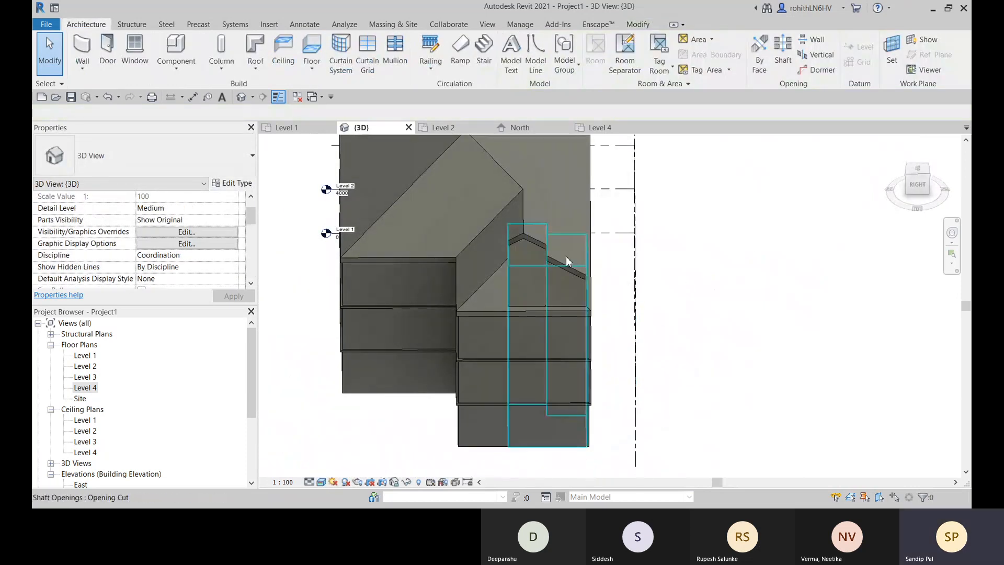
scroll(568, 261, up, 2)
scroll(498, 277, up, 2)
shift+middle_drag(646, 288, 547, 200)
shift+middle_drag(526, 297, 549, 322)
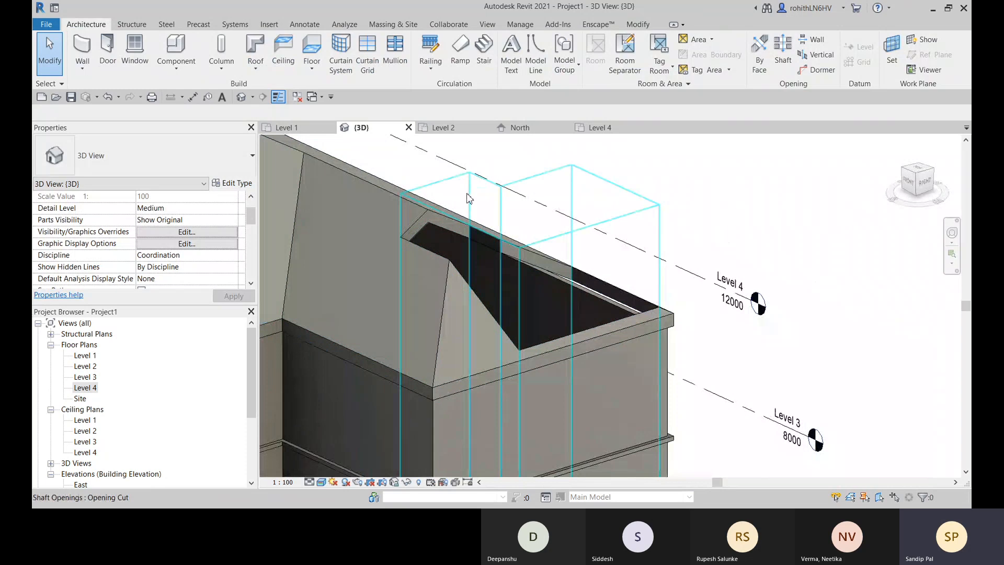
- Undo the visual style change and the upward extension of the stair shaft opening
shift+middle_drag(468, 194, 568, 346)
key(ctrl+z)
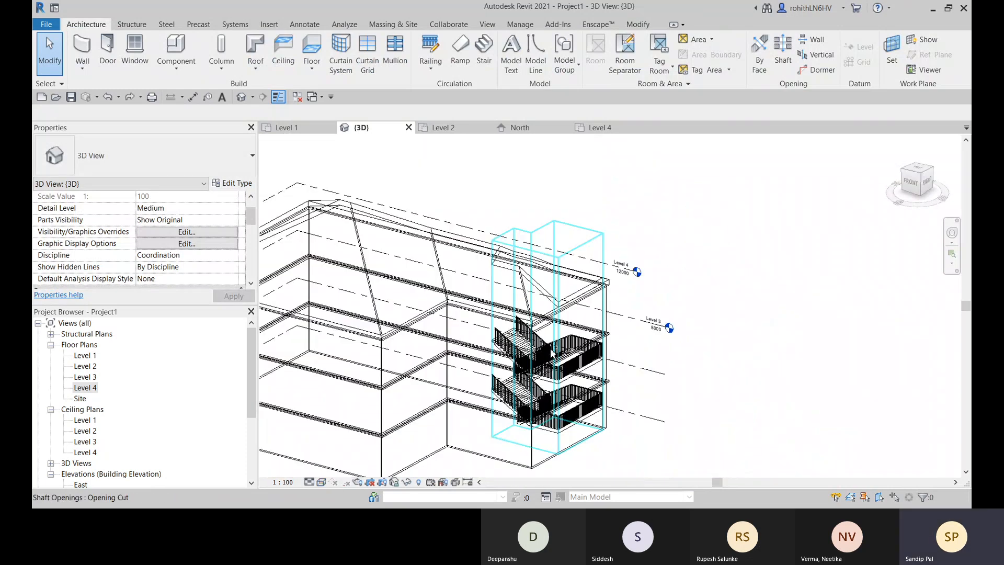
shift+middle_drag(636, 335, 625, 409)
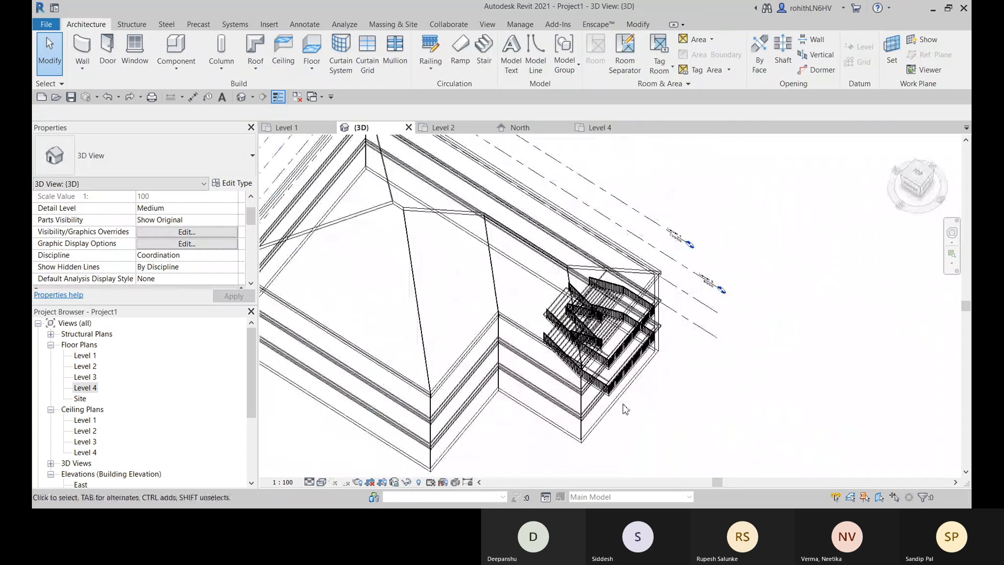
- Examine the wireframe roof and corner stair from several angles and distances
scroll(480, 310, up, 2)
scroll(470, 301, up, 2)
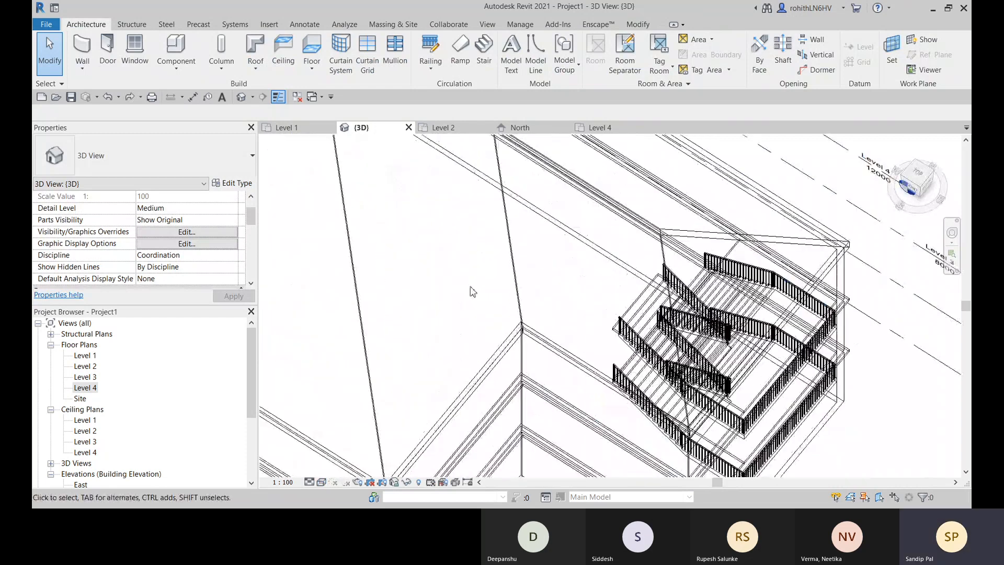
scroll(463, 308, down, 3)
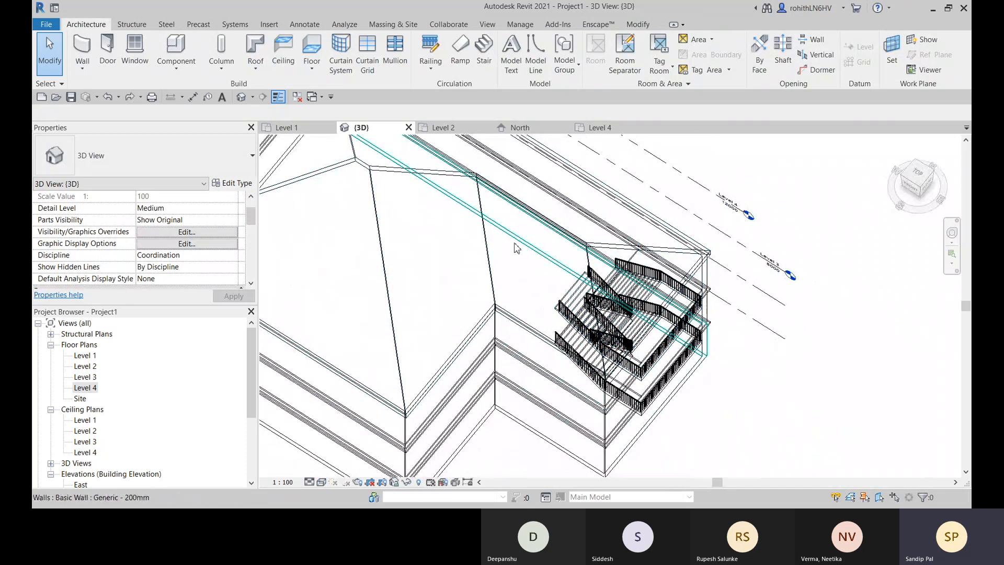
middle_drag(643, 286, 629, 259)
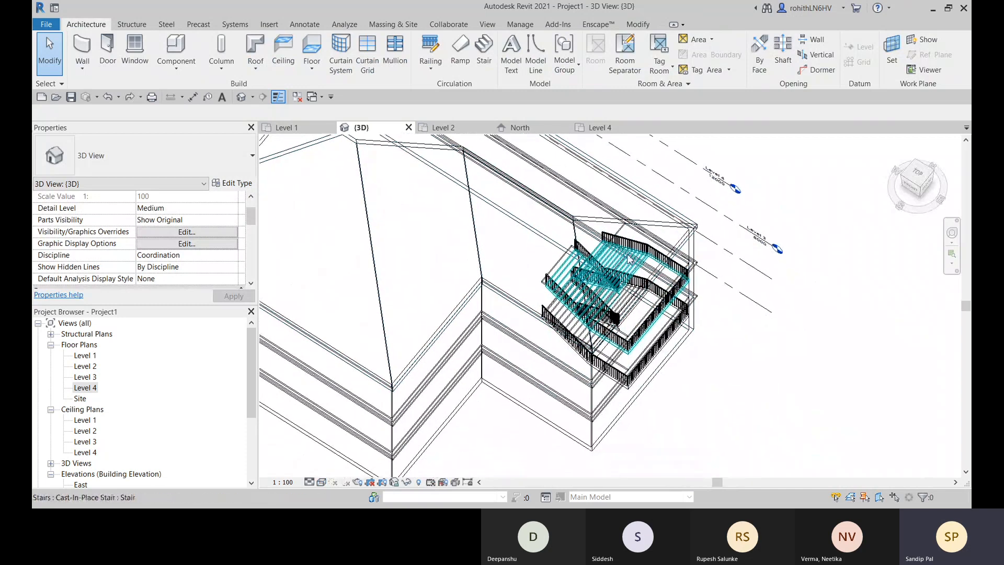
middle_drag(569, 263, 543, 311)
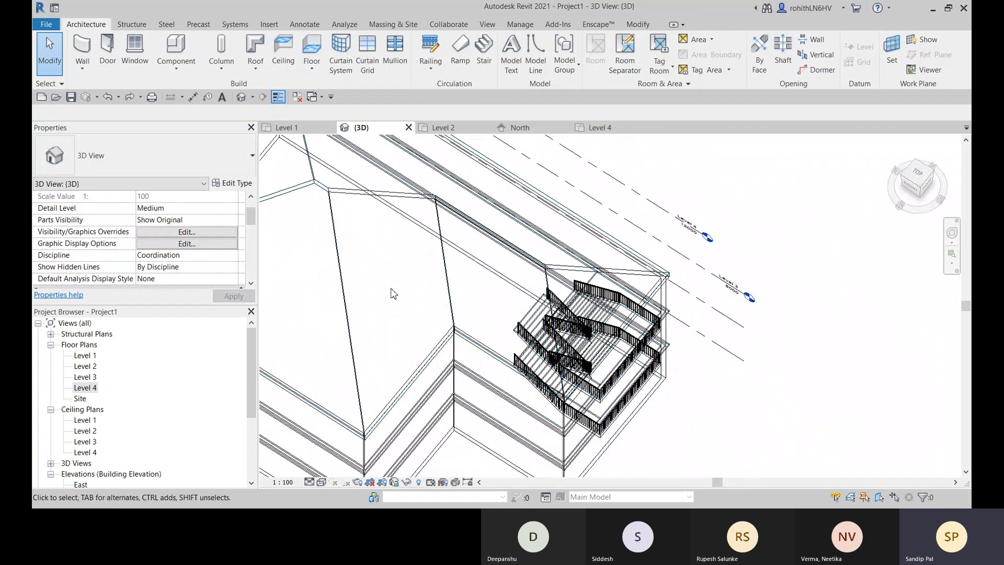
shift+middle_drag(425, 307, 737, 407)
middle_drag(583, 417, 559, 341)
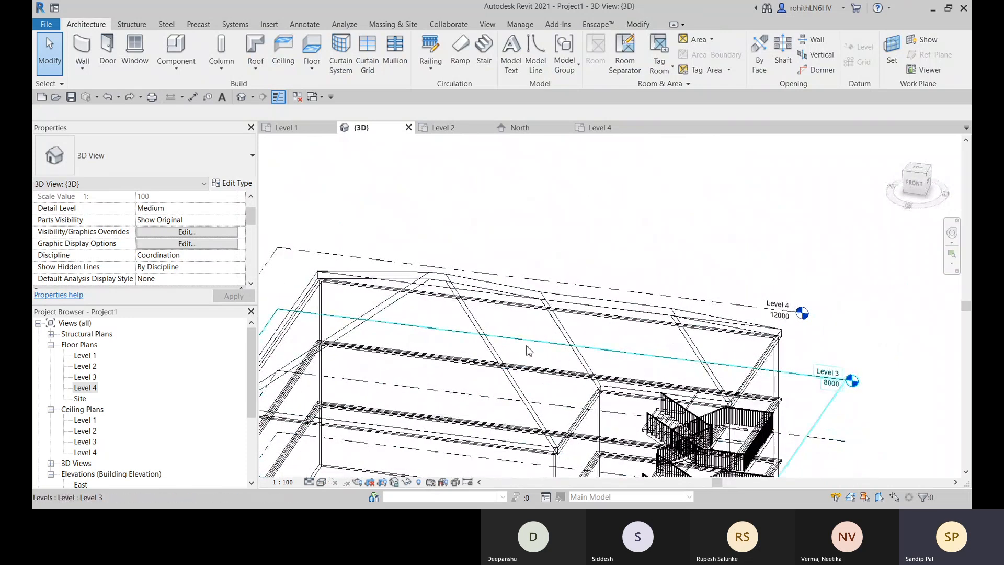
shift+middle_drag(522, 354, 475, 350)
scroll(518, 284, up, 2)
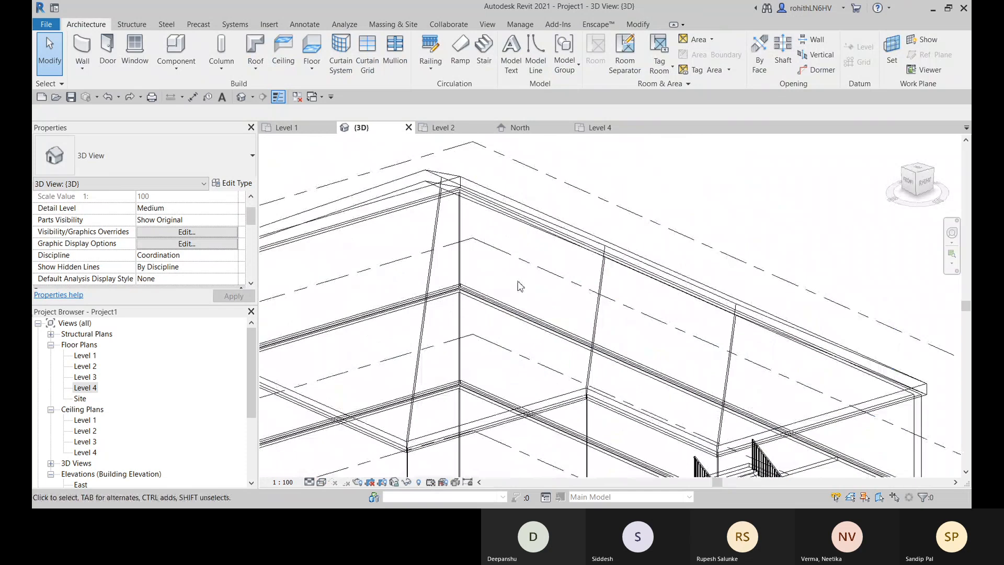
shift+middle_drag(514, 287, 527, 333)
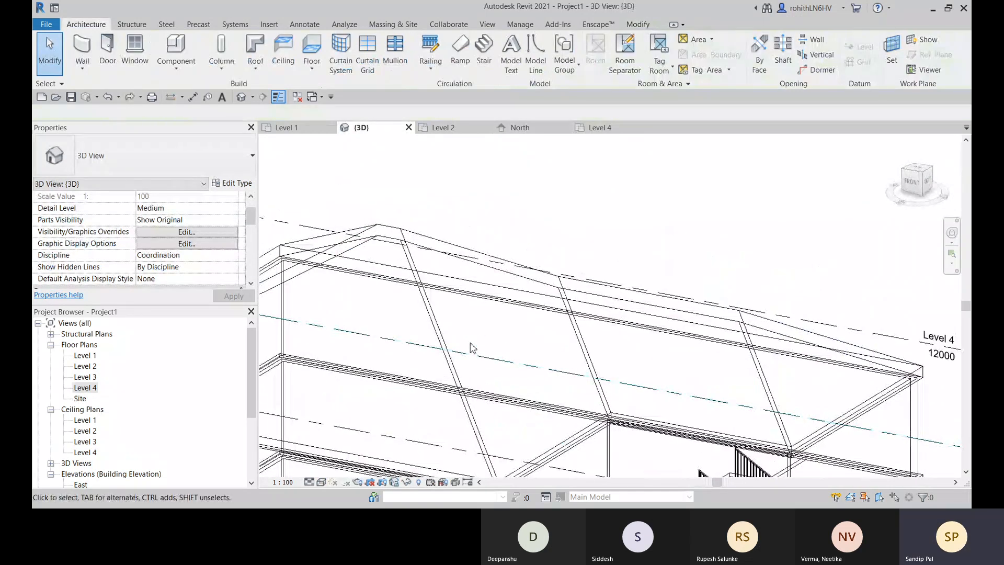
scroll(511, 327, down, 1)
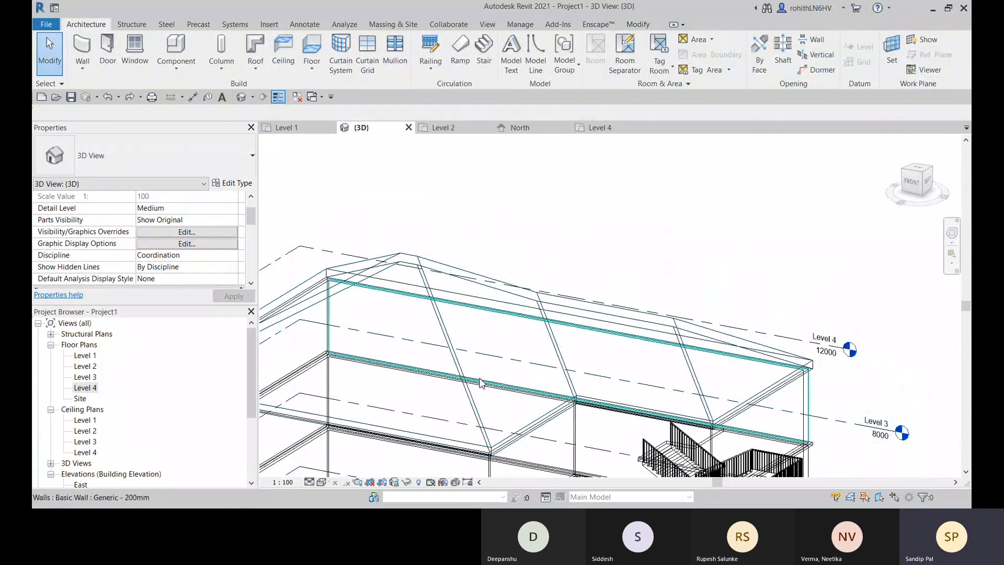
scroll(482, 382, down, 3)
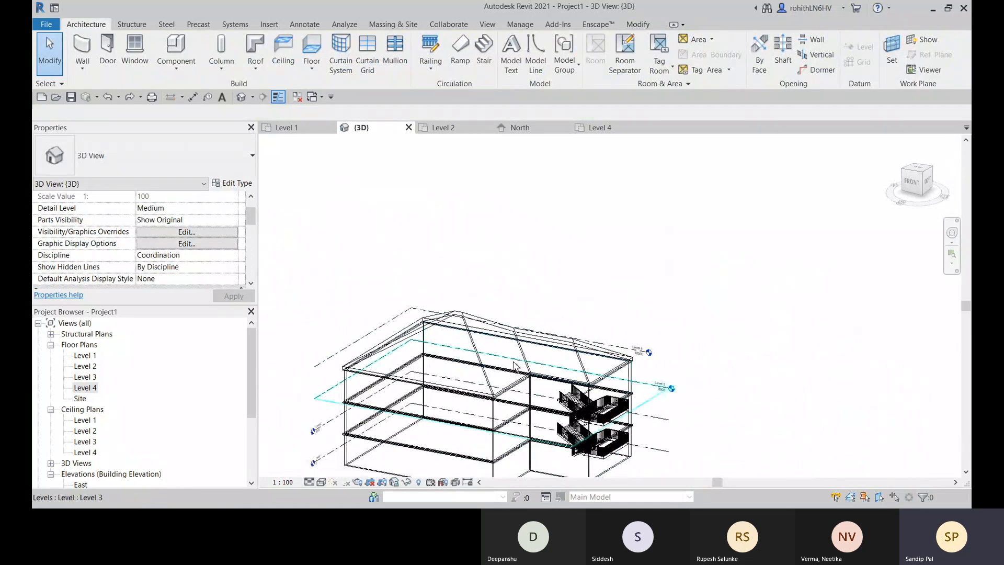
shift+middle_drag(516, 367, 491, 413)
scroll(481, 365, up, 2)
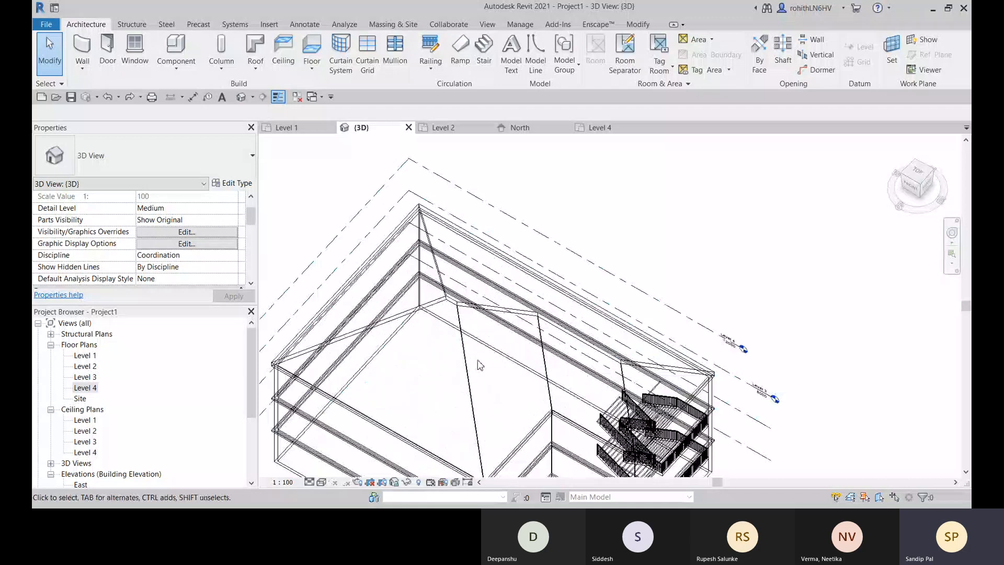
- In the Level 4 plan, cut a vertical opening through the roof with a 2000 x 2000 square boundary in the main wing, west of the inner corner
click(595, 130)
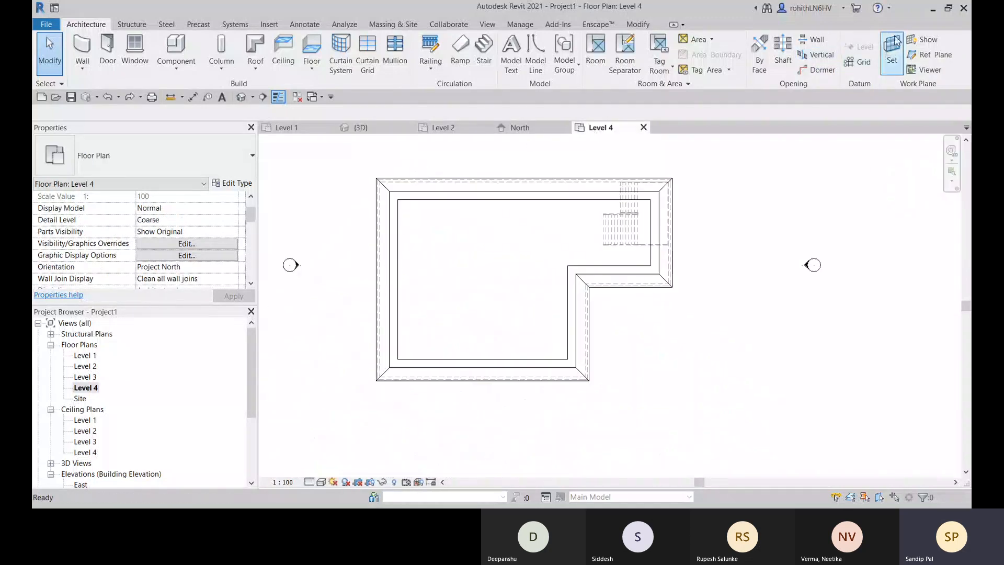
click(816, 56)
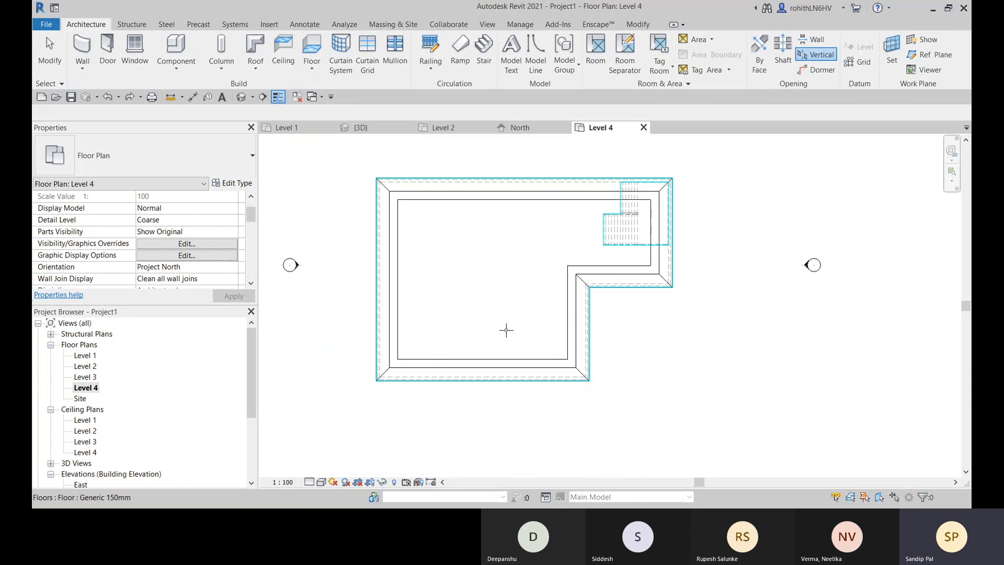
click(581, 296)
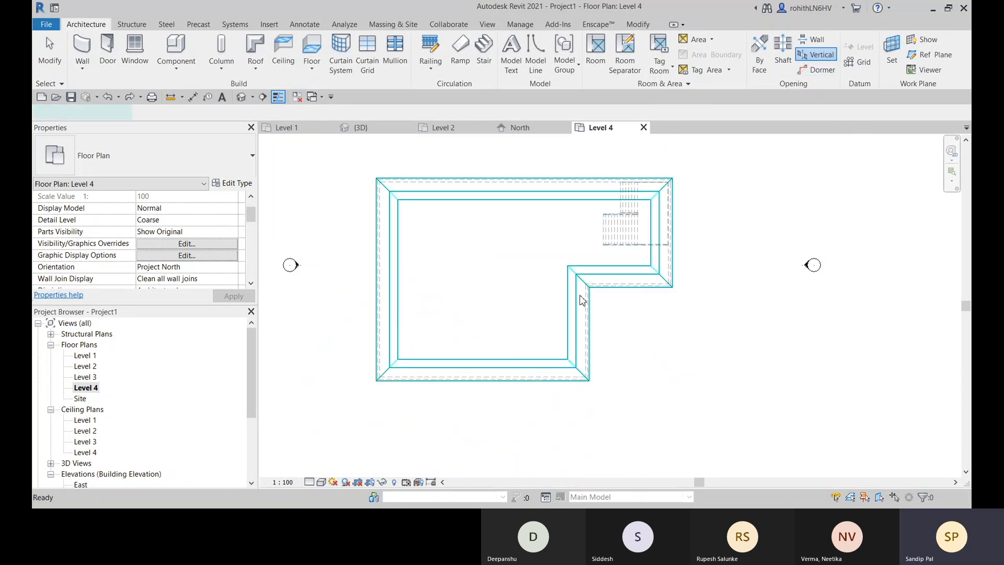
middle_drag(493, 299, 488, 293)
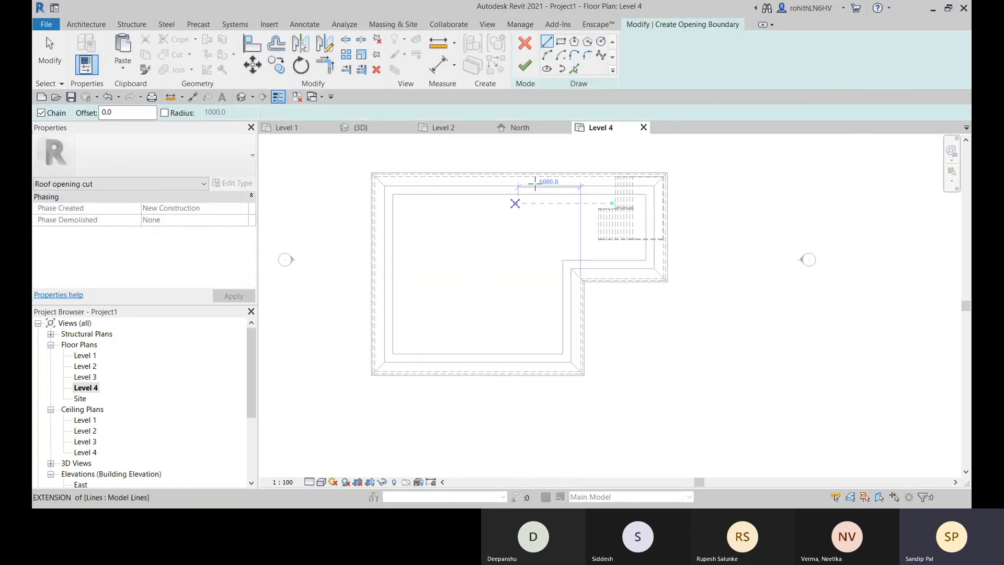
click(561, 55)
click(499, 302)
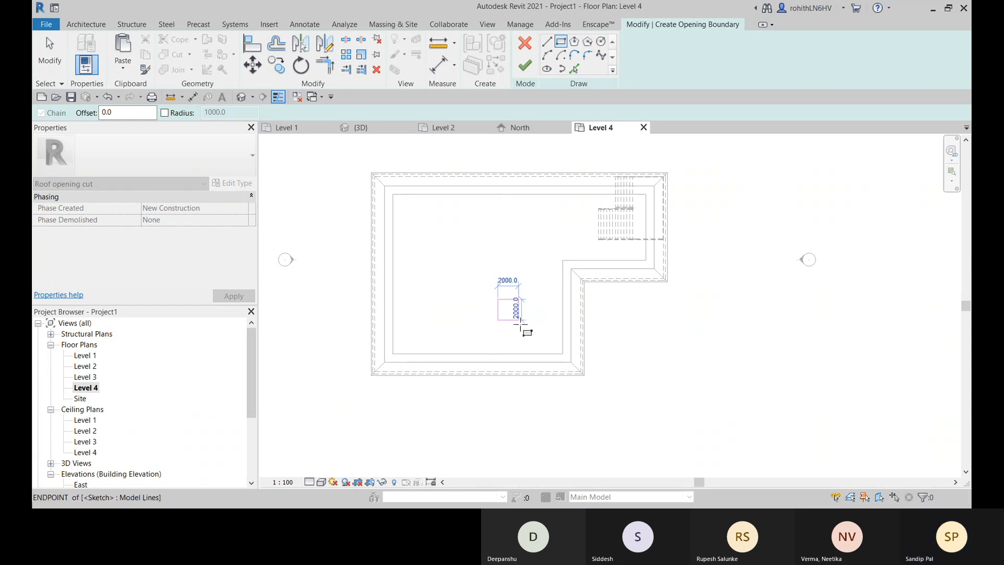
click(520, 321)
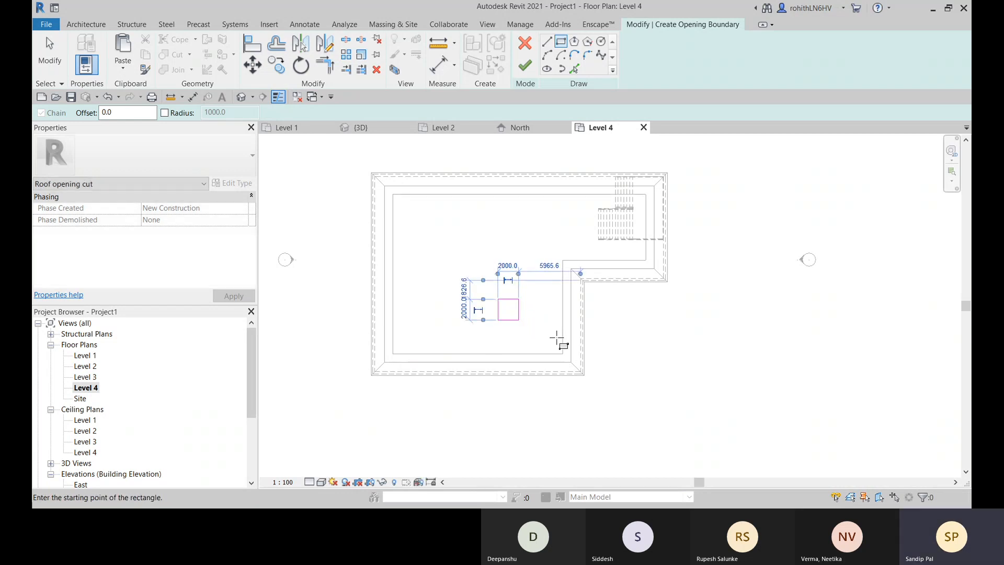
click(526, 71)
middle_drag(657, 374, 620, 375)
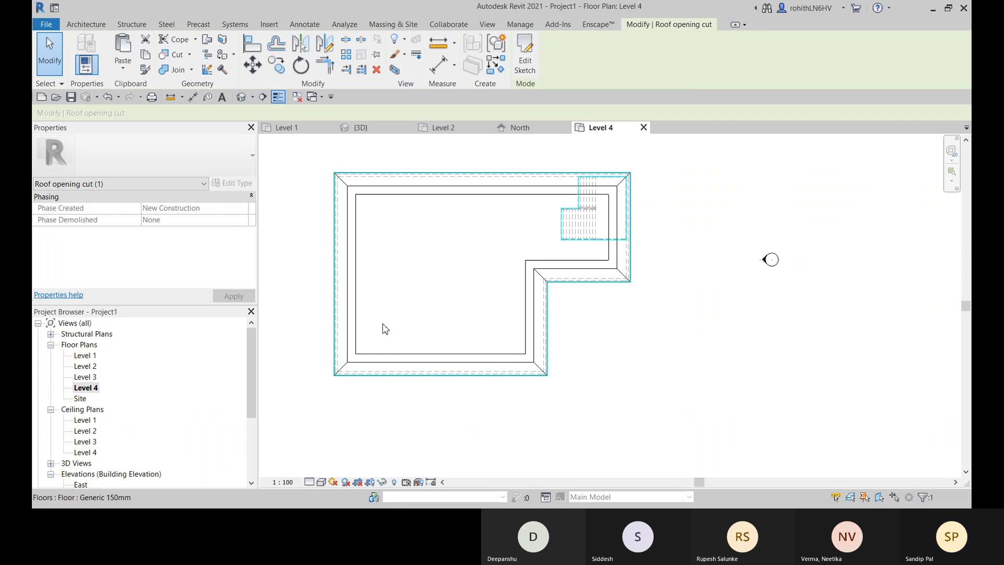
- In the 3D view, edit the roof opening's boundary, move the whole square westward clear of the hip line, and finish the sketch
click(241, 97)
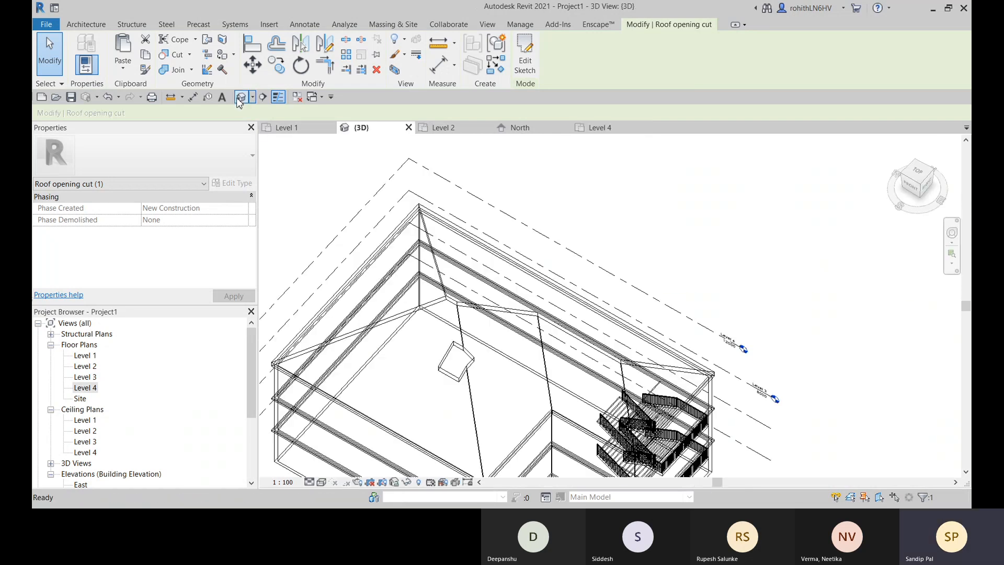
middle_drag(491, 369, 523, 298)
scroll(484, 291, up, 2)
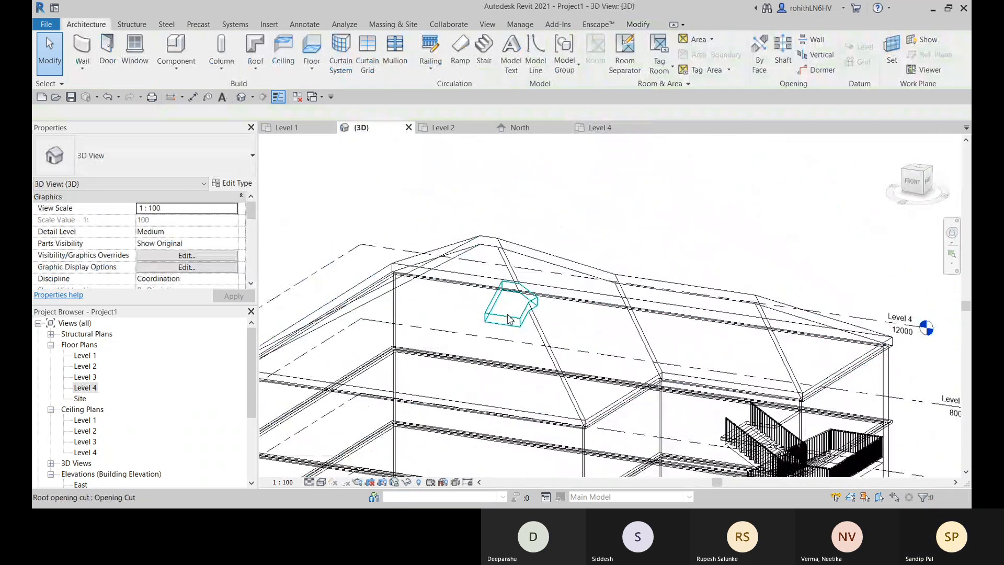
click(510, 320)
click(525, 52)
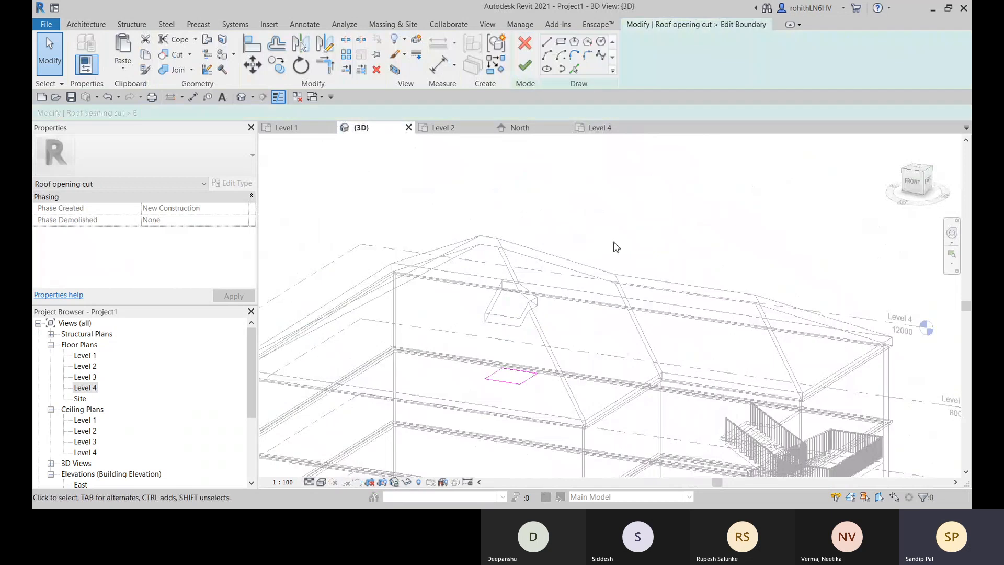
mouse_move(533, 383)
shift+middle_down()
mouse_move(549, 399)
mouse_move(483, 381)
mouse_move(513, 385)
mouse_move(502, 350)
mouse_move(523, 365)
mouse_move(456, 387)
mouse_move(498, 340)
mouse_move(500, 357)
shift+middle_up()
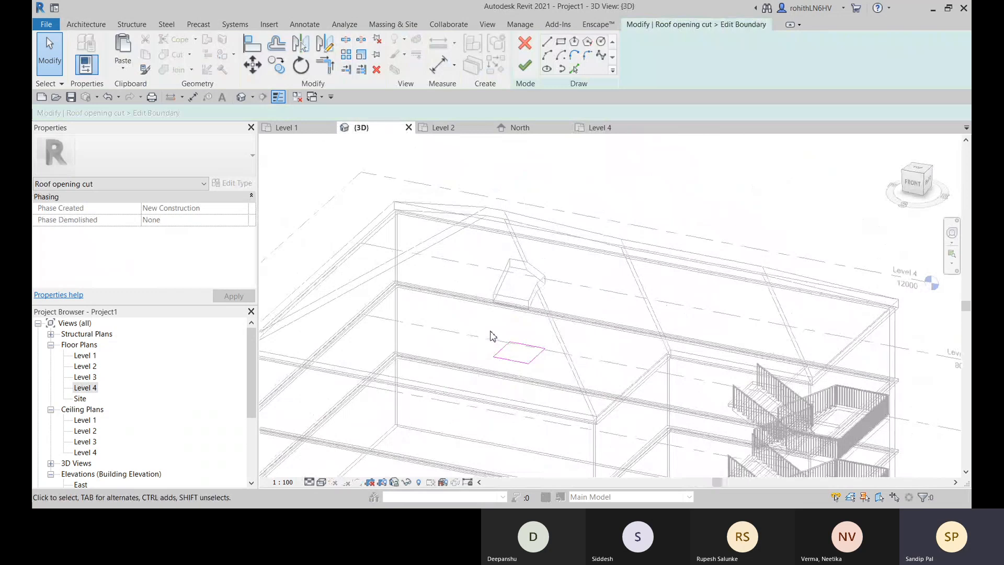
drag(547, 372, 549, 375)
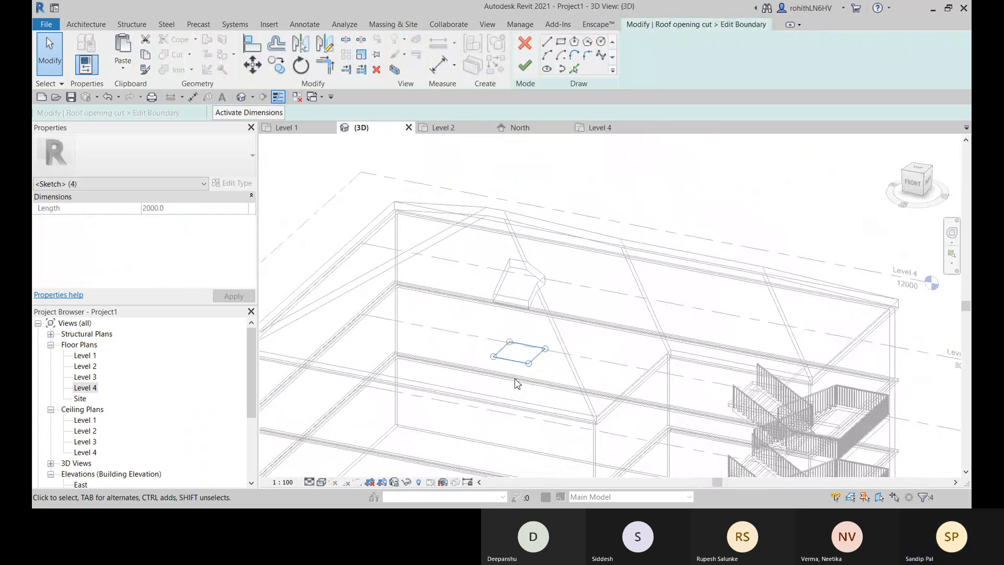
key(v)
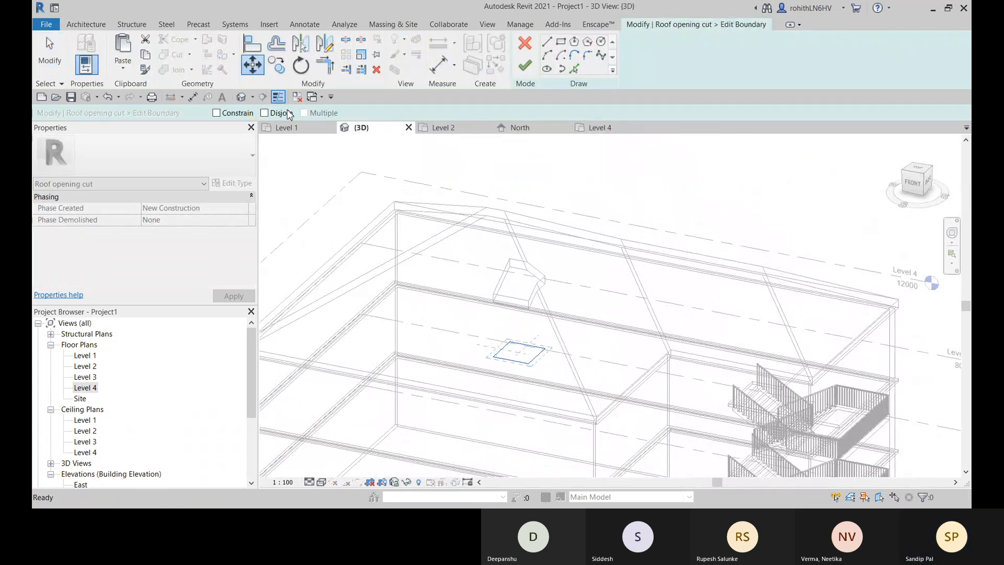
click(494, 358)
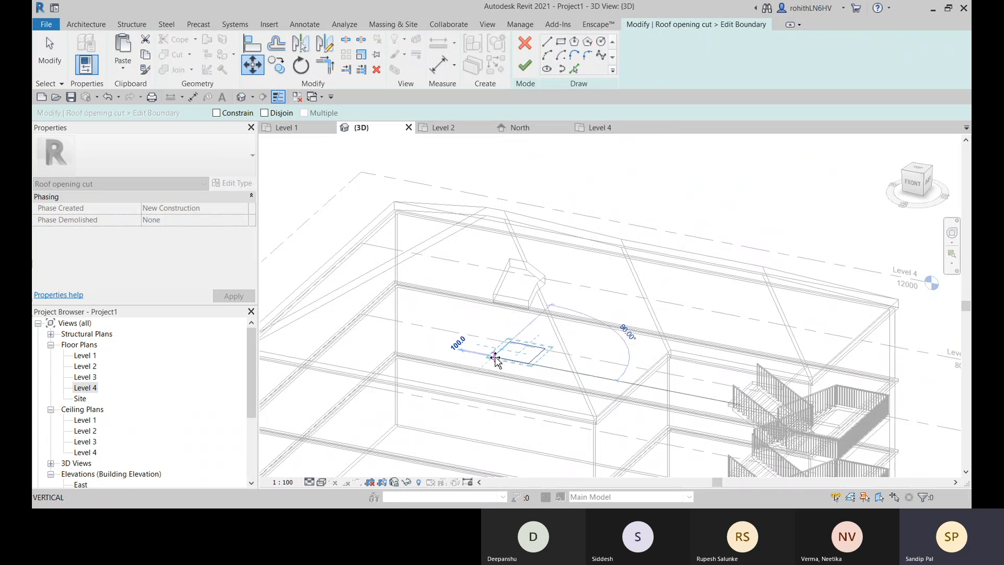
click(468, 354)
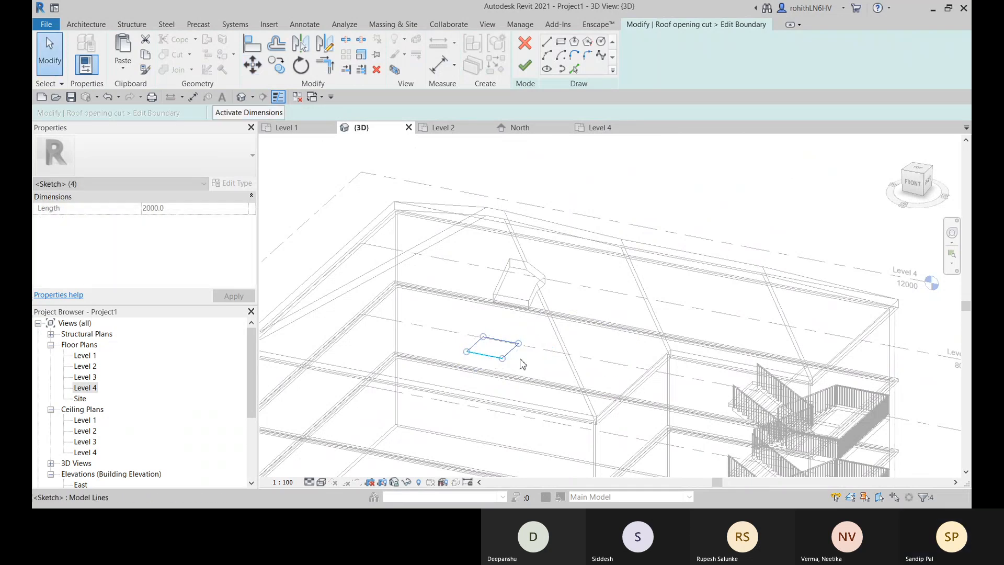
click(526, 65)
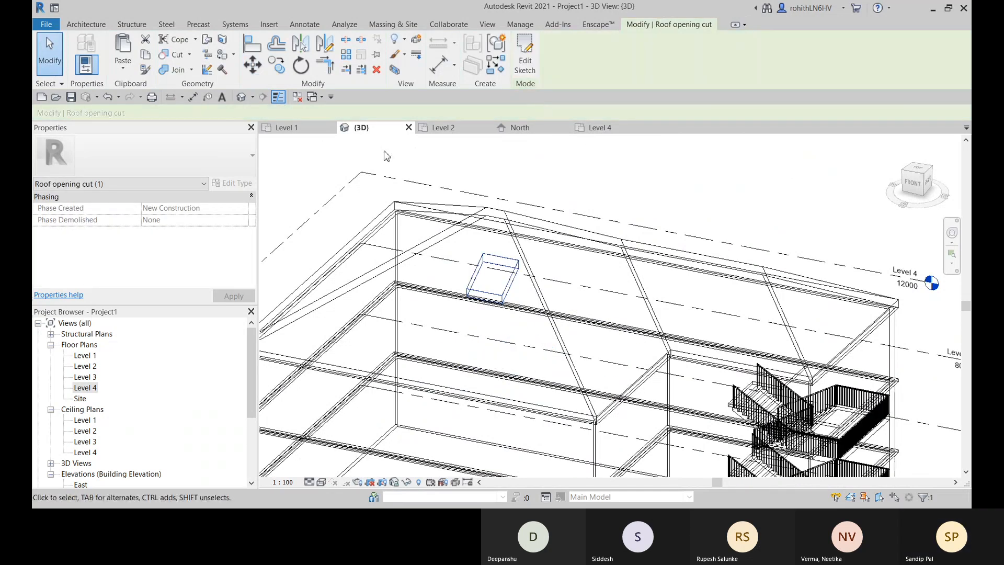
click(630, 186)
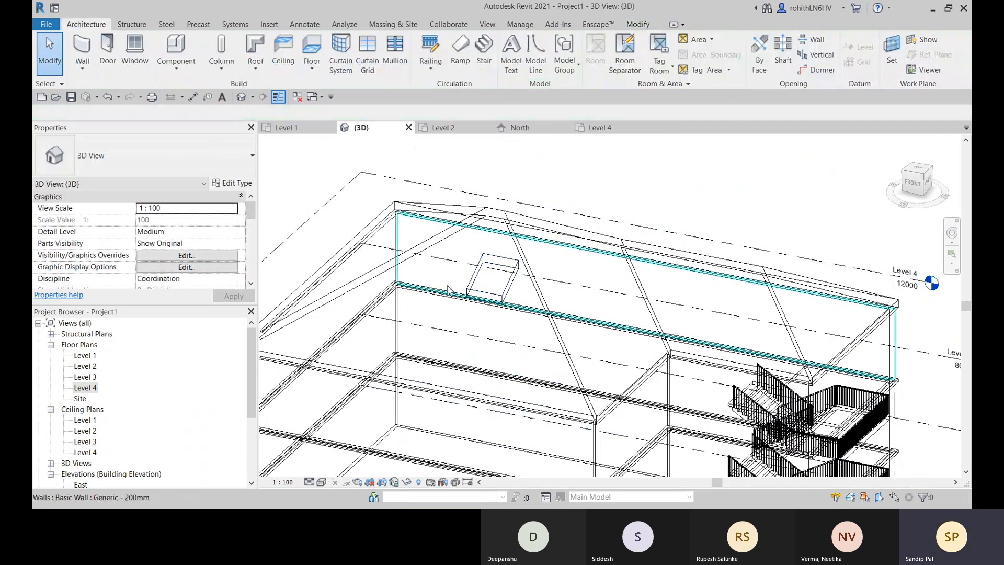
- Switch the 3D view from wireframe to solid surface display and examine the roof opening from several angles and distances
click(321, 482)
click(366, 462)
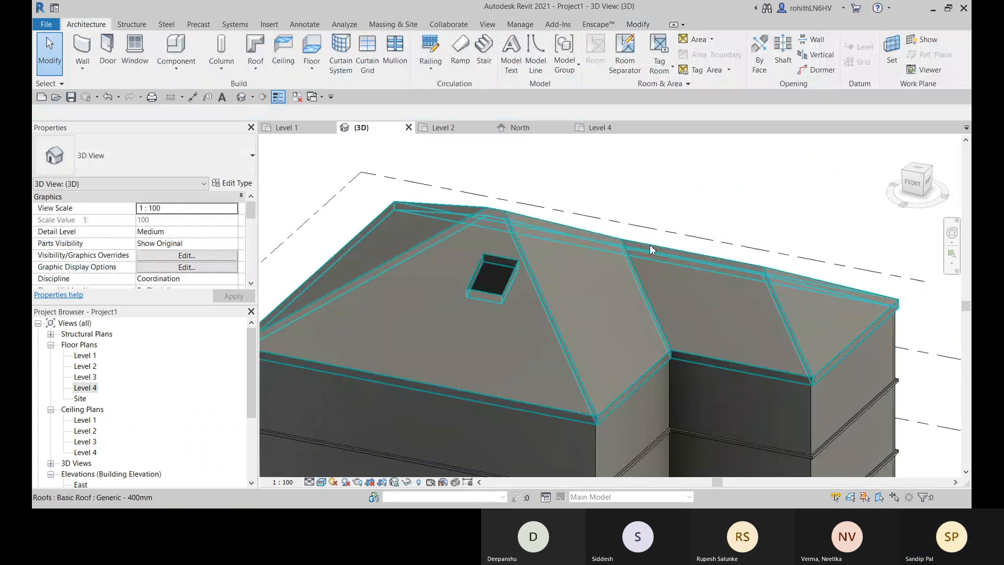
mouse_move(654, 250)
shift+middle_down()
mouse_move(694, 241)
mouse_move(576, 260)
mouse_move(523, 454)
shift+middle_up()
scroll(526, 406, up, 4)
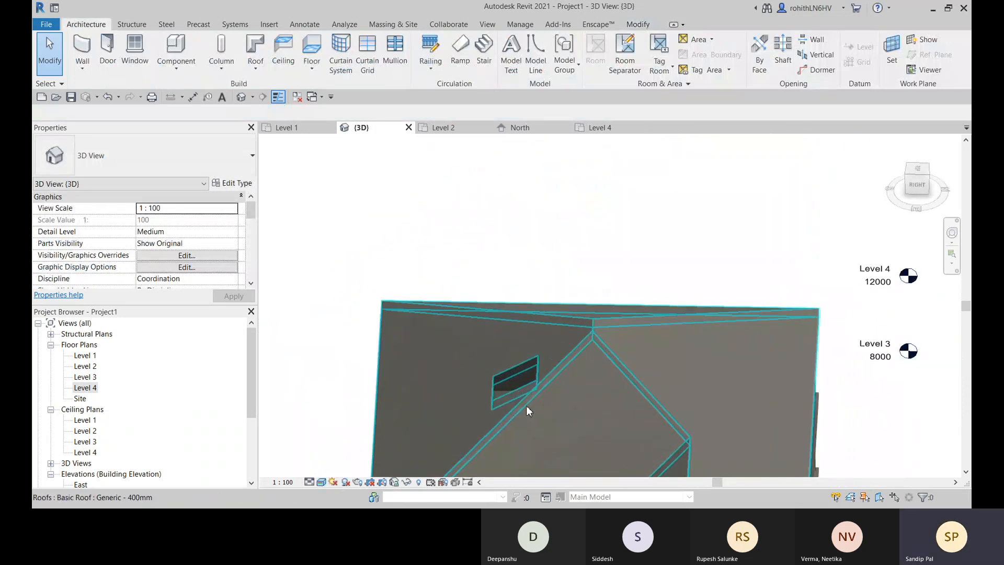
middle_drag(516, 394, 538, 354)
middle_drag(467, 454, 591, 307)
scroll(529, 332, up, 2)
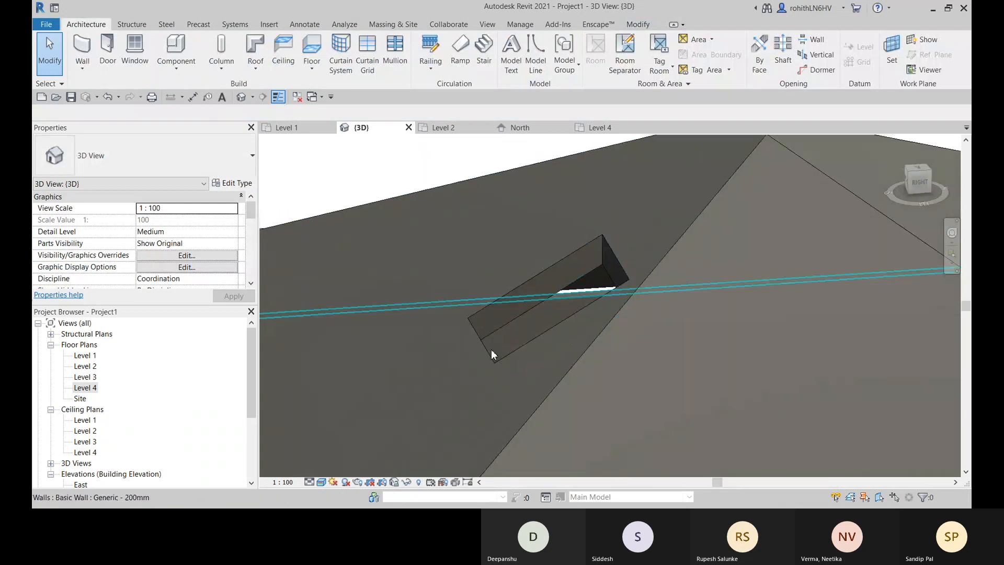
scroll(563, 333, down, 3)
shift+middle_drag(566, 372, 649, 405)
scroll(523, 418, down, 4)
middle_drag(529, 427, 539, 317)
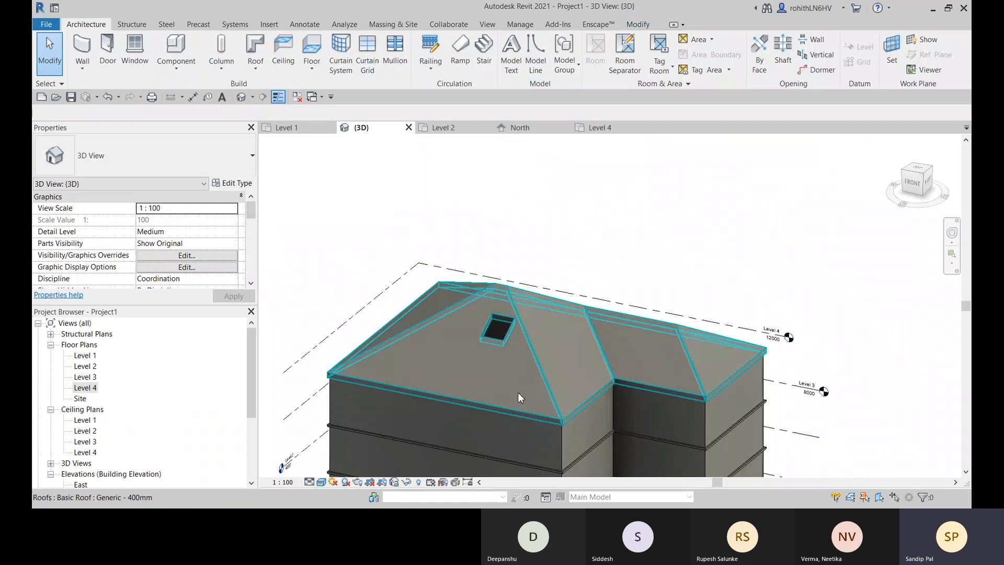
scroll(519, 377, down, 2)
middle_drag(547, 366, 527, 333)
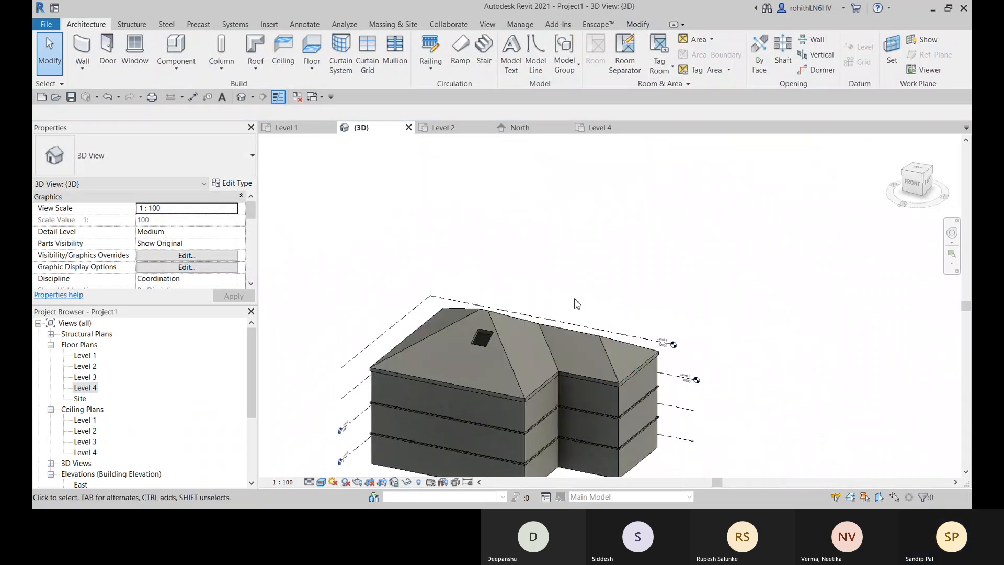
- Delete the vertical opening from the roof slope of the main wing
scroll(492, 362, up, 5)
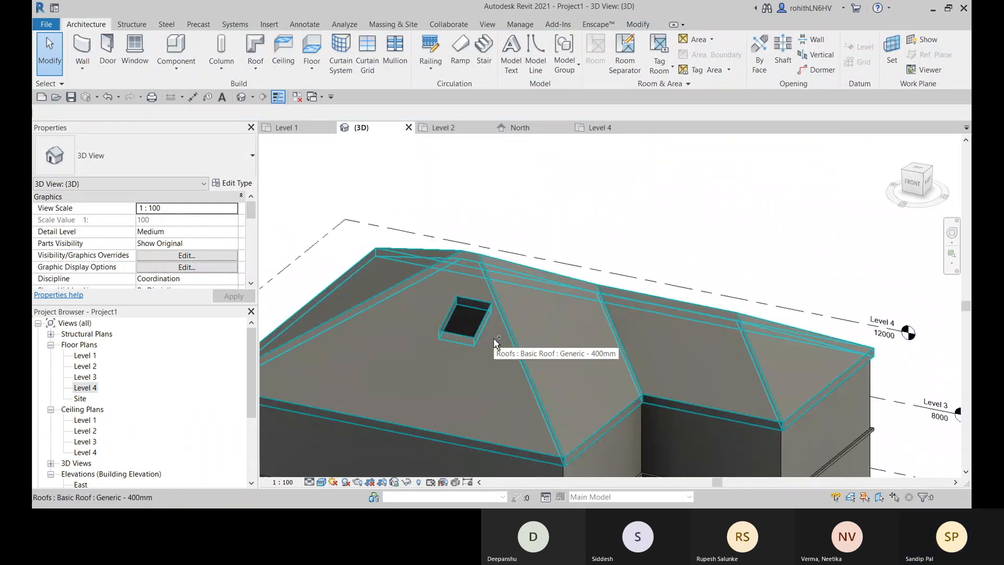
click(450, 334)
key(Delete)
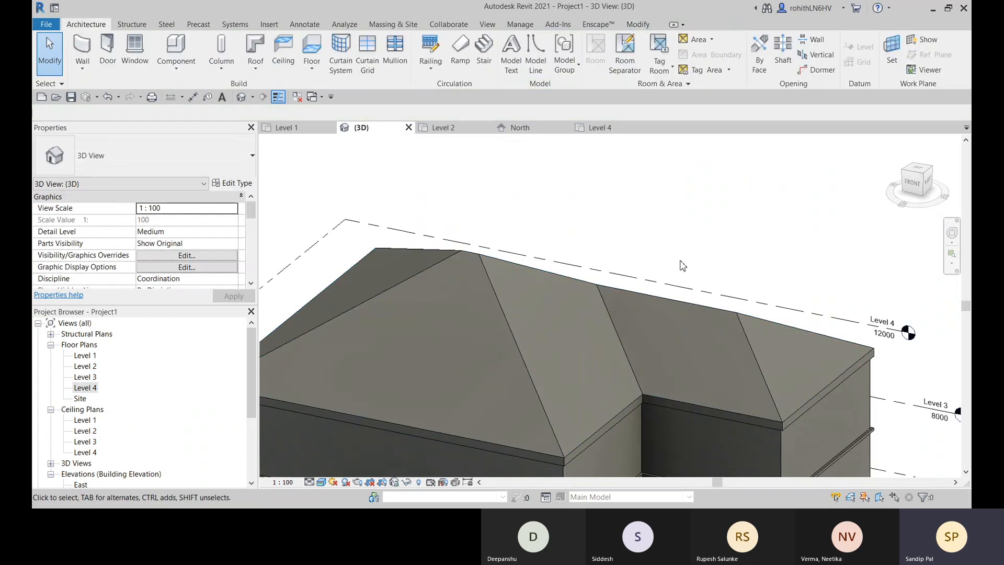
- Examine the whole roof from a raised corner angle and from the front
scroll(499, 366, down, 2)
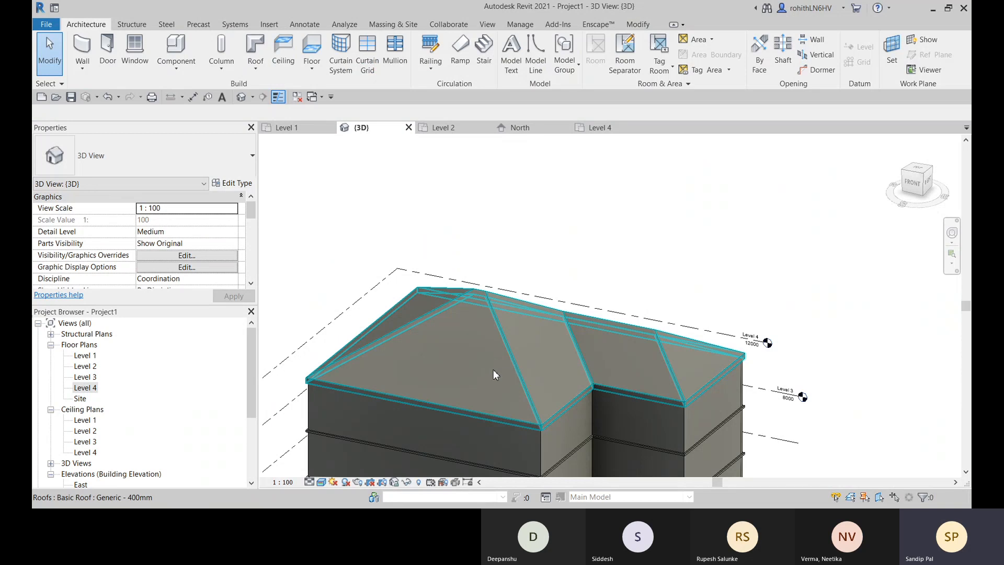
middle_drag(454, 384, 464, 384)
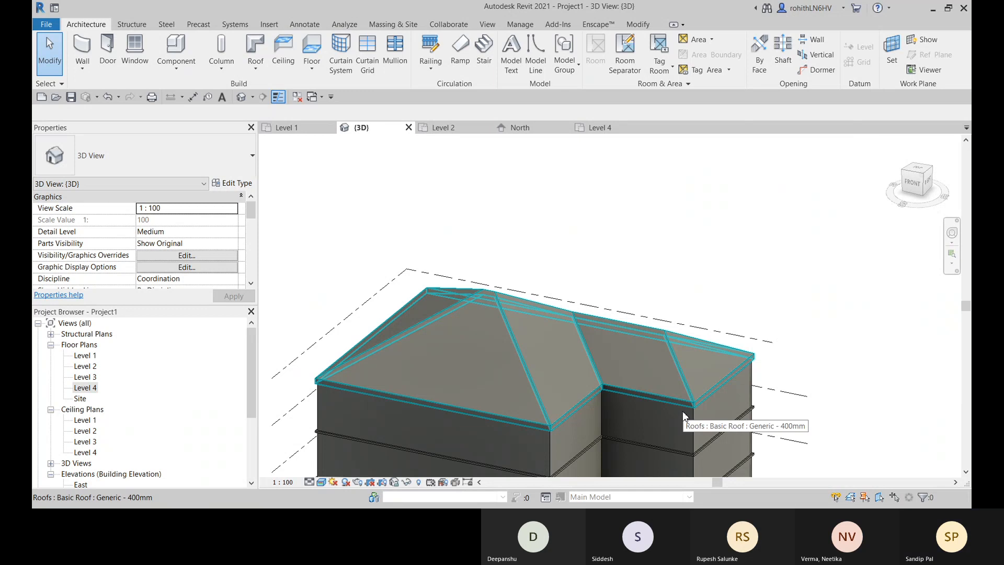
middle_drag(545, 402, 467, 276)
scroll(552, 351, down, 2)
scroll(510, 327, up, 1)
scroll(432, 275, up, 2)
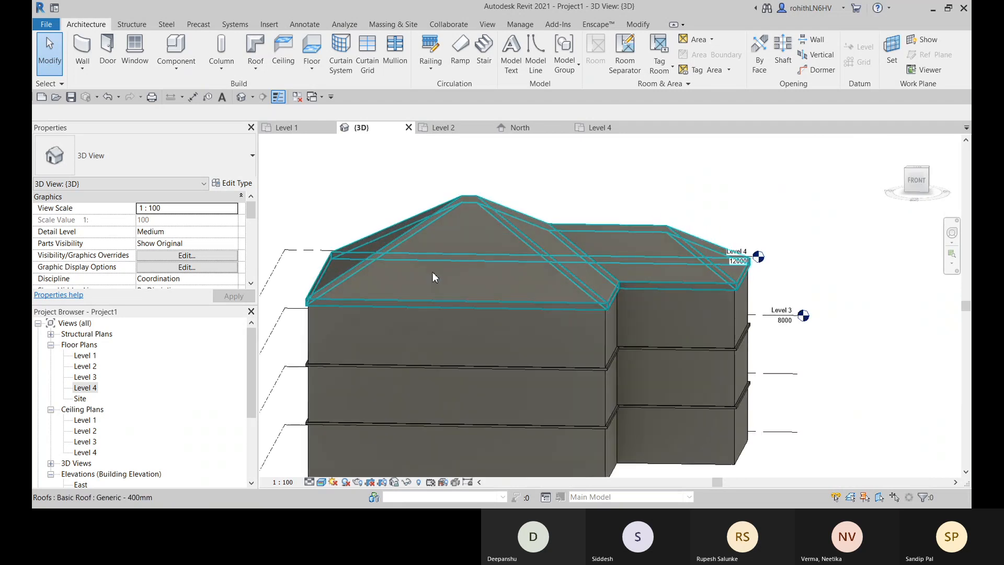
scroll(432, 272, down, 2)
- In the Level 4 plan, draw an 8000 mm high Generic - 200mm wall running about 4250 mm south onto the main wing's south exterior wall
click(599, 127)
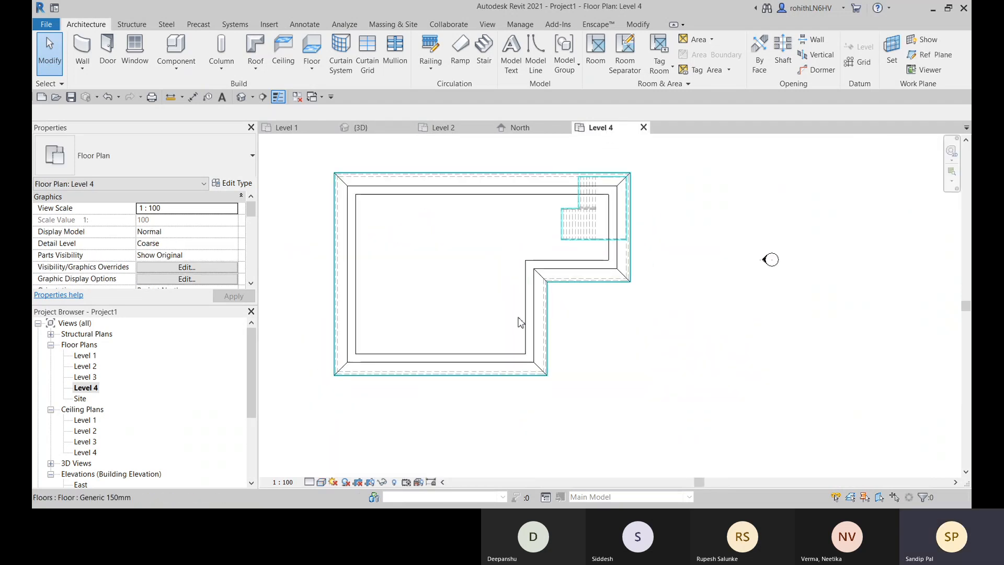
middle_drag(506, 327, 525, 314)
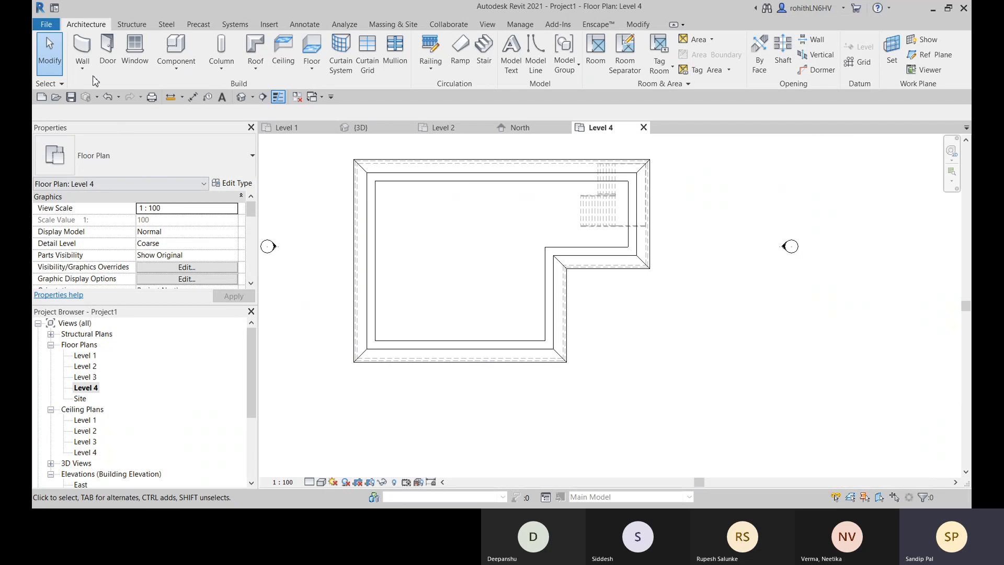
click(83, 50)
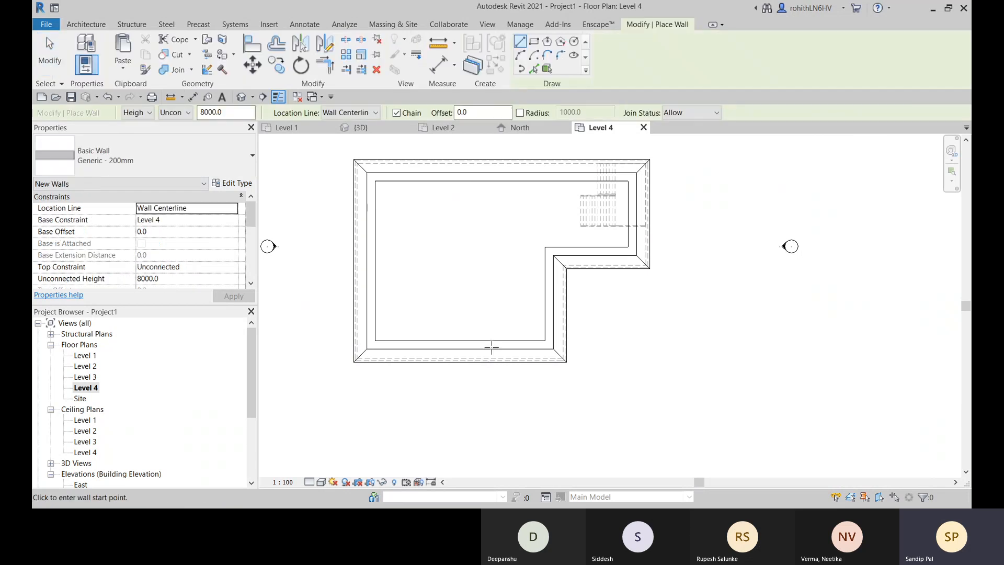
click(419, 317)
scroll(419, 359, up, 4)
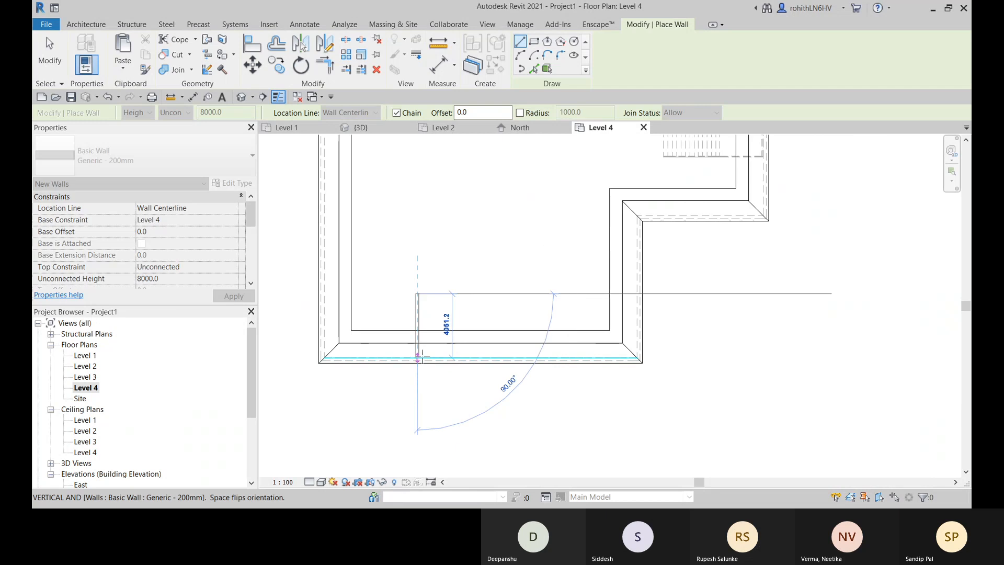
scroll(416, 362, up, 3)
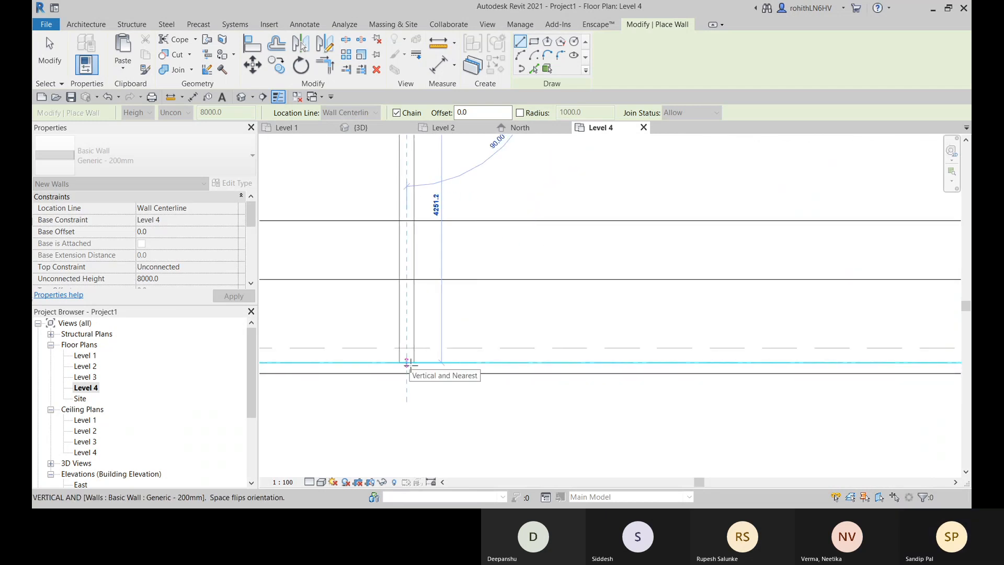
scroll(407, 362, down, 5)
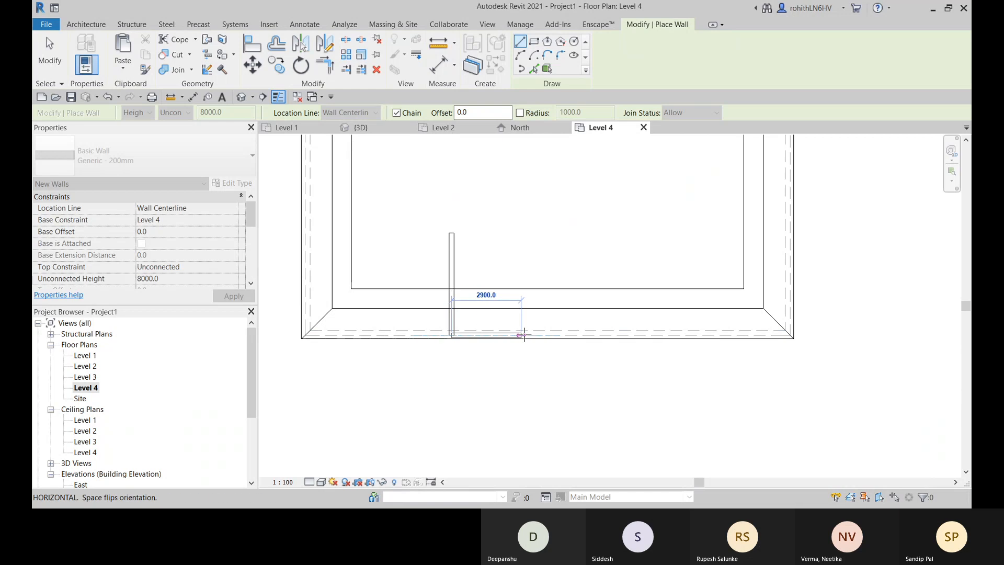
key(Escape)
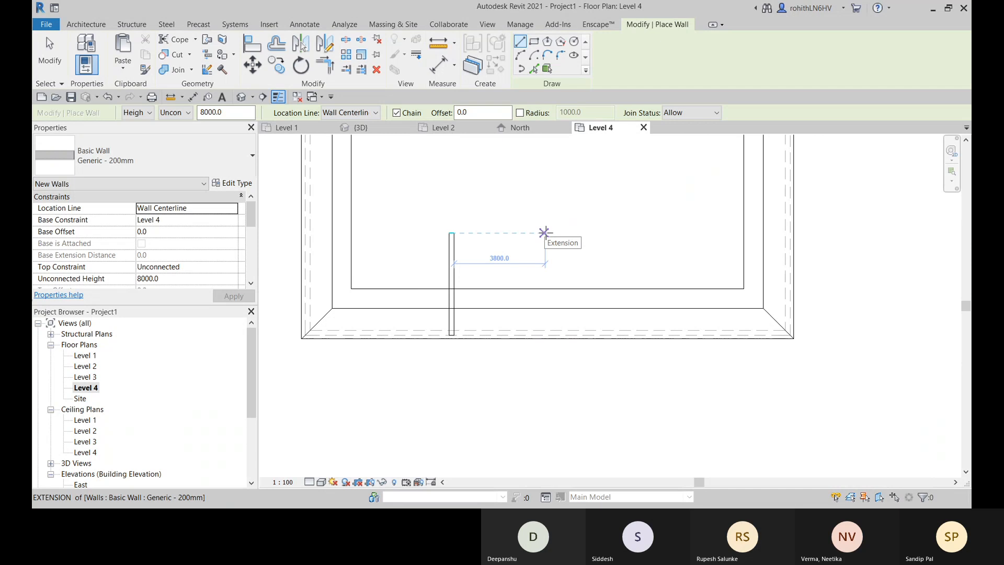
- Draw a parallel second wall of about 4250 mm east of the first, starting level with it and ending on the south exterior wall
click(541, 231)
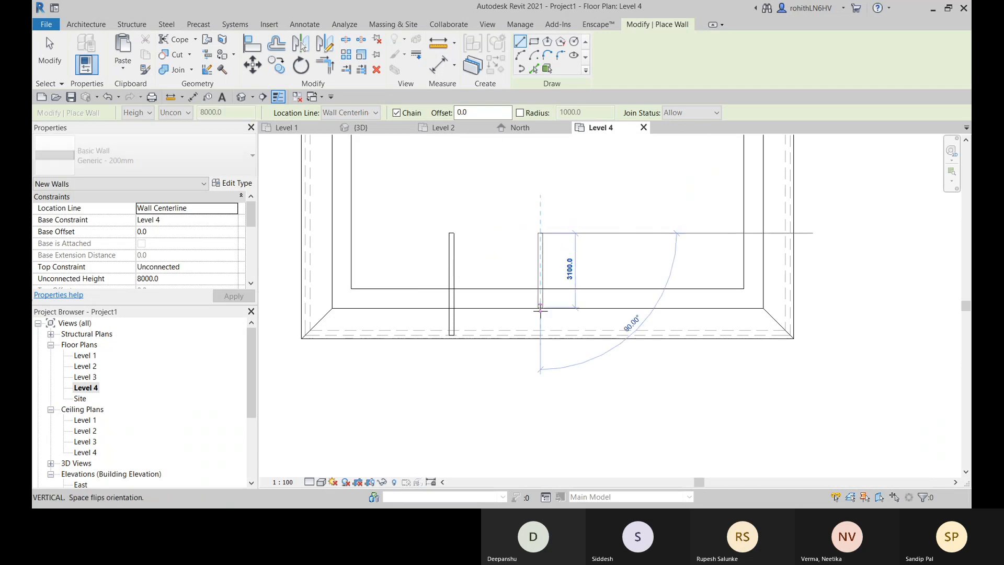
scroll(541, 334, up, 2)
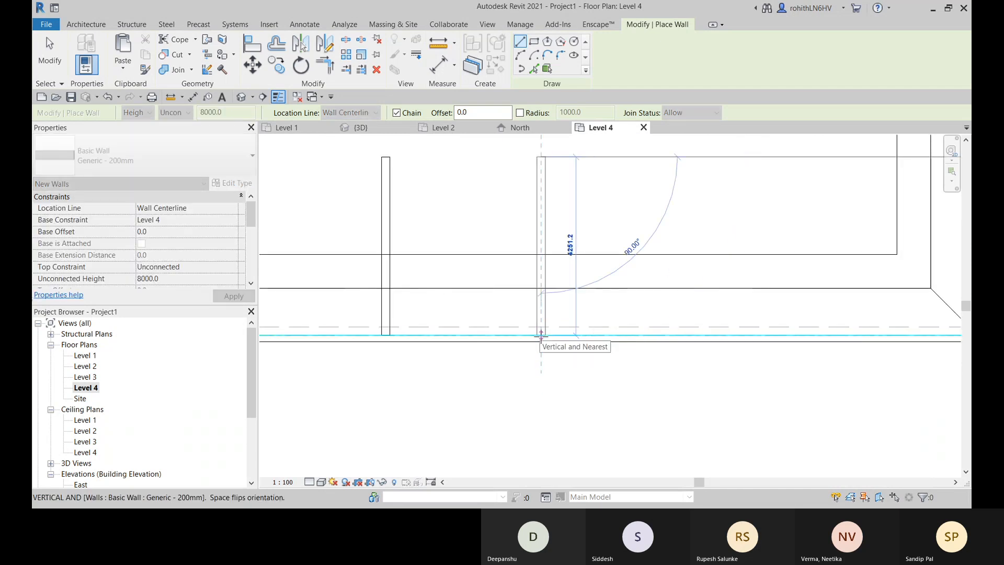
click(541, 334)
key(Escape)
- Draw a connecting wall between the south ends of the two parallel walls
scroll(391, 330, up, 2)
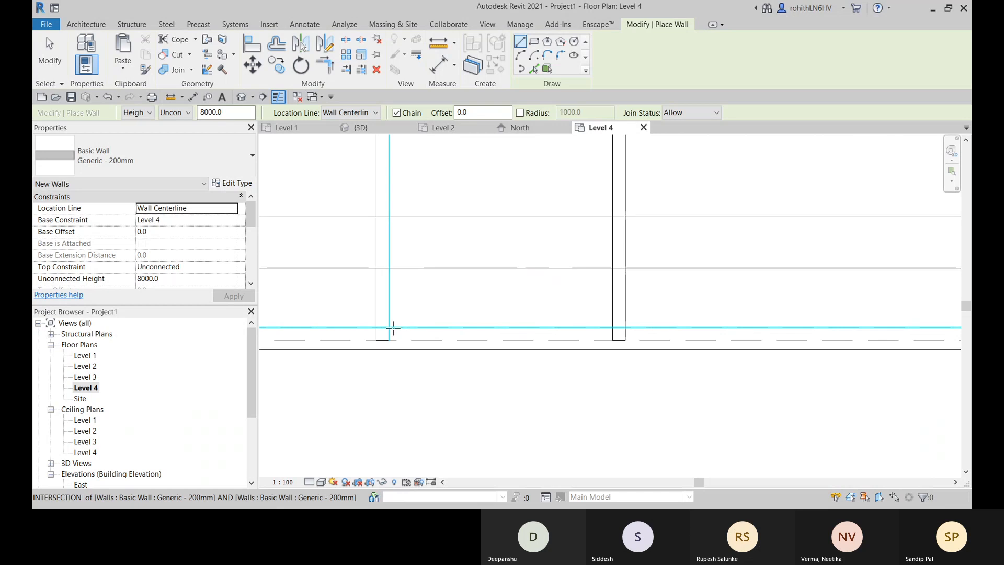
click(389, 328)
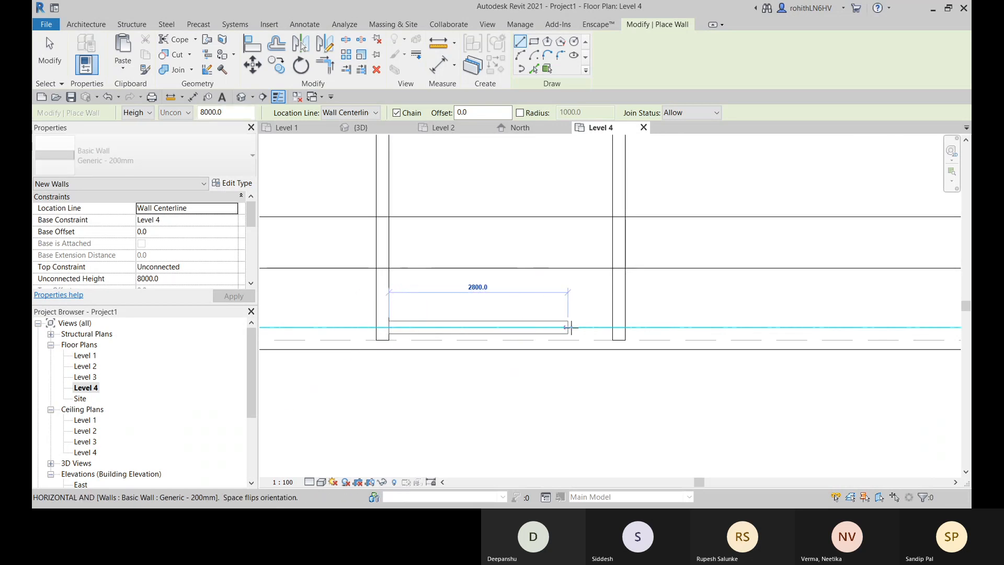
click(613, 328)
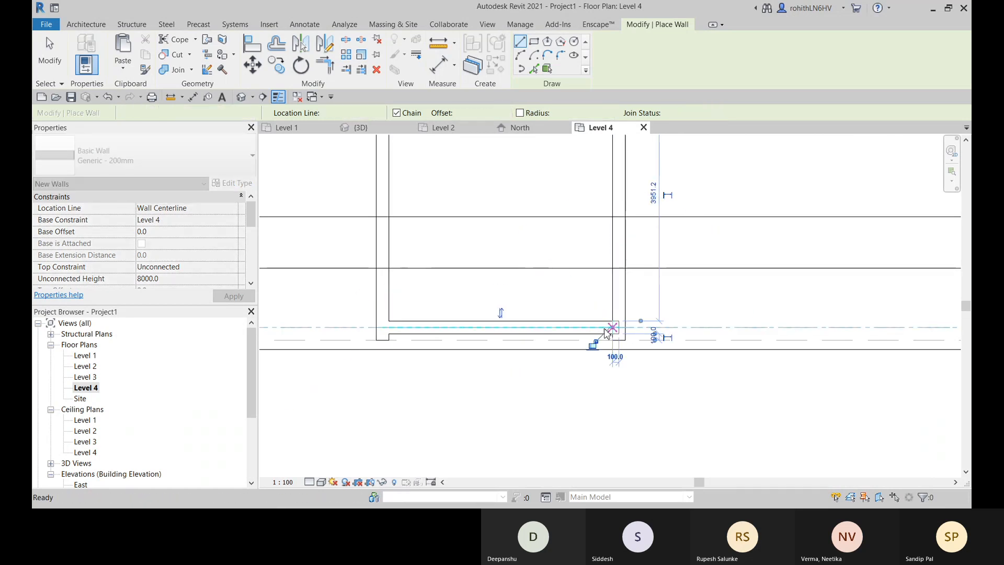
key(Escape)
- Align the connecting wall's outer face with the outer face of the building's south exterior wall
key(l)
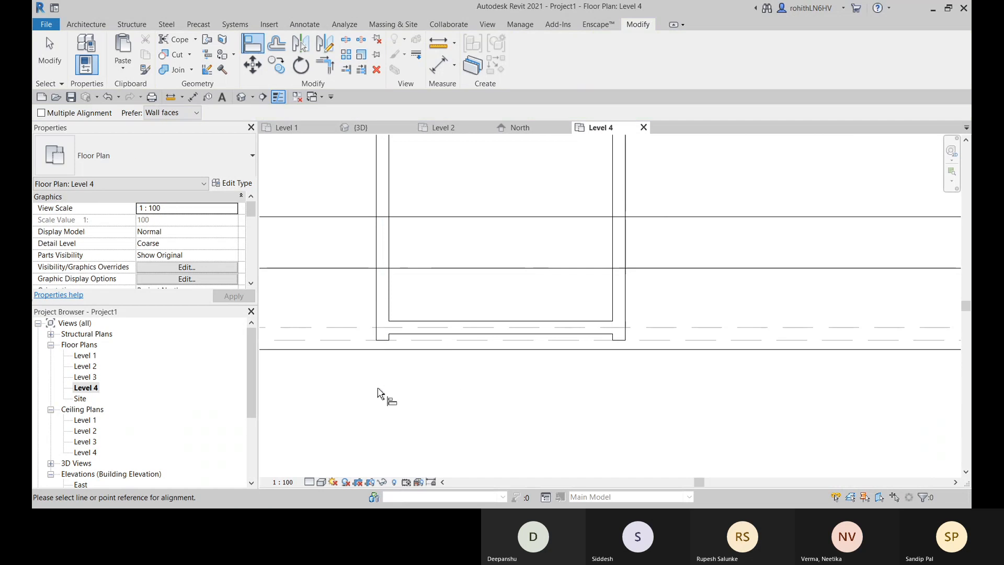
scroll(437, 350, up, 1)
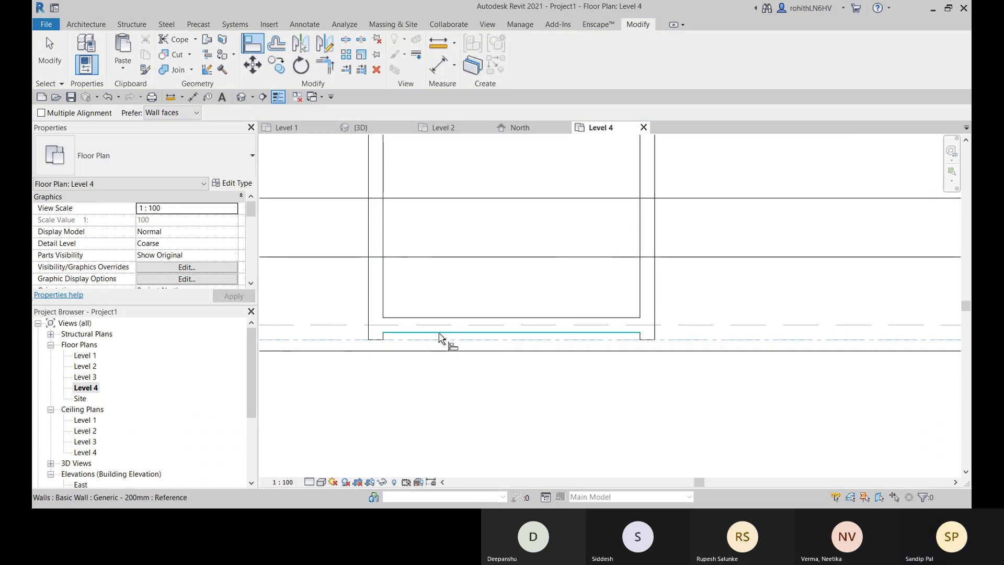
click(440, 334)
scroll(620, 350, down, 2)
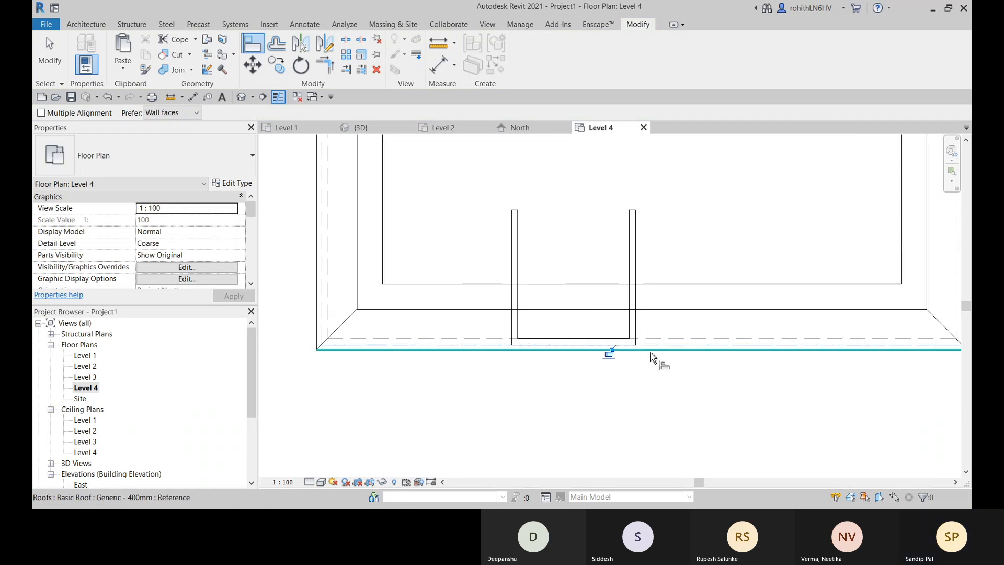
middle_drag(650, 353, 615, 364)
middle_drag(594, 303, 564, 335)
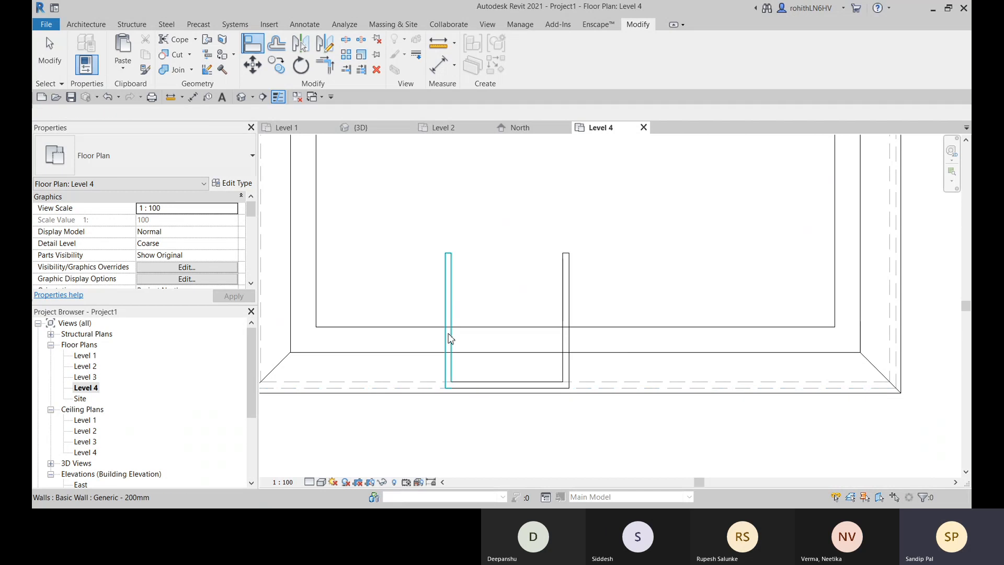
key(Escape)
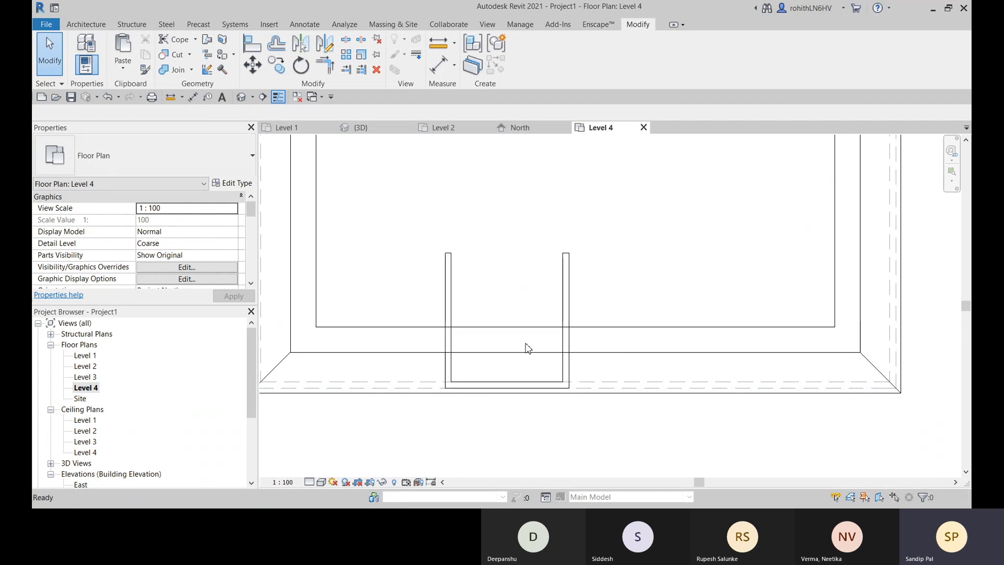
- In the 3D view, select the near side wall, inspect its base at the roof in wireframe, and restore the solid surface display
click(370, 131)
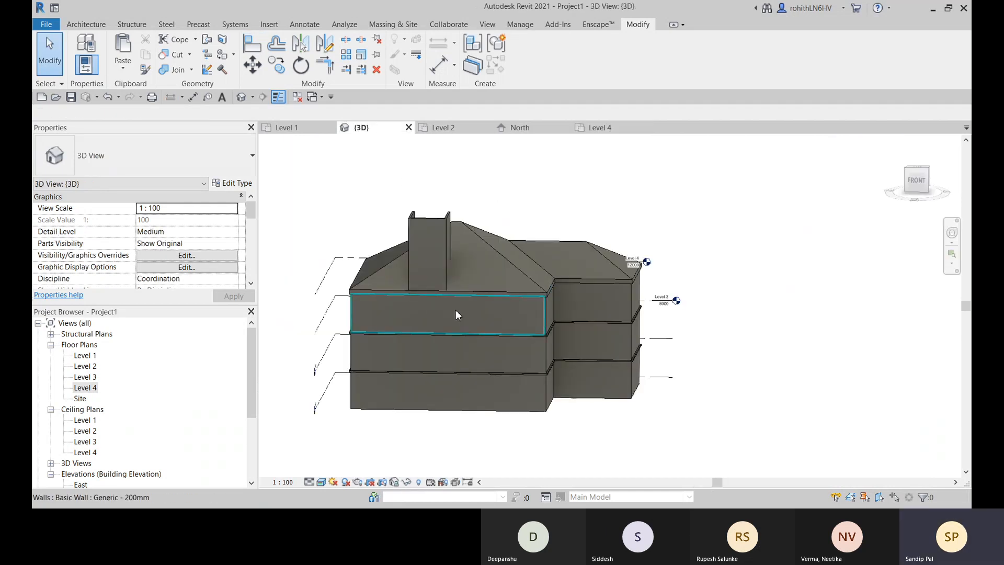
shift+middle_drag(453, 309, 320, 328)
scroll(478, 266, up, 5)
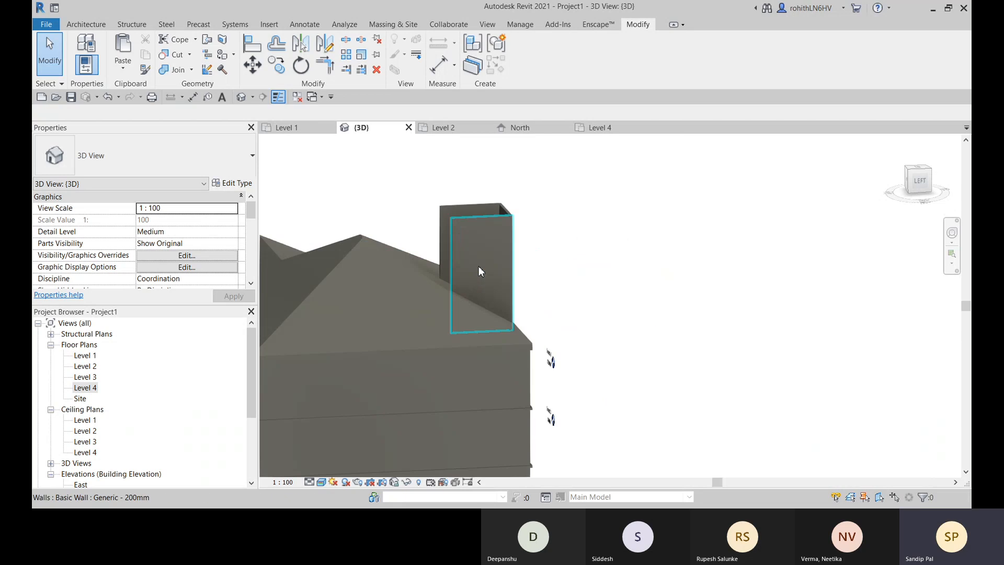
click(477, 228)
middle_drag(548, 293, 550, 249)
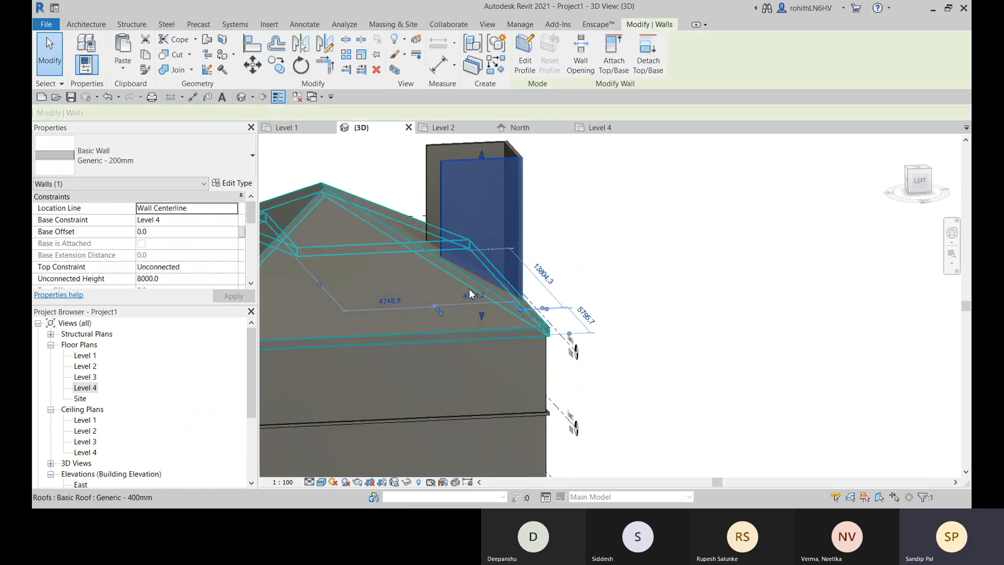
click(322, 482)
click(348, 422)
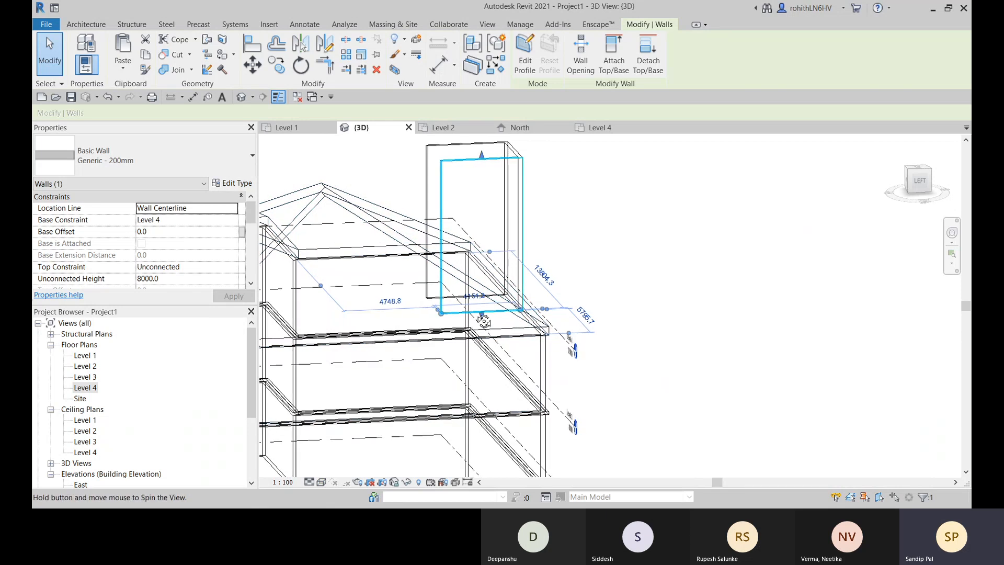
shift+middle_drag(483, 321, 460, 293)
scroll(457, 285, up, 4)
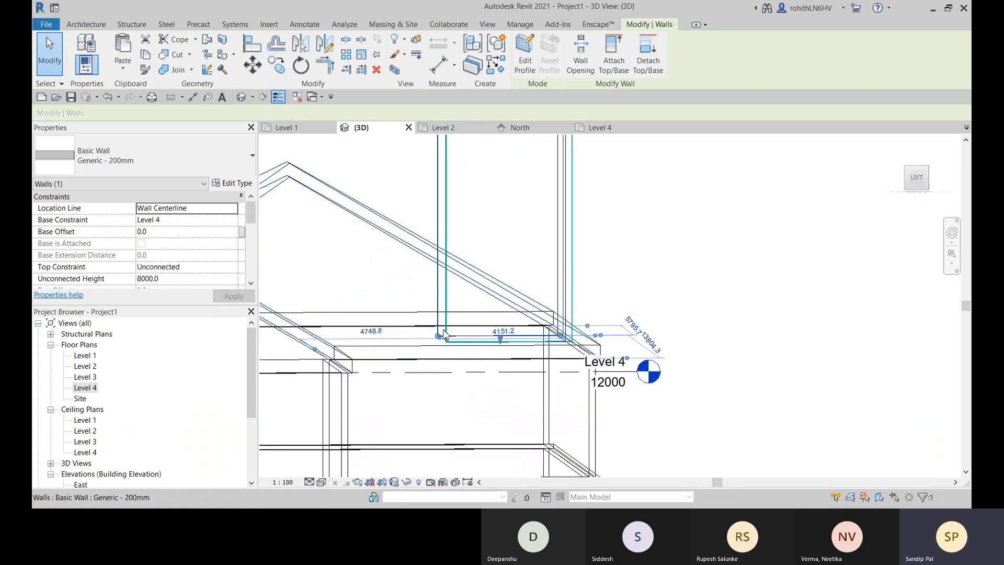
click(321, 483)
click(352, 468)
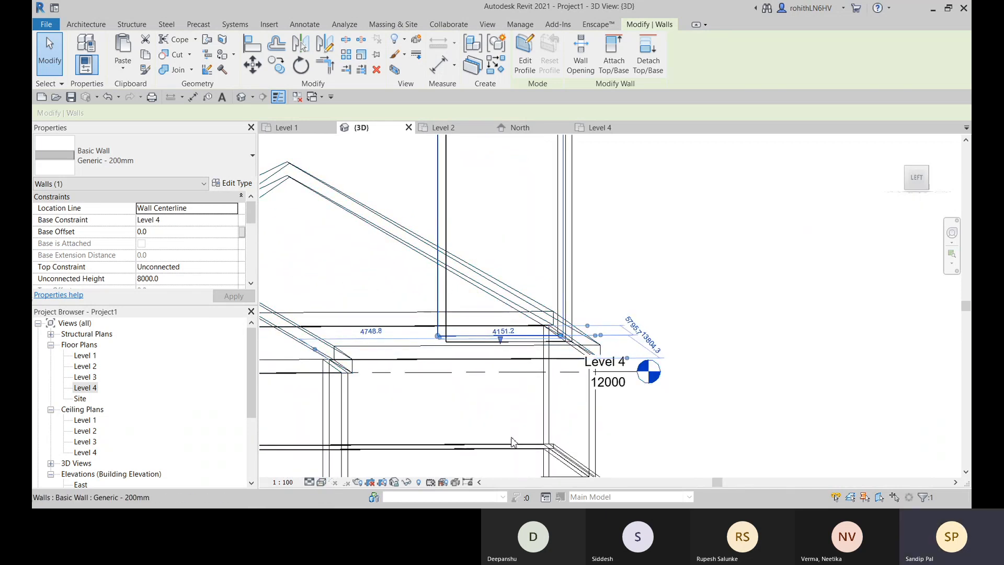
- Select all three projection walls and attach their bases to the sloped Level 4 roof
scroll(556, 345, down, 2)
shift+middle_drag(630, 269, 624, 403)
ctrl+click(571, 214)
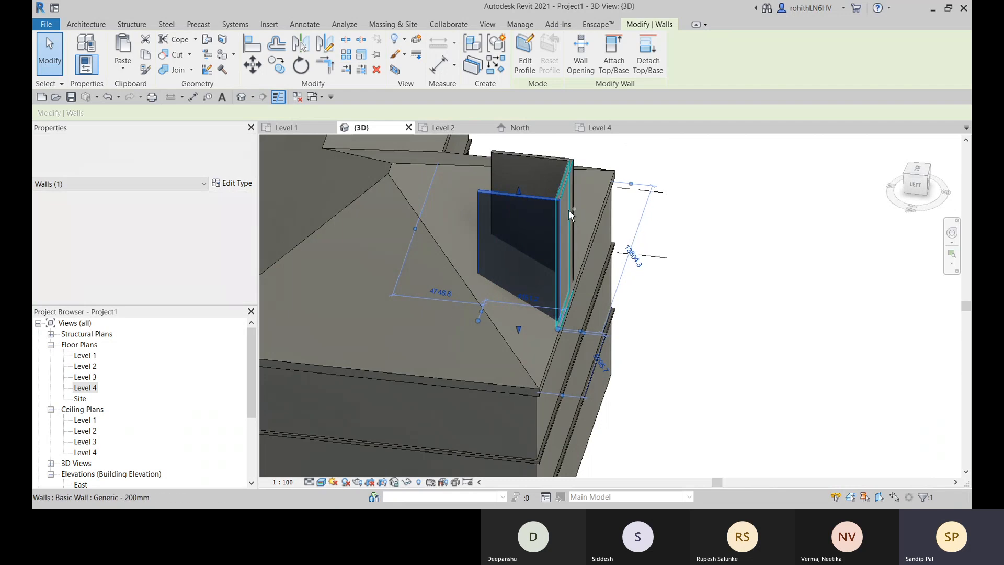
ctrl+click(528, 168)
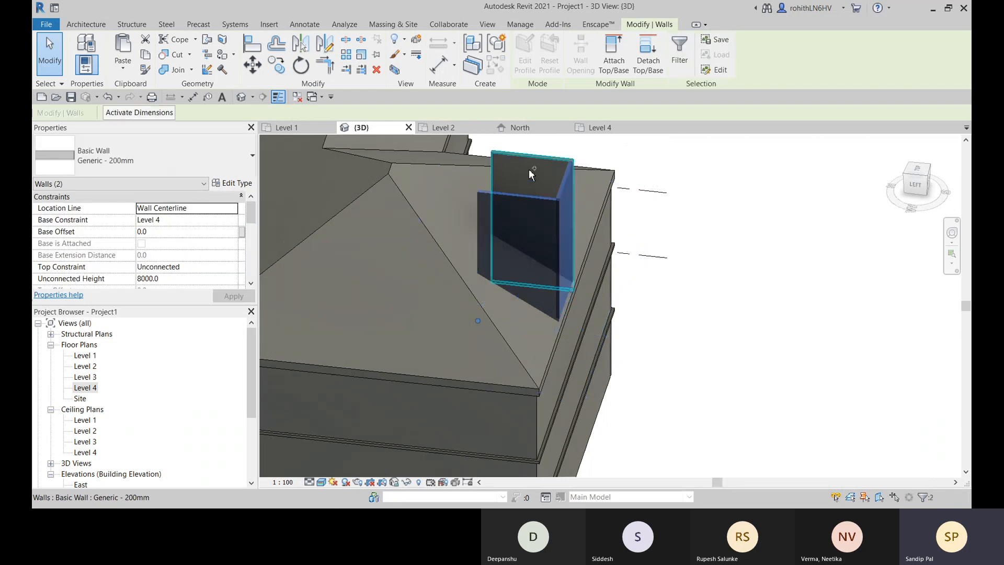
click(615, 63)
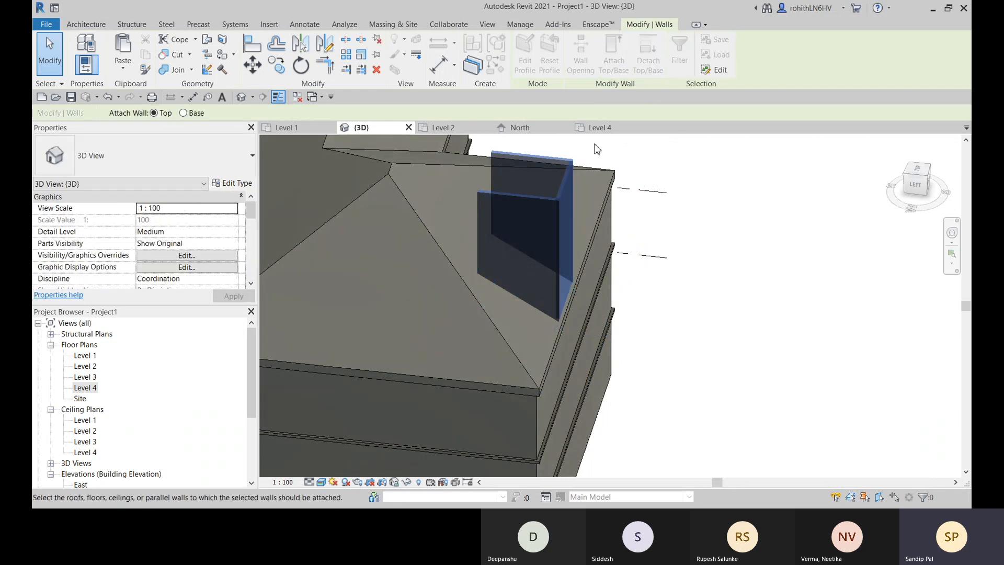
click(184, 113)
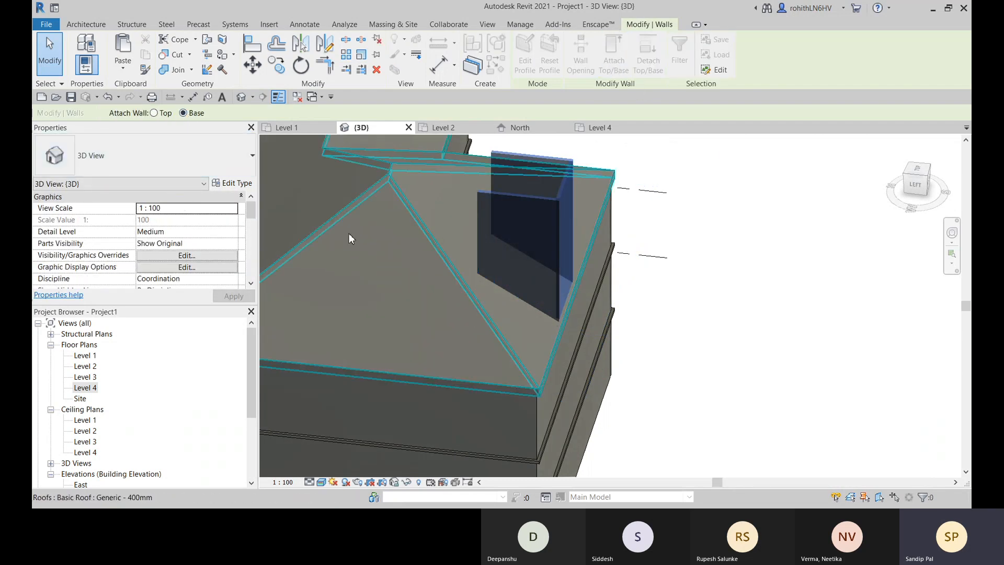
click(415, 221)
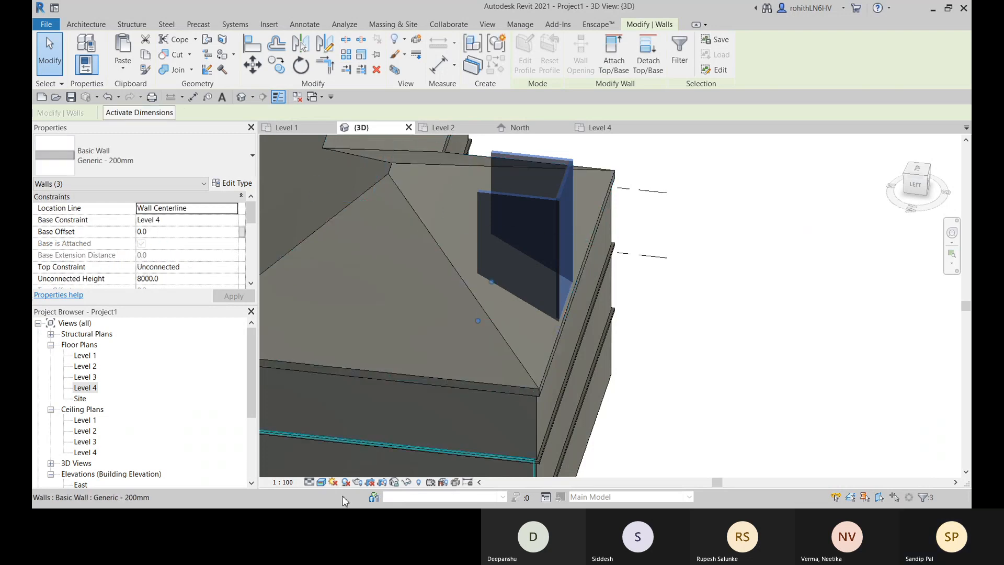
- Show the 3D view in wireframe and examine the three walls' bases against the roof, comparing with the Level 4 plan
click(319, 484)
click(351, 421)
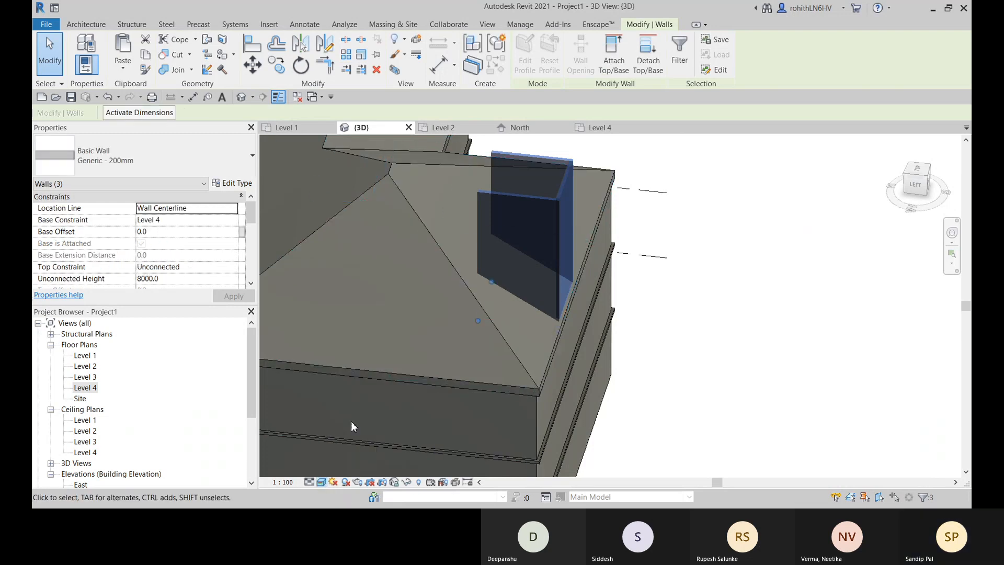
shift+middle_drag(351, 421, 348, 356)
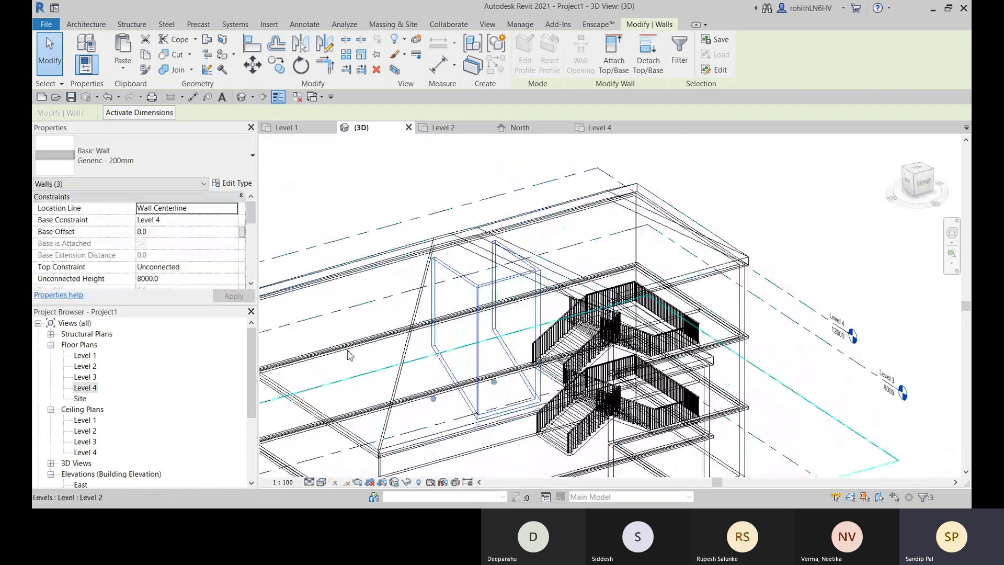
shift+middle_drag(665, 293, 534, 273)
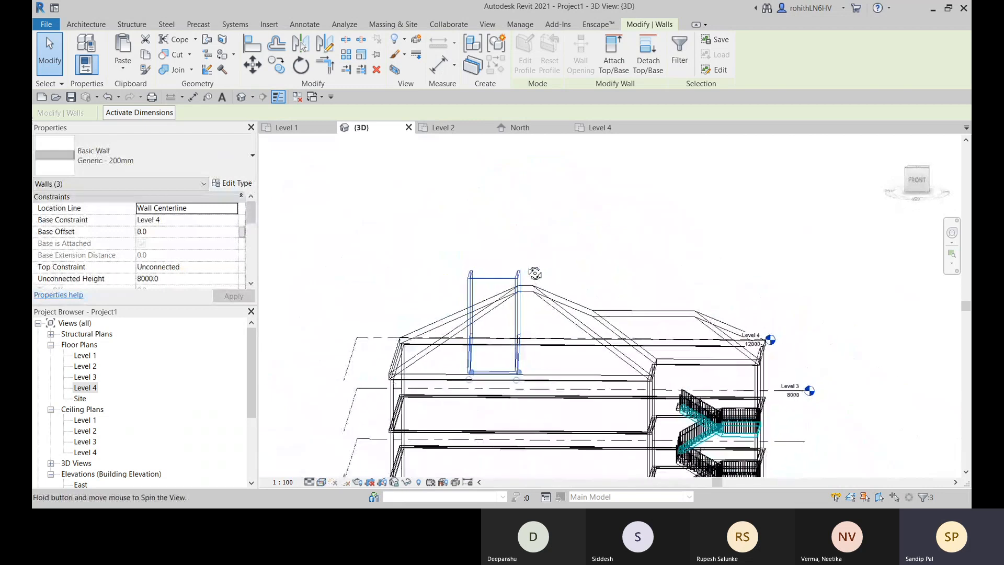
click(599, 127)
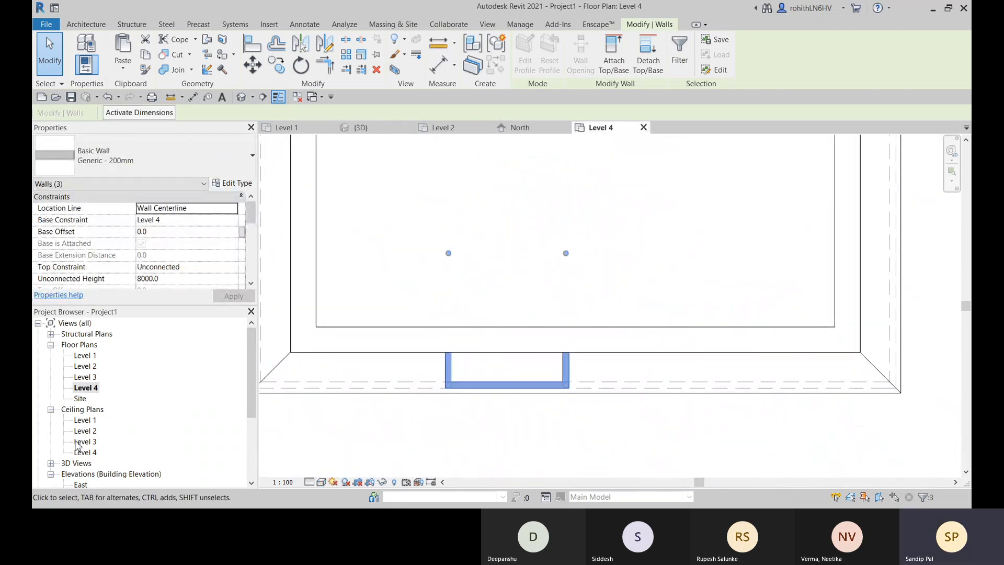
click(358, 127)
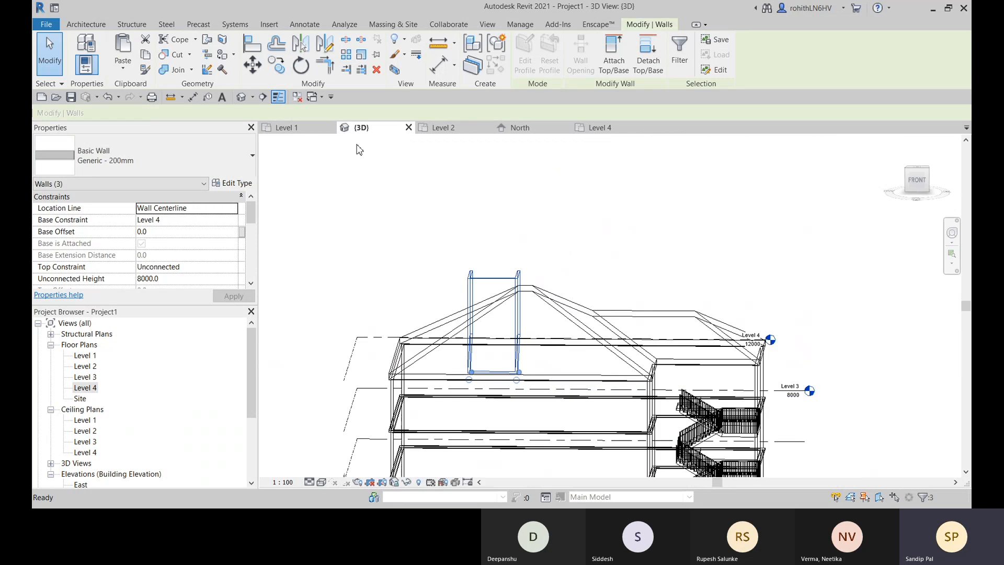
shift+middle_drag(912, 225, 953, 296)
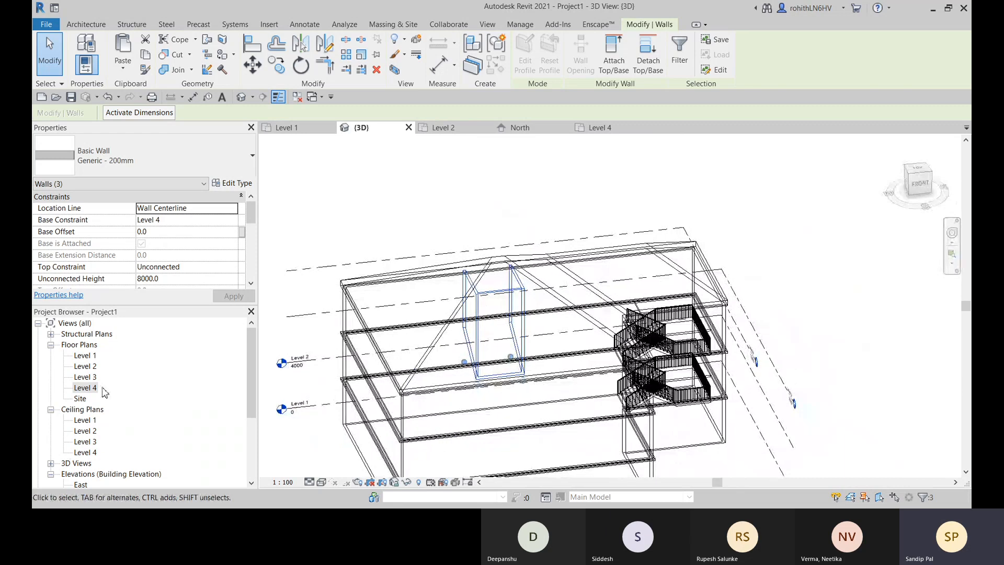
- Open the South elevation at the three-walled projection and clear the wall selection
scroll(89, 475, down, 1)
scroll(87, 474, down, 2)
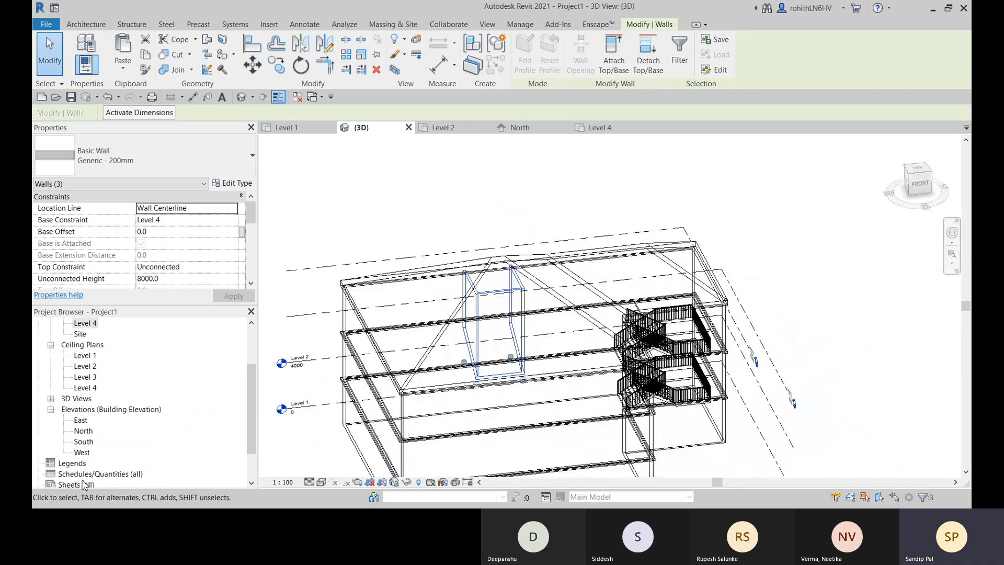
double_click(84, 442)
scroll(545, 272, down, 3)
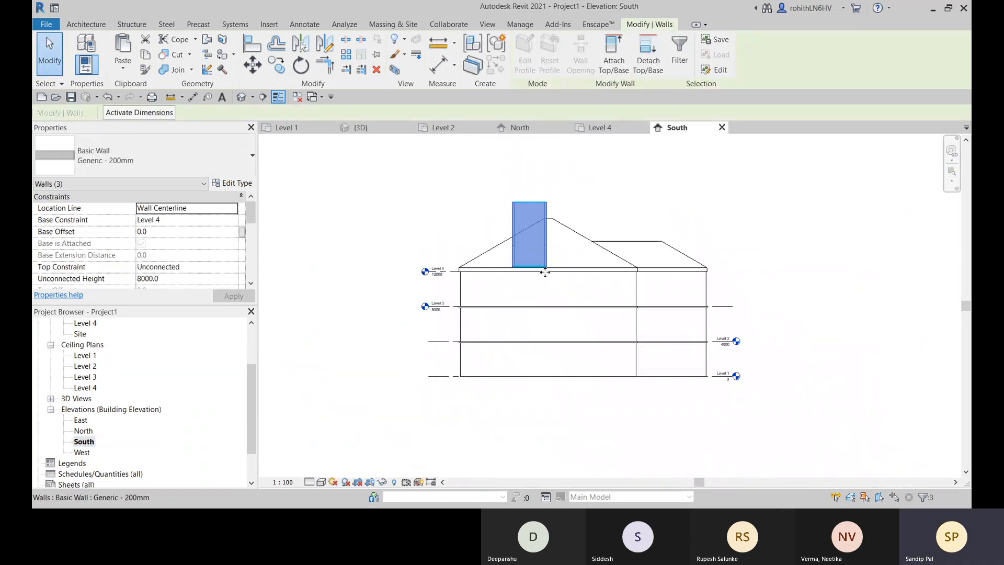
middle_drag(545, 272, 456, 298)
scroll(455, 246, up, 2)
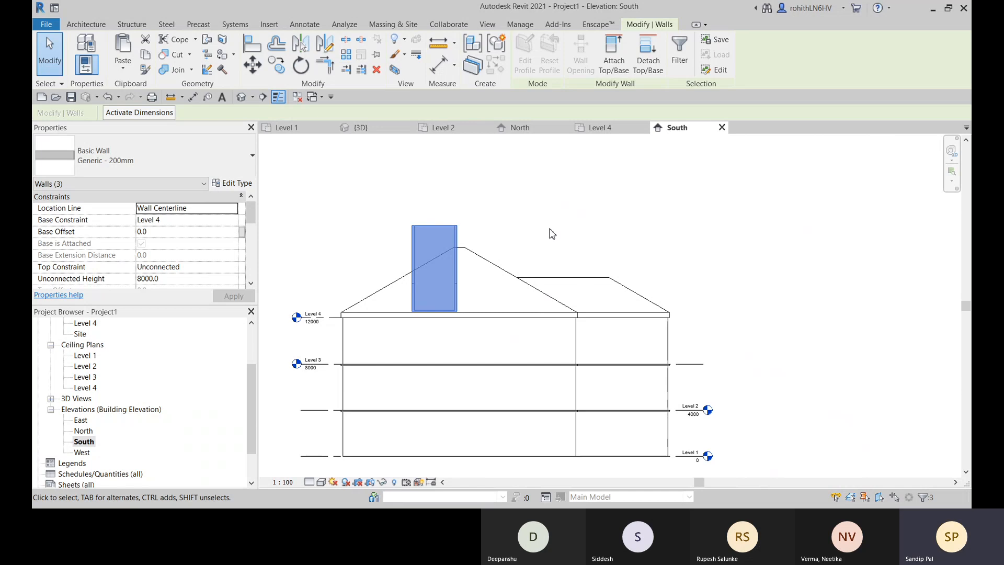
scroll(402, 298, up, 2)
middle_drag(412, 300, 434, 289)
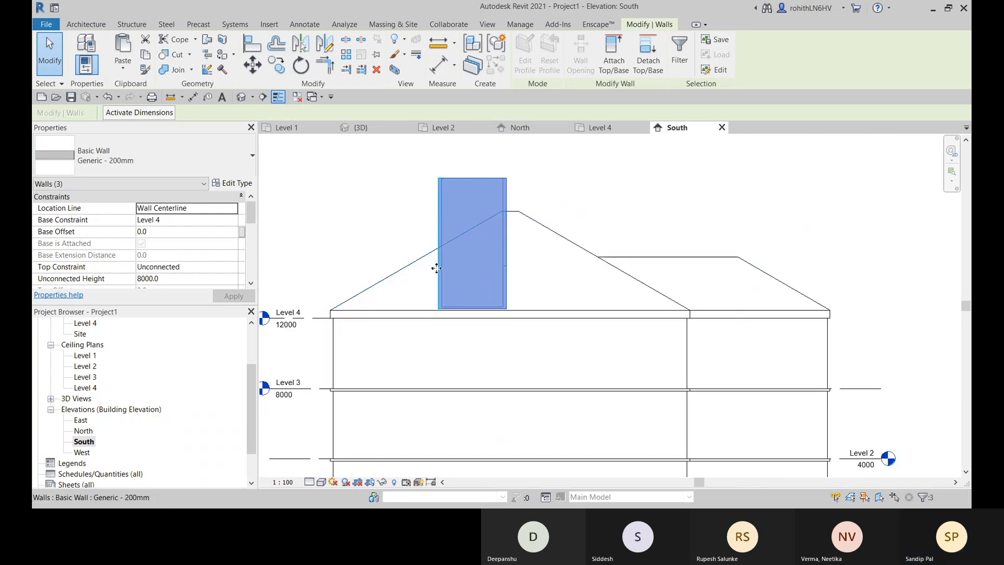
middle_drag(359, 276, 370, 271)
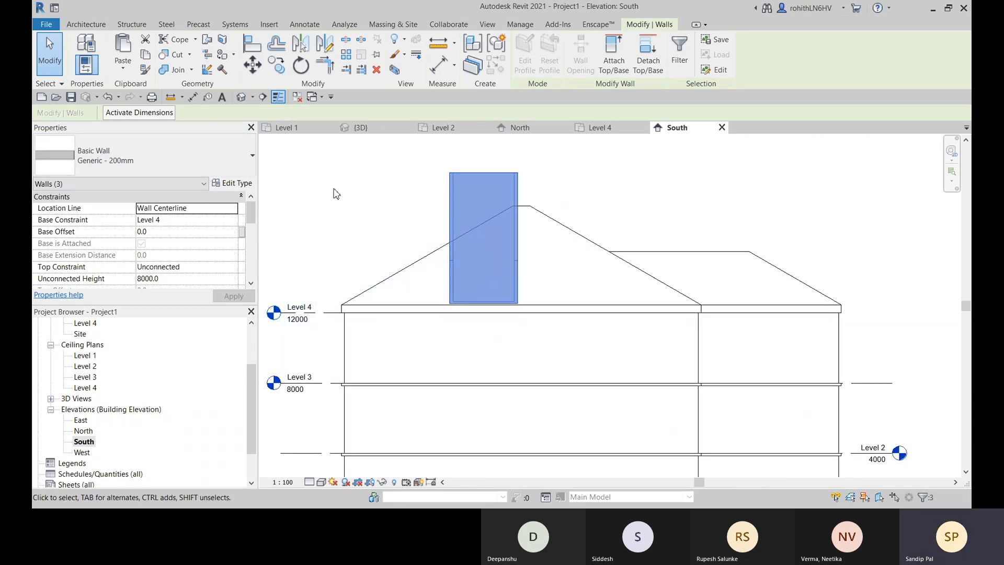
key(Escape)
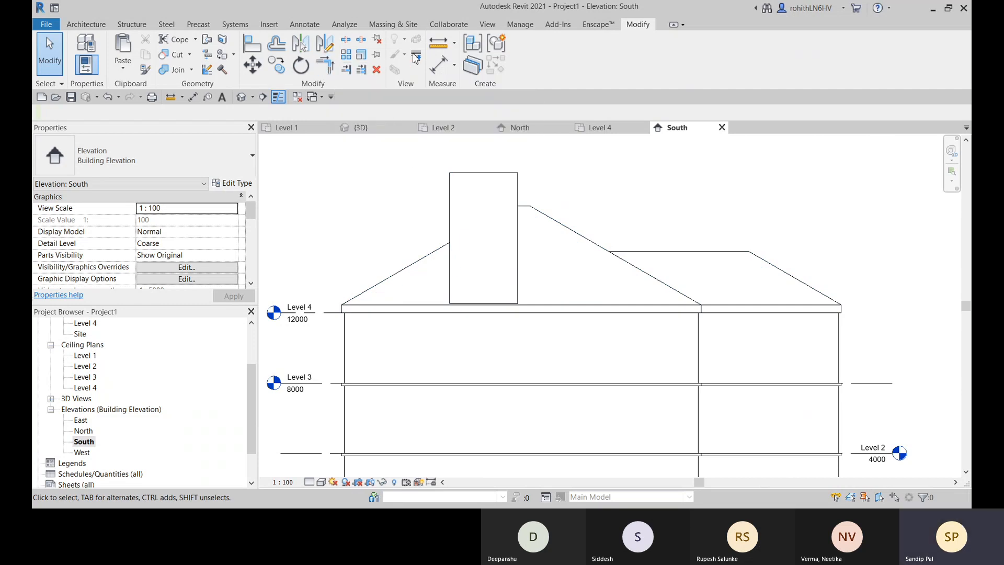
click(436, 46)
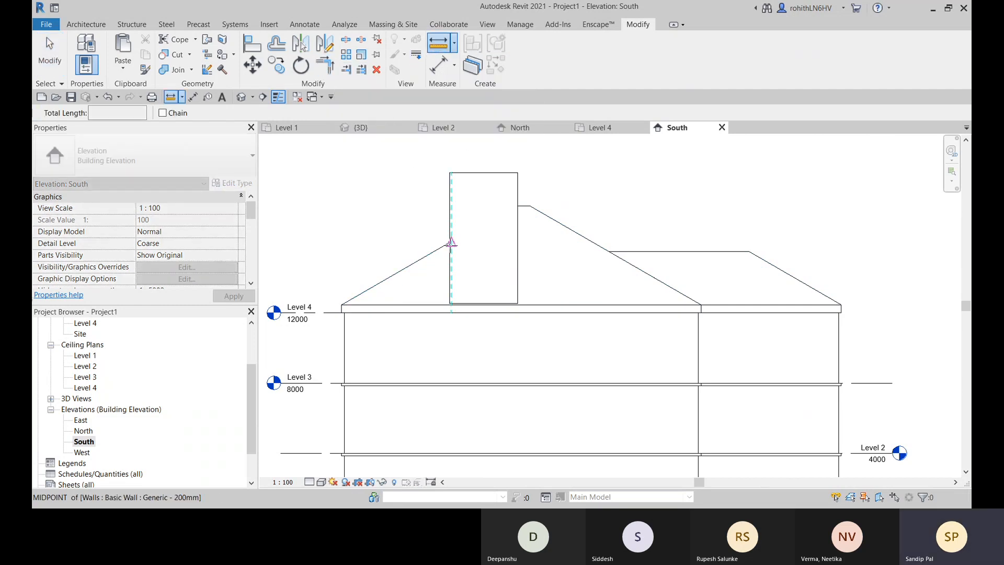
scroll(449, 238, up, 2)
click(453, 242)
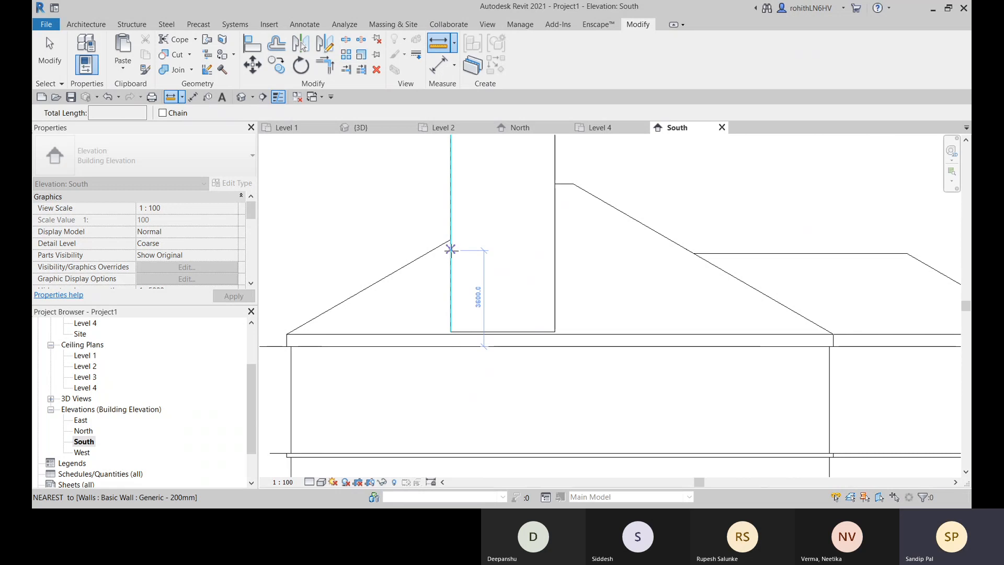
middle_drag(452, 249, 545, 236)
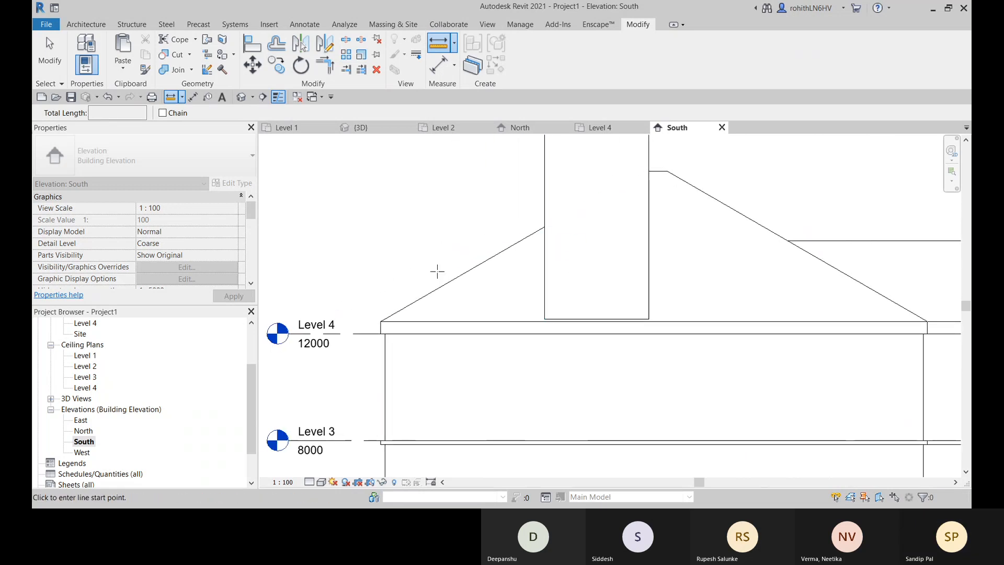
key(Escape)
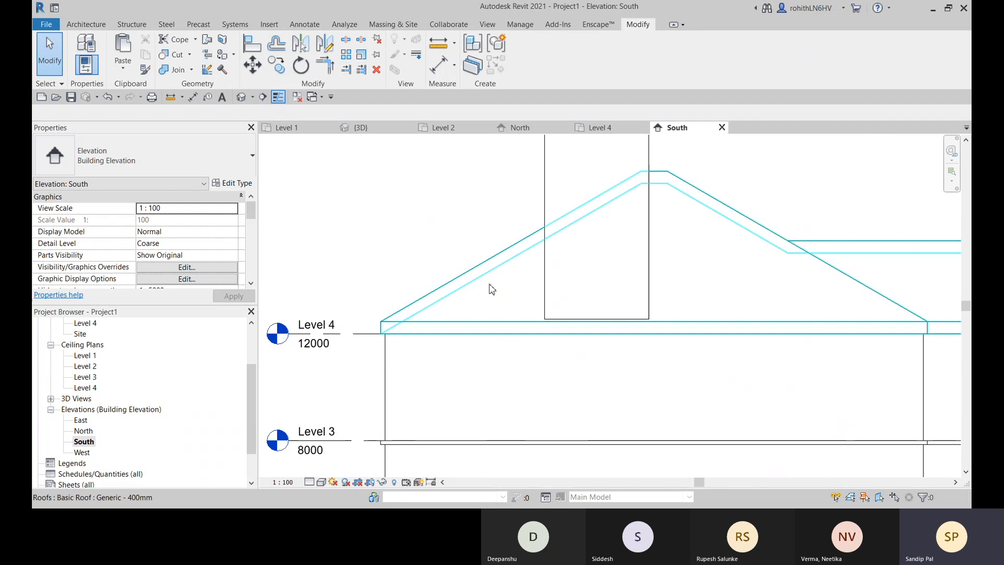
- Start a roof by extrusion in the South elevation, picking the face of the projection's south wall as the work plane
scroll(489, 286, down, 2)
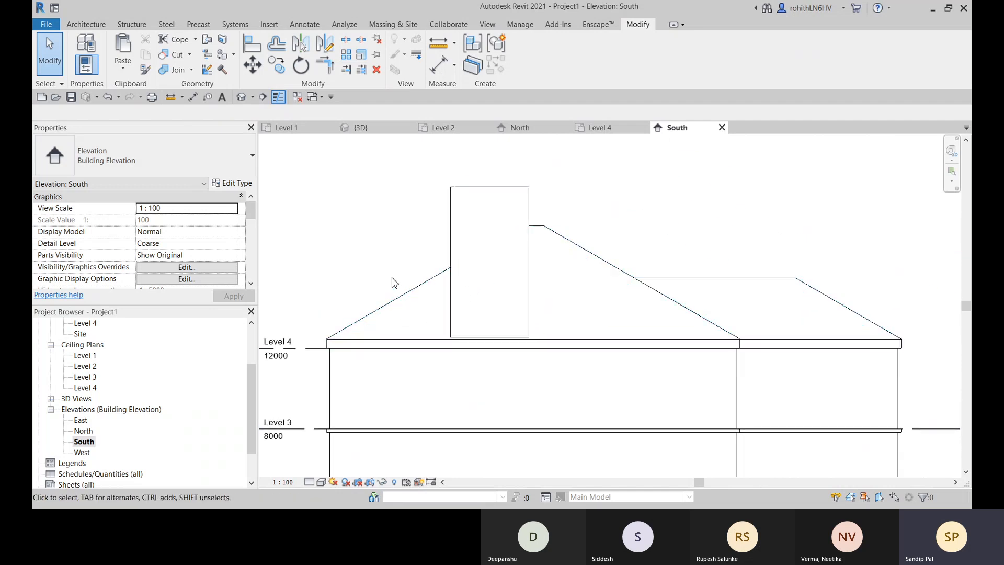
middle_drag(397, 283, 433, 282)
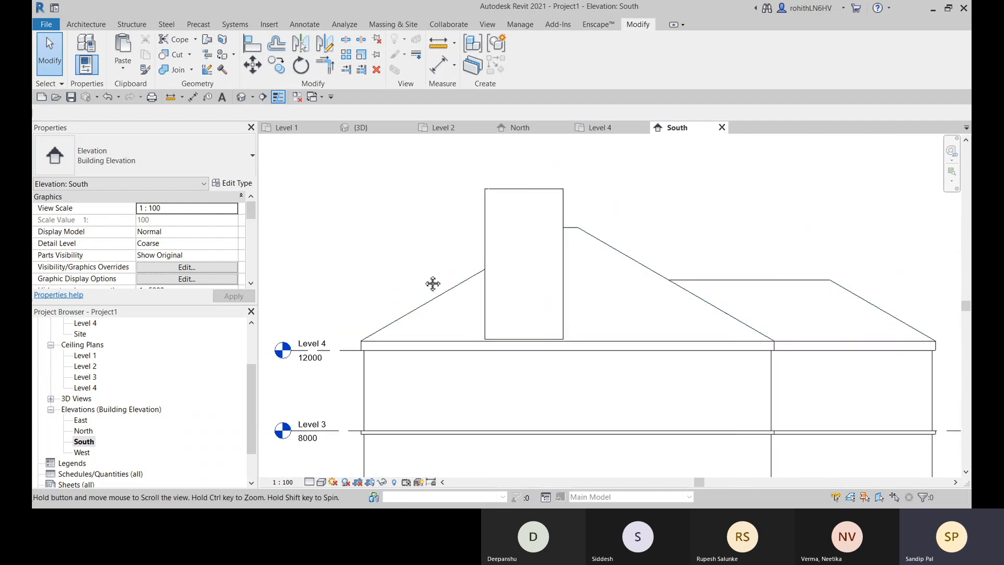
click(78, 26)
click(256, 65)
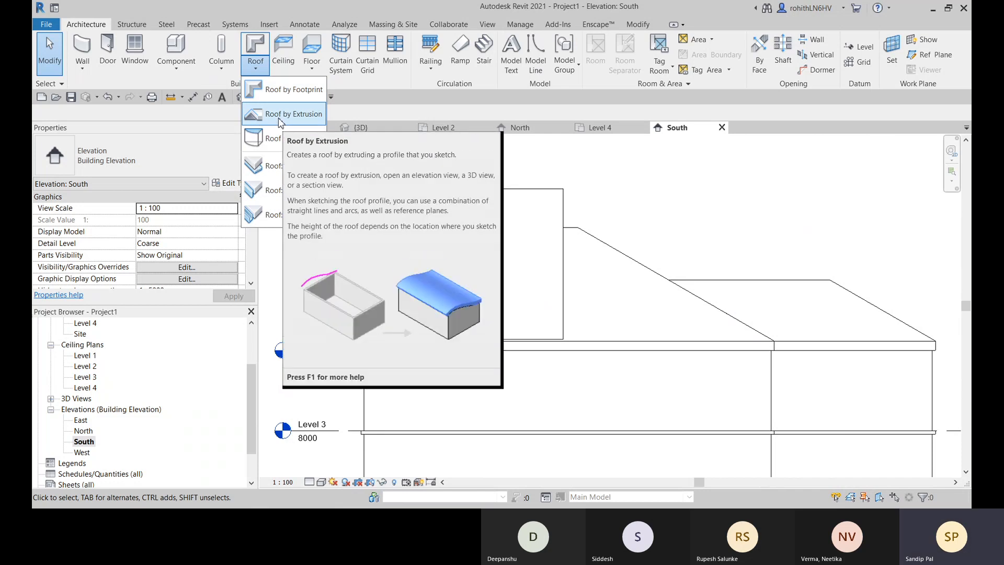
click(281, 117)
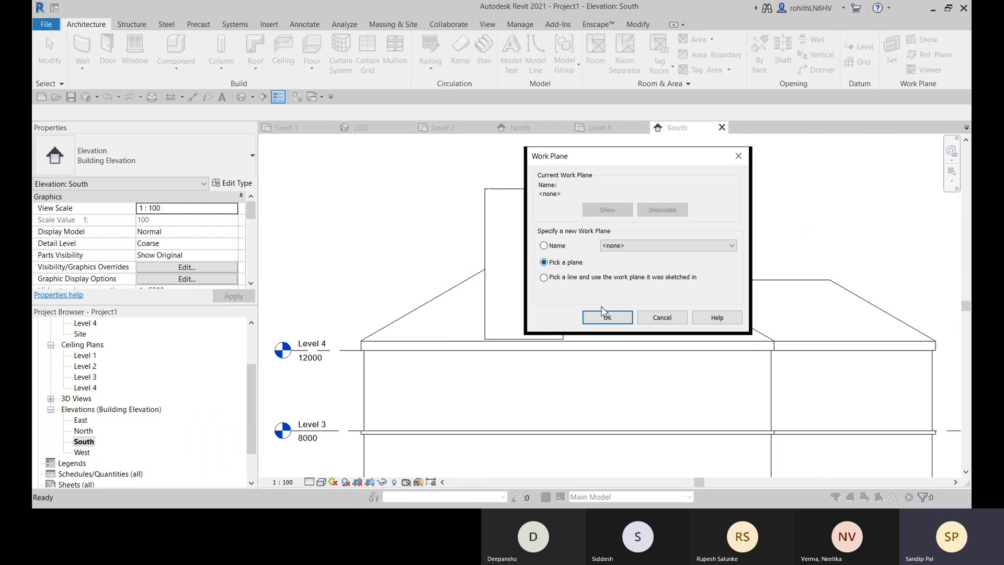
click(597, 318)
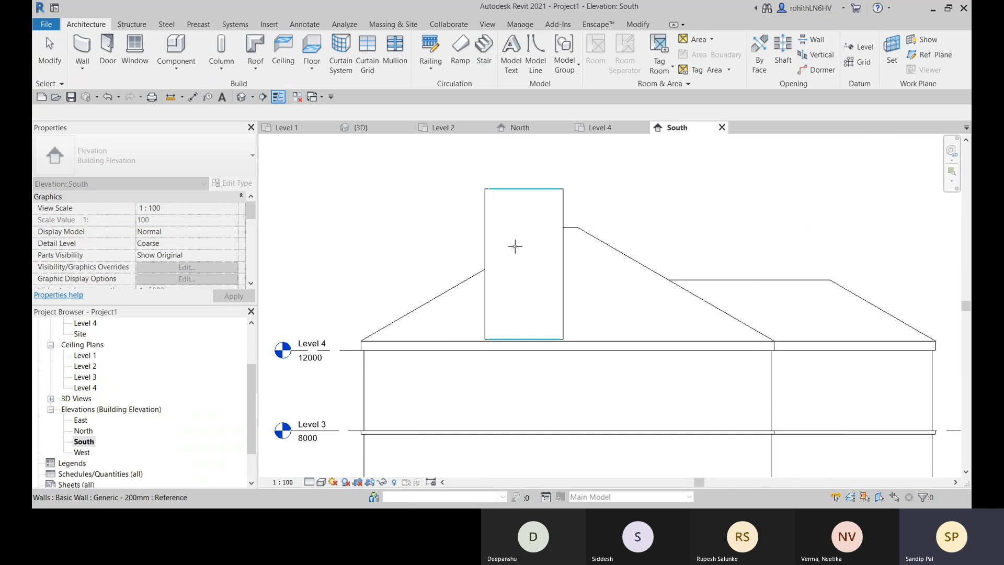
click(515, 242)
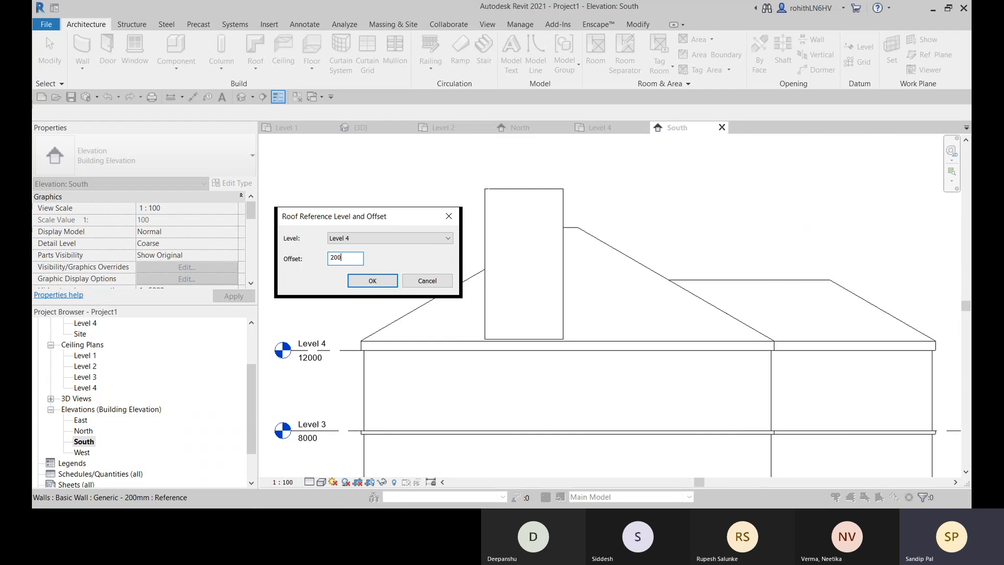
- Set the extrusion roof's reference level to Level 4 with a 2000 offset
key(Return)
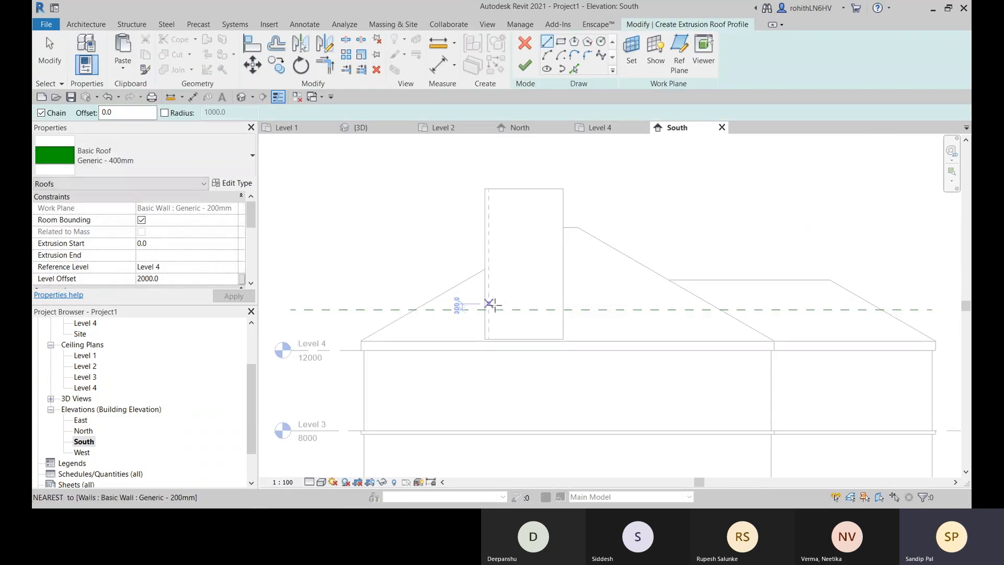
scroll(511, 287, up, 2)
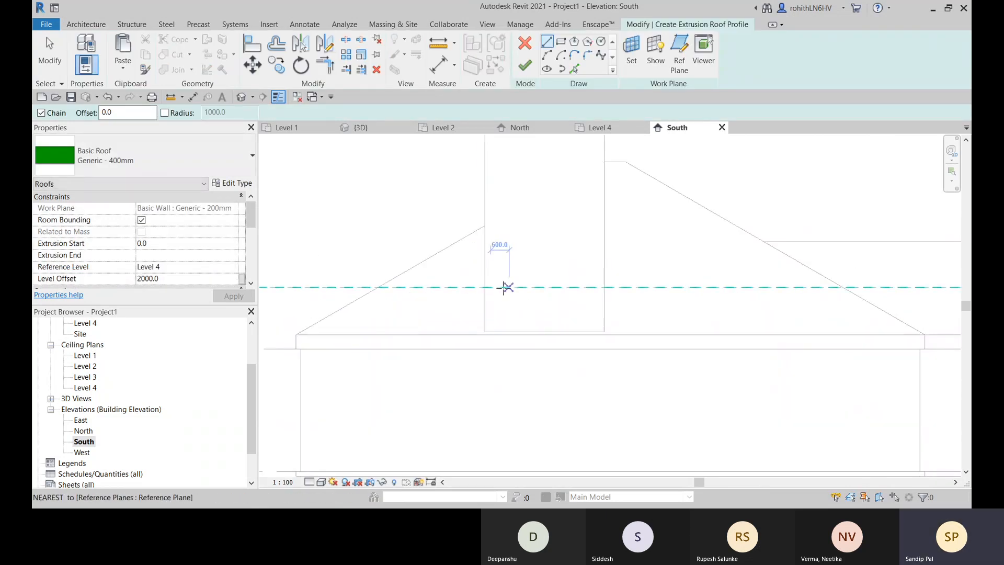
scroll(504, 287, down, 2)
middle_drag(498, 294, 666, 291)
scroll(451, 316, up, 2)
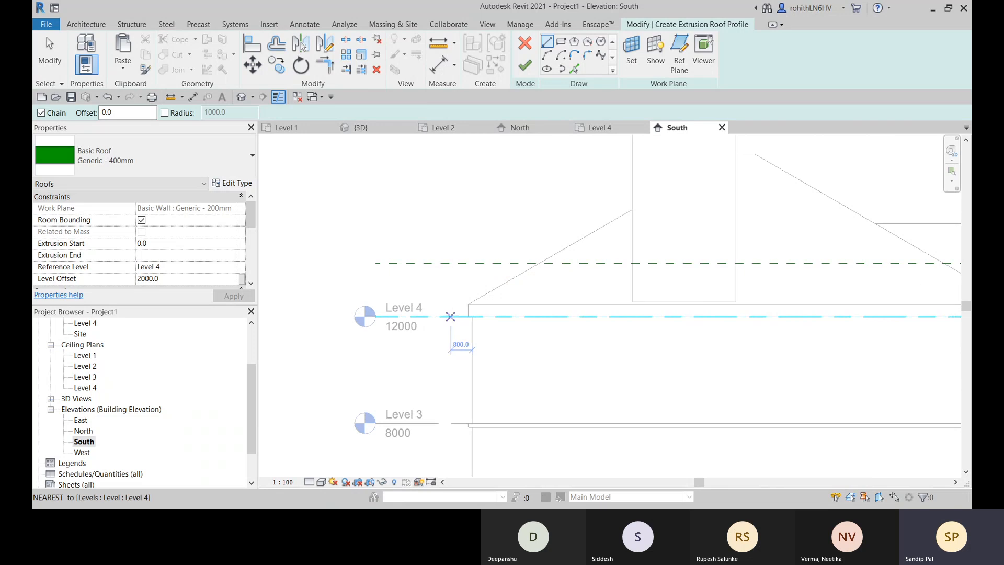
- Measure the height from Level 4 up to the roof's dashed reference plane in the South elevation
click(438, 43)
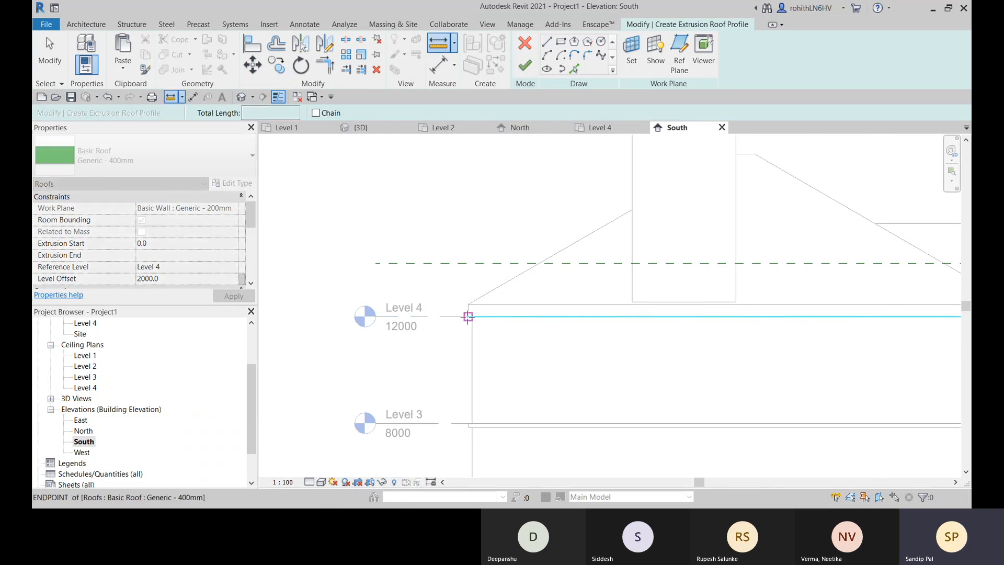
click(468, 316)
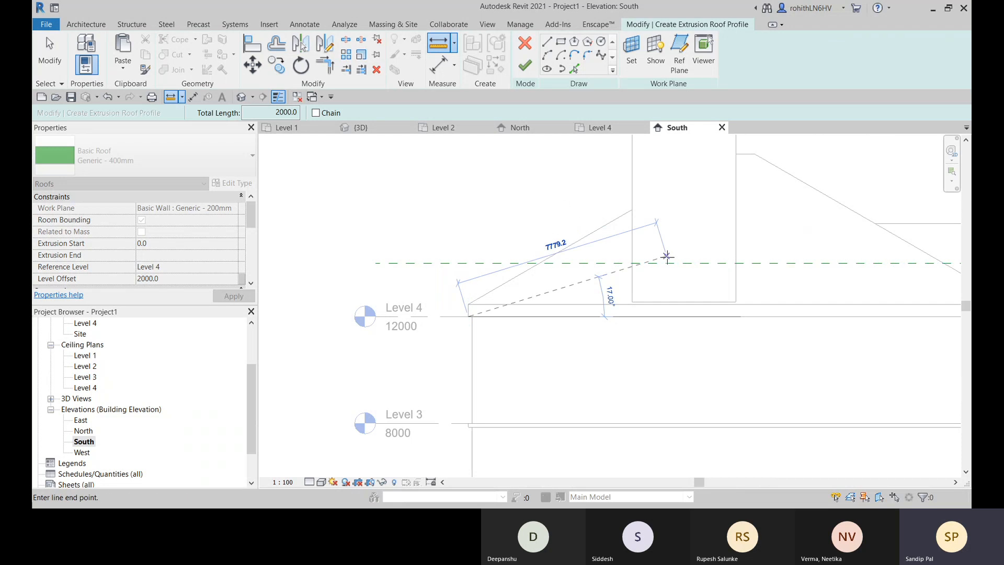
middle_drag(634, 270, 591, 280)
key(Escape)
key(Escape)
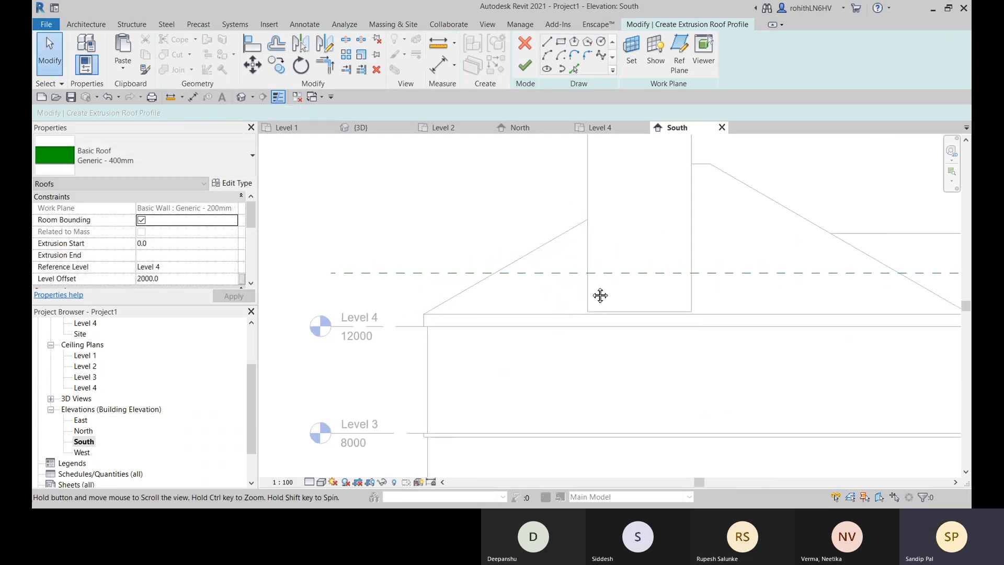
- Sketch a shallow sagging arc across the projection's south wall, ending on the right edge at the reference plane
middle_drag(653, 275, 520, 295)
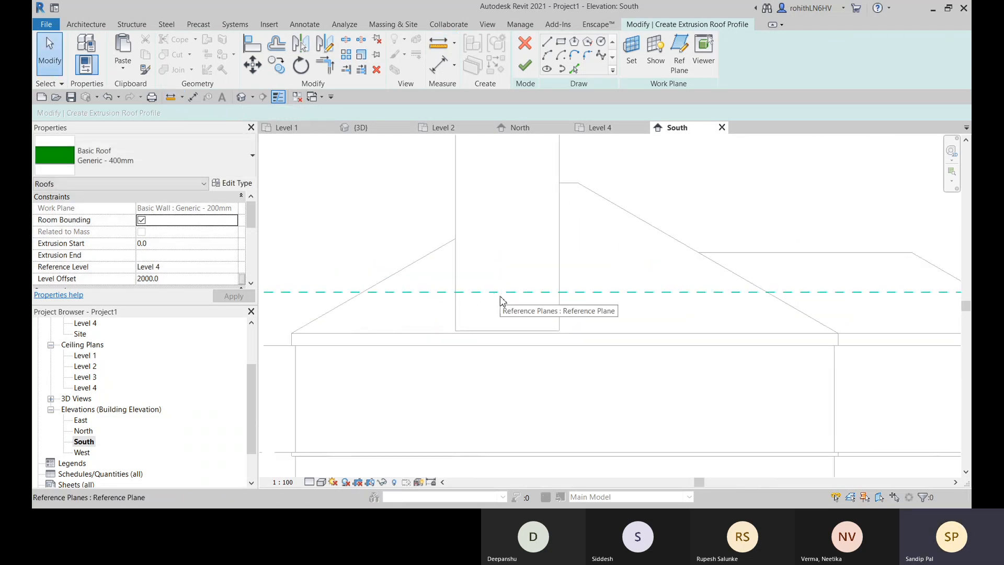
middle_drag(583, 271, 589, 265)
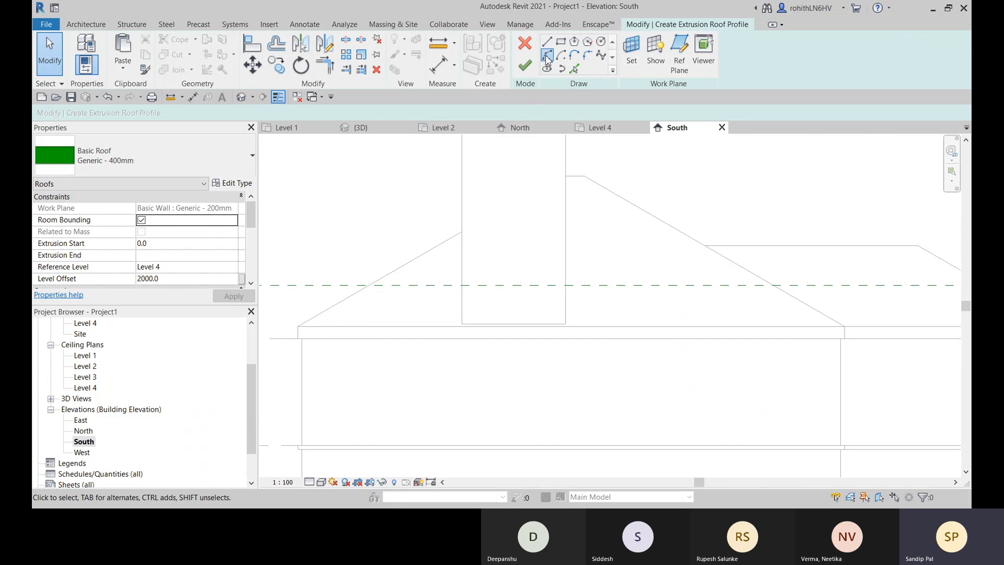
click(547, 55)
click(462, 258)
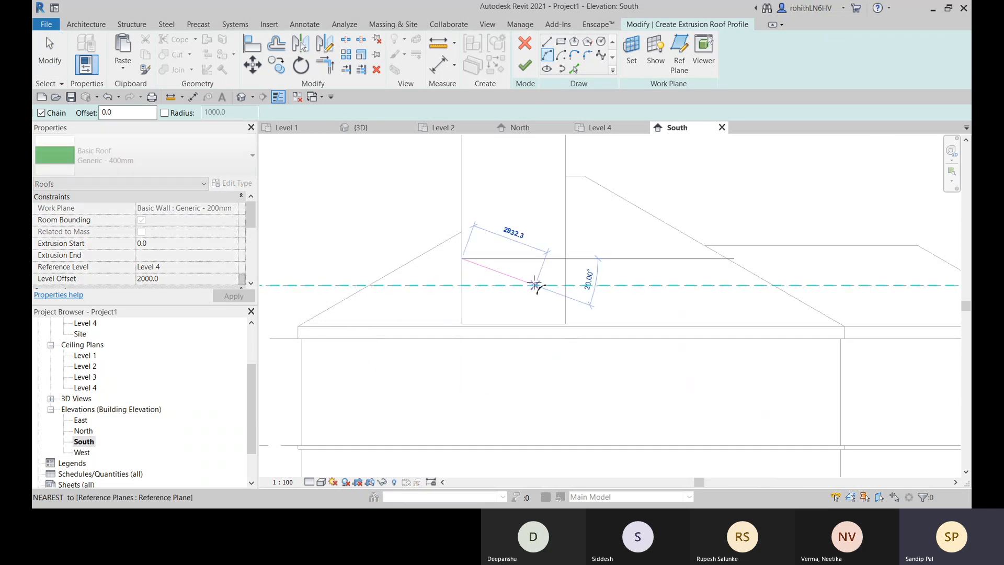
click(567, 285)
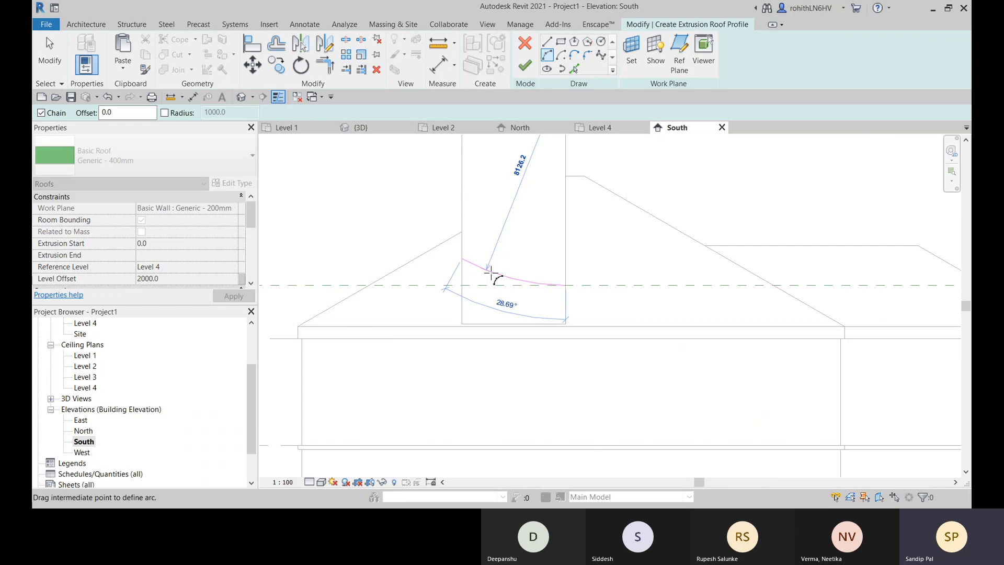
click(490, 273)
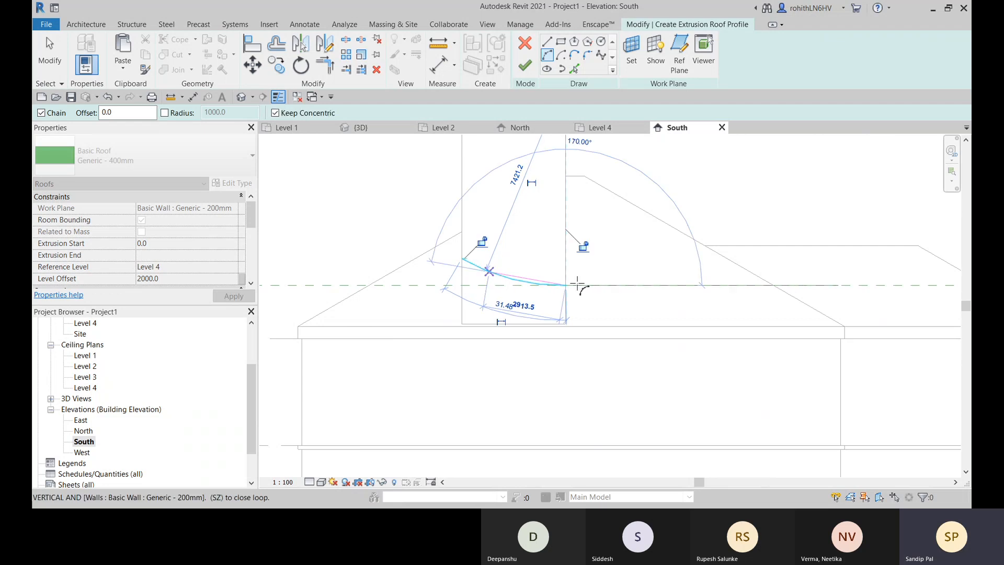
key(Escape)
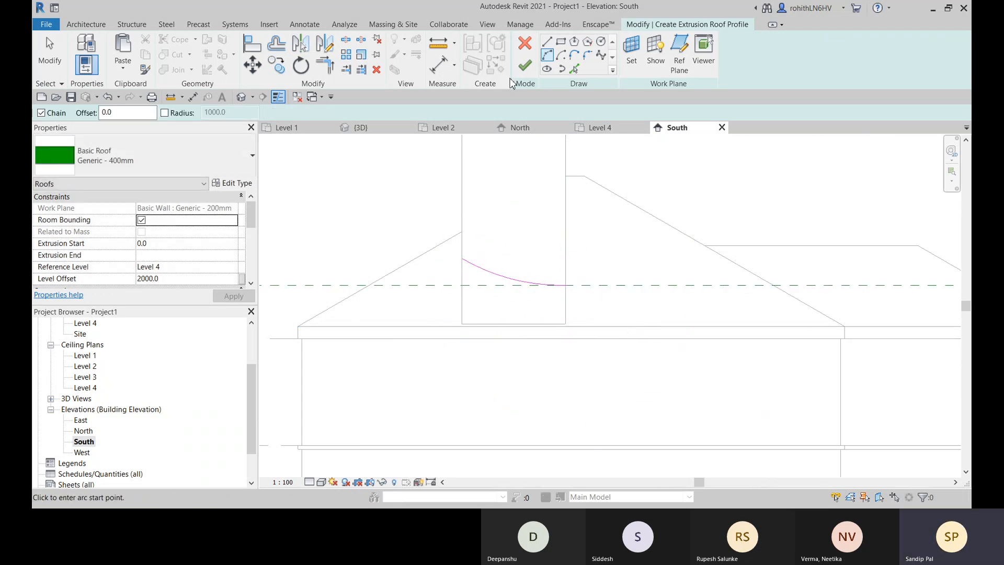
- Set the roof type to Generic - 125mm and finish the extrusion roof profile
click(147, 155)
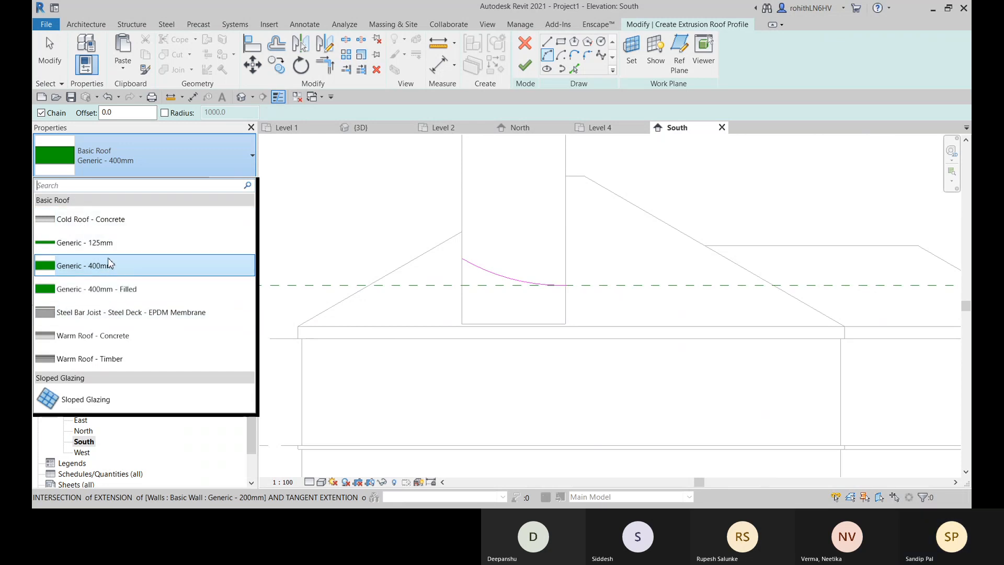
click(83, 242)
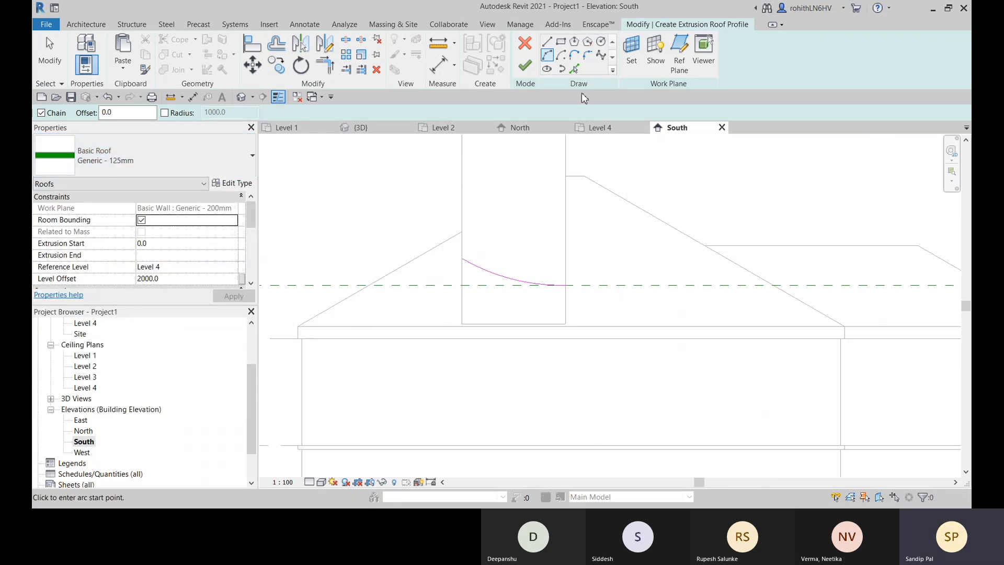
click(524, 64)
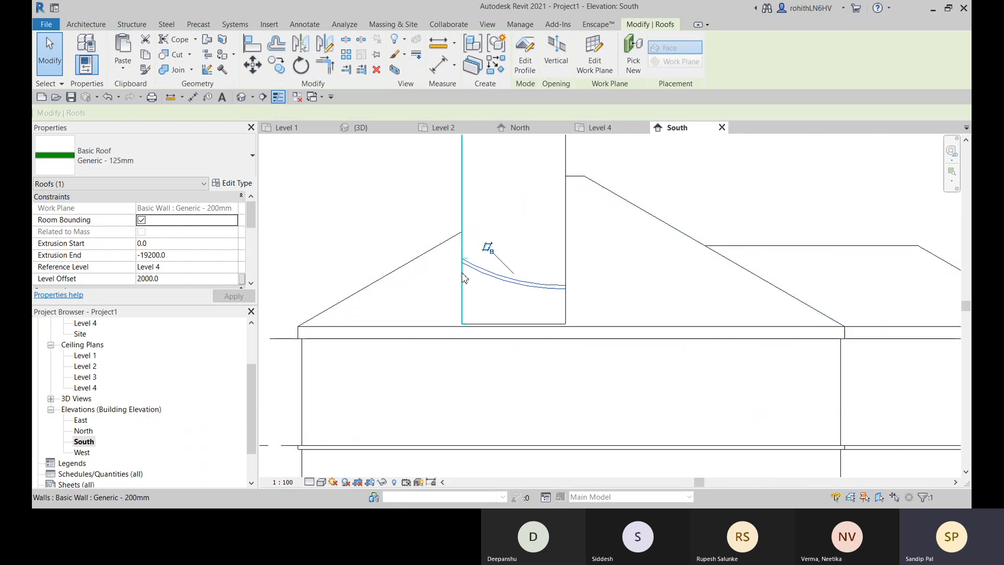
- Open the 3D view and show it in the Realistic visual style
scroll(433, 272, down, 1)
middle_drag(532, 293, 532, 323)
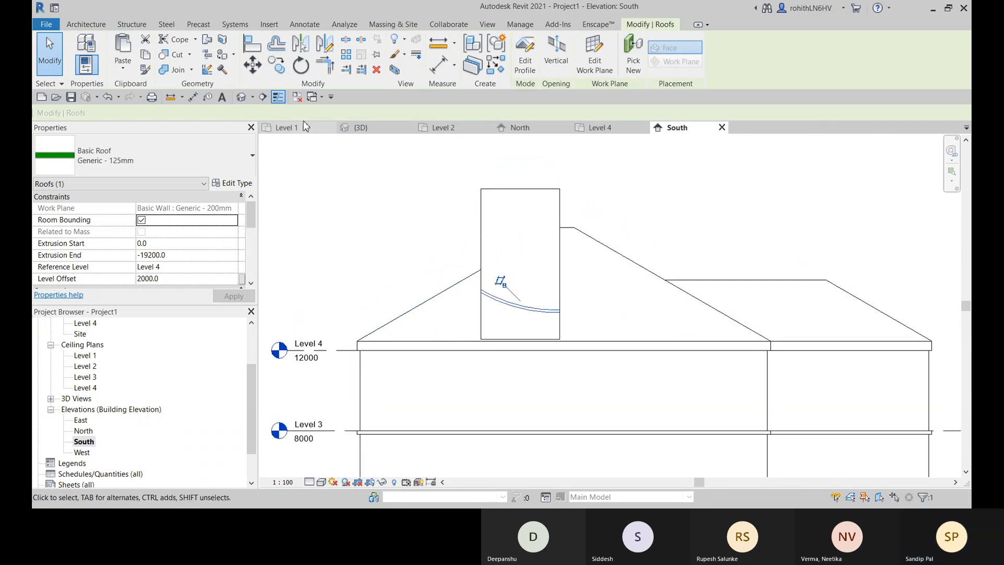
click(370, 129)
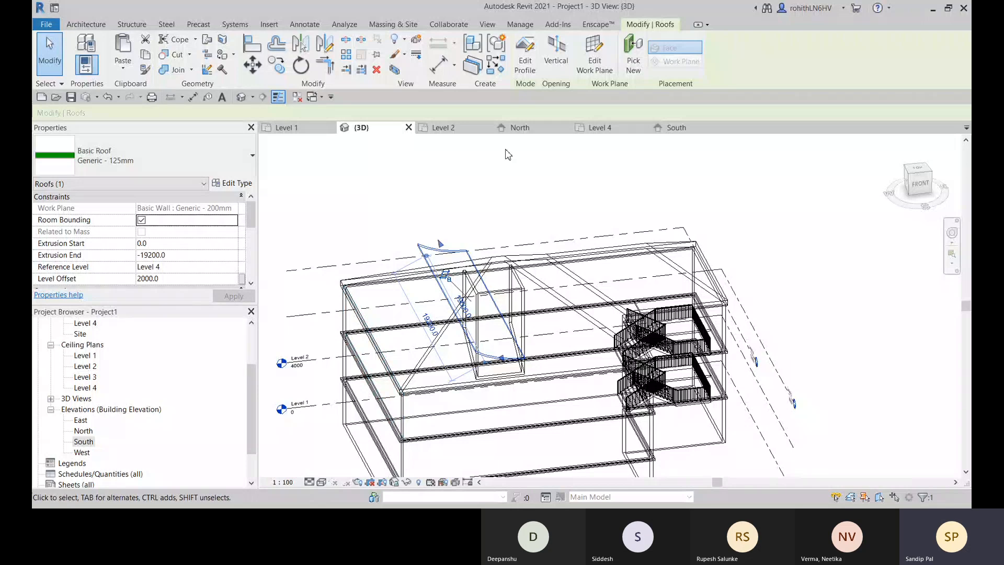
click(321, 482)
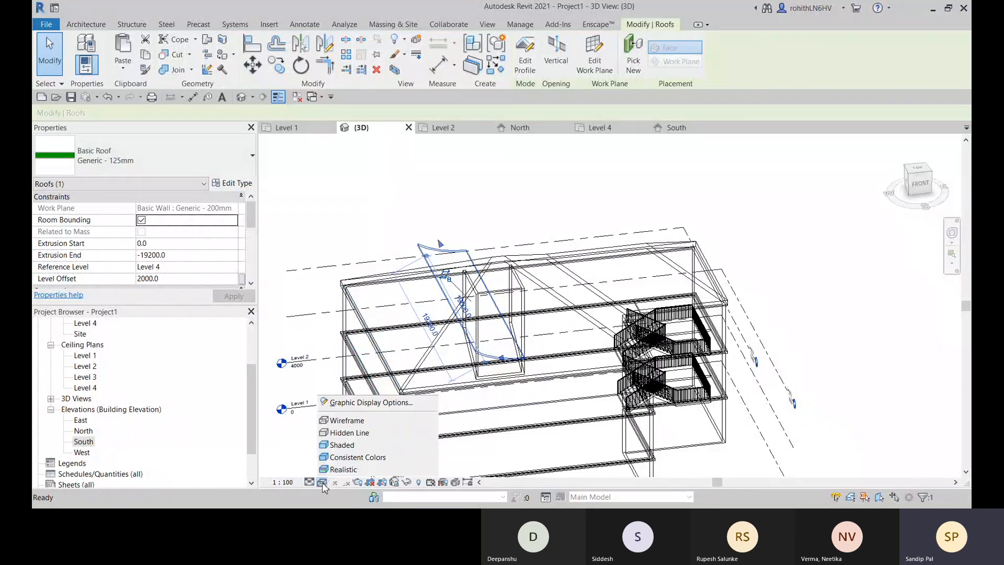
click(348, 470)
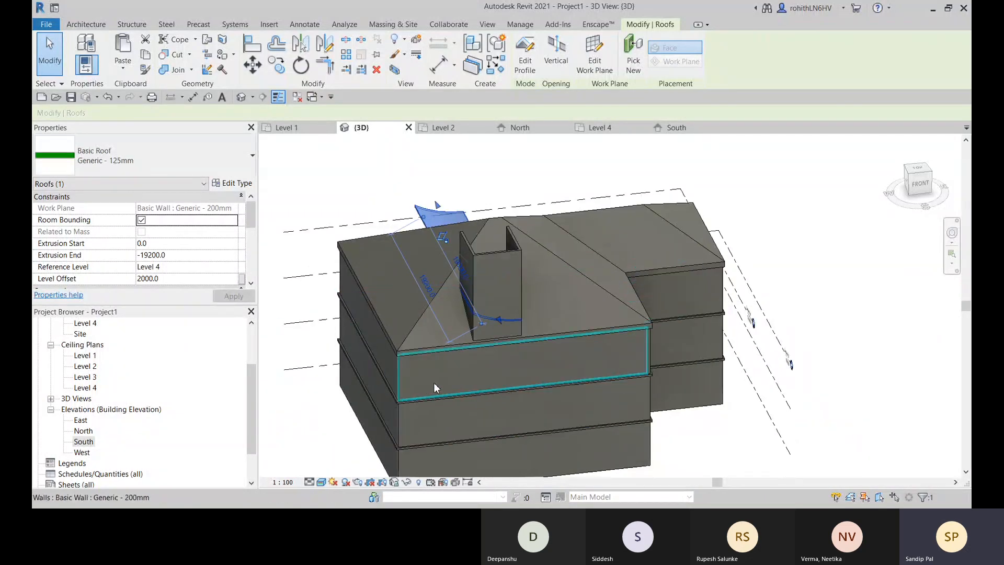
- Pull the curved roof's far end back between the projection's walls, to an extrusion end of about -1111
shift+middle_drag(434, 382, 341, 267)
drag(344, 254, 607, 259)
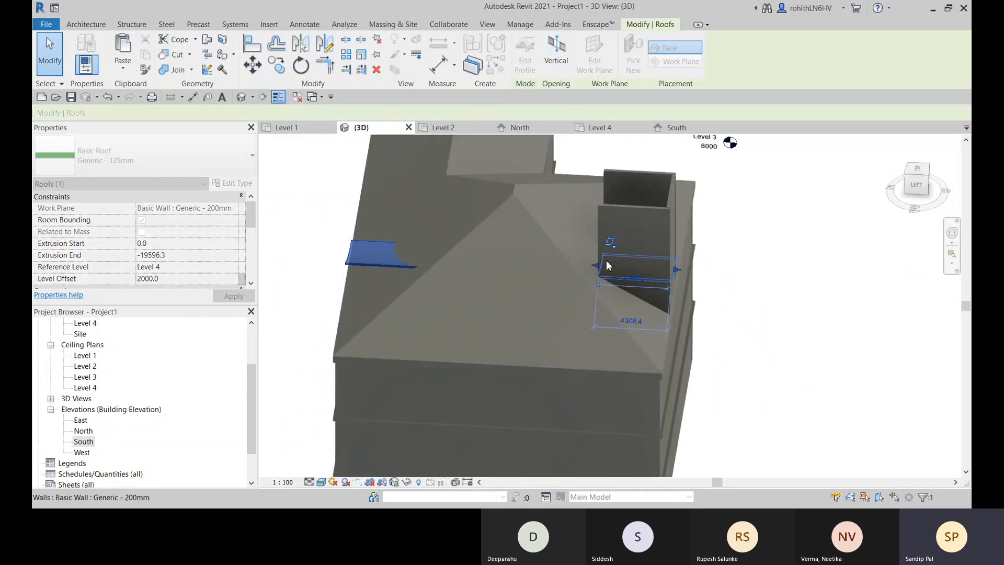
shift+middle_drag(644, 291, 597, 289)
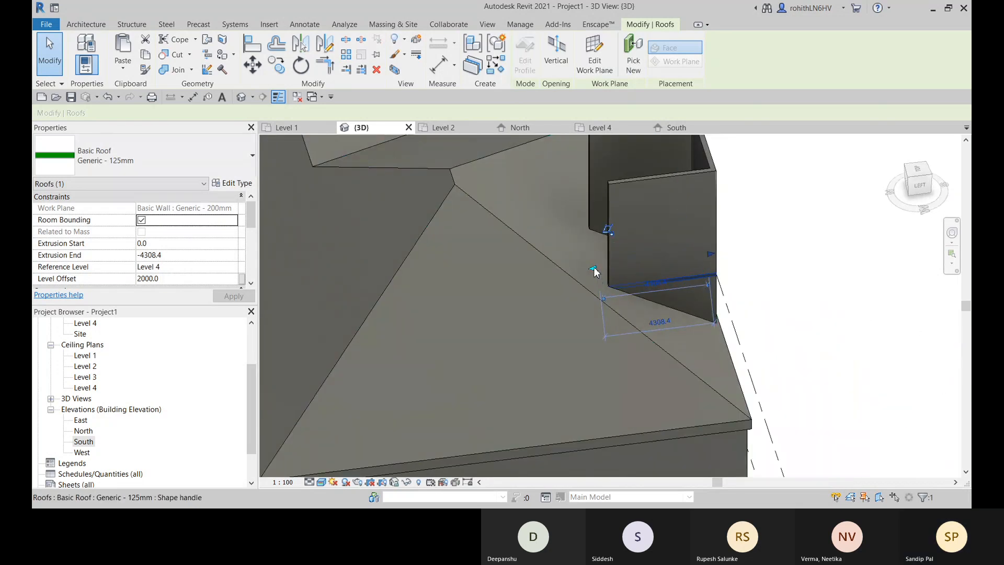
drag(593, 268, 679, 253)
shift+middle_drag(680, 317, 714, 252)
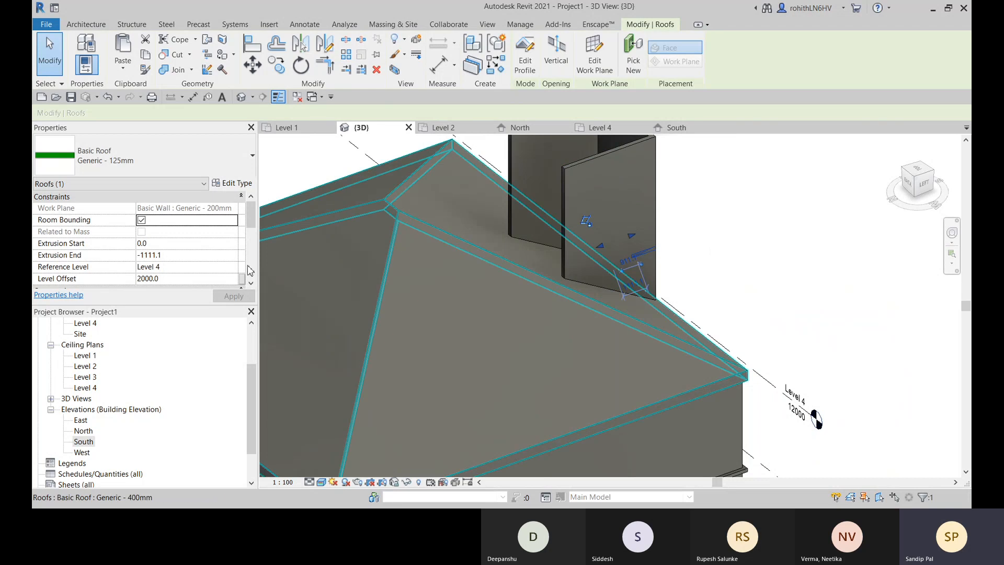
- Join the curved roof's inner edge to the face of the sloped Level 4 roof with Join/Unjoin Roof
shift+middle_drag(771, 287, 601, 335)
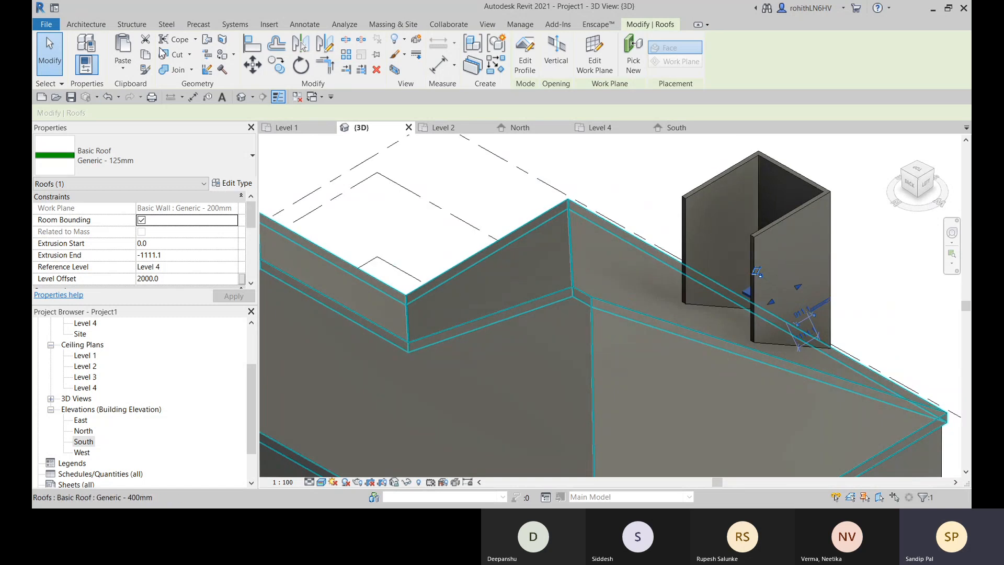
click(208, 42)
shift+middle_drag(709, 314, 769, 301)
scroll(753, 293, up, 5)
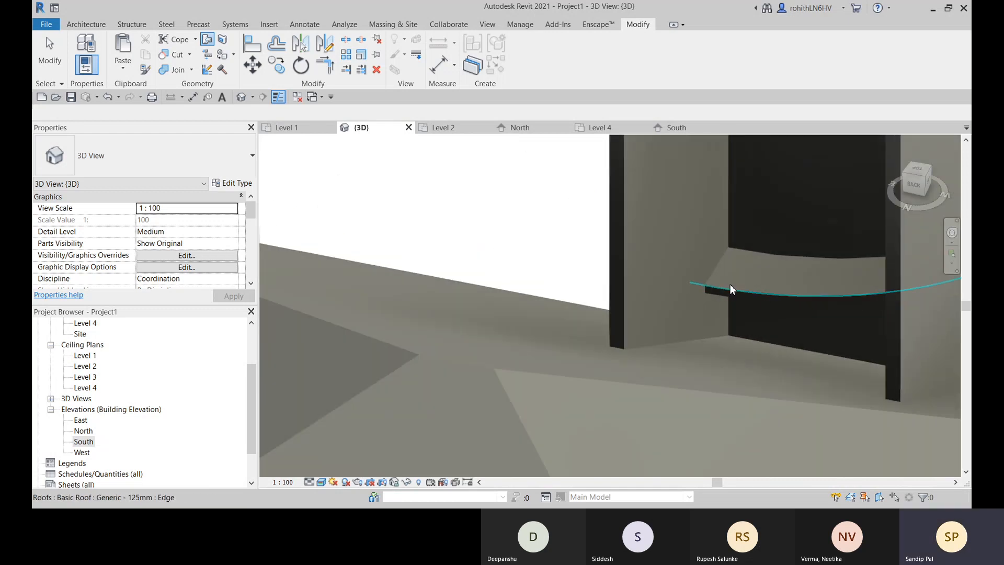
click(733, 292)
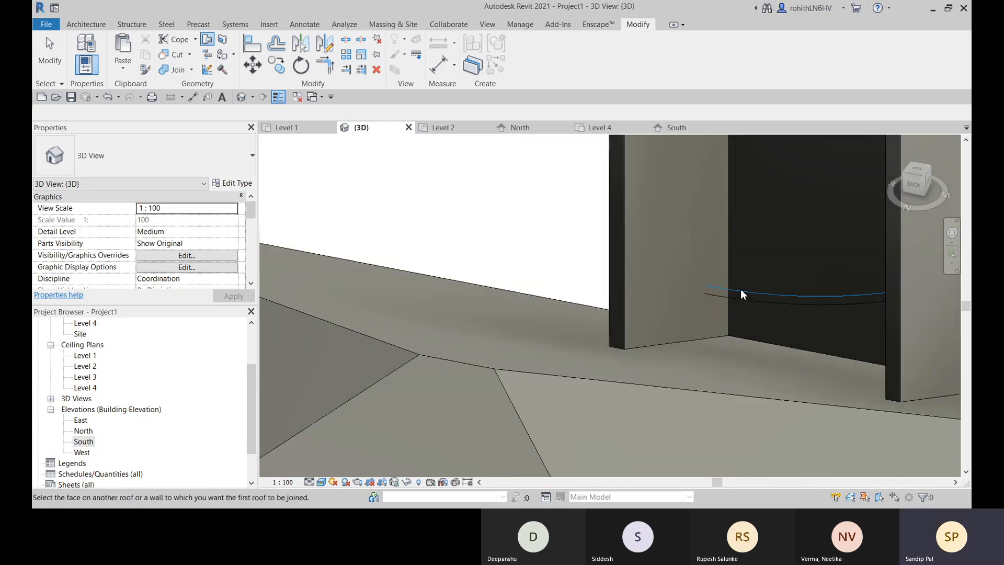
shift+middle_drag(489, 359, 716, 339)
scroll(434, 272, down, 4)
click(544, 270)
scroll(716, 334, up, 1)
scroll(715, 366, up, 2)
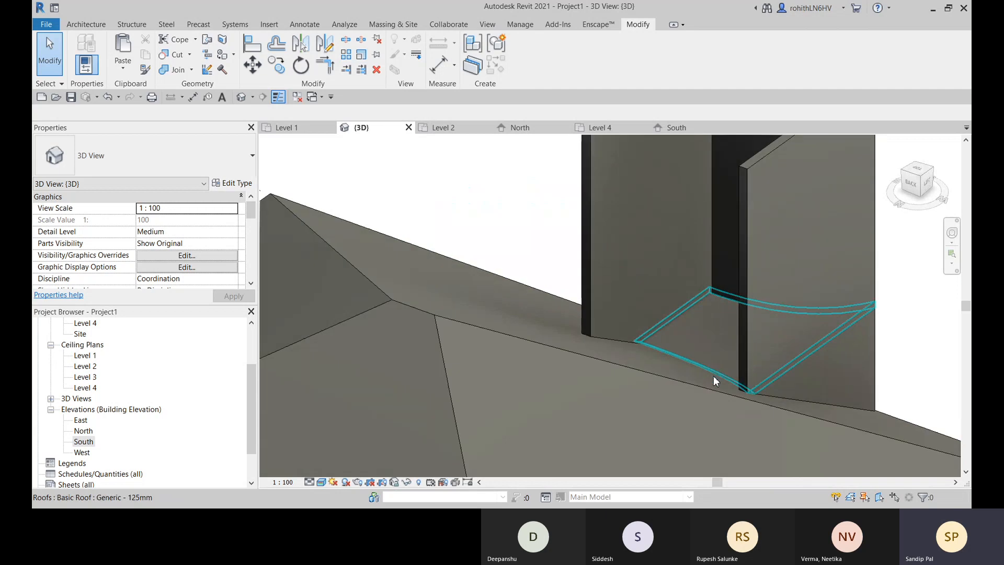
- Select the three projection walls and attach their tops to the curved roof, unjoining the elements that cannot stay joined
scroll(716, 367, down, 3)
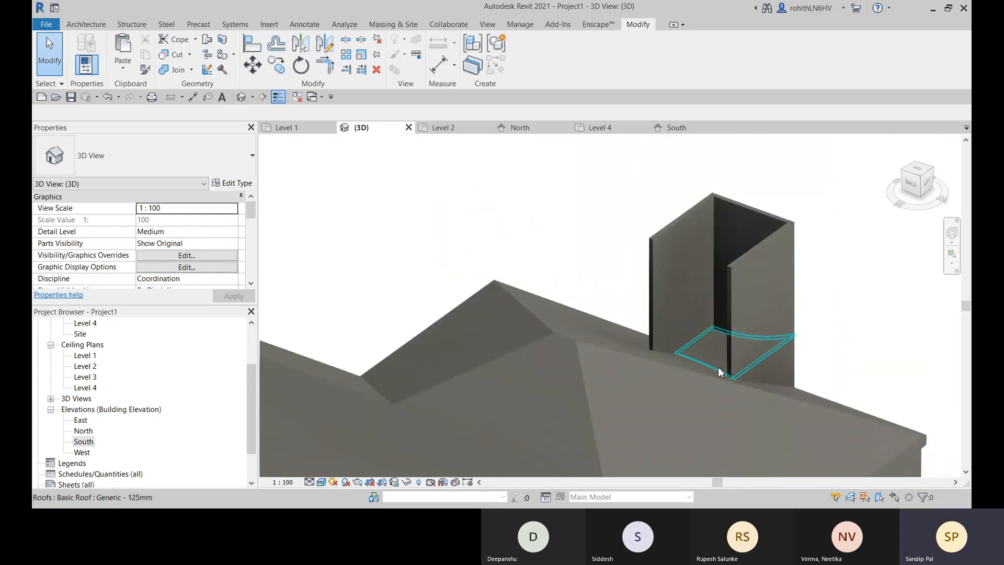
shift+middle_drag(719, 367, 640, 351)
middle_drag(774, 339, 647, 256)
scroll(658, 298, down, 2)
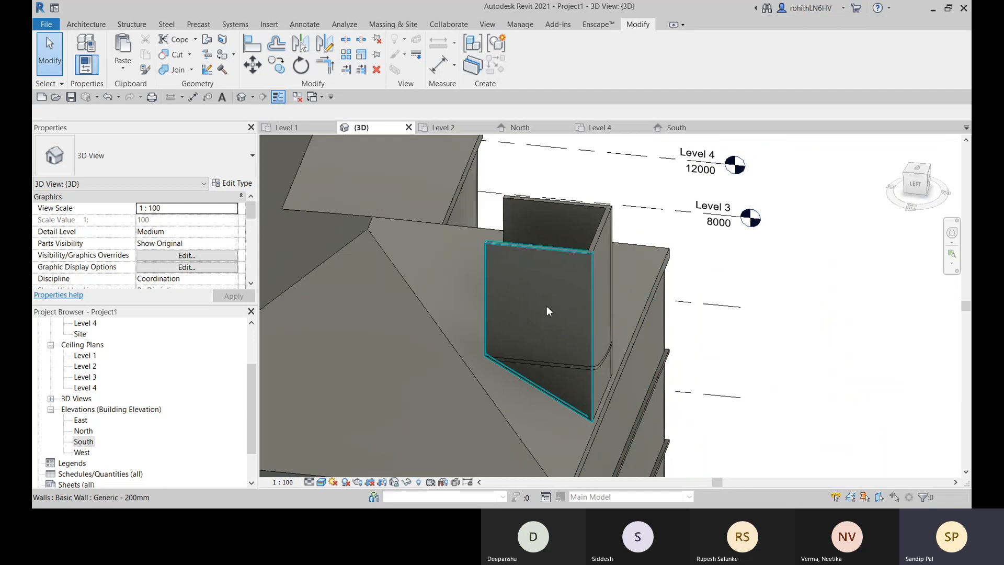
click(570, 293)
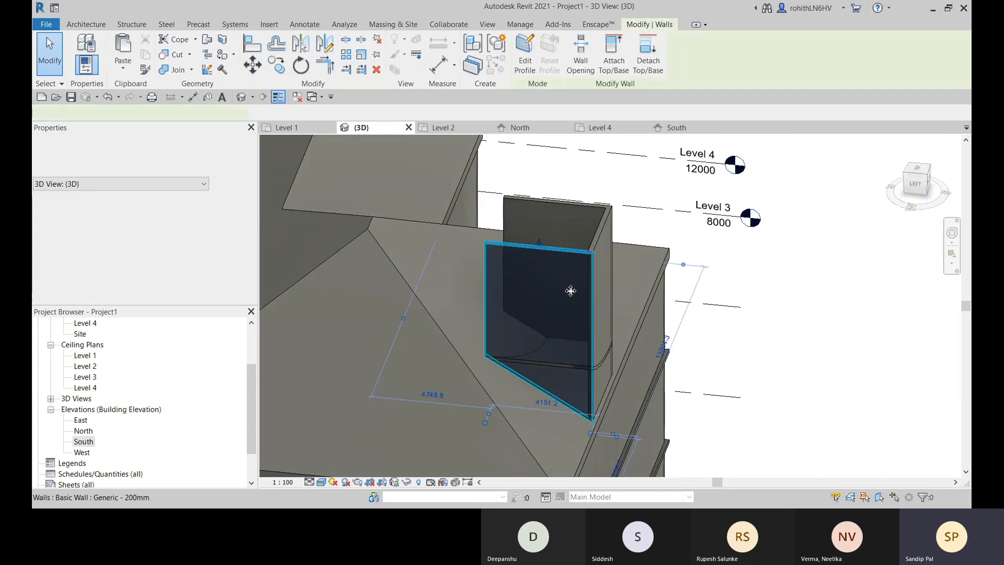
ctrl+click(560, 209)
click(612, 60)
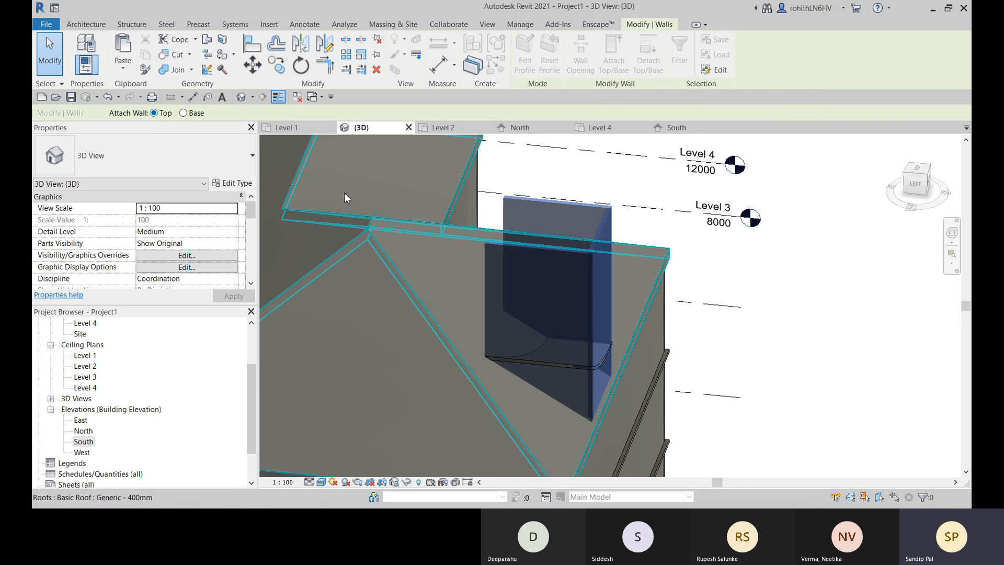
click(599, 364)
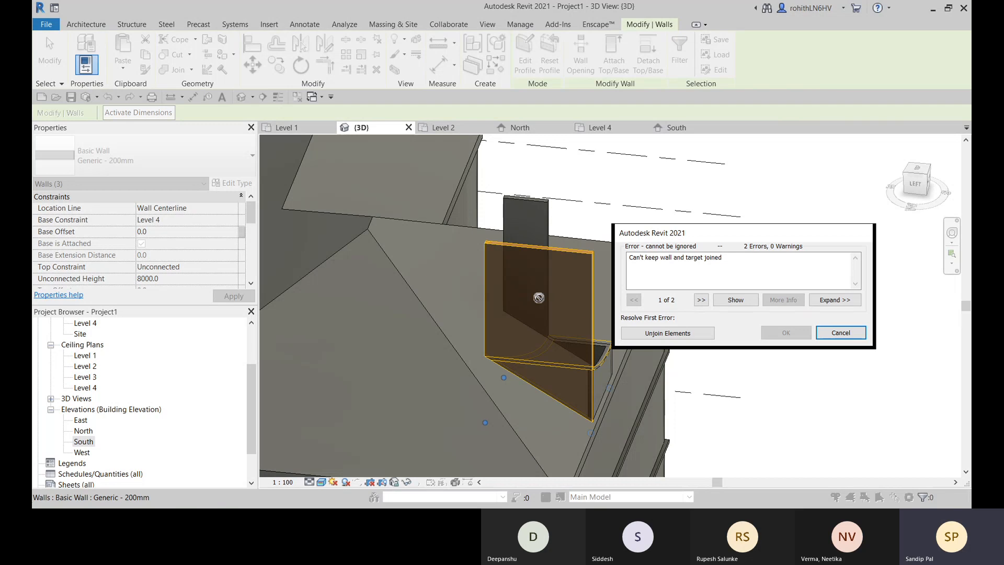
click(678, 334)
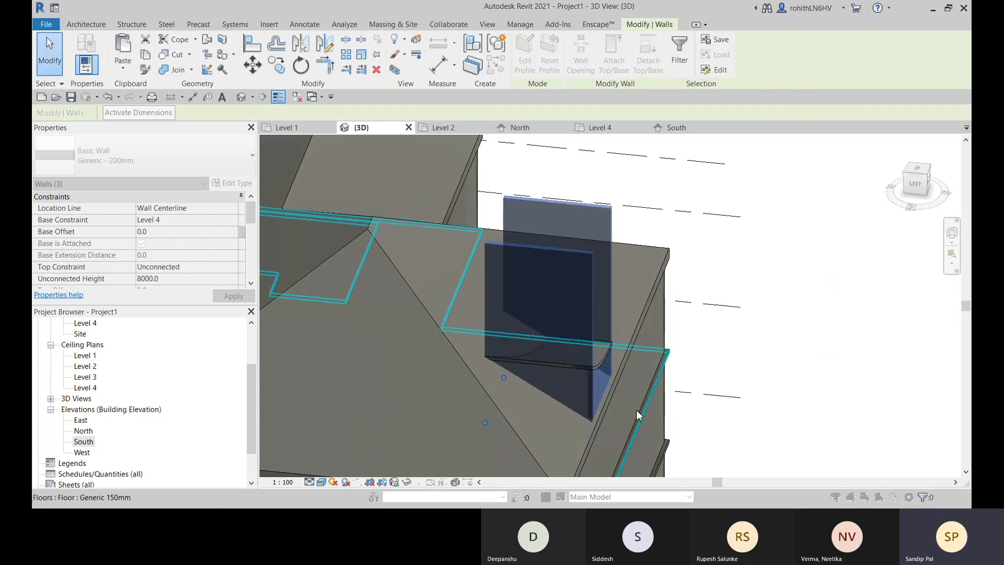
- Open the Level 4 floor plan at the three-walled projection
shift+middle_drag(597, 371, 557, 360)
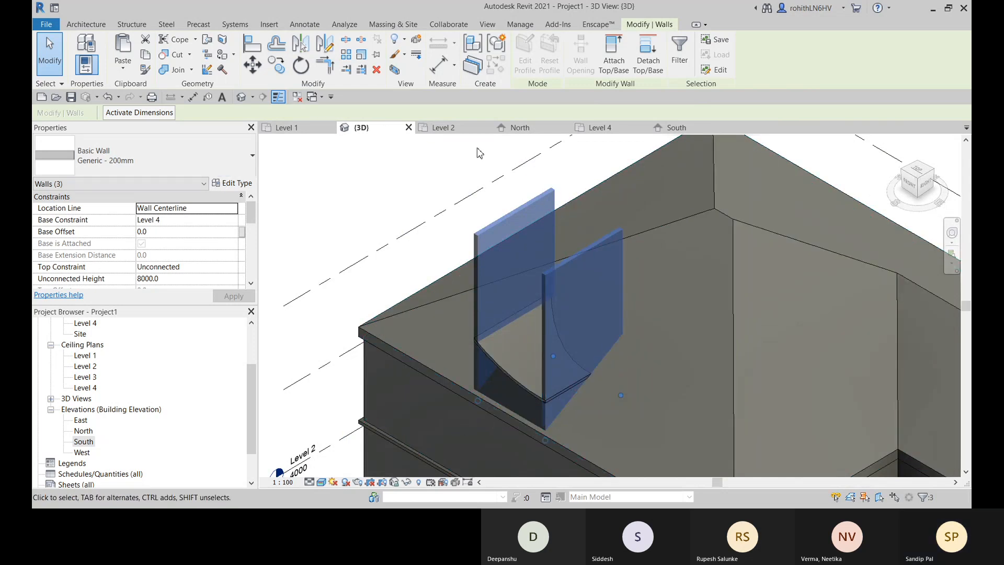
click(596, 129)
scroll(544, 319, down, 2)
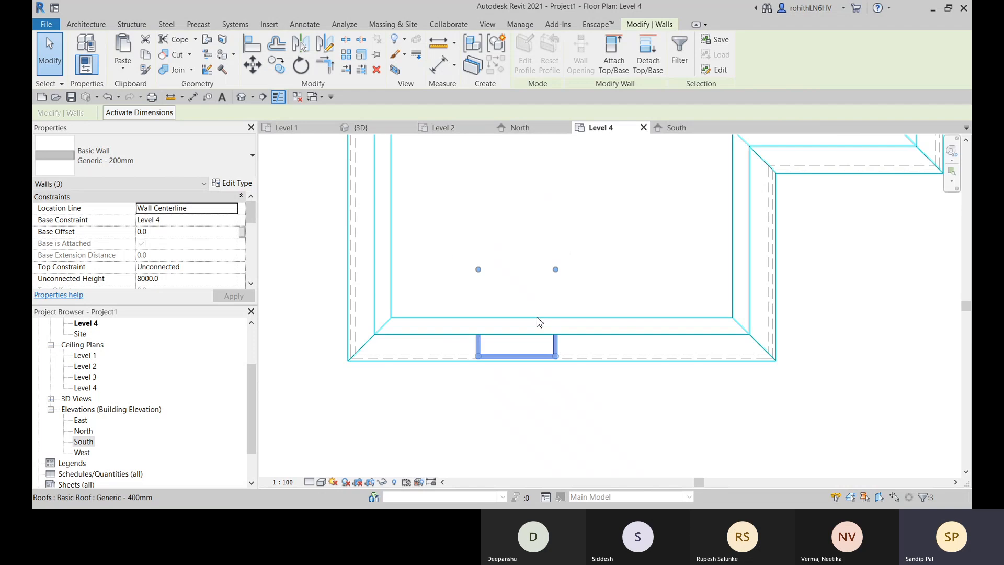
middle_drag(539, 325, 458, 321)
drag(398, 266, 394, 314)
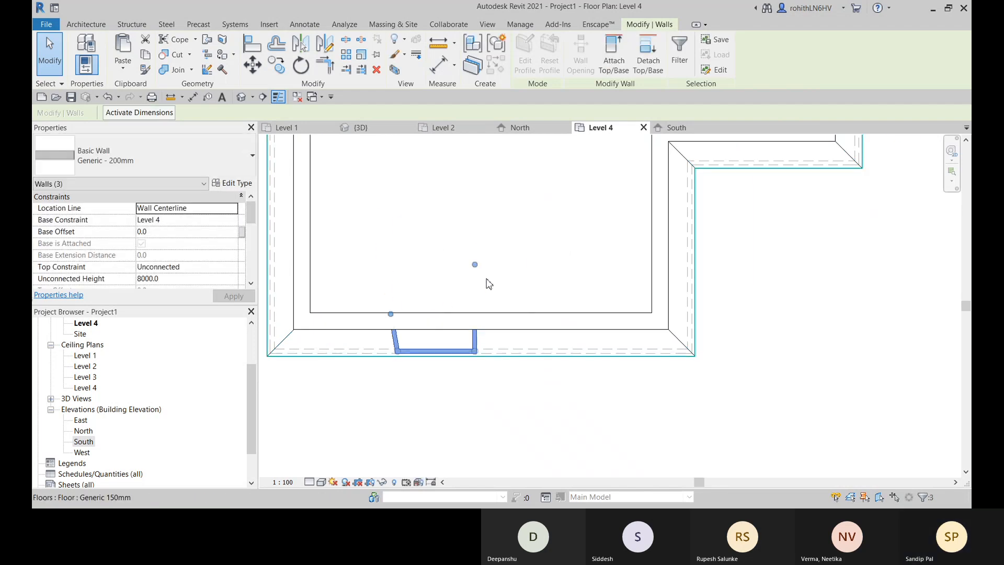
key(Escape)
- Show the Level 4 plan in Wireframe and shorten the projection's two side walls from their inner ends, the second to about 1400
click(398, 340)
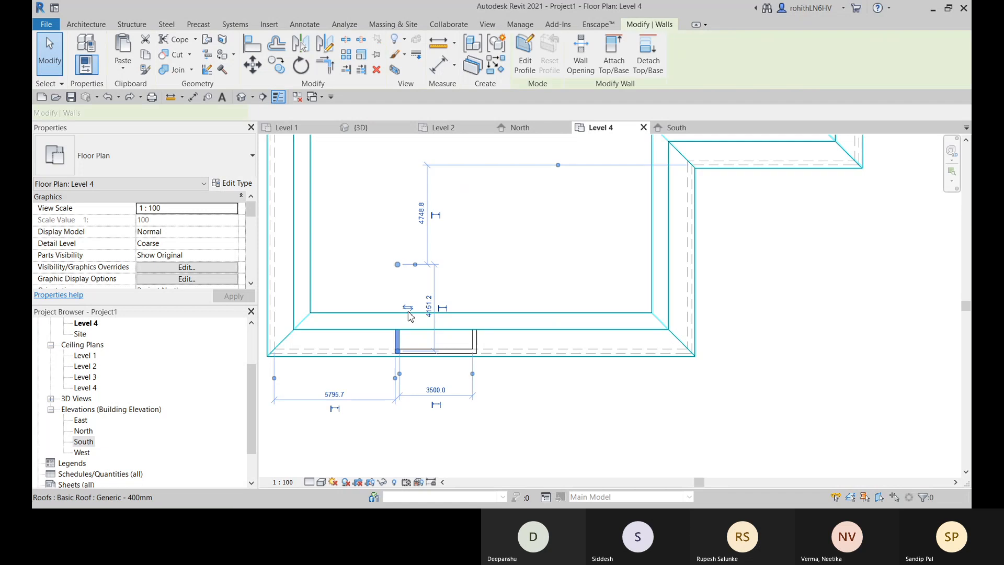
click(321, 482)
click(359, 419)
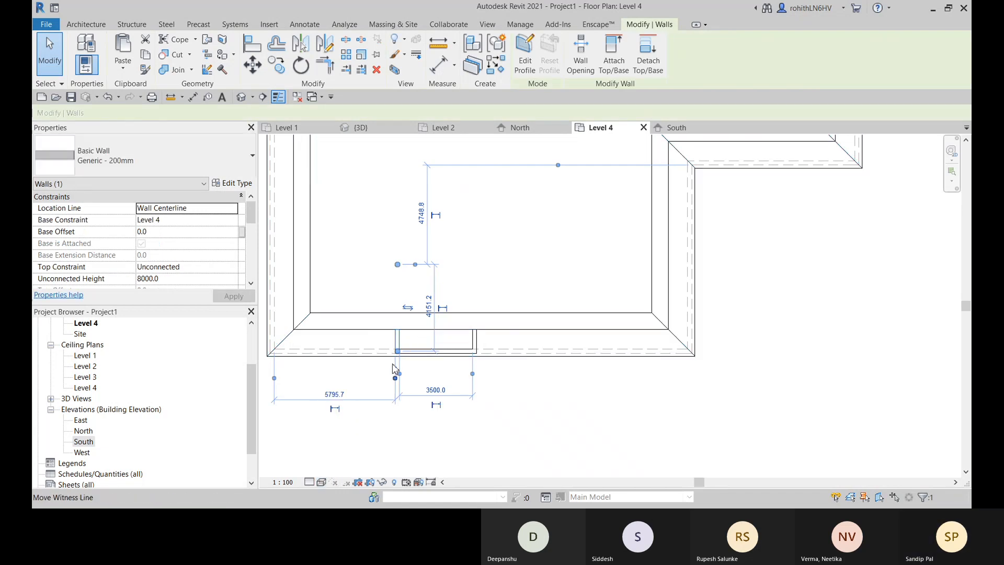
drag(397, 265, 397, 313)
click(475, 341)
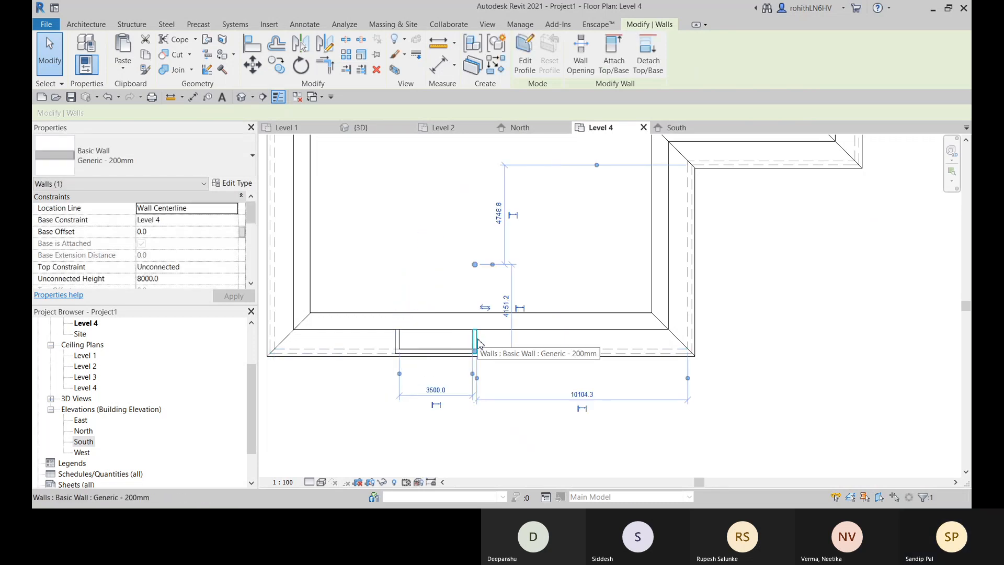
drag(475, 267, 475, 321)
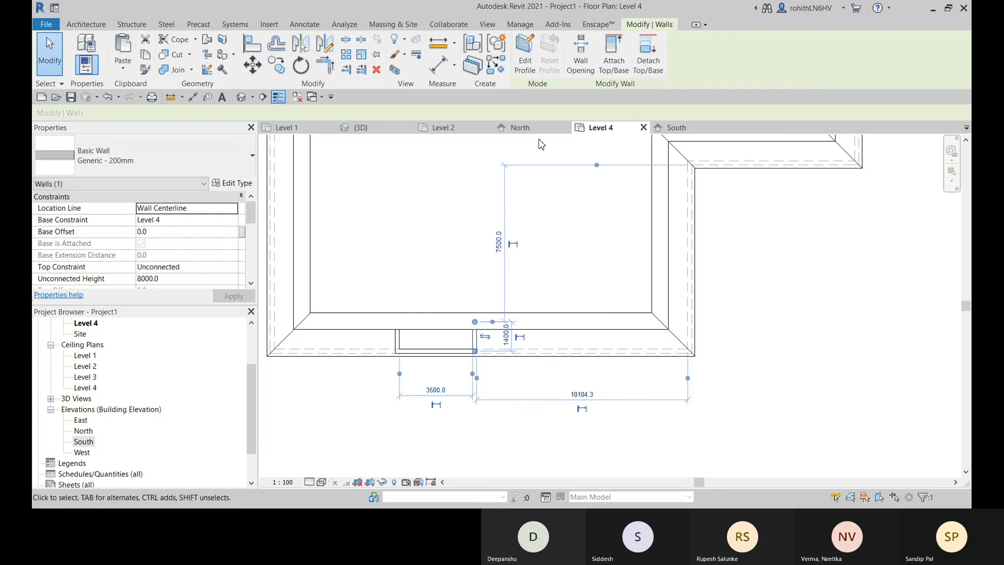
- In the 3D view, attach the top of the projection's left side wall to the curved roof
click(380, 131)
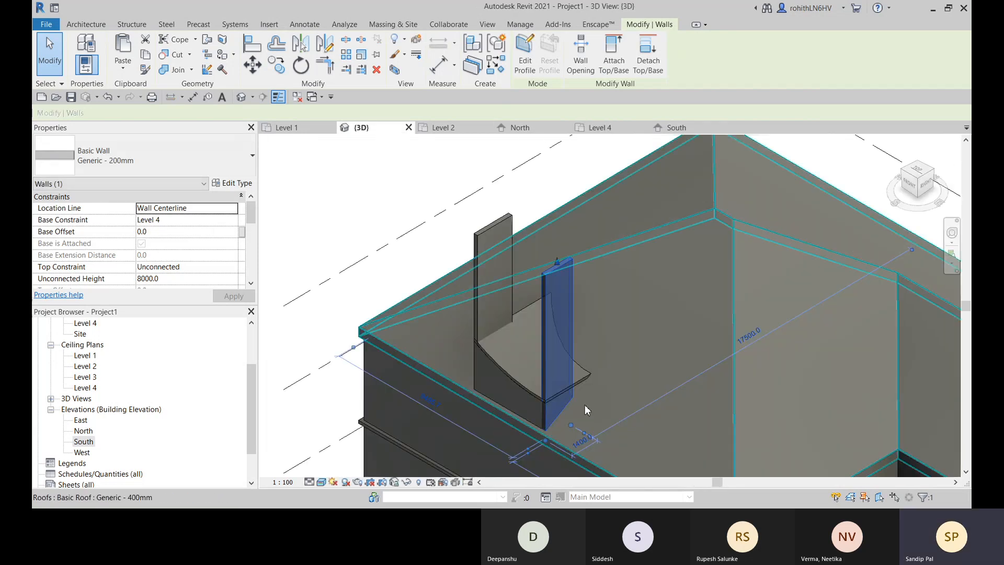
scroll(585, 405, up, 3)
scroll(542, 356, up, 3)
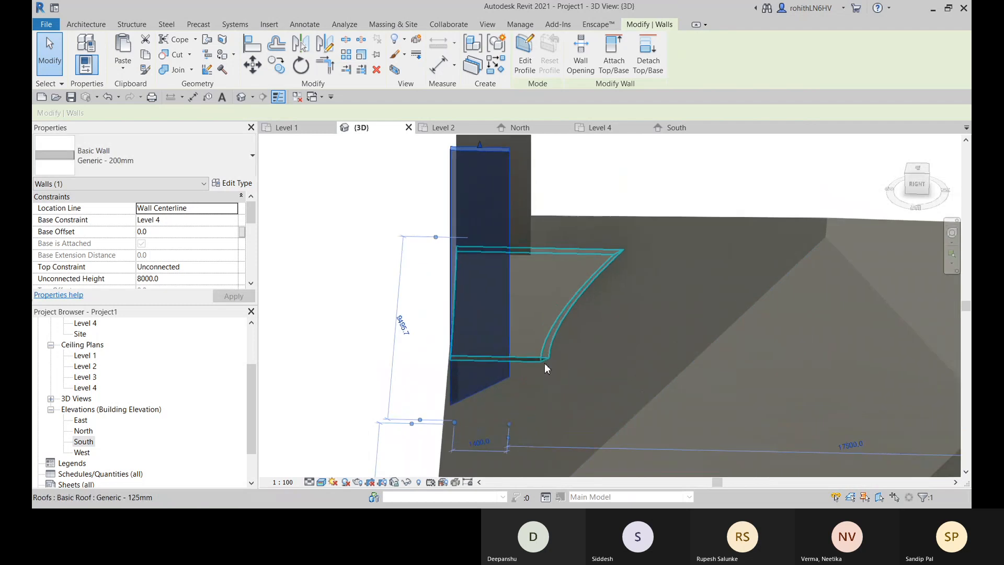
shift+middle_drag(545, 363, 574, 403)
scroll(557, 350, down, 2)
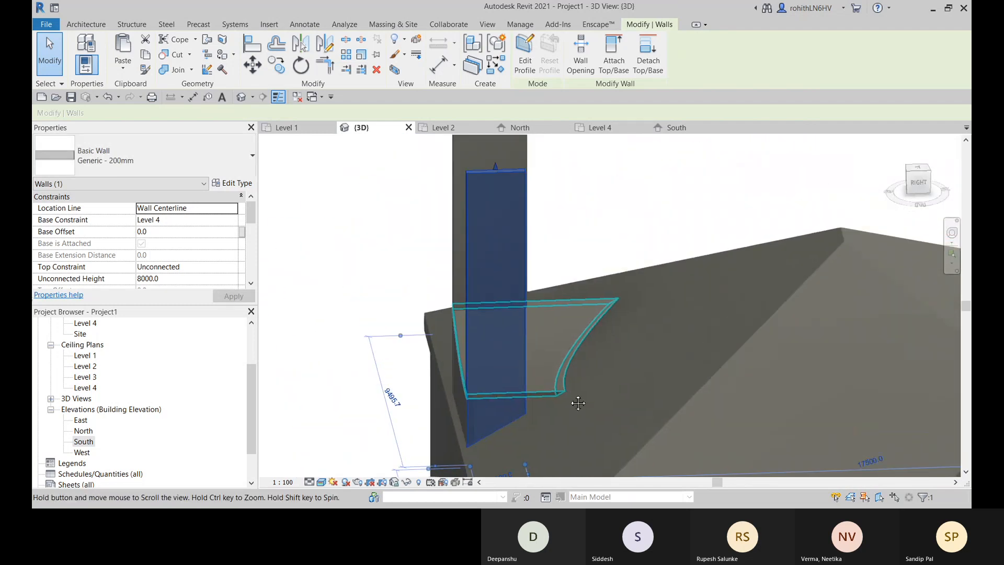
scroll(563, 380, down, 2)
shift+middle_drag(557, 337, 469, 375)
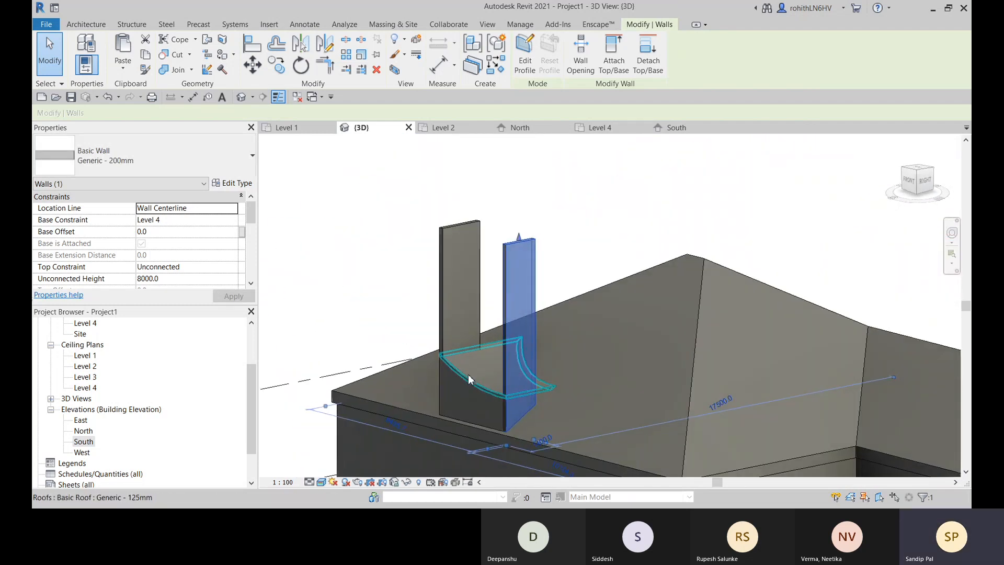
click(479, 356)
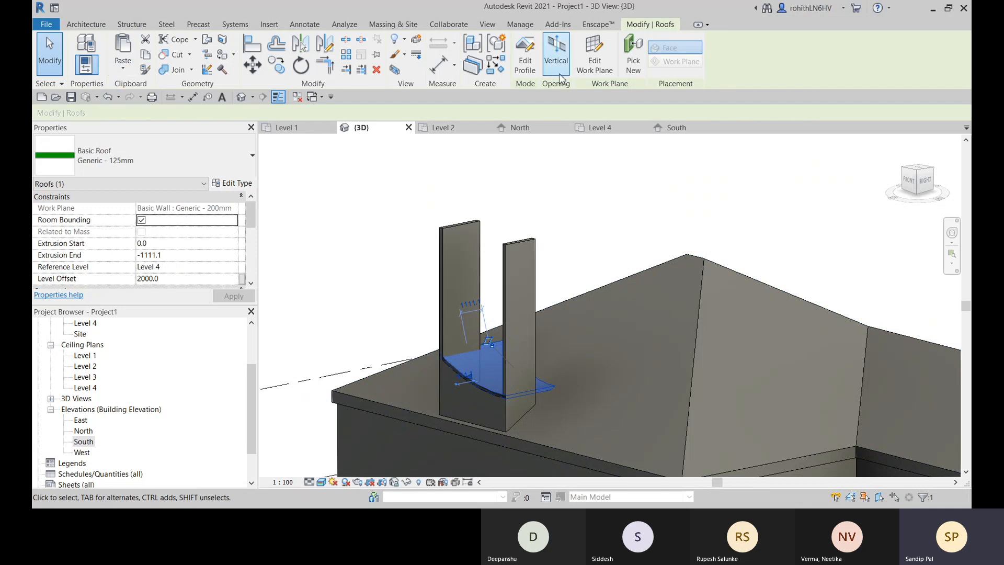
key(Escape)
click(461, 277)
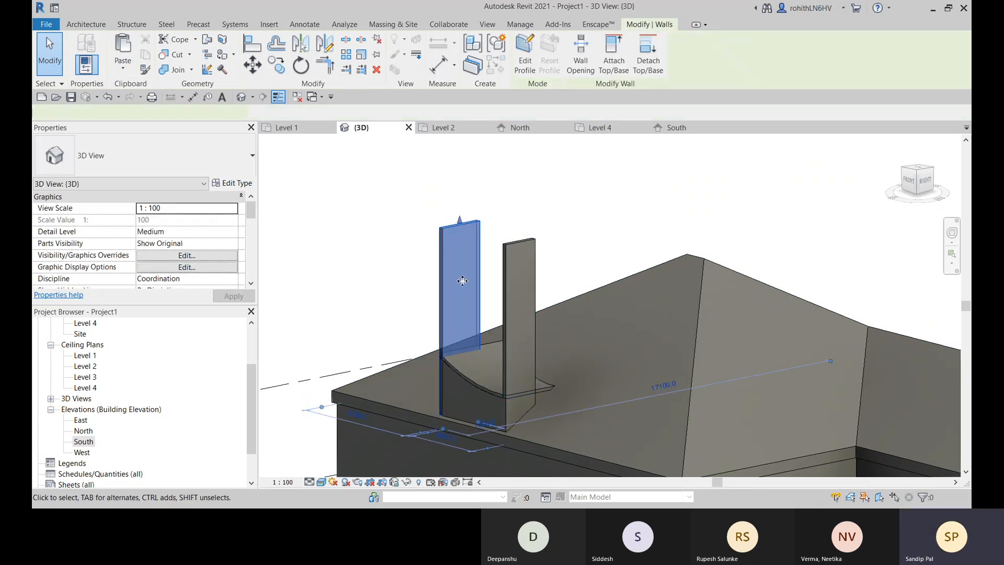
click(614, 50)
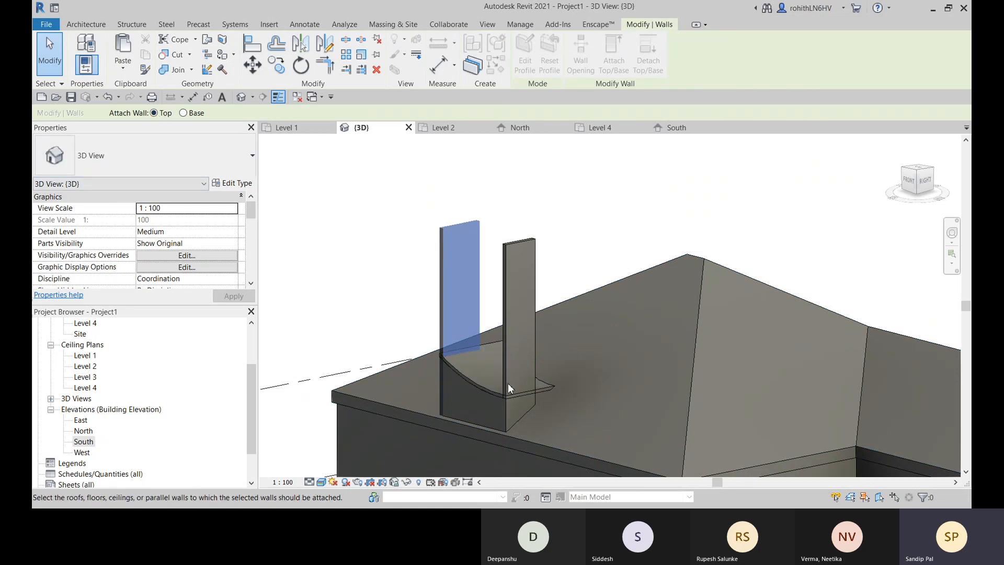
click(485, 375)
- Extend the attached side wall's inner end under the curved roof to a length of about 3600
shift+middle_drag(472, 415, 476, 390)
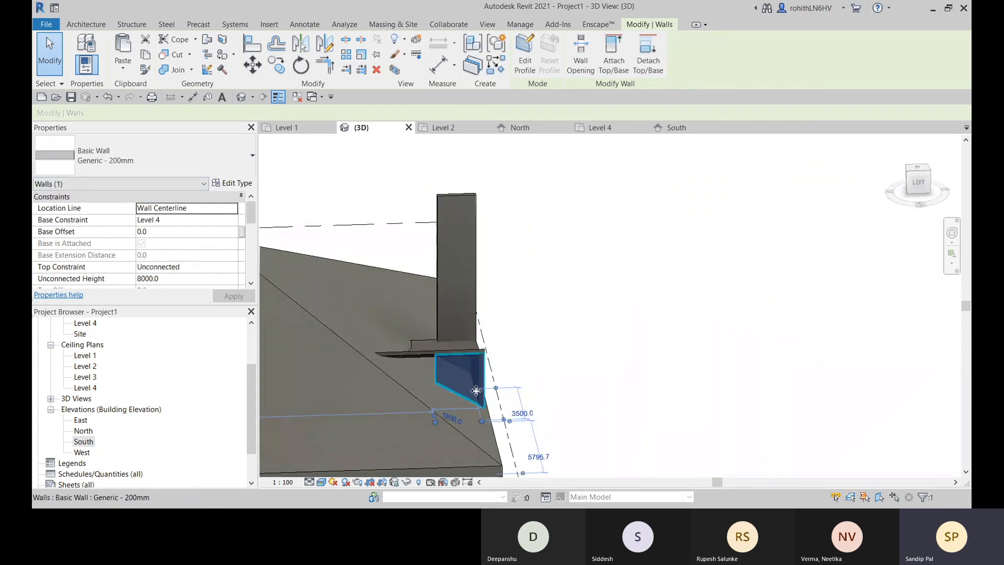
scroll(476, 390, up, 2)
middle_drag(409, 397, 429, 378)
drag(435, 418, 366, 420)
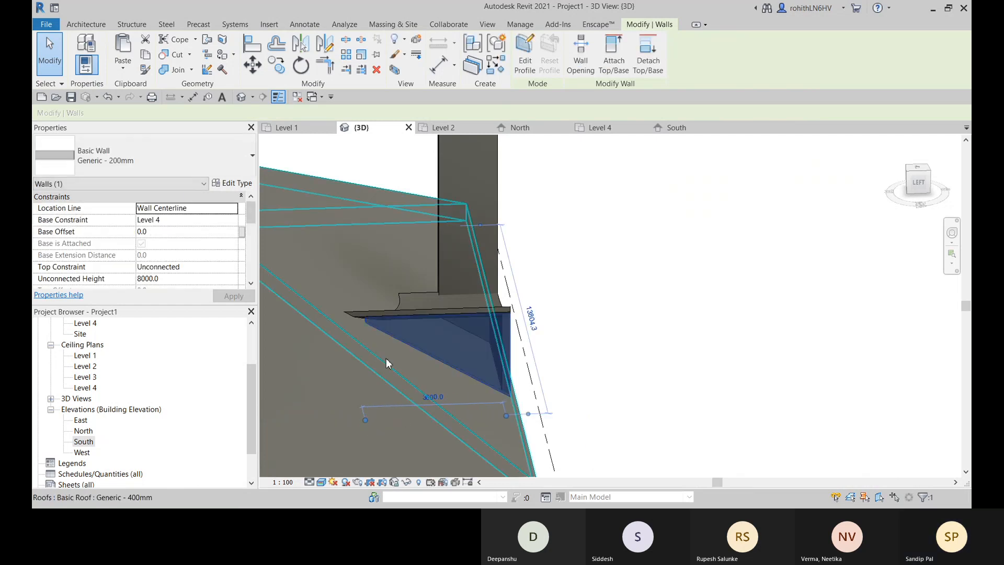
- Try to stretch the attached side wall's inner end to a length of about 3900, and dismiss the save reminder
scroll(386, 359, up, 4)
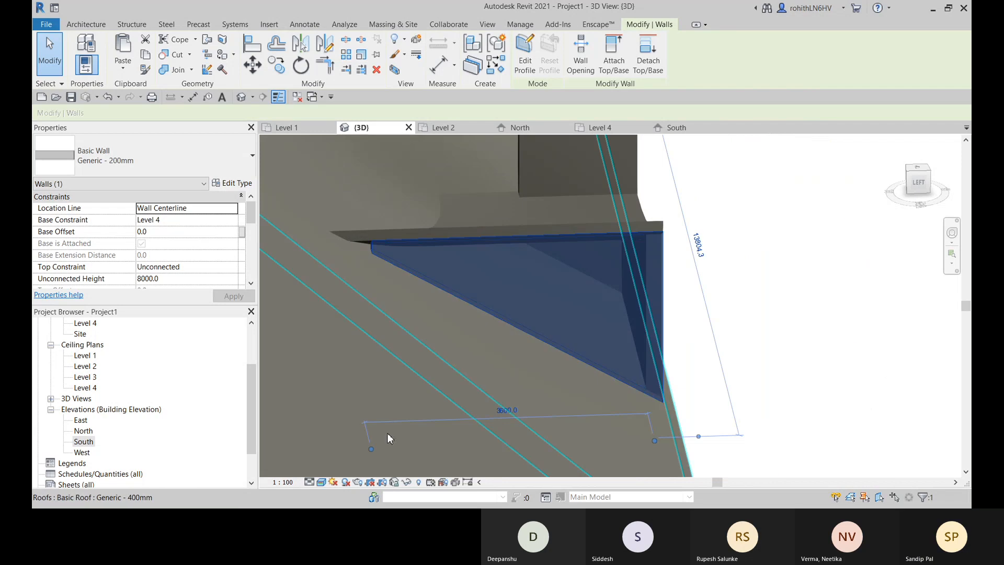
drag(372, 453, 348, 450)
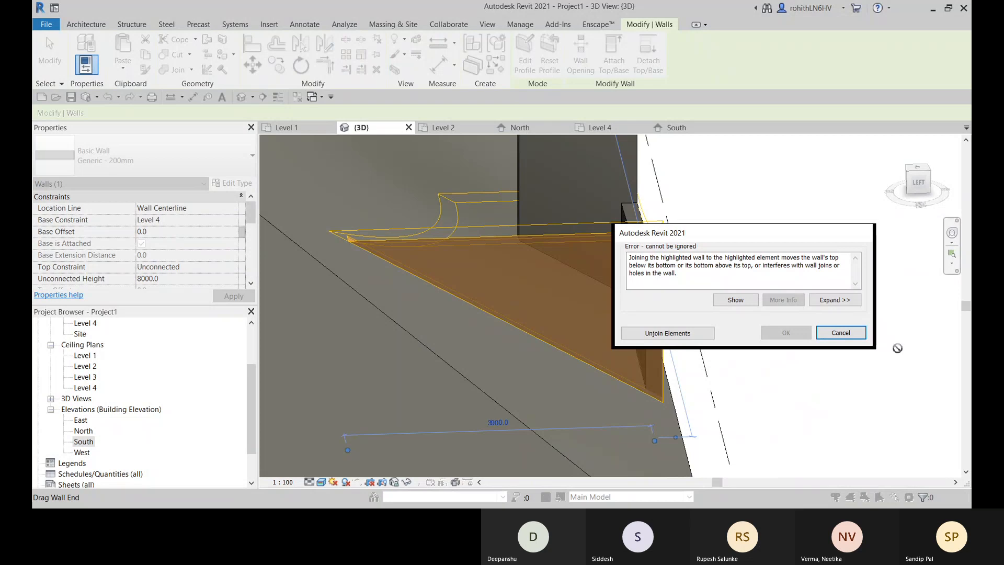
click(837, 337)
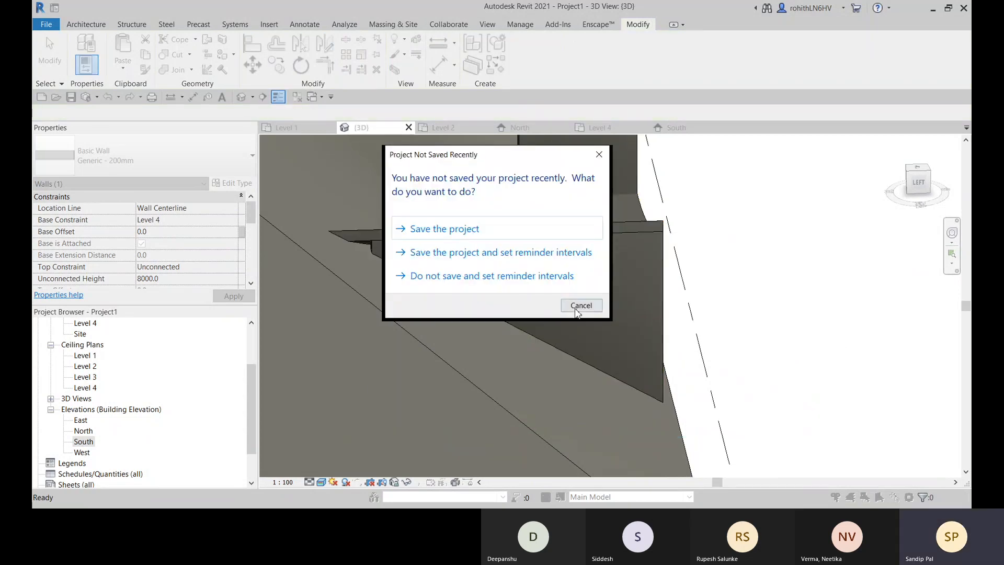
click(577, 311)
- Stretch the attached side wall's inner end slightly further along the sloped roof, to a length of about 3700
scroll(375, 249, up, 2)
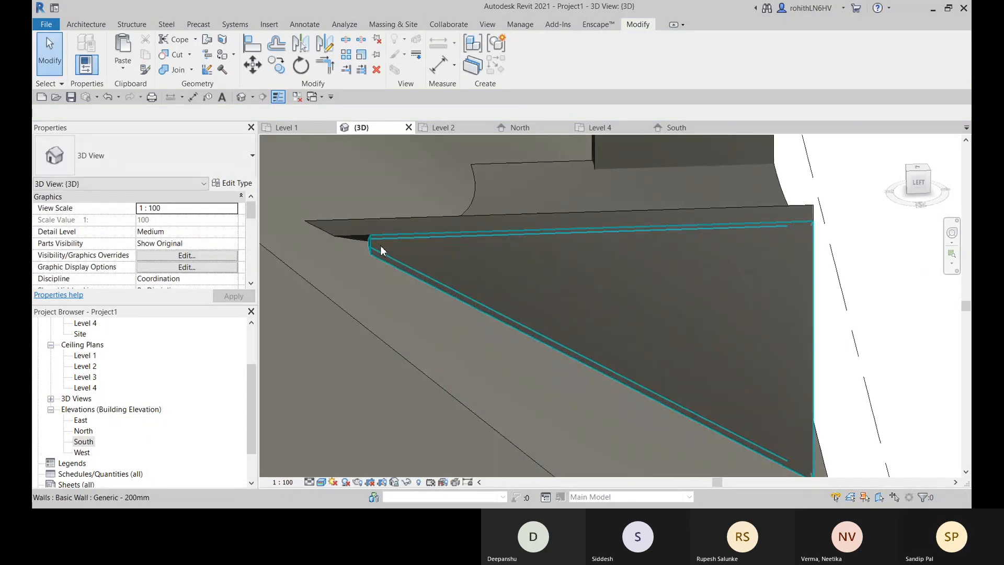
scroll(382, 245, down, 4)
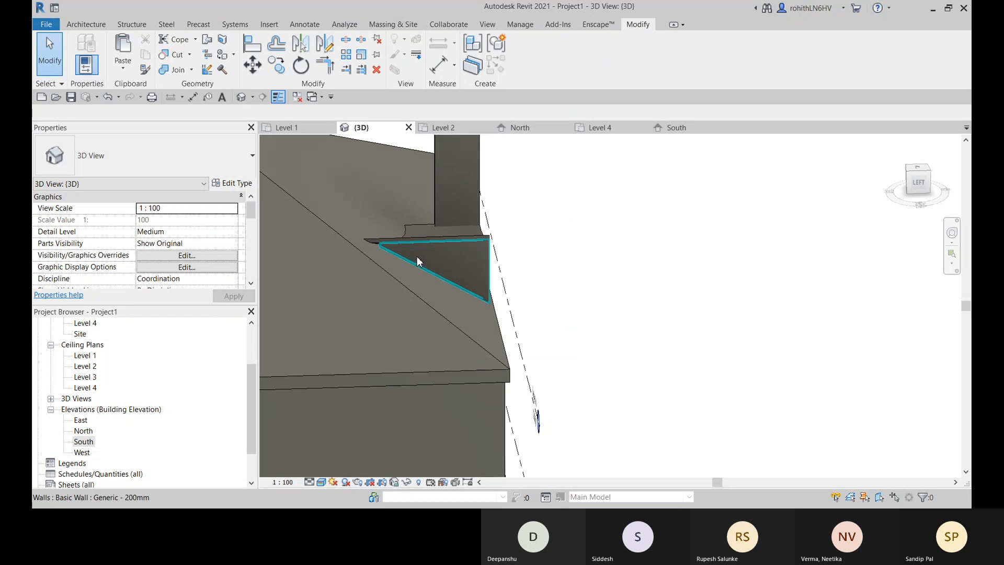
click(417, 260)
scroll(419, 246, up, 3)
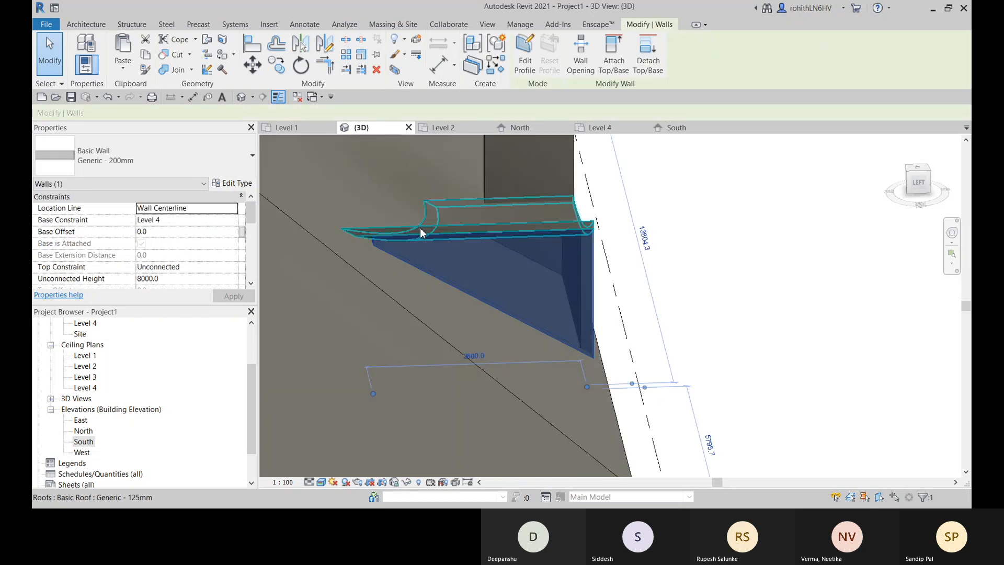
scroll(423, 230, down, 3)
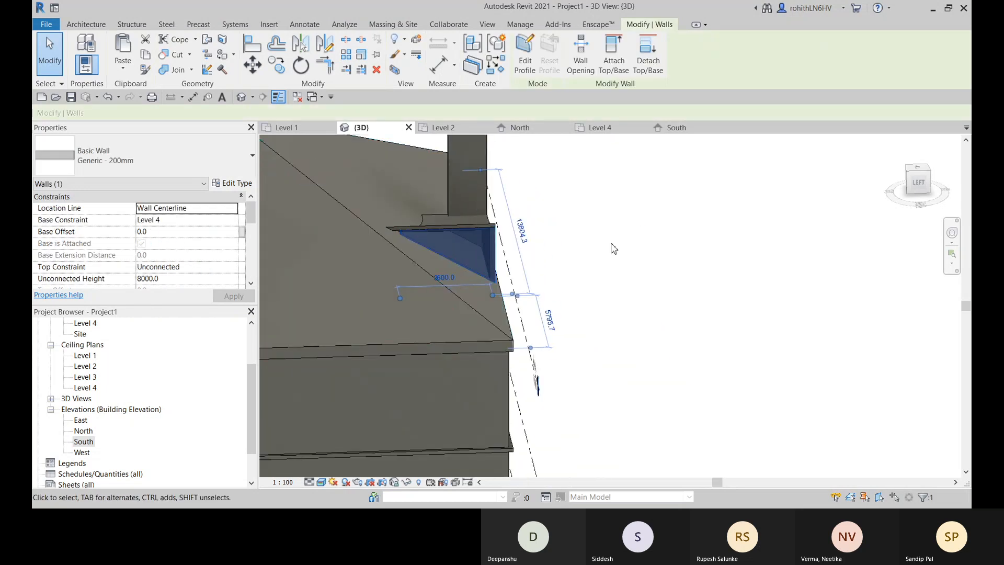
scroll(427, 297, up, 5)
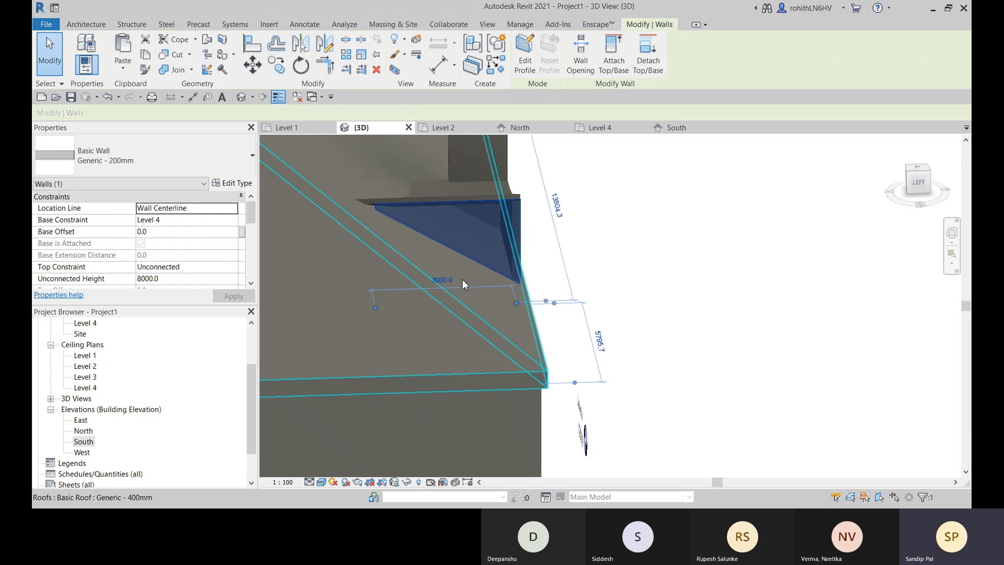
scroll(442, 280, down, 2)
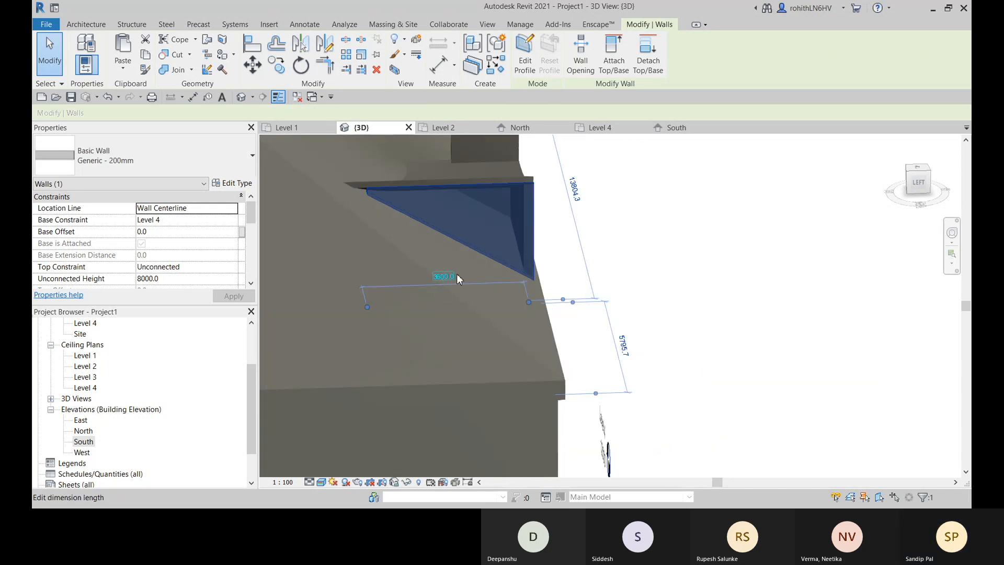
scroll(405, 209, up, 1)
scroll(374, 195, up, 4)
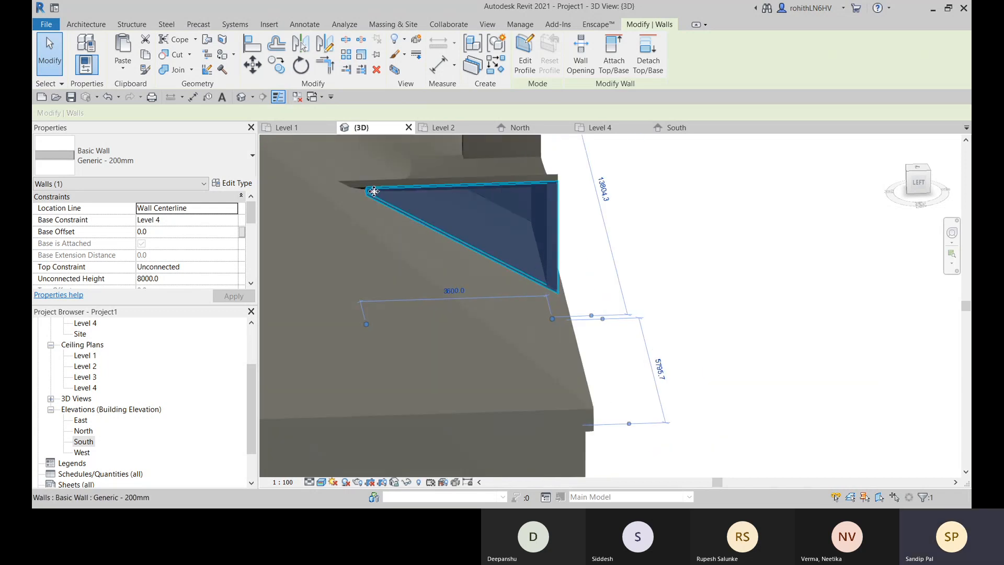
scroll(393, 257, down, 2)
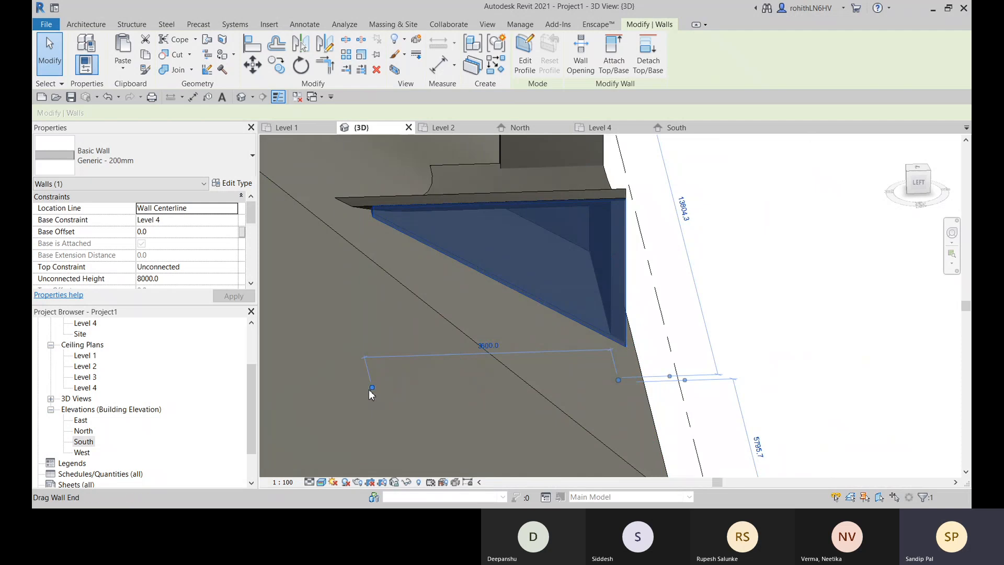
drag(373, 390, 365, 390)
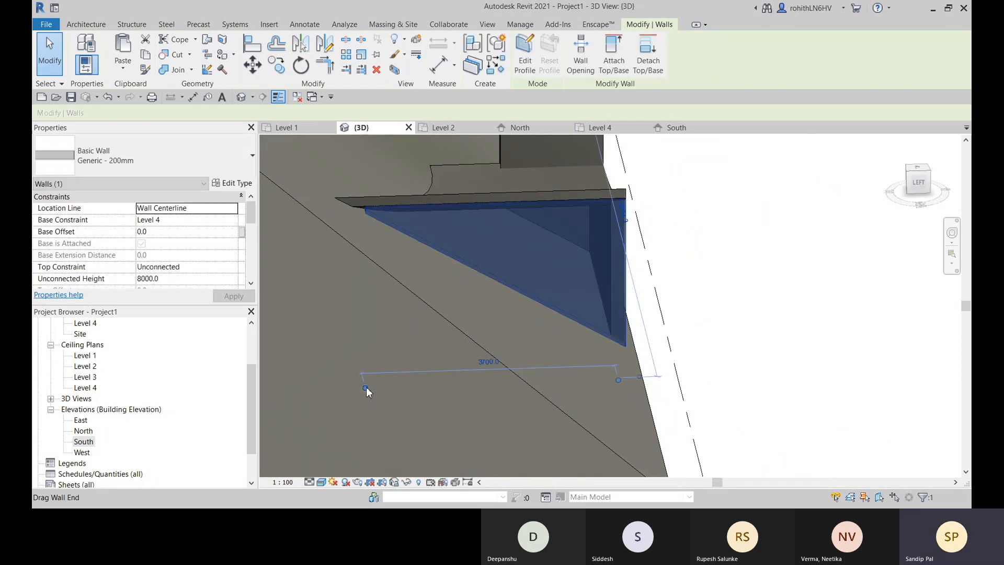
- Try to set the attached side wall's length to 3900
scroll(381, 272, up, 1)
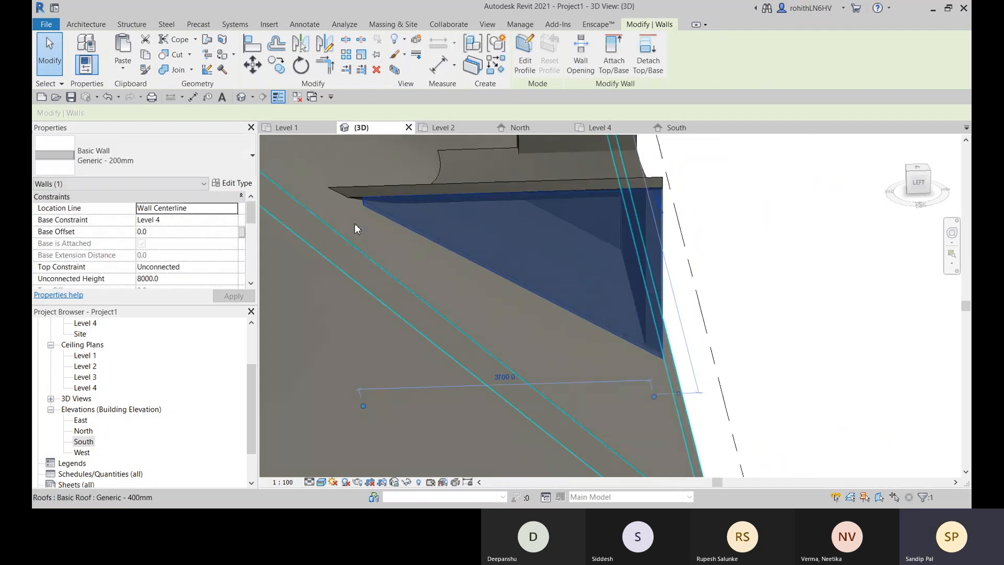
click(507, 377)
text(39)
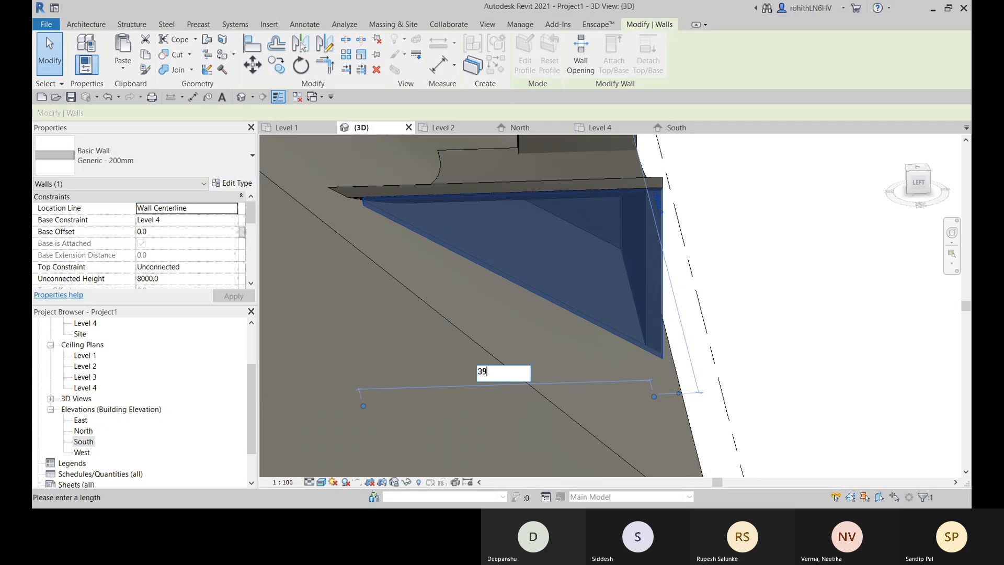
text(00)
key(Return)
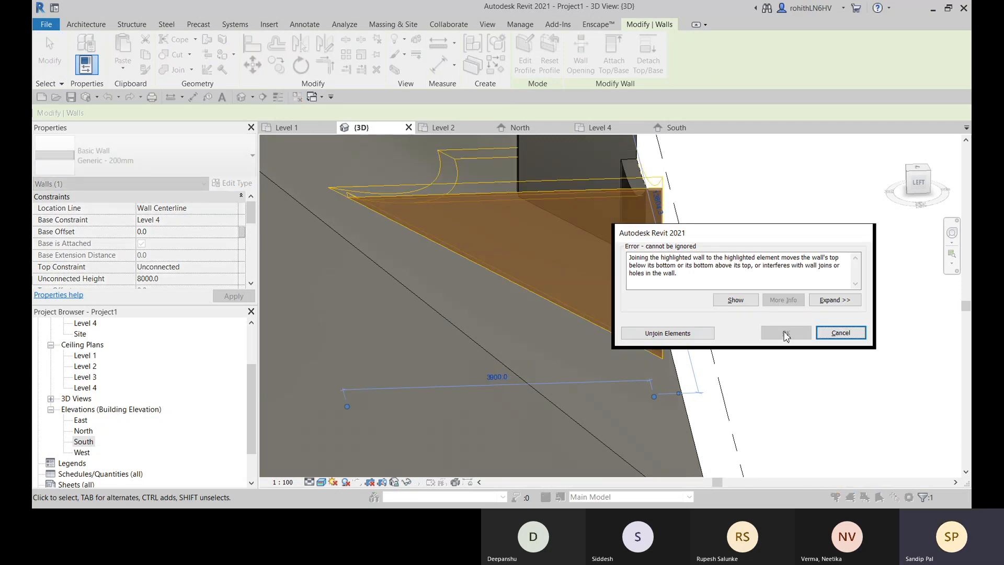
click(840, 333)
- Try to set the attached side wall's length to 3850
click(424, 218)
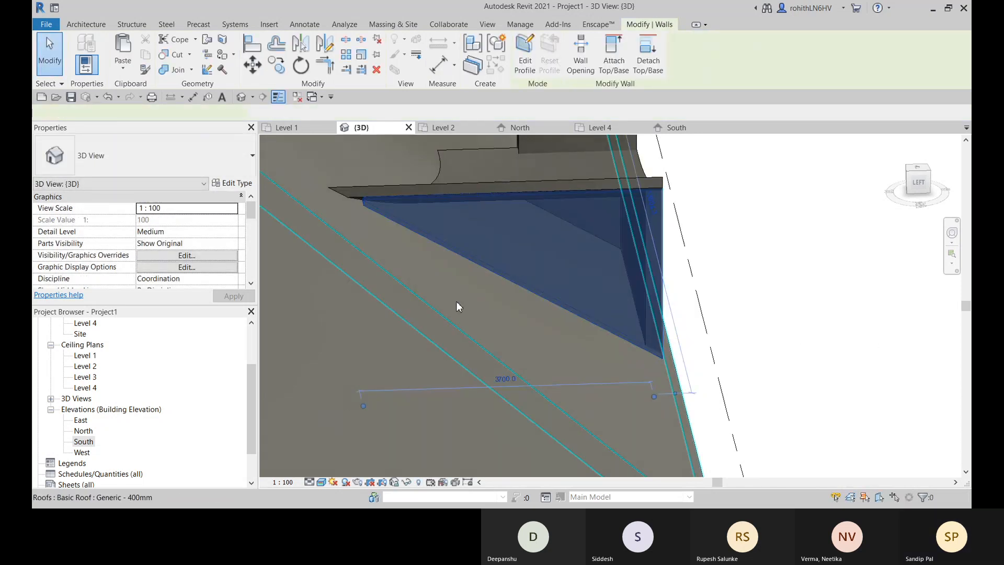
click(502, 374)
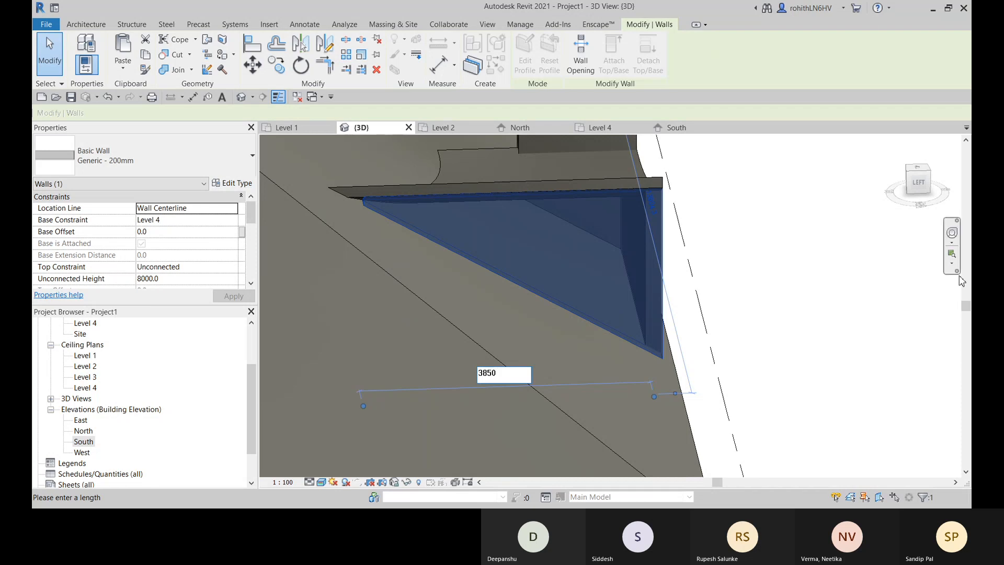
key(Return)
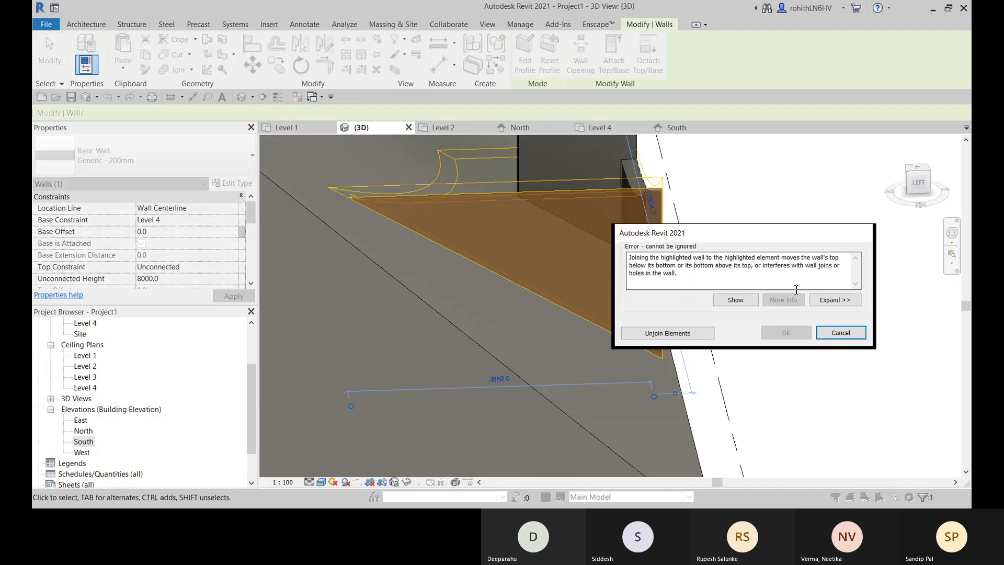
click(836, 332)
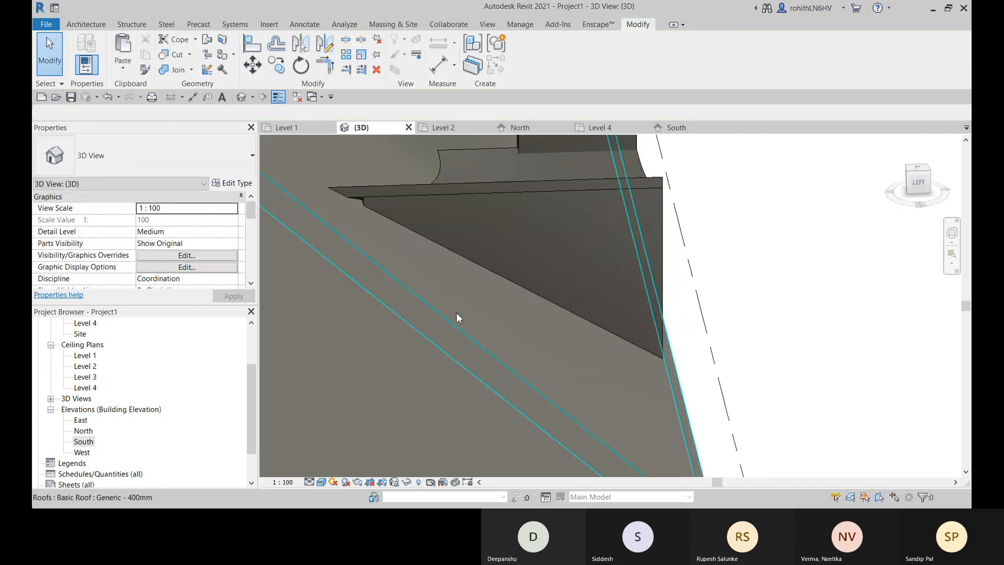
- Try to set the attached side wall's length to 3800
click(443, 218)
click(502, 374)
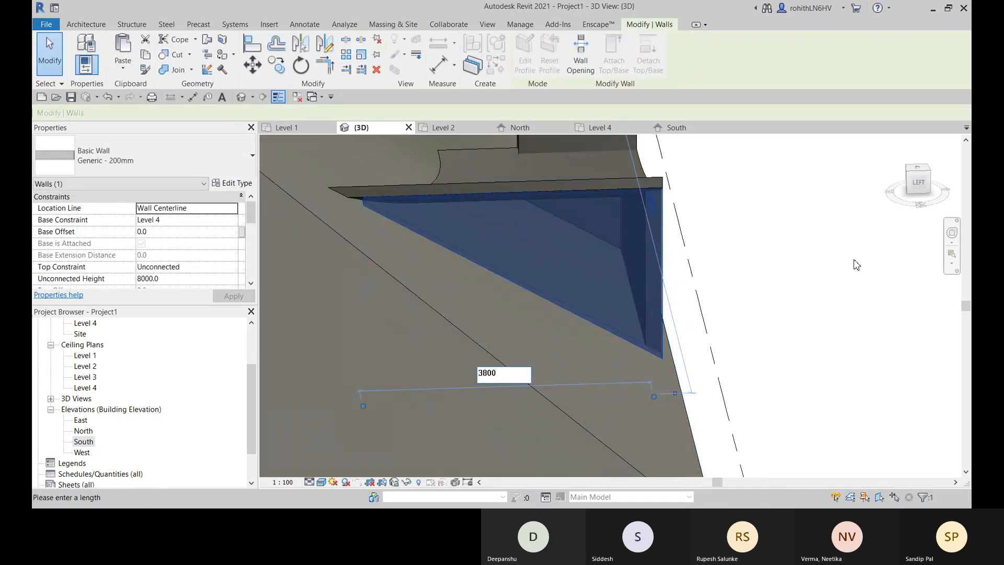
text(3800)
key(Return)
click(835, 332)
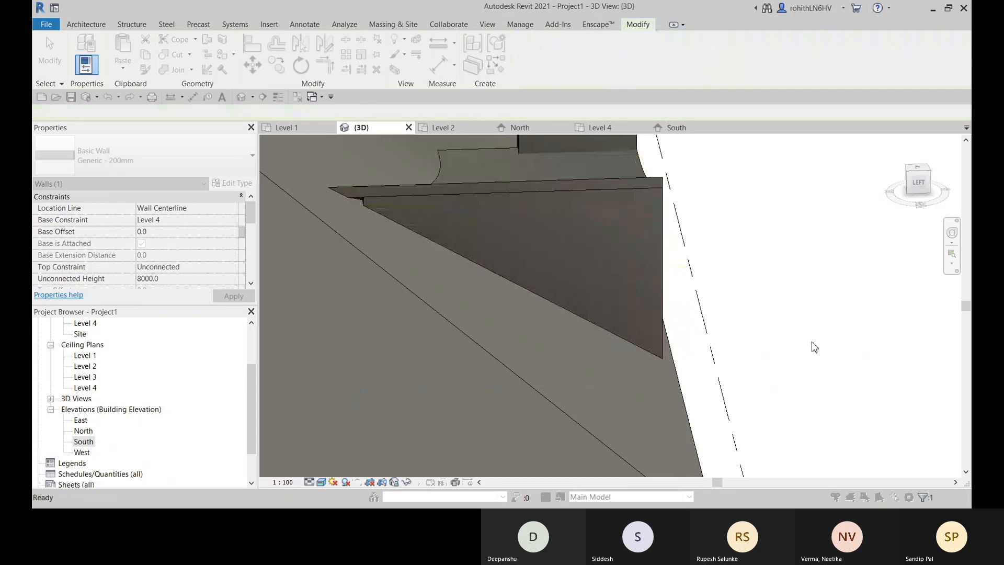
- Set the curved extruded roof's level offset to 3000
scroll(369, 205, up, 4)
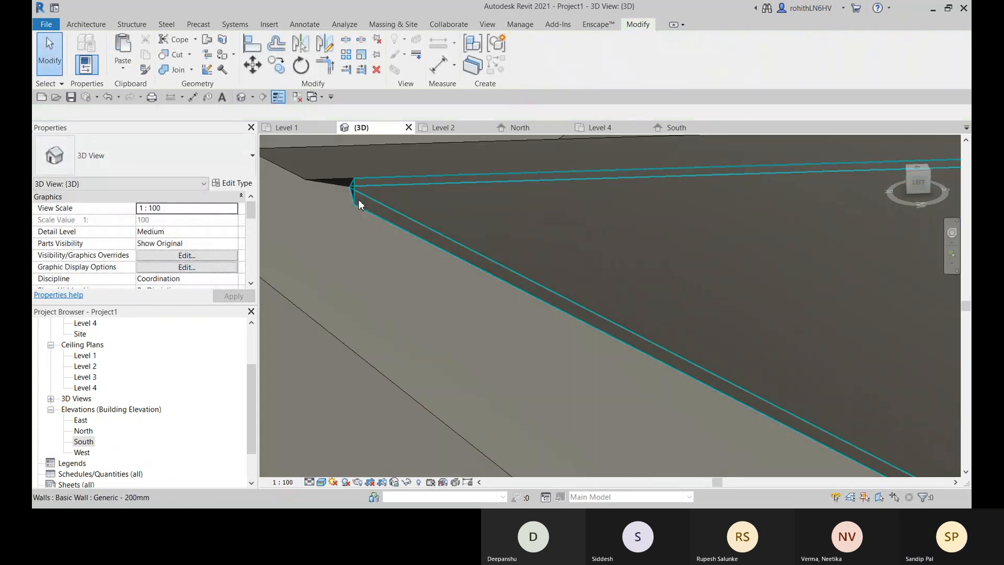
scroll(359, 200, down, 3)
scroll(393, 212, down, 4)
scroll(562, 255, down, 2)
shift+middle_drag(826, 307, 459, 273)
middle_drag(575, 253, 575, 298)
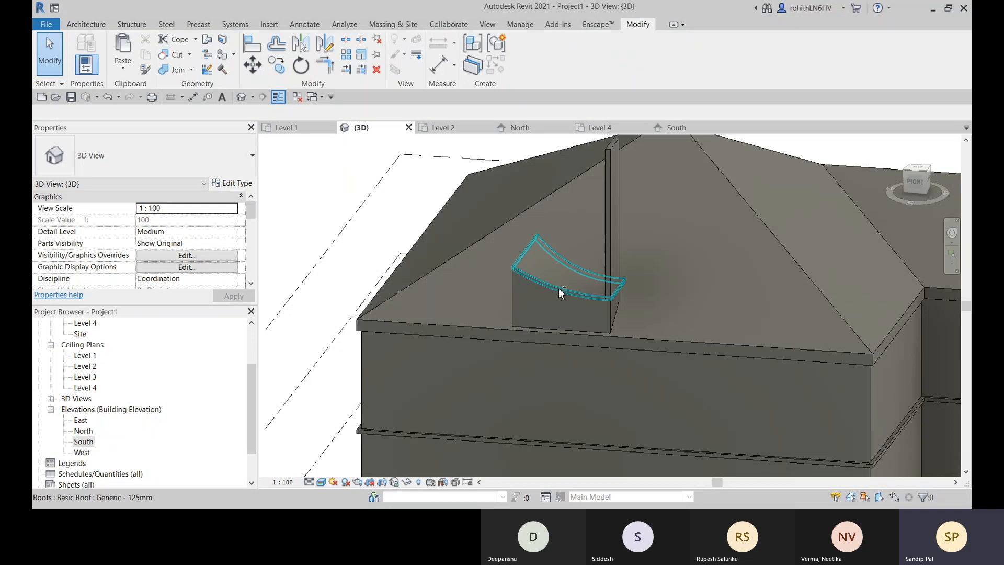
click(559, 280)
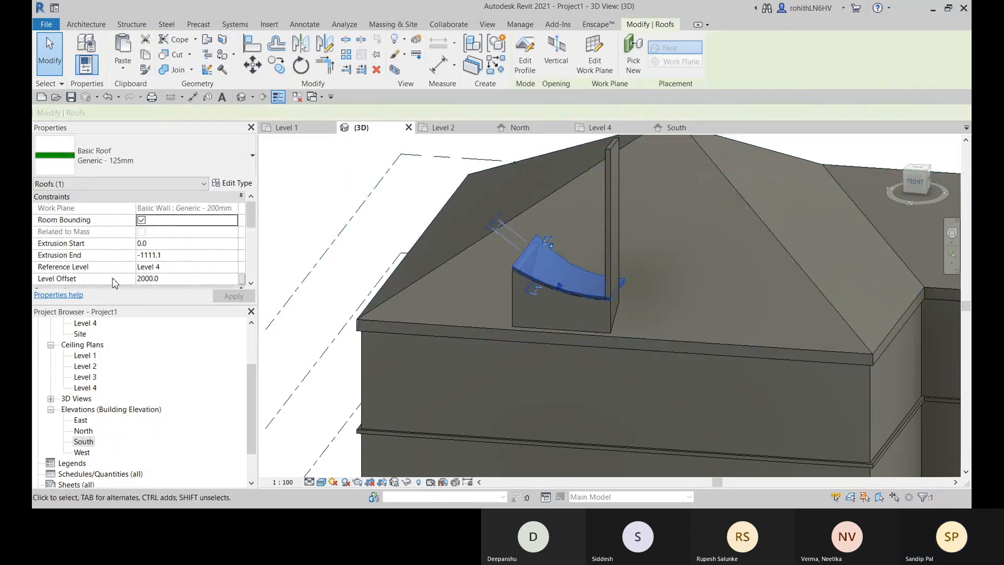
click(171, 278)
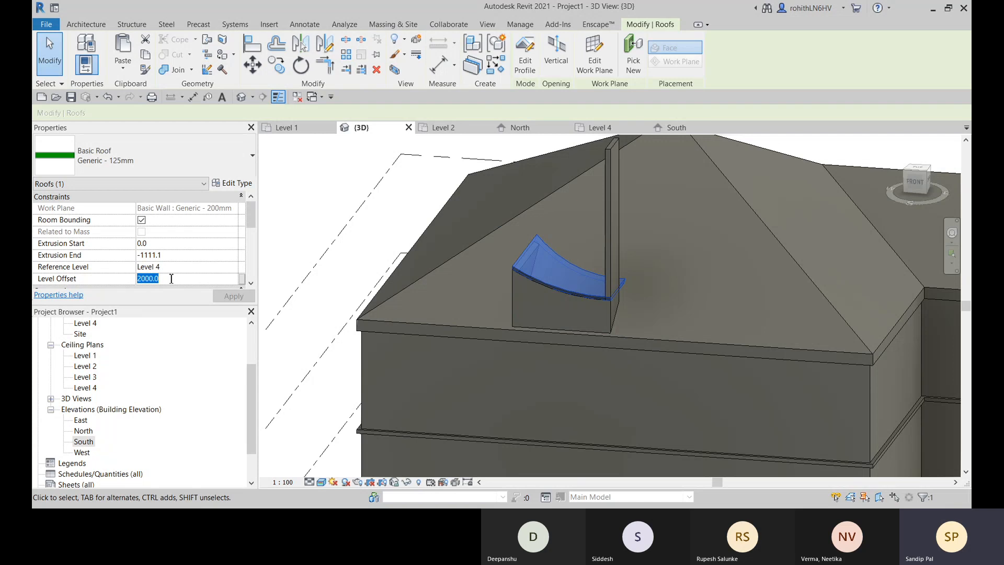
text(3)
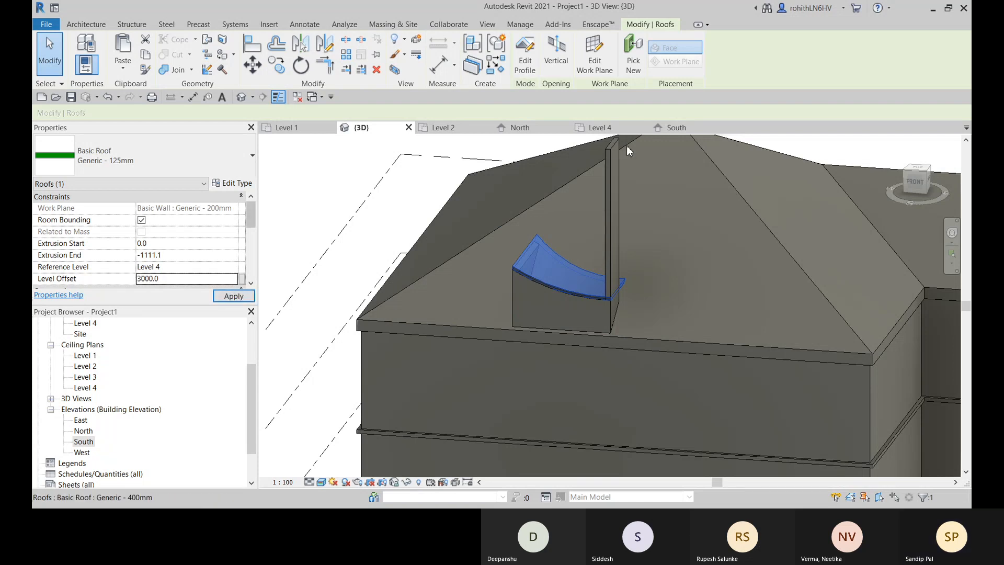
shift+middle_drag(535, 287, 447, 299)
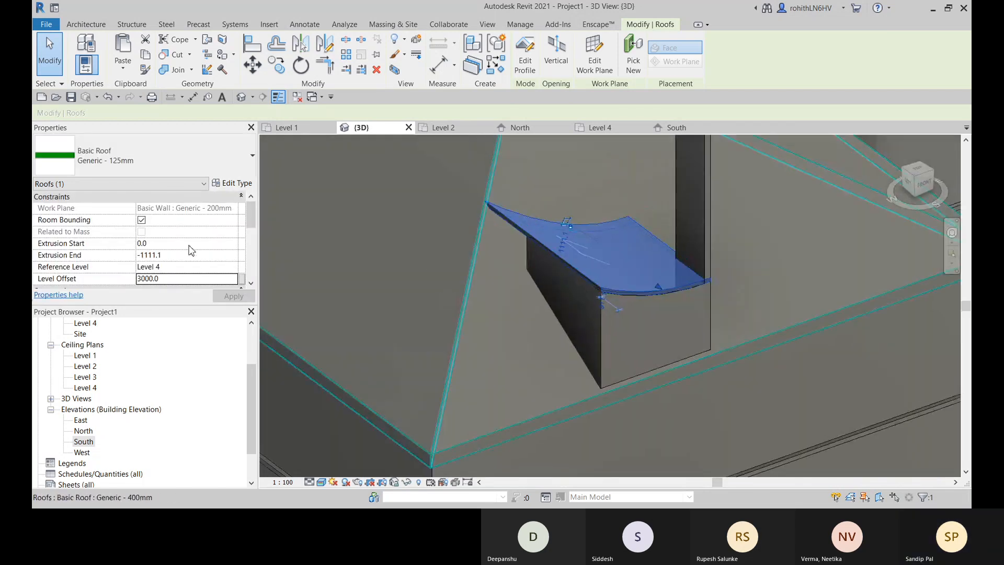
- Set the curved extruded roof's level offset to 2800
click(169, 281)
text(28)
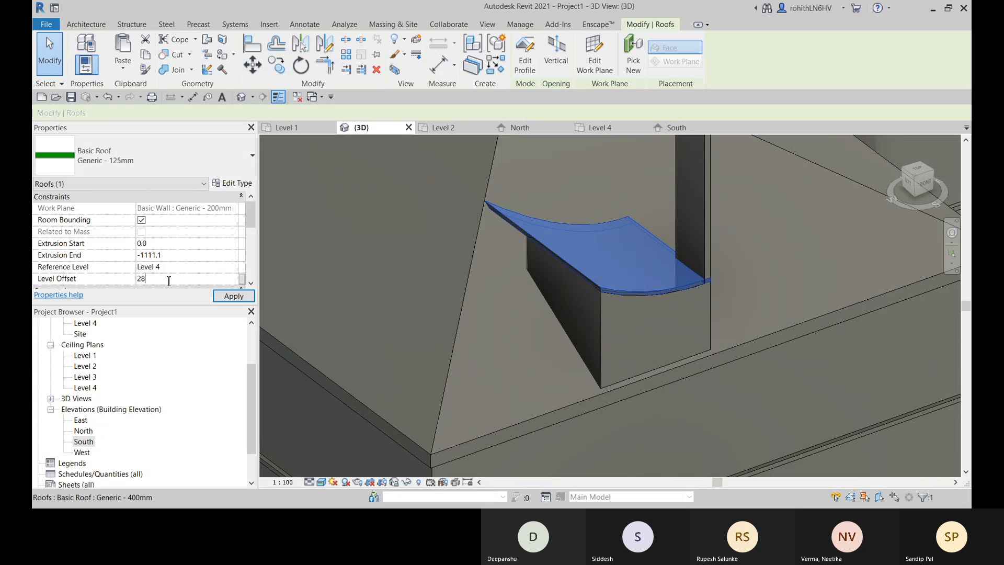
text(00)
key(Return)
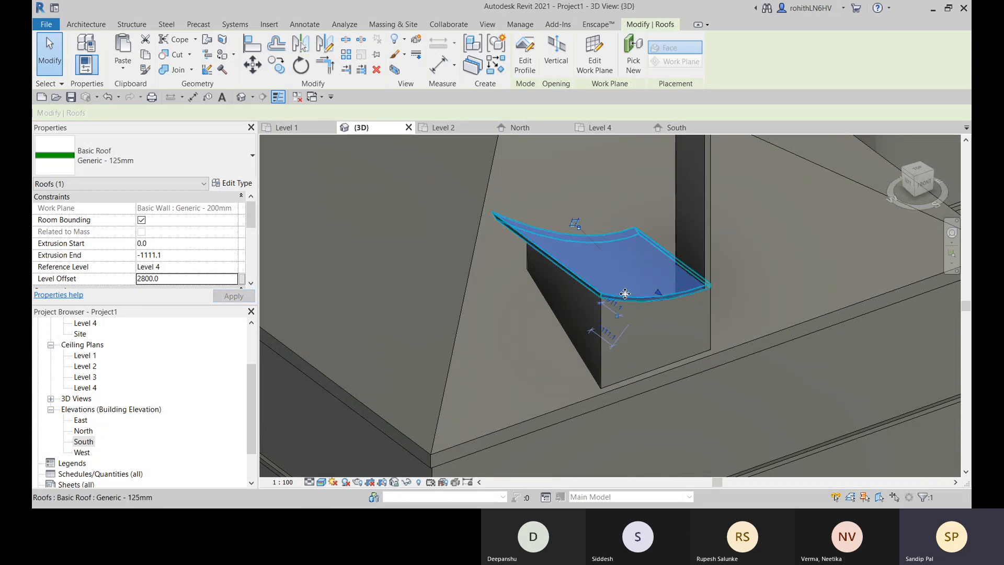
- Try to stretch the attached side wall's inner end to a length of about 5900
mouse_move(625, 293)
shift+middle_down()
mouse_move(724, 253)
mouse_move(630, 262)
mouse_move(625, 285)
mouse_move(574, 302)
mouse_move(601, 368)
shift+middle_up()
click(573, 300)
drag(561, 389, 488, 399)
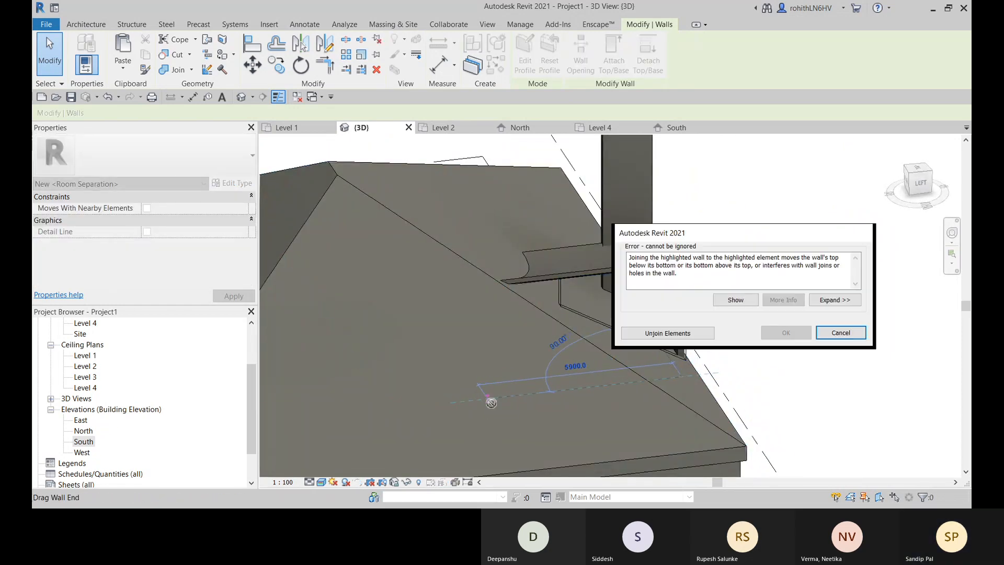
click(841, 332)
- Stretch the attached side wall's inner end along the sloped roof to a length of about 4700
click(607, 312)
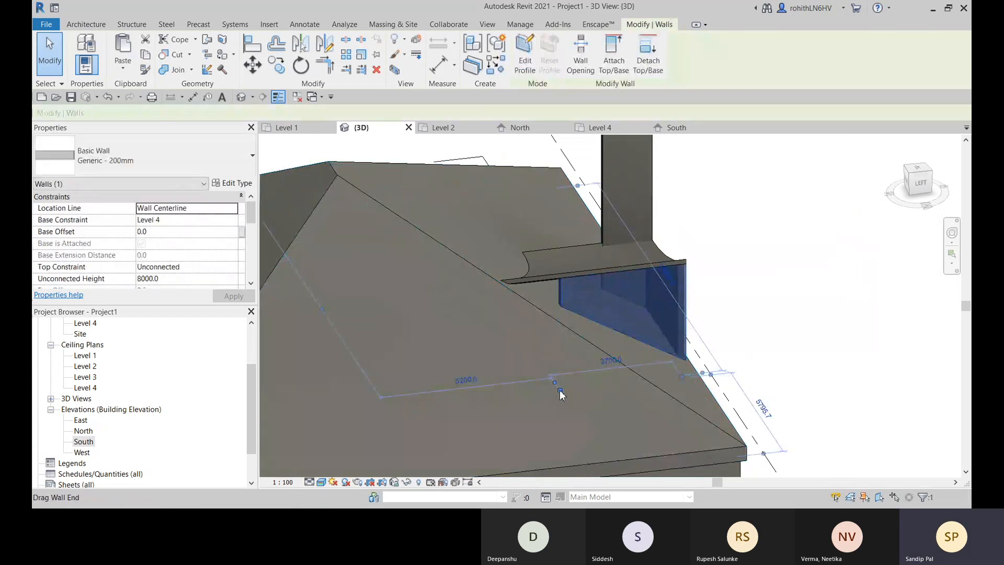
drag(560, 390, 525, 395)
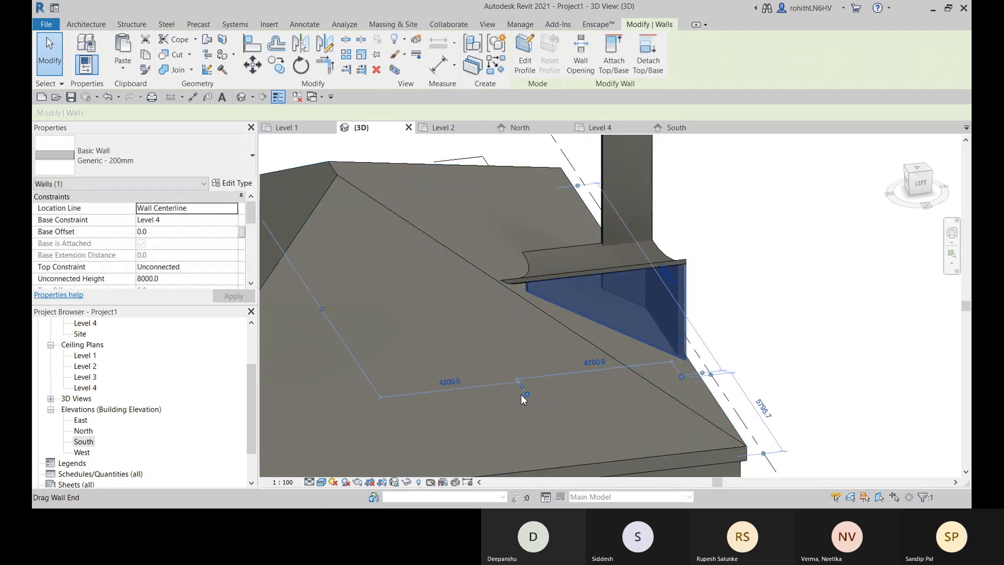
scroll(534, 287, up, 6)
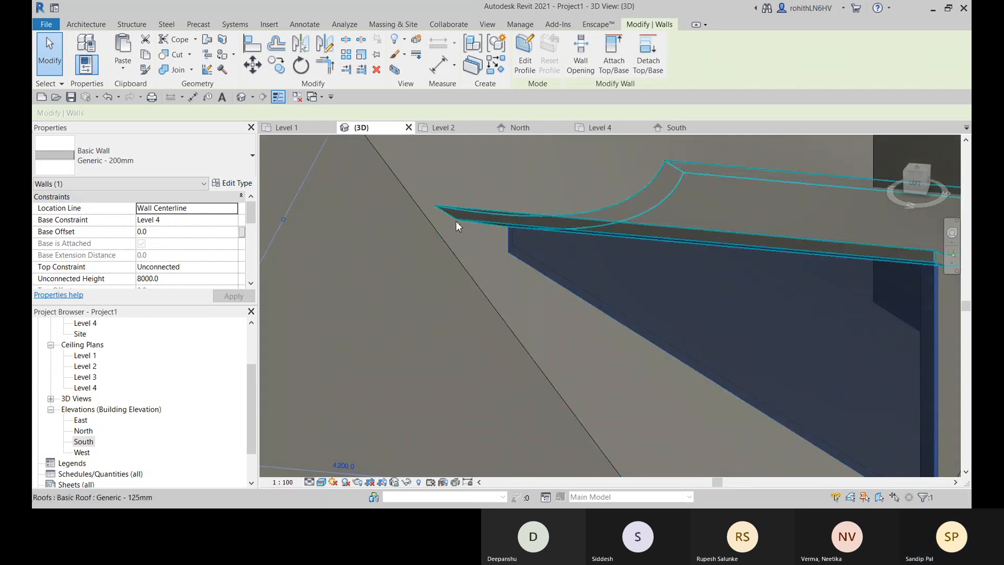
shift+middle_drag(456, 221, 630, 293)
- Set the Level 4 floor plan's view range to a top offset of 4000 and a cut plane offset of 3500
click(596, 127)
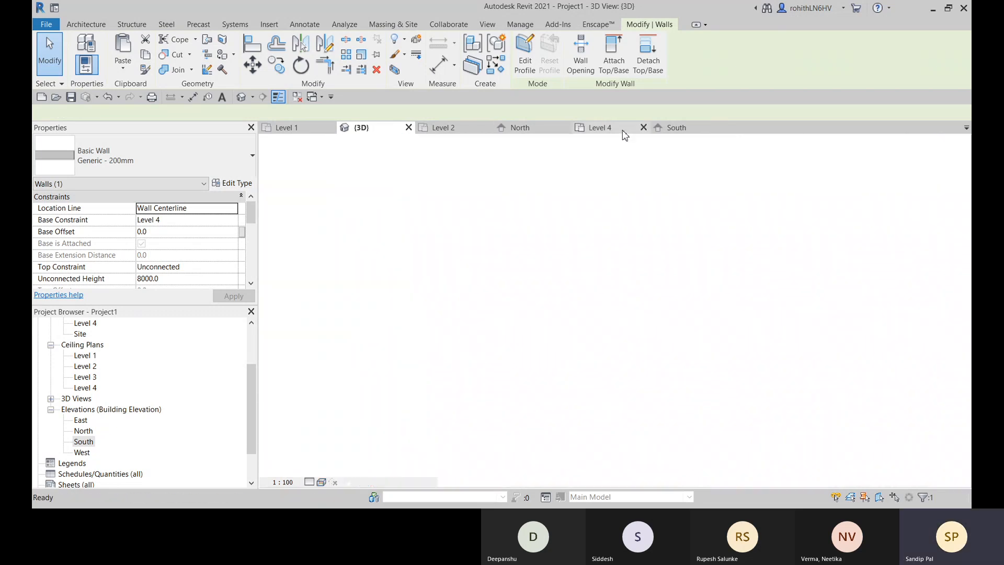
middle_drag(560, 332, 535, 385)
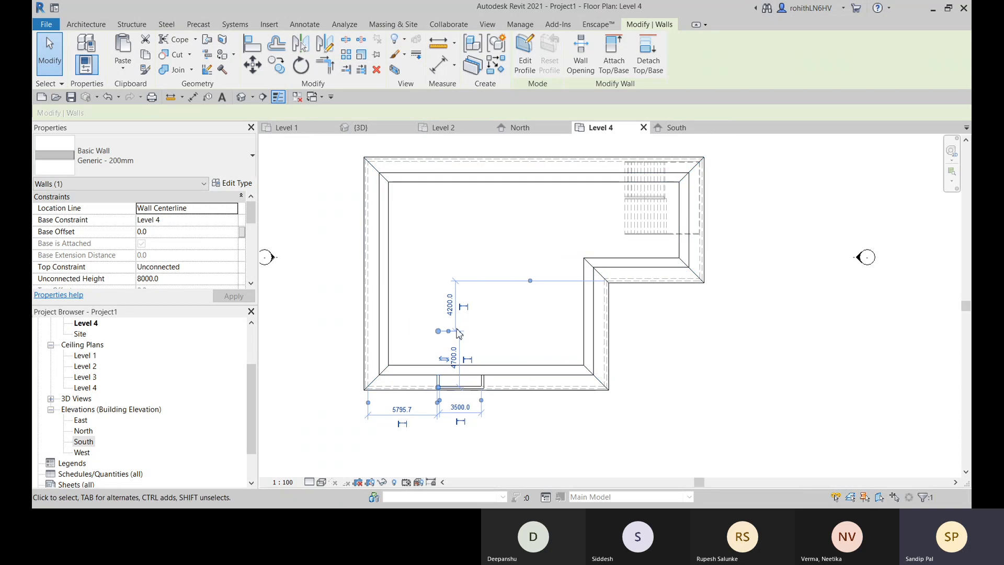
scroll(156, 262, down, 8)
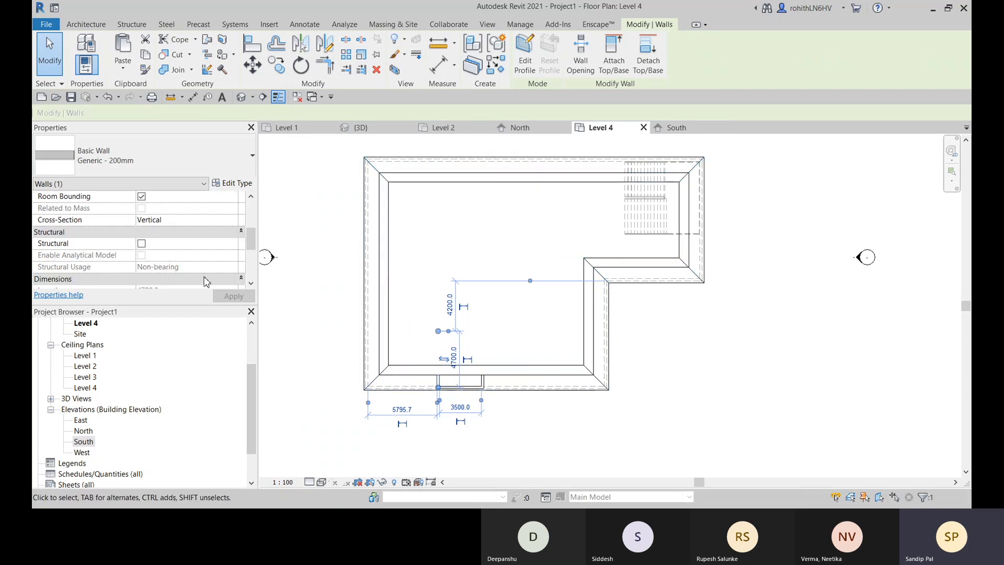
scroll(155, 263, up, 8)
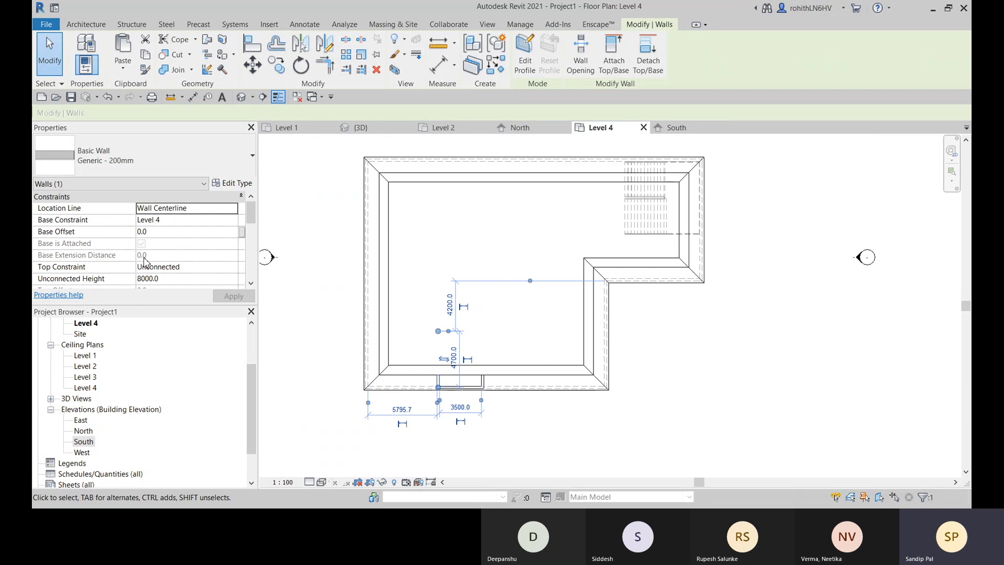
click(330, 236)
scroll(134, 272, down, 6)
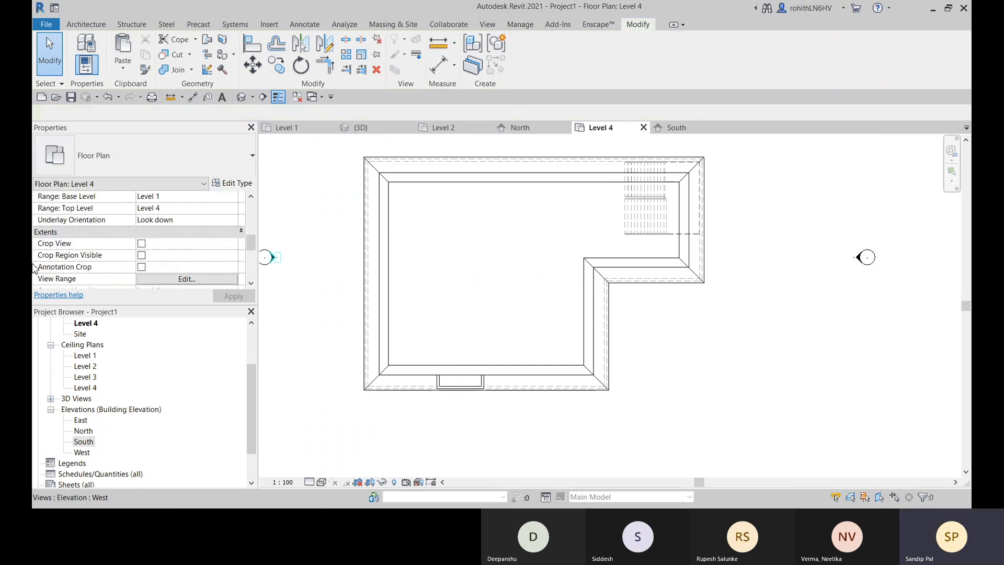
click(187, 279)
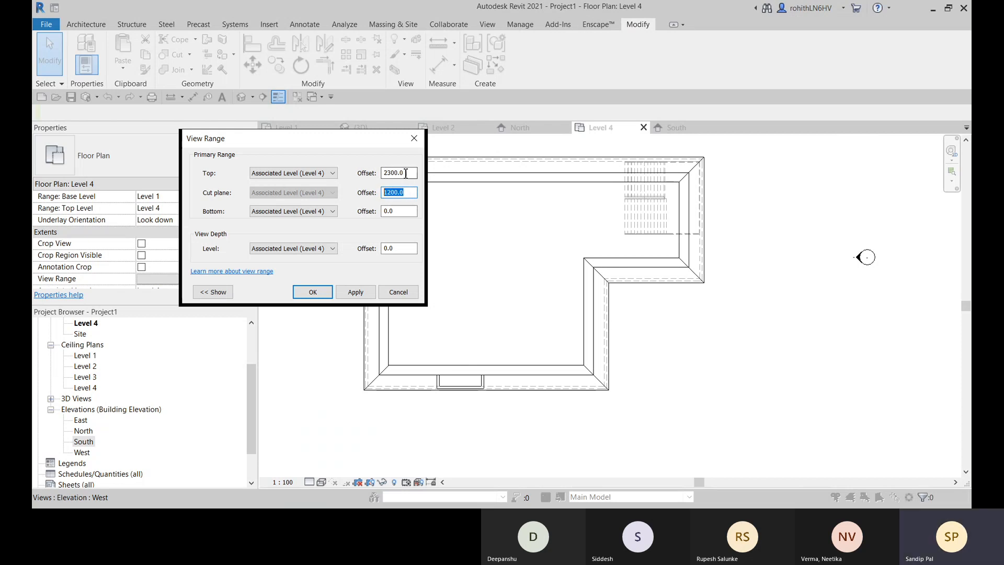
drag(402, 172, 372, 175)
click(356, 293)
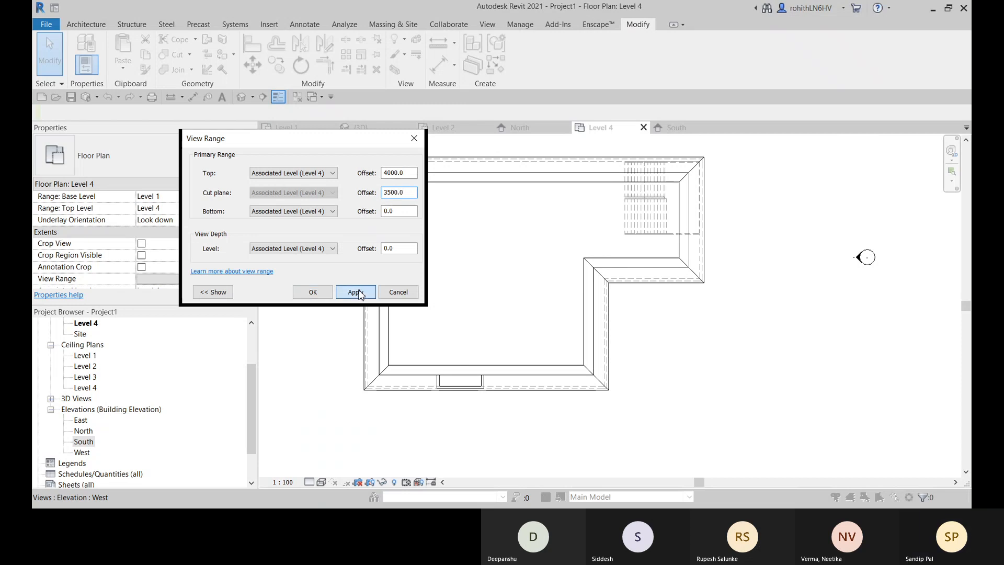
click(317, 294)
- Attach the top of the longer side wall to the curved extruded roof in the Level 4 plan
scroll(461, 287, up, 6)
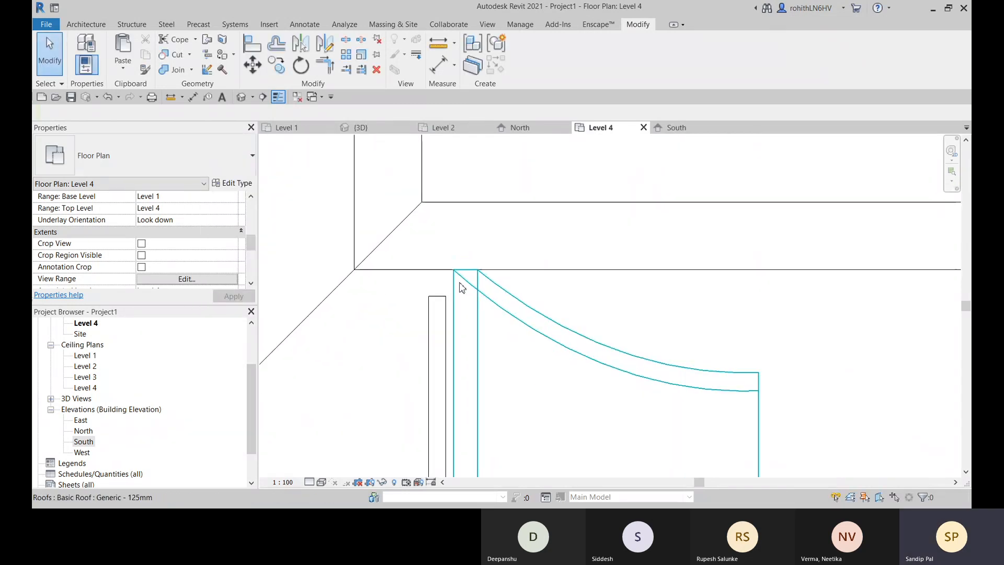
middle_drag(460, 283, 486, 273)
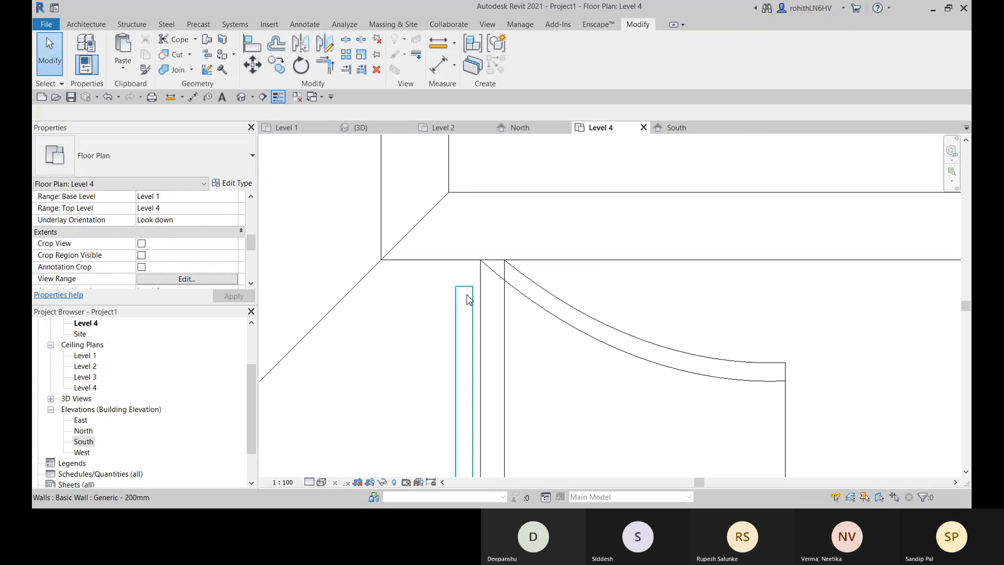
scroll(471, 298, down, 5)
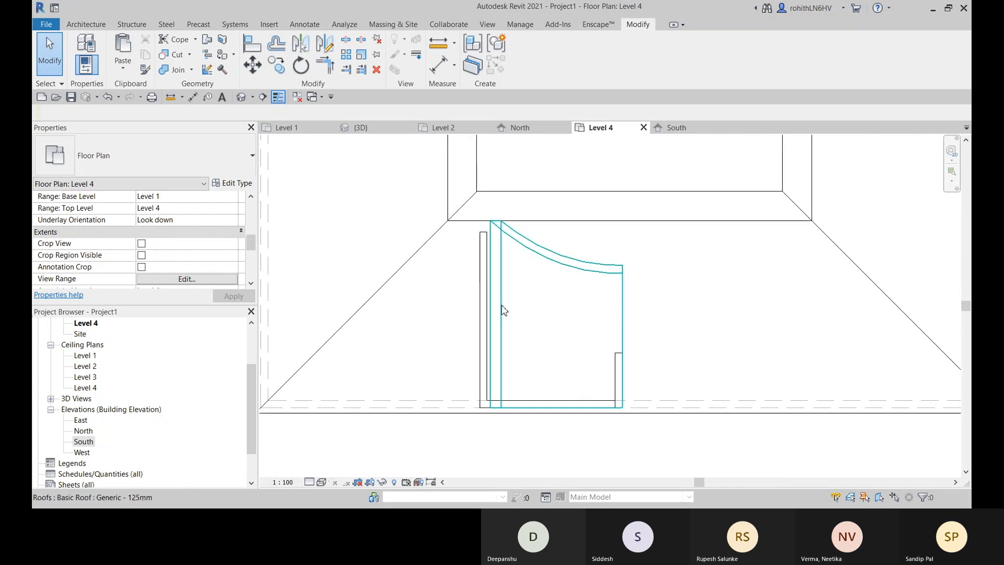
scroll(495, 323, up, 2)
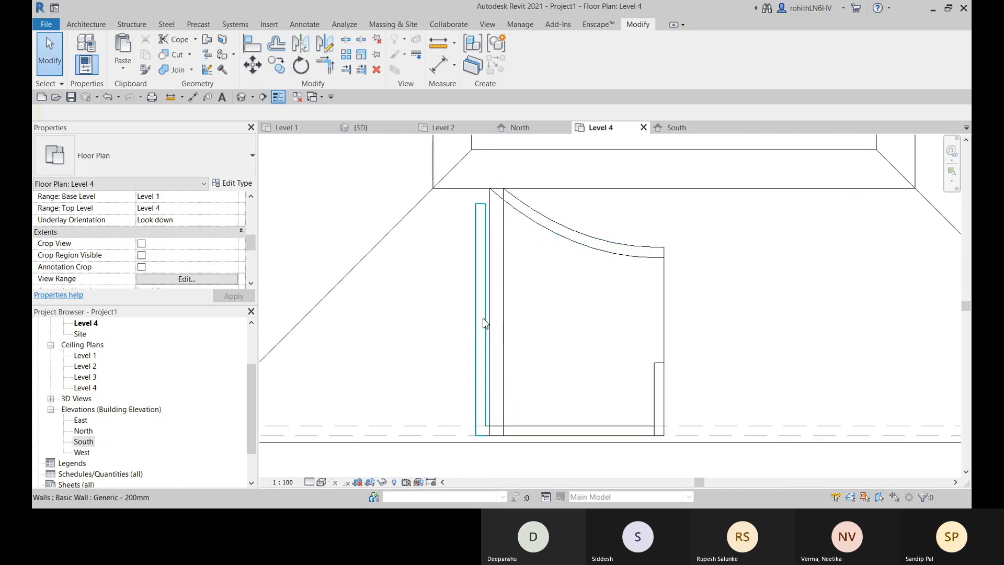
mouse_move(486, 324)
middle_down()
mouse_move(488, 333)
mouse_move(480, 325)
middle_up()
click(485, 321)
click(614, 52)
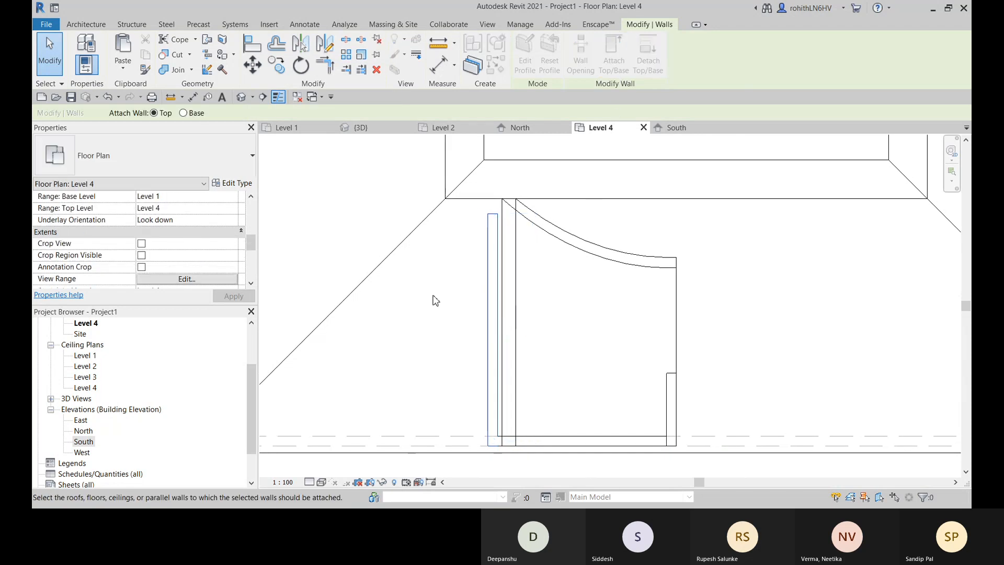
click(516, 231)
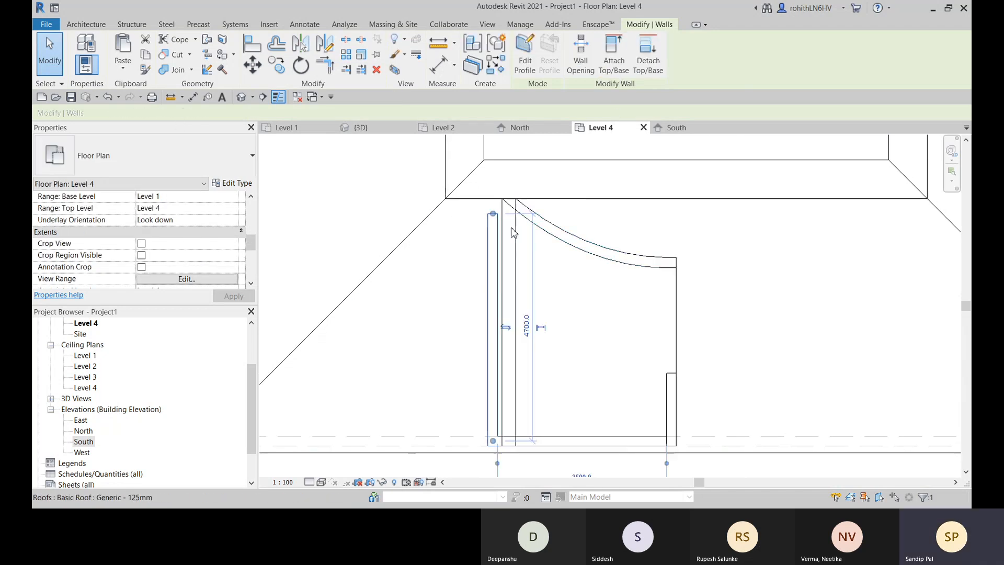
- Try to align the longer side wall's inner end with the nearest inner corner of the curved roof
scroll(514, 225, up, 3)
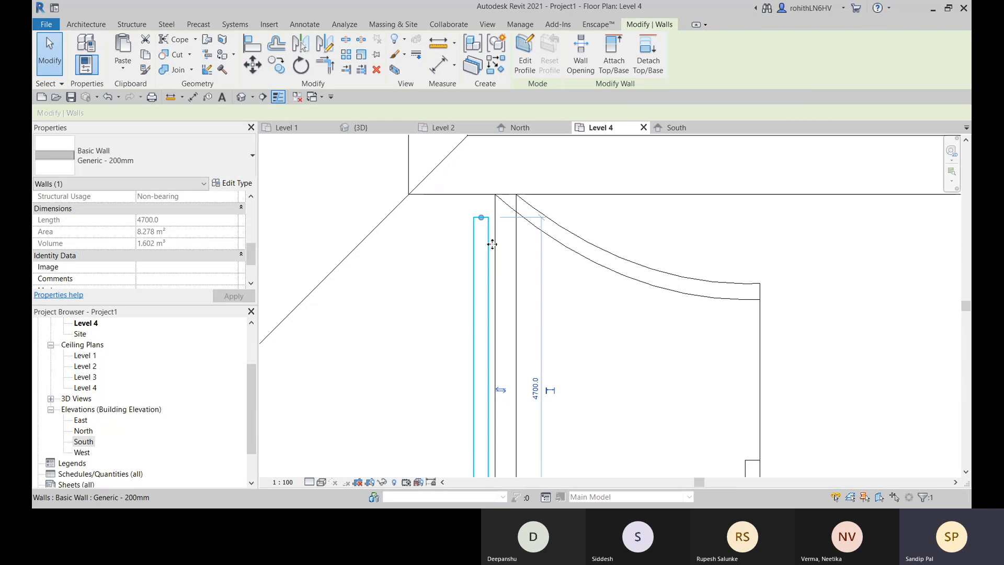
key(l)
scroll(503, 202, up, 2)
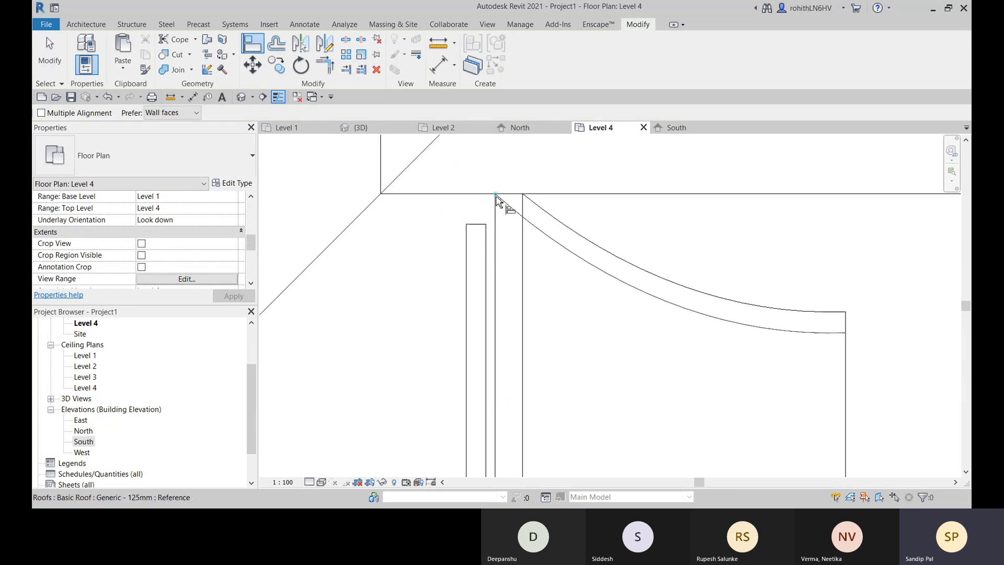
scroll(496, 196, up, 2)
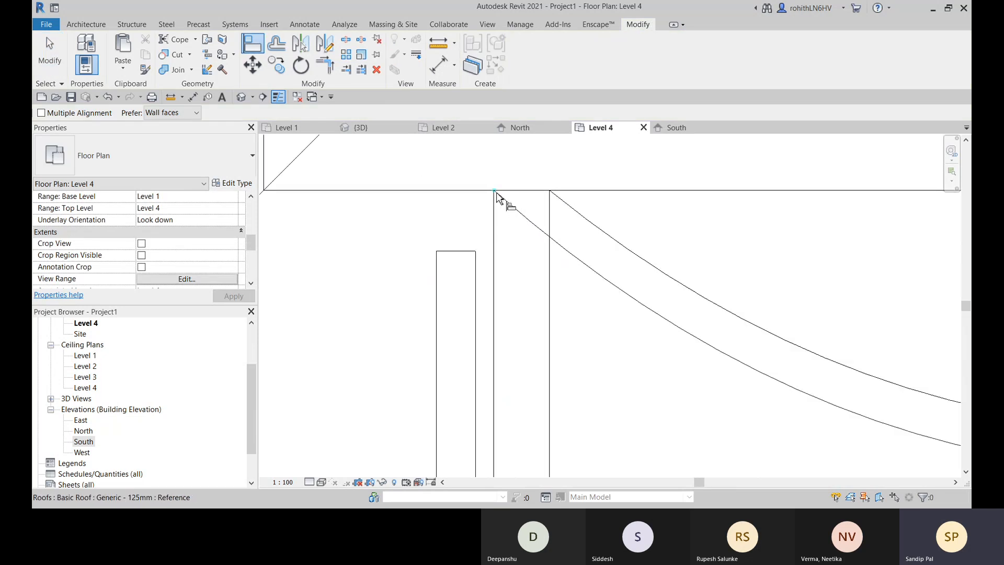
click(495, 197)
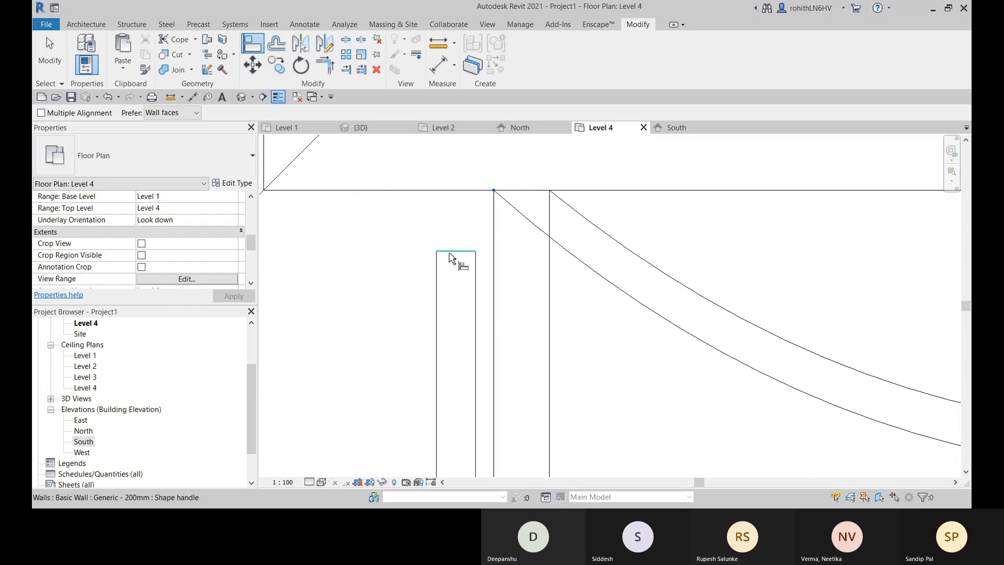
click(455, 260)
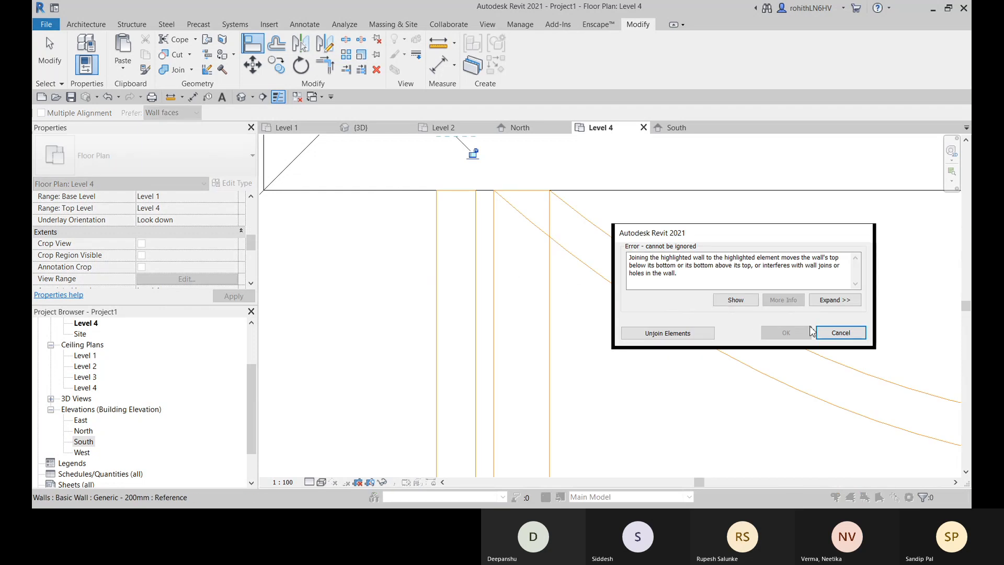
click(840, 332)
scroll(511, 330, up, 4)
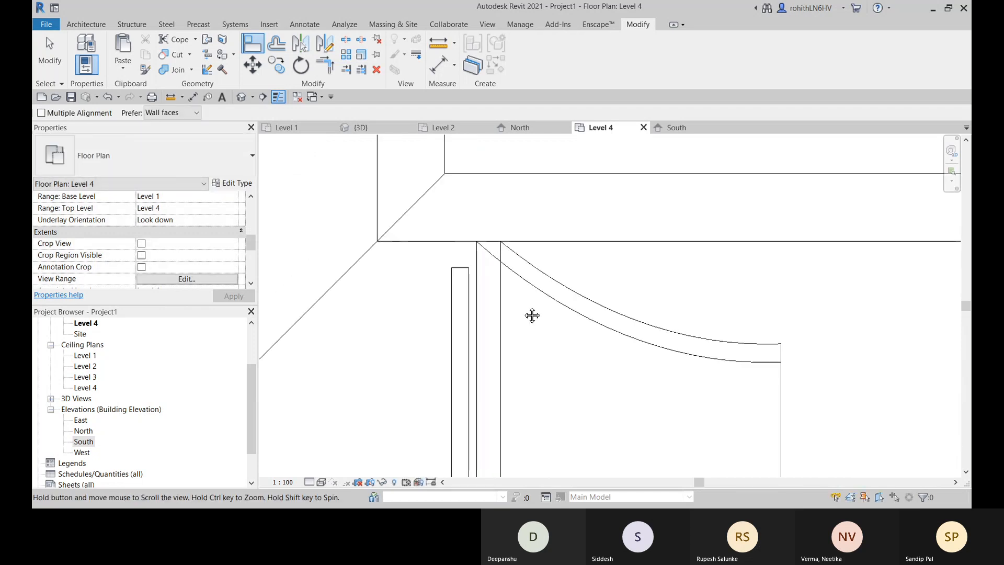
scroll(553, 363, down, 3)
scroll(618, 375, up, 1)
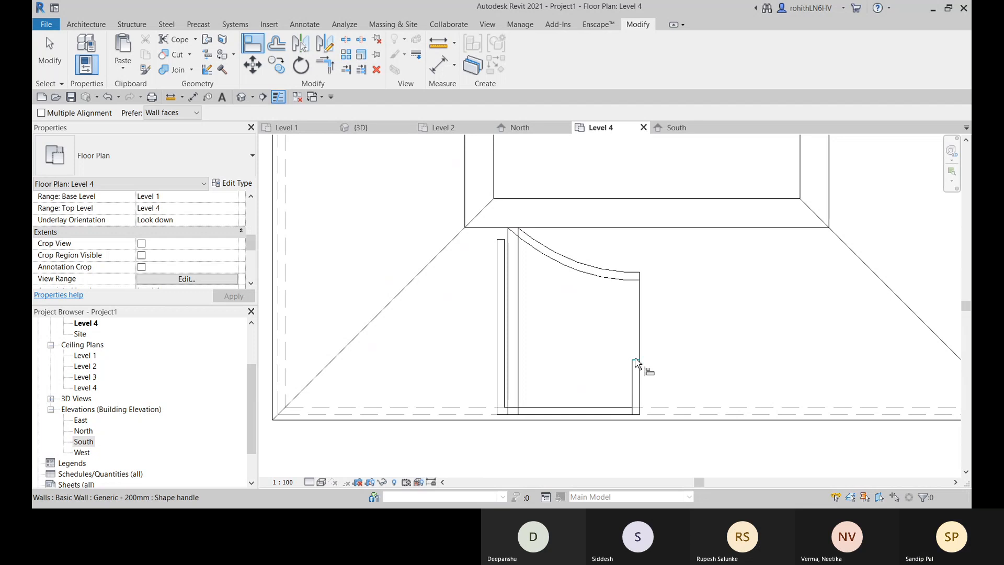
scroll(633, 294, up, 2)
scroll(632, 293, up, 3)
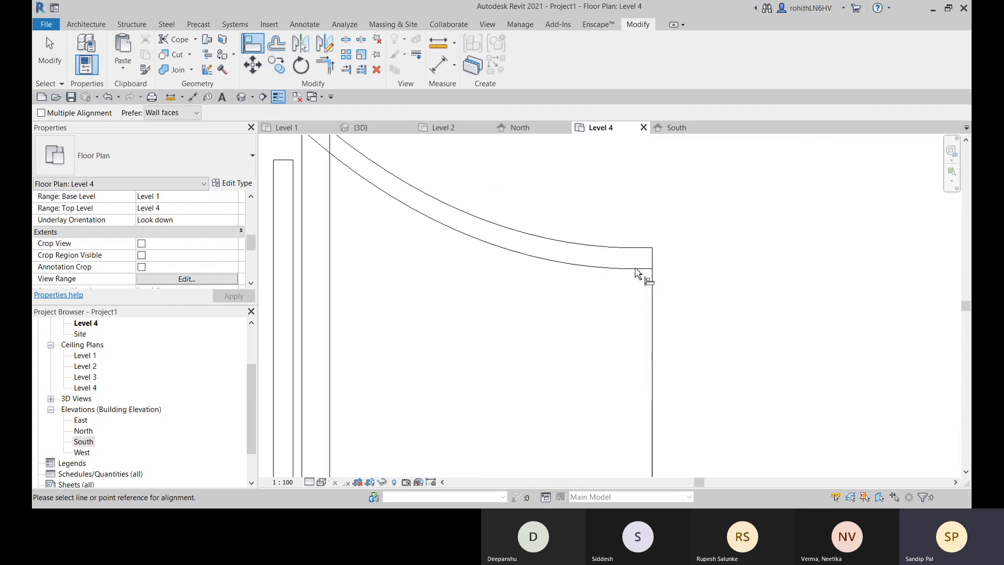
scroll(637, 273, down, 3)
key(Escape)
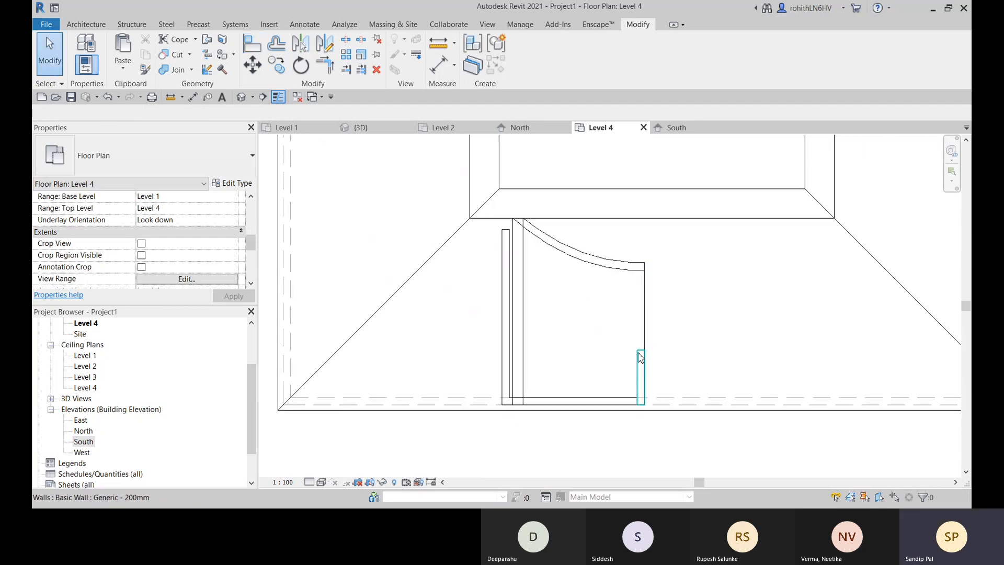
- Stretch the shorter side wall's inner end to the outer edge of the curved roof, to a length of about 3800
click(641, 358)
drag(641, 357, 641, 263)
scroll(640, 277, up, 4)
scroll(643, 268, up, 3)
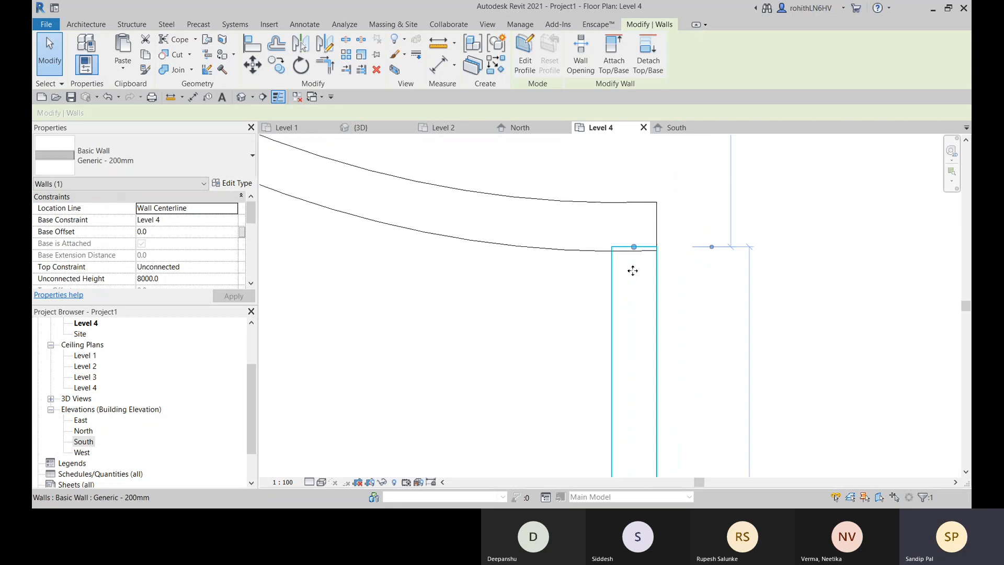
scroll(643, 271, down, 2)
drag(638, 261, 638, 246)
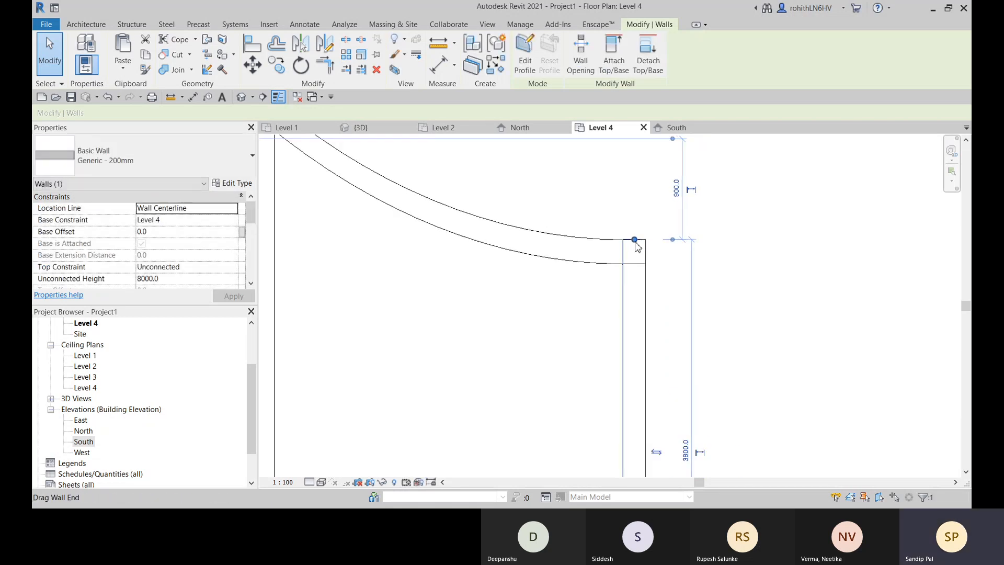
scroll(637, 247, up, 3)
scroll(627, 252, down, 5)
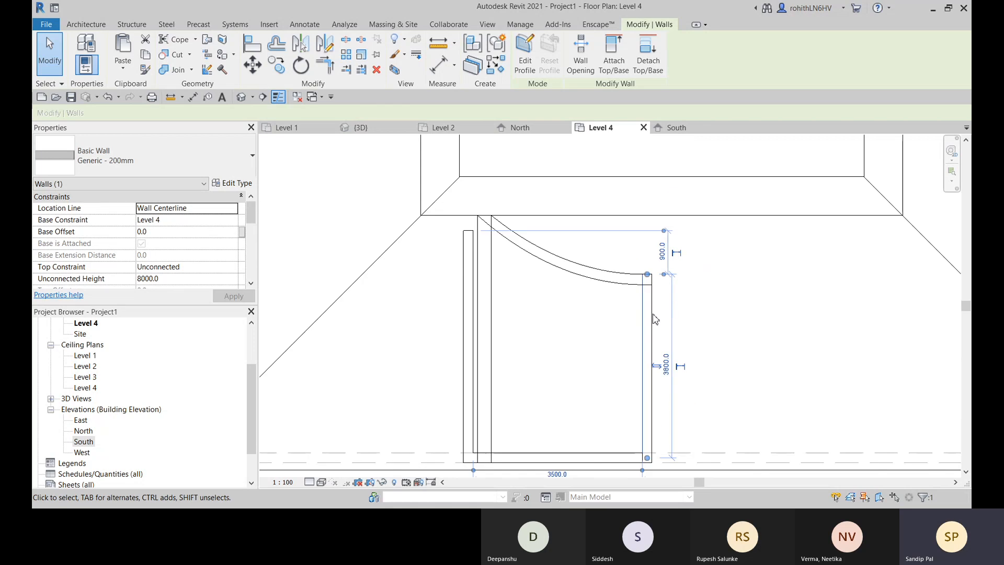
- Try to attach the top of the shorter side wall to the curved extruded roof in the 3D view
click(363, 129)
scroll(658, 369, down, 3)
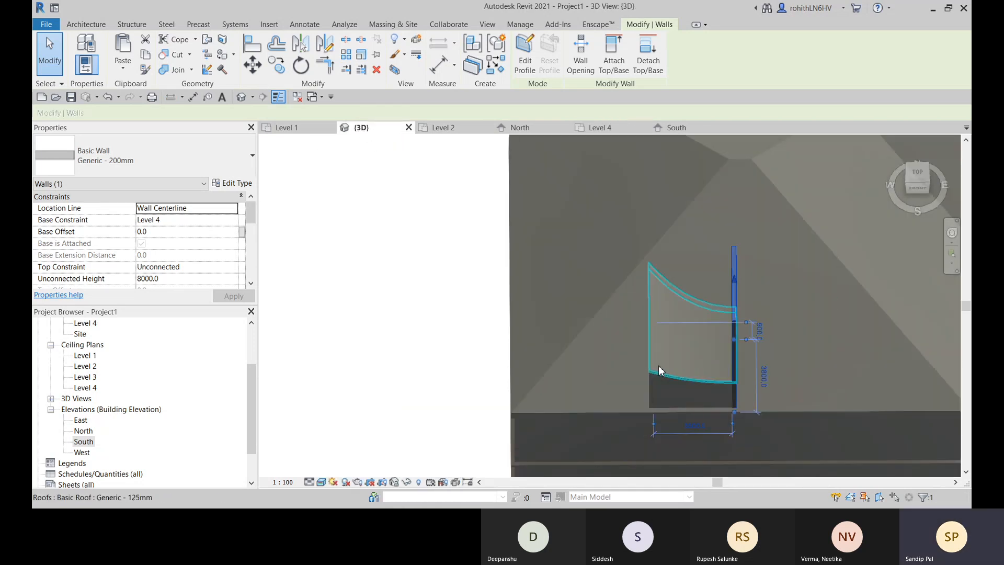
shift+middle_drag(742, 349, 492, 309)
scroll(703, 340, up, 3)
scroll(492, 310, down, 3)
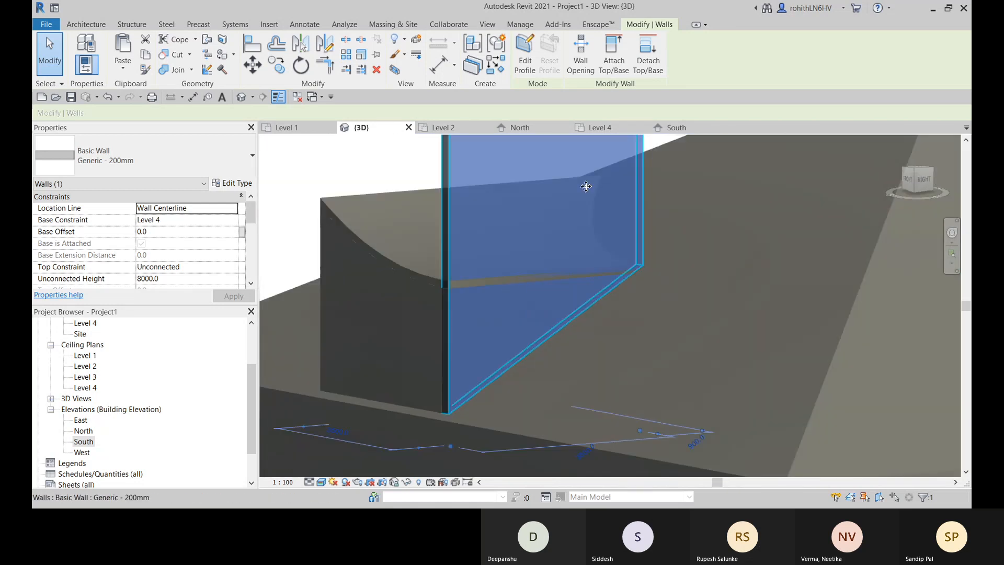
click(614, 55)
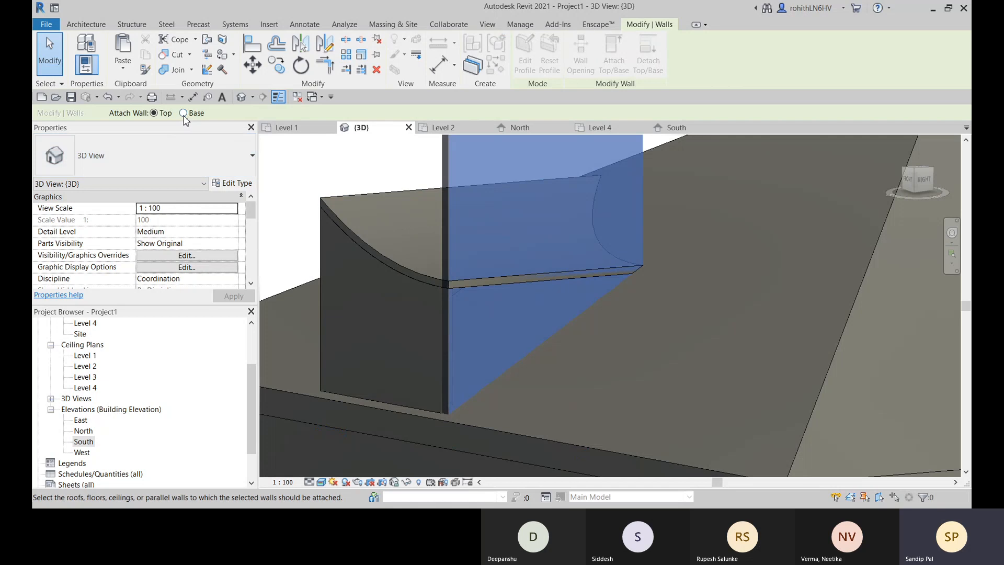
click(490, 284)
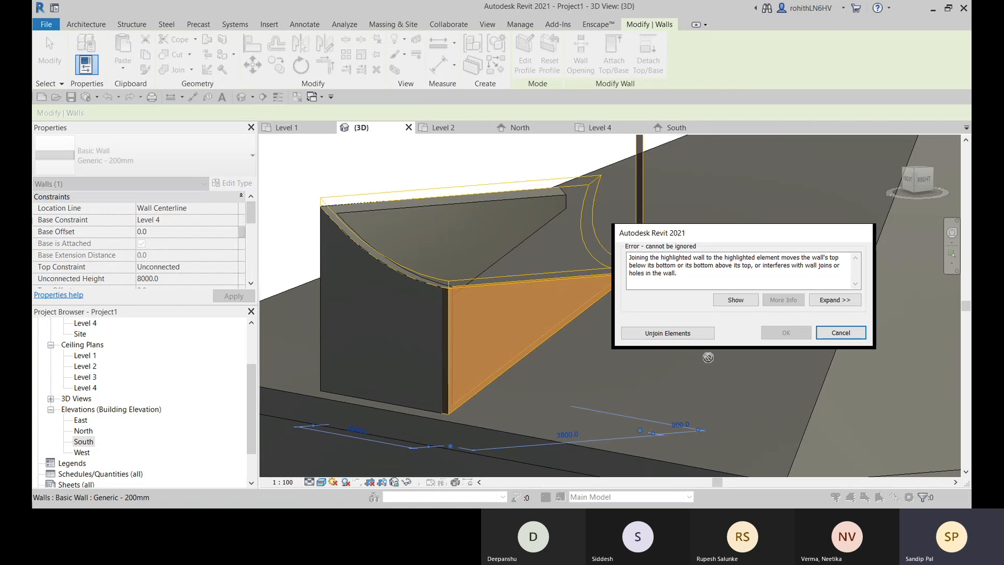
click(682, 334)
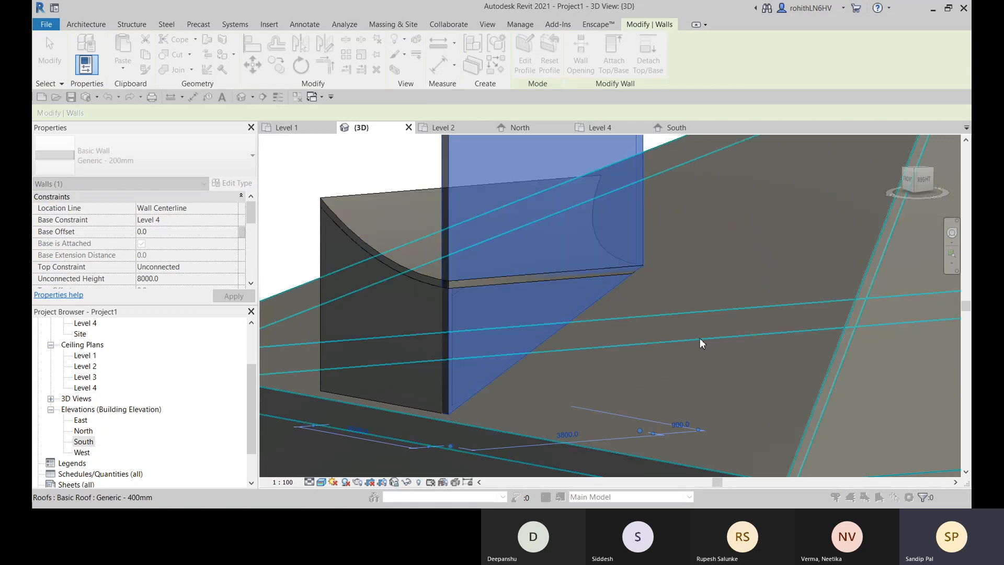
- Pull the shorter side wall's inner end back from the curved roof's corner to a length of about 3700 in 3D
scroll(689, 372, up, 5)
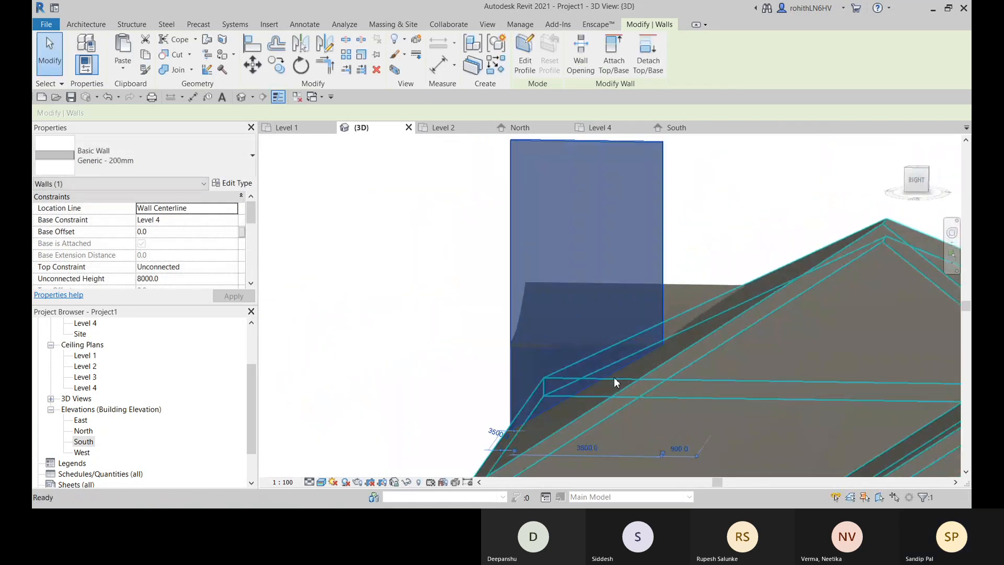
scroll(686, 401, up, 3)
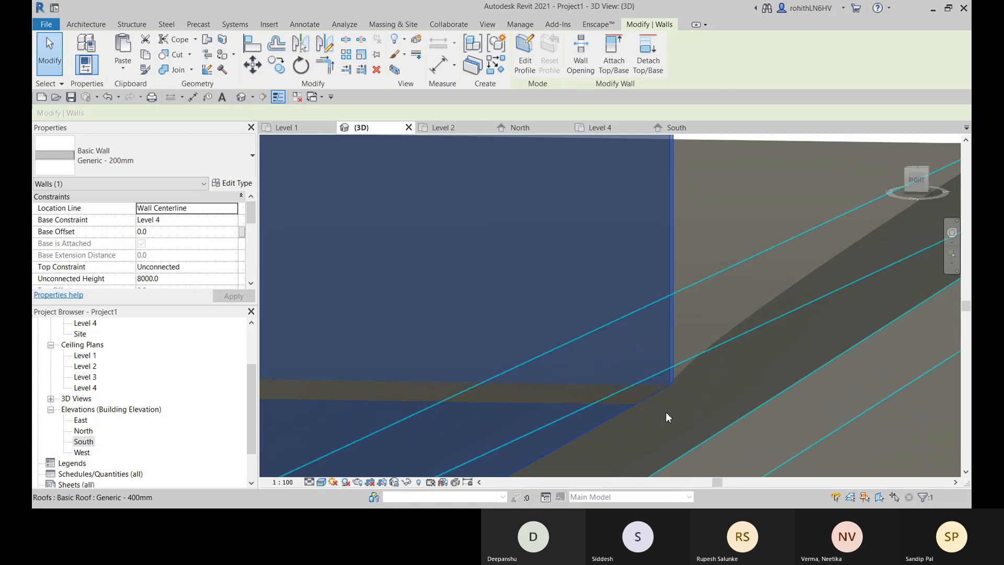
shift+middle_drag(655, 397, 642, 466)
scroll(607, 445, down, 4)
scroll(642, 439, up, 1)
scroll(639, 418, up, 6)
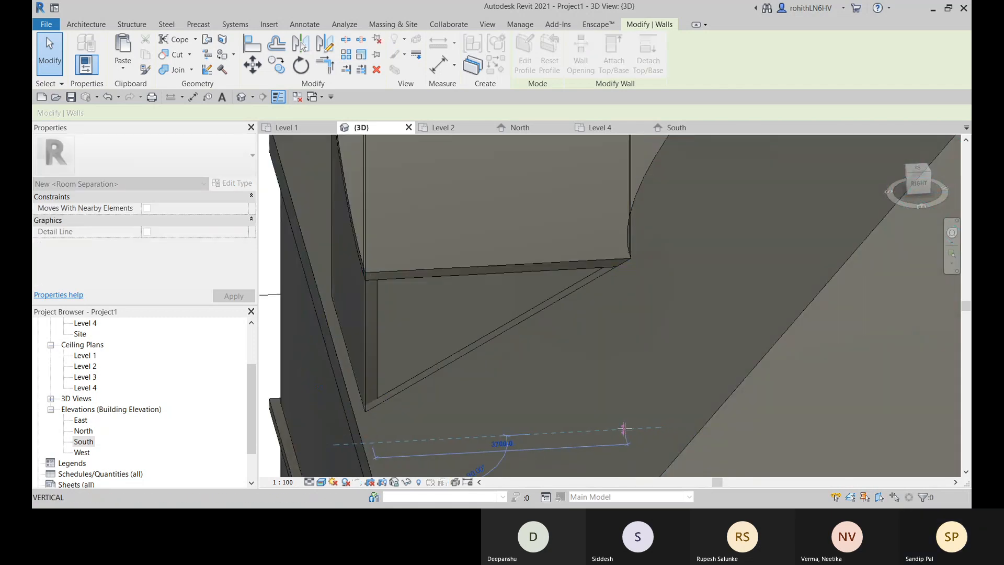
click(625, 428)
scroll(614, 292, up, 3)
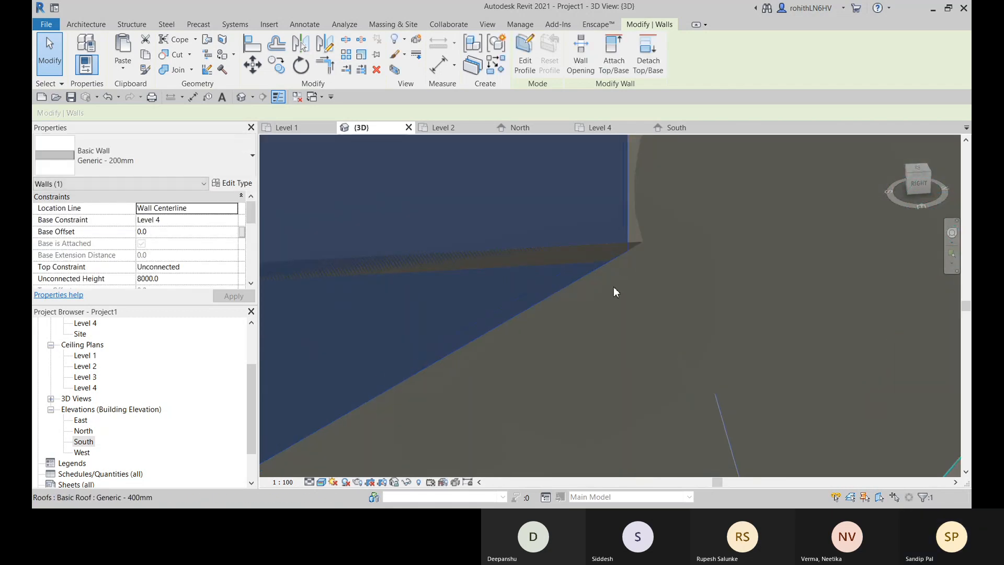
scroll(556, 296, up, 1)
scroll(589, 285, down, 6)
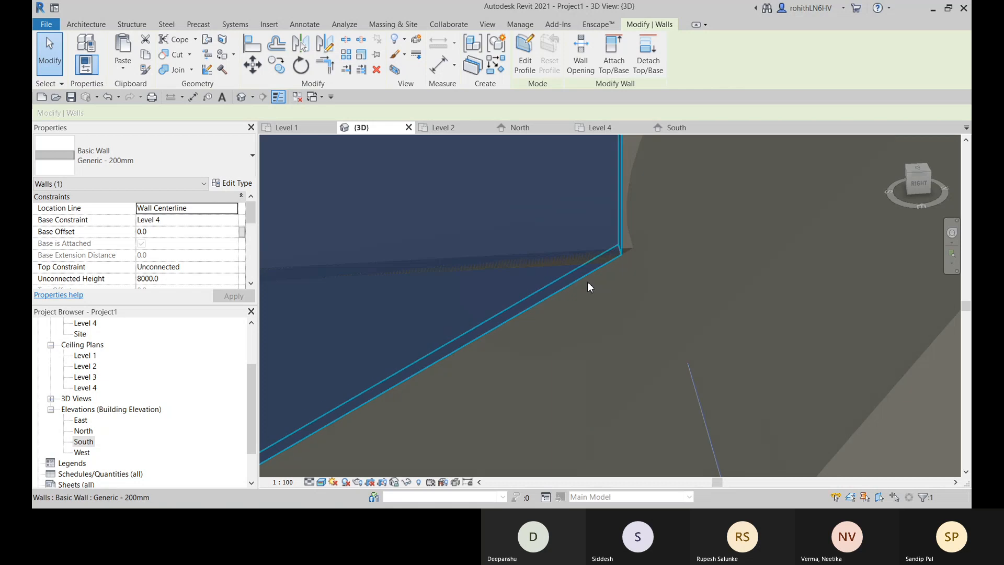
- Try again to attach the shortened side wall's top to the curved extruded roof
click(616, 39)
click(610, 232)
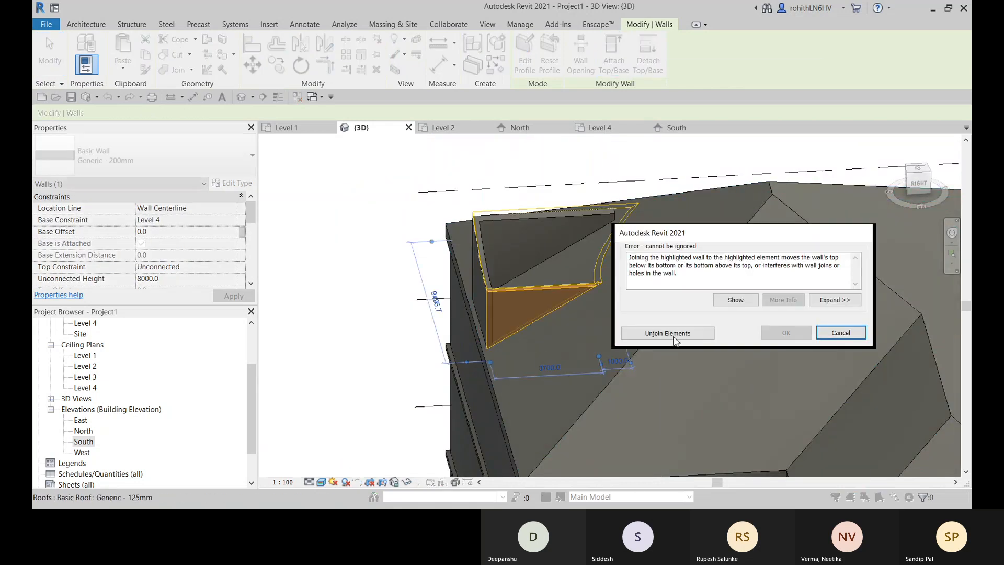
click(823, 332)
- Shorten the same side wall at its inner end to a length of about 3600
scroll(617, 291, up, 6)
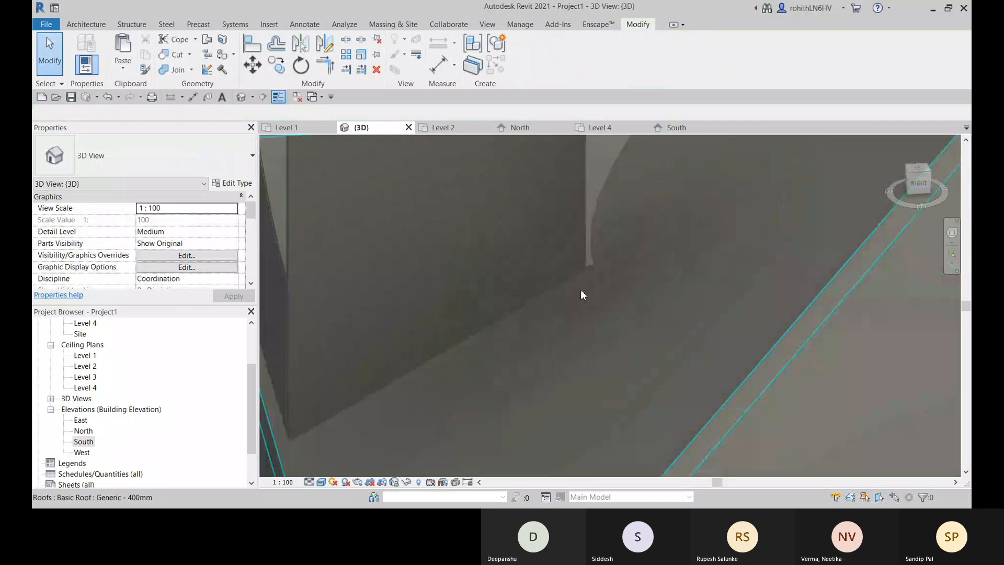
scroll(580, 283, down, 5)
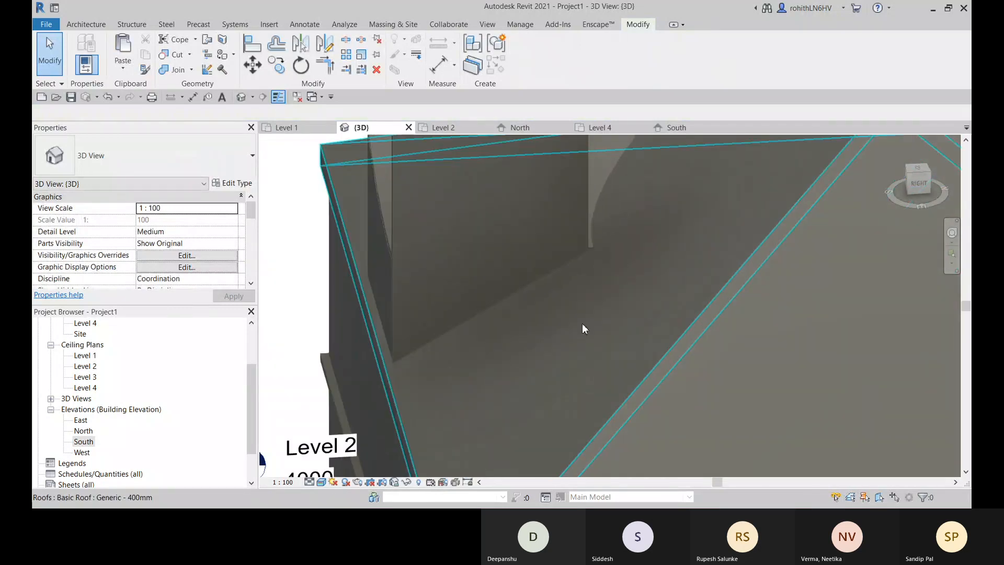
shift+middle_drag(555, 308, 576, 340)
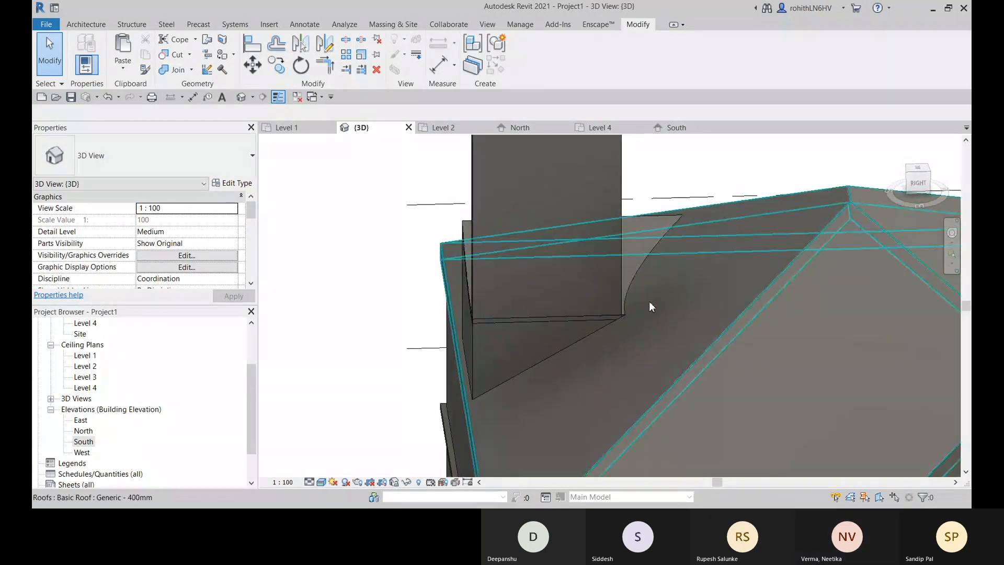
click(591, 288)
drag(622, 415, 616, 413)
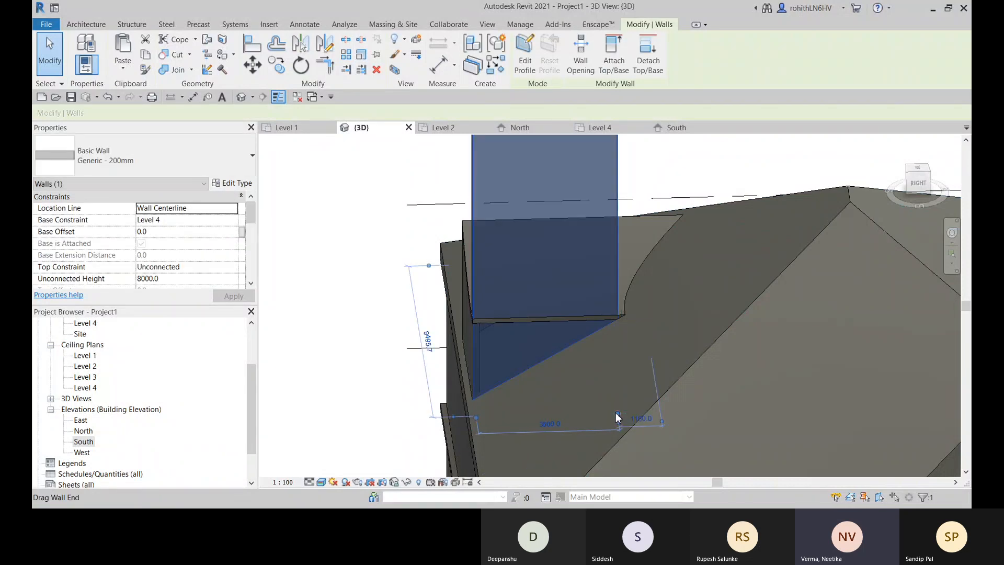
- Lower the shorter side wall's top to the underside of the curved roof, giving an unconnected height of about 2675
scroll(618, 330, up, 4)
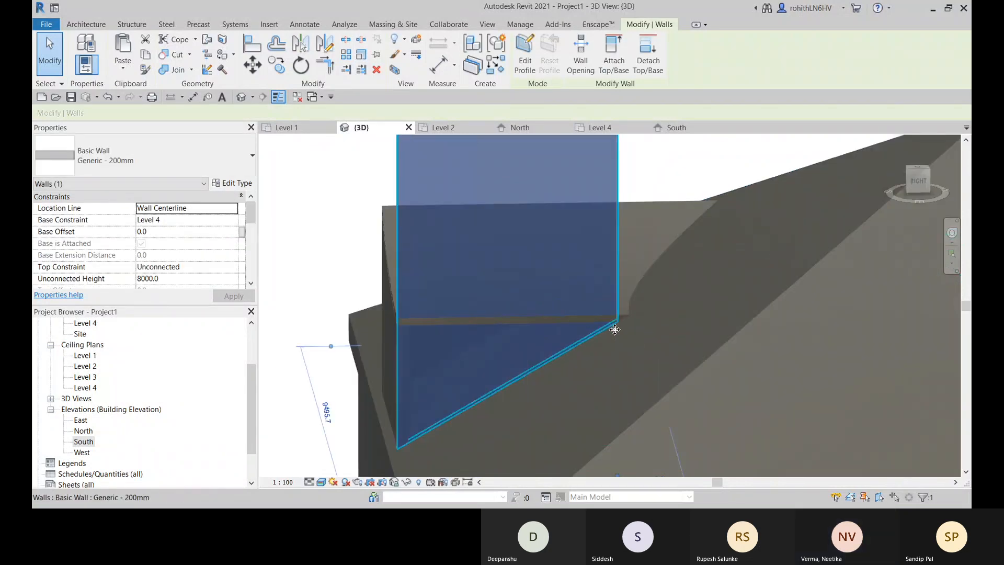
shift+middle_drag(607, 339, 661, 336)
scroll(548, 340, down, 4)
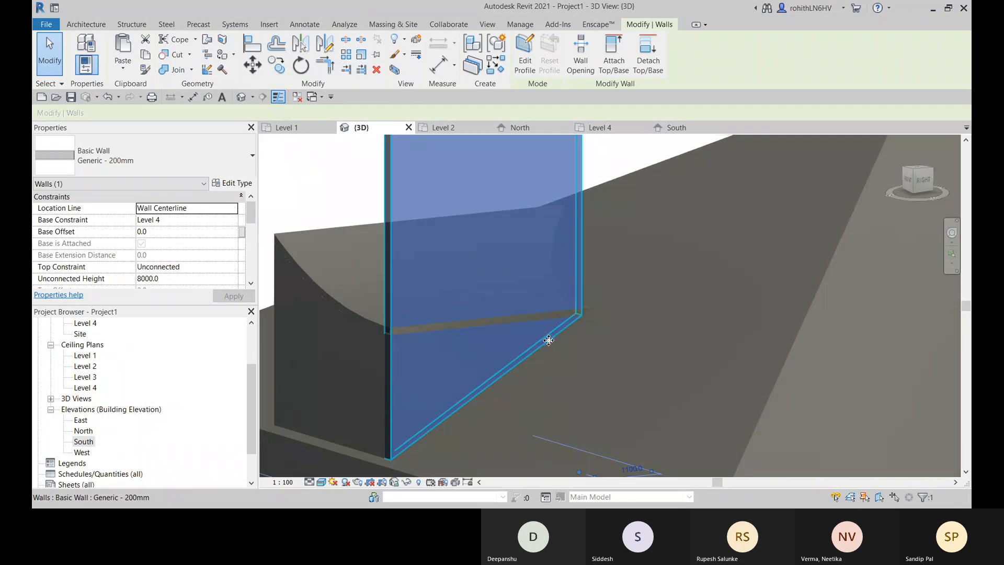
shift+middle_drag(495, 375, 533, 375)
scroll(562, 269, down, 2)
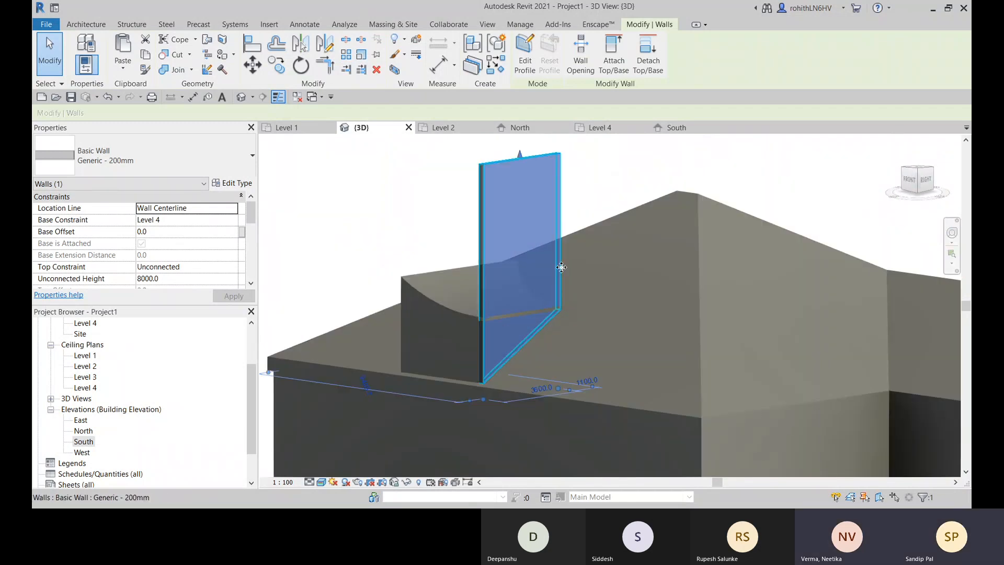
middle_drag(561, 267, 558, 287)
drag(517, 172, 515, 339)
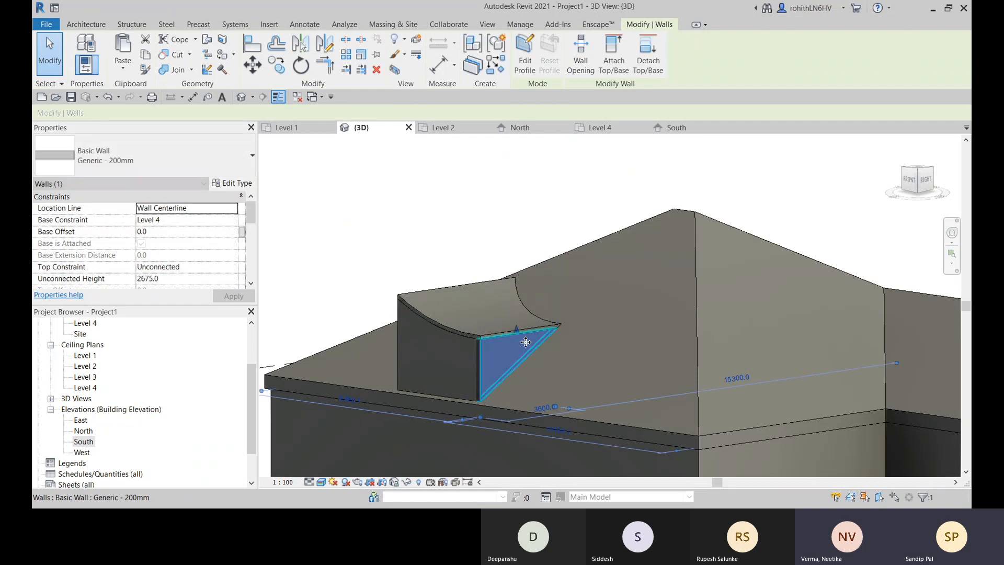
- Examine from several angles how the shorter side wall's top and inner end meet the curved roof and the sloped roof
scroll(563, 331, up, 4)
scroll(546, 312, up, 5)
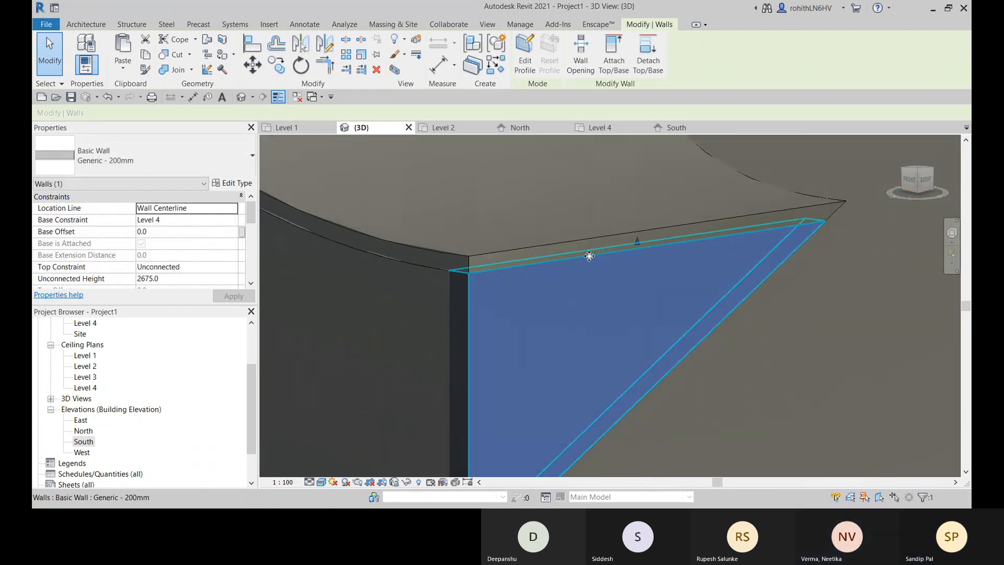
scroll(589, 256, down, 2)
shift+middle_drag(665, 288, 565, 294)
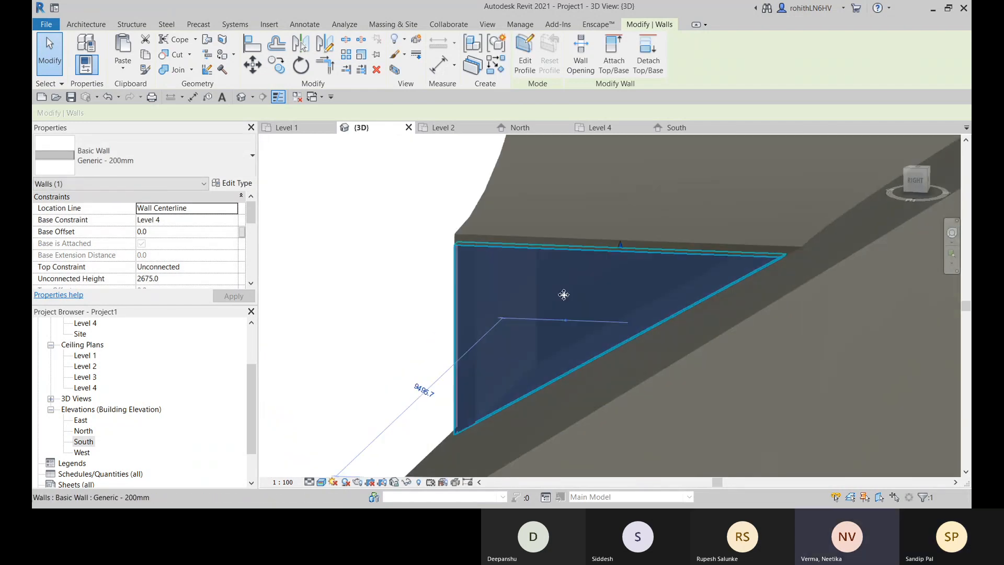
click(368, 275)
scroll(686, 272, up, 4)
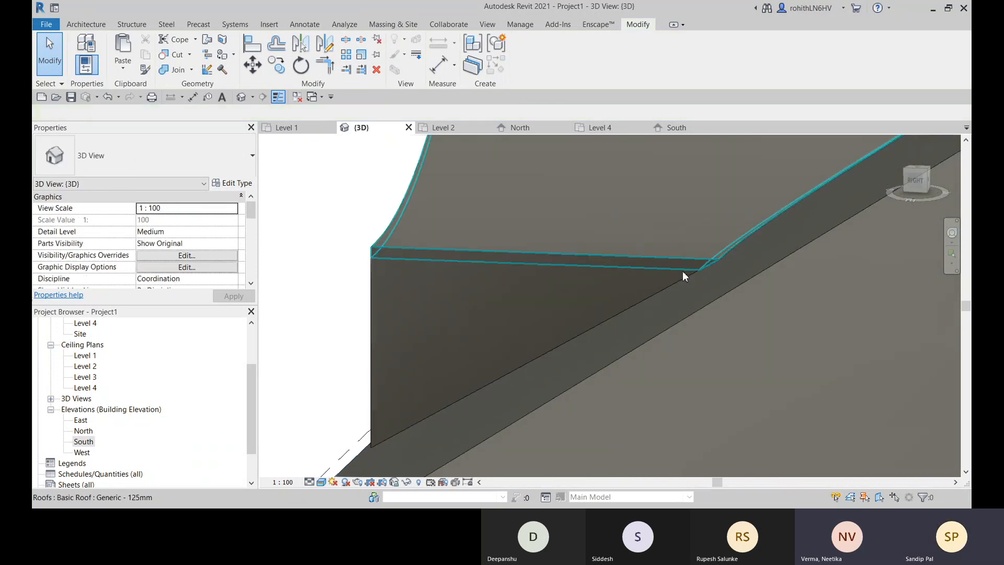
scroll(675, 290, up, 1)
middle_drag(693, 293, 750, 271)
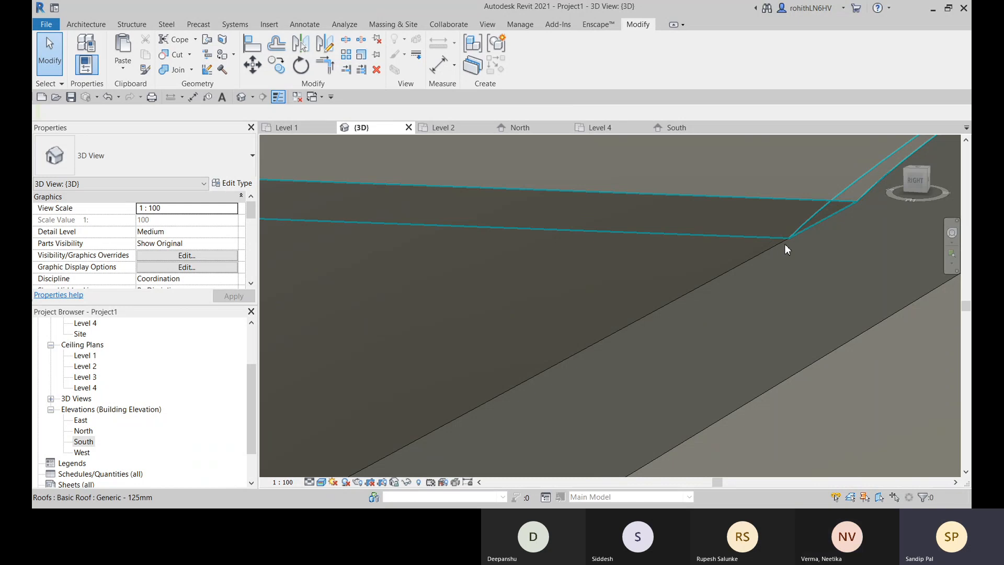
scroll(784, 244, up, 2)
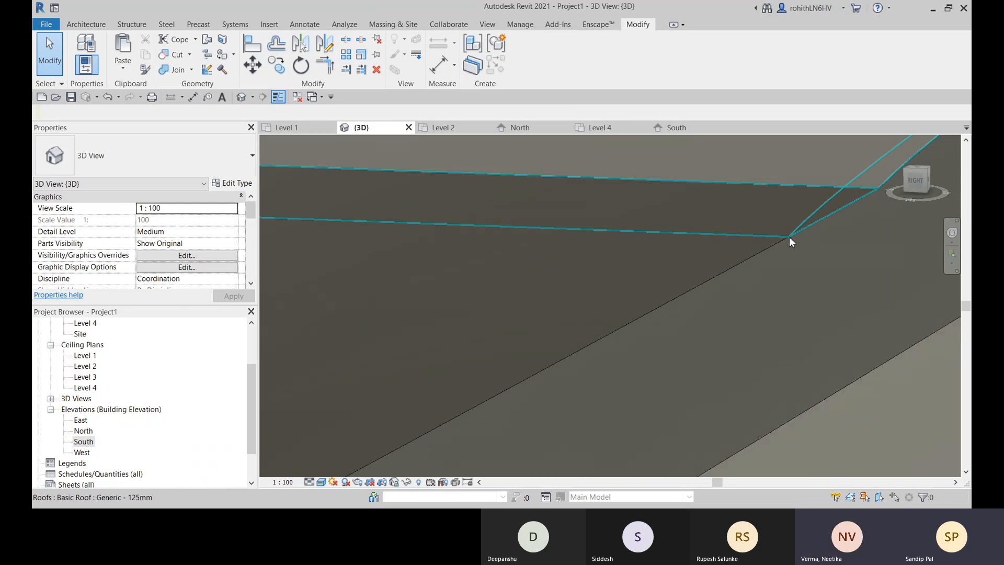
scroll(785, 238, down, 2)
scroll(779, 240, up, 2)
scroll(778, 243, down, 1)
scroll(779, 246, down, 5)
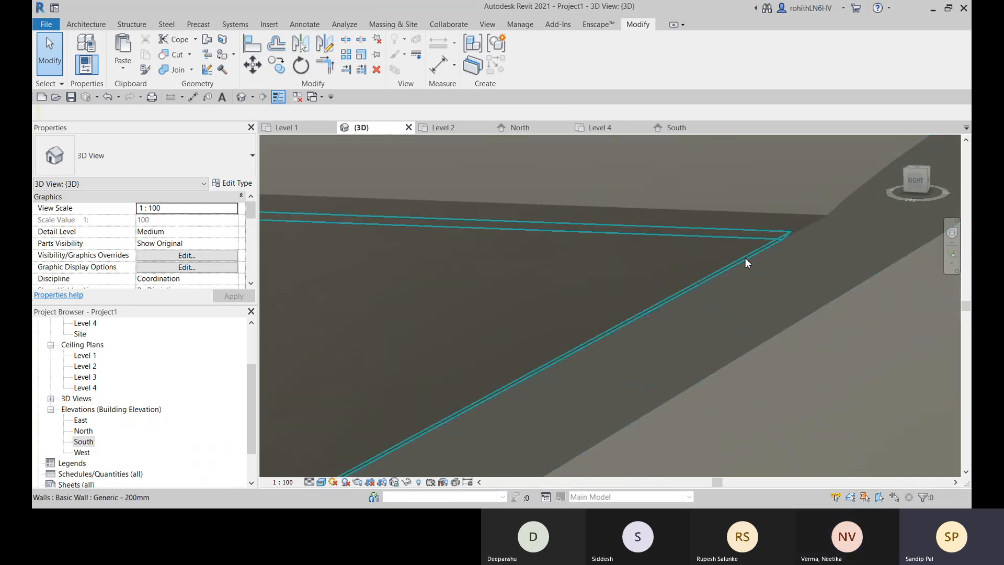
middle_drag(728, 265, 744, 273)
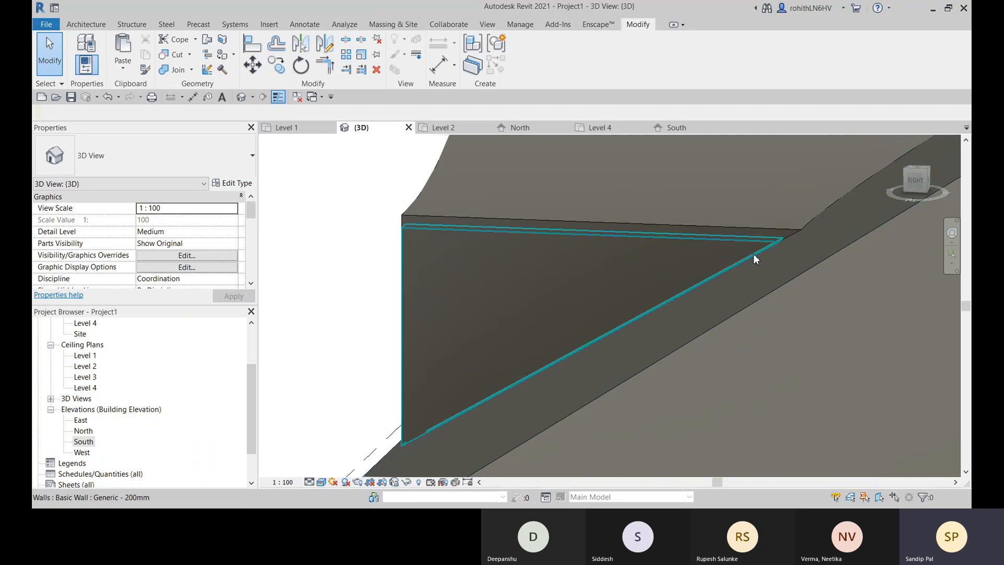
scroll(598, 336, down, 2)
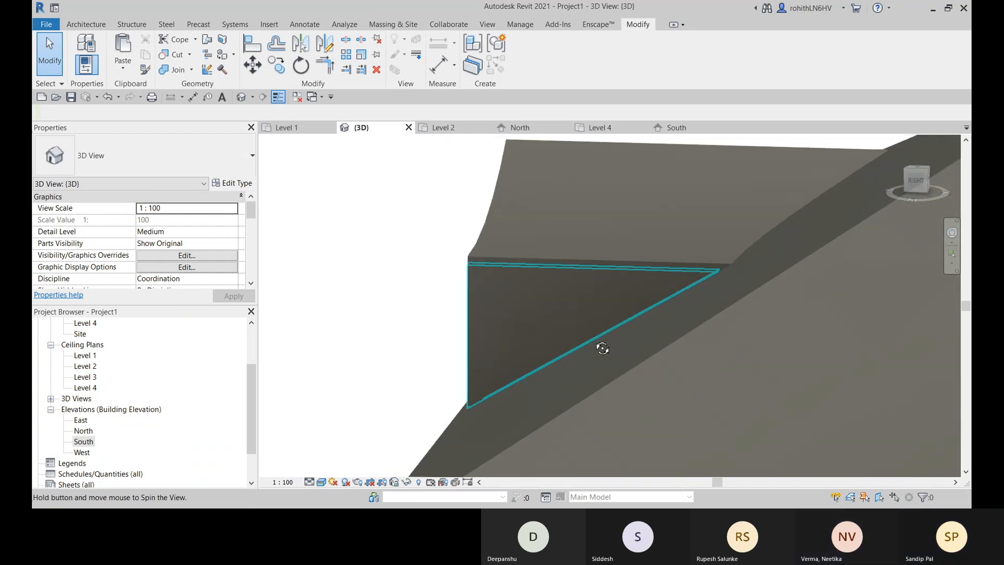
shift+middle_drag(601, 348, 591, 299)
scroll(684, 271, up, 4)
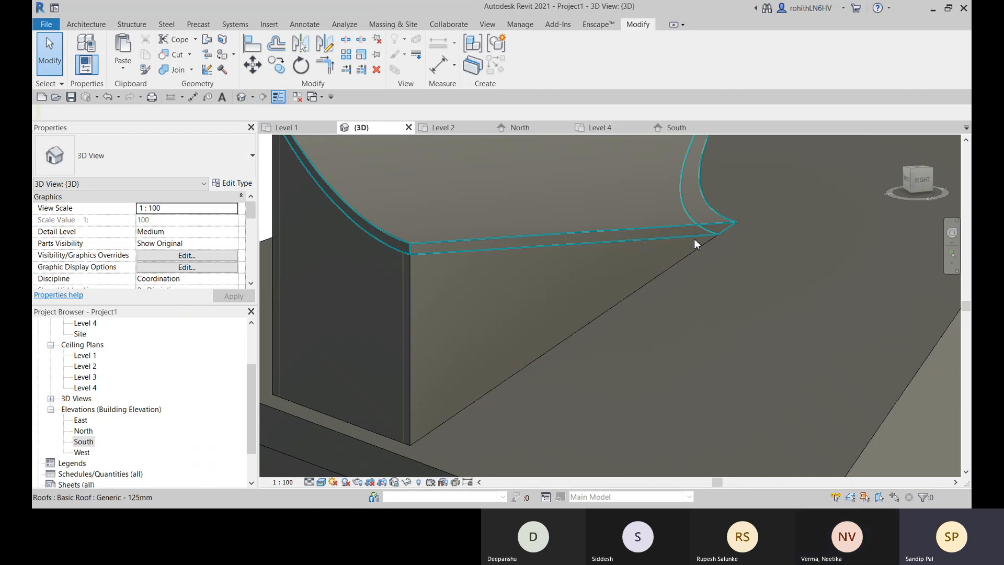
- Detach the top of the opposite, longer side wall from the curved extruded roof
scroll(715, 240, up, 3)
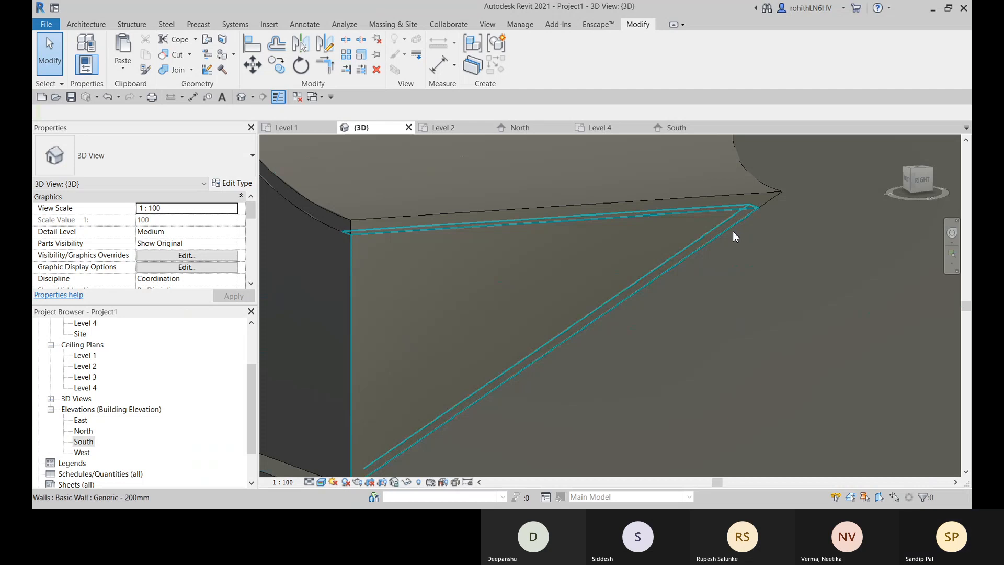
middle_drag(733, 232, 721, 228)
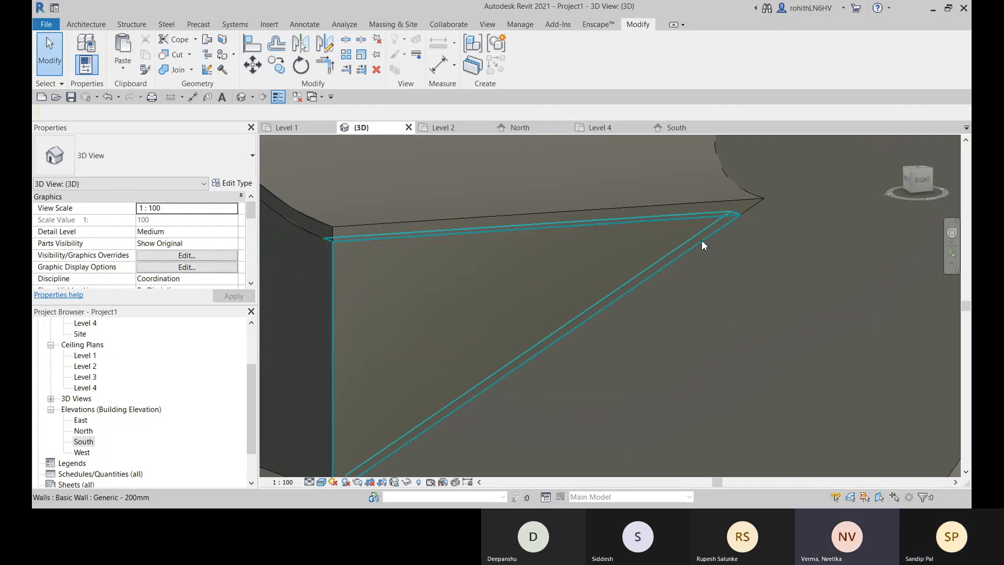
scroll(702, 240, down, 2)
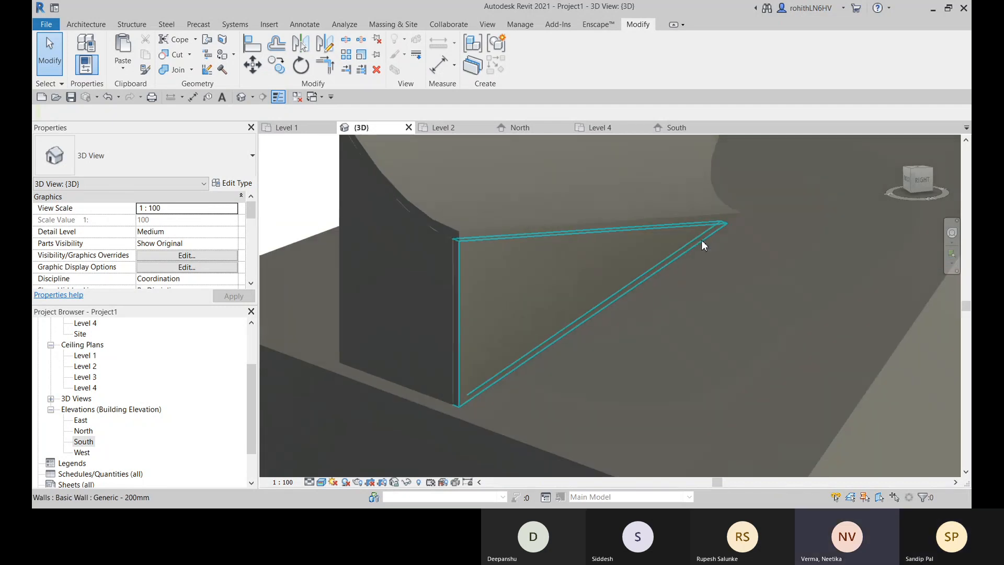
scroll(672, 238, down, 2)
click(662, 243)
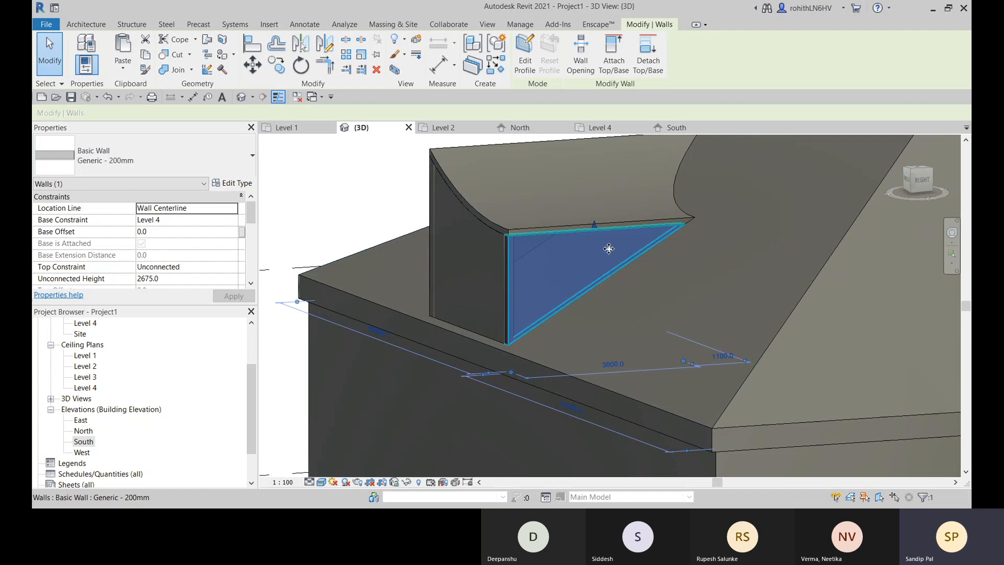
mouse_move(609, 248)
shift+middle_down()
mouse_move(579, 322)
mouse_move(615, 350)
mouse_move(630, 322)
mouse_move(570, 316)
shift+middle_up()
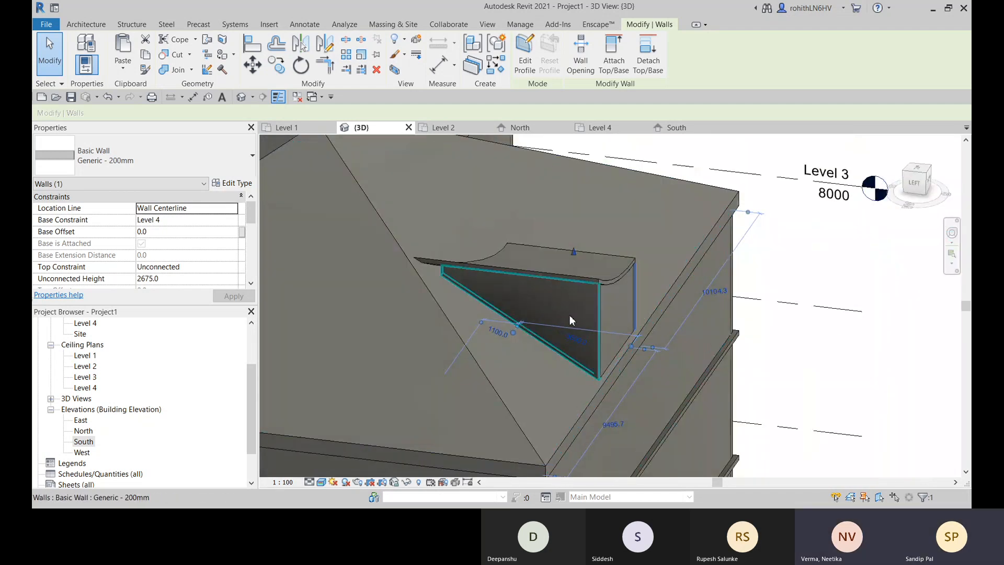
click(549, 312)
scroll(538, 319, up, 3)
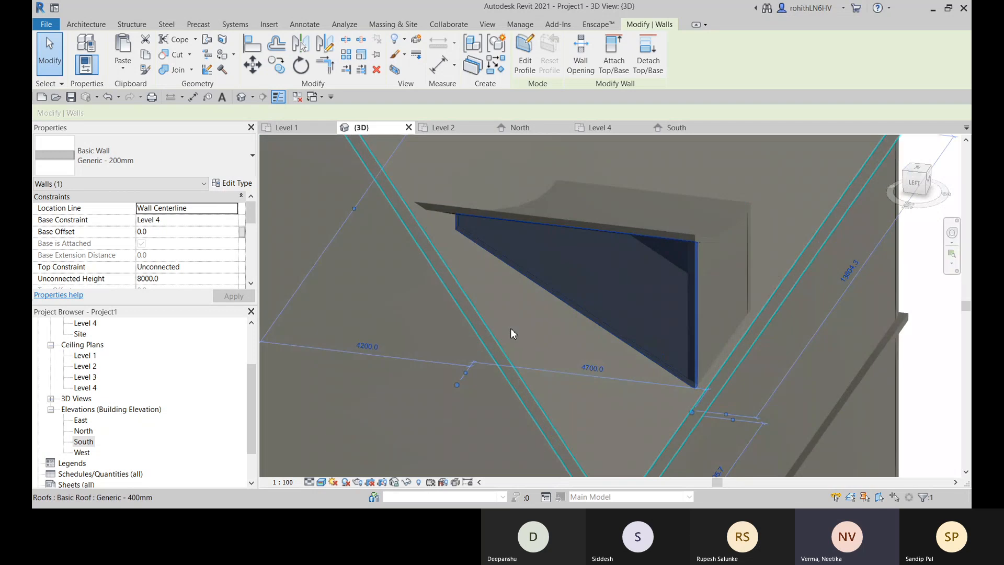
click(648, 61)
click(645, 223)
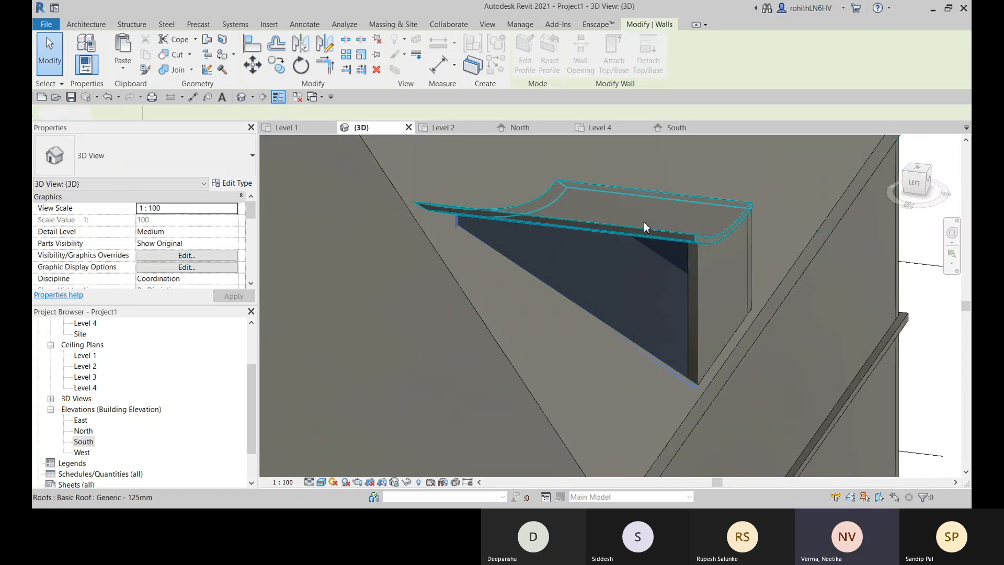
scroll(646, 246, down, 2)
middle_drag(658, 302, 558, 340)
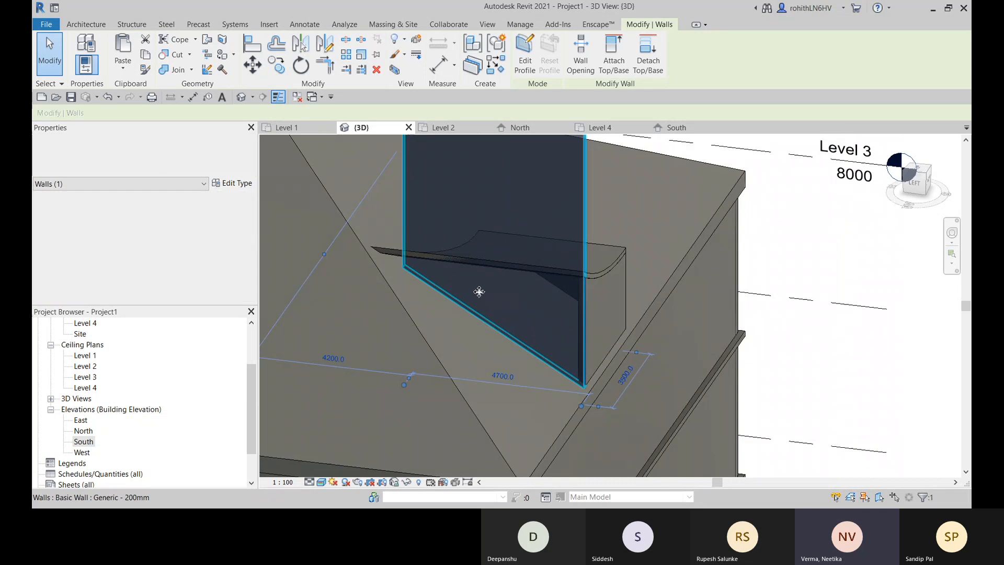
- Extend the detached side wall at its inner end along the sloped roof to a length of about 5500
scroll(544, 325, down, 3)
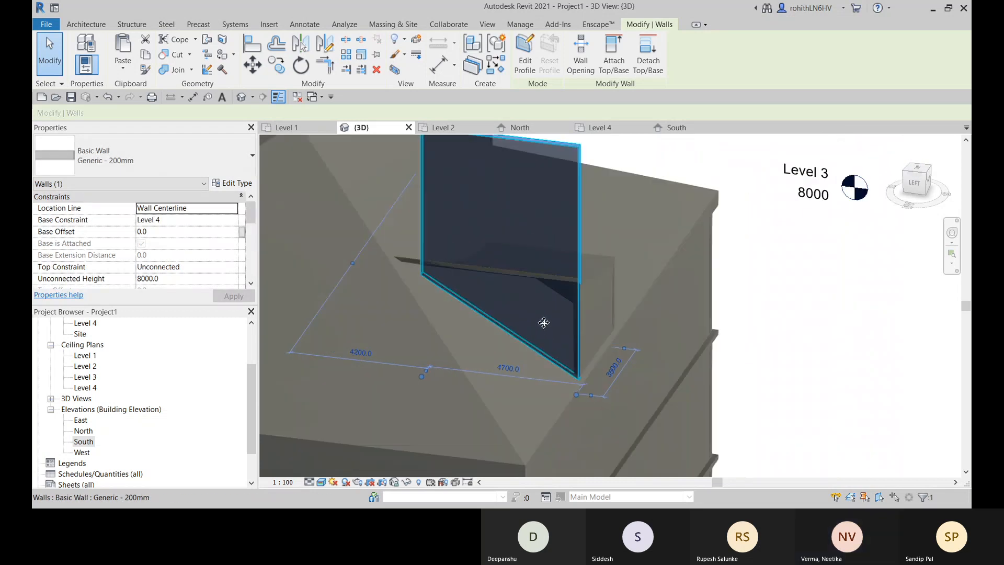
click(822, 325)
scroll(517, 306, up, 2)
shift+middle_drag(517, 307, 460, 286)
click(468, 296)
scroll(594, 319, down, 2)
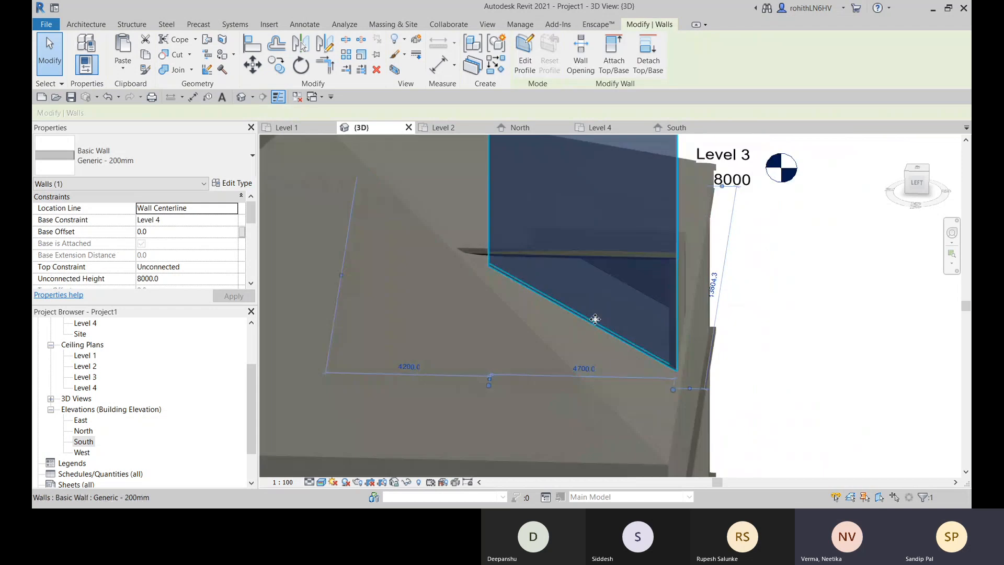
shift+middle_drag(567, 346, 581, 319)
scroll(510, 282, up, 1)
scroll(511, 281, up, 3)
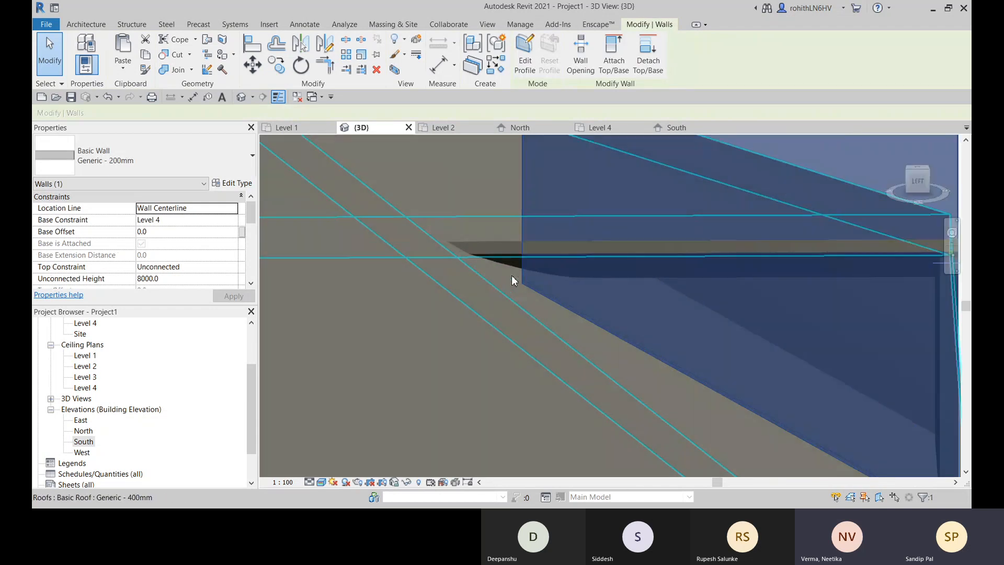
scroll(513, 272, down, 2)
scroll(539, 296, down, 2)
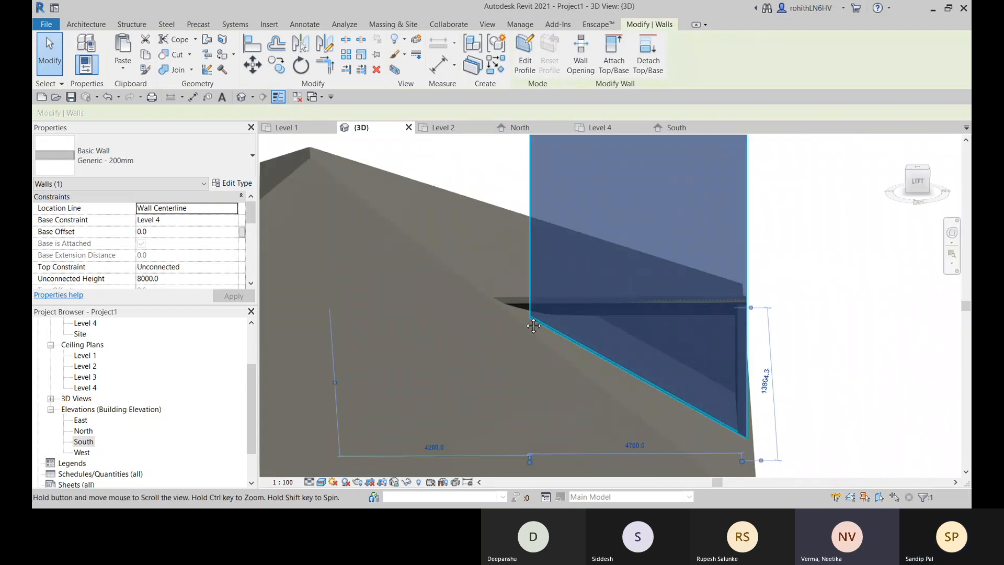
scroll(545, 328, down, 1)
mouse_move(545, 330)
shift+middle_down()
mouse_move(556, 366)
mouse_move(541, 337)
mouse_move(534, 354)
shift+middle_up()
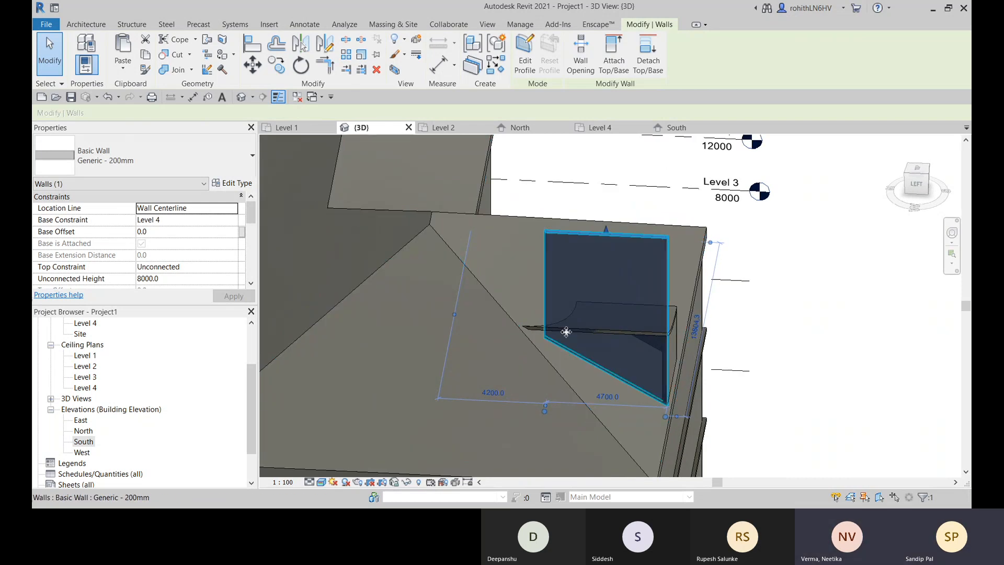
scroll(578, 340, up, 4)
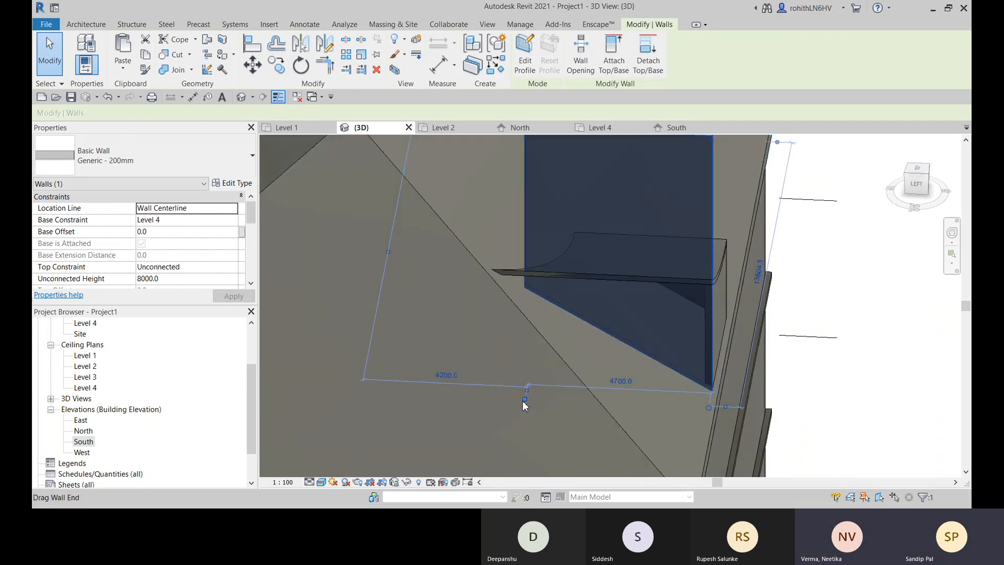
drag(525, 399, 504, 398)
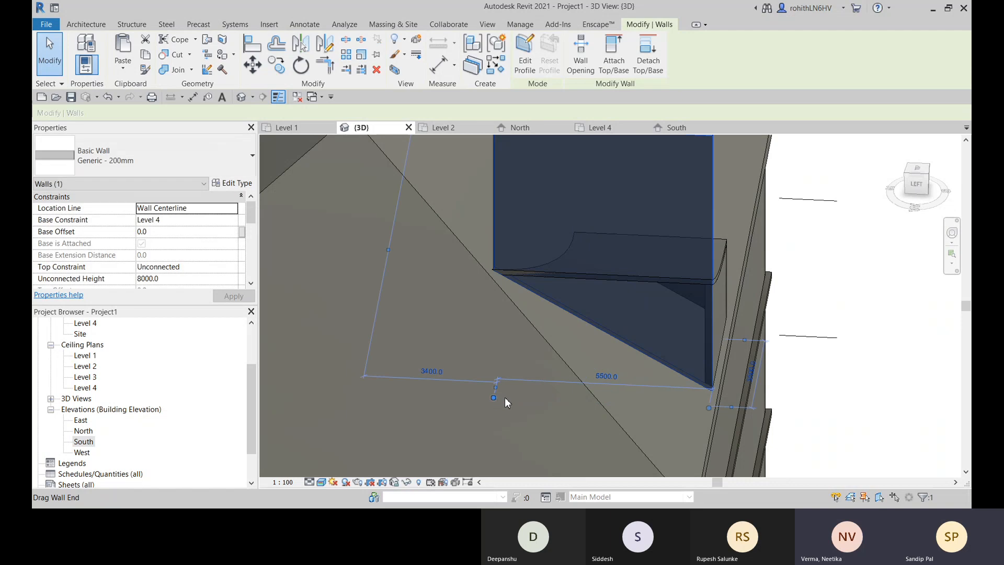
- Examine from several angles how the extended side wall's inner end meets the curved roof's tip and the sloped roof
scroll(511, 271, up, 5)
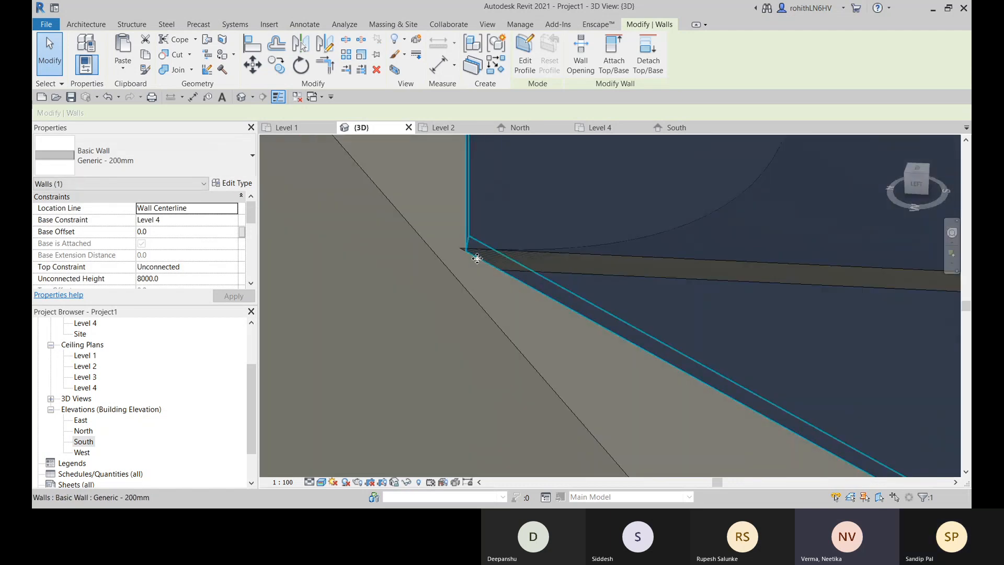
scroll(475, 256, up, 1)
scroll(482, 265, down, 1)
scroll(545, 299, down, 1)
scroll(545, 299, down, 1)
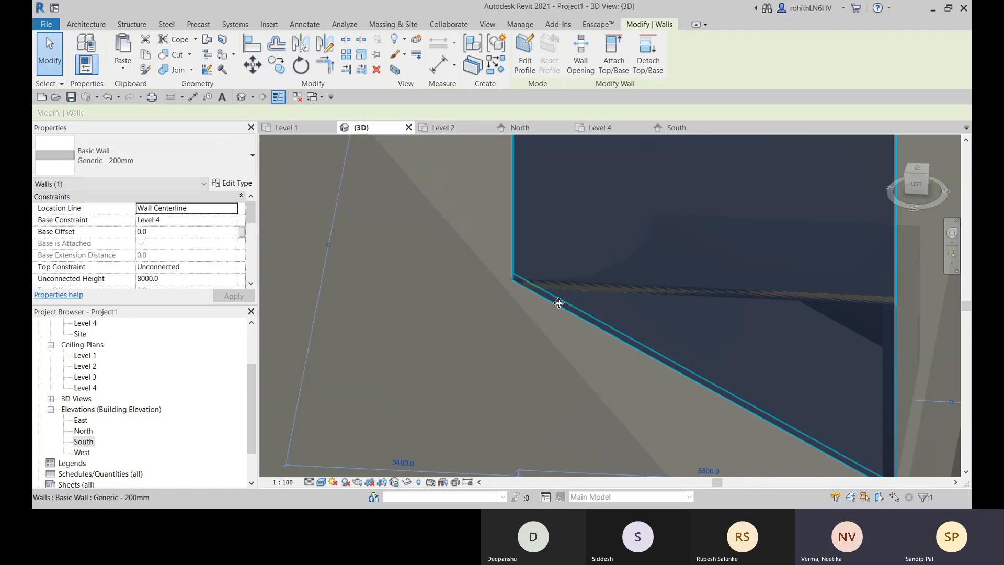
mouse_move(558, 302)
shift+middle_down()
mouse_move(565, 287)
mouse_move(542, 296)
shift+middle_up()
scroll(549, 302, up, 1)
scroll(549, 296, up, 1)
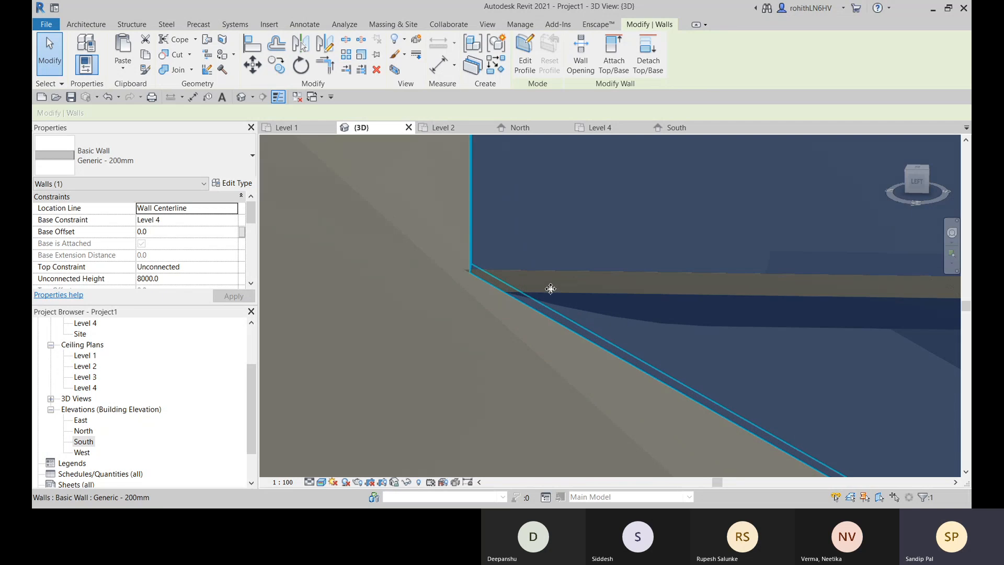
scroll(549, 290, down, 1)
scroll(561, 300, up, 1)
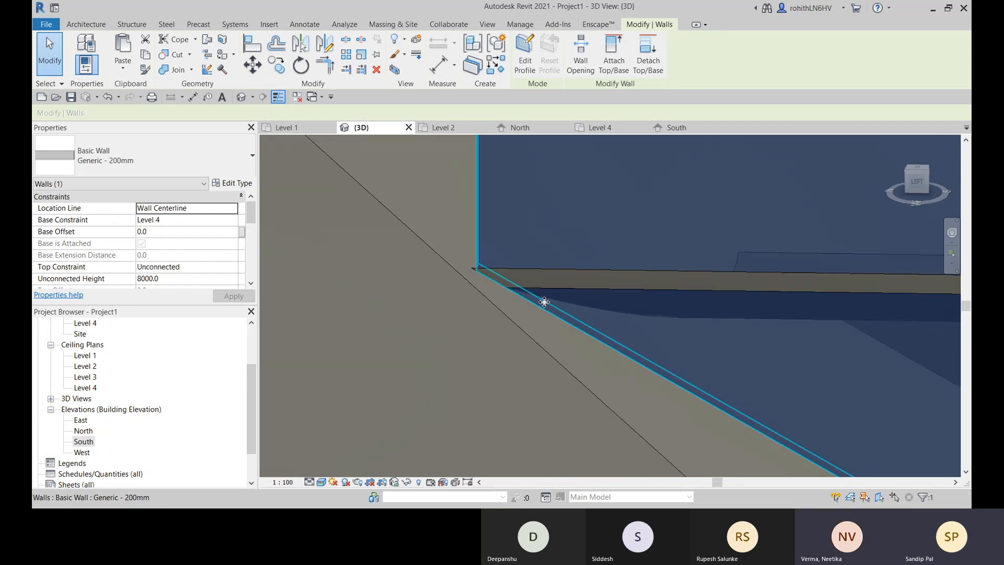
scroll(539, 337, up, 1)
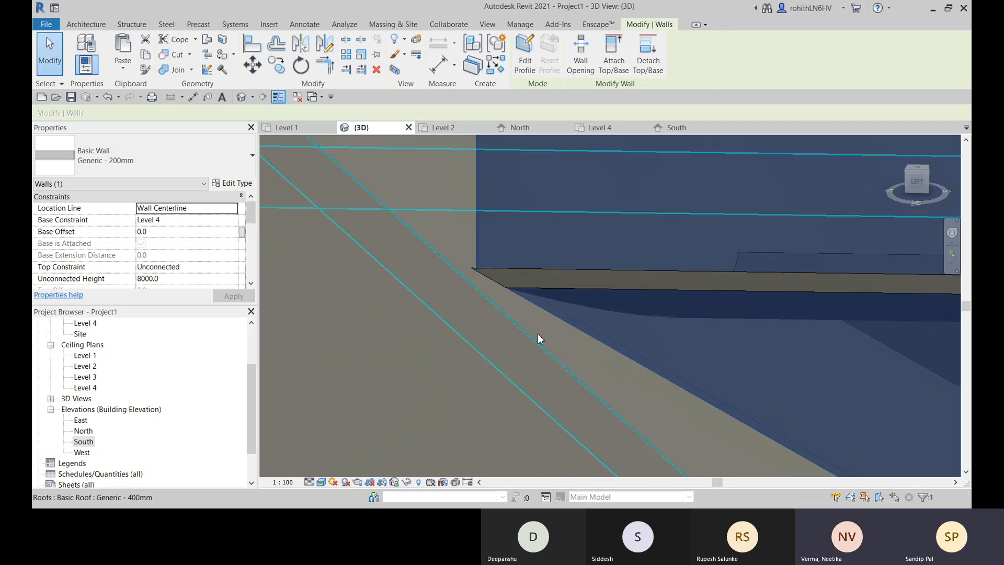
scroll(534, 303, down, 2)
scroll(537, 304, down, 4)
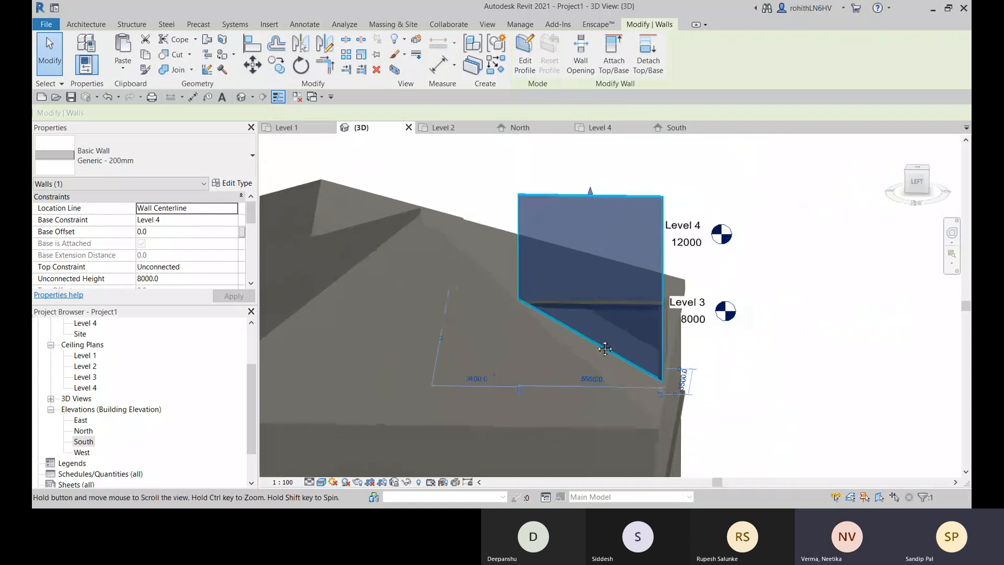
scroll(569, 321, down, 1)
scroll(540, 303, up, 5)
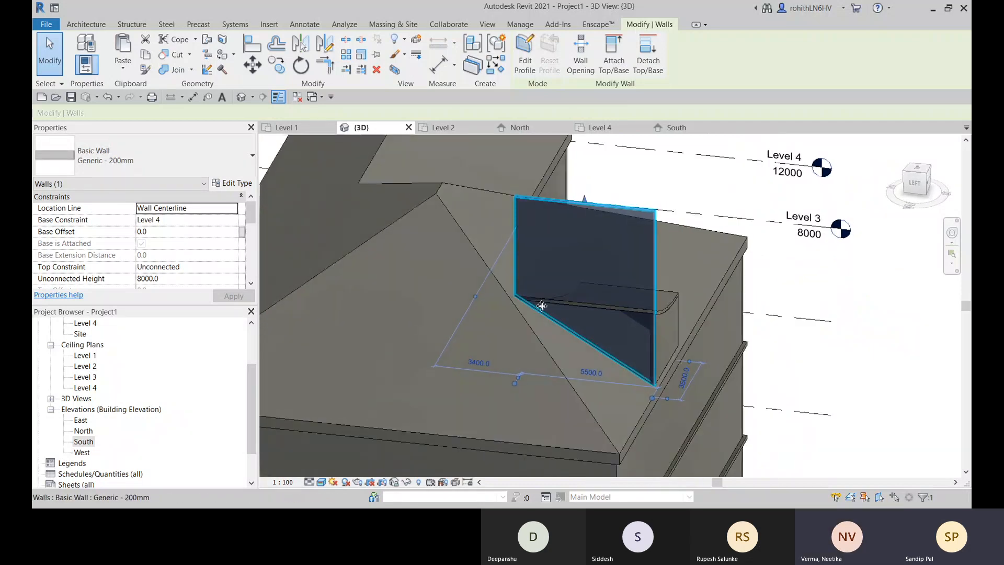
middle_drag(523, 306, 504, 293)
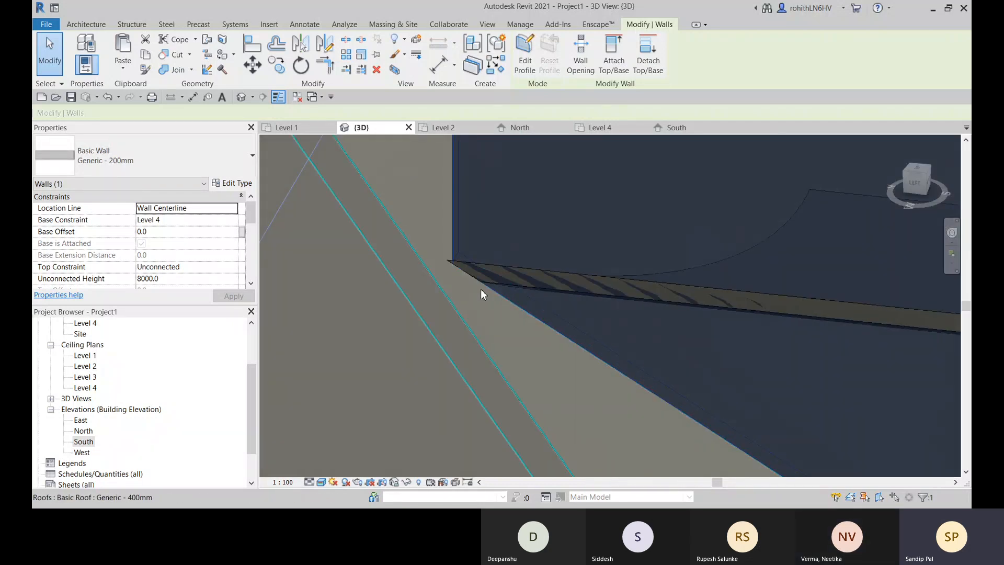
scroll(482, 293, up, 1)
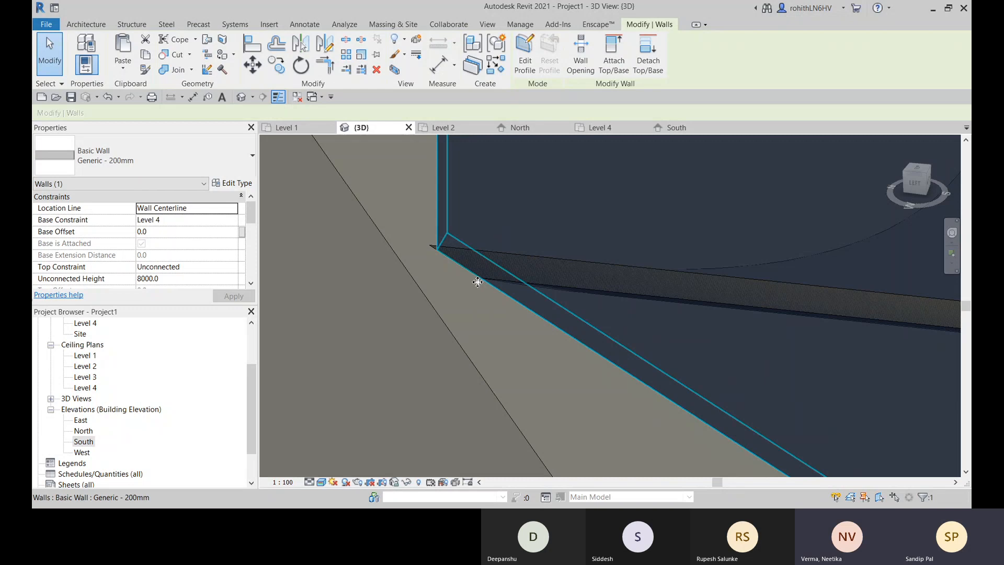
scroll(478, 282, down, 5)
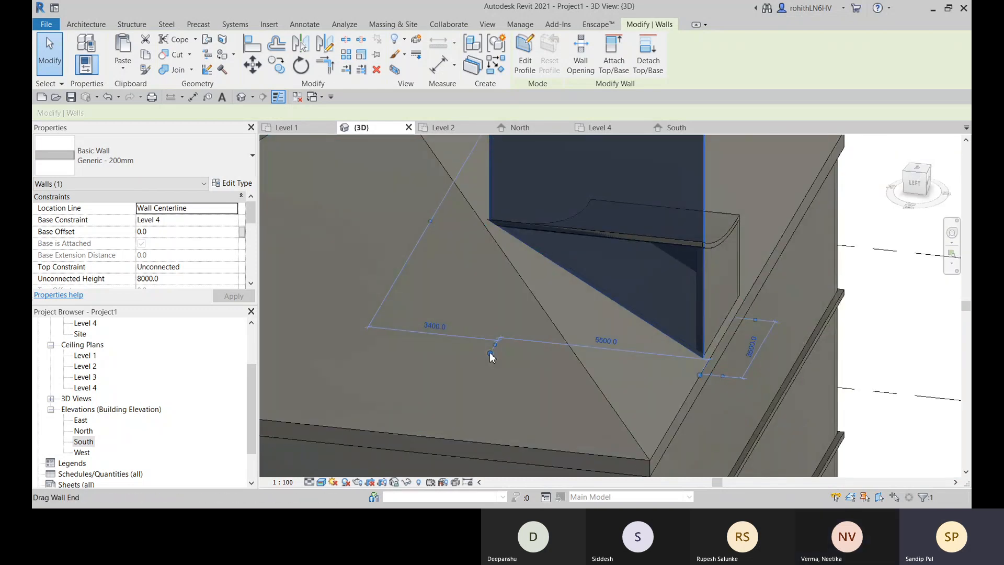
- Shorten the detached side wall at its inner end to a length of about 5200
drag(490, 354, 499, 351)
scroll(507, 240, up, 4)
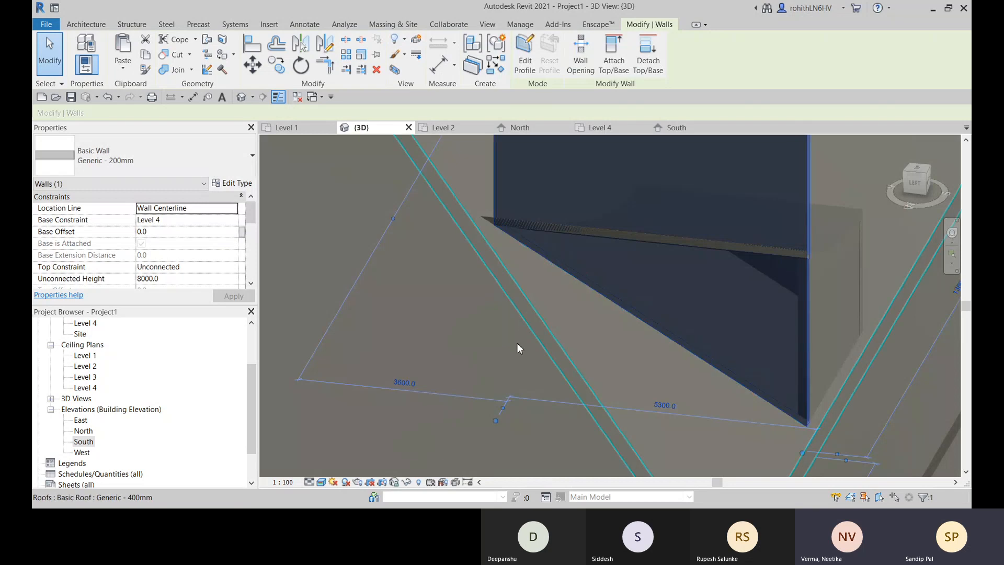
scroll(521, 285, up, 2)
middle_drag(520, 311, 517, 228)
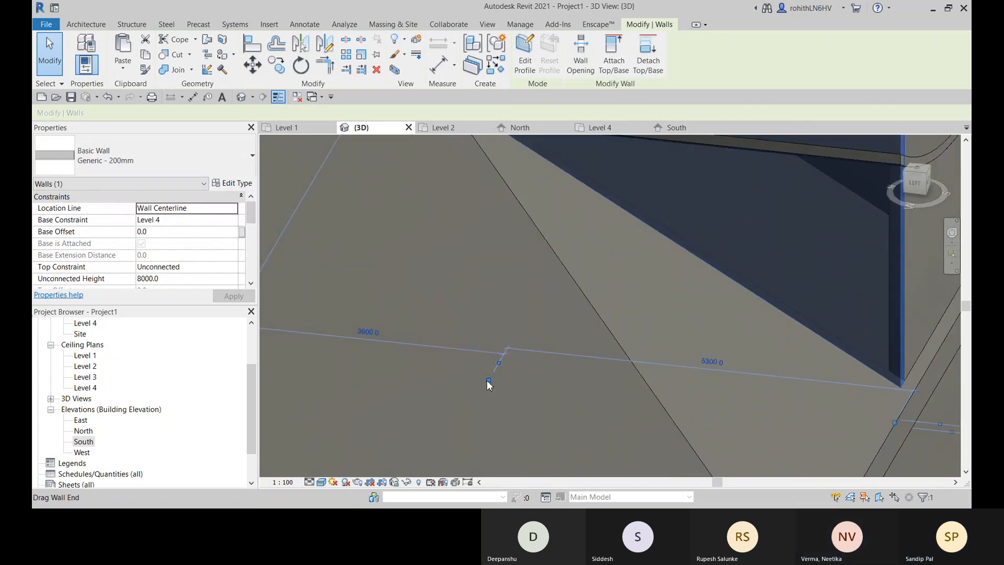
drag(488, 381, 518, 369)
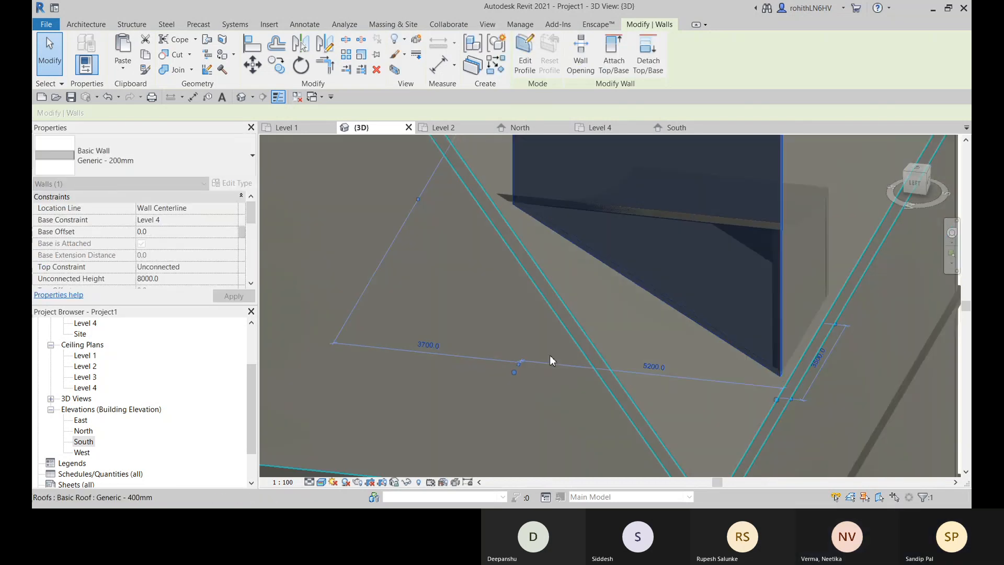
scroll(534, 210, up, 2)
middle_drag(522, 338, 517, 254)
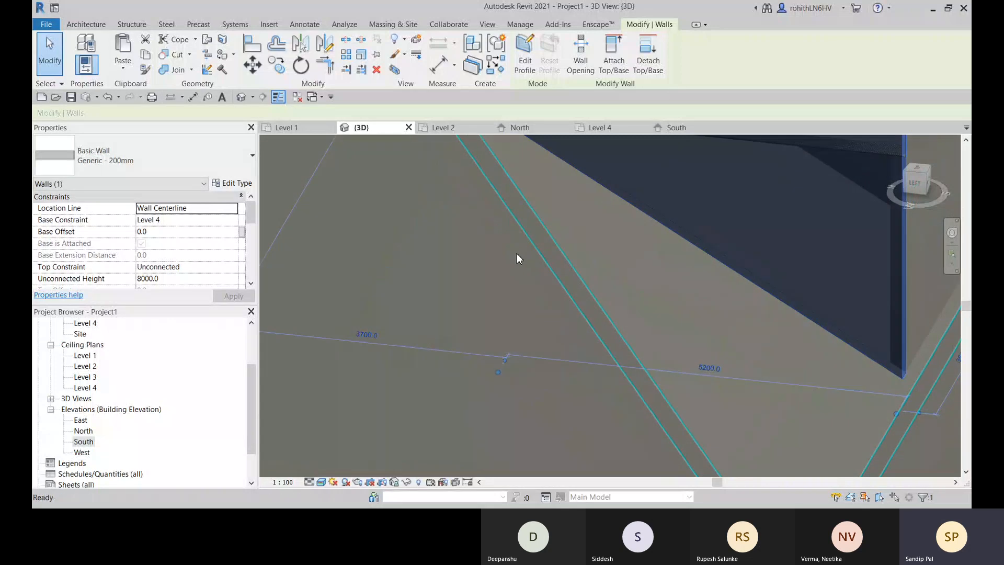
- Set the detached side wall's length to 5210
click(707, 369)
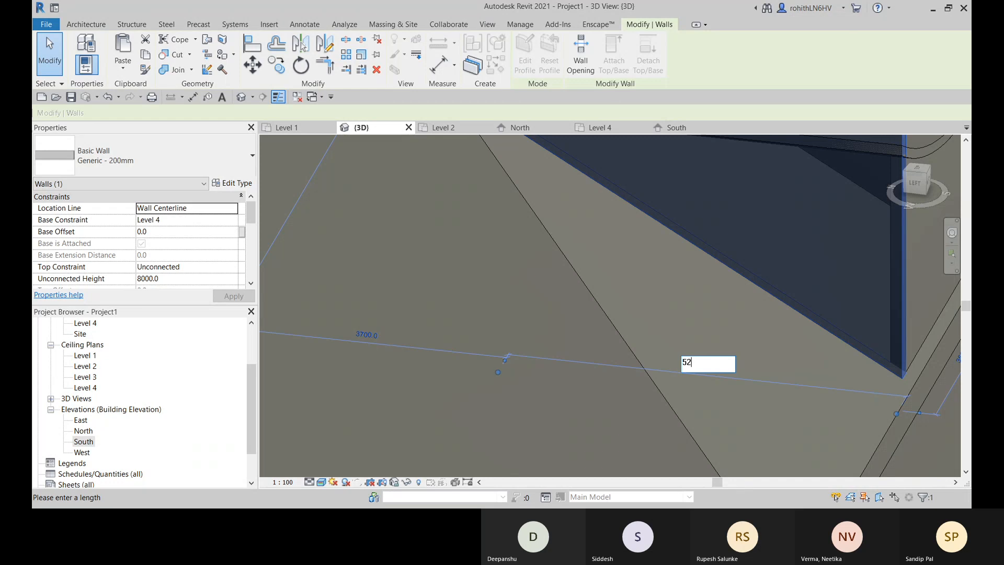
text(5210)
key(Return)
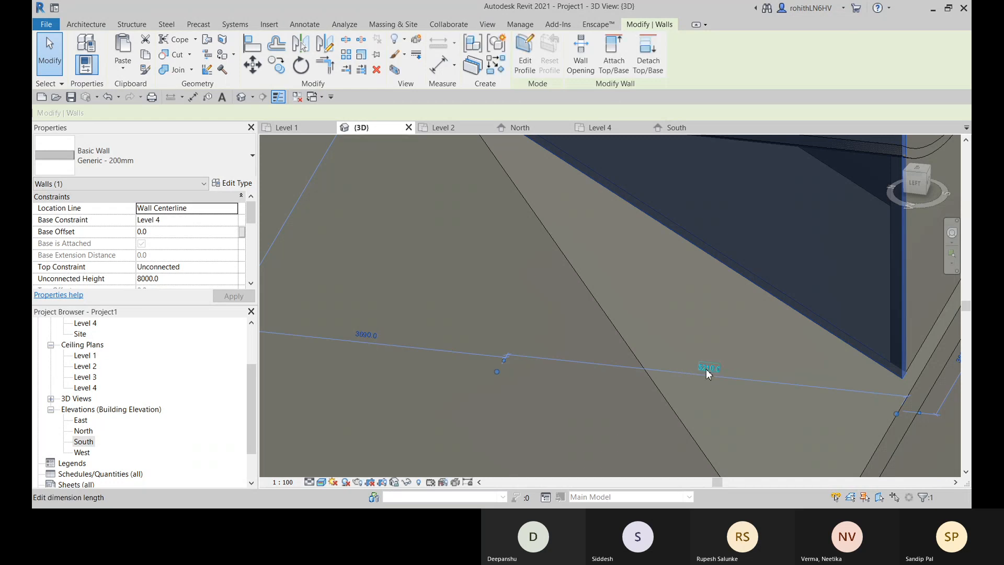
scroll(706, 369, down, 2)
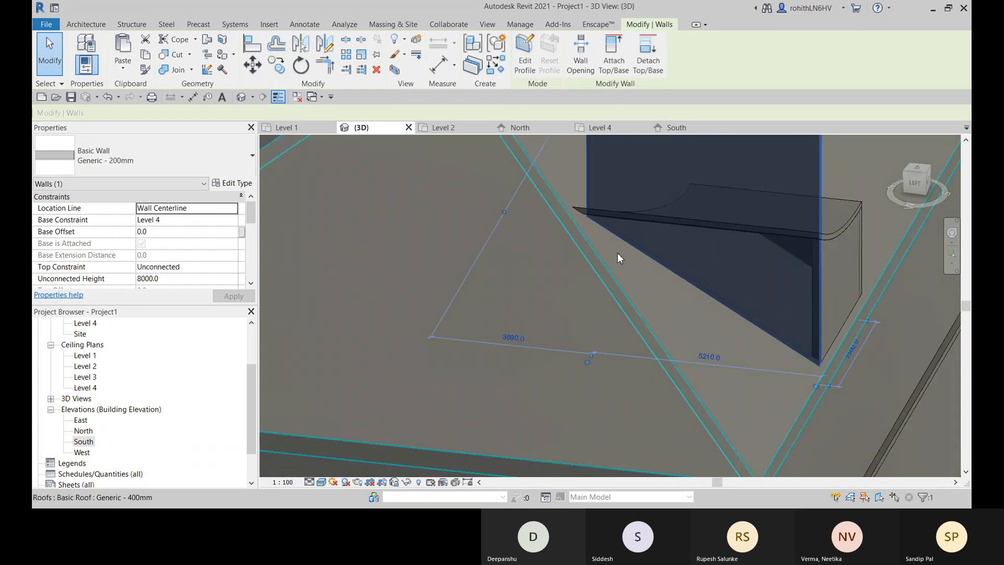
- Set the detached side wall's length to 5225 and check its inner end against the curved roof's tip
click(708, 356)
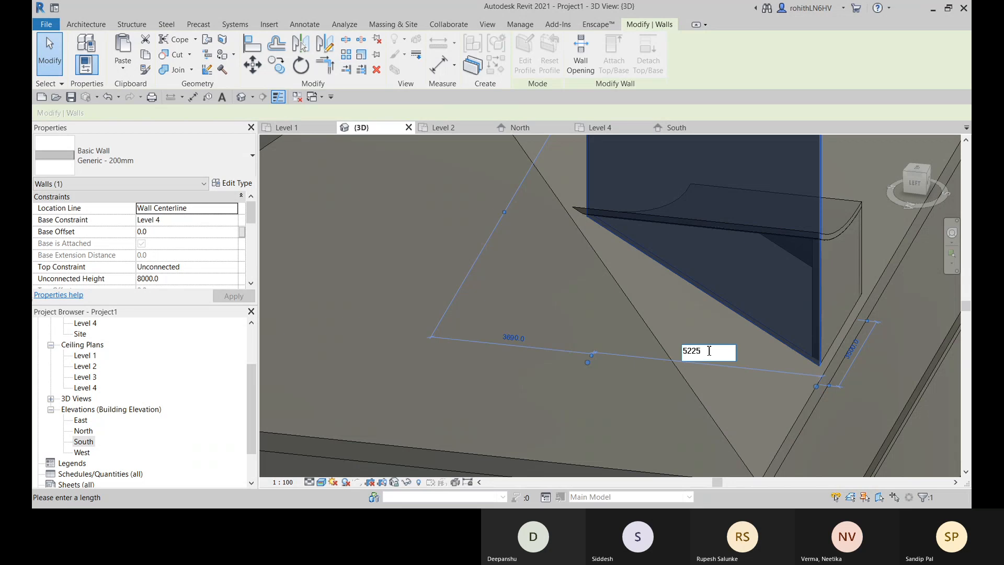
text(5225)
key(Return)
scroll(598, 224, up, 4)
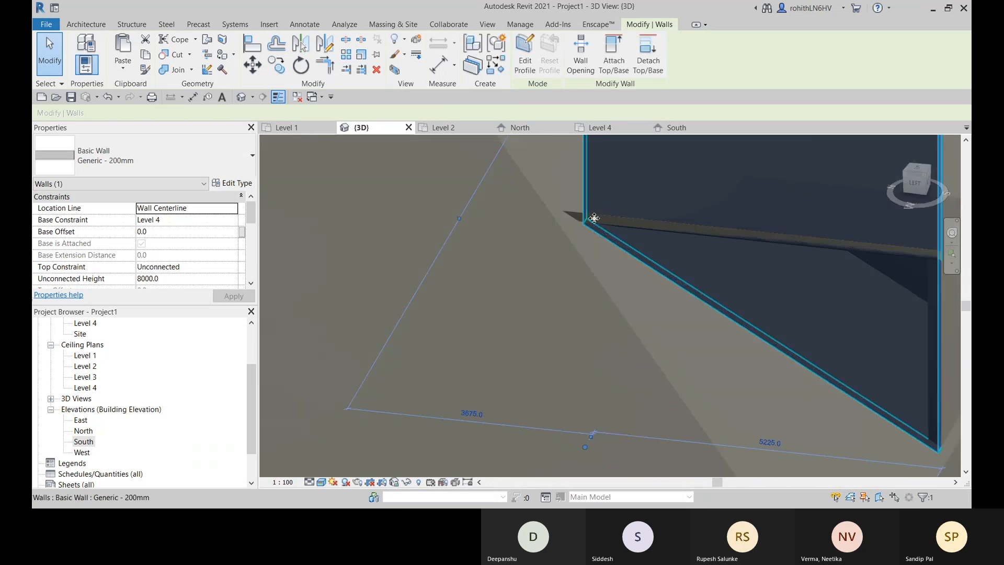
scroll(680, 366, down, 4)
middle_drag(777, 416, 720, 361)
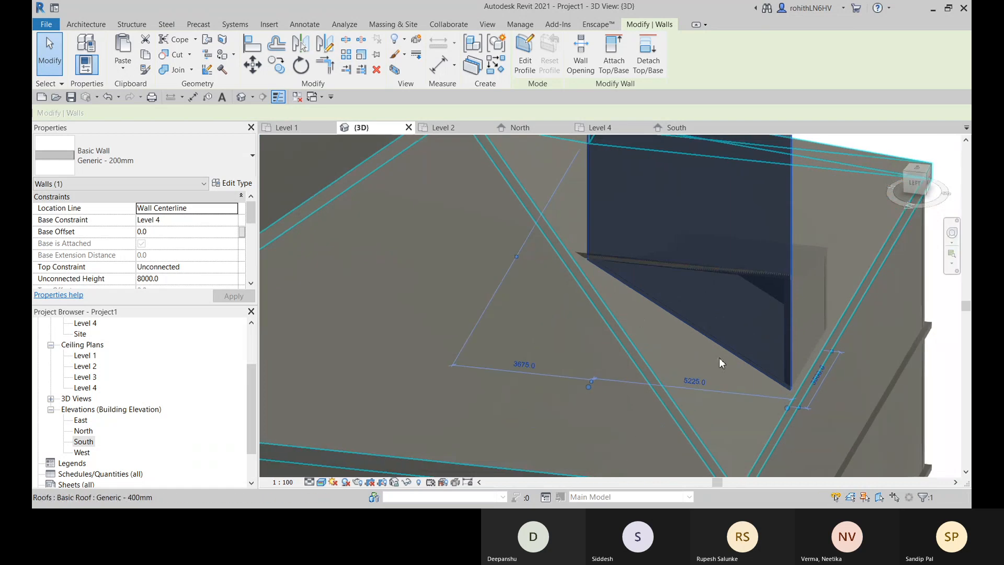
- Set the detached side wall's length to 5250 and check its inner end against the curved roof's tip
click(695, 381)
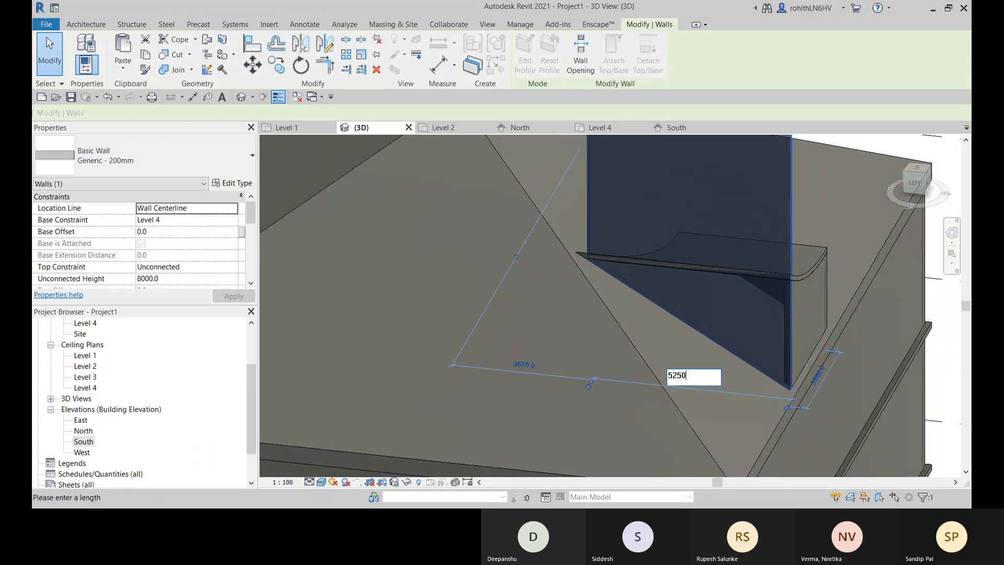
scroll(612, 265, up, 5)
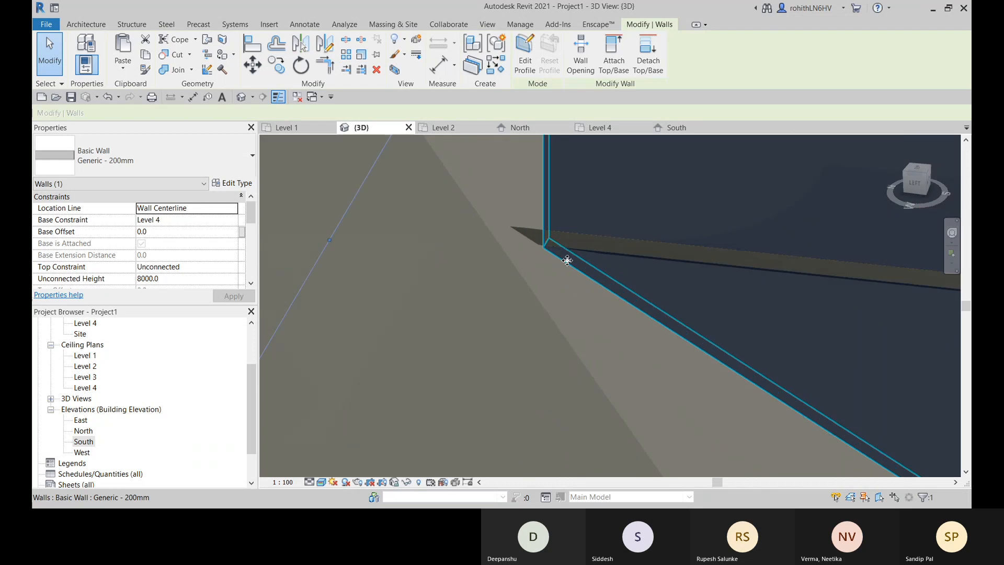
scroll(544, 243, down, 4)
middle_drag(607, 278, 599, 270)
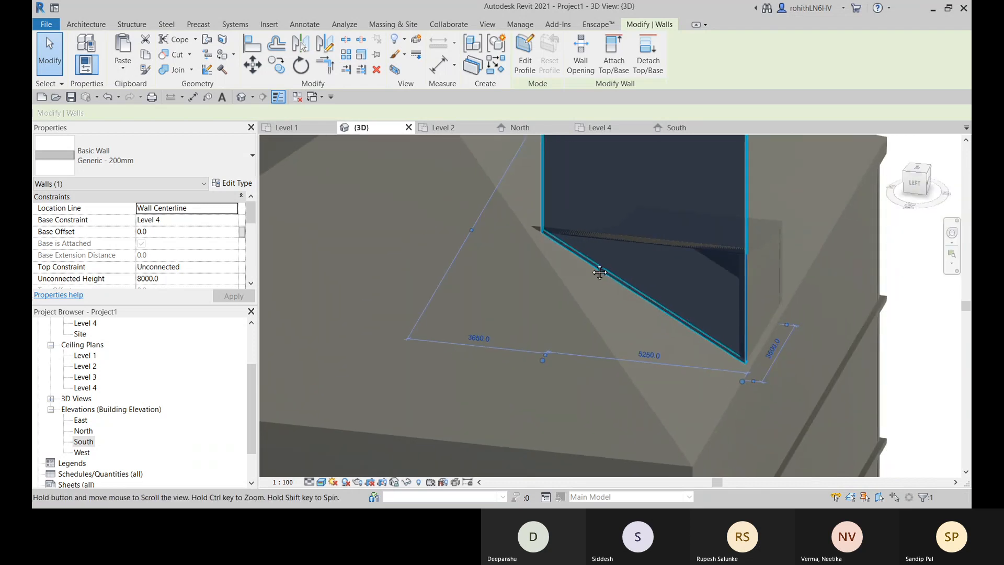
- Set the detached side wall's length to 5300
scroll(650, 355, up, 2)
click(648, 358)
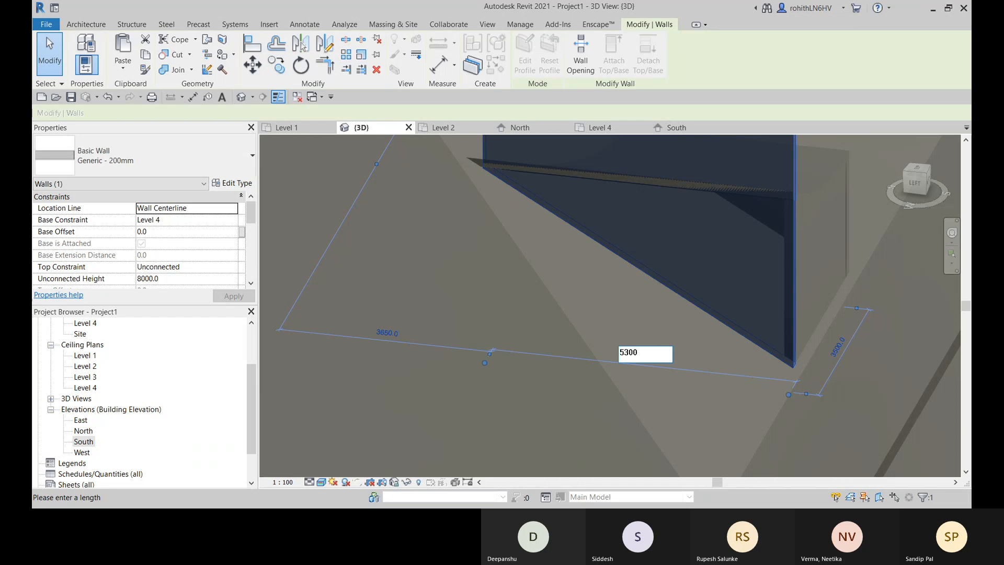
text(5300)
key(Return)
- Examine closely how the lengthened side wall's inner end meets the curved roof's tip and the sloped roof
scroll(500, 181, up, 4)
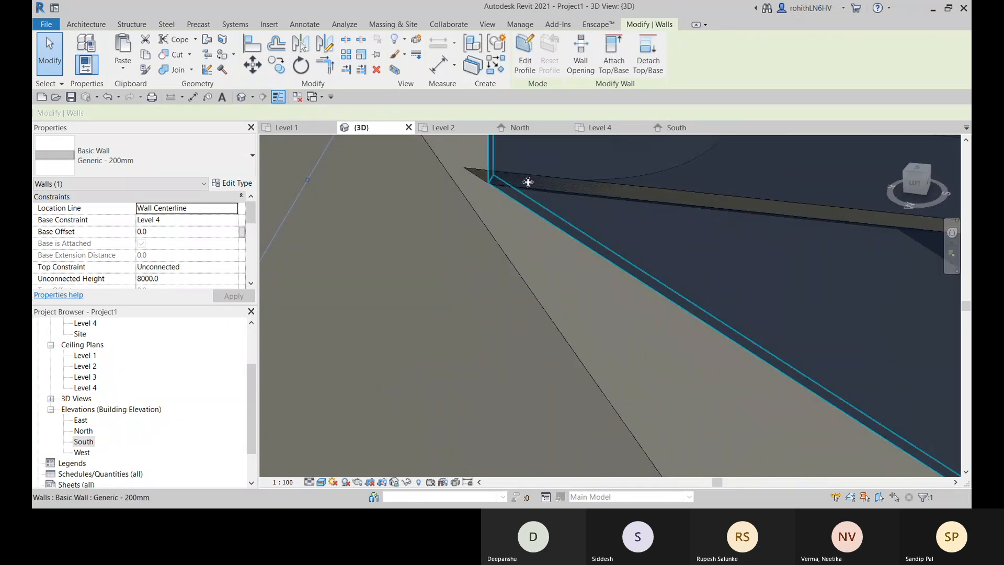
scroll(528, 182, down, 3)
middle_drag(515, 193, 446, 154)
scroll(480, 145, up, 4)
scroll(469, 208, up, 2)
scroll(472, 215, down, 3)
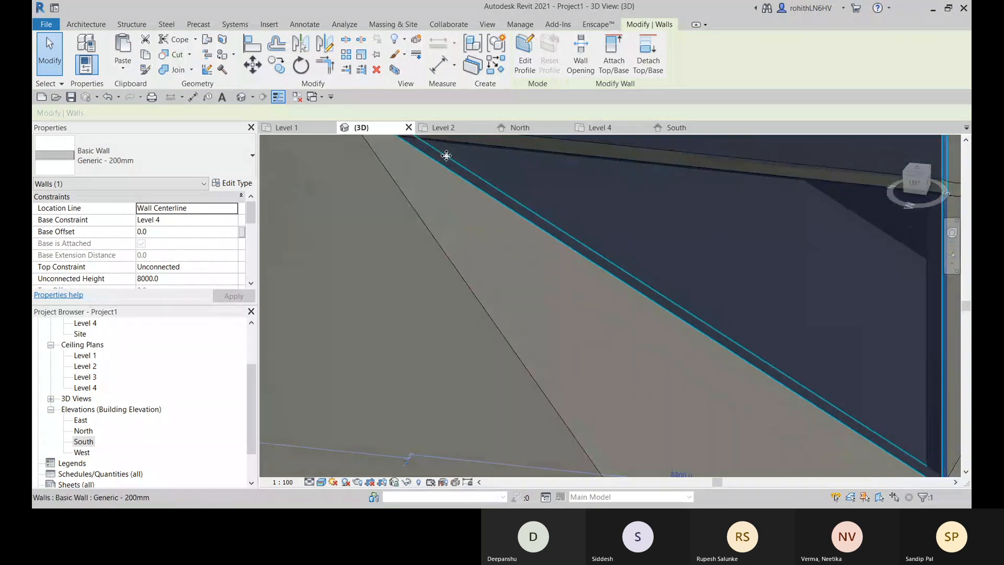
scroll(473, 168, down, 3)
middle_drag(550, 208, 455, 220)
scroll(444, 219, up, 5)
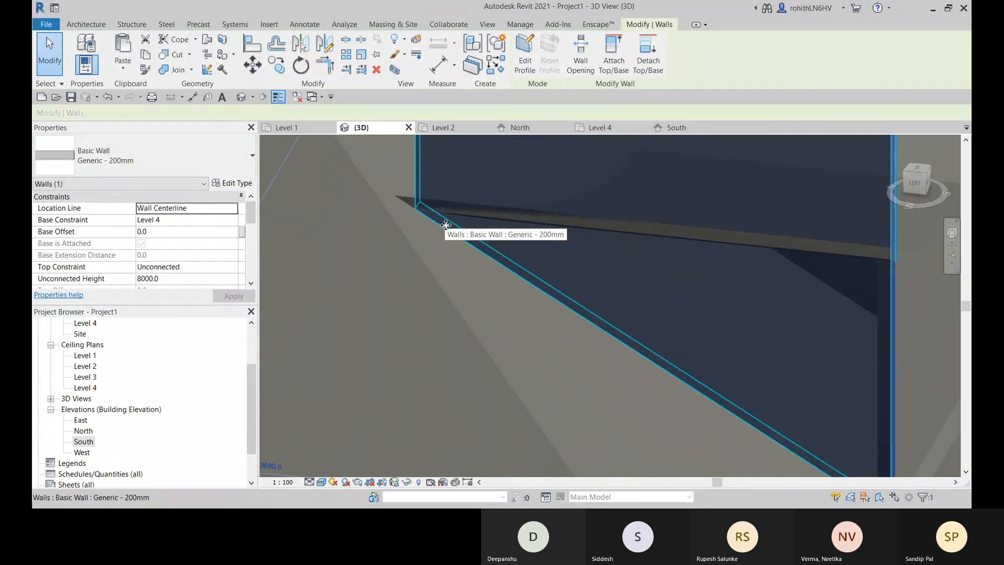
scroll(405, 205, up, 2)
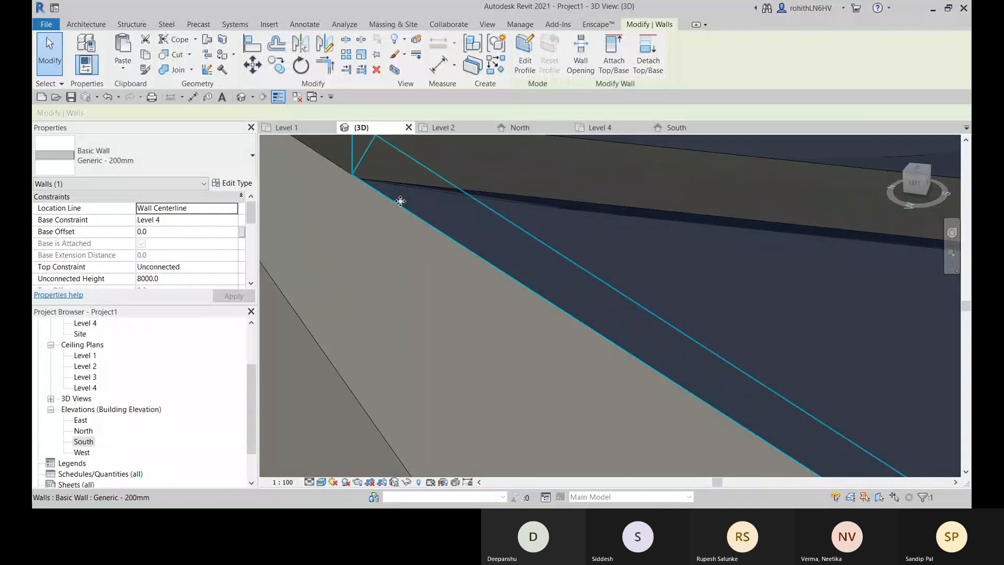
scroll(400, 201, down, 6)
- Set the detached side wall's length to 5275 and check its inner end beneath the curved roof
click(538, 337)
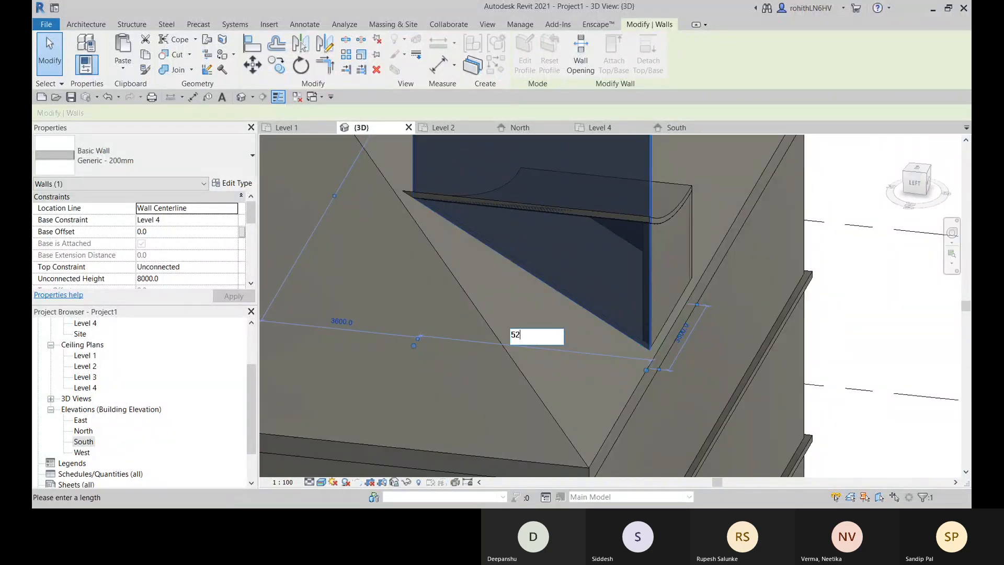
key(Return)
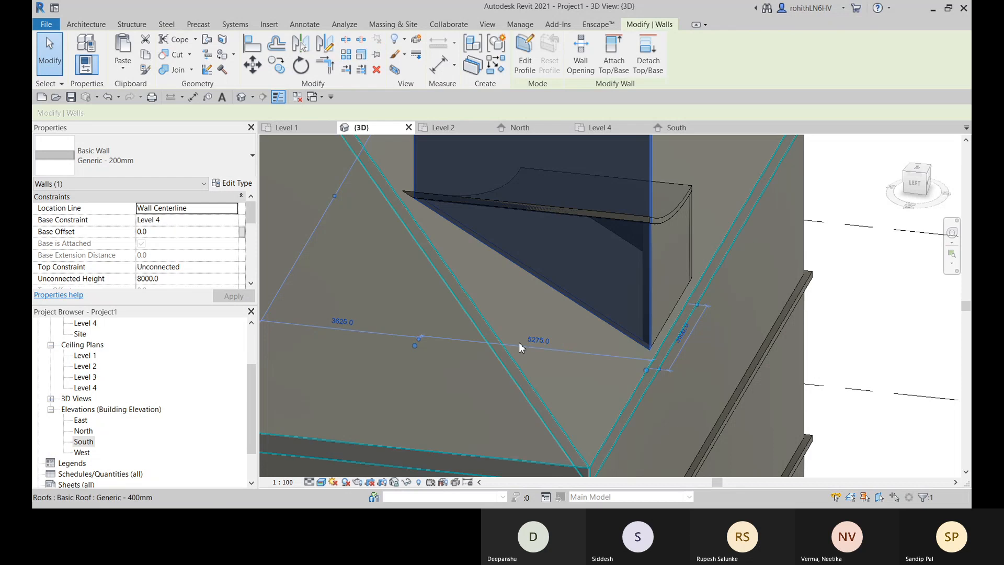
scroll(479, 205, up, 2)
scroll(413, 221, down, 4)
scroll(462, 252, down, 3)
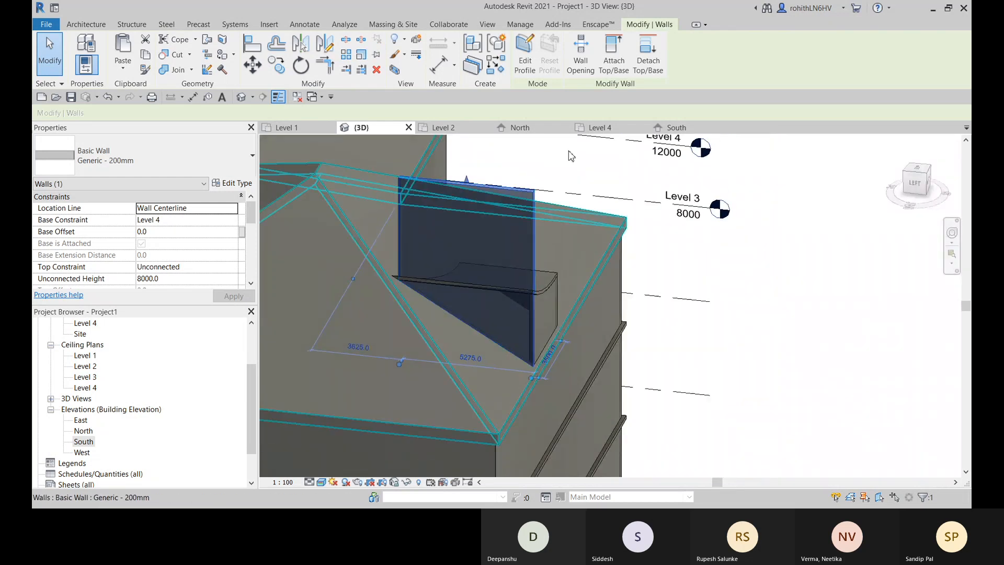
- Try to attach the side wall's top to the curved roof, inspect the tip and unjoin the elements
click(614, 55)
click(546, 291)
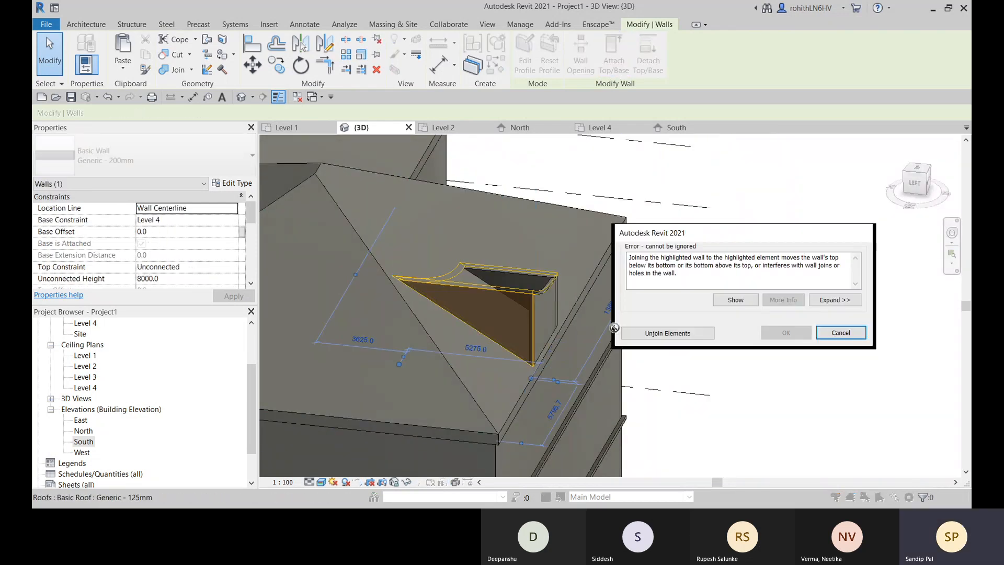
scroll(433, 303, up, 6)
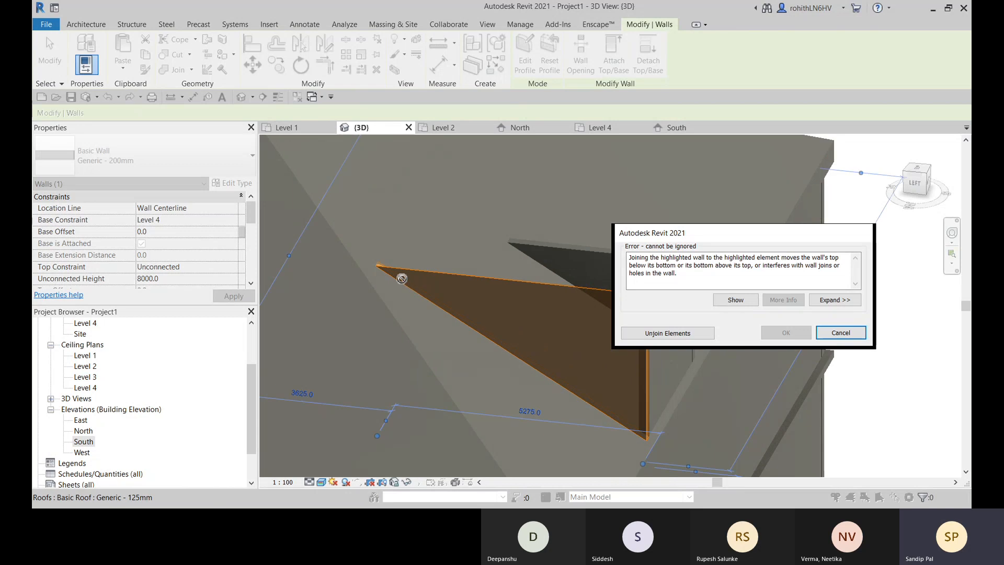
scroll(348, 258, up, 4)
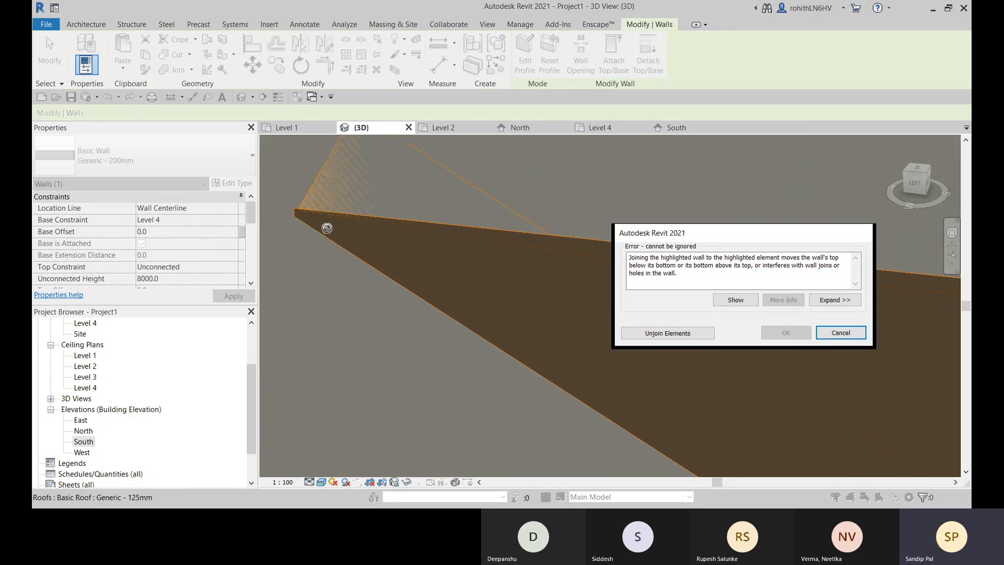
scroll(408, 234, up, 4)
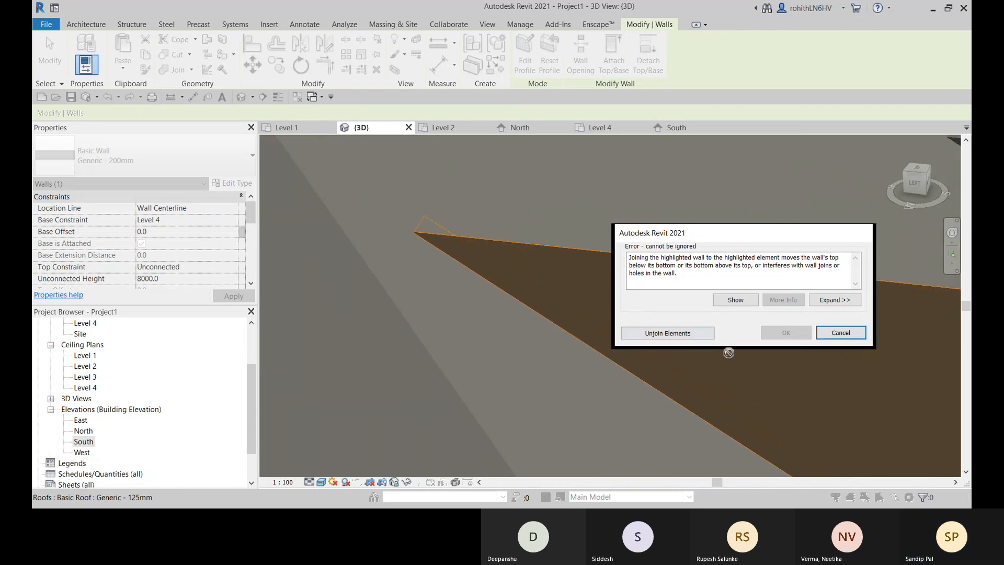
click(668, 333)
scroll(567, 292, down, 8)
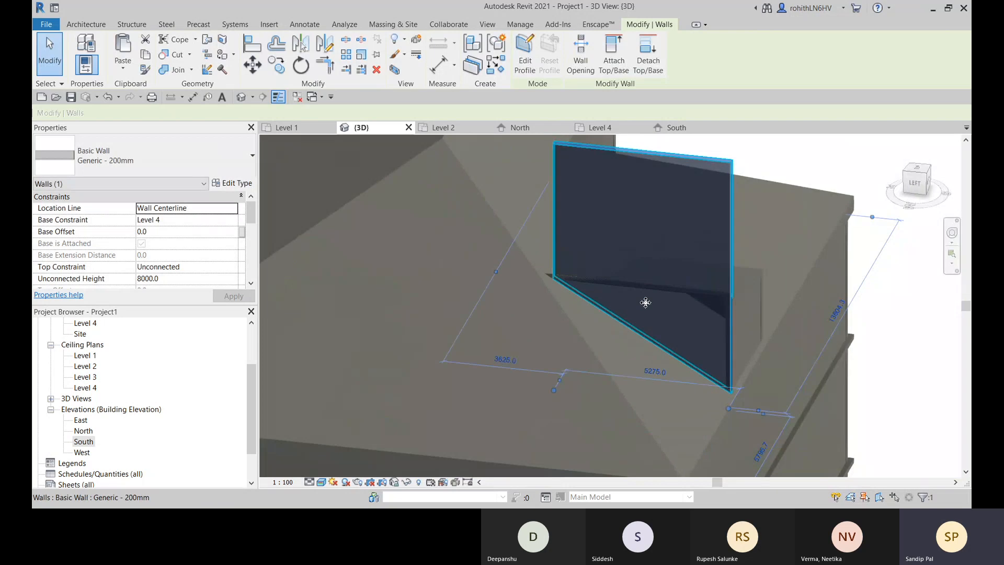
click(256, 51)
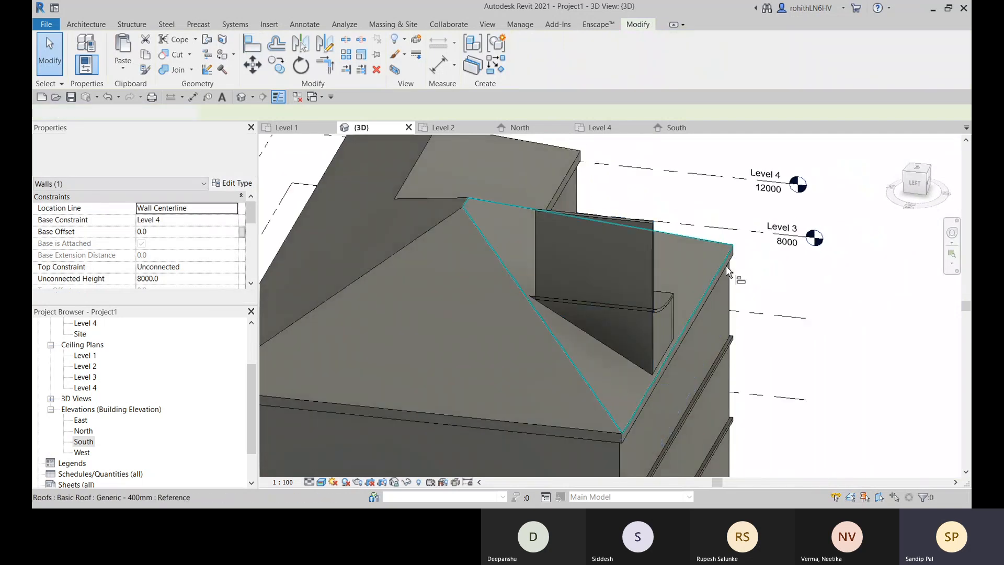
scroll(633, 329, up, 6)
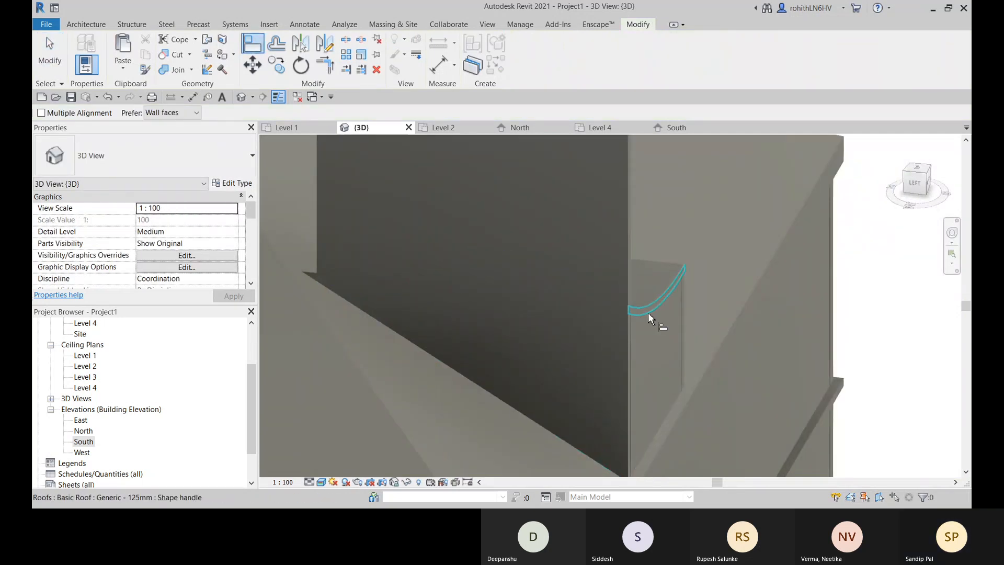
click(637, 319)
scroll(637, 319, down, 3)
middle_drag(622, 315, 551, 336)
middle_drag(515, 206, 453, 256)
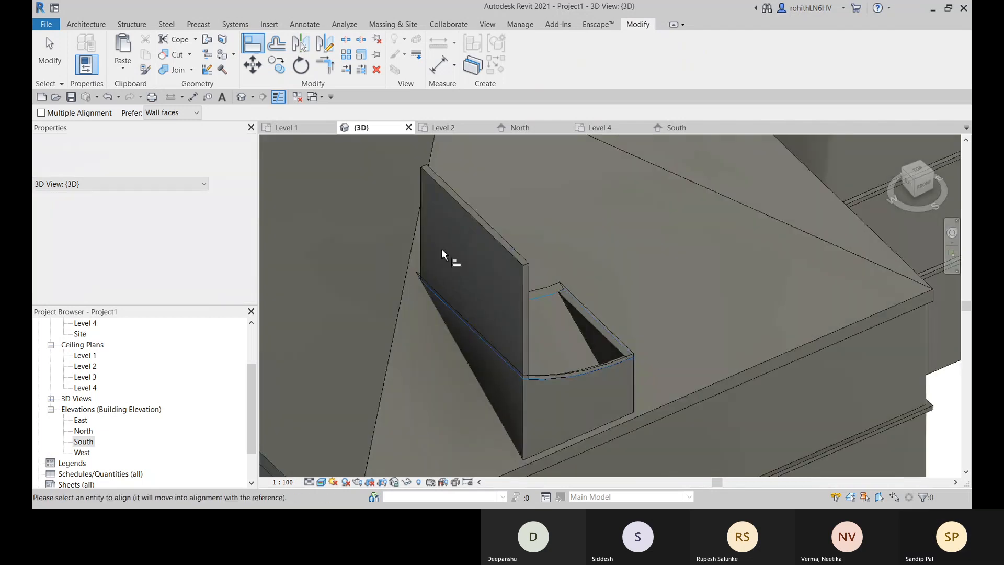
key(Escape)
key(Escape)
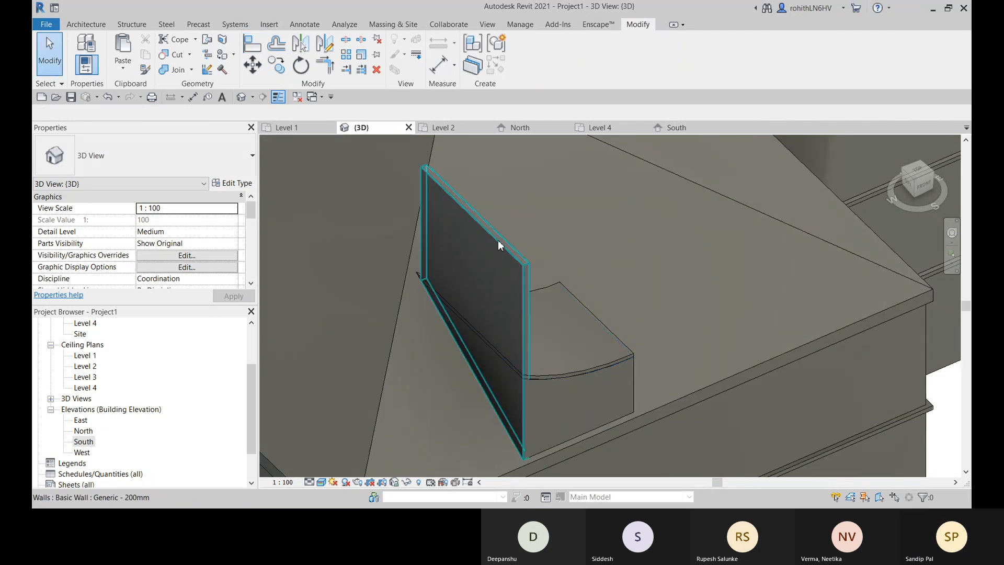
- Lower the detached side wall's top to the curved roof's underside, giving an unconnected height of about 3658.7
click(495, 240)
shift+middle_drag(495, 241, 543, 258)
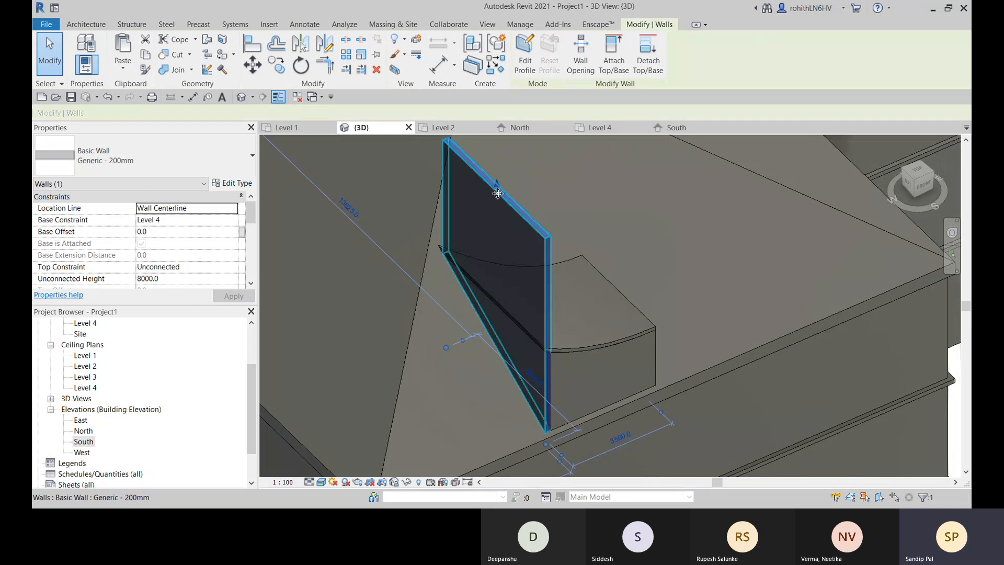
drag(497, 187, 493, 302)
middle_drag(519, 352, 498, 272)
scroll(527, 329, up, 1)
scroll(493, 243, up, 3)
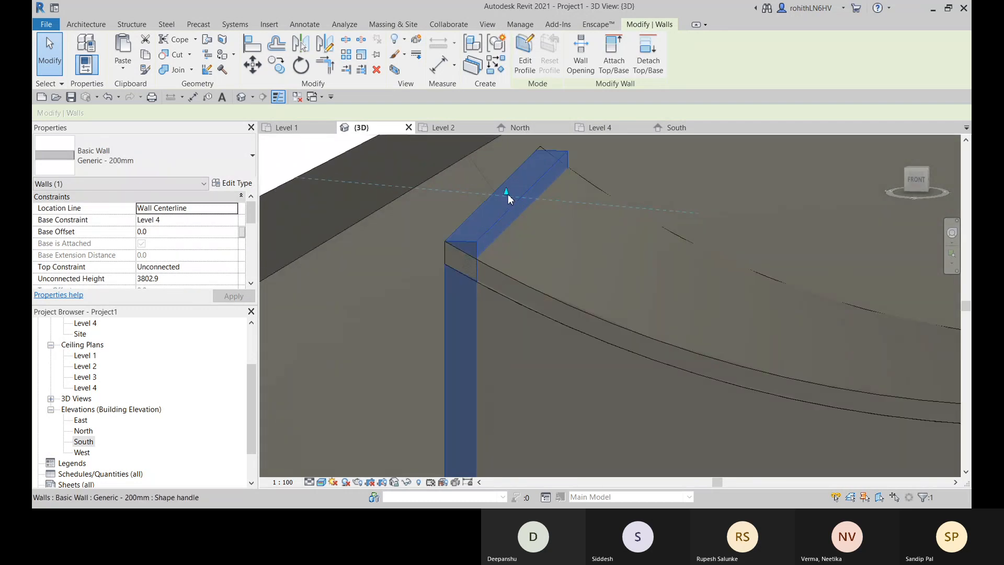
drag(507, 199, 506, 227)
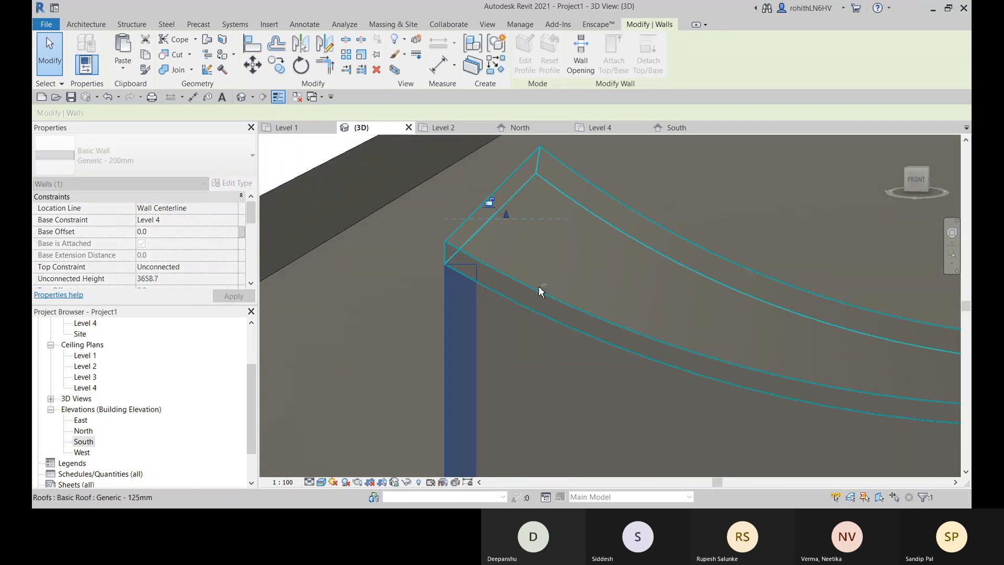
- Examine from the front how the lowered side wall's top fits beneath the curved roof's high edge
shift+middle_drag(540, 289, 582, 254)
scroll(634, 225, down, 1)
mouse_move(635, 225)
middle_down()
mouse_move(583, 246)
mouse_move(534, 231)
mouse_move(487, 249)
mouse_move(510, 226)
middle_up()
scroll(583, 244, up, 2)
scroll(511, 226, down, 3)
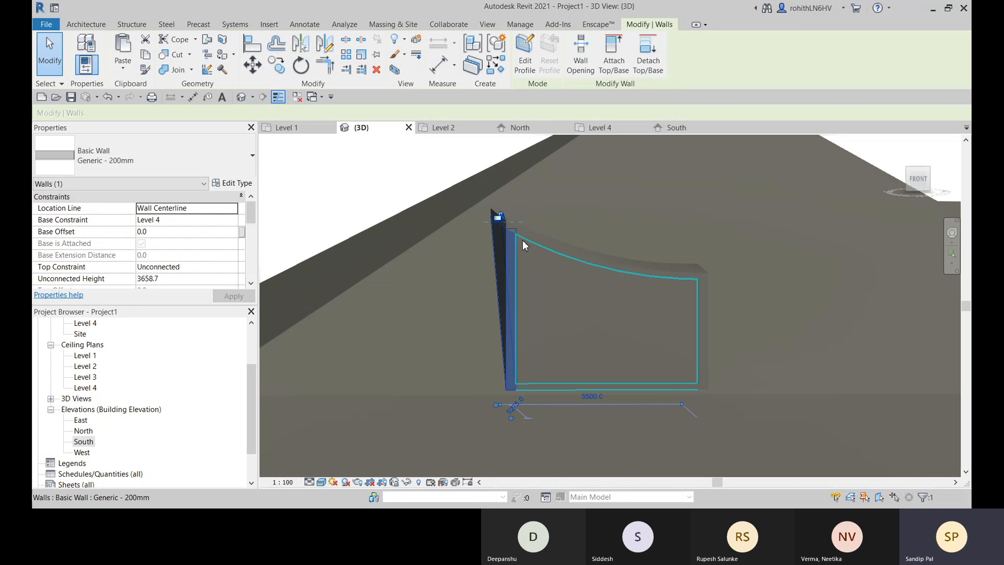
click(433, 175)
shift+middle_drag(523, 328, 530, 303)
shift+middle_drag(532, 259, 516, 240)
scroll(546, 234, up, 3)
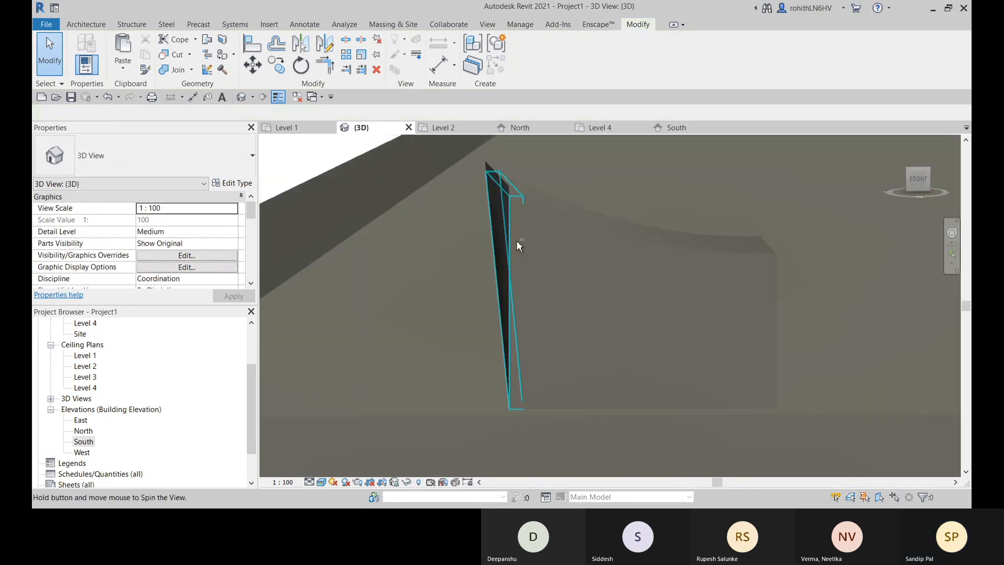
- Open the side wall's profile for editing with its attachments removed, finish the sketch and inspect the wall beneath the curved roof
click(508, 206)
click(526, 60)
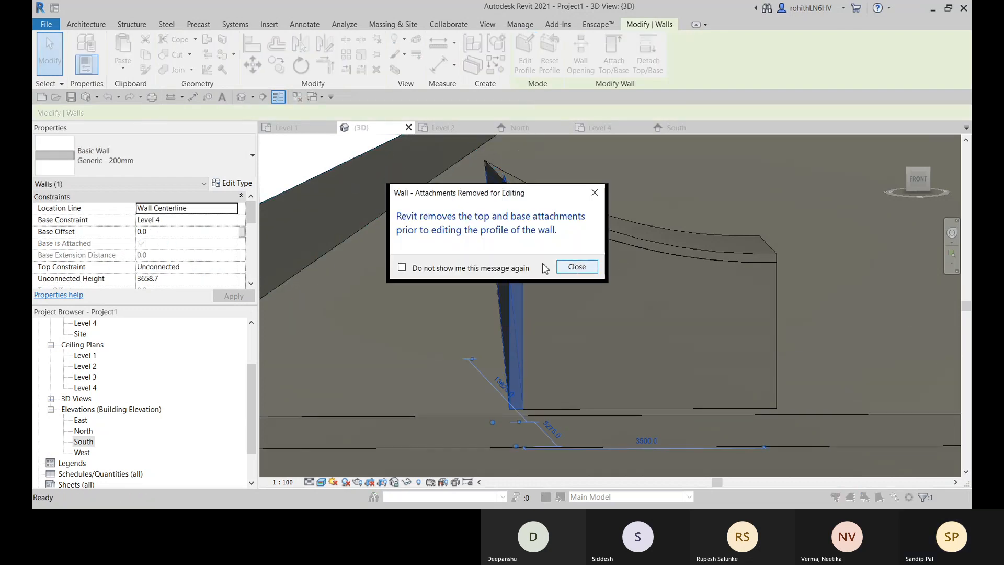
click(577, 267)
mouse_move(551, 302)
shift+middle_down()
mouse_move(609, 316)
mouse_move(579, 262)
shift+middle_up()
shift+middle_drag(501, 224, 547, 321)
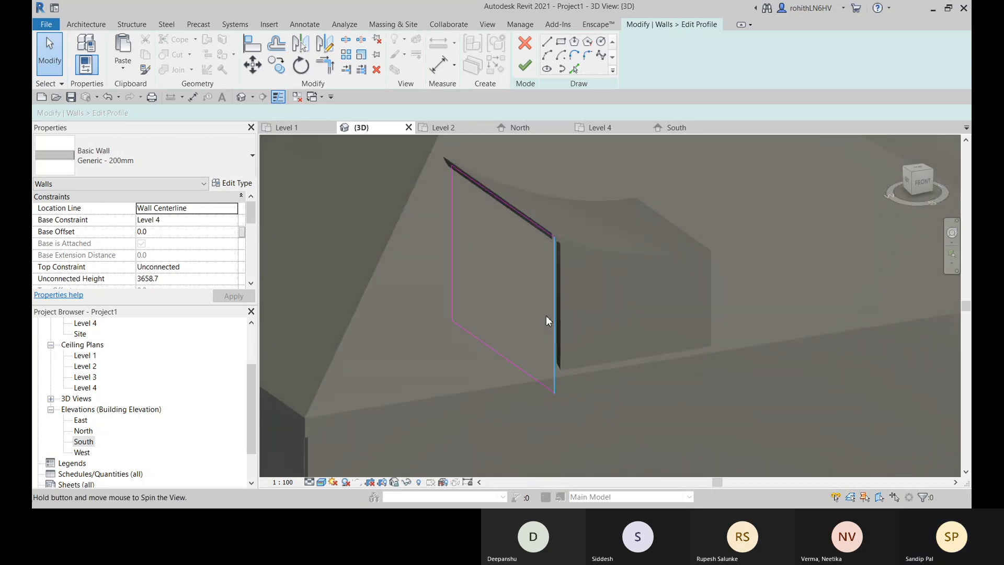
click(525, 66)
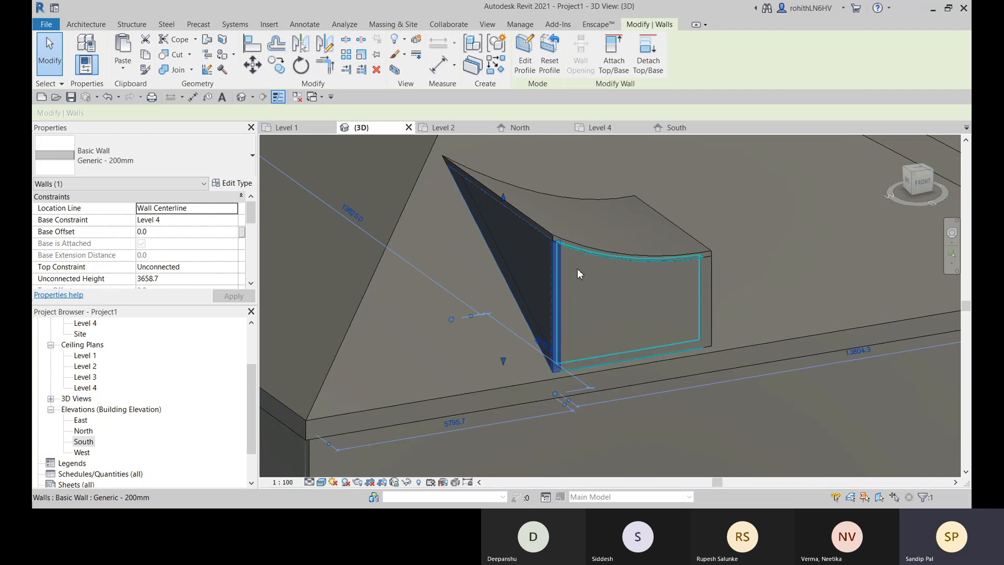
shift+middle_drag(578, 272, 582, 307)
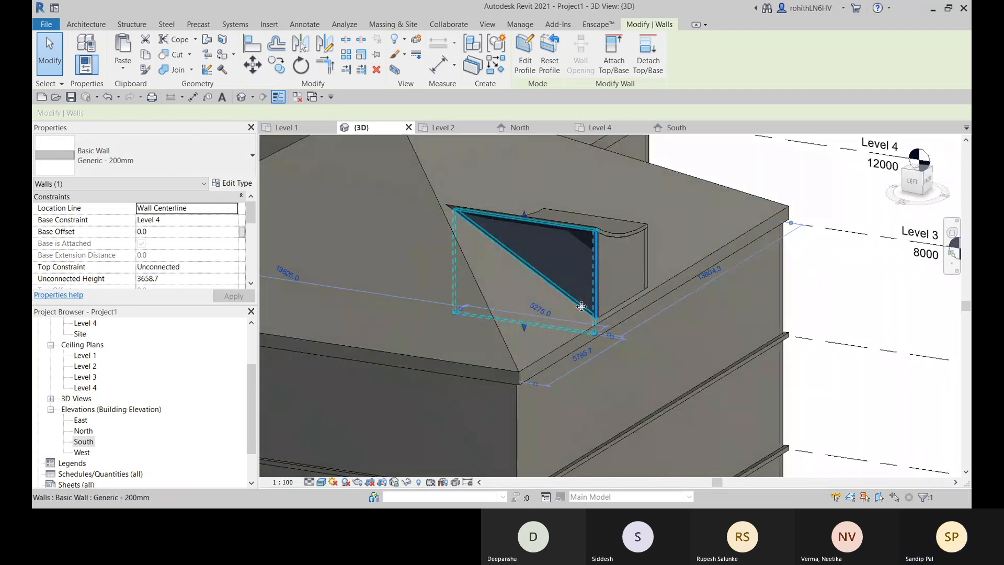
scroll(572, 314, up, 5)
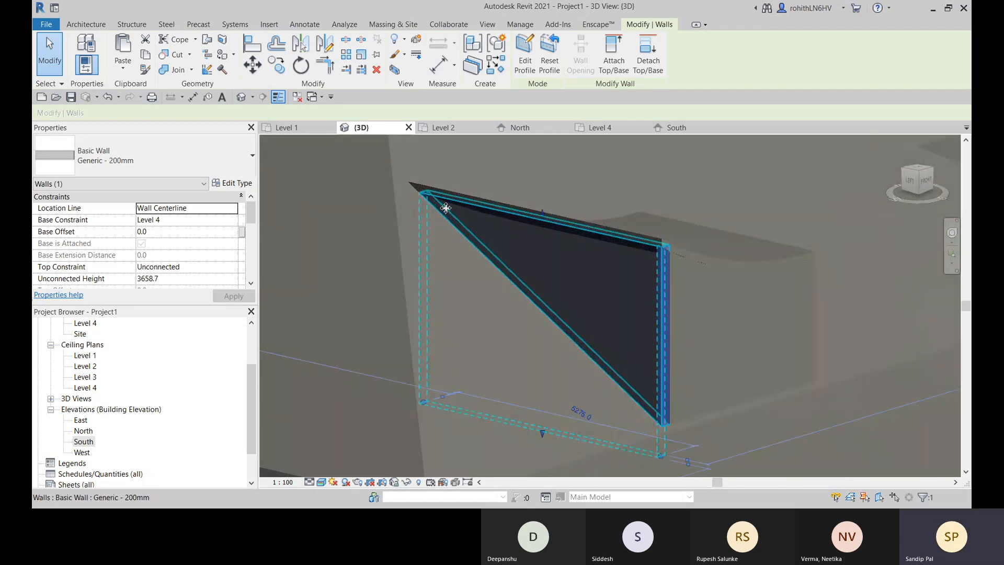
shift+middle_drag(445, 208, 652, 236)
click(470, 168)
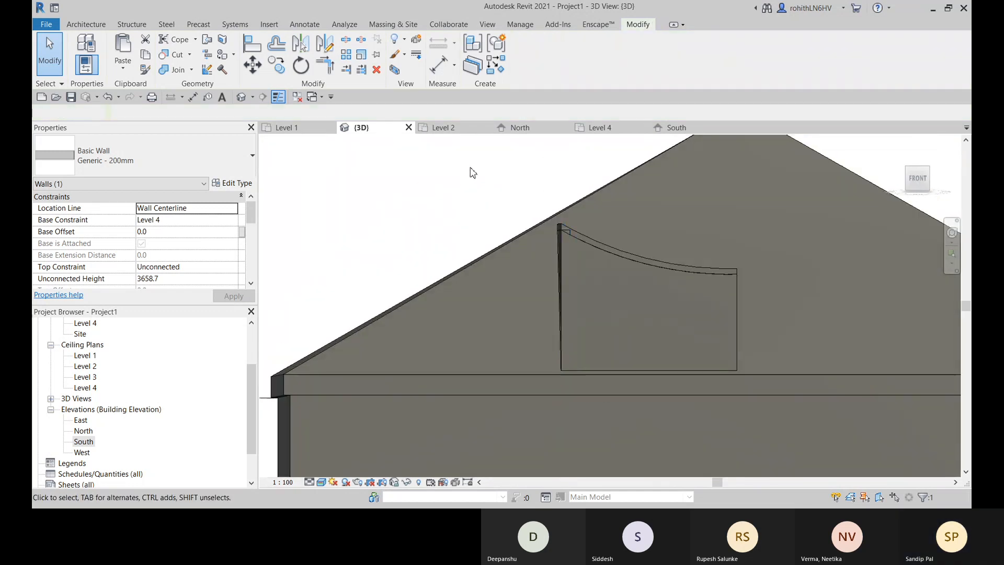
- Open the extruded curved roof's profile for editing in the 3D view
shift+middle_drag(588, 259, 596, 362)
click(618, 289)
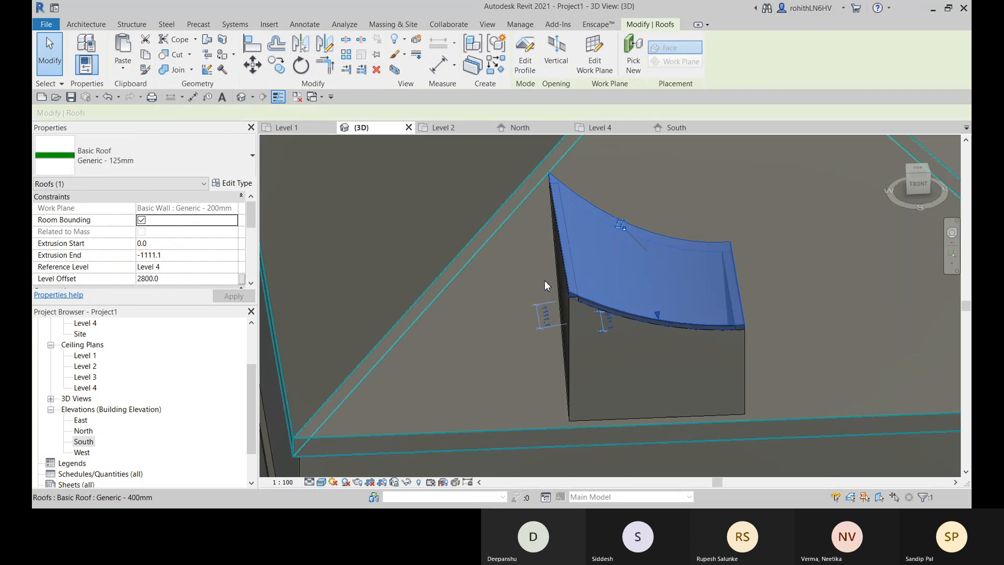
shift+middle_drag(544, 280, 560, 231)
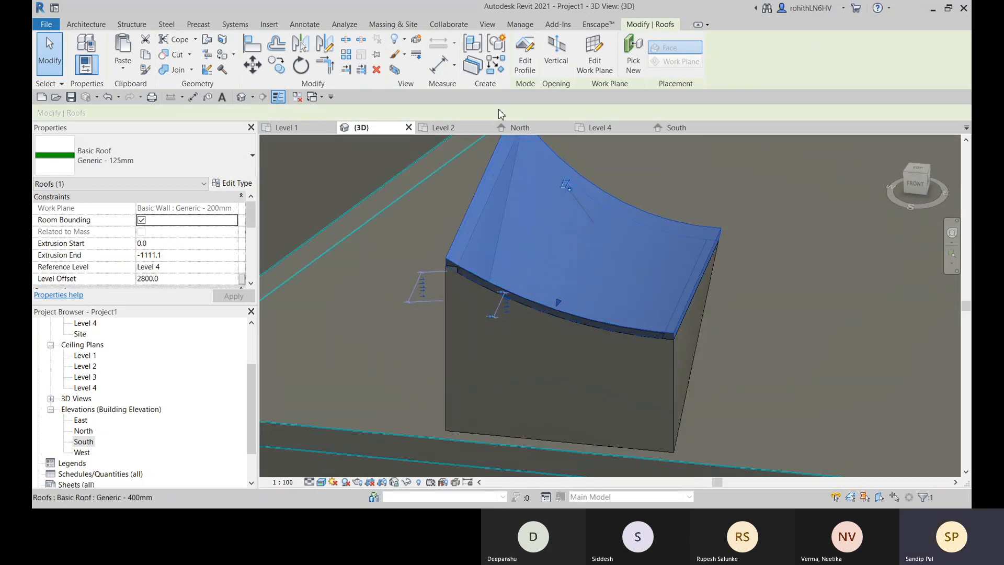
click(526, 52)
shift+middle_drag(509, 324, 546, 253)
- Try to move the roof profile's arc upward while keeping it concentric
click(575, 261)
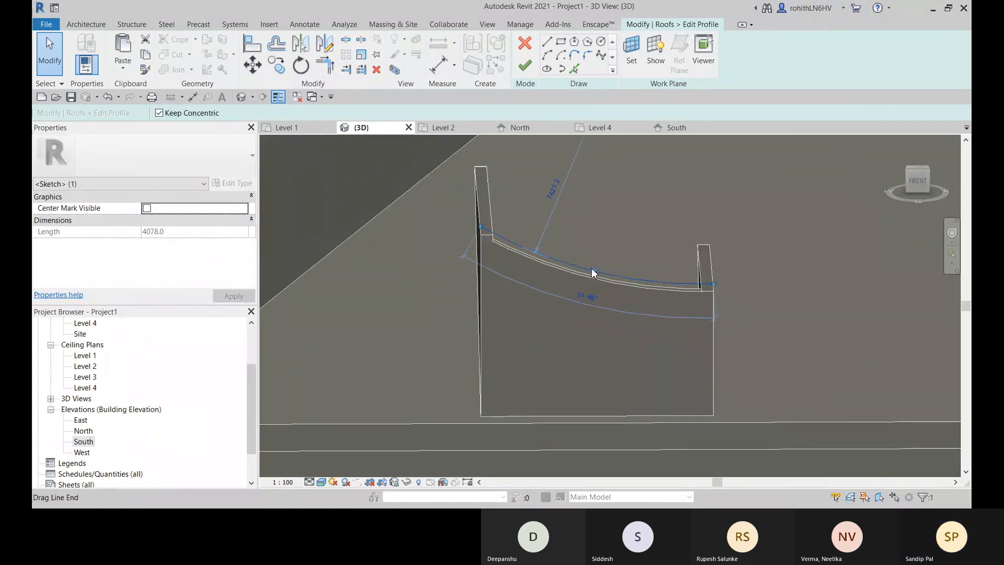
drag(594, 271, 595, 262)
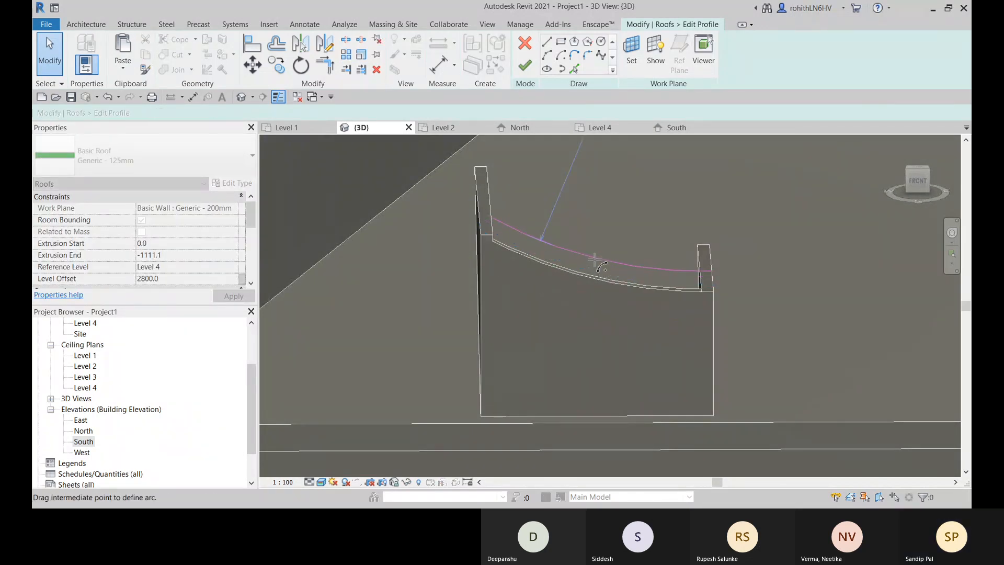
click(595, 262)
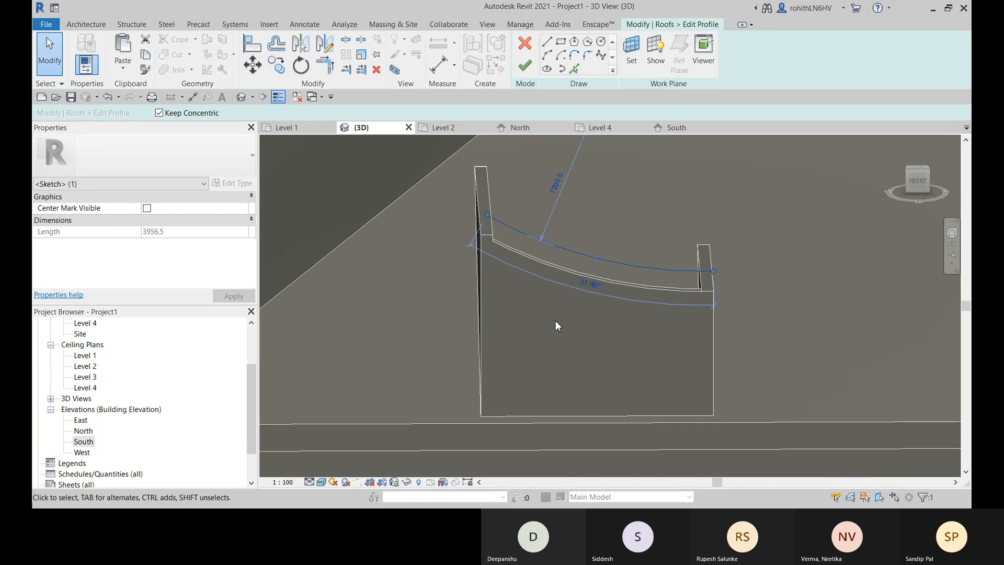
click(616, 347)
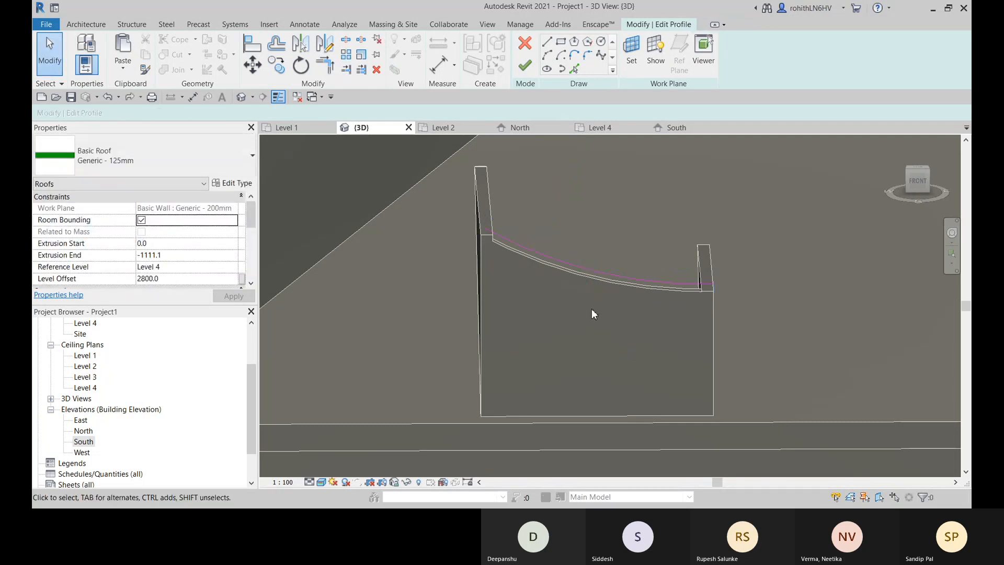
- In the South elevation, draw a flatter start-end-radius arc of about 21.65° between the existing roof profile arc's endpoints
scroll(591, 308, down, 3)
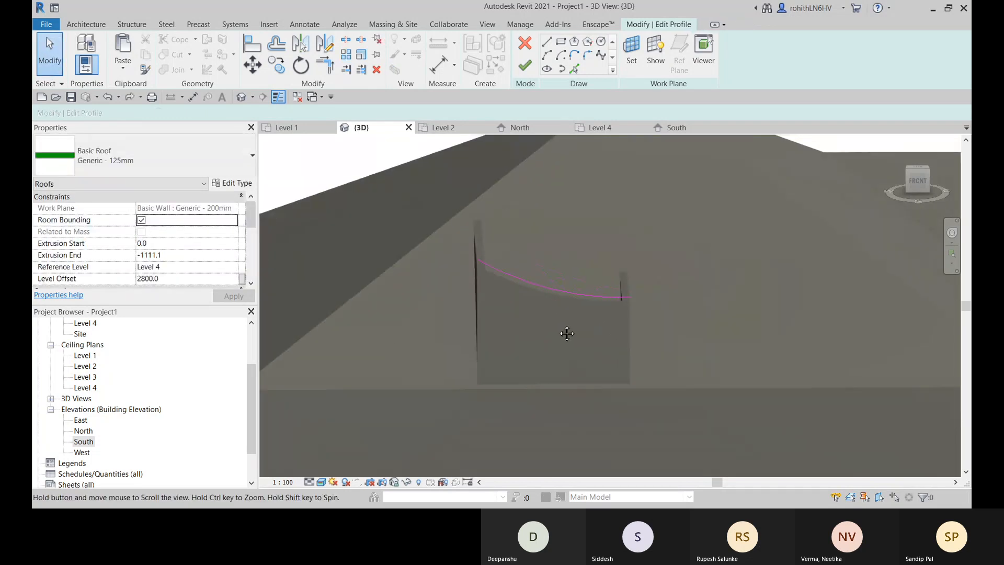
click(677, 127)
scroll(538, 303, up, 5)
scroll(543, 288, up, 3)
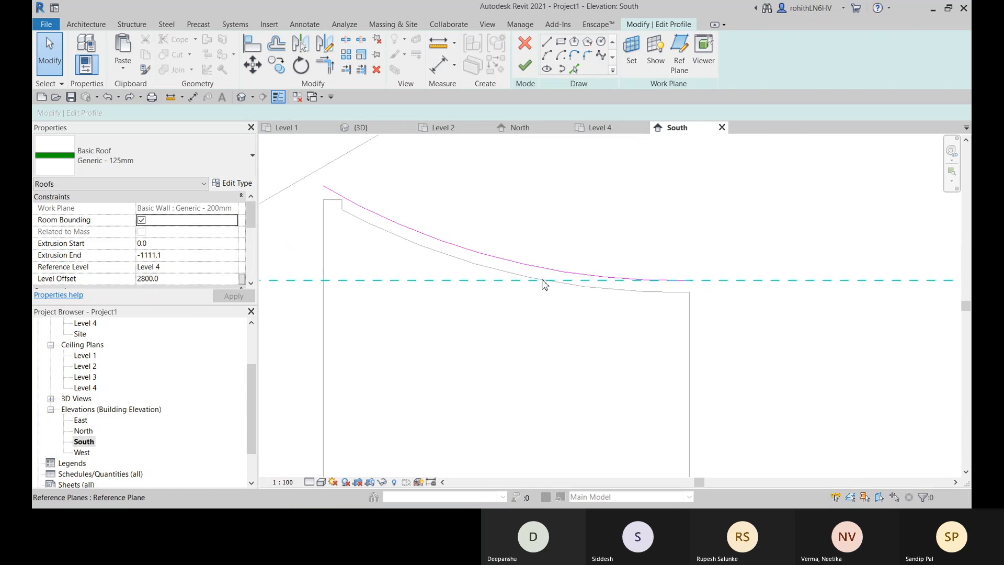
scroll(433, 216, up, 2)
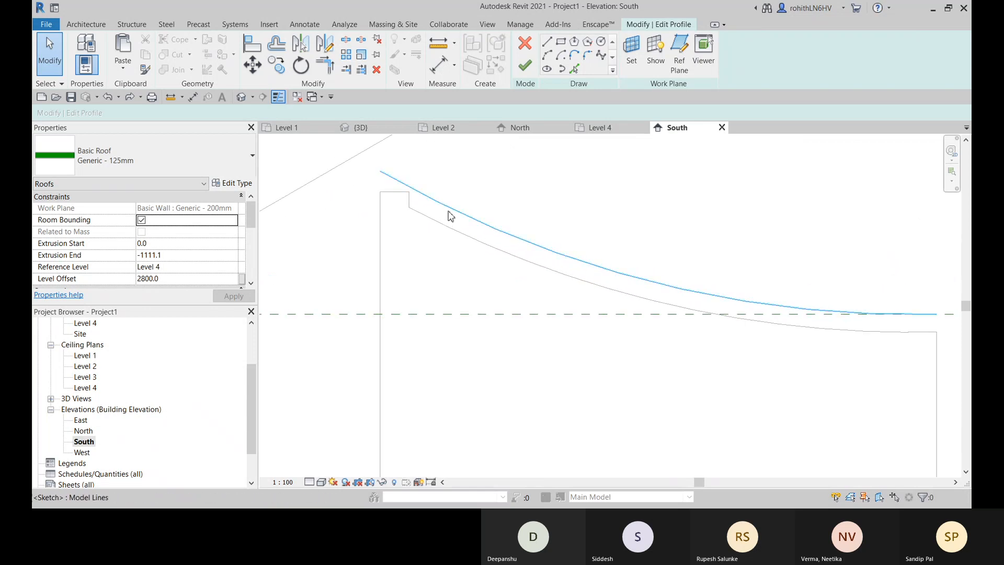
click(451, 215)
scroll(505, 234, down, 2)
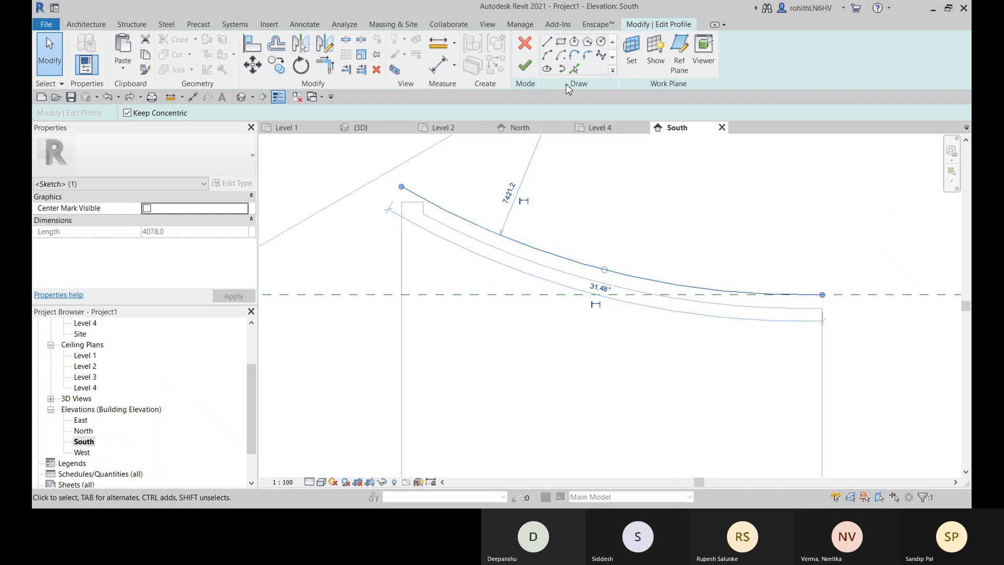
click(549, 58)
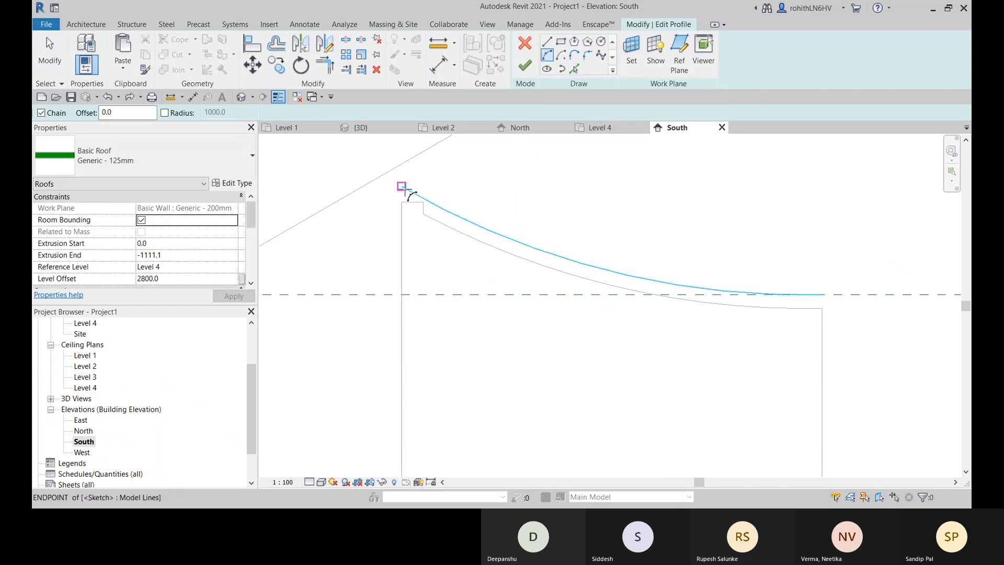
click(402, 186)
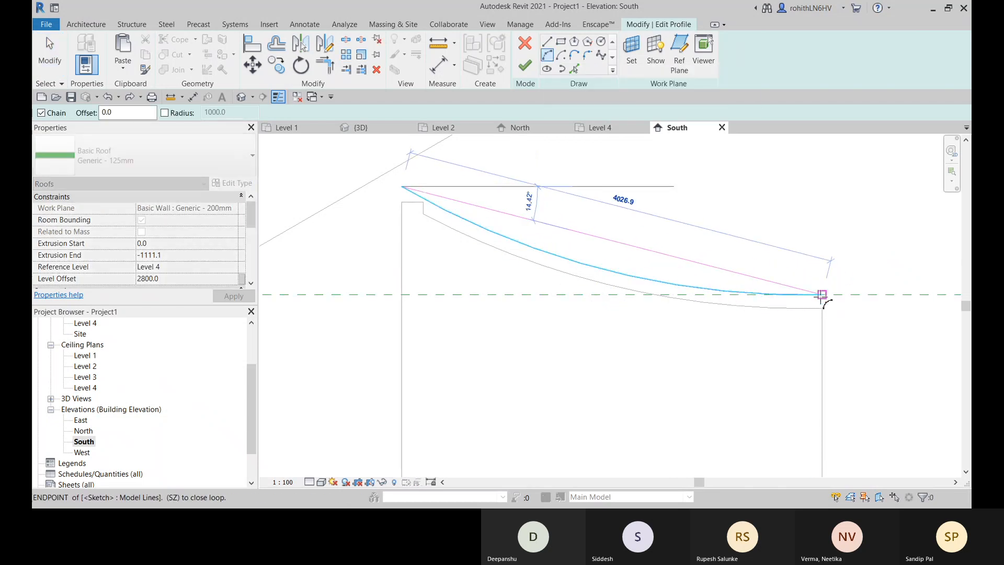
click(822, 295)
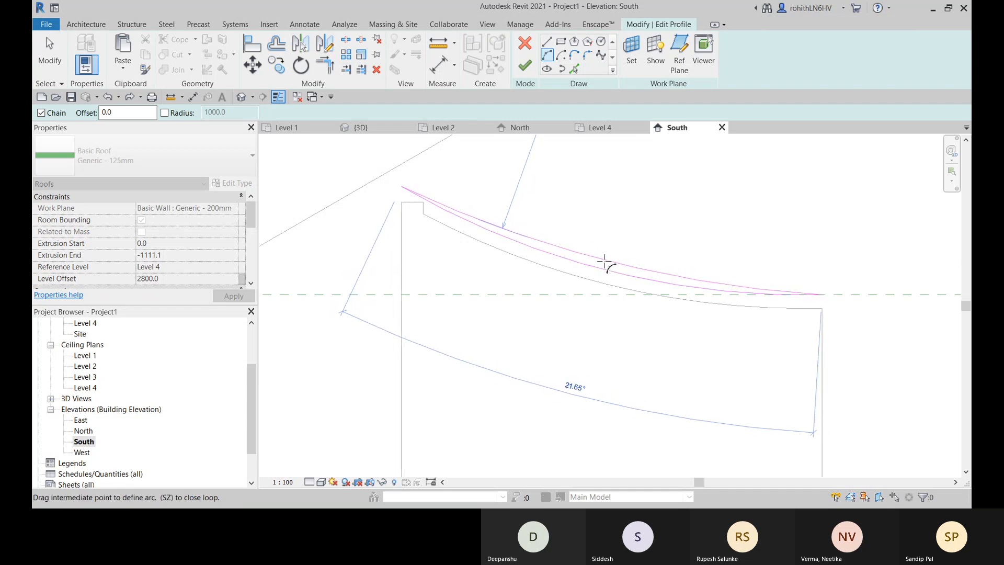
click(604, 262)
key(Escape)
key(Escape)
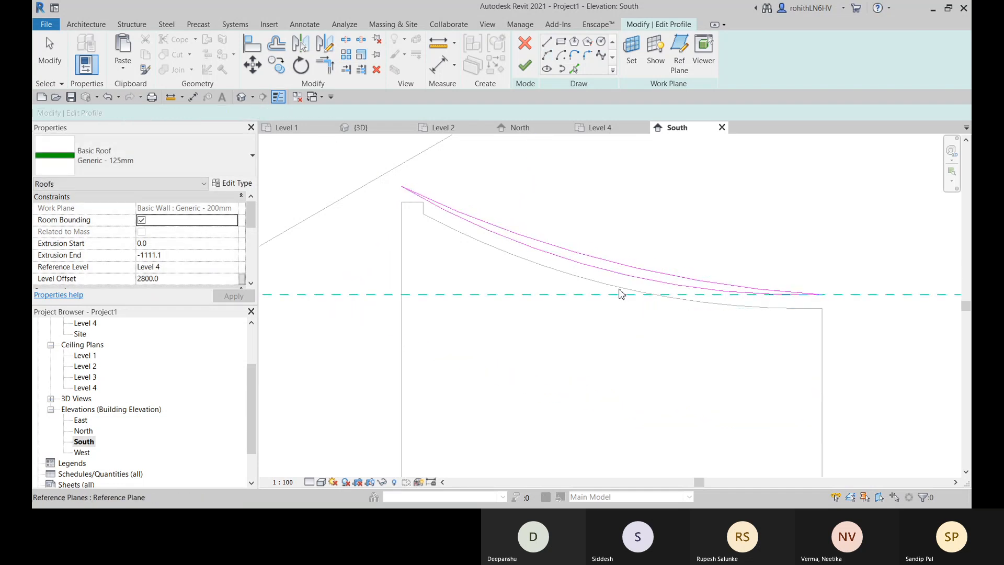
- Delete the original, deeper arc from the roof profile and finish the sketch
click(621, 281)
click(607, 281)
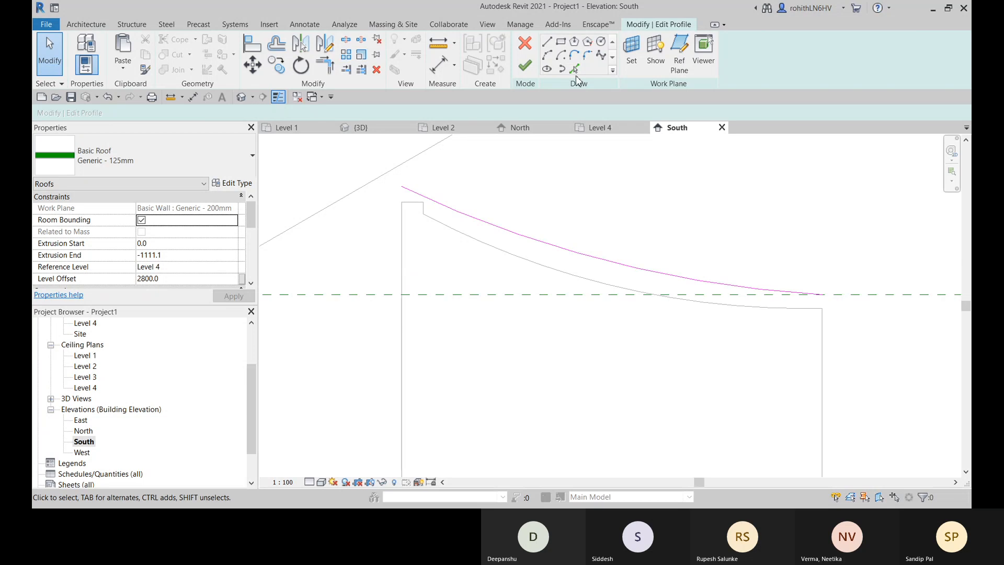
click(526, 71)
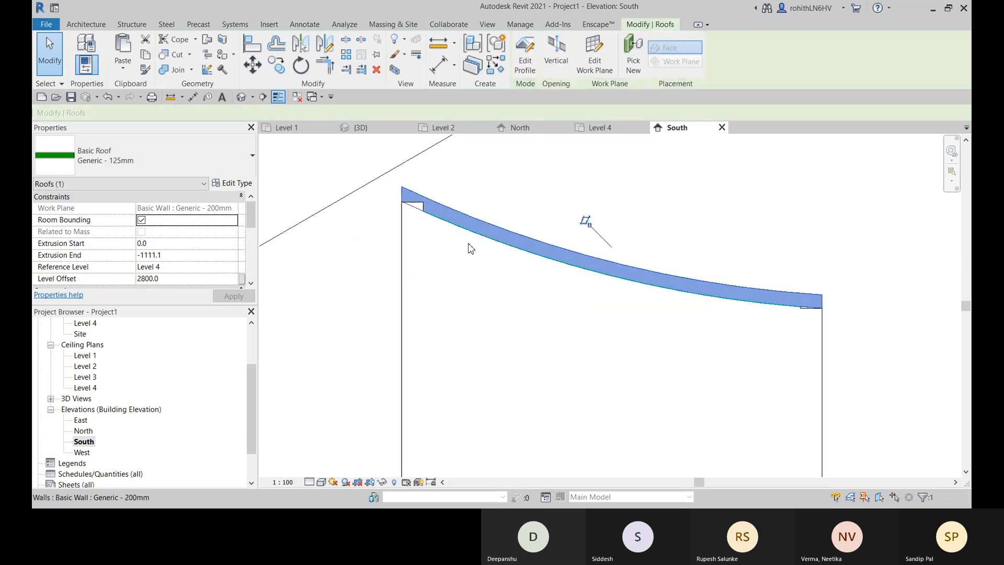
- Try to attach the side wall's top to the reshaped curved roof in the 3D view and dismiss the dialog
scroll(435, 245, down, 4)
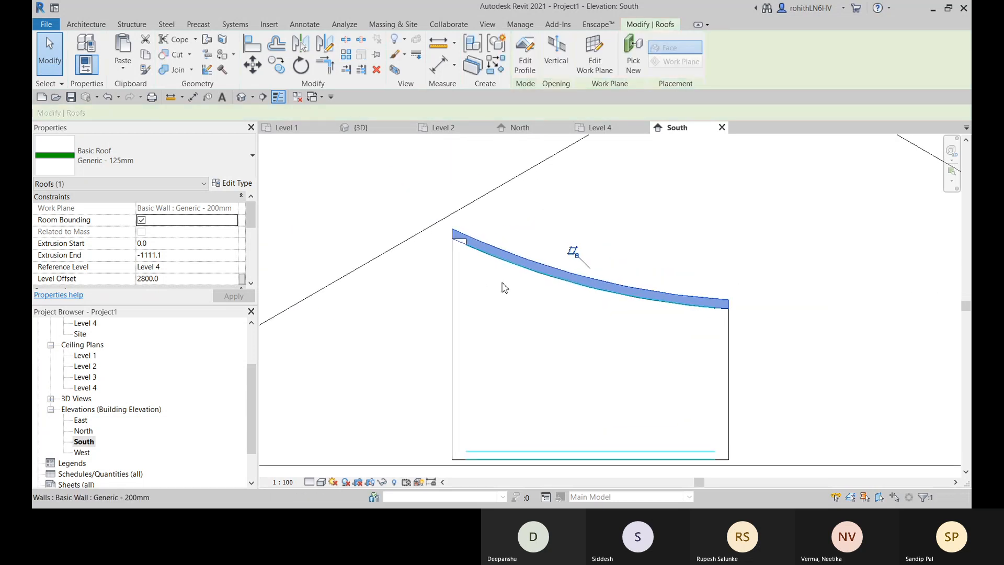
click(609, 129)
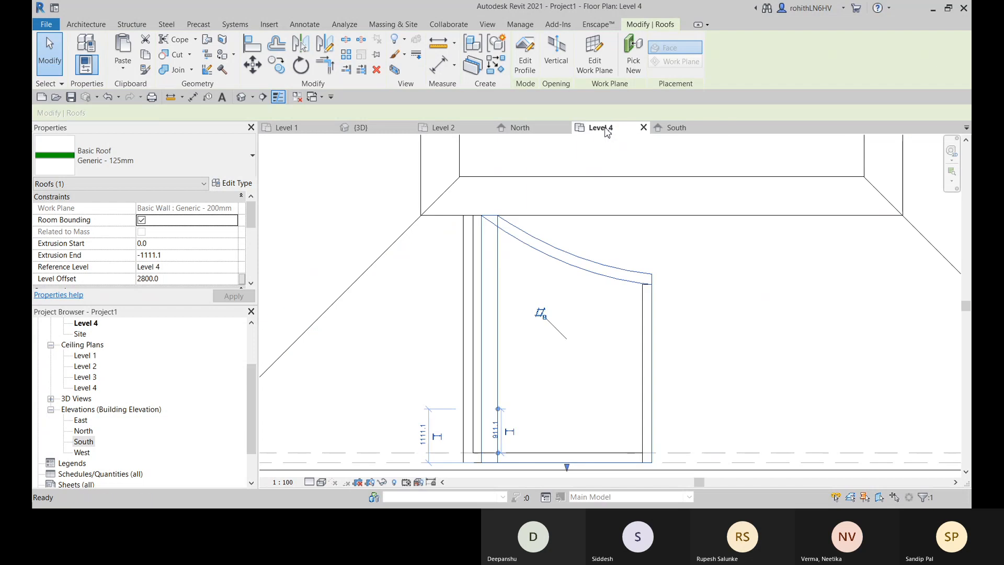
click(347, 131)
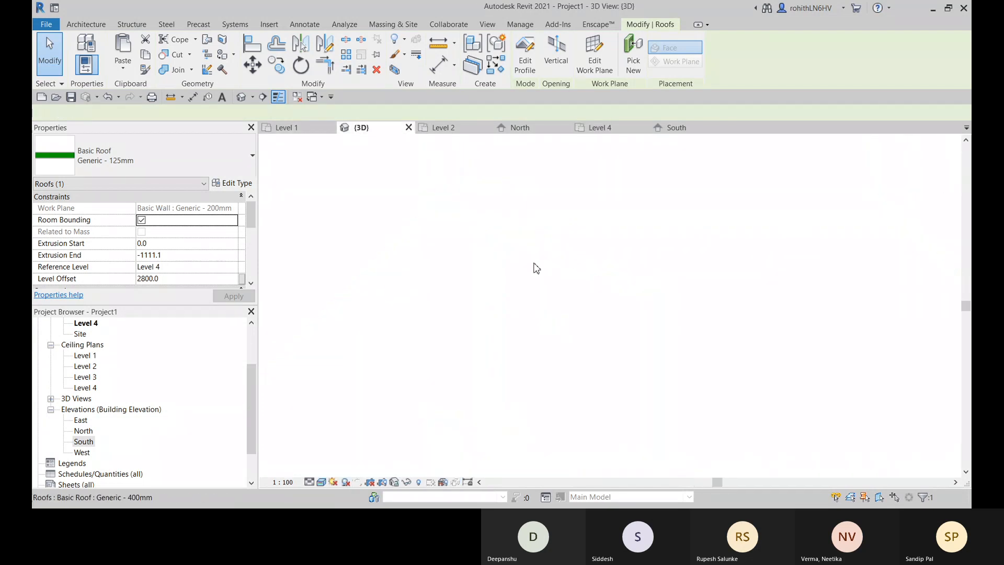
shift+middle_drag(583, 312, 643, 216)
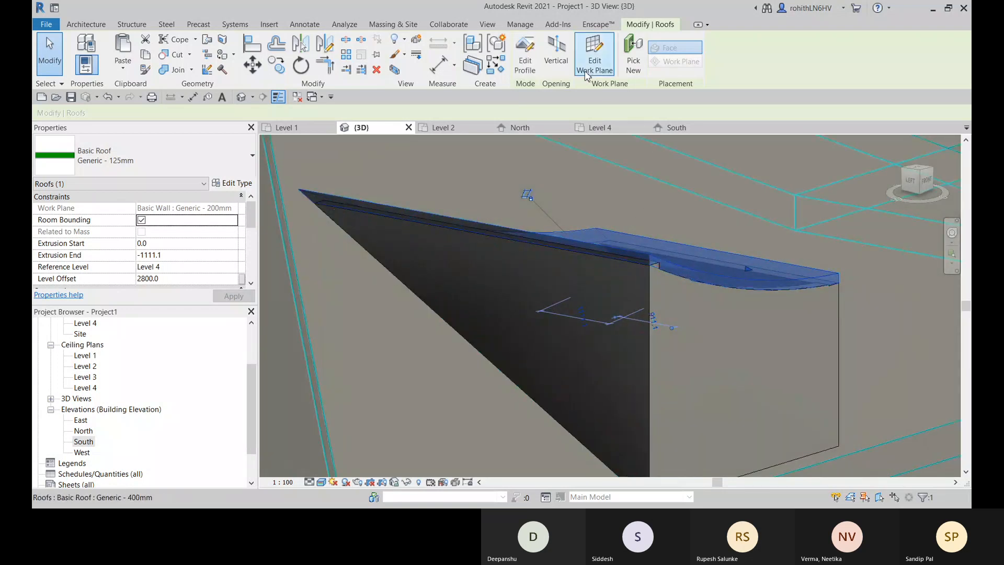
click(509, 276)
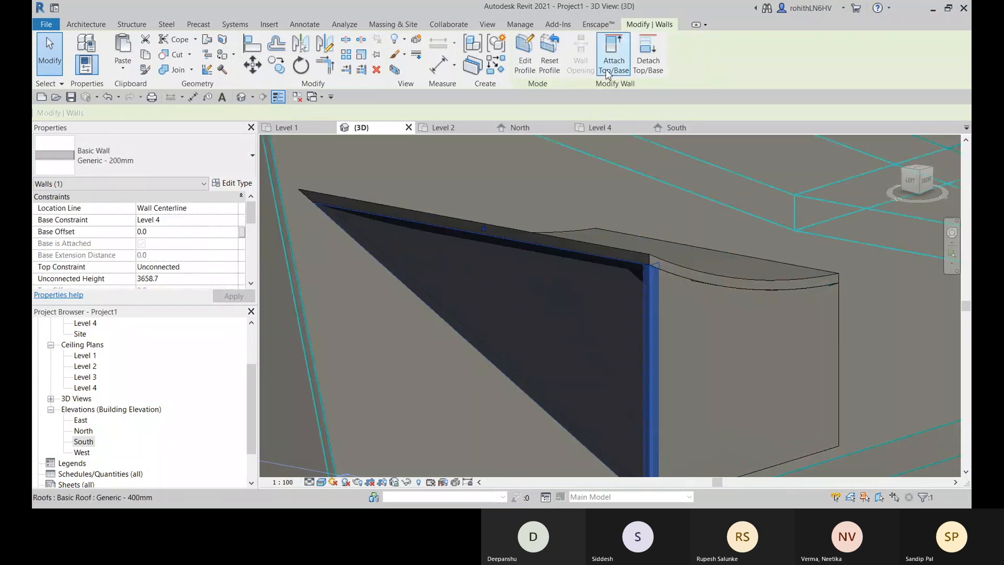
click(618, 56)
click(705, 268)
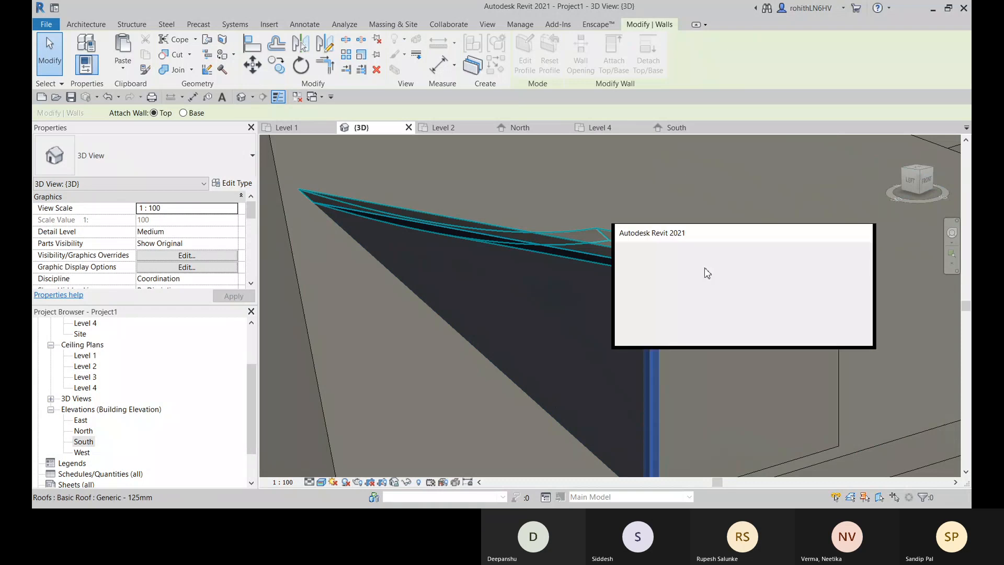
click(840, 333)
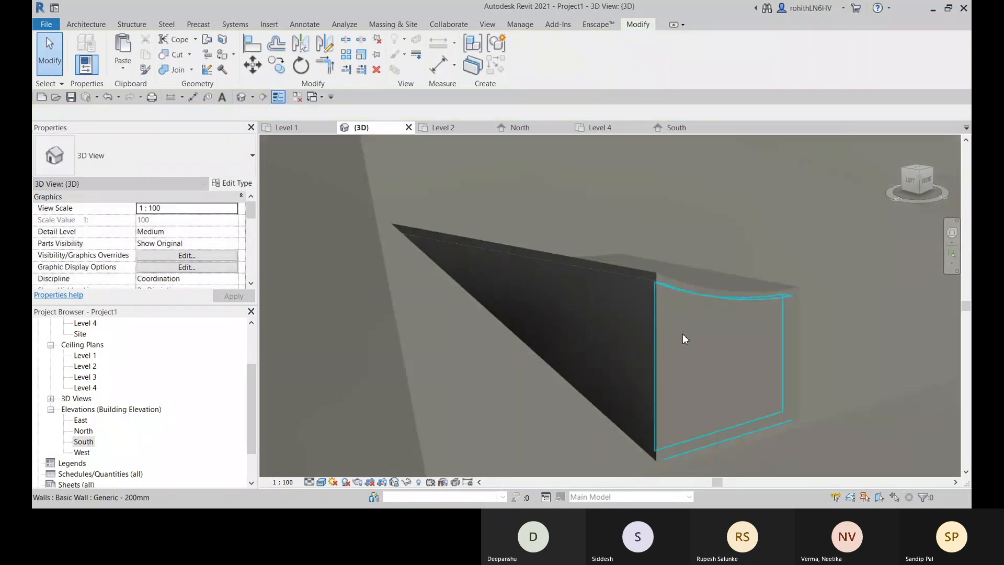
- Reopen the curved roof's profile for editing in the South elevation
shift+middle_drag(684, 336, 596, 339)
click(596, 339)
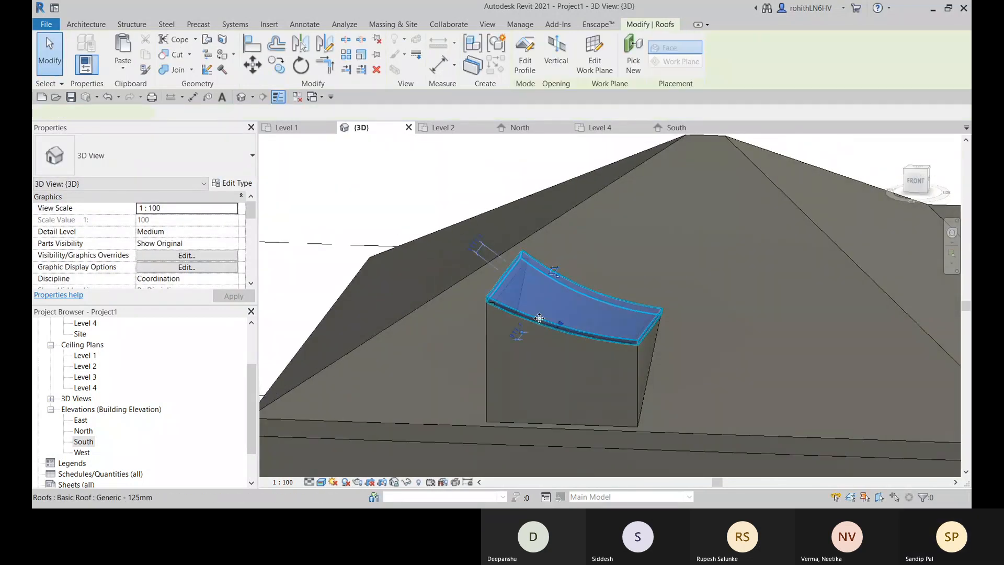
click(689, 129)
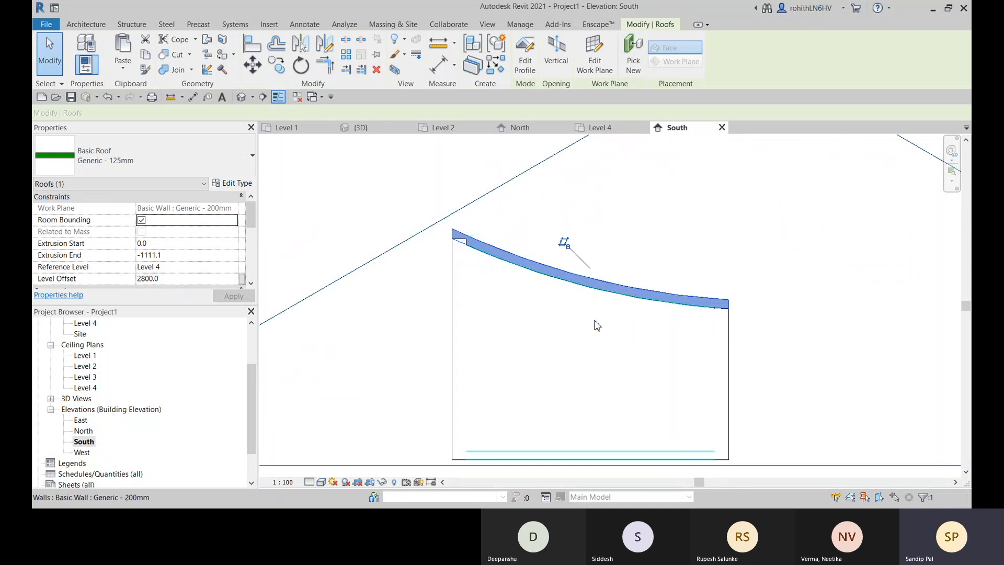
click(536, 70)
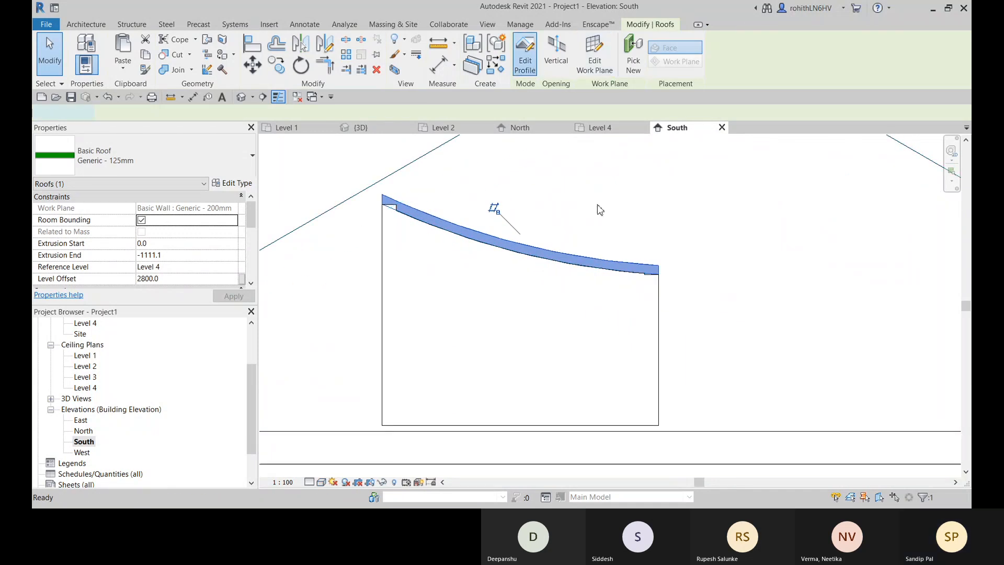
mouse_move(497, 256)
middle_down()
mouse_move(589, 260)
mouse_move(503, 271)
mouse_move(600, 263)
middle_up()
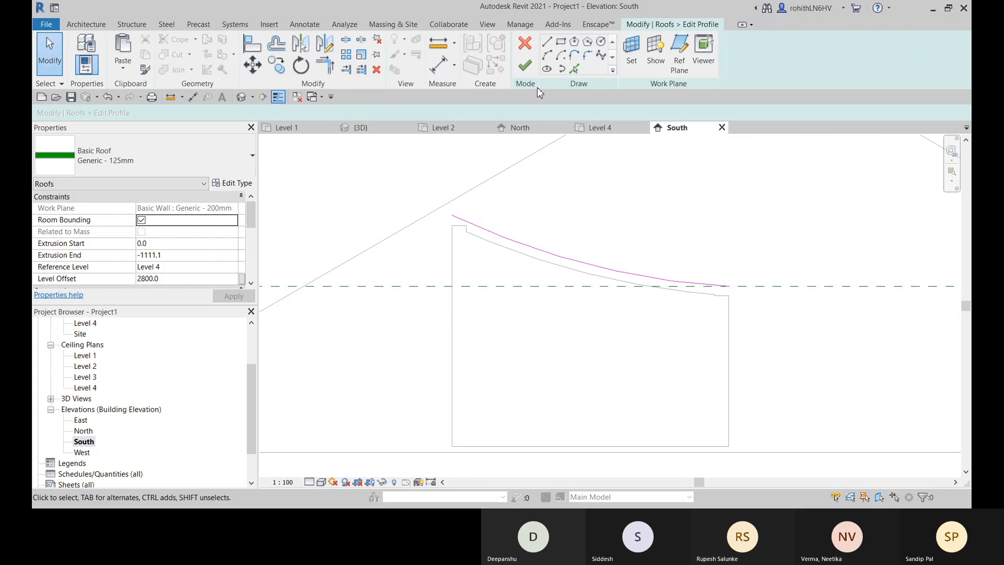
- Draw a start-end-radius arc spanning 3900 along the reference plane, from the roof profile's low end to the projection's opposite side wall
click(547, 55)
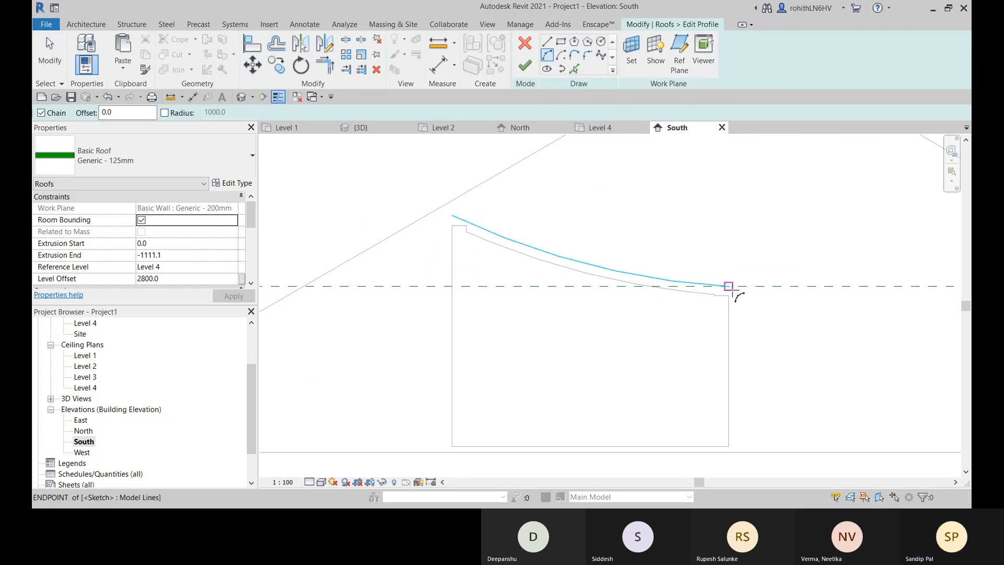
click(729, 286)
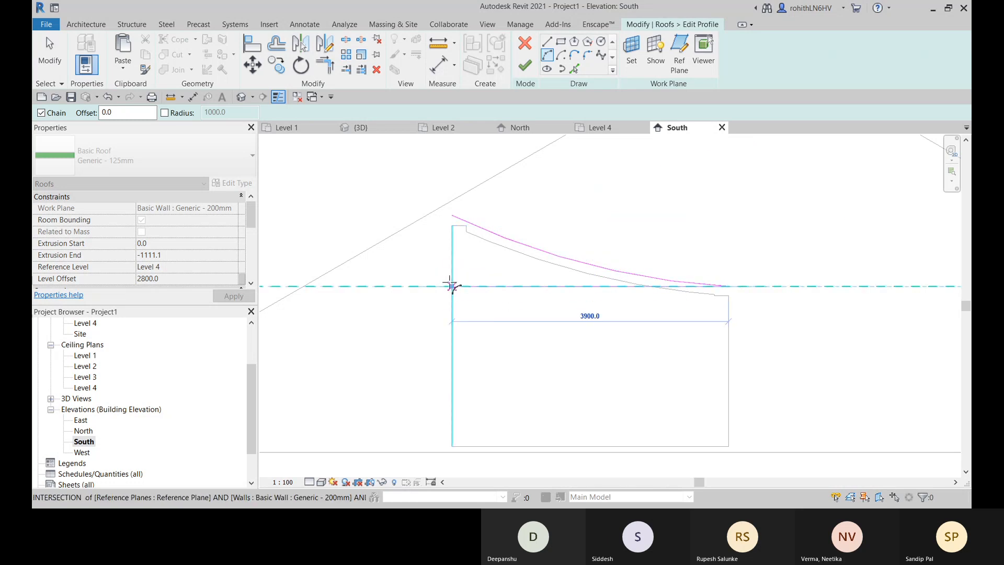
click(451, 286)
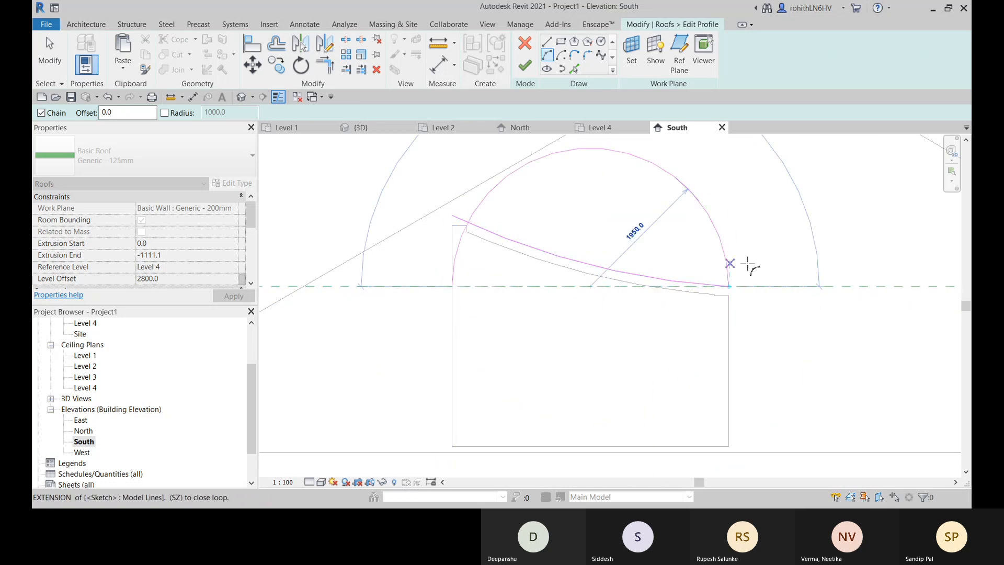
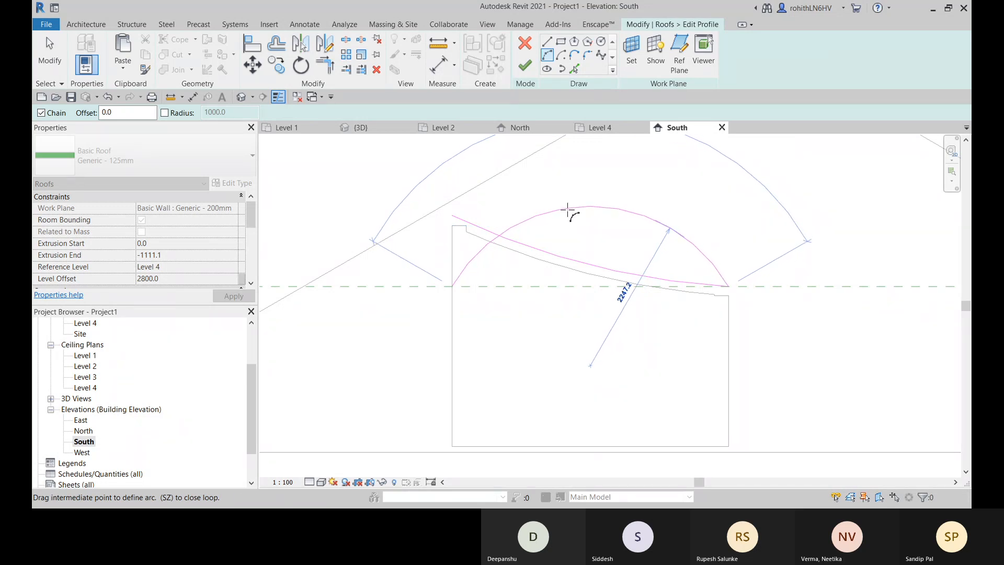
- Complete the arc bowing upward with a radius of about 2250, and delete the old sagging arc from the roof profile
click(581, 207)
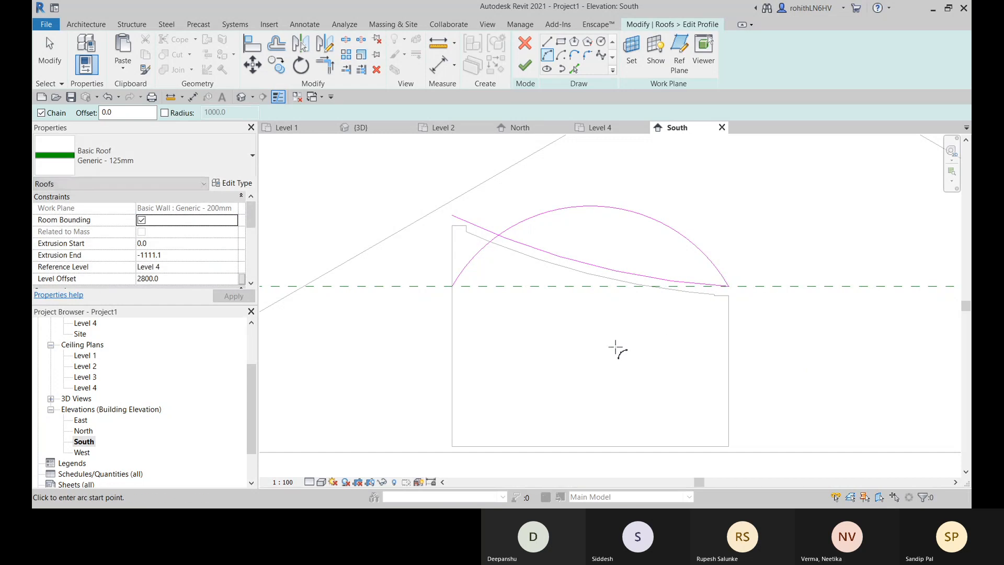
key(Escape)
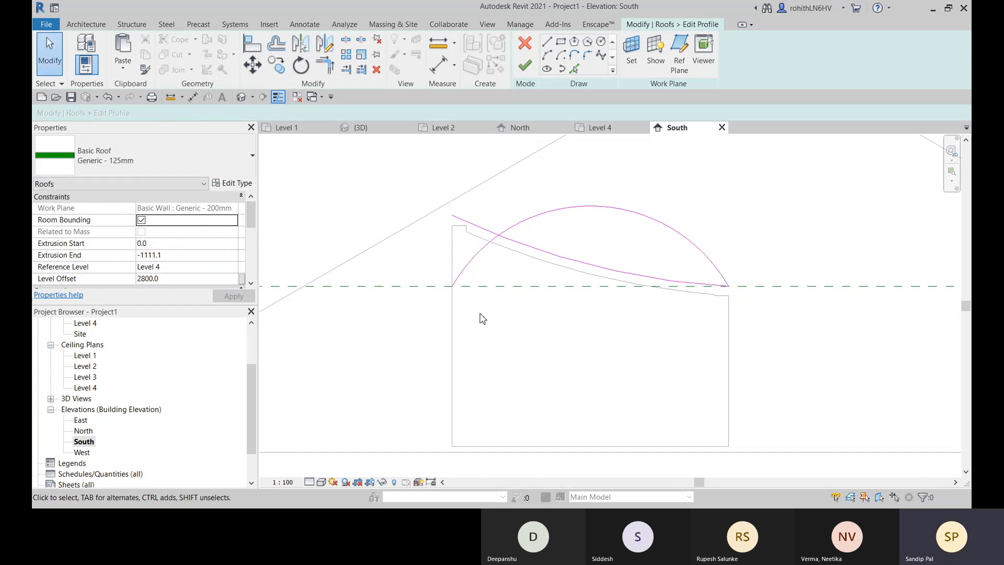
middle_drag(653, 297, 615, 295)
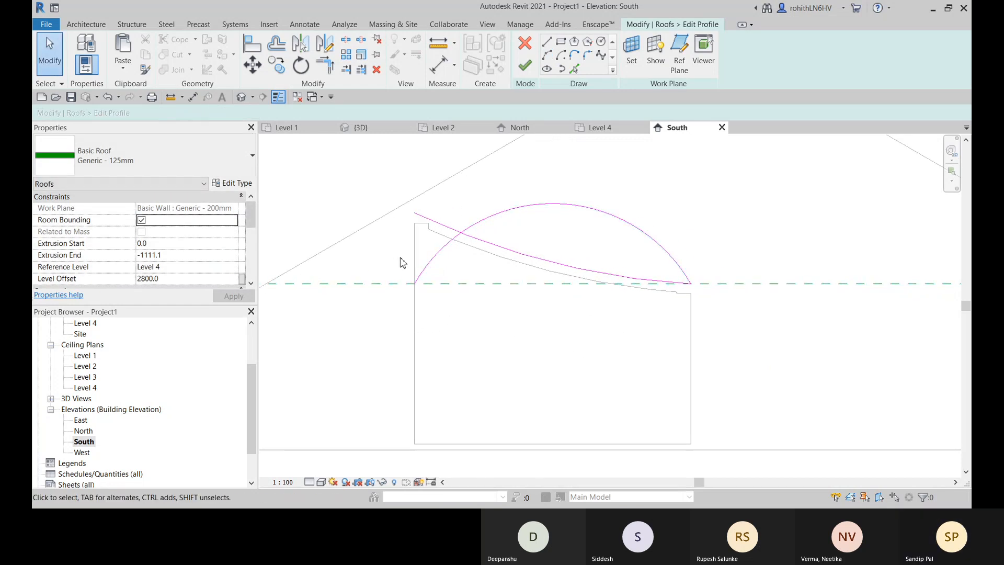
middle_drag(417, 270, 400, 268)
click(509, 251)
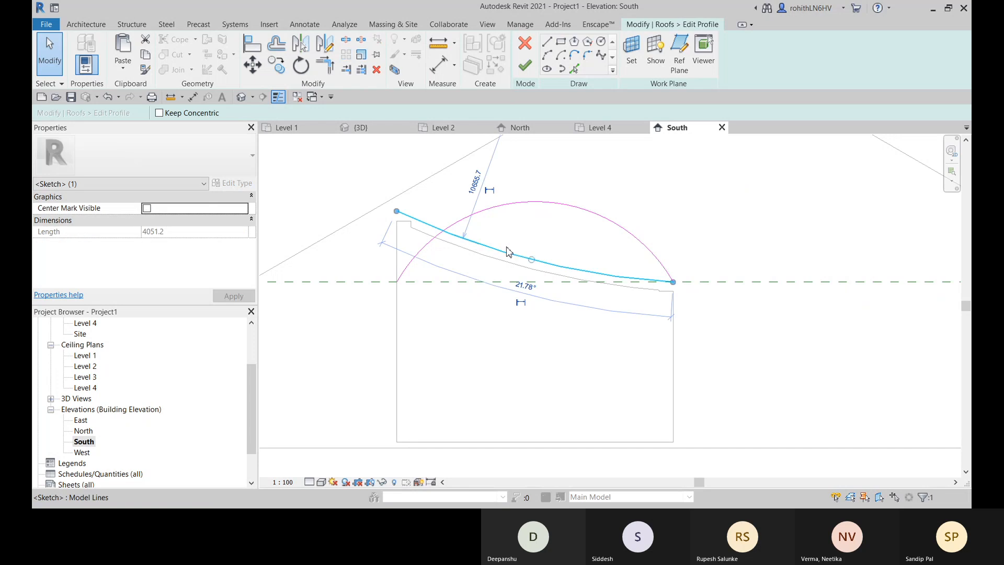
key(Delete)
middle_drag(490, 280, 482, 293)
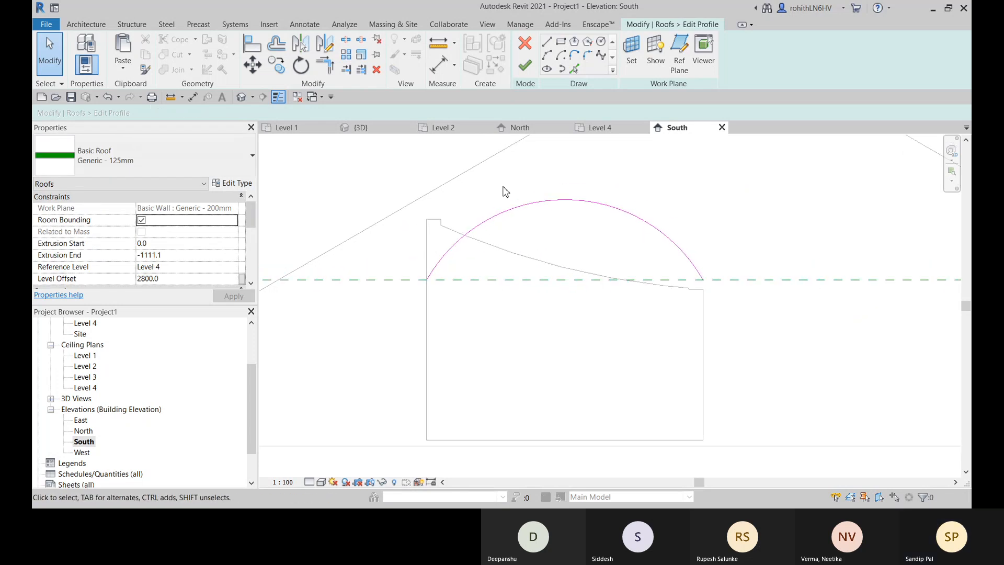
- Finish the curved roof's profile sketch and unjoin the conflicting elements
click(525, 64)
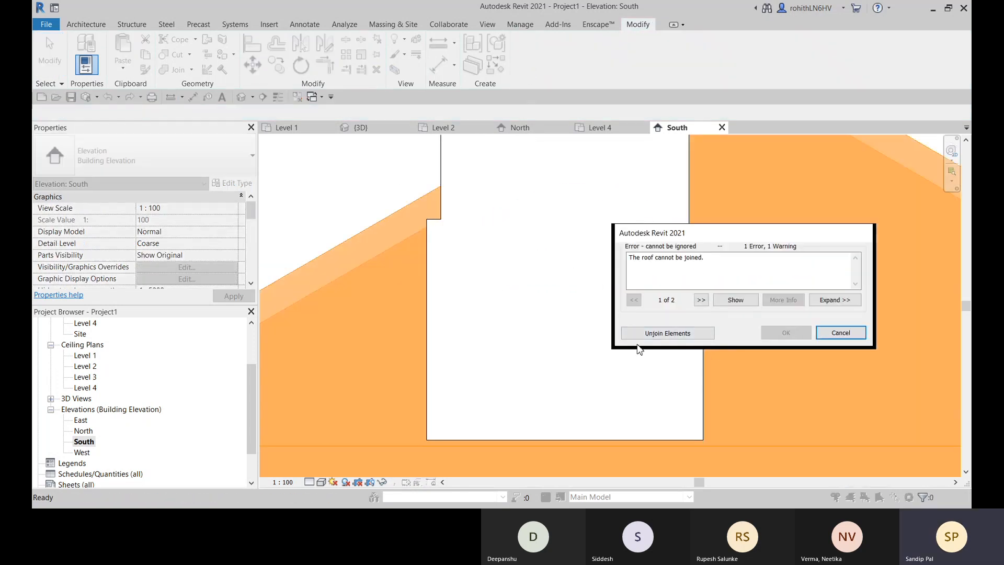
click(667, 333)
scroll(619, 336, down, 3)
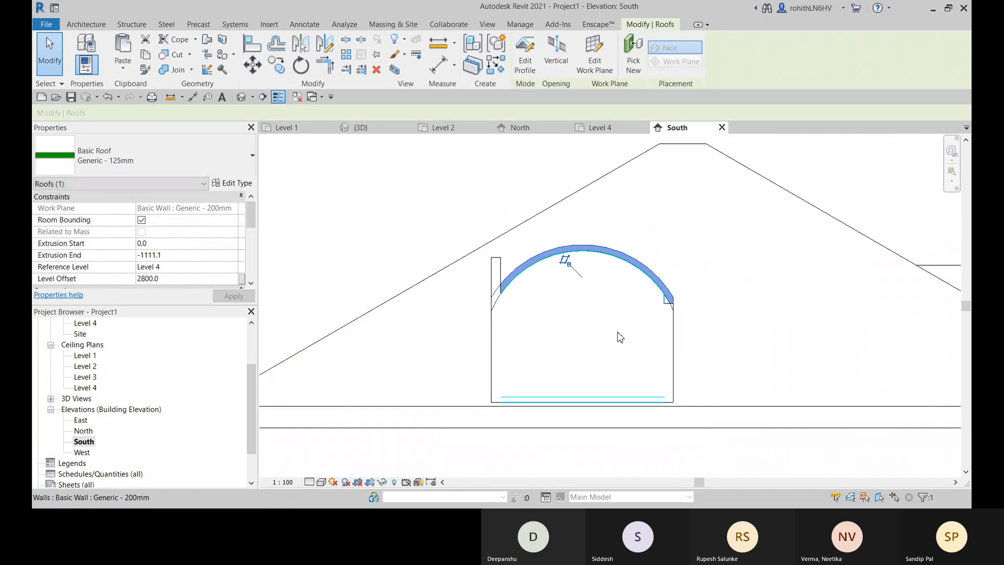
middle_drag(673, 356, 562, 336)
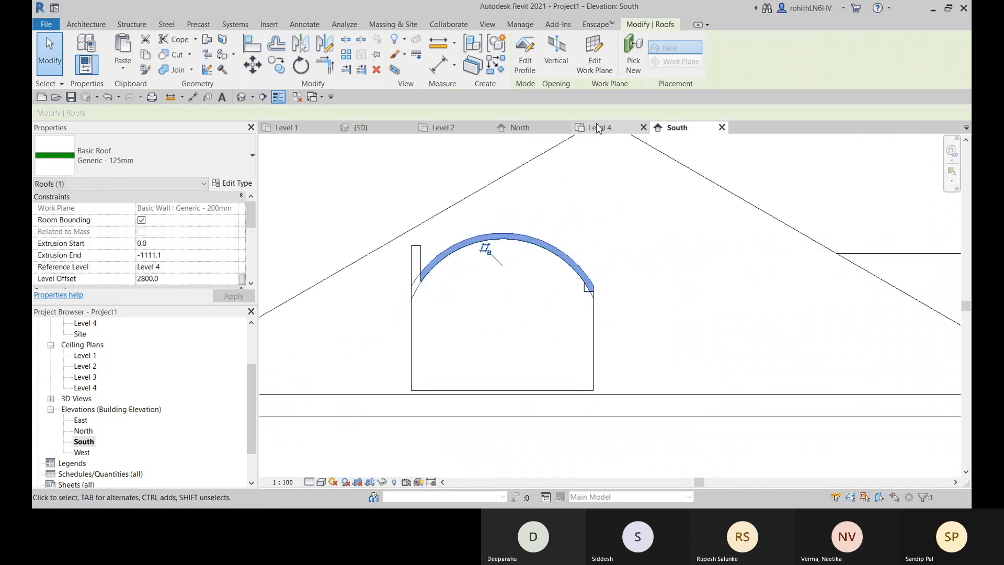
- In the 3D view, join the curved roof's rear edge to the main sloped roof's face with Join/Unjoin Roof
click(367, 130)
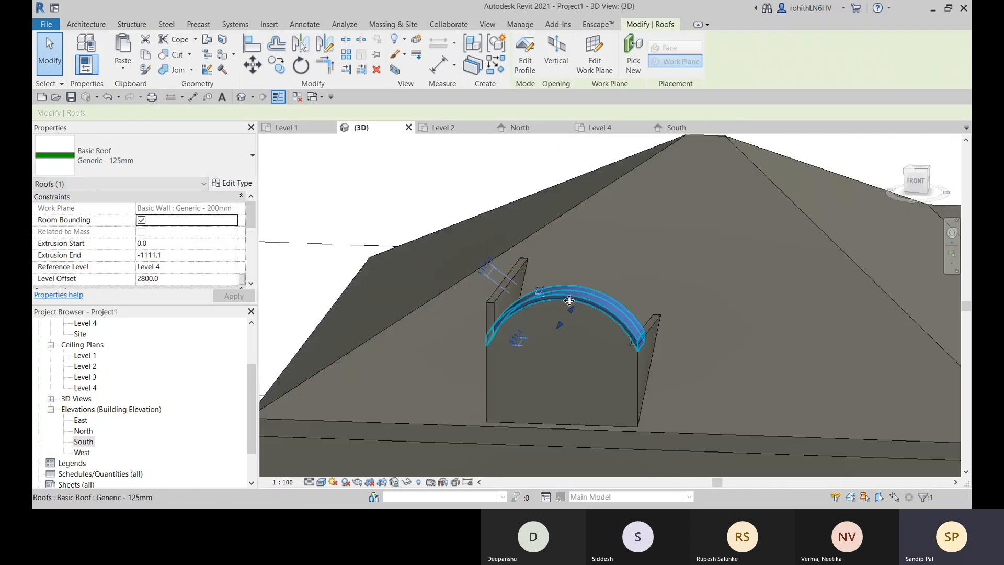
scroll(590, 340, down, 2)
shift+middle_drag(592, 344, 753, 398)
shift+middle_drag(672, 365, 517, 303)
scroll(464, 281, up, 2)
middle_drag(464, 276, 521, 254)
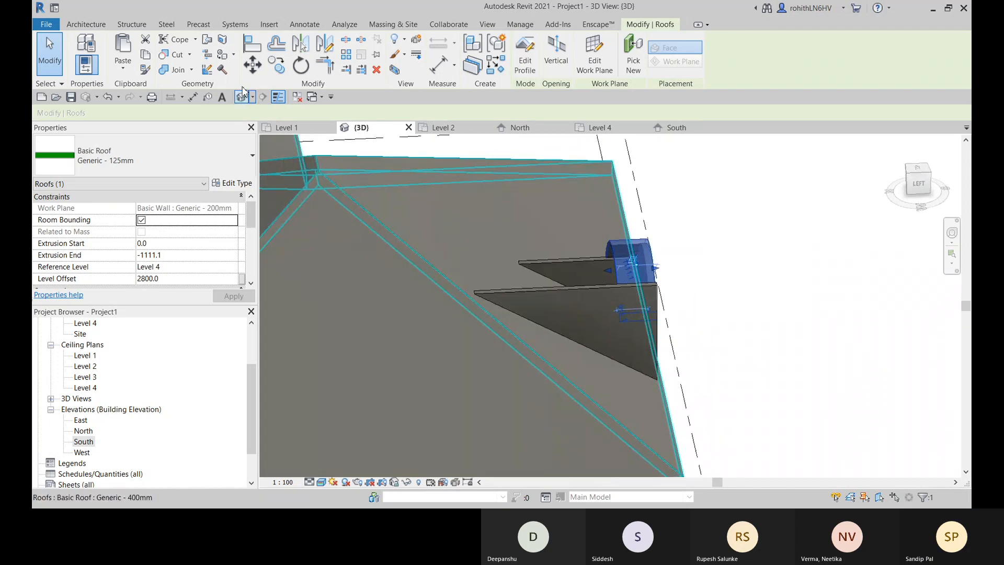
click(808, 231)
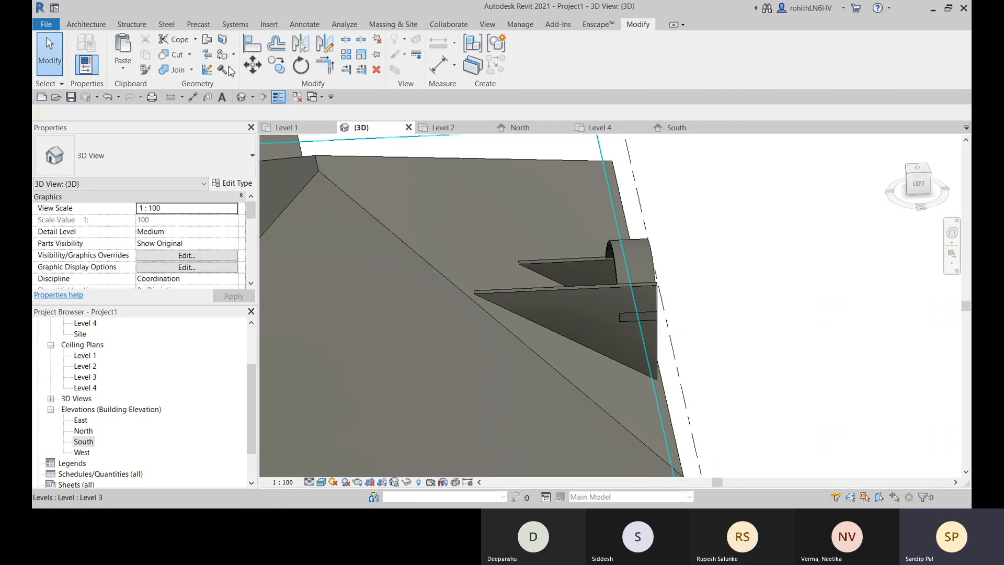
click(207, 42)
shift+middle_drag(568, 307, 637, 265)
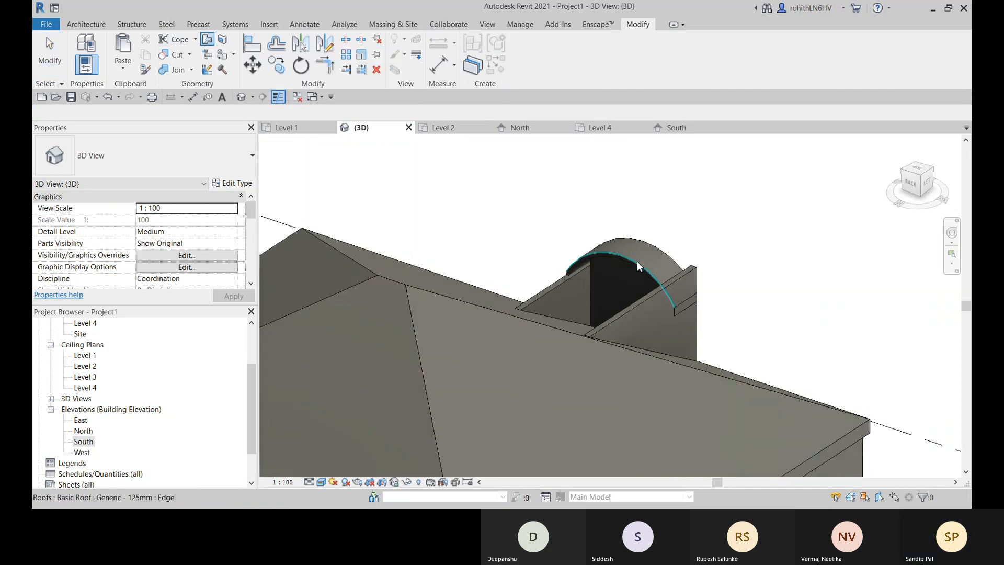
shift+middle_drag(478, 305, 445, 340)
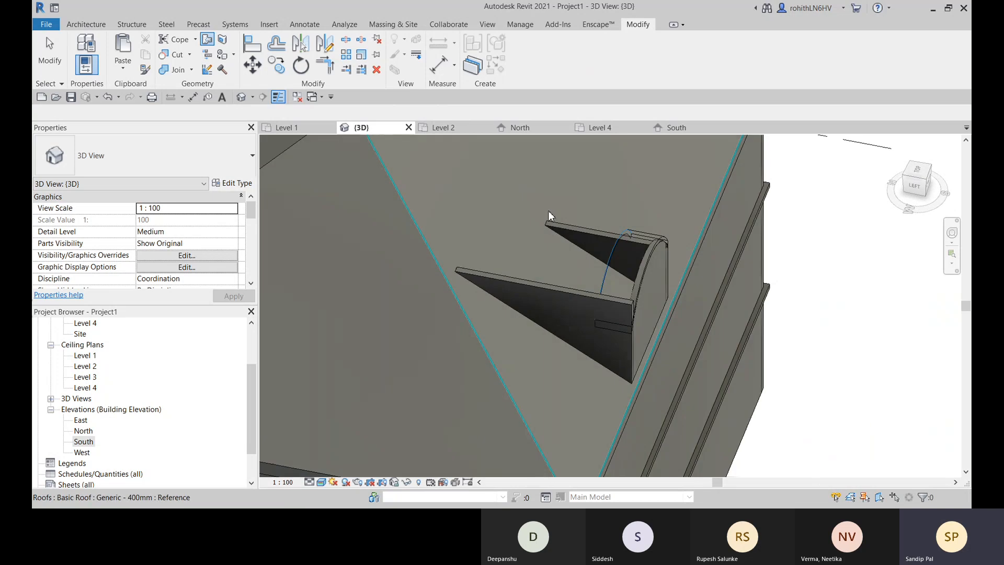
click(548, 210)
shift+middle_drag(486, 206, 690, 335)
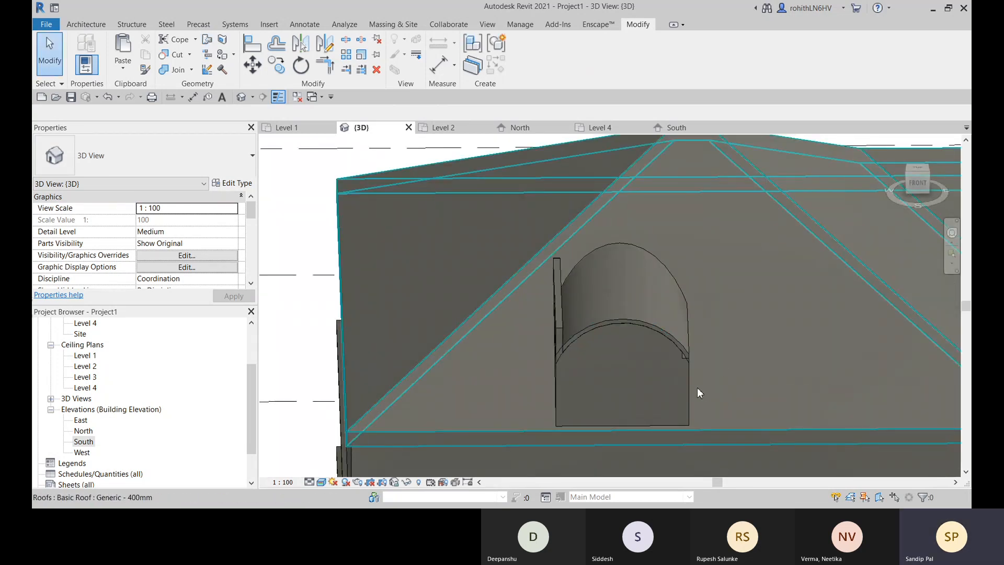
- Shorten the projection's west side wall to a length of 3400 by pulling in its rear end
click(596, 409)
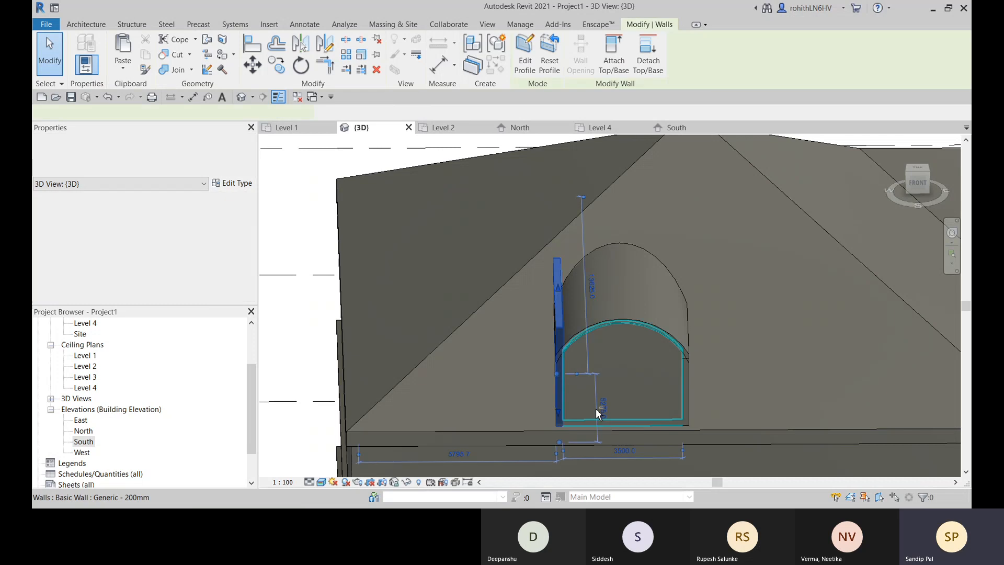
shift+middle_drag(596, 409, 765, 410)
scroll(612, 359, up, 4)
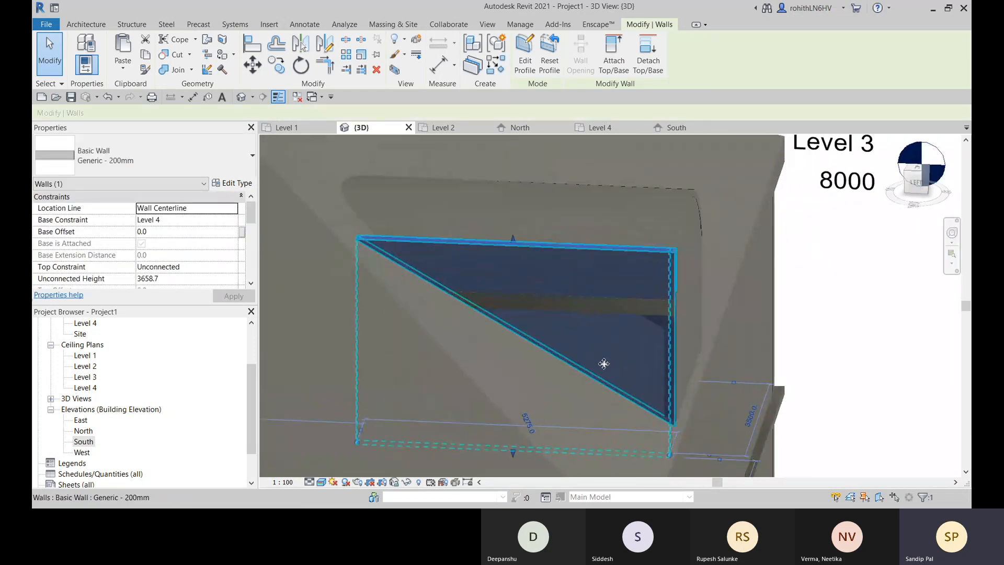
scroll(604, 360, down, 3)
middle_drag(614, 366, 621, 351)
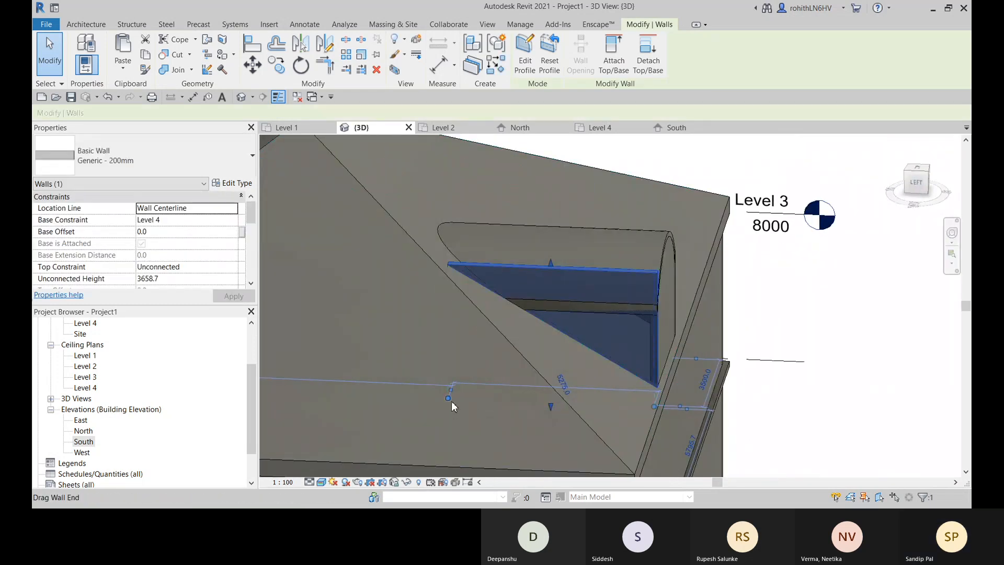
drag(450, 400, 556, 400)
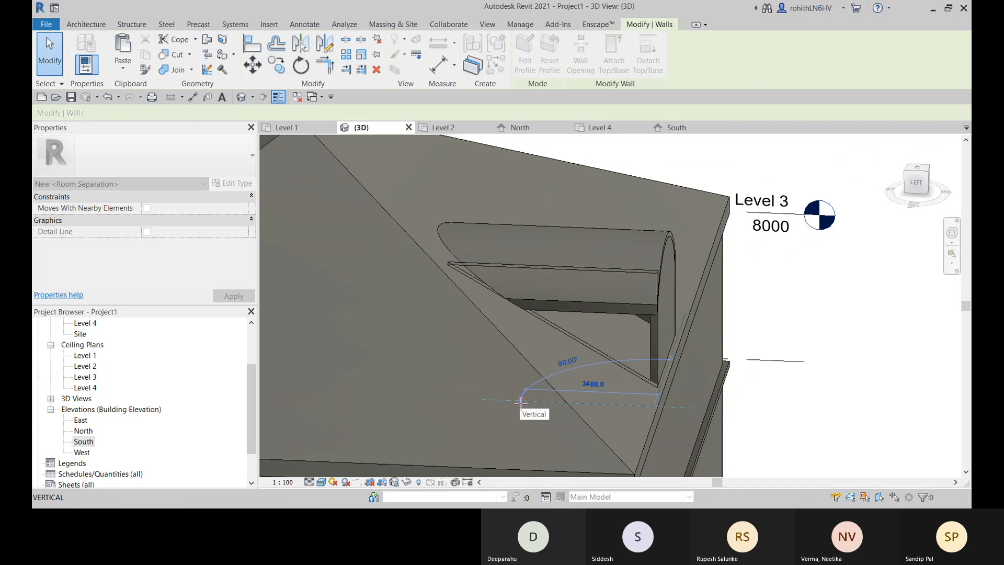
drag(520, 402, 518, 403)
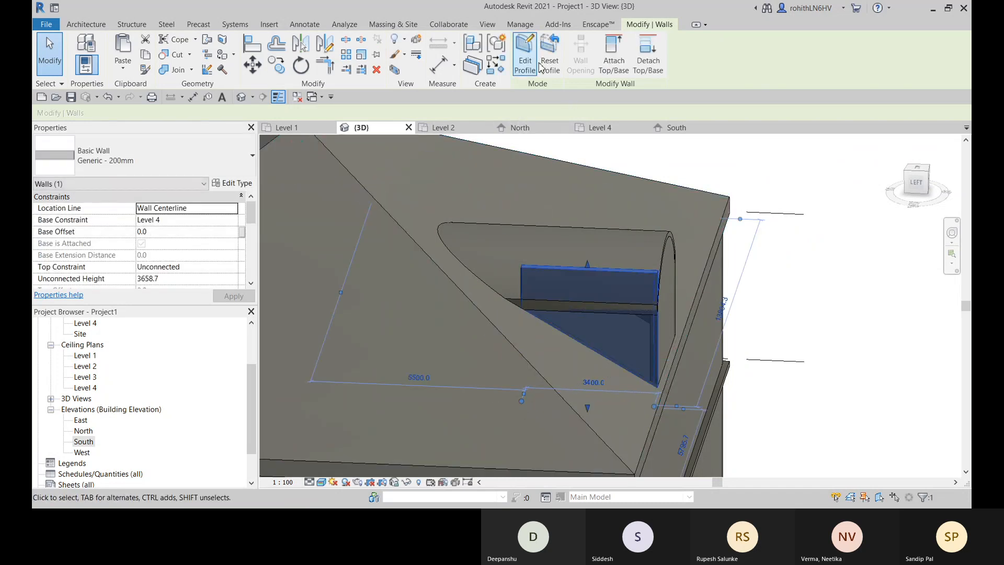
- Try to attach the top of the shortened west side wall to the curved roof, and choose to unjoin the elements
click(613, 55)
click(496, 262)
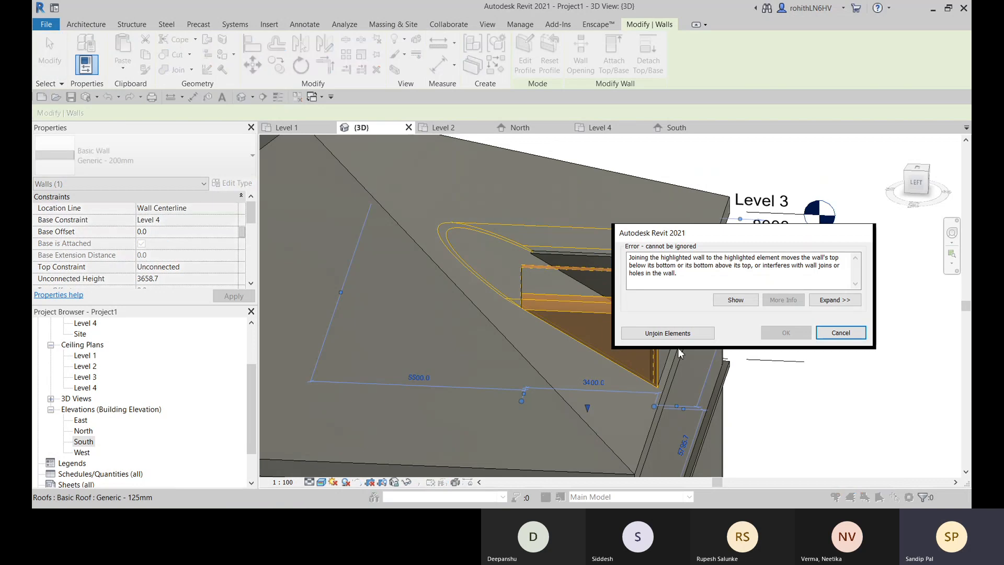
click(668, 333)
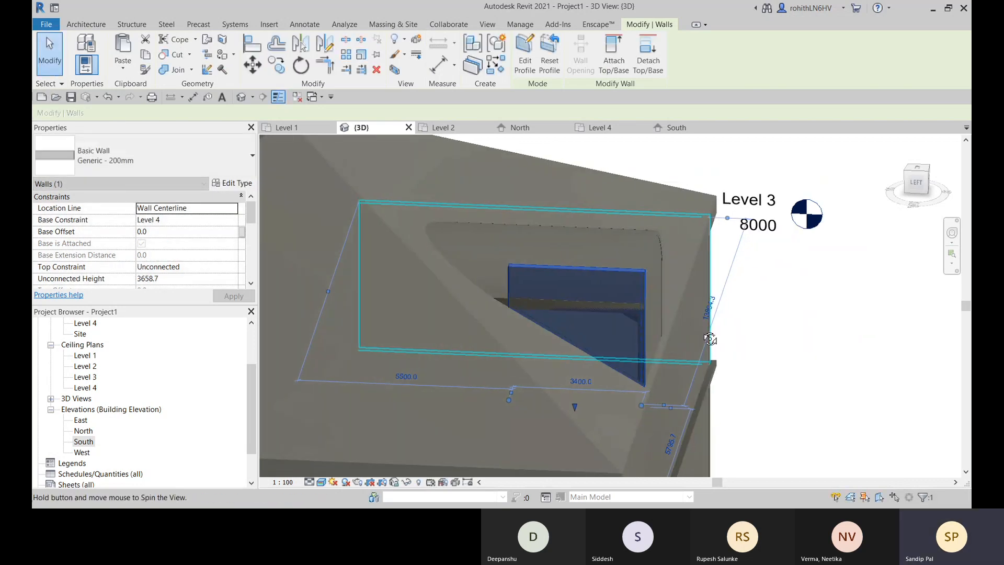
shift+middle_drag(713, 336, 547, 315)
scroll(547, 316, down, 5)
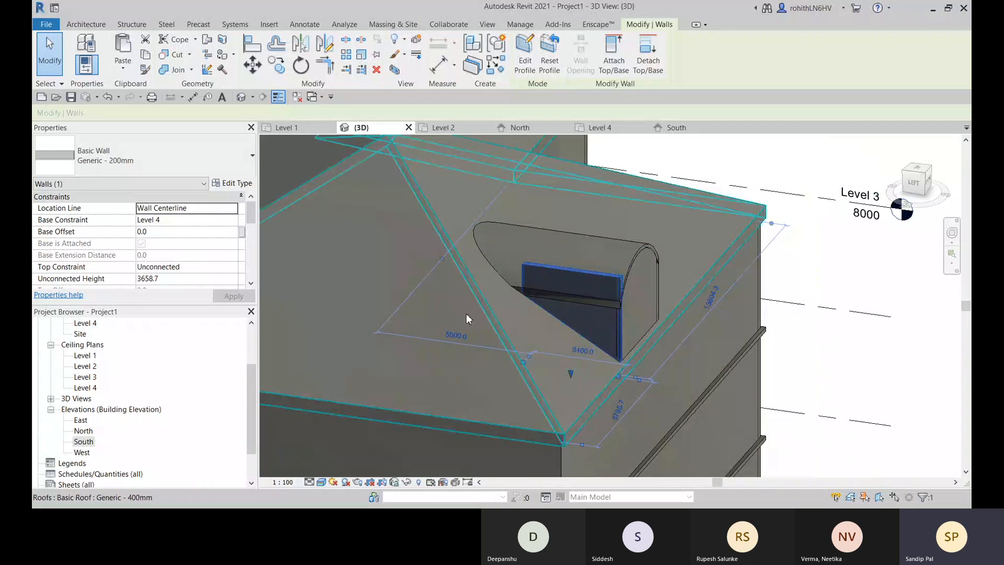
scroll(614, 295, up, 1)
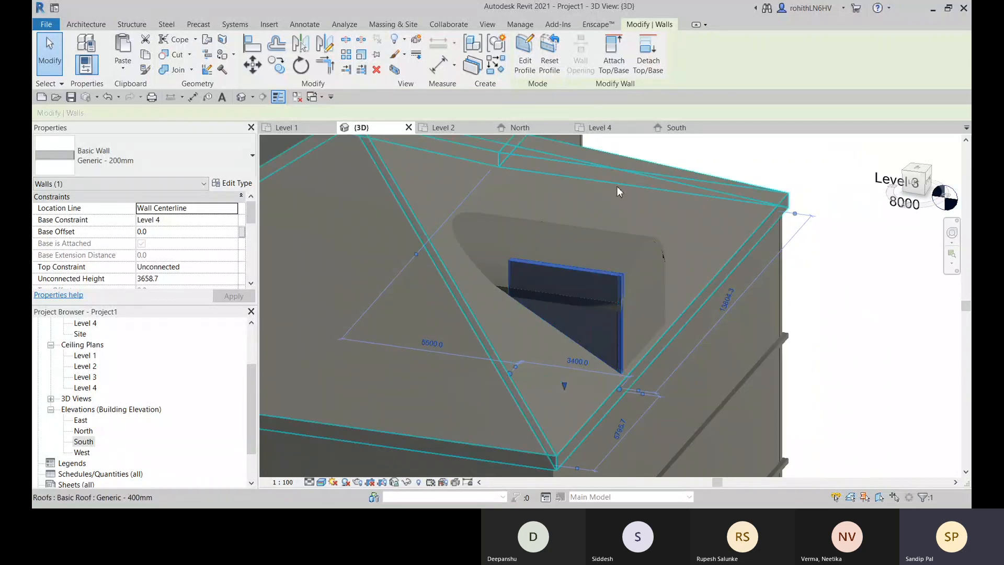
click(748, 161)
- Lower the west side wall's top beneath the curved roof, to an unconnected height of about 2520
click(566, 284)
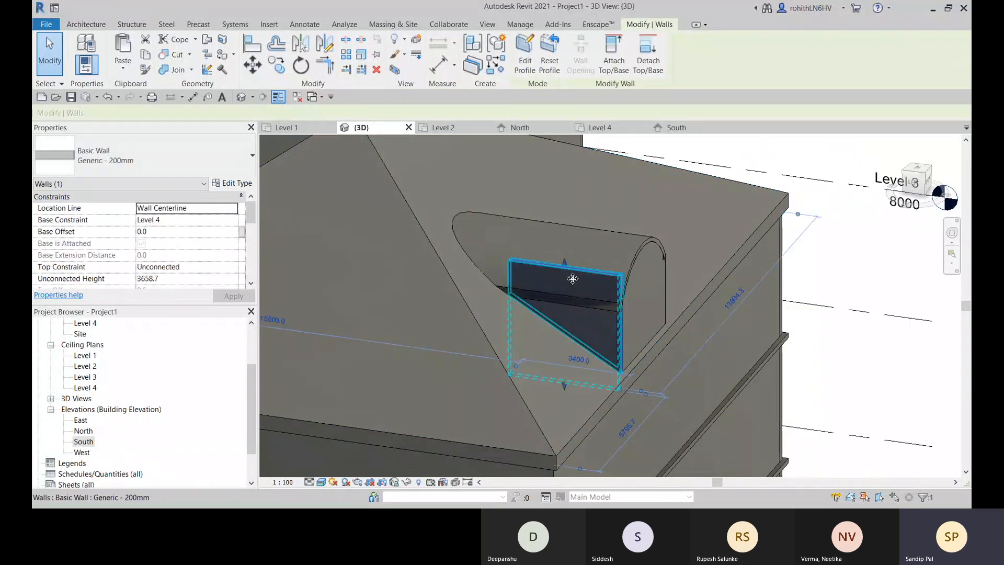
scroll(566, 282, up, 4)
drag(555, 254, 564, 341)
shift+middle_drag(539, 315, 621, 296)
scroll(633, 343, up, 1)
scroll(614, 300, up, 1)
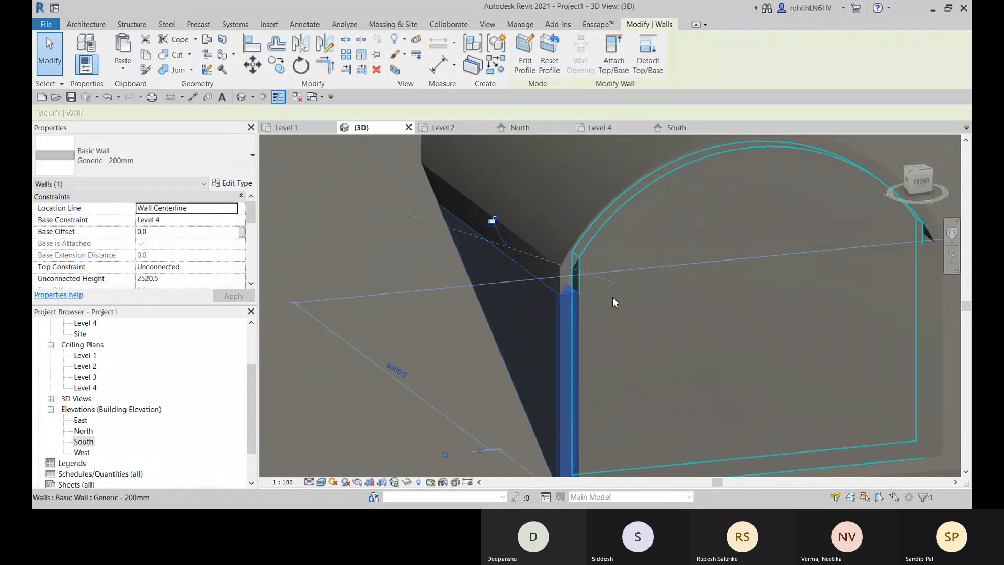
- Examine how both side walls meet the curved roof and the front wall from several angles
middle_drag(597, 413, 590, 317)
scroll(593, 313, down, 2)
middle_drag(669, 315, 627, 330)
shift+middle_drag(765, 244, 567, 295)
click(567, 295)
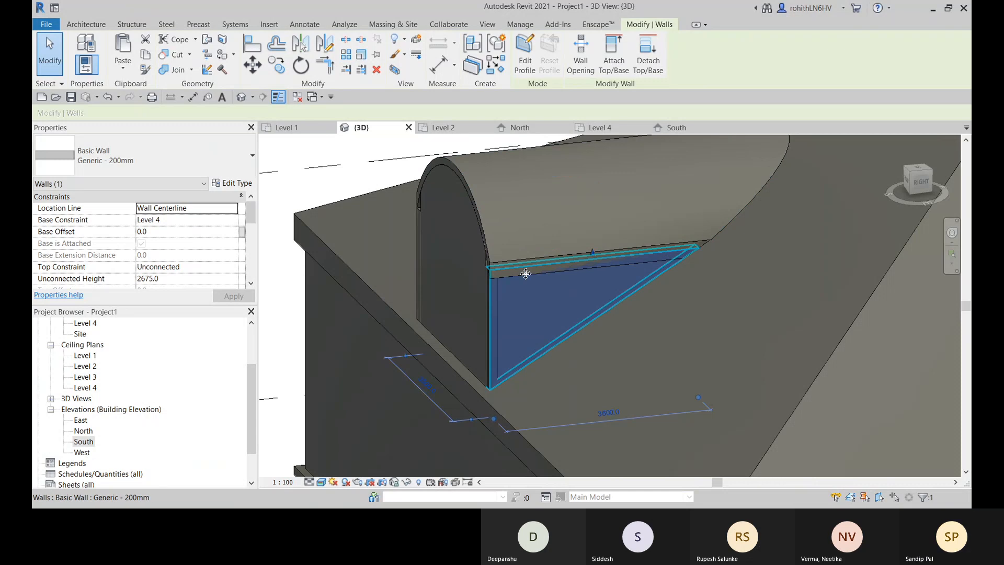
scroll(558, 272, up, 2)
shift+middle_drag(510, 312, 597, 301)
scroll(545, 274, down, 1)
middle_drag(529, 311, 600, 305)
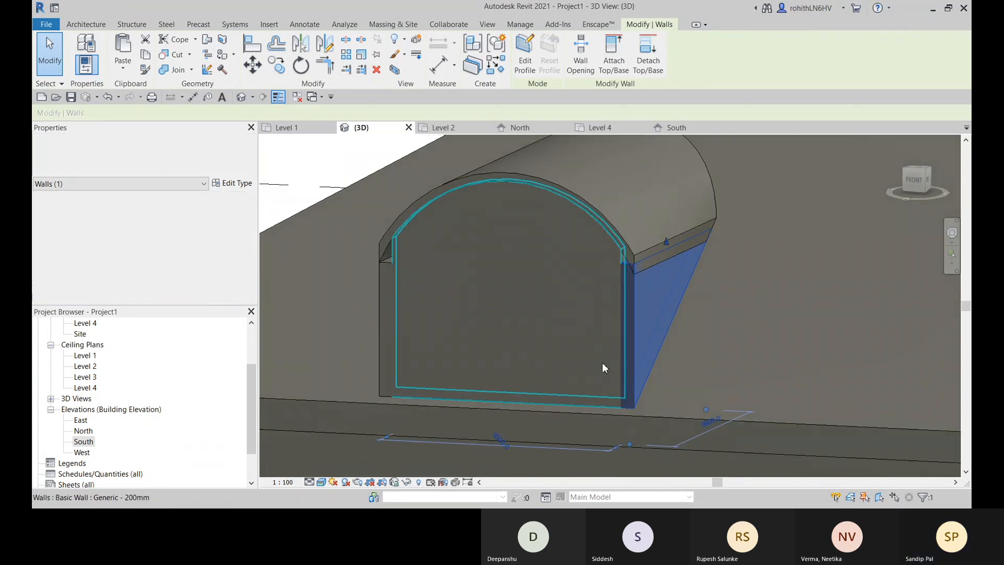
middle_drag(612, 377, 481, 226)
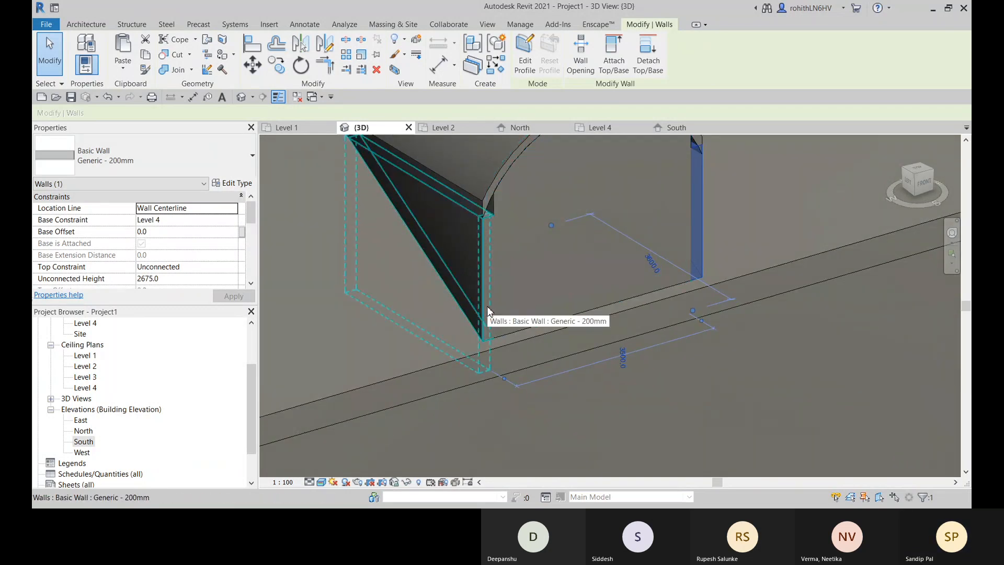
- In the Level 4 floor plan, disallow the wall join at the west side wall's front end
click(611, 130)
click(516, 403)
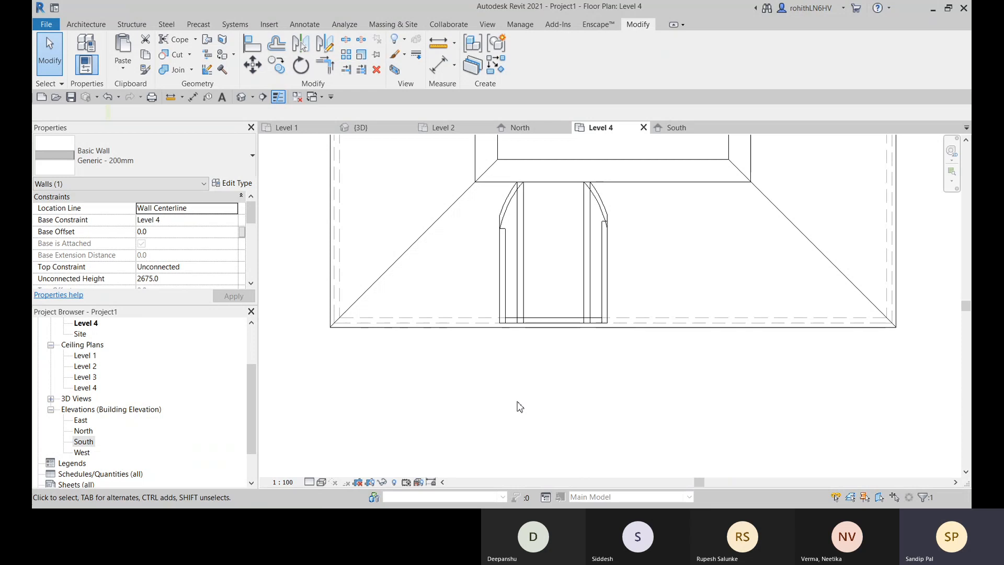
click(511, 268)
scroll(504, 326, up, 4)
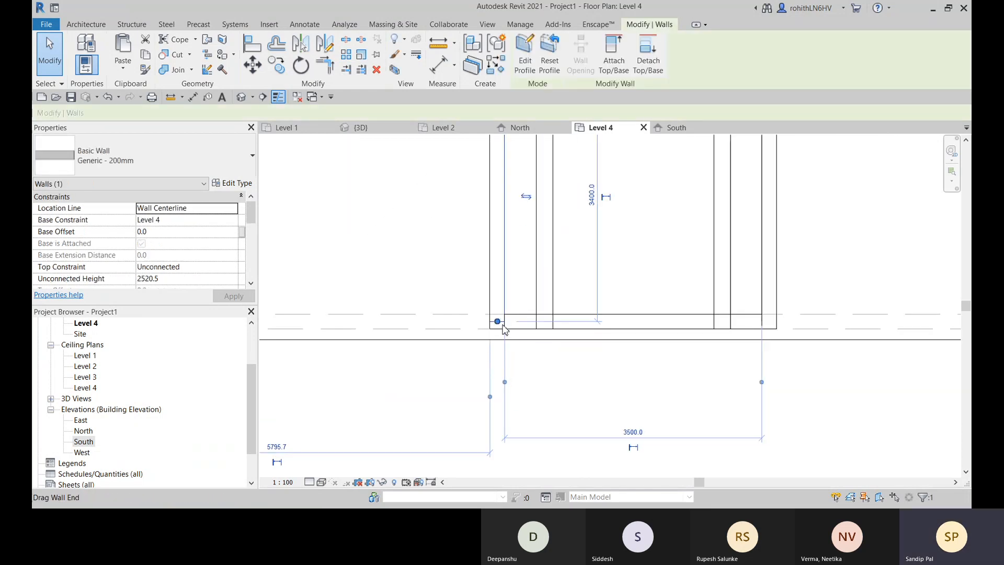
drag(497, 322, 498, 317)
scroll(500, 325, up, 2)
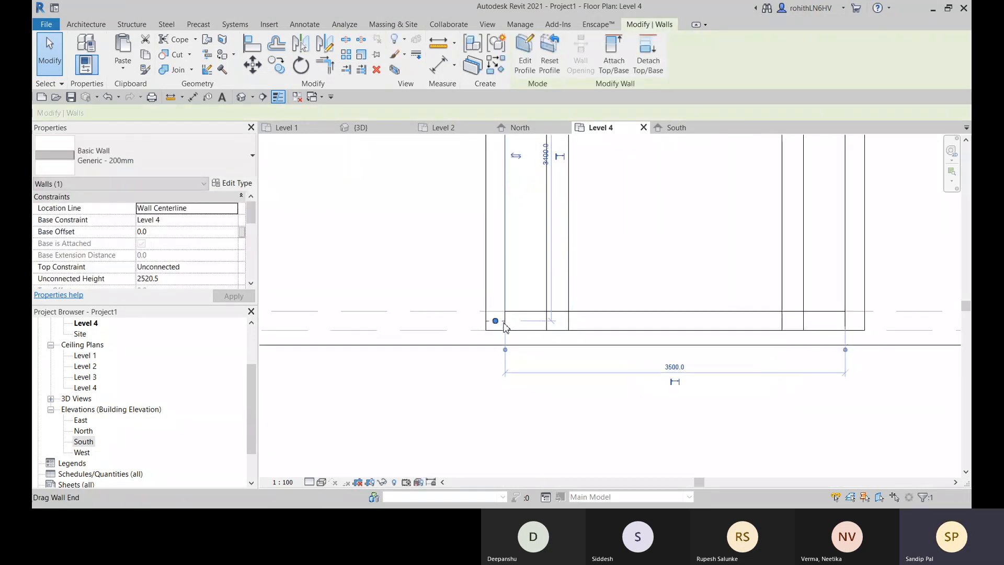
right_click(496, 325)
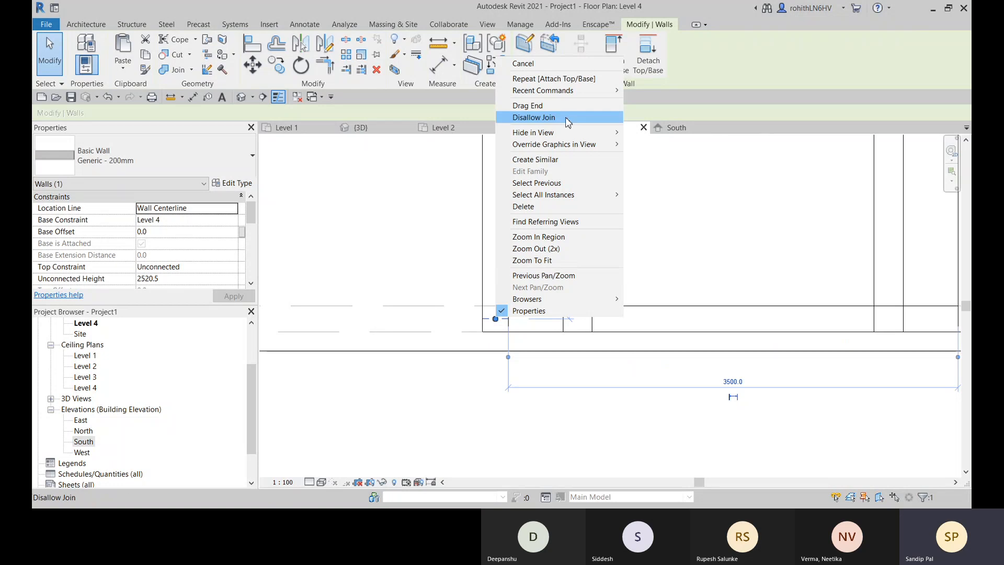
click(549, 119)
- Disallow the wall join at the front wall's end that meets the west side wall
click(539, 311)
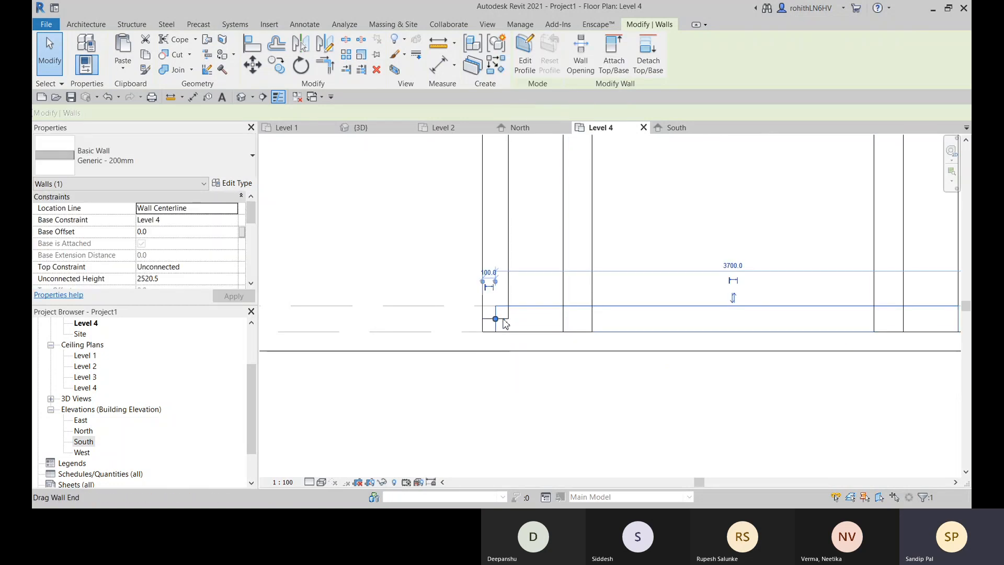
right_click(495, 320)
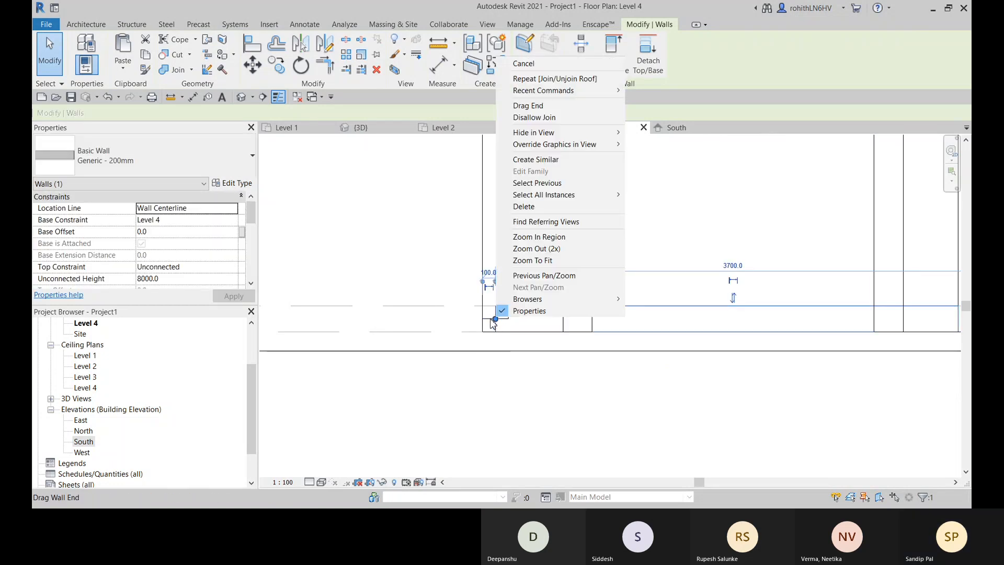
click(556, 120)
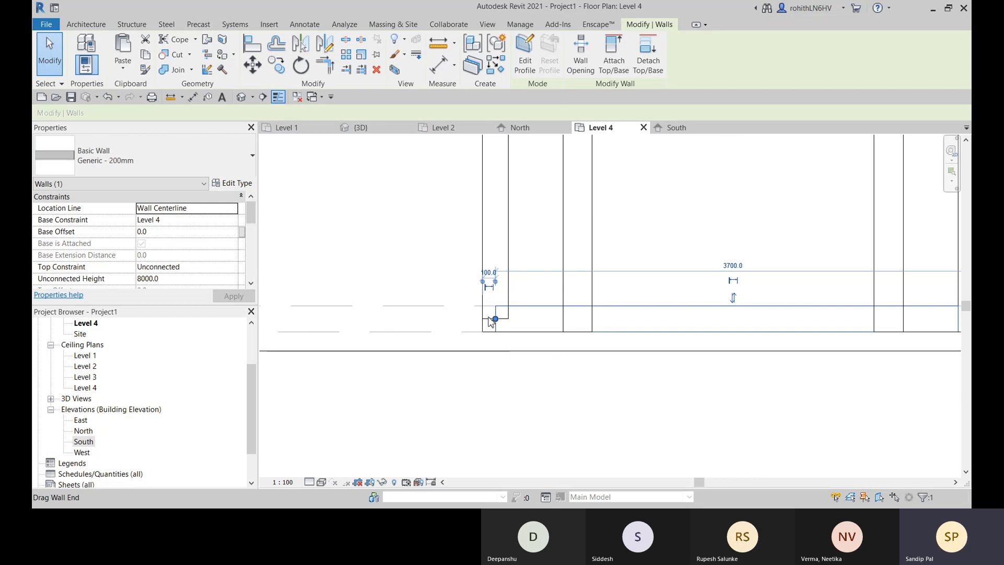
drag(492, 320, 496, 306)
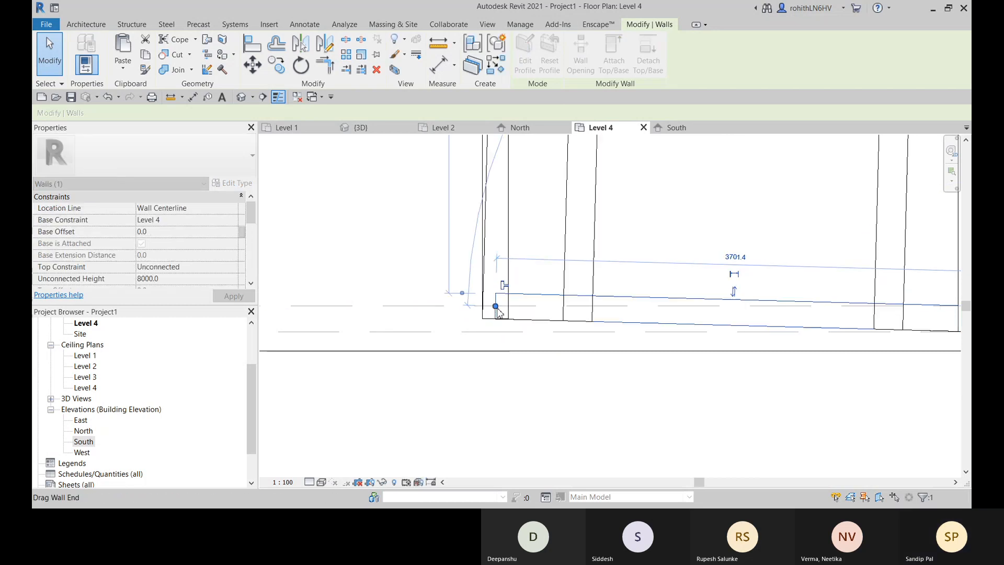
click(528, 341)
click(532, 314)
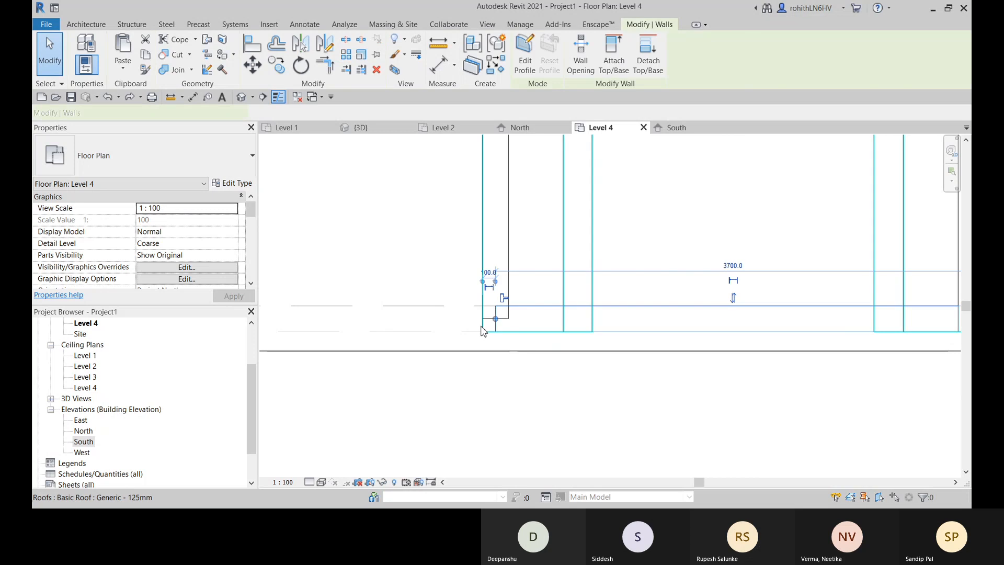
right_click(496, 320)
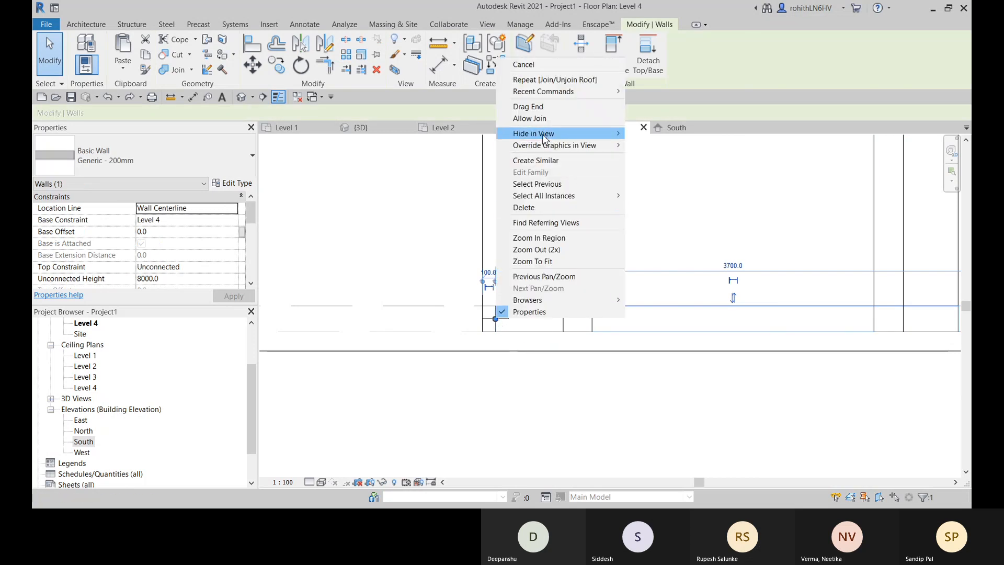
click(486, 367)
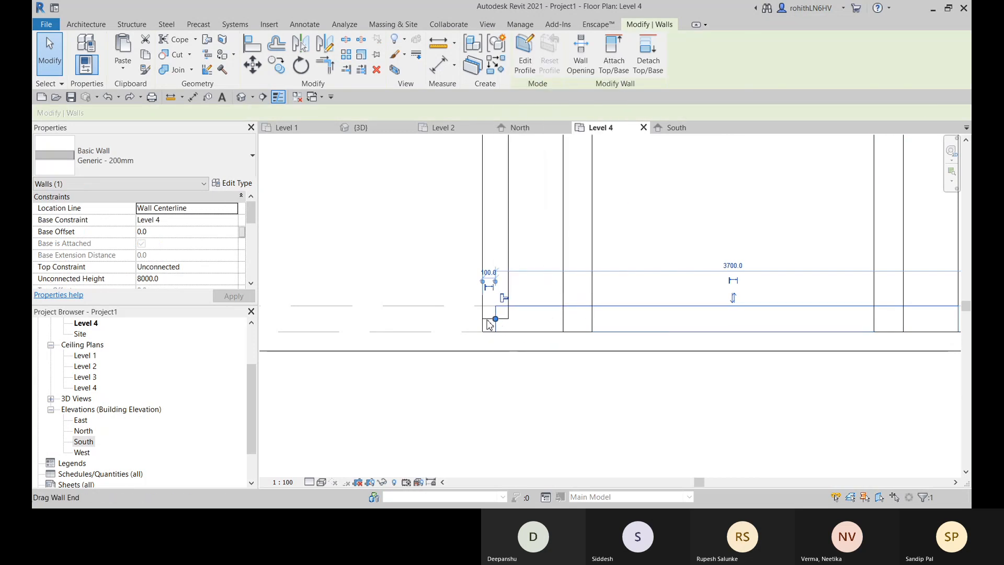
- Pull the west side wall's end back to the front wall's inner face and extend the front wall to the west outer face
scroll(489, 324, up, 3)
drag(507, 319, 507, 288)
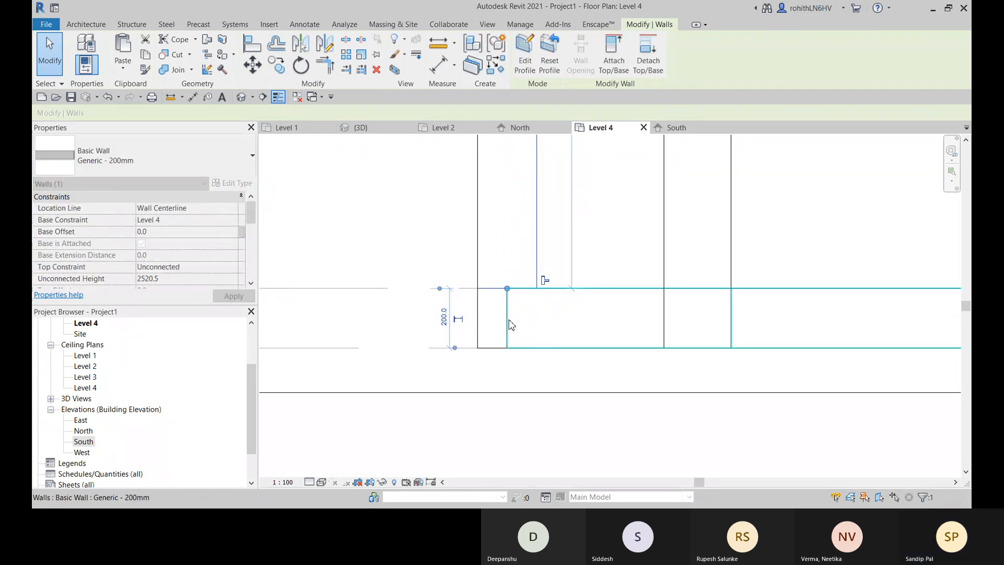
scroll(509, 319, down, 2)
key(r)
key(s)
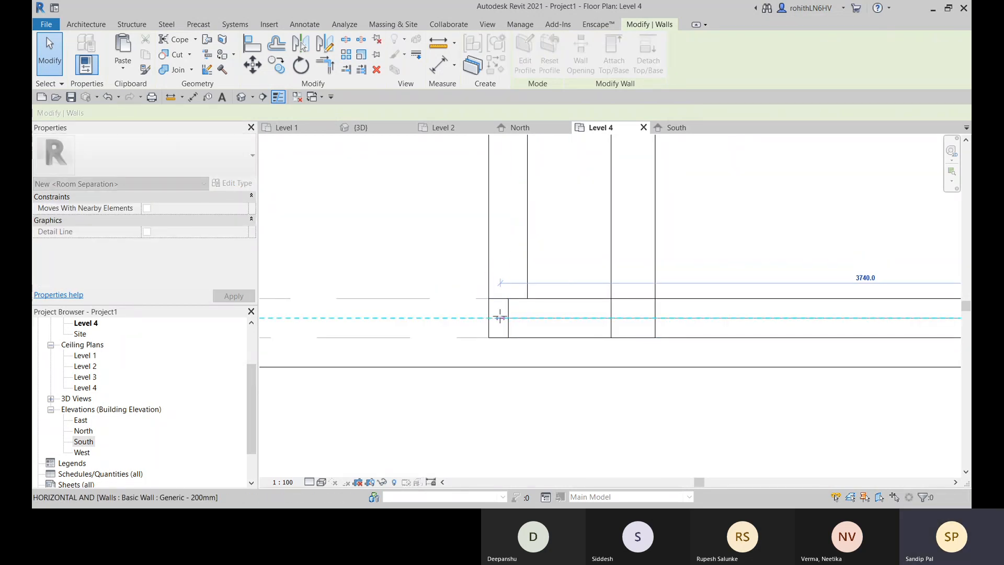
key(Escape)
scroll(510, 319, down, 3)
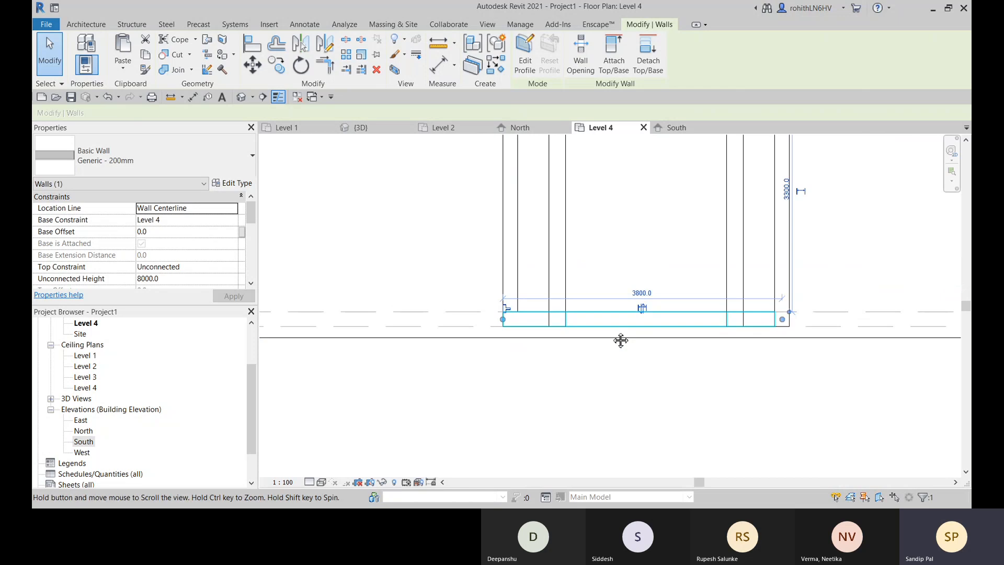
- Disallow the wall joins of the east side wall and the front wall at their shared corner
scroll(641, 324, up, 2)
click(627, 269)
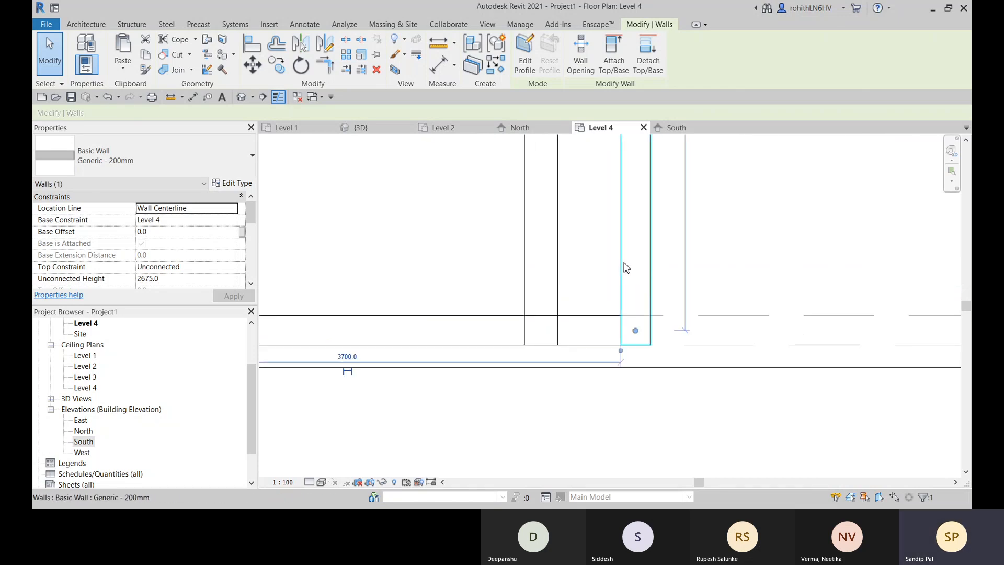
right_click(637, 332)
click(664, 131)
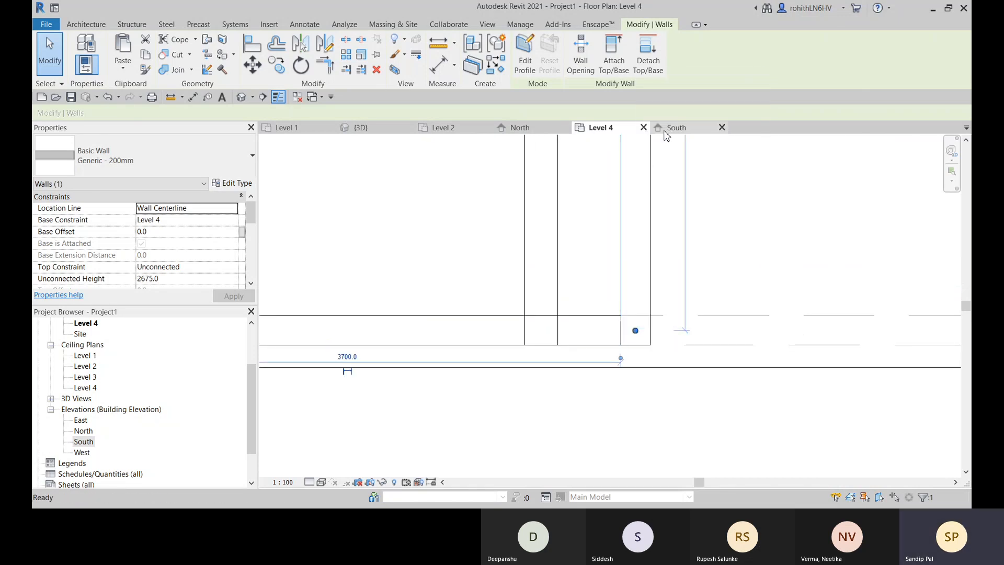
right_click(637, 332)
click(674, 133)
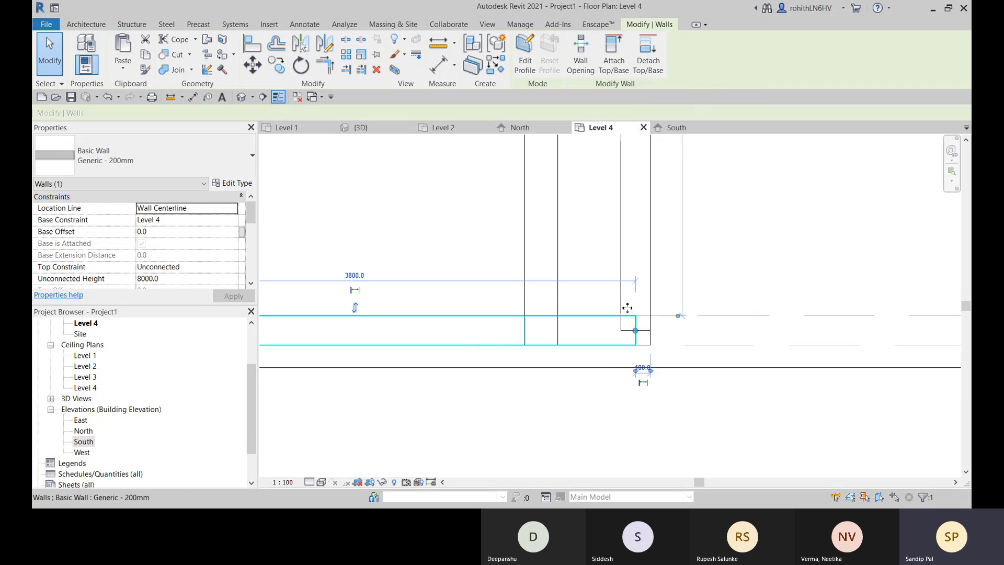
- Shorten the east side wall to the front wall's inner face and extend the front wall to the east outer face
click(623, 262)
mouse_move(635, 333)
mouse_down()
mouse_move(636, 316)
mouse_move(651, 330)
mouse_up()
click(636, 337)
scroll(731, 223, down, 3)
middle_drag(600, 270, 589, 324)
- In the 3D view, examine the projection's front corners and its junction with the roofs from several sides
click(394, 131)
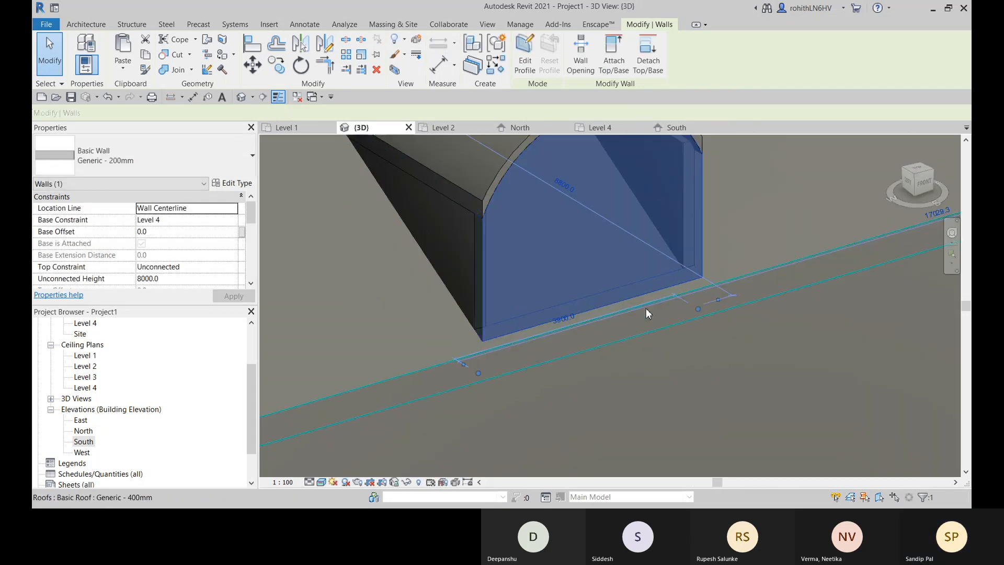
shift+middle_drag(646, 308, 683, 215)
middle_drag(327, 294, 594, 354)
click(470, 278)
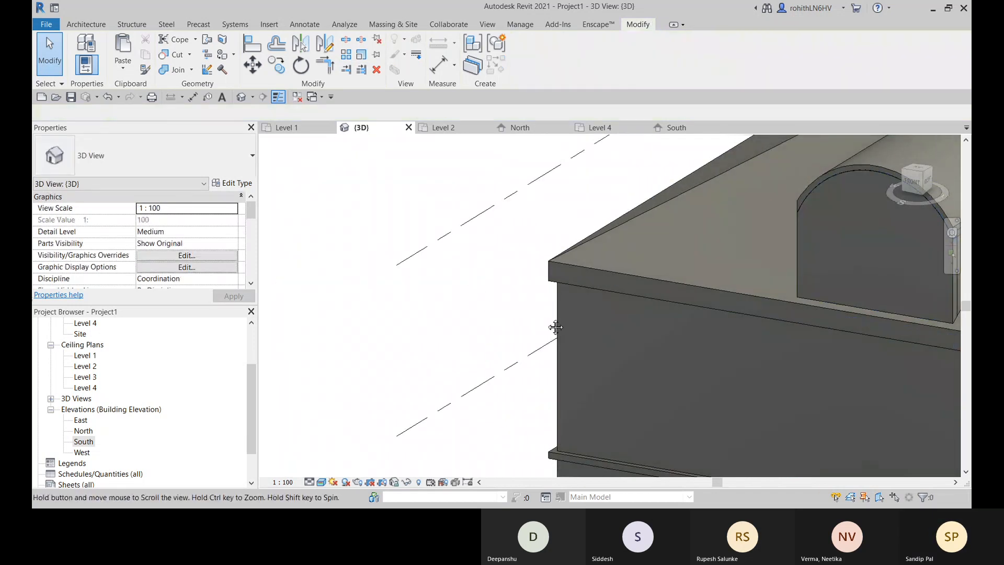
middle_drag(554, 327, 755, 331)
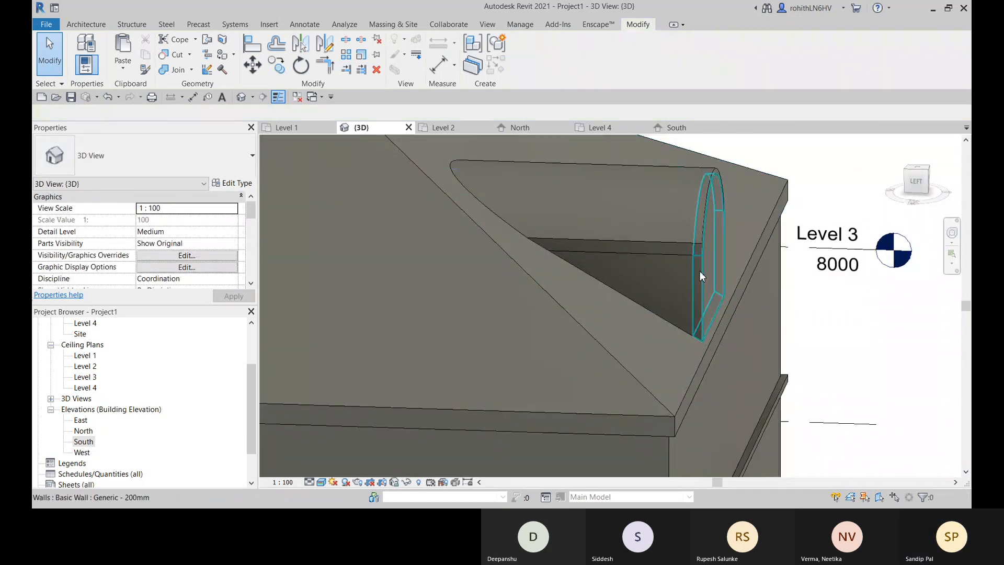
scroll(700, 271, down, 3)
shift+middle_drag(720, 277, 549, 305)
middle_drag(752, 297, 639, 337)
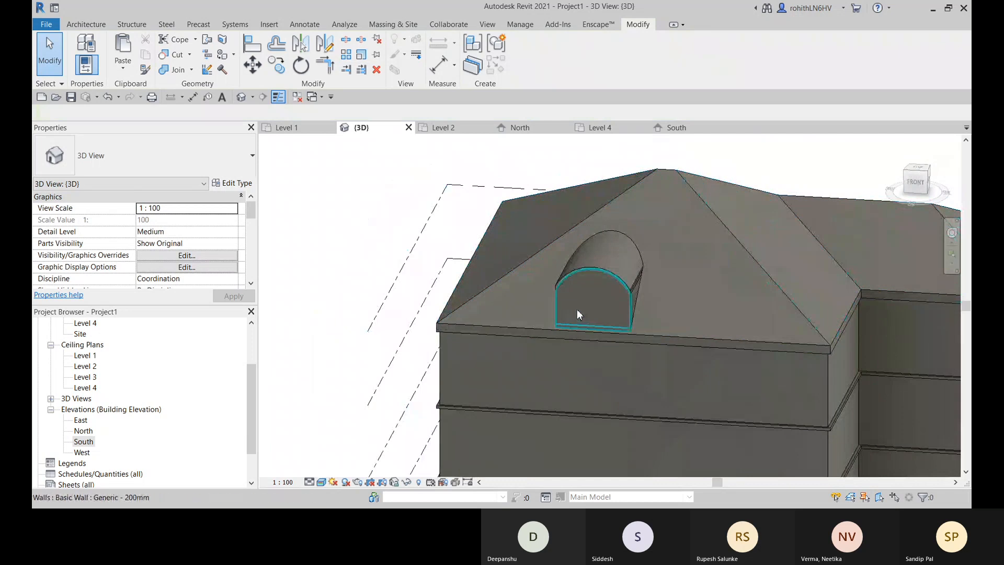
- Place an M_Window-Casement-Double 1200 x 1500mm window in the projection's front wall beneath the arched roof
scroll(576, 310, up, 1)
click(84, 25)
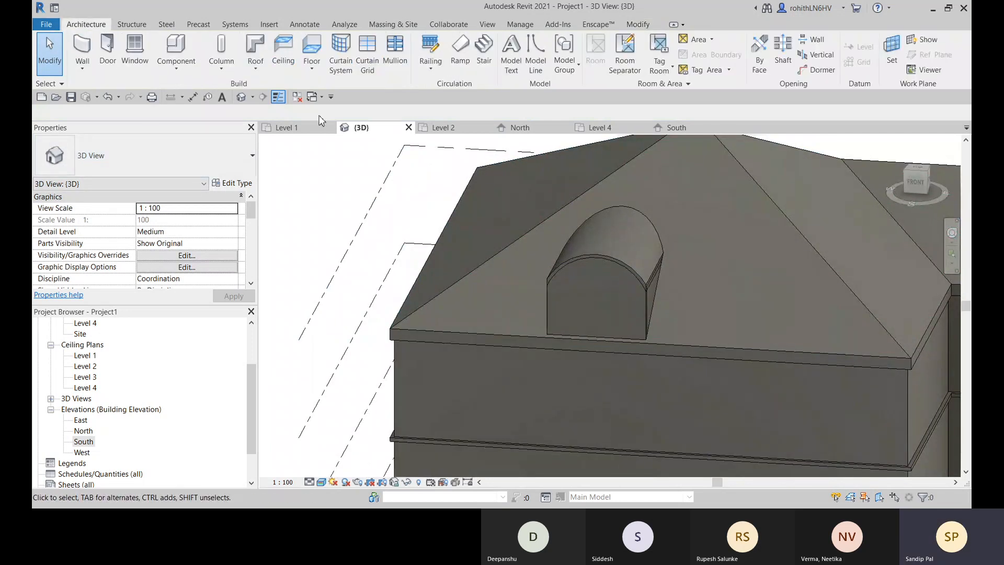
click(130, 49)
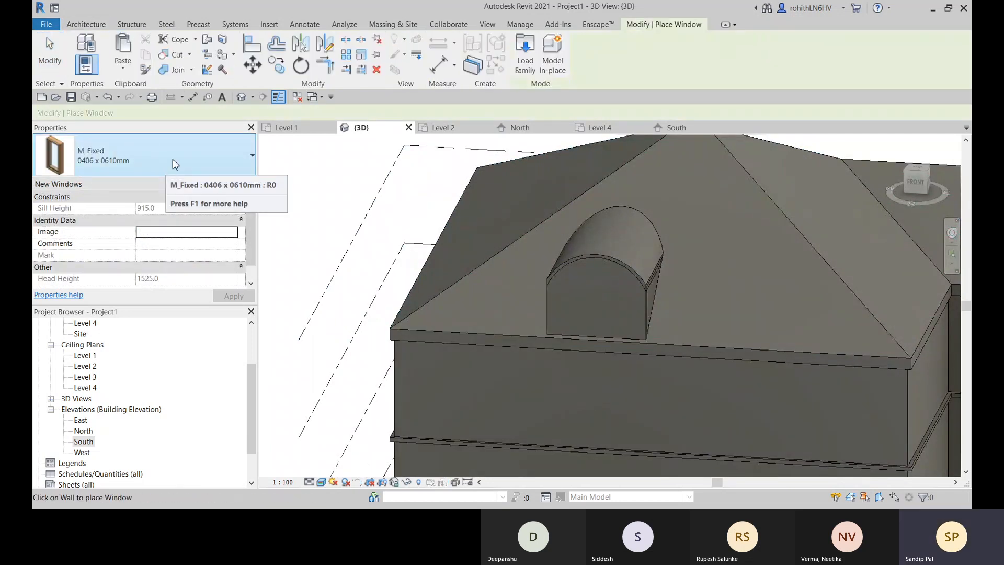
click(157, 157)
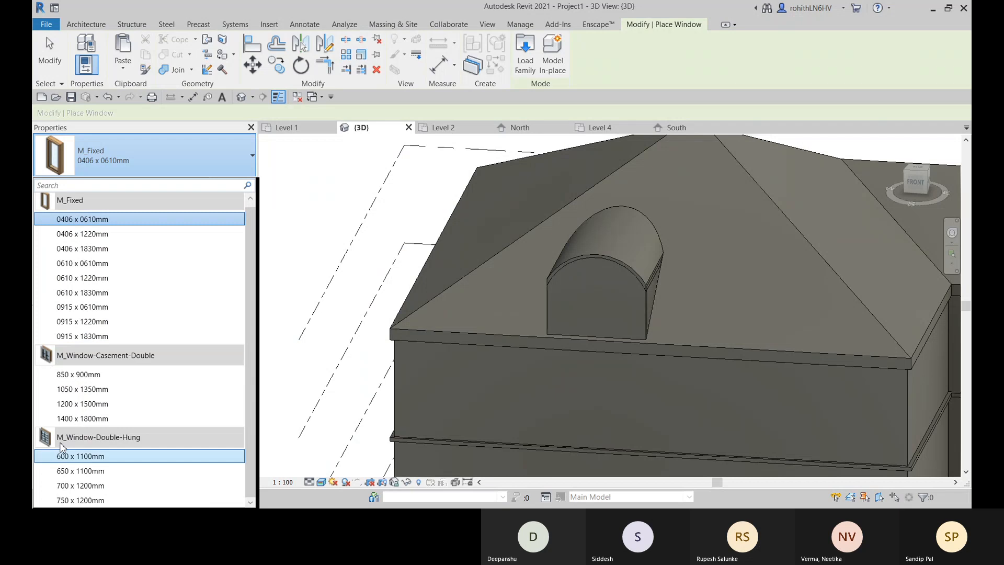
click(119, 409)
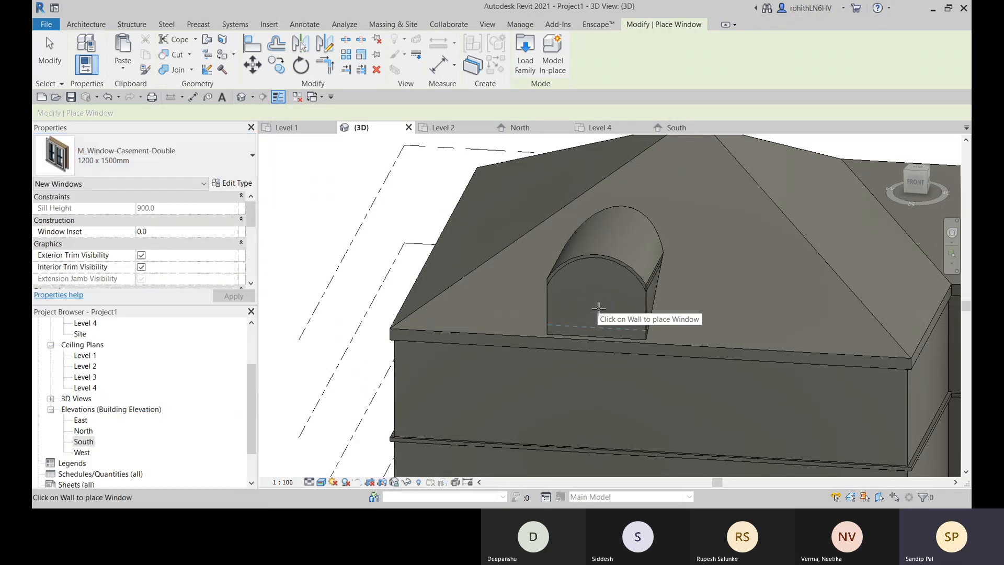
scroll(599, 308, up, 3)
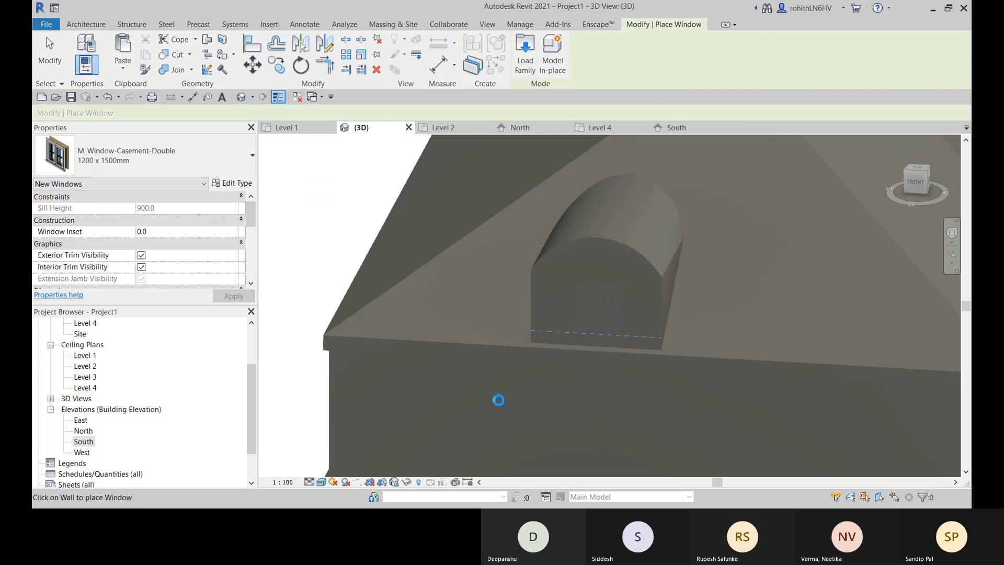
shift+middle_drag(499, 400, 651, 350)
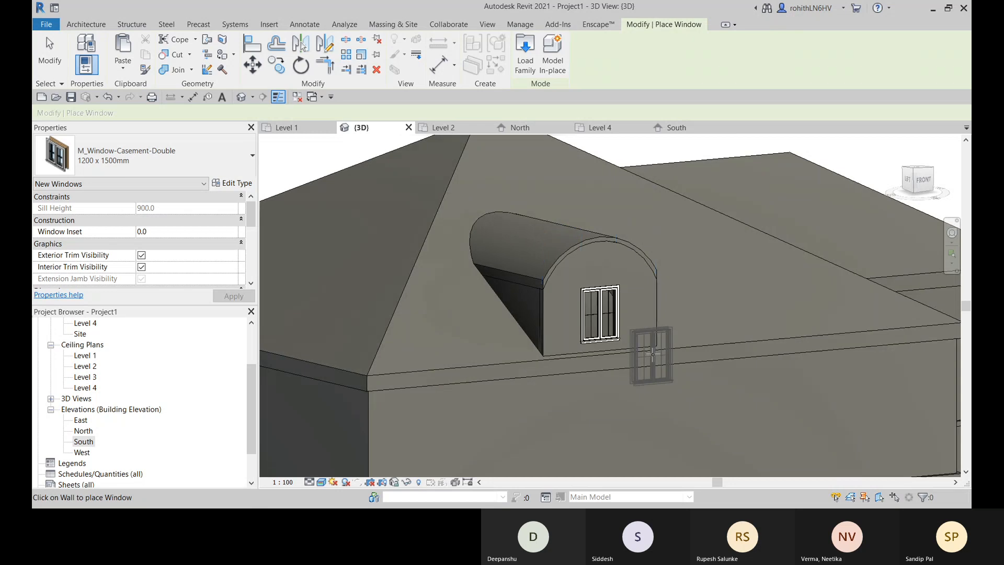
key(Escape)
- Temporarily hide the Level 3 front wall to examine the main roof beneath the projection from inside, and restore the wall
middle_drag(484, 397, 487, 266)
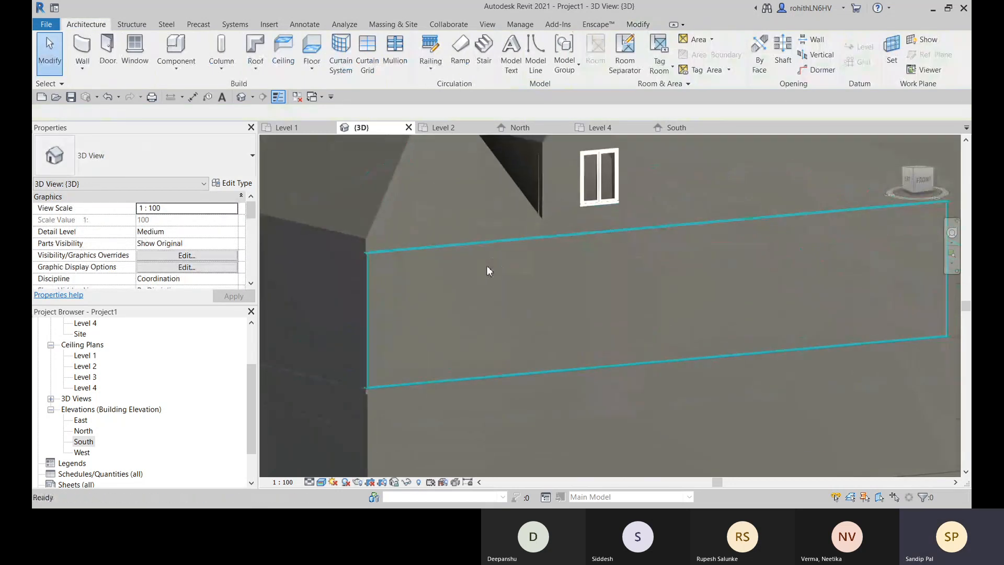
scroll(487, 270, down, 5)
click(547, 312)
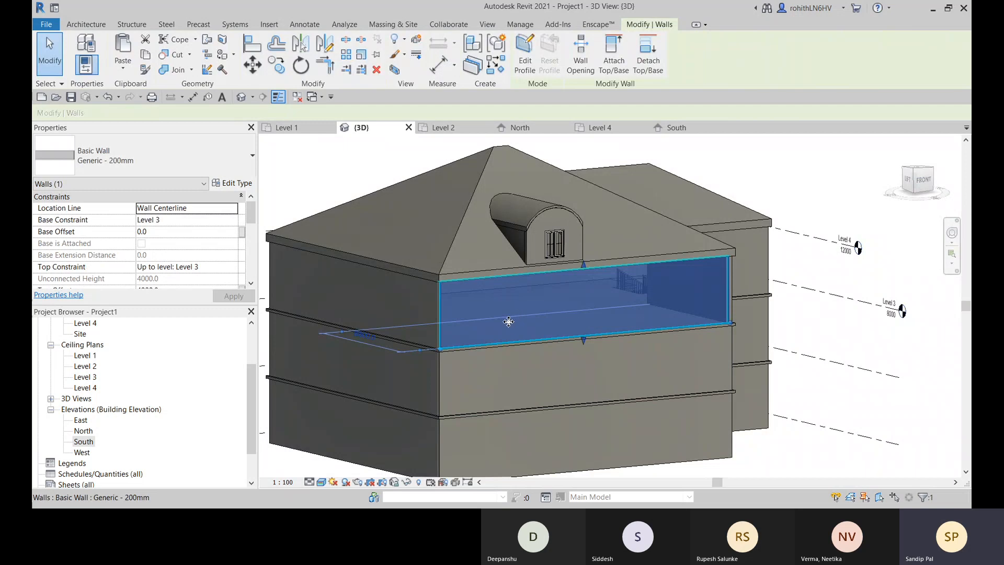
key(h)
key(h)
shift+middle_drag(609, 347, 664, 188)
scroll(556, 264, up, 5)
shift+middle_drag(523, 287, 619, 402)
scroll(547, 356, down, 2)
key(r)
scroll(517, 380, down, 1)
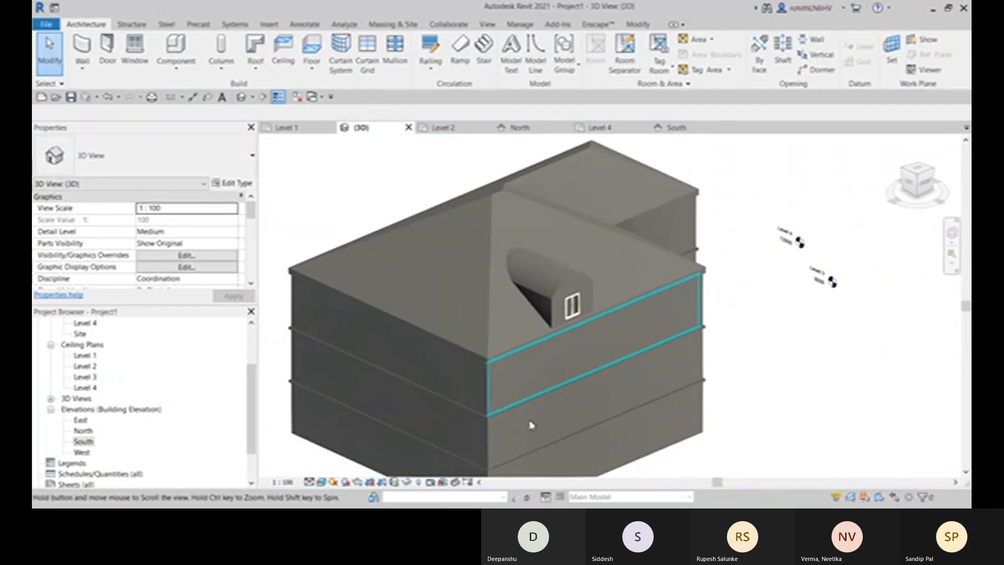
- Set the 3D view's visual style to Wireframe to expose the edges where the projection meets the main roof
click(321, 482)
click(382, 421)
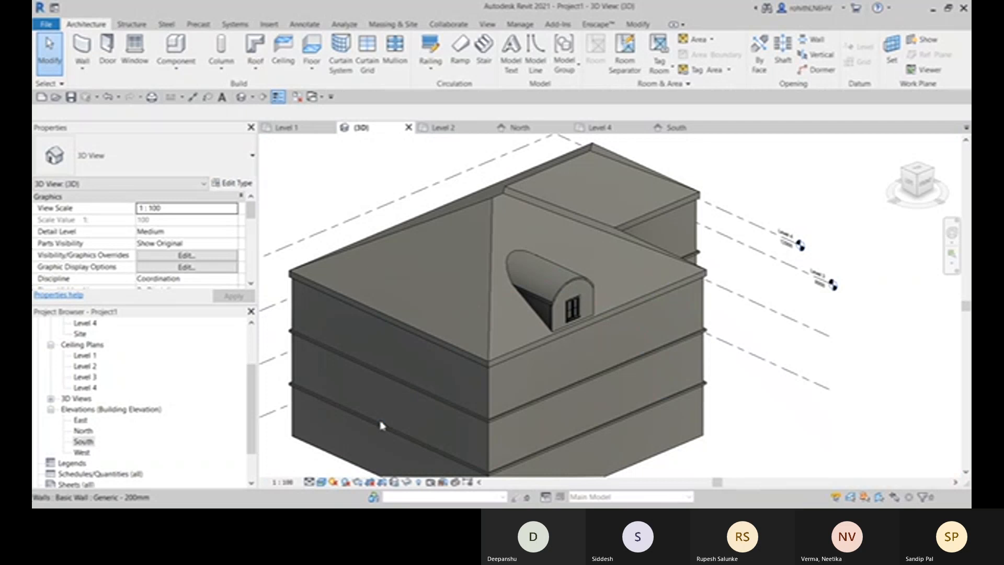
mouse_move(523, 376)
shift+middle_down()
mouse_move(582, 382)
mouse_move(599, 338)
mouse_move(576, 452)
shift+middle_up()
scroll(576, 452, up, 2)
middle_drag(556, 330, 587, 236)
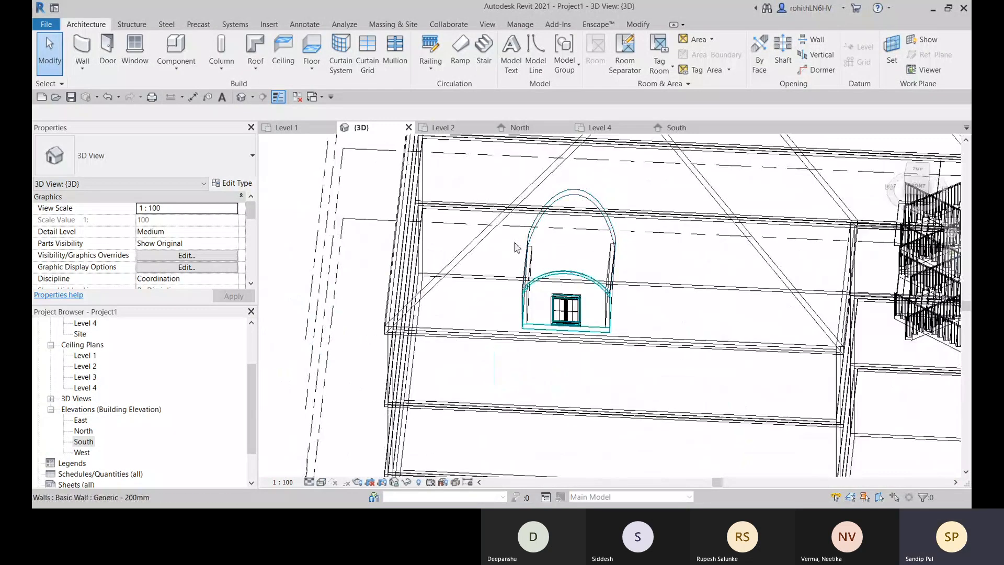
scroll(539, 242, up, 2)
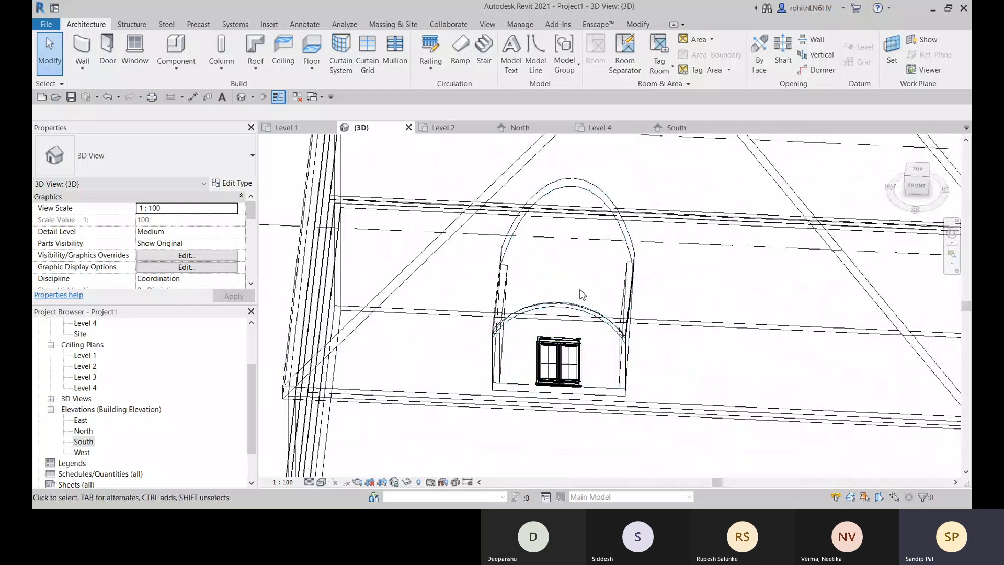
shift+middle_drag(582, 294, 474, 342)
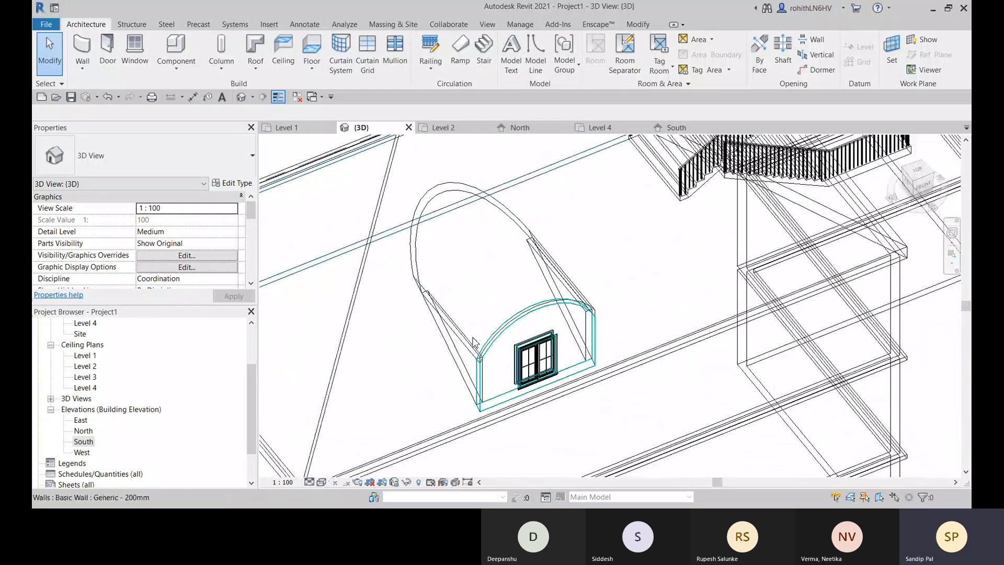
middle_drag(520, 271, 609, 287)
scroll(604, 277, down, 1)
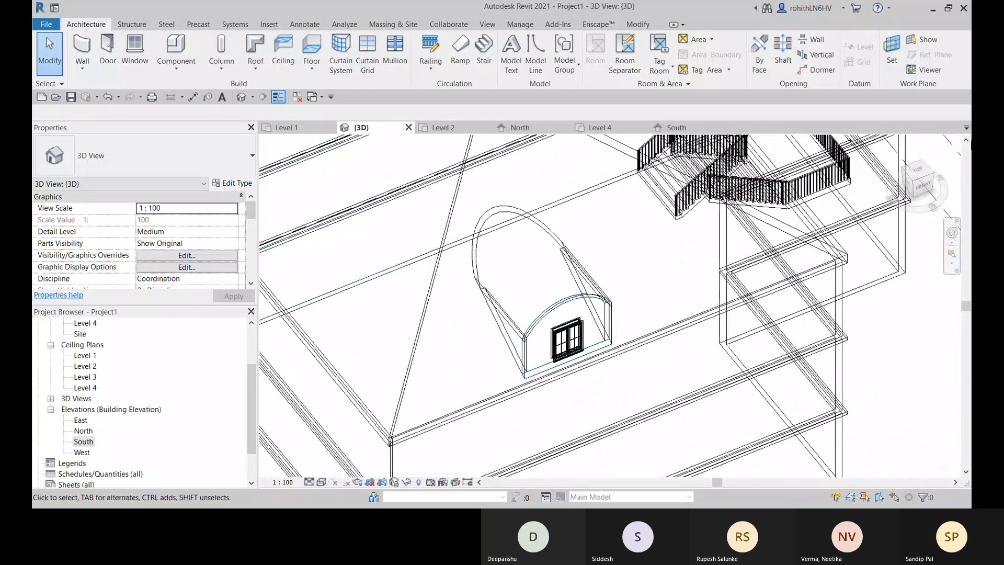
- Start a dormer opening in the main sloped roof, picking the side walls' inner faces and the front wall's face as boundaries
click(814, 70)
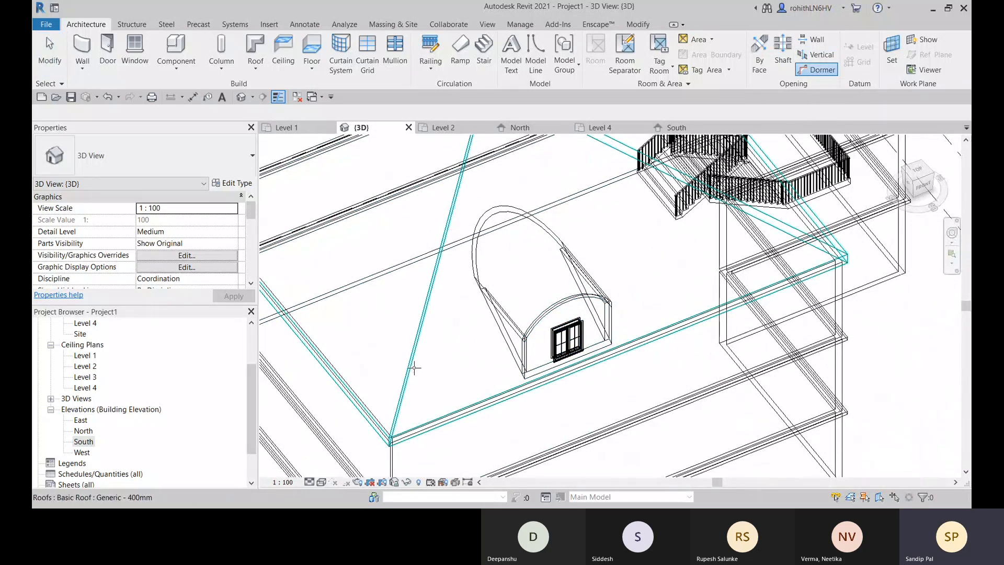
click(413, 368)
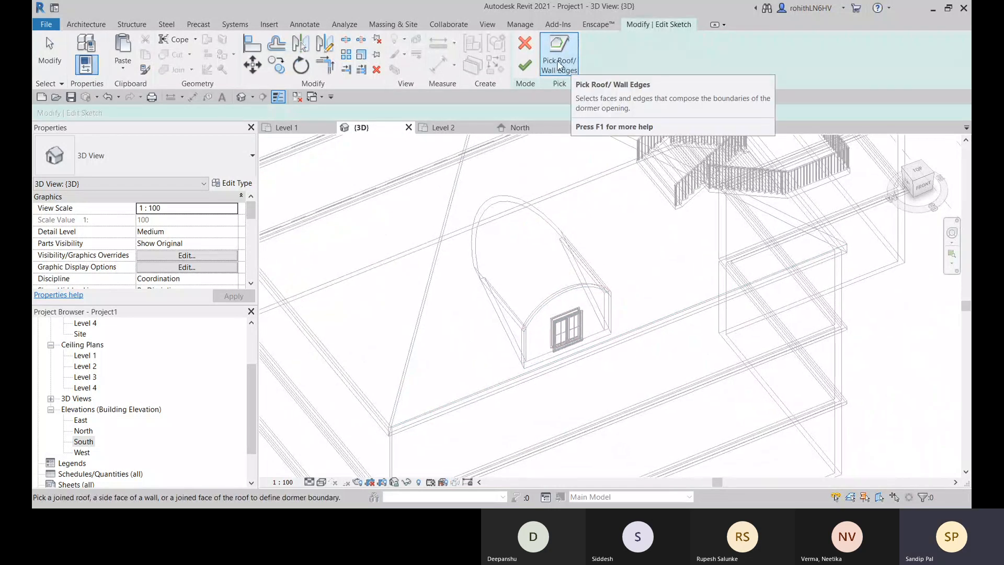
shift+middle_drag(605, 234, 564, 251)
scroll(548, 270, up, 3)
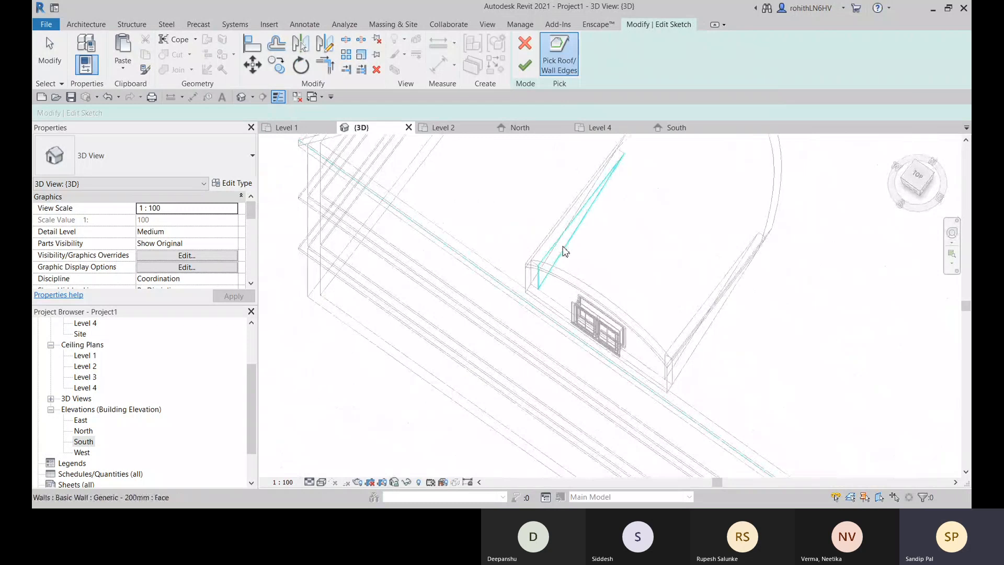
shift+middle_drag(531, 323, 579, 348)
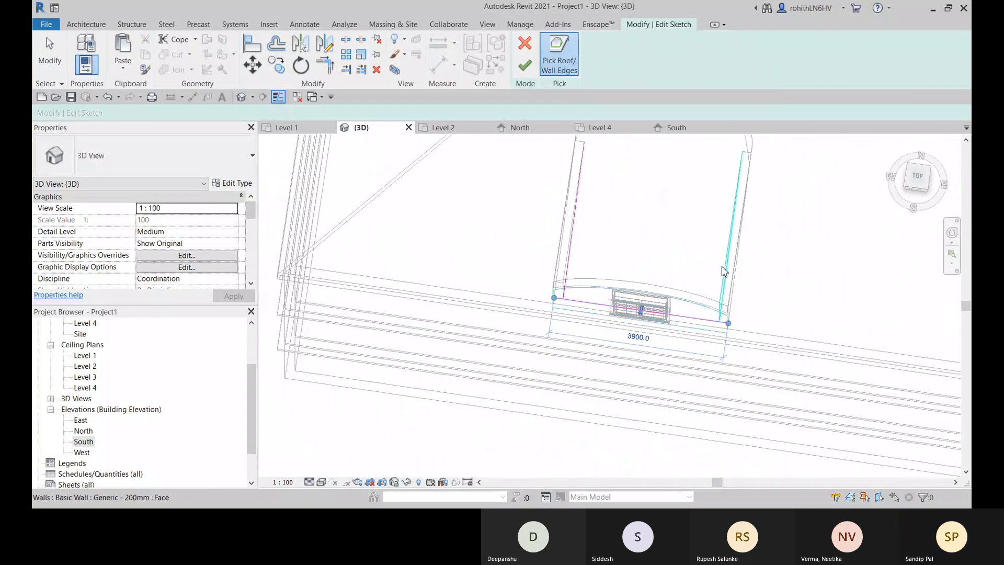
middle_drag(666, 138, 607, 275)
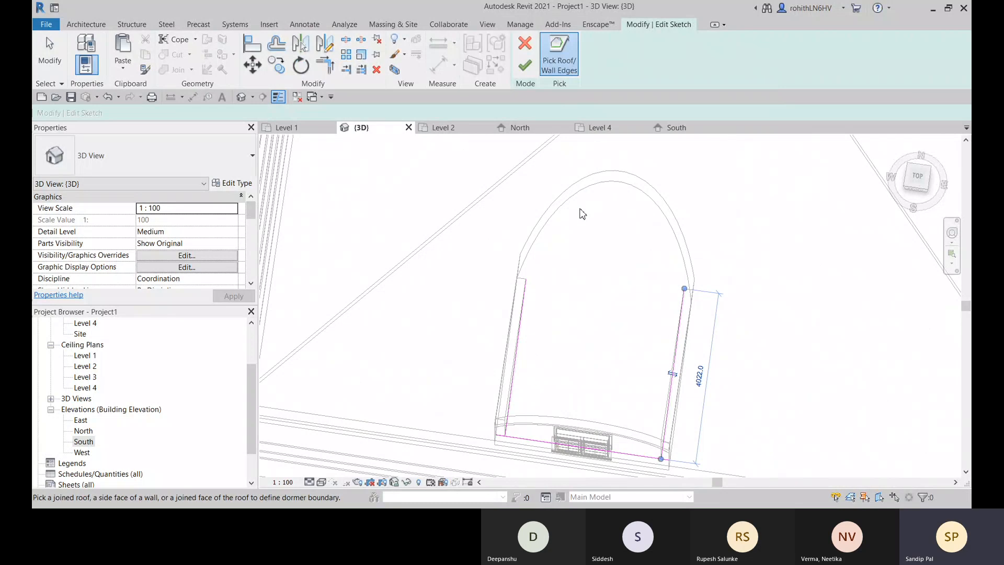
- Add the arched roof's inner edge to the dormer opening boundary, trim the lines into a closed loop, and finish the sketch
middle_drag(556, 326, 505, 365)
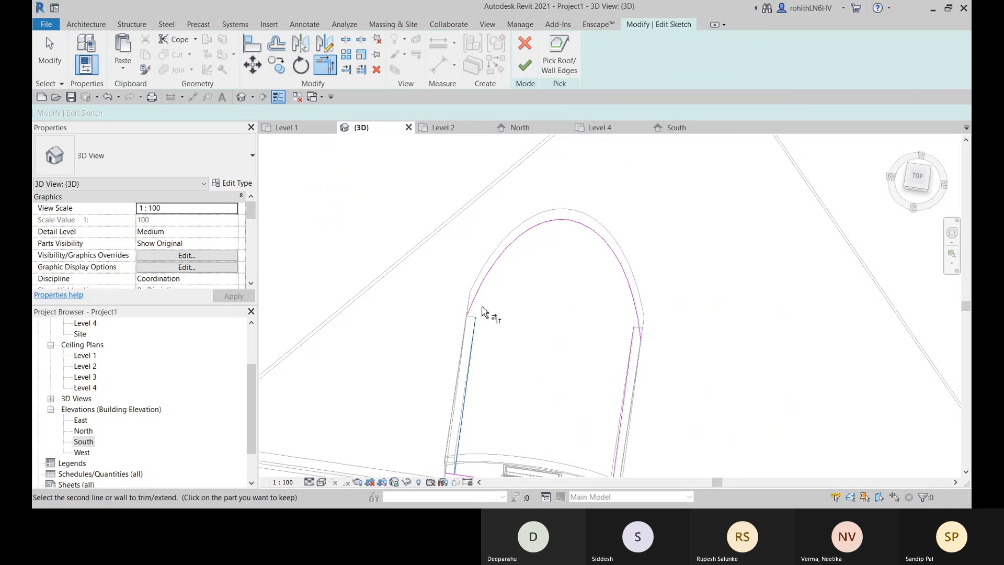
shift+middle_drag(566, 350, 578, 314)
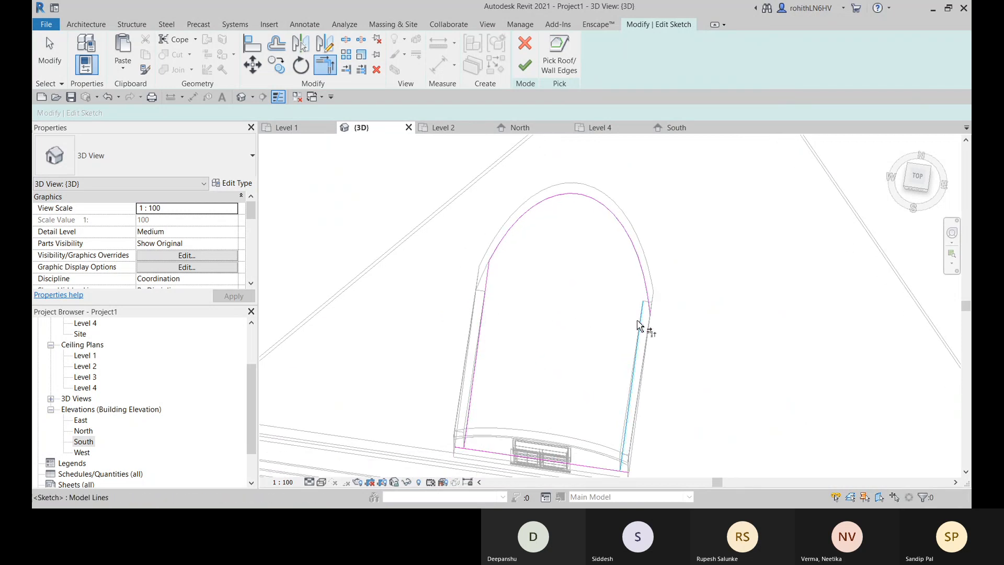
mouse_move(633, 292)
shift+middle_down()
mouse_move(621, 352)
mouse_move(567, 413)
mouse_move(556, 382)
mouse_move(654, 253)
shift+middle_up()
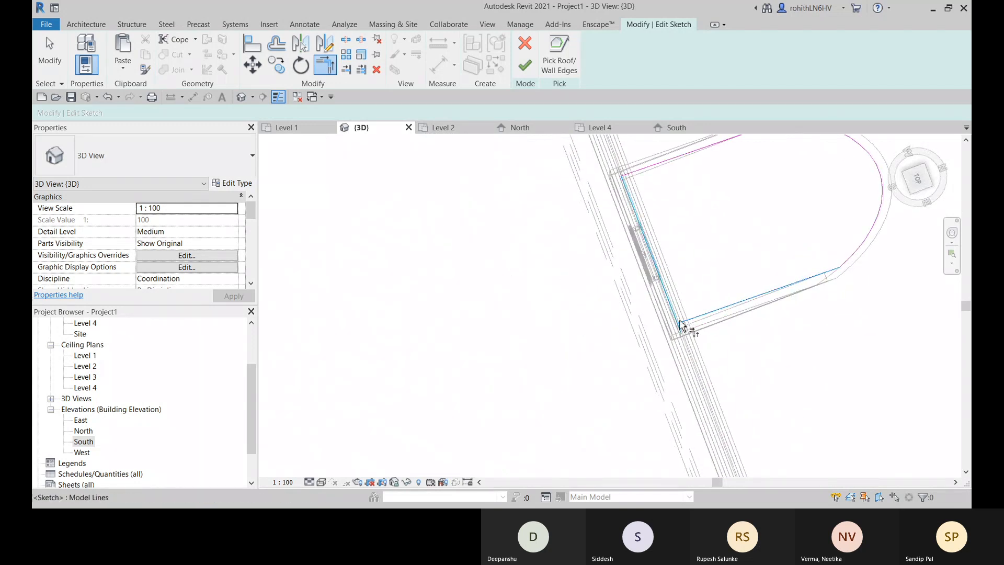
mouse_move(680, 344)
shift+middle_down()
mouse_move(730, 338)
mouse_move(795, 262)
mouse_move(610, 352)
shift+middle_up()
middle_drag(514, 252, 451, 312)
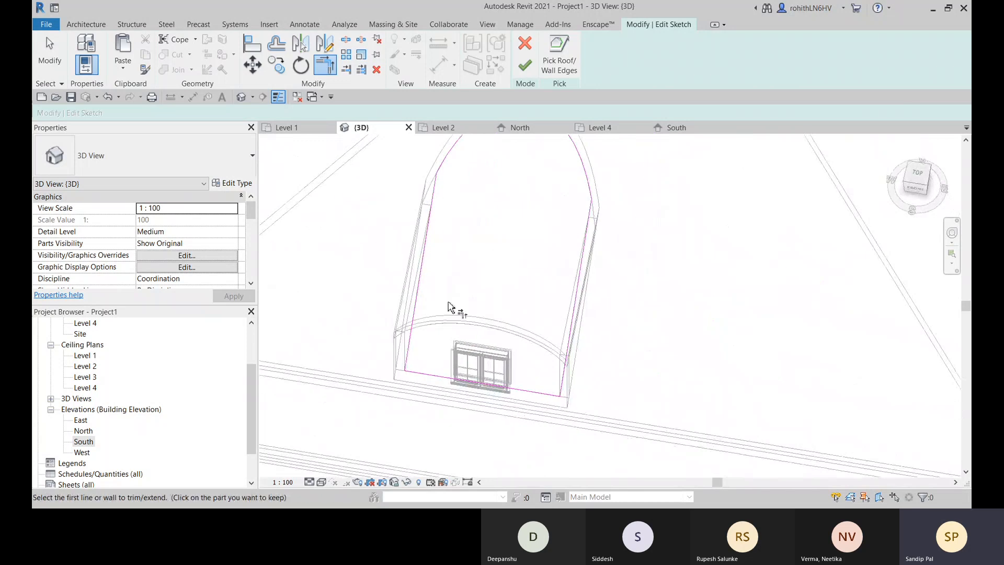
middle_drag(442, 275, 411, 380)
mouse_move(549, 369)
shift+middle_down()
mouse_move(529, 238)
mouse_move(426, 336)
mouse_move(334, 292)
mouse_move(390, 318)
mouse_move(635, 340)
mouse_move(601, 363)
mouse_move(570, 314)
shift+middle_up()
click(515, 71)
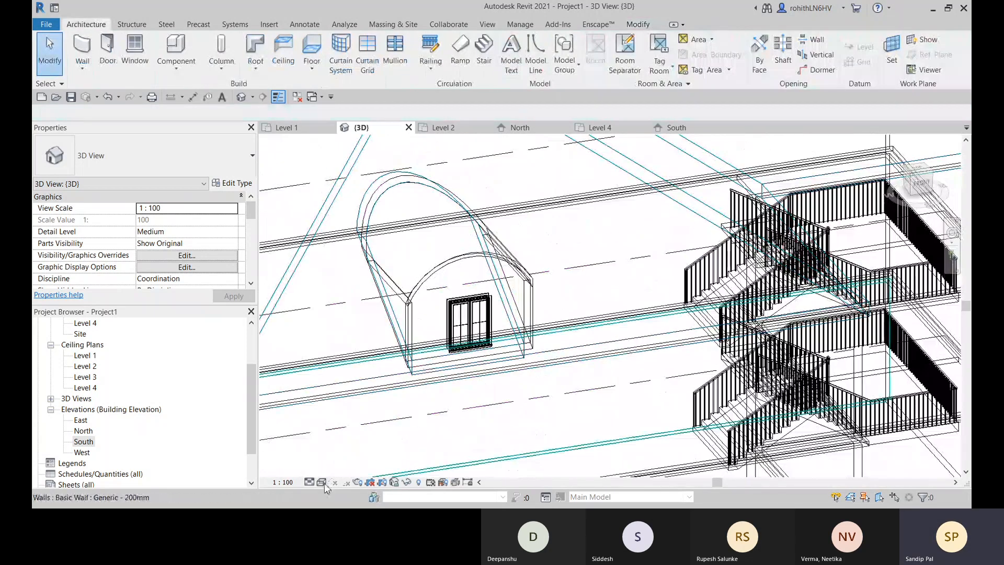
- Return the 3D view to a shaded visual style and temporarily hide the Level 3 front wall to inspect the dormer opening from inside
click(324, 484)
click(392, 498)
mouse_move(495, 445)
middle_down()
mouse_move(524, 422)
mouse_move(570, 135)
mouse_move(549, 246)
mouse_move(507, 212)
mouse_move(751, 198)
mouse_move(839, 226)
mouse_move(816, 237)
mouse_move(787, 312)
mouse_move(744, 289)
mouse_move(657, 361)
mouse_move(577, 488)
mouse_move(565, 426)
mouse_move(511, 415)
mouse_move(547, 407)
middle_up()
click(545, 340)
key(h)
key(h)
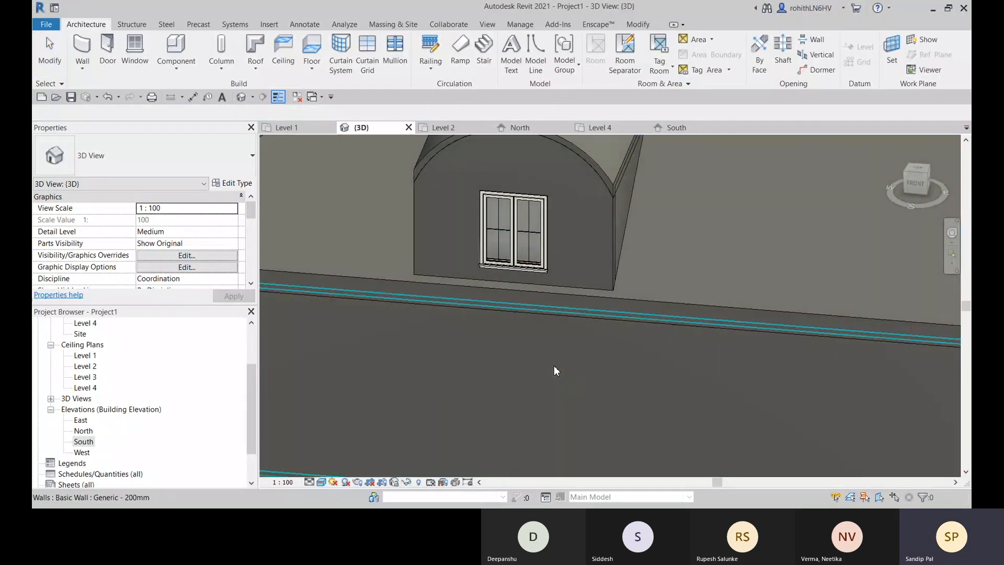
- Examine the dormer, the main roof and the whole building from the outside
scroll(554, 370, down, 3)
middle_drag(486, 397, 436, 354)
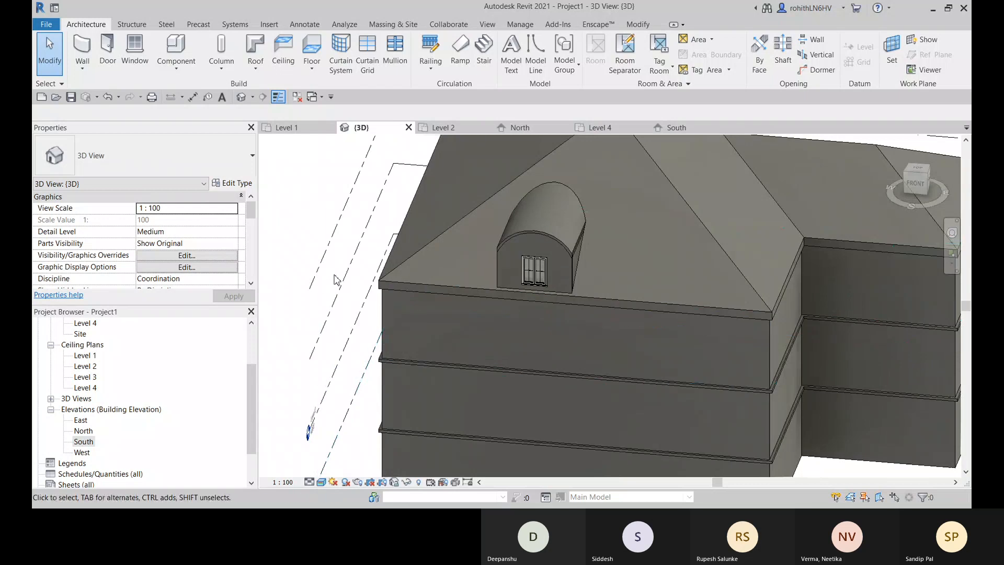
shift+middle_drag(341, 327, 421, 340)
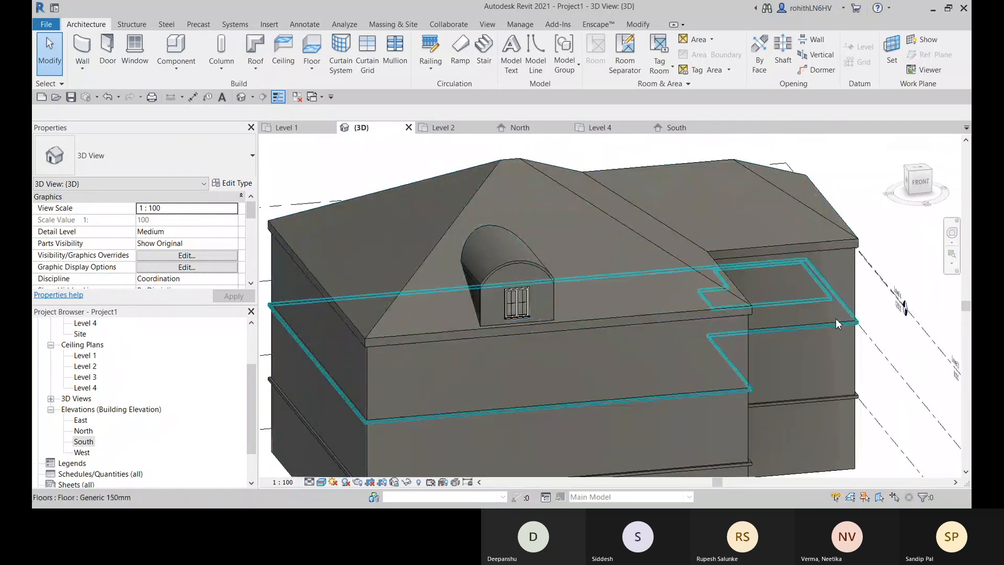
scroll(839, 358, down, 2)
middle_drag(843, 359, 726, 365)
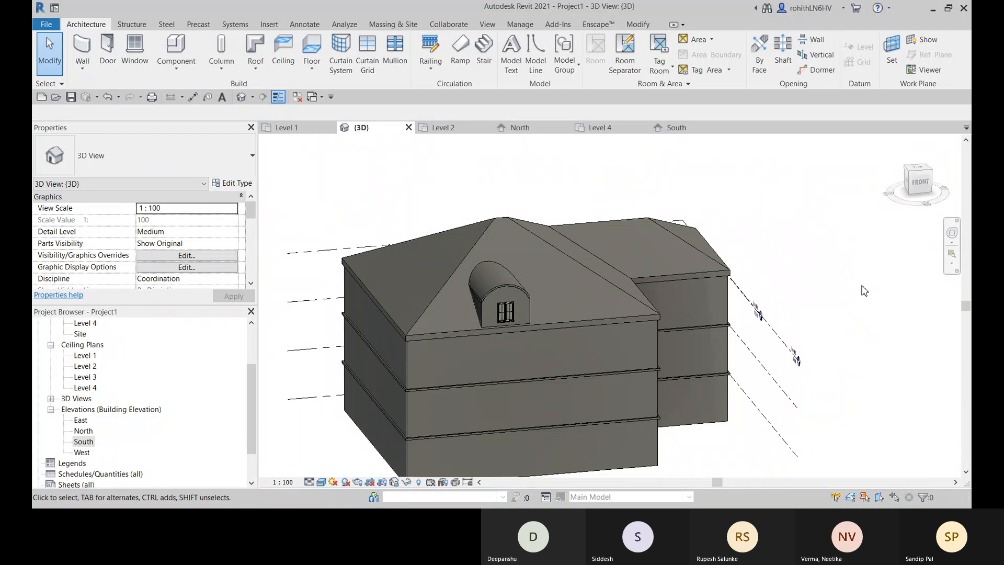